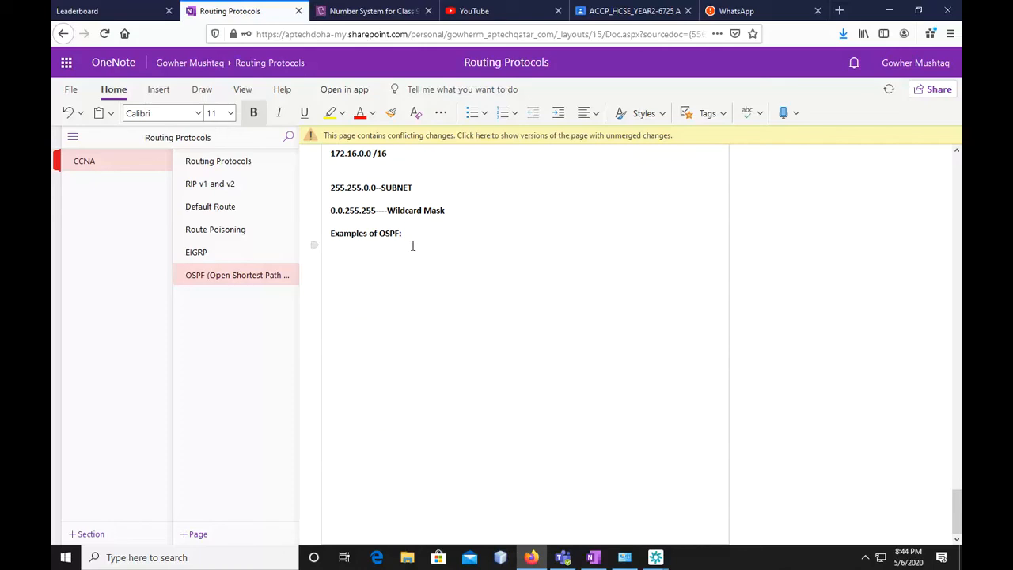
# Underline the "Examples of OSPF" heading, remove its trailing colon and start a new line below it
pyautogui.moveTo(406, 233); pyautogui.dragTo(329, 233)
pyautogui.click(254, 112)
pyautogui.click(304, 112)
pyautogui.click(420, 239)
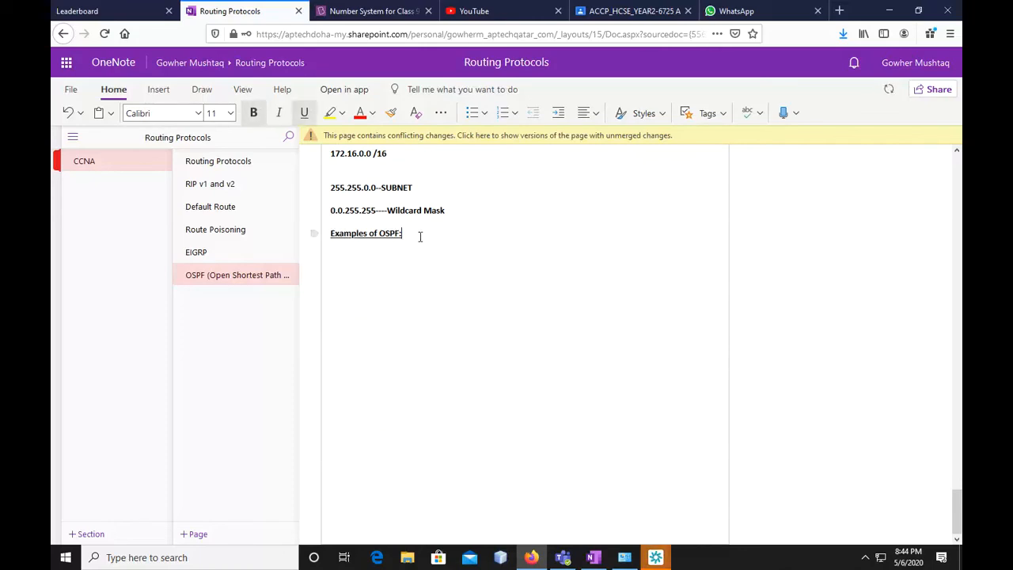
pyautogui.press('BackSpace')
pyautogui.press('Return')
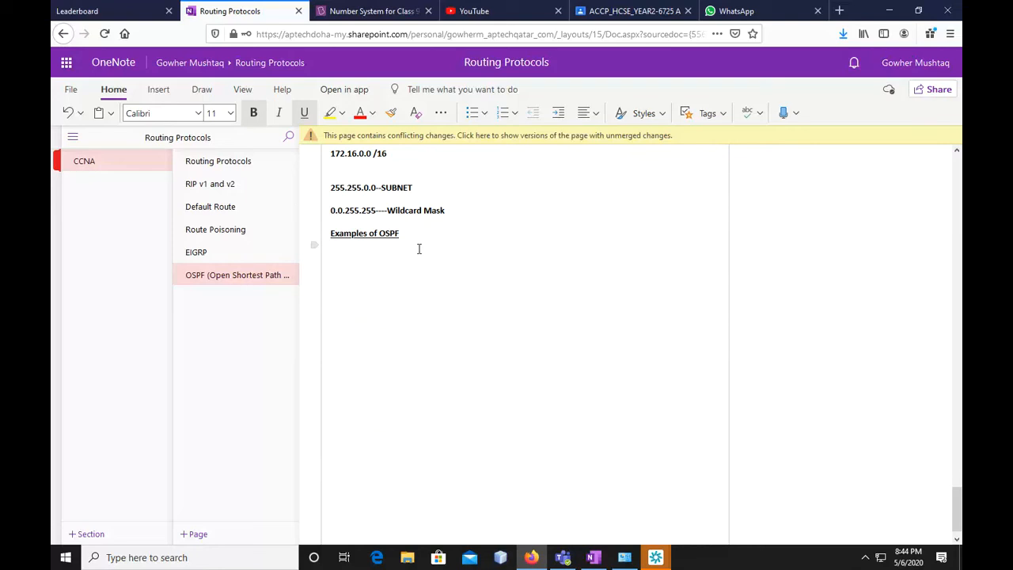
pyautogui.write('wHERE')
pyautogui.press('BackSpace')
pyautogui.press('BackSpace')
pyautogui.press('BackSpace')
pyautogui.press('BackSpace')
pyautogui.press('BackSpace')
pyautogui.write('her')
pyautogui.press('BackSpace')
pyautogui.write('e')
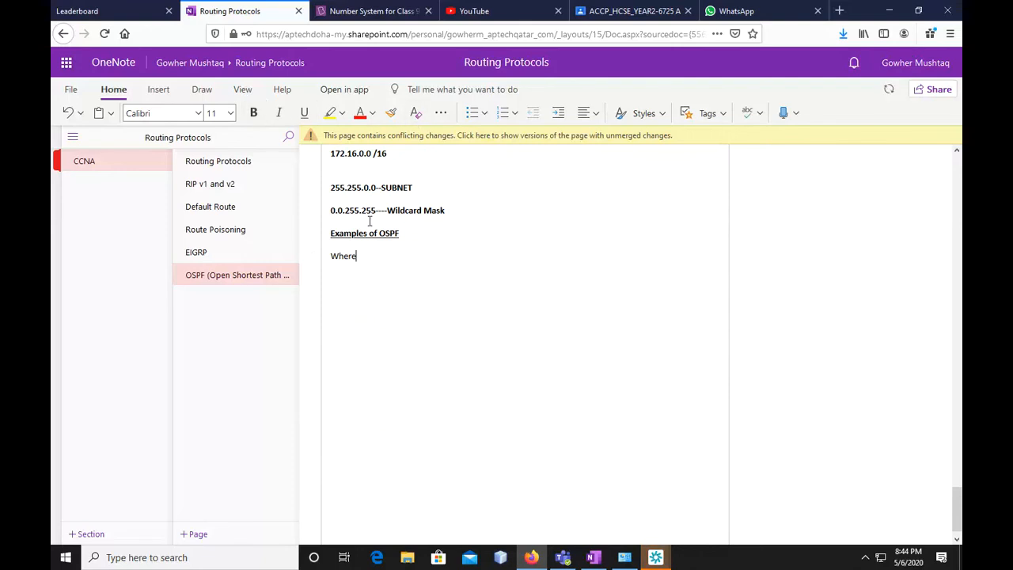
pyautogui.moveTo(358, 256); pyautogui.dragTo(325, 257)
pyautogui.press('BackSpace')
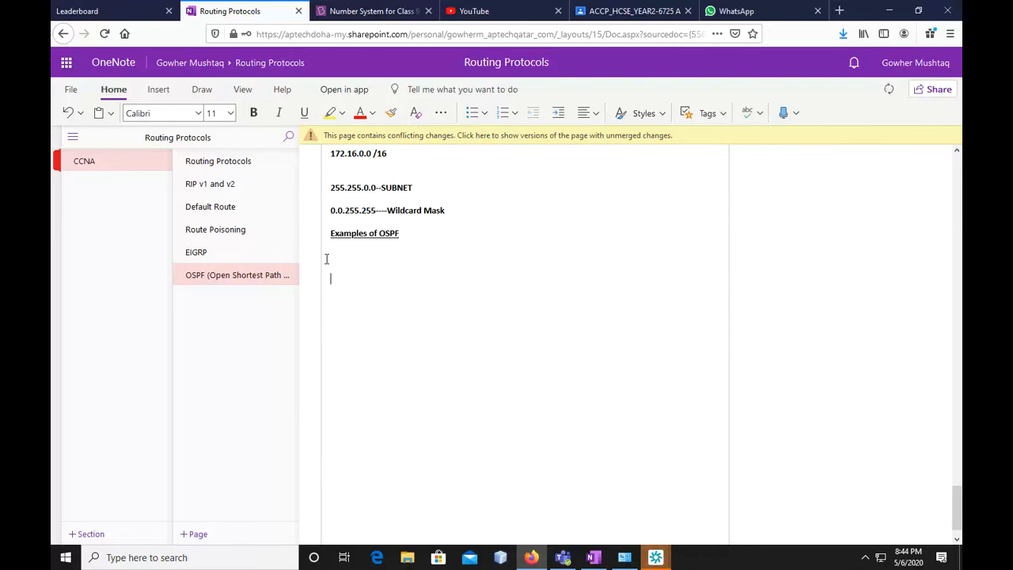
# Start the scenario paragraph in bold with "Suppose you are a network engineer and you have to"
pyautogui.write('Suppose you are a network engineer and you have to con')
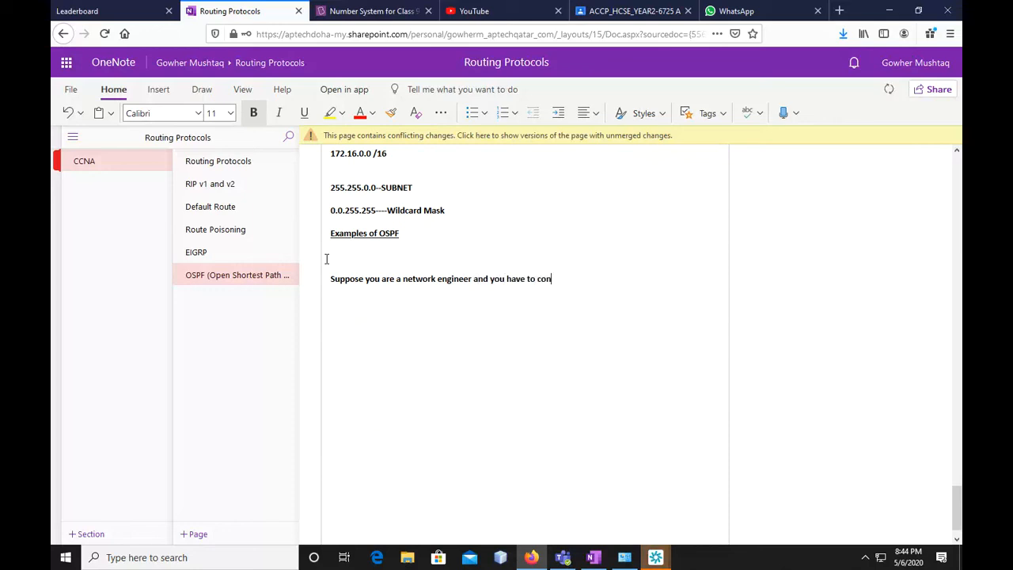
# Continue the scenario sentence with the words "configure a network"
pyautogui.write('giure')
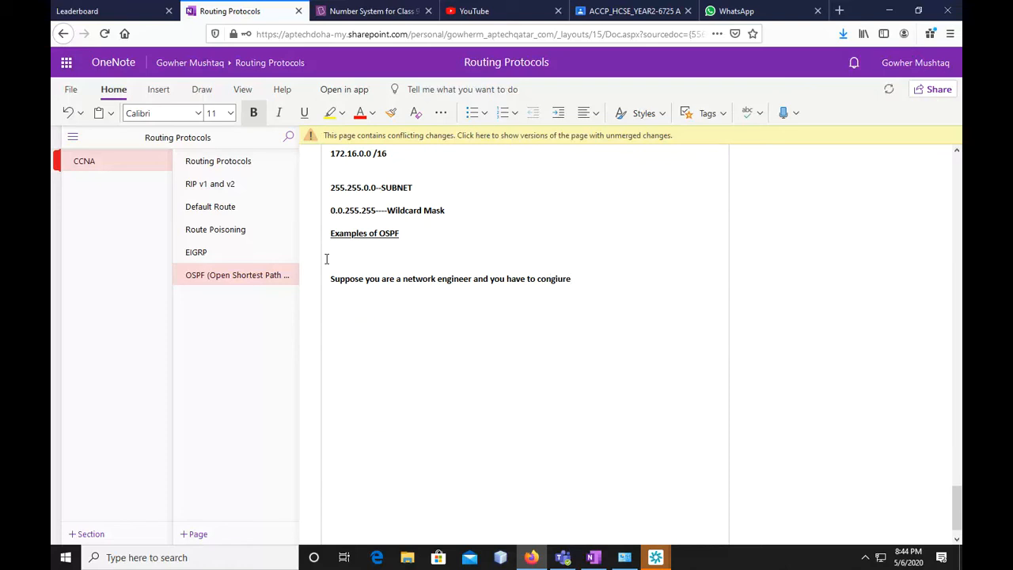
pyautogui.press('BackSpace')
pyautogui.press('BackSpace')
pyautogui.press('BackSpace')
pyautogui.press('BackSpace')
pyautogui.press('BackSpace')
pyautogui.write('figure a netw')
pyautogui.press('BackSpace')
pyautogui.press('BackSpace')
pyautogui.write('twork o')
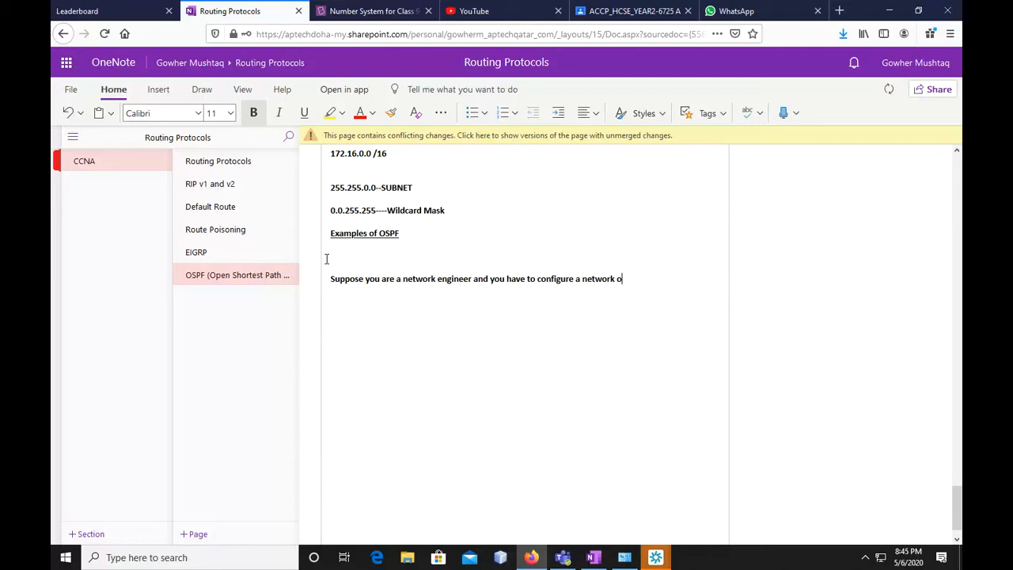
pyautogui.write('f a building')
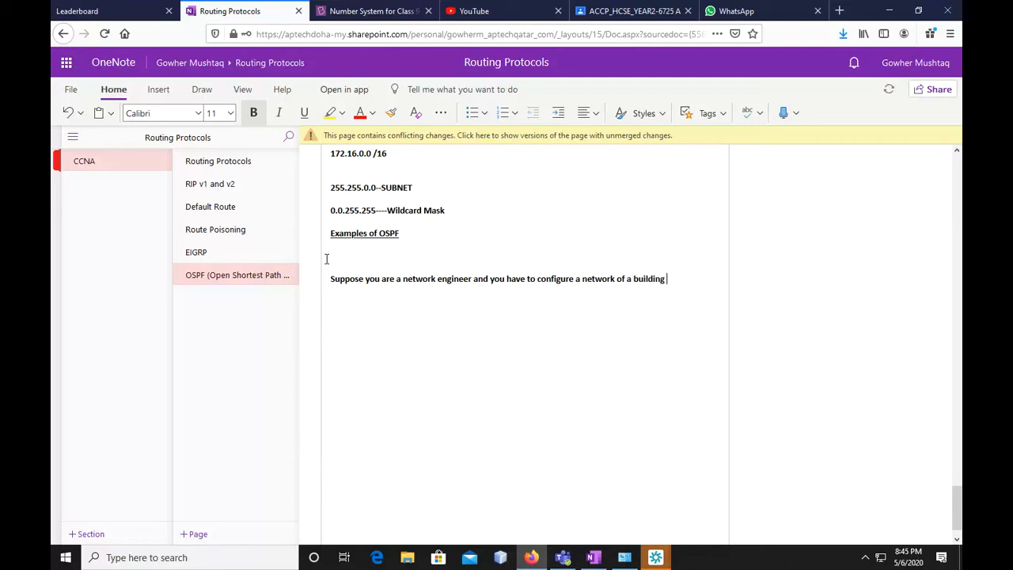
# Extend the scenario sentence with "of an office which"
pyautogui.press('BackSpace')
pyautogui.press('BackSpace')
pyautogui.press('BackSpace')
pyautogui.press('BackSpace')
pyautogui.press('BackSpace')
pyautogui.press('BackSpace')
pyautogui.press('BackSpace')
pyautogui.press('BackSpace')
pyautogui.press('BackSpace')
pyautogui.write('n offixe')
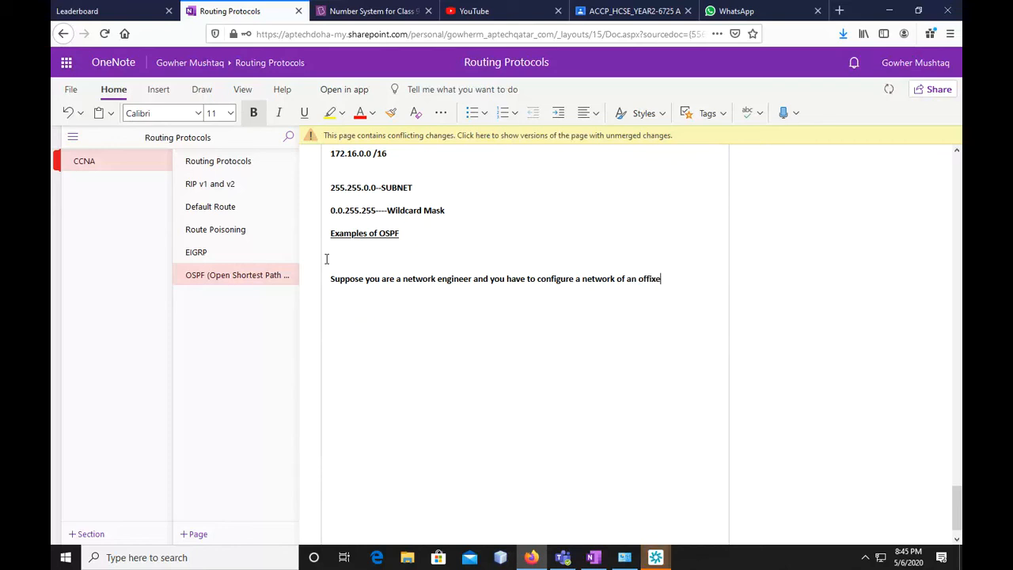
pyautogui.press('BackSpace')
pyautogui.press('BackSpace')
pyautogui.write('ce which')
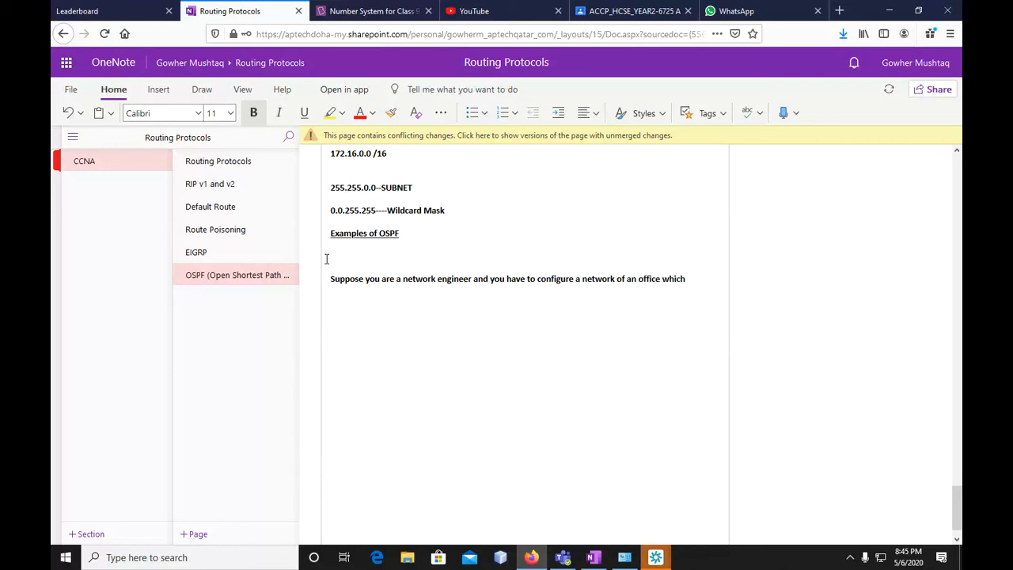
pyautogui.write(' have the following requiremnts')
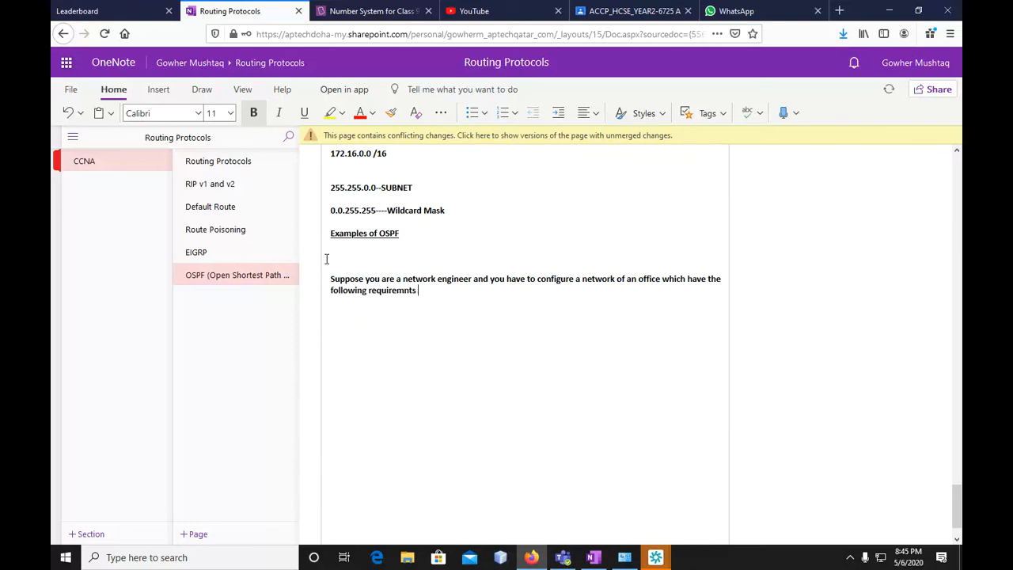
# Finish the scenario sentence with "have the following requirements."
pyautogui.press('BackSpace')
pyautogui.press('BackSpace')
pyautogui.write('ents.')
# Start a numbered list below the scenario paragraph with "4 Routers" as its first item
pyautogui.press('Return')
pyautogui.write('1.')
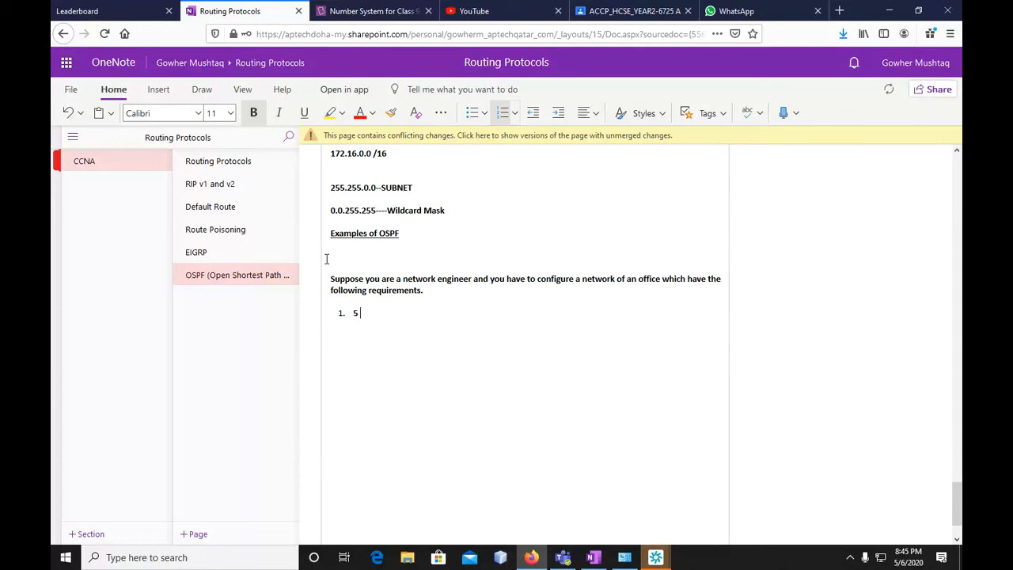
pyautogui.press('BackSpace')
pyautogui.write('4 Rpu')
pyautogui.press('BackSpace')
pyautogui.press('BackSpace')
pyautogui.write('outers')
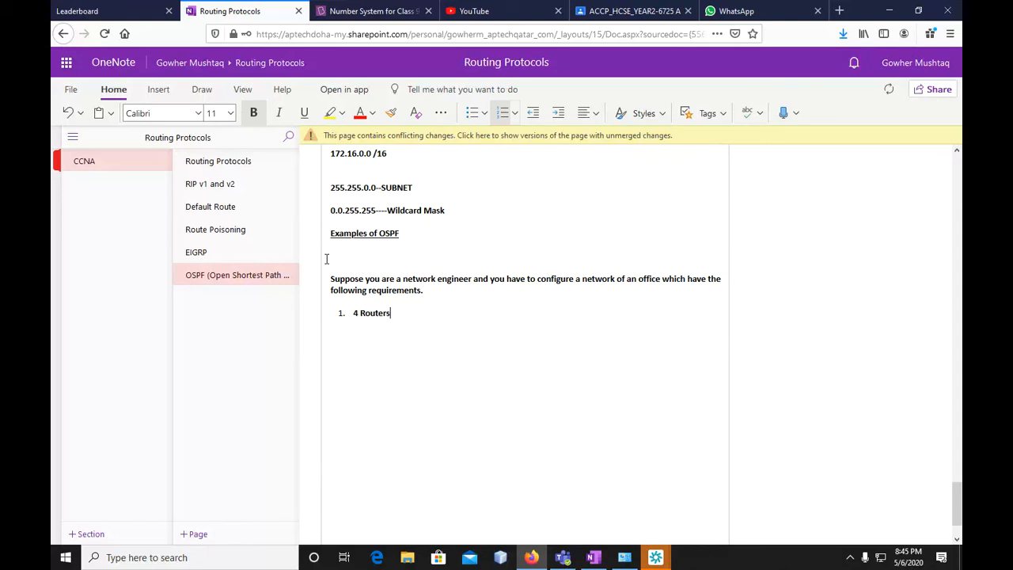
pyautogui.press('Return')
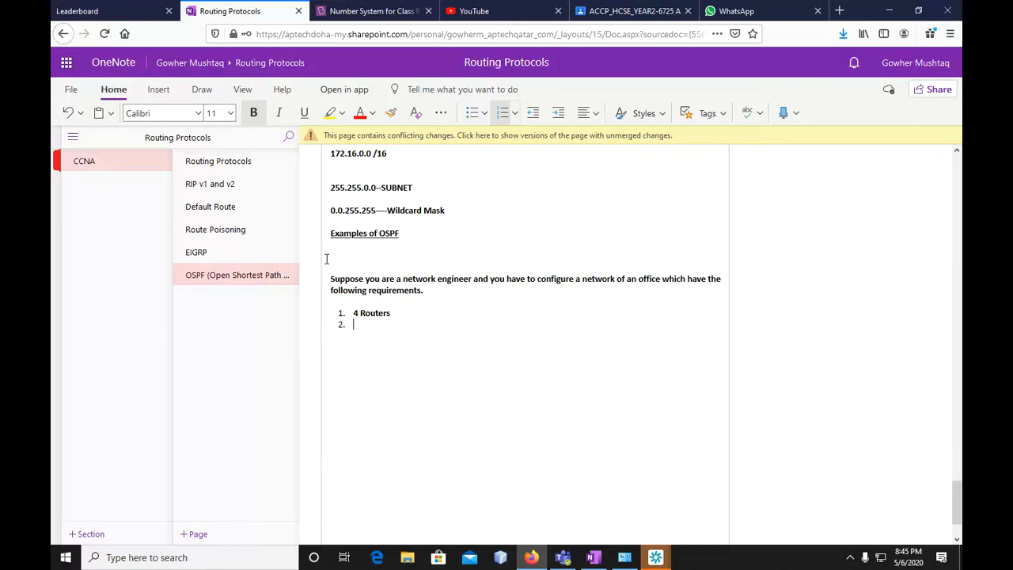
# Write the second list item as "With each Router 2 Switches that means two subnets"
pyautogui.write('With each Router')
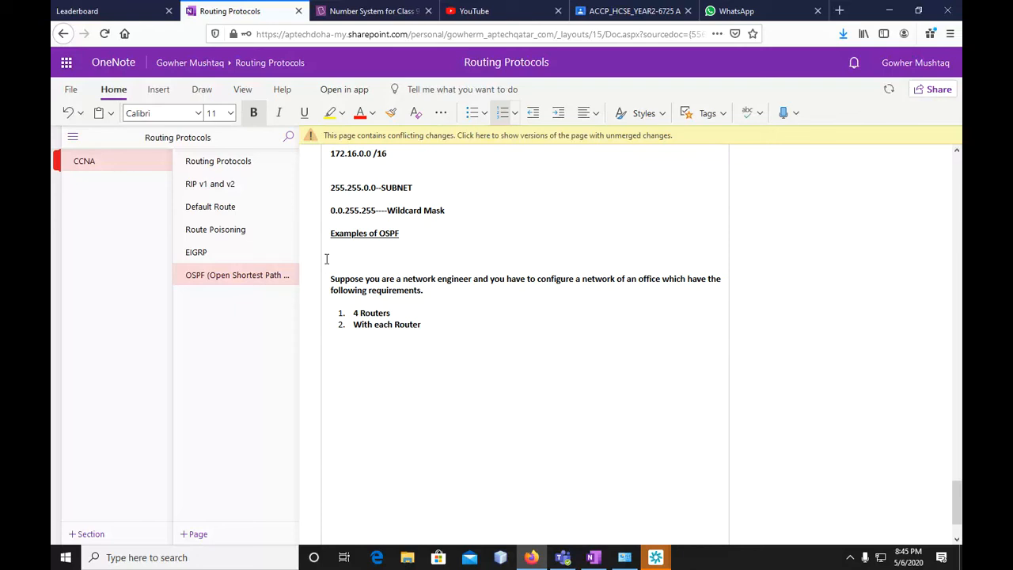
pyautogui.write(' 2 Switches')
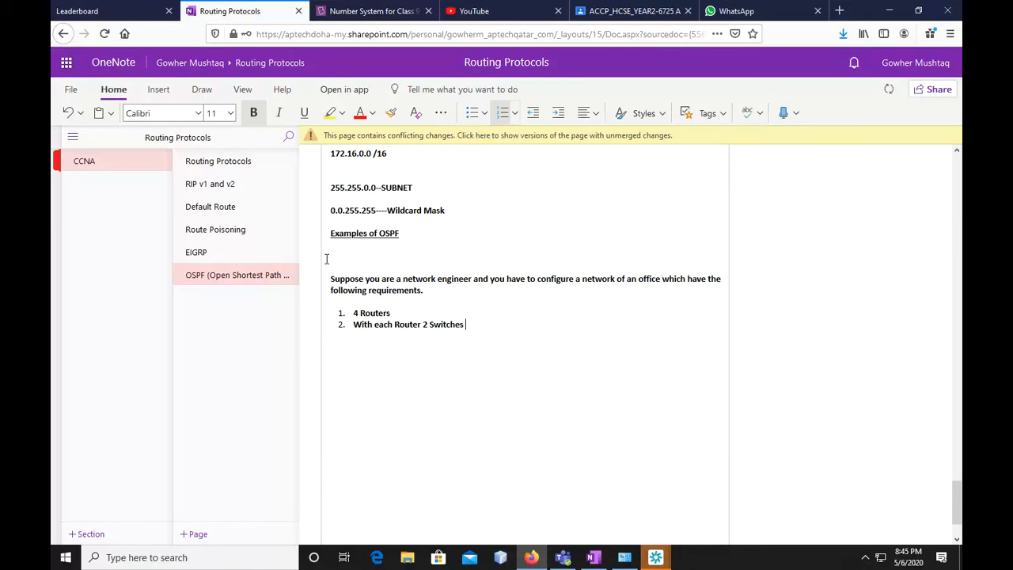
pyautogui.write('that means two subnets ')
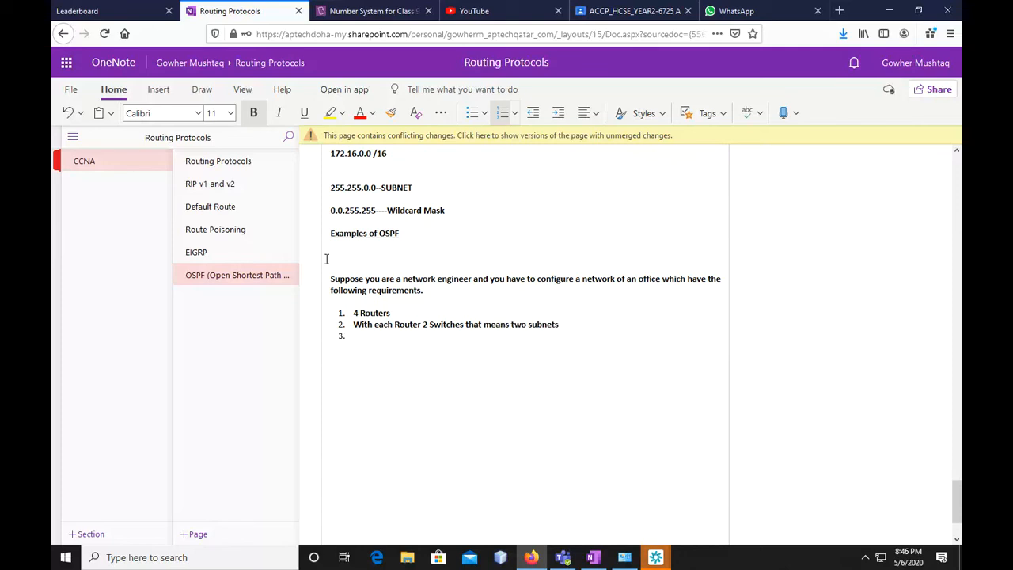
pyautogui.write('With each switch we')
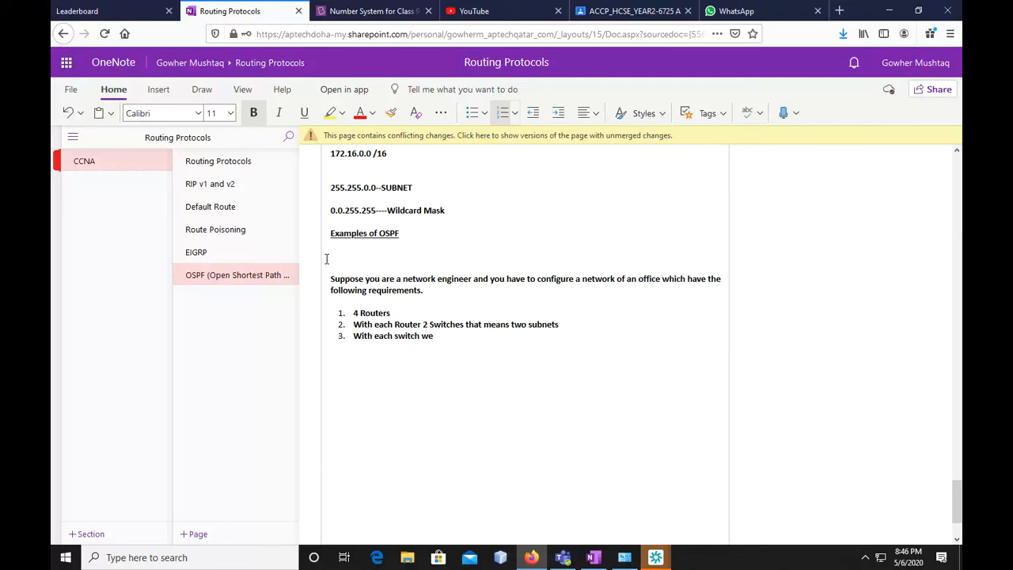
# Write the third list item as "With each switch we need to connect 20 Hosts." and end the numbered list
pyautogui.write('need to ')
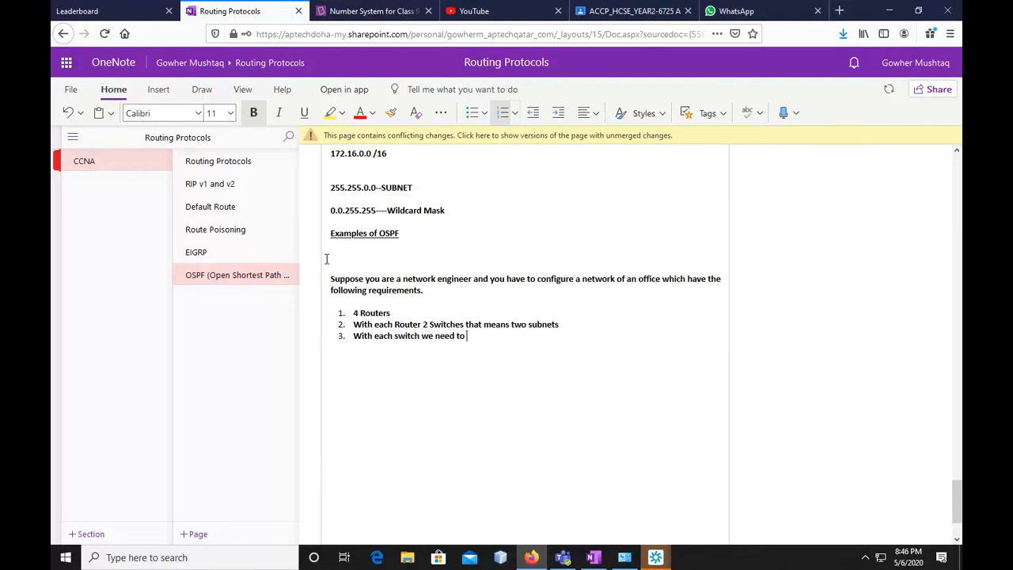
pyautogui.write('connect ')
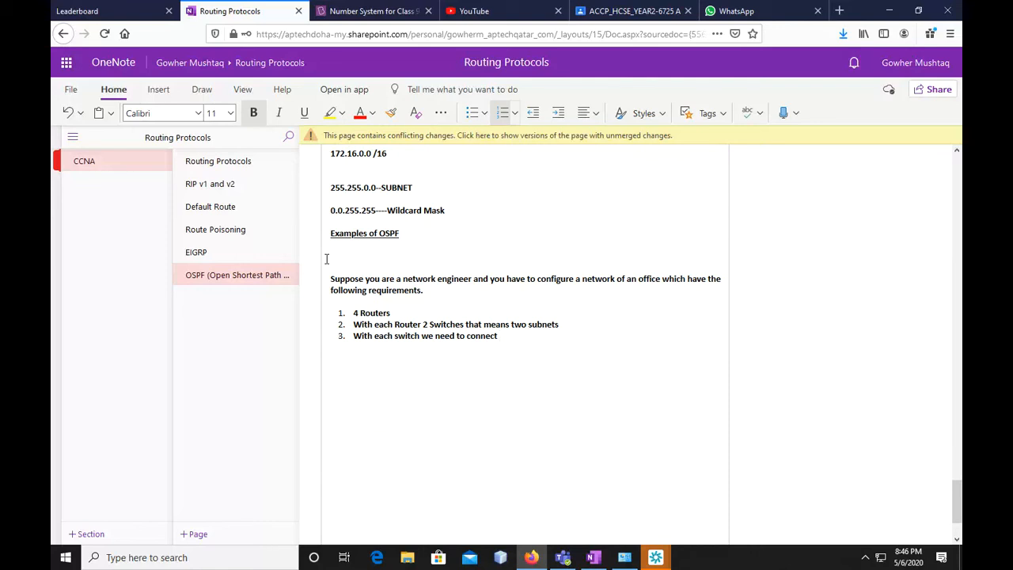
pyautogui.write('20 Hosts.')
pyautogui.press('Return')
pyautogui.press('Return')
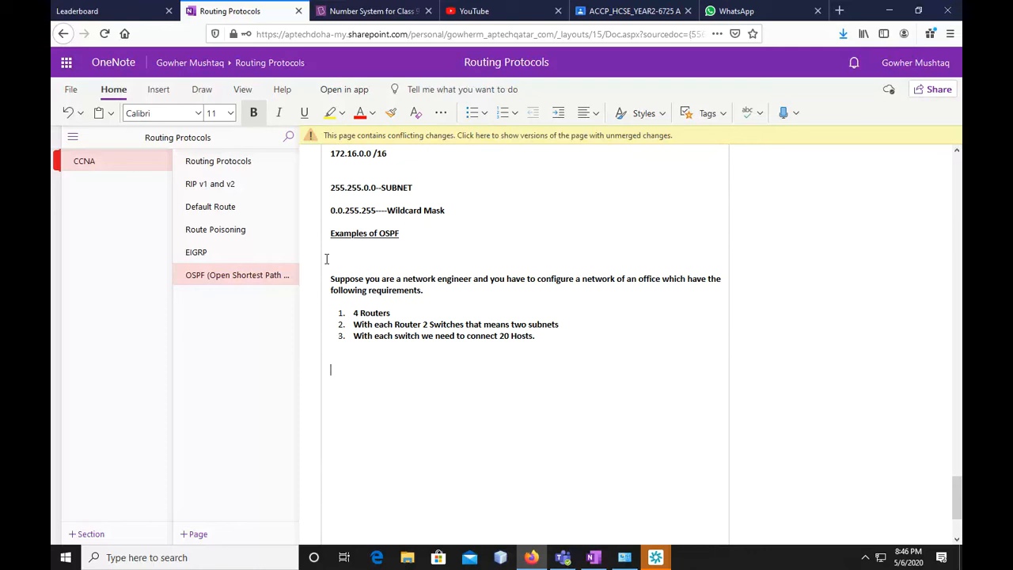
# Write the task line "Configure the network with OSPF" below the numbered list
pyautogui.write('cON')
pyautogui.press('BackSpace')
pyautogui.press('BackSpace')
pyautogui.write('ong')
pyautogui.press('BackSpace')
pyautogui.press('BackSpace')
pyautogui.write('figure the network with OS ')
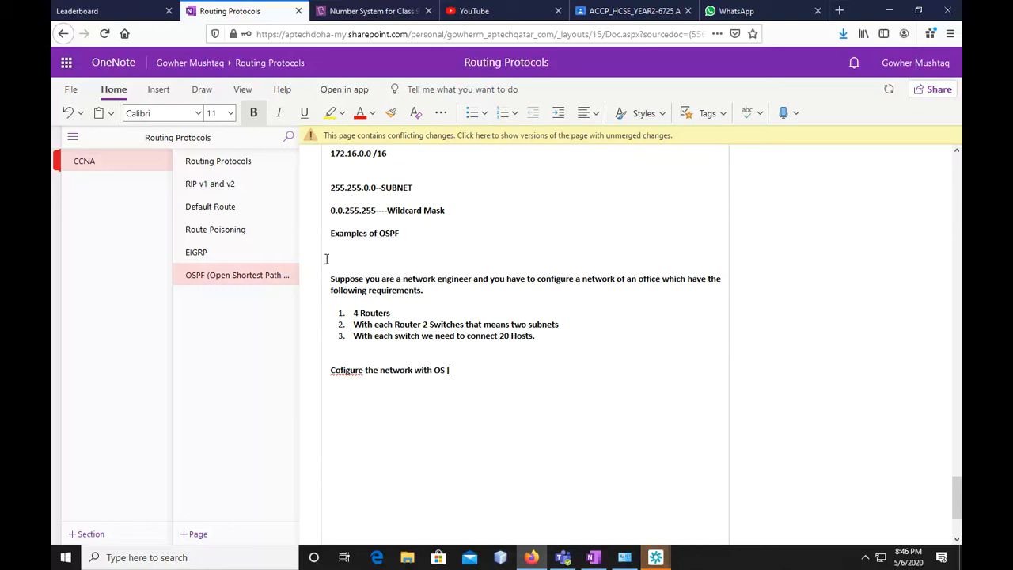
pyautogui.write('PF s')
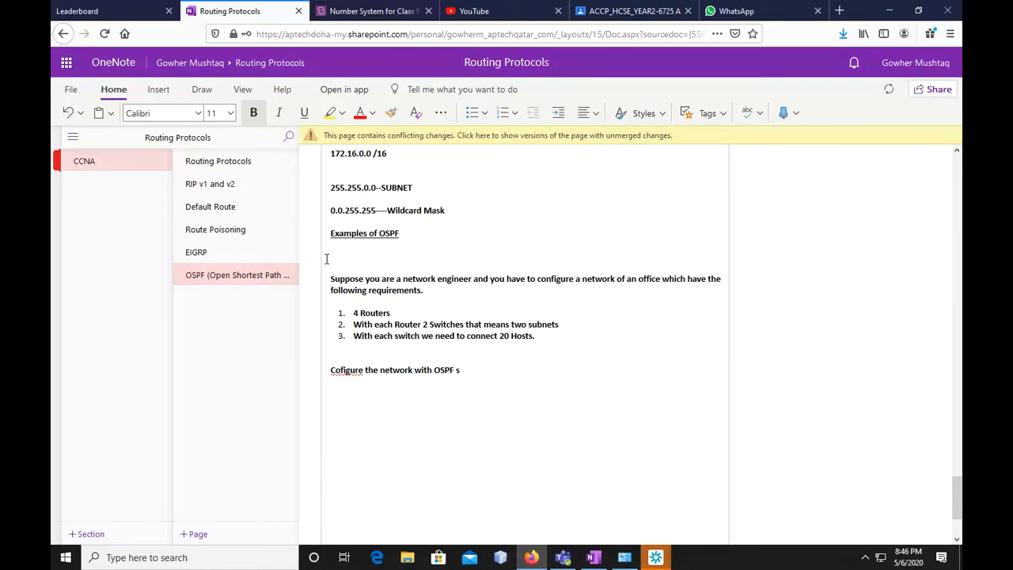
# Correct the misspelled first word of the task line to "Configure" and return to the line's end
pyautogui.press('Left')
pyautogui.press('Left')
pyautogui.press('Left')
pyautogui.press('Left')
pyautogui.press('Left')
pyautogui.press('Left')
pyautogui.press('Left')
pyautogui.press('Left')
pyautogui.press('Left')
pyautogui.press('Left')
pyautogui.press('Left')
pyautogui.press('Left')
pyautogui.press('Left')
pyautogui.press('Left')
pyautogui.press('Left')
pyautogui.press('Left')
pyautogui.press('Left')
pyautogui.press('Left')
pyautogui.press('Left')
pyautogui.press('Left')
pyautogui.press('Left')
pyautogui.press('Left')
pyautogui.press('Left')
pyautogui.press('Left')
pyautogui.write('n')
pyautogui.press('Right')
pyautogui.press('Right')
pyautogui.press('Right')
pyautogui.press('Right')
pyautogui.press('Right')
pyautogui.press('Right')
pyautogui.press('Right')
pyautogui.press('Right')
pyautogui.press('Right')
pyautogui.press('Right')
pyautogui.press('Right')
pyautogui.press('Right')
pyautogui.press('Right')
pyautogui.press('Right')
pyautogui.press('Right')
pyautogui.press('Right')
pyautogui.press('Right')
pyautogui.press('Right')
pyautogui.press('Right')
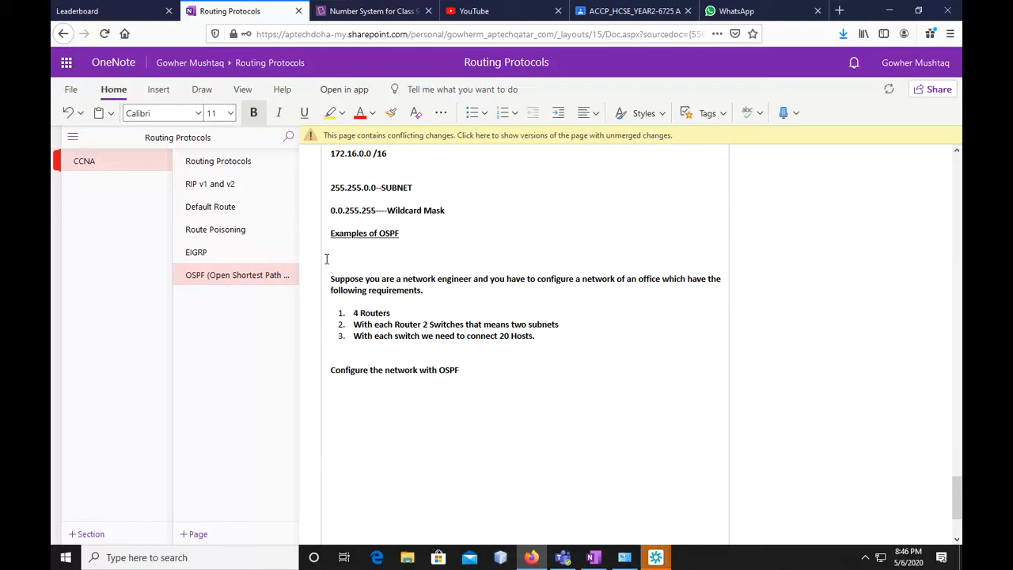
pyautogui.press('Right')
pyautogui.press('Right')
pyautogui.press('Right')
pyautogui.press('Right')
pyautogui.press('Right')
pyautogui.press('Right')
pyautogui.press('Right')
pyautogui.press('Right')
pyautogui.press('Right')
pyautogui.press('Right')
# Continue the task line with "and use the following"
pyautogui.write('and use')
pyautogui.press('BackSpace')
pyautogui.write('the follwing')
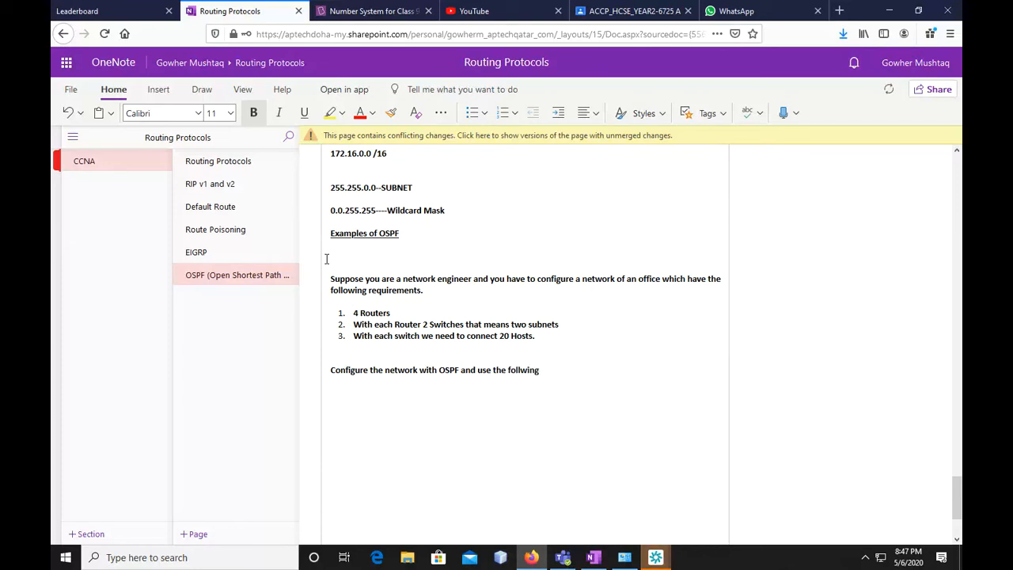
pyautogui.press('BackSpace')
pyautogui.press('BackSpace')
pyautogui.press('BackSpace')
pyautogui.press('BackSpace')
pyautogui.write('owing ')
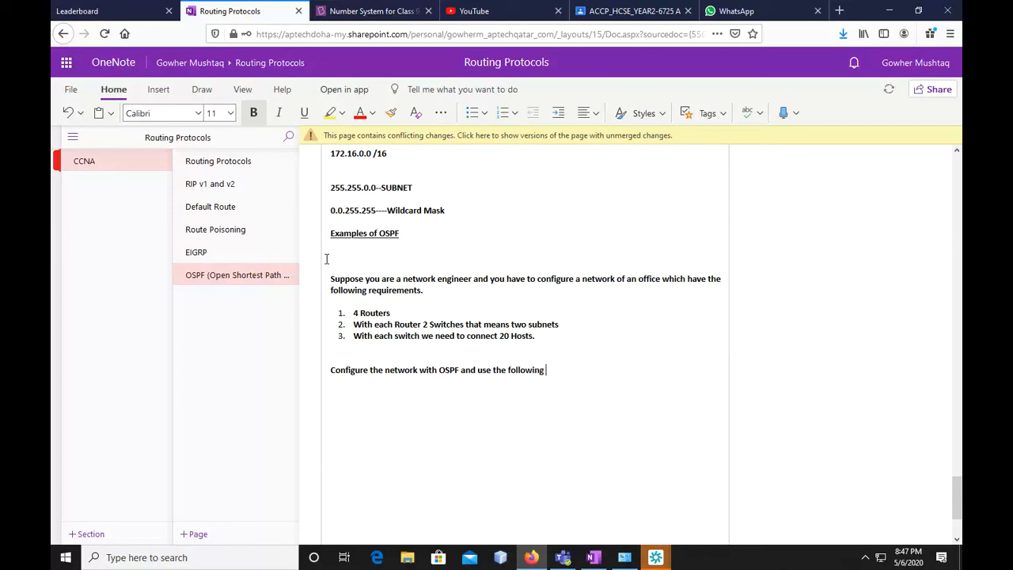
pyautogui.write('Netwpo')
# End the task line with the word "Network"
pyautogui.press('BackSpace')
pyautogui.press('BackSpace')
pyautogui.write('roks')
pyautogui.press('BackSpace')
pyautogui.press('BackSpace')
pyautogui.press('BackSpace')
pyautogui.press('BackSpace')
pyautogui.press('BackSpace')
pyautogui.press('BackSpace')
pyautogui.write('twork')
# Add a new line below the task reading "172.16.0.0 /20-------CIDR"
pyautogui.press('Return')
pyautogui.write('172.16.0.0 /')
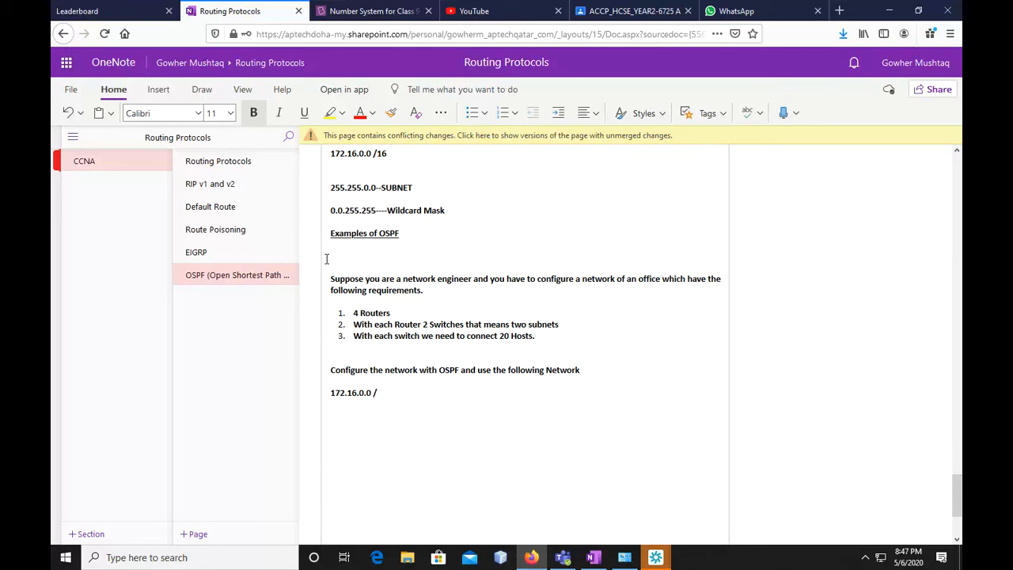
pyautogui.write('20-------CIDR')
# Insert a blank line between the task line and the 172.16.0.0 /20 network line
pyautogui.moveTo(342, 393)
pyautogui.mouseDown()
pyautogui.moveTo(387, 393)
pyautogui.moveTo(329, 394)
pyautogui.mouseUp()
pyautogui.click(373, 412)
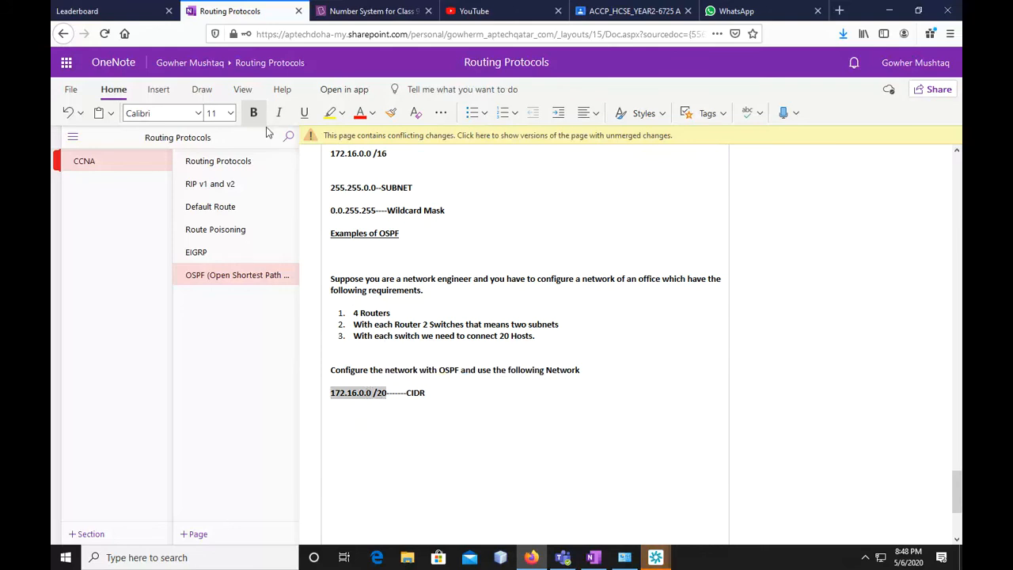
pyautogui.click(580, 370)
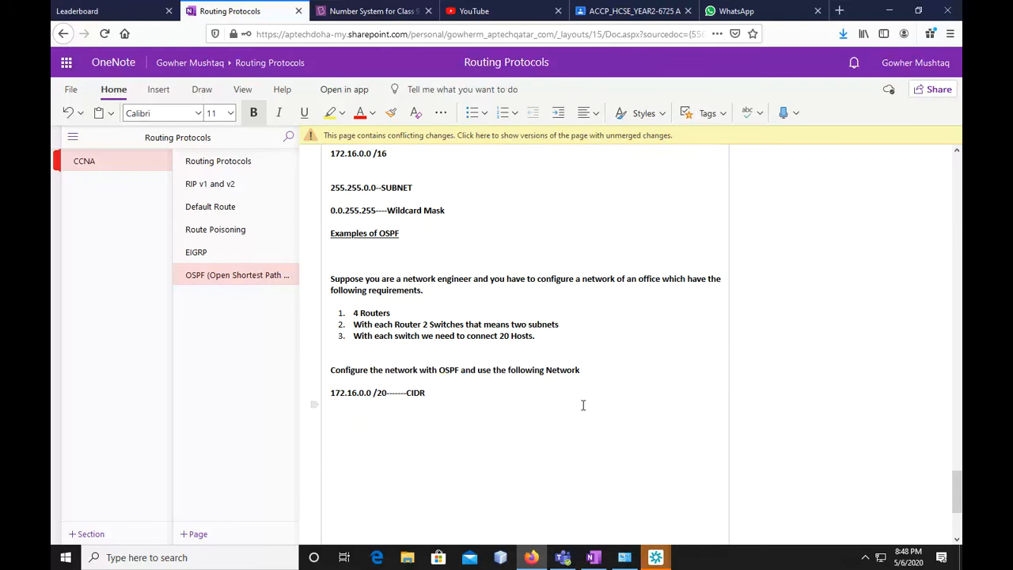
pyautogui.press('Return')
pyautogui.moveTo(386, 414)
pyautogui.mouseDown()
pyautogui.moveTo(329, 415)
pyautogui.moveTo(386, 414)
pyautogui.mouseUp()
pyautogui.click(355, 434)
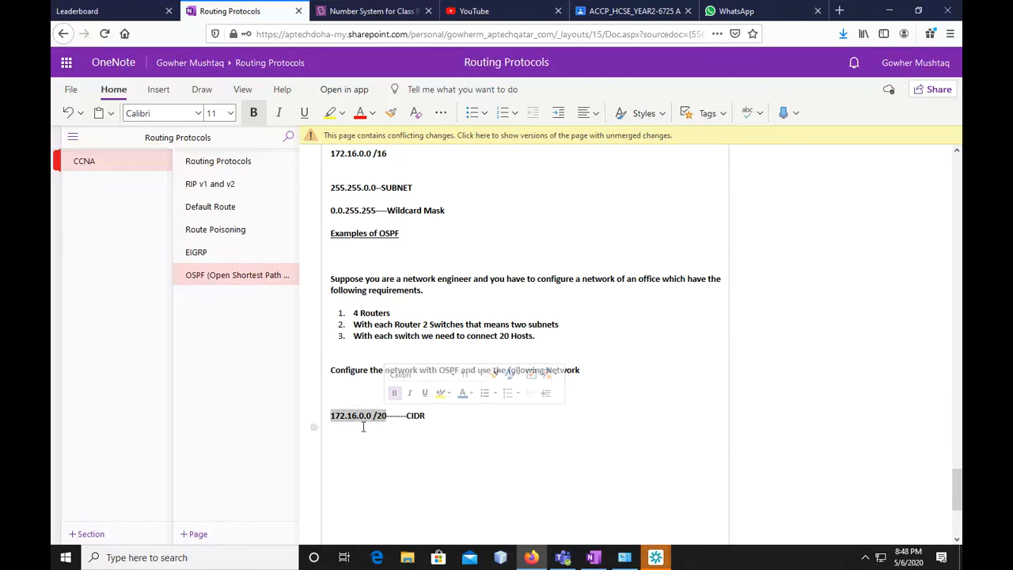
pyautogui.click(338, 475)
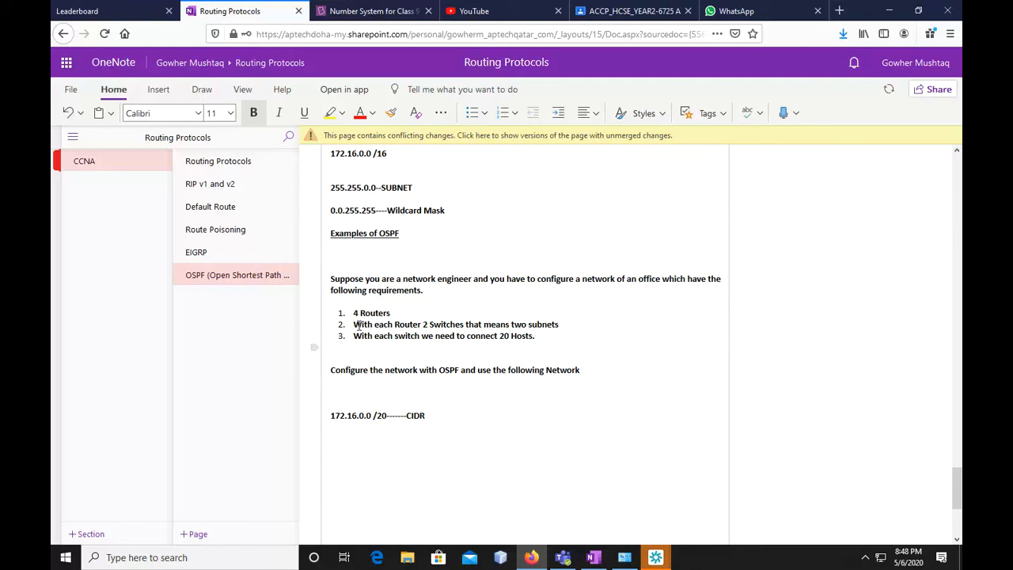
pyautogui.moveTo(352, 313); pyautogui.dragTo(390, 315)
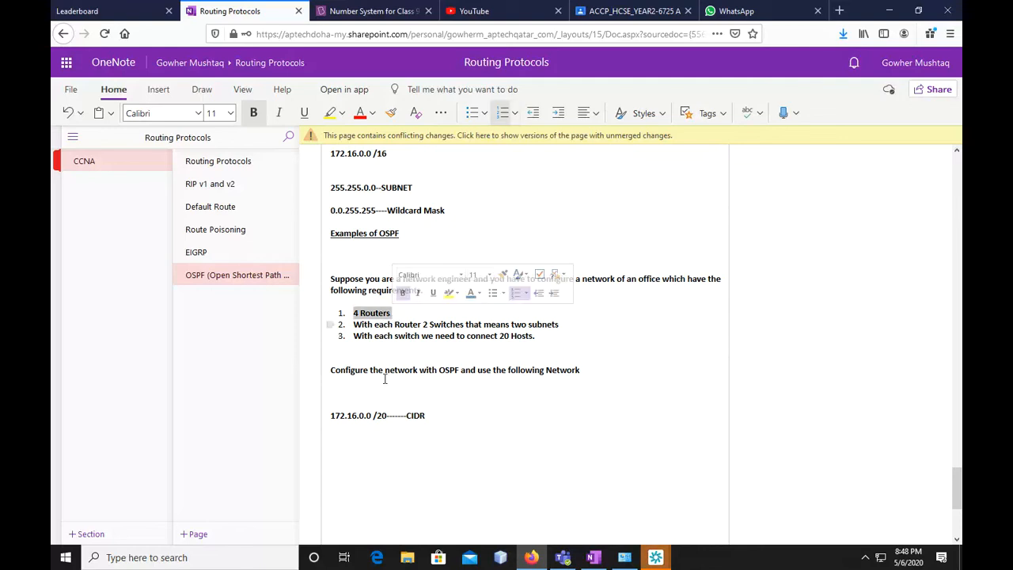
# Add blank space below the 172.16.0.0 /20 CIDR line for further notes
pyautogui.click(349, 433)
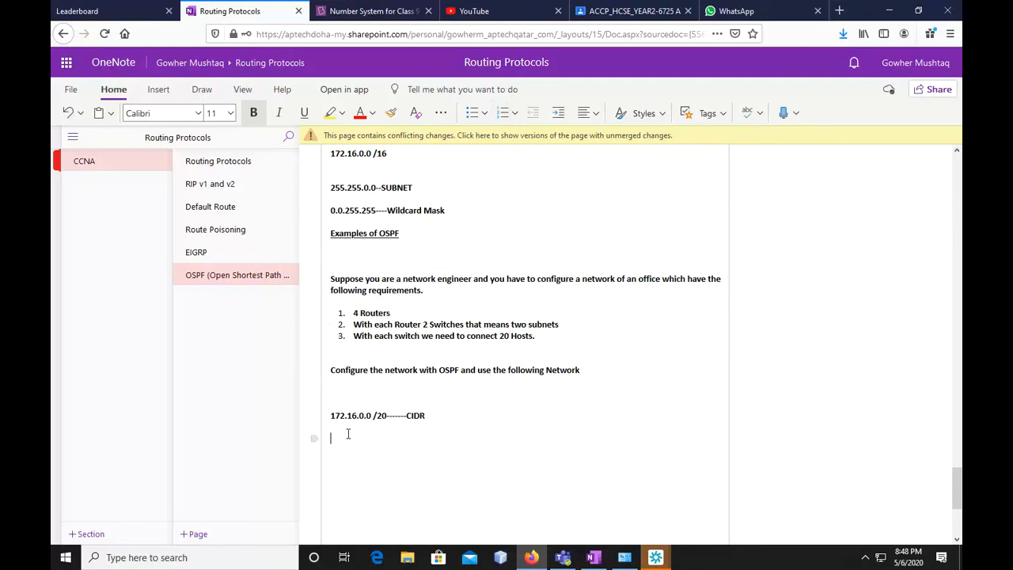
pyautogui.click(381, 317)
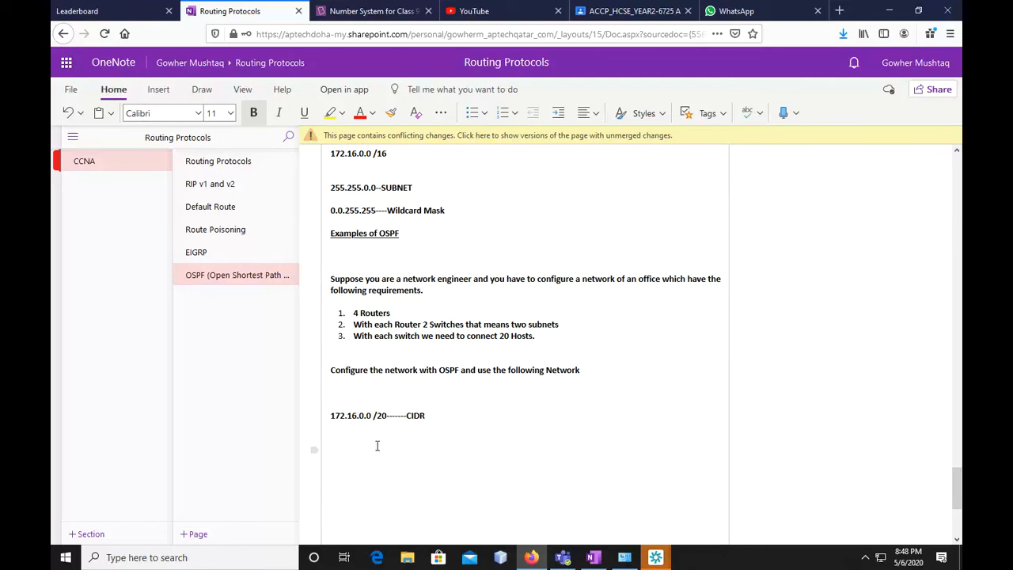
pyautogui.scroll(-2, 392, 431)
pyautogui.press('Return')
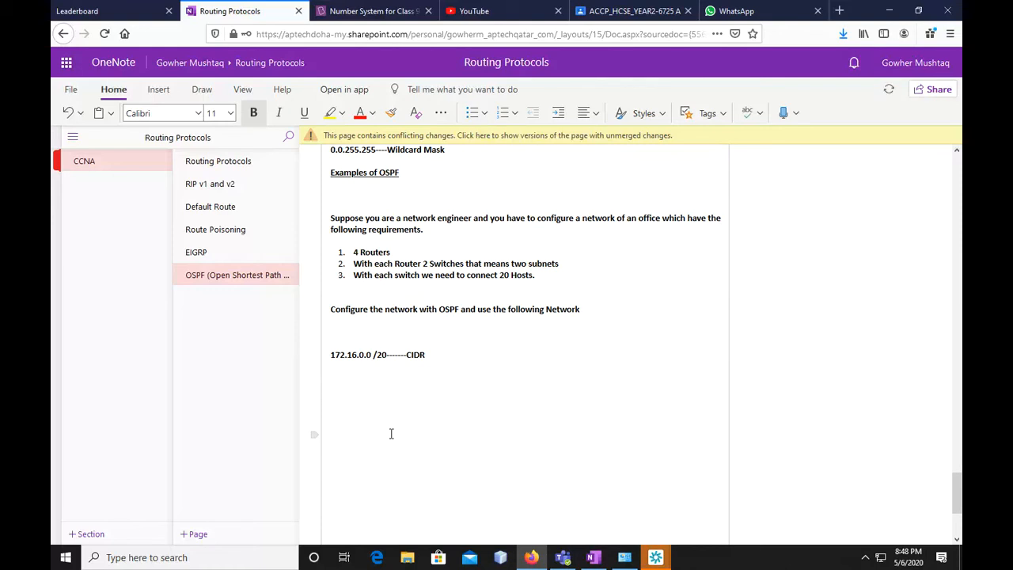
# Add a line below the 172.16.0.0 /20 CIDR line reading "172.16.1111 0000. 00000000"
pyautogui.moveTo(330, 354); pyautogui.dragTo(386, 356)
pyautogui.click(354, 397)
pyautogui.write('172.1')
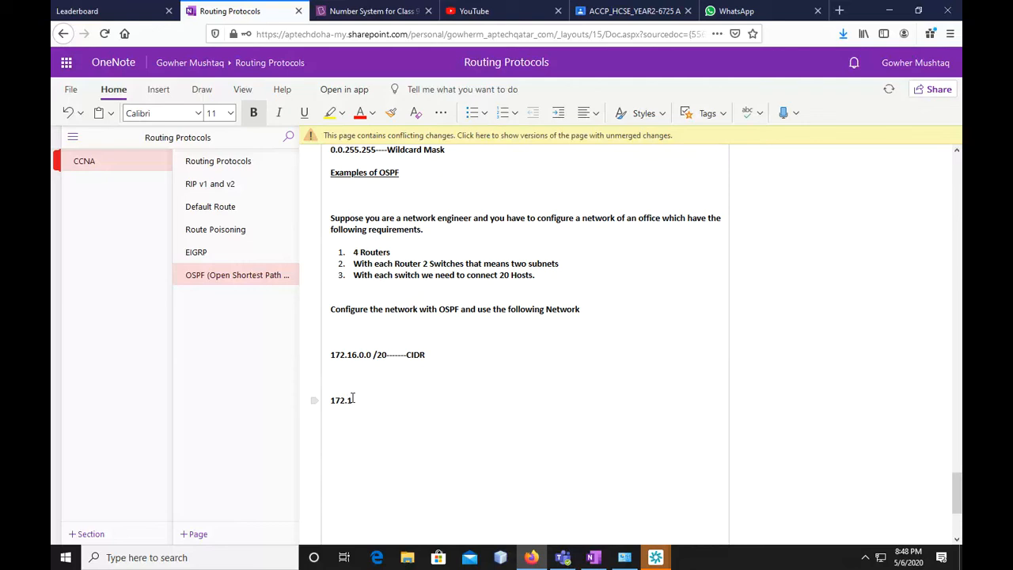
pyautogui.write('6.1111 000')
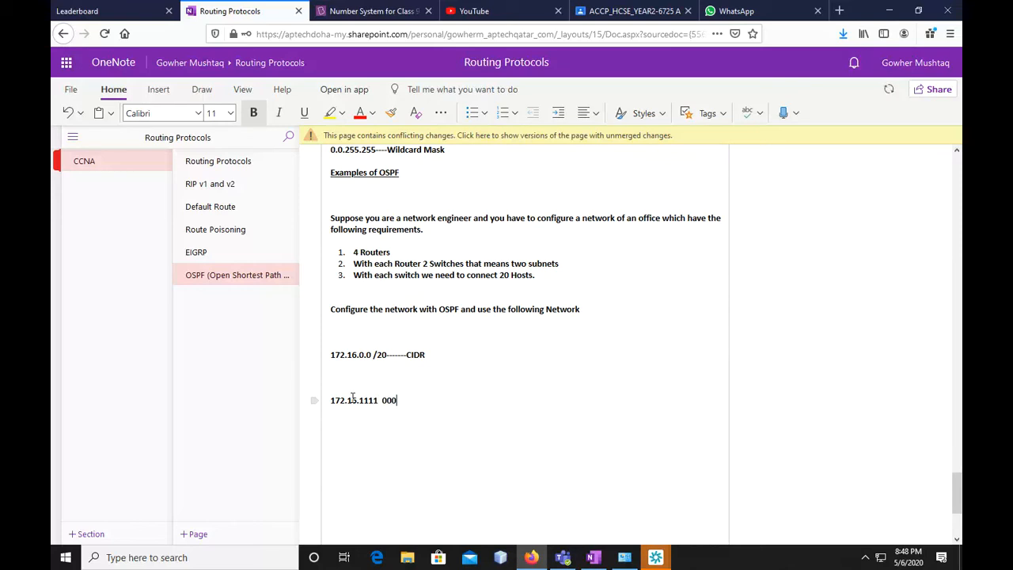
pyautogui.write('0. 00000000')
# Draw a black vertical ink line between 1111 and 0000 in the binary address line
pyautogui.click(203, 91)
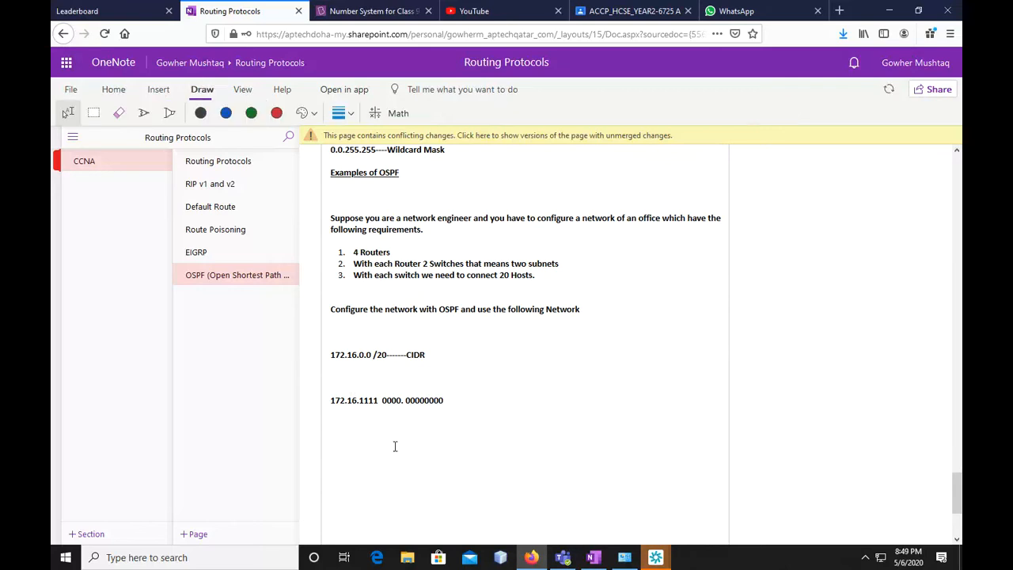
pyautogui.click(143, 112)
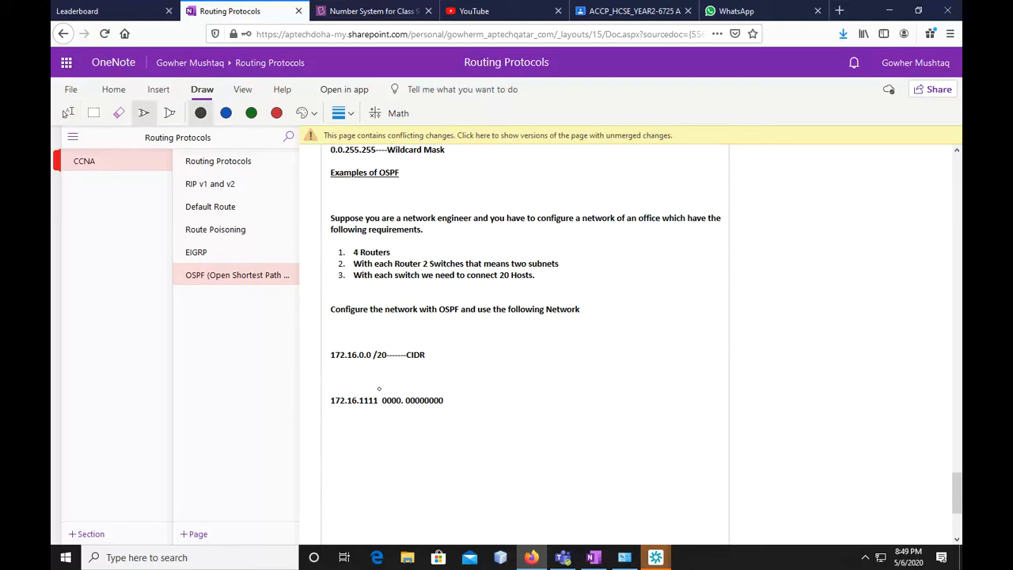
pyautogui.moveTo(380, 381); pyautogui.dragTo(382, 436)
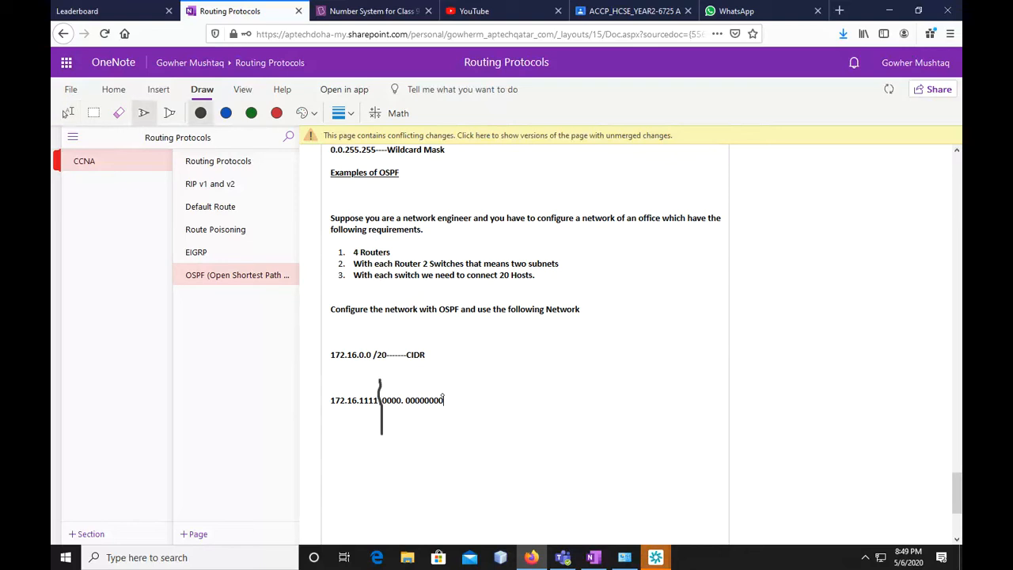
pyautogui.scroll(-3, 460, 423)
pyautogui.click(68, 113)
pyautogui.click(385, 339)
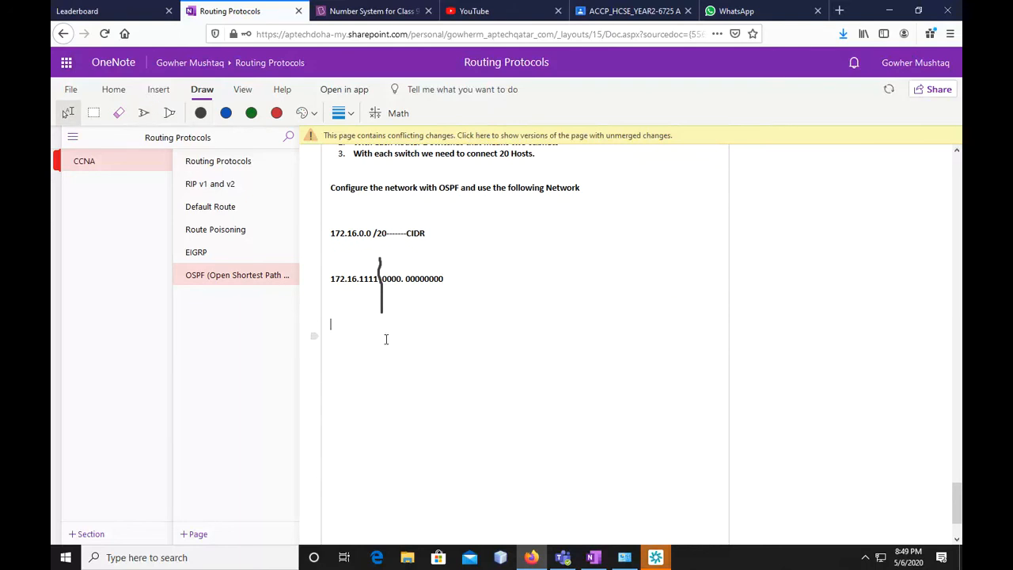
# Ink brackets labelled 15 and 255 above the 0000 and 00000000 groups, and an arrow labelled 16 above the last bit of 1111
pyautogui.click(143, 113)
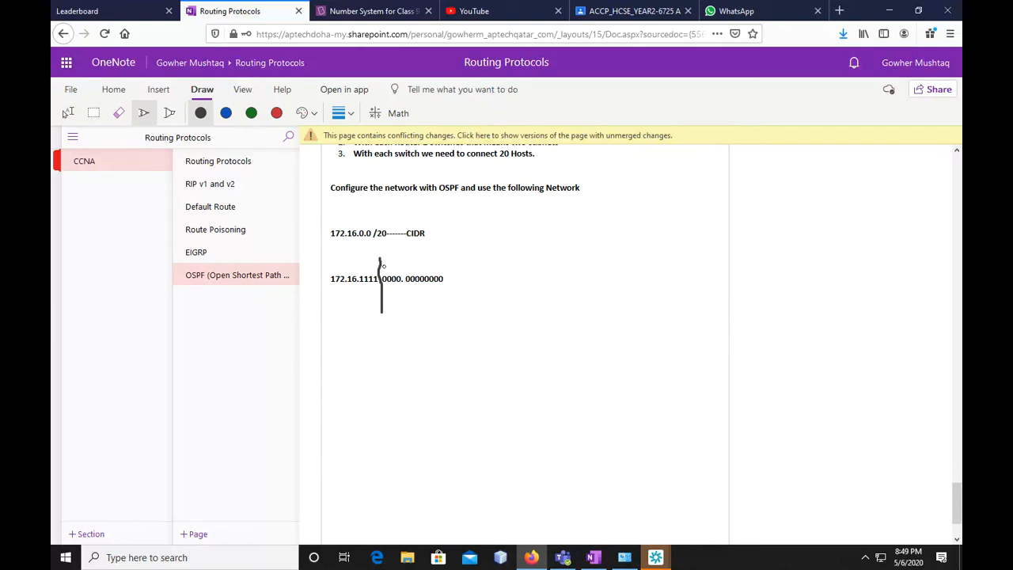
pyautogui.moveTo(384, 267); pyautogui.dragTo(401, 273)
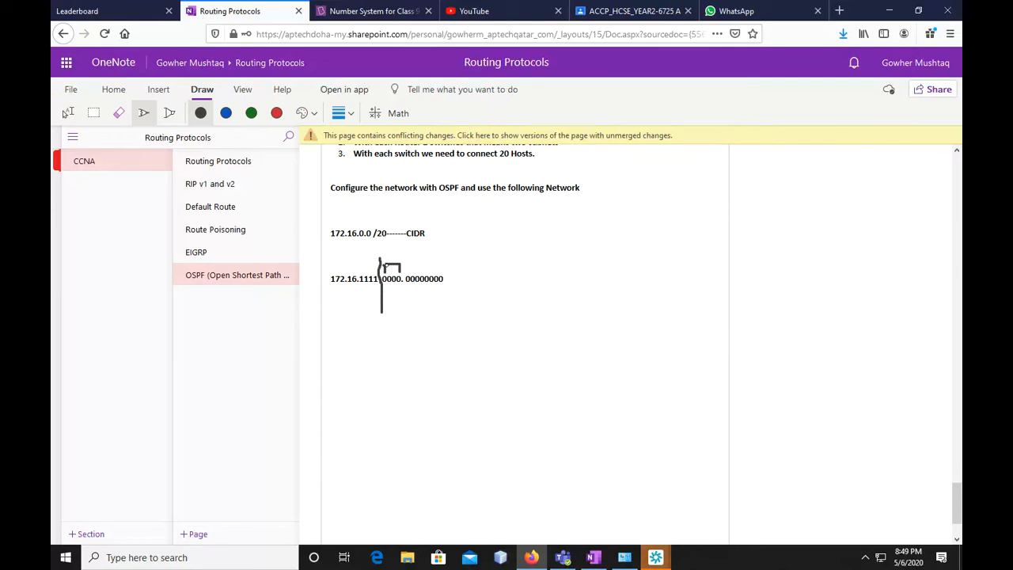
pyautogui.moveTo(388, 253)
pyautogui.mouseDown()
pyautogui.moveTo(401, 262)
pyautogui.moveTo(402, 247)
pyautogui.moveTo(410, 272)
pyautogui.moveTo(446, 271)
pyautogui.moveTo(431, 257)
pyautogui.moveTo(445, 258)
pyautogui.moveTo(446, 244)
pyautogui.moveTo(456, 252)
pyautogui.moveTo(445, 257)
pyautogui.moveTo(456, 237)
pyautogui.mouseUp()
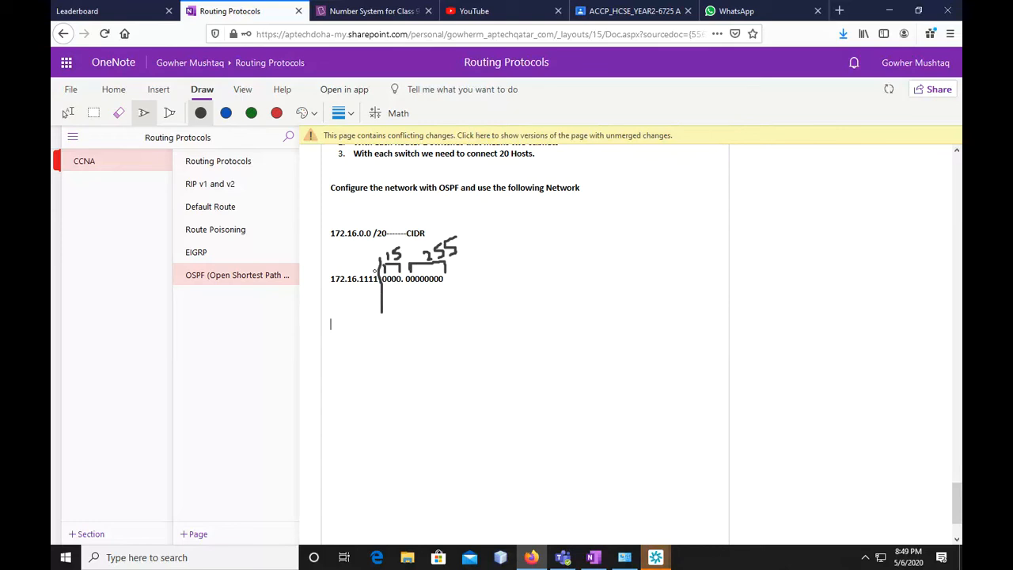
pyautogui.moveTo(372, 255)
pyautogui.mouseDown()
pyautogui.moveTo(372, 273)
pyautogui.moveTo(364, 259)
pyautogui.mouseUp()
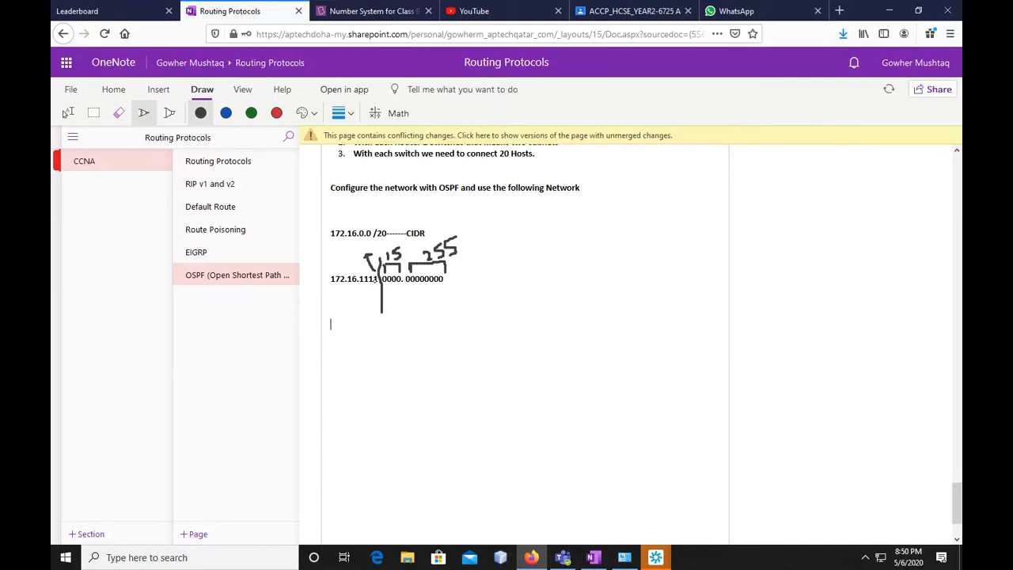
pyautogui.moveTo(356, 244); pyautogui.dragTo(370, 253)
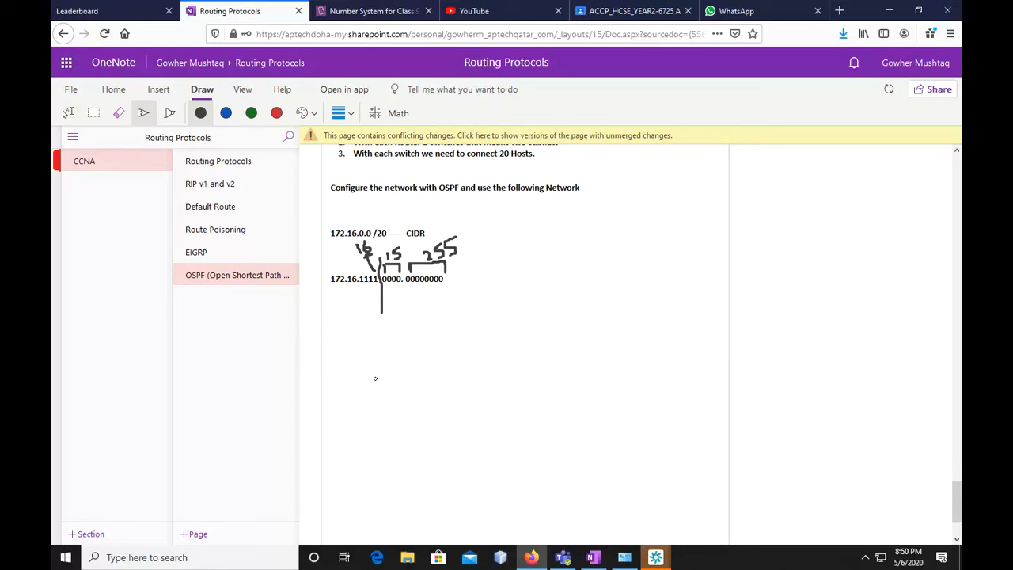
# Write "172.16.0.0" on a line below the binary address, leaving a wide gap after it
pyautogui.click(64, 114)
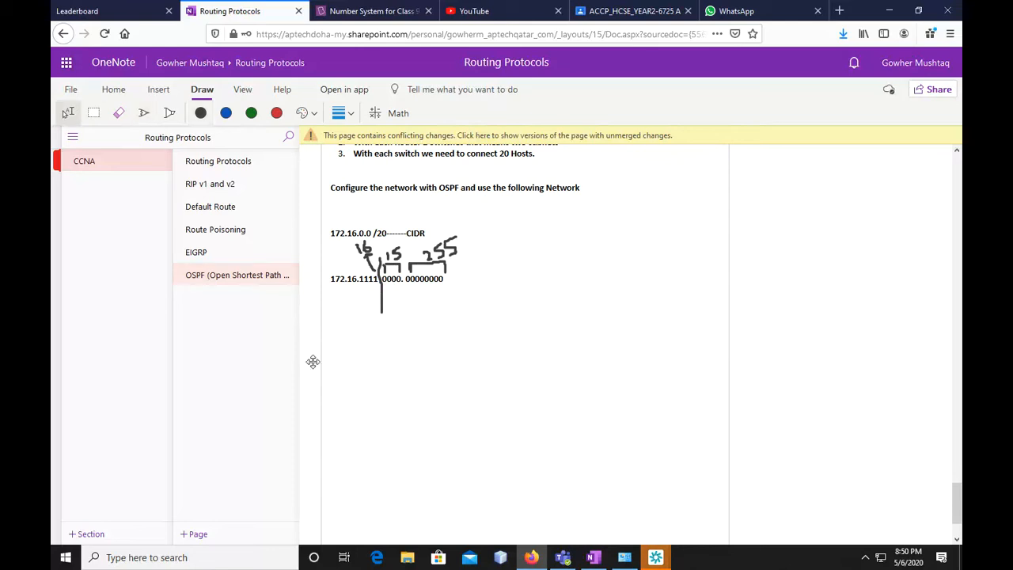
pyautogui.click(334, 338)
pyautogui.write('172.16.0.0')
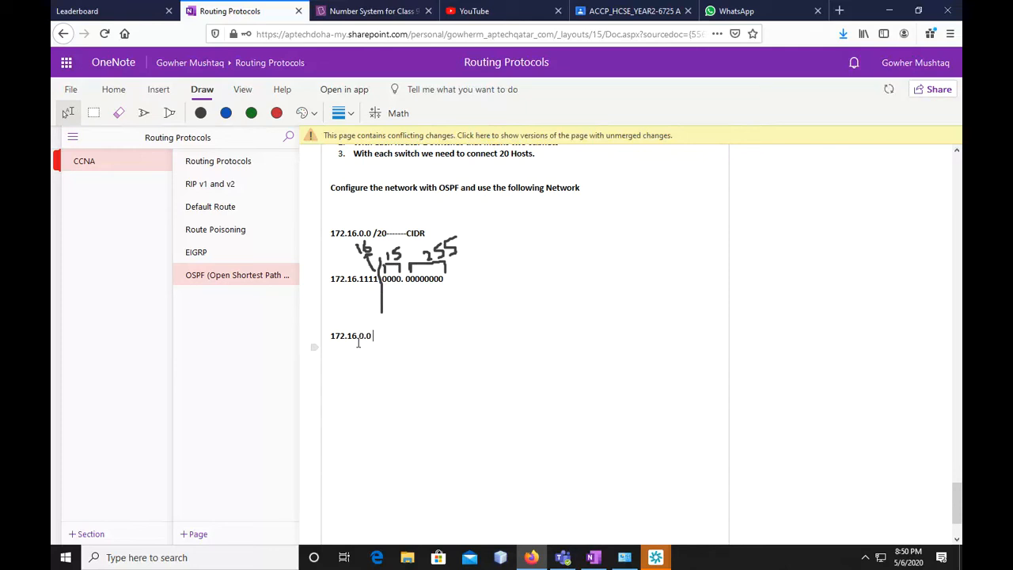
pyautogui.write(' ---')
pyautogui.press('BackSpace')
pyautogui.press('BackSpace')
pyautogui.press('BackSpace')
pyautogui.press('Tab')
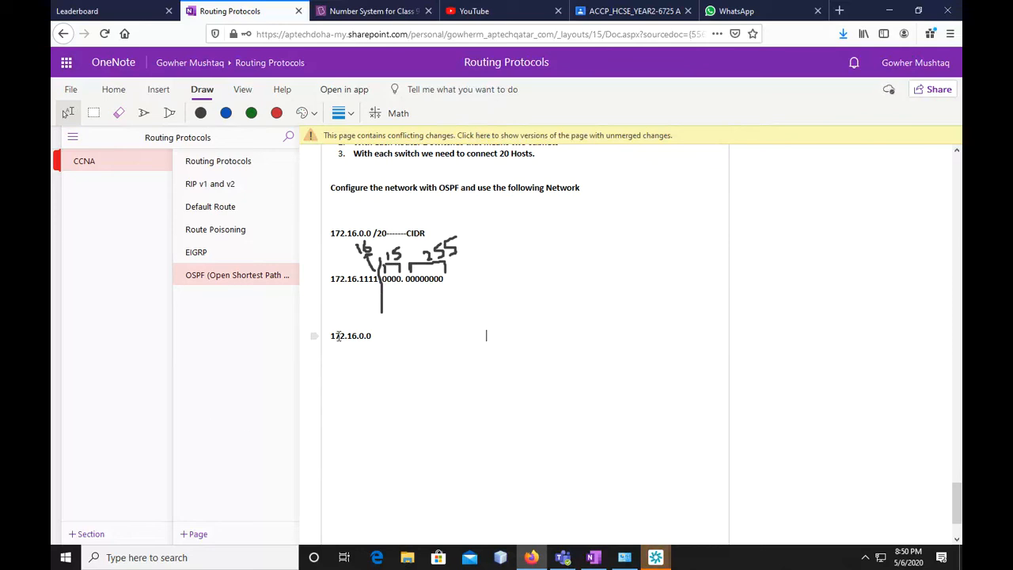
# Begin the second address on the 172.16.0.0 line with "172.16.15."
pyautogui.write('172.16')
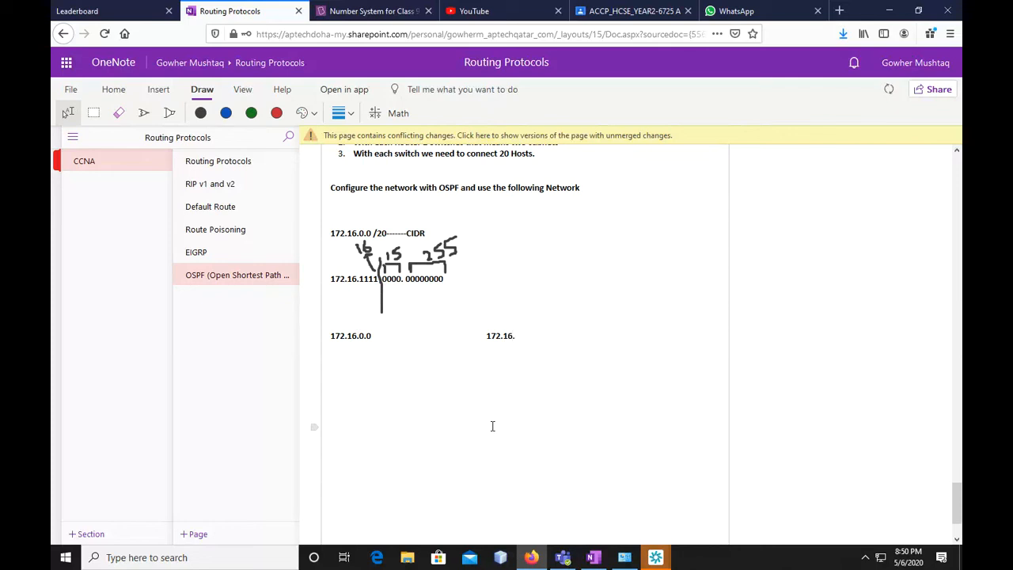
pyautogui.write('.')
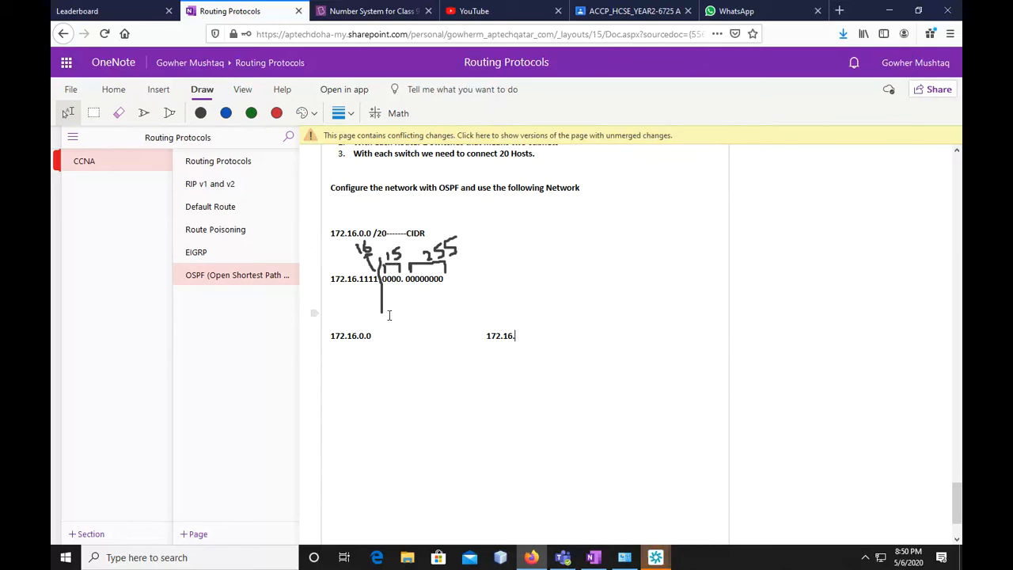
pyautogui.click(361, 337)
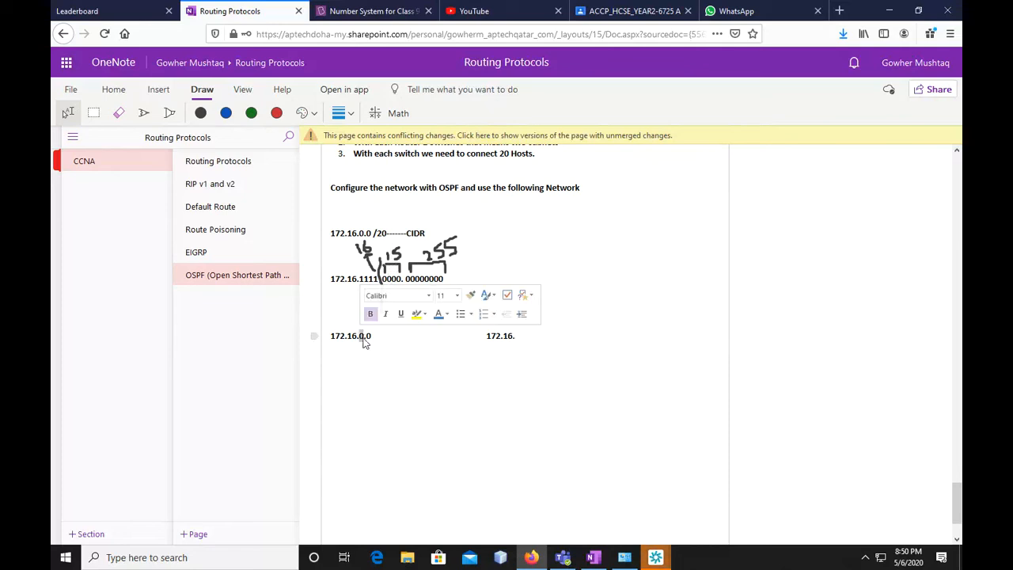
pyautogui.moveTo(381, 273); pyautogui.dragTo(382, 312)
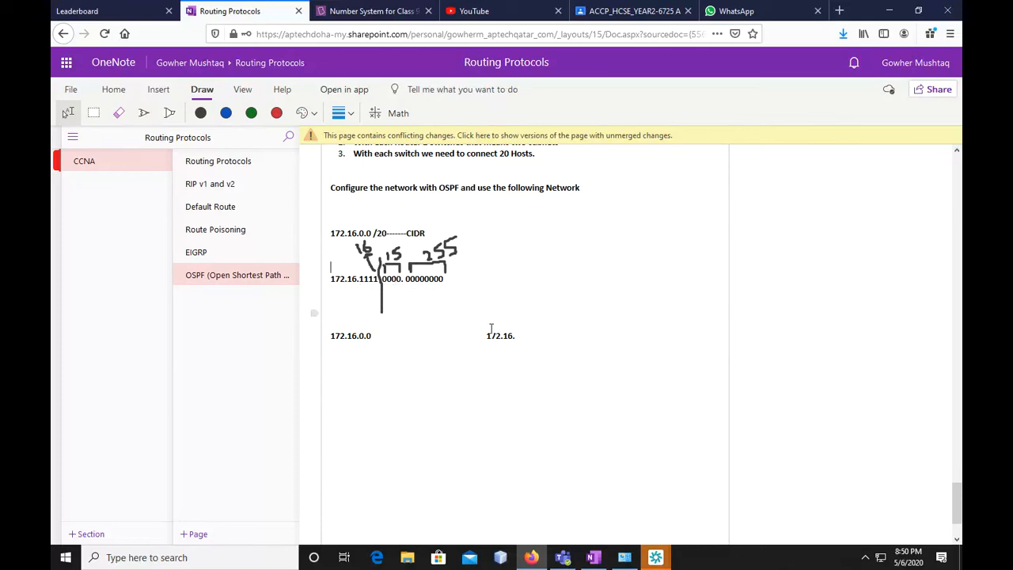
pyautogui.click(520, 338)
pyautogui.write('15.')
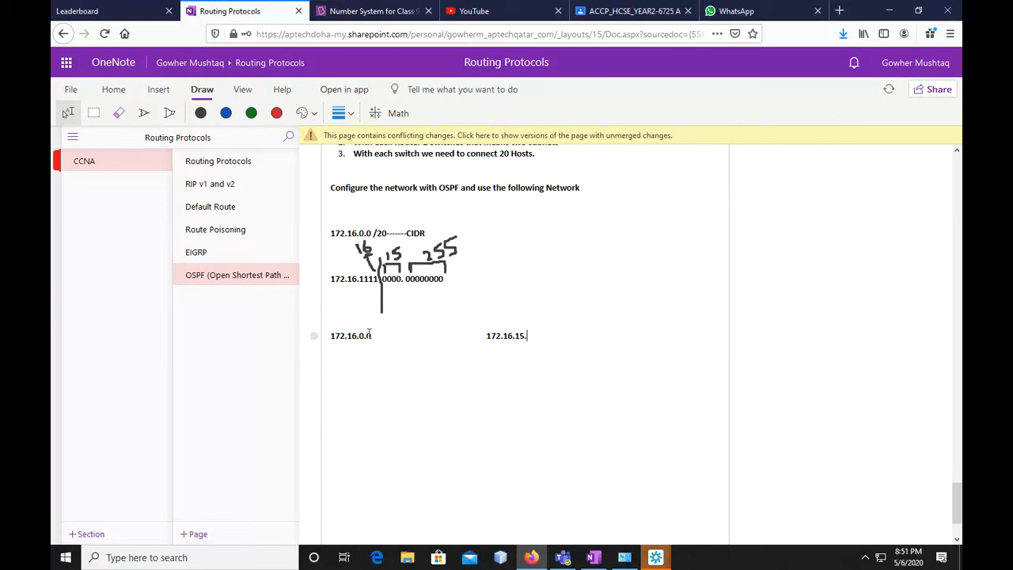
pyautogui.doubleClick(372, 335)
pyautogui.moveTo(439, 280); pyautogui.dragTo(405, 279)
pyautogui.click(378, 338)
pyautogui.hotkey('ctrl', 'a')
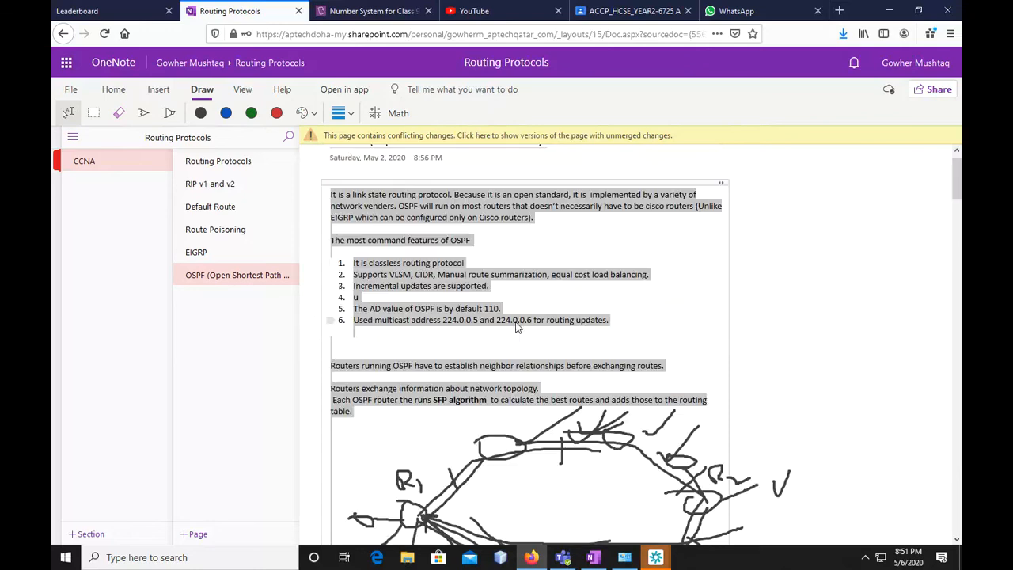
pyautogui.scroll(-5, 542, 334)
pyautogui.scroll(-15, 520, 283)
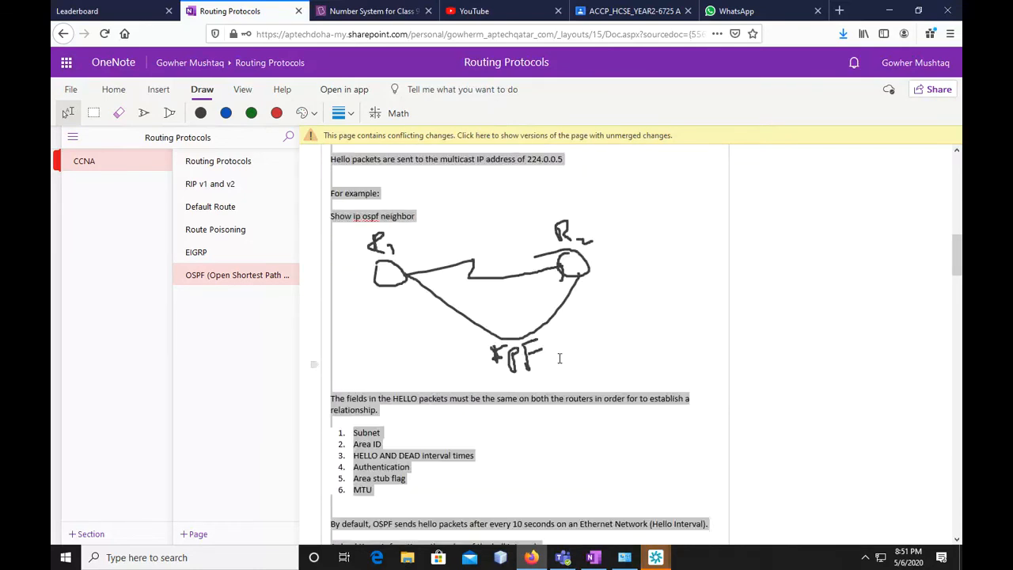
pyautogui.moveTo(948, 450); pyautogui.dragTo(949, 527)
pyautogui.click(423, 213)
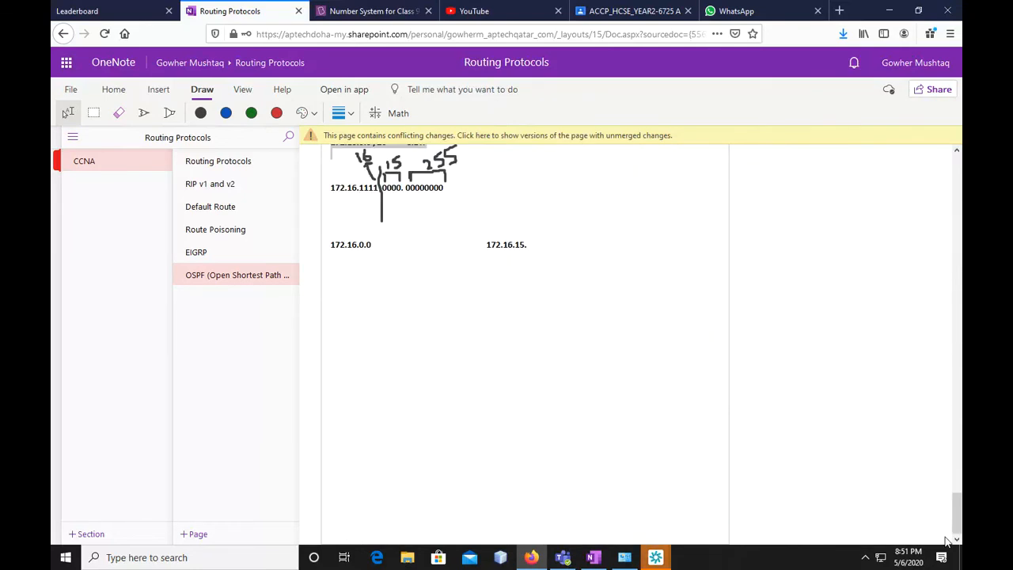
pyautogui.scroll(2, 458, 225)
pyautogui.scroll(2, 459, 226)
# Complete the second address as 172.16.15.255 and insert a blank line above the address line
pyautogui.click(529, 427)
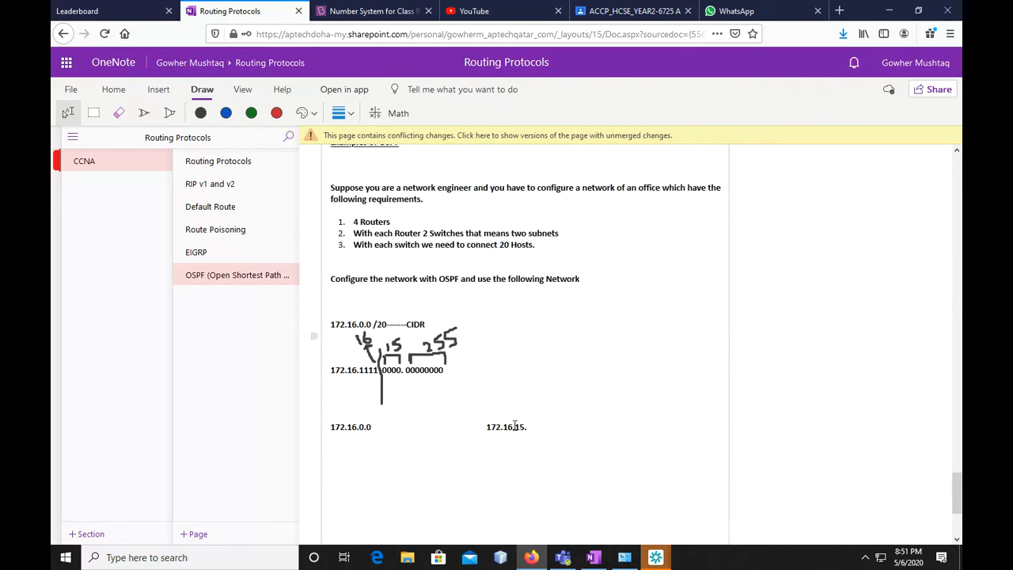
pyautogui.write('255')
pyautogui.click(429, 404)
pyautogui.press('Return')
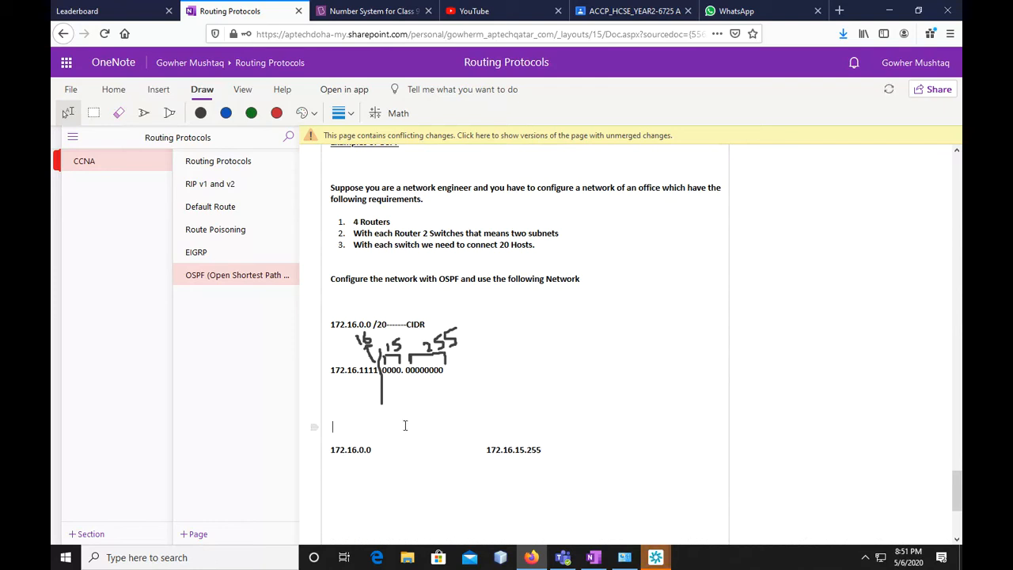
# Write the indented calculation "0+15= 15" on the blank line above the addresses
pyautogui.press('Tab')
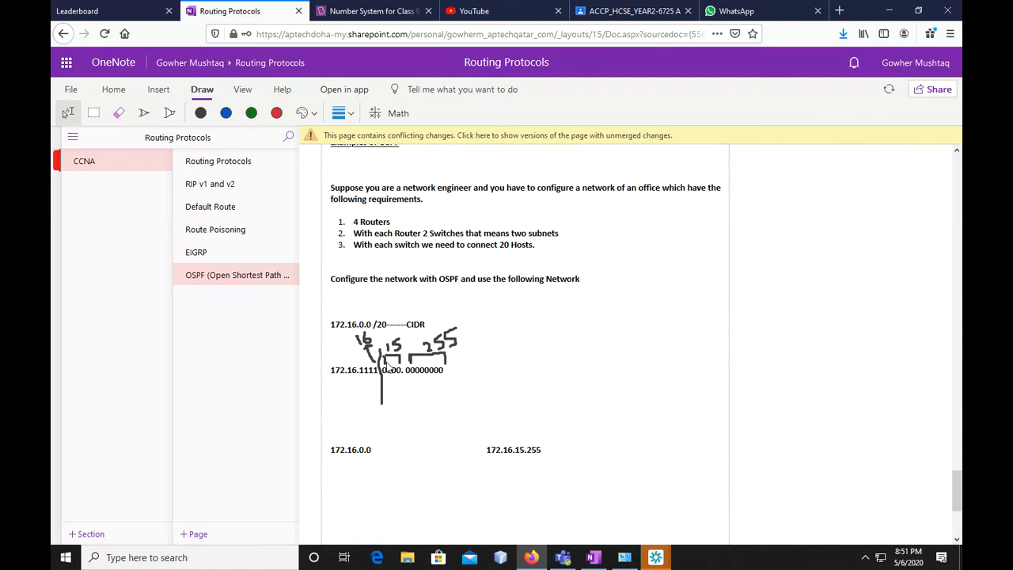
pyautogui.write('0+')
pyautogui.moveTo(401, 372); pyautogui.dragTo(362, 376)
pyautogui.click(391, 387)
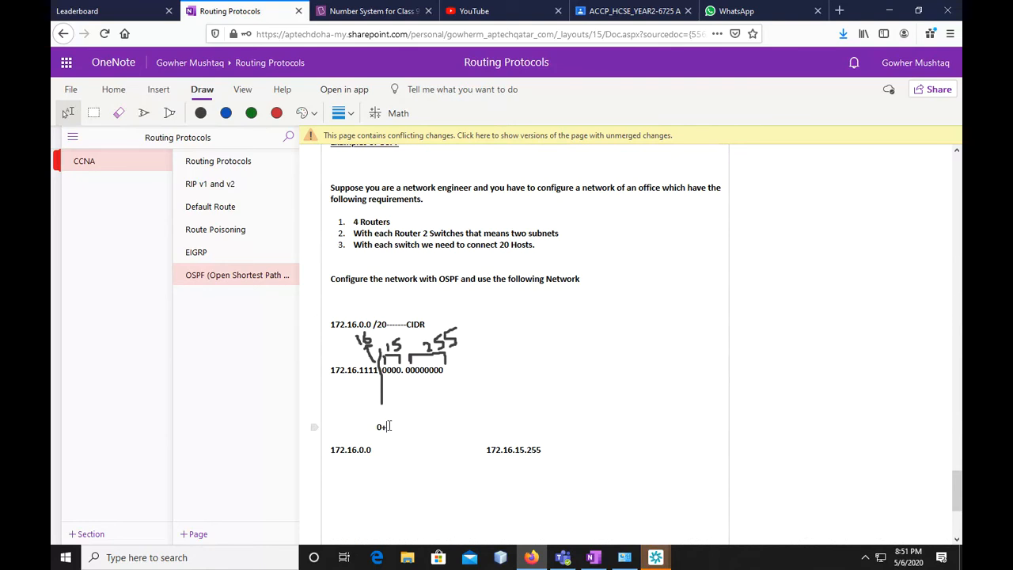
pyautogui.write('5= 15')
pyautogui.press('Return')
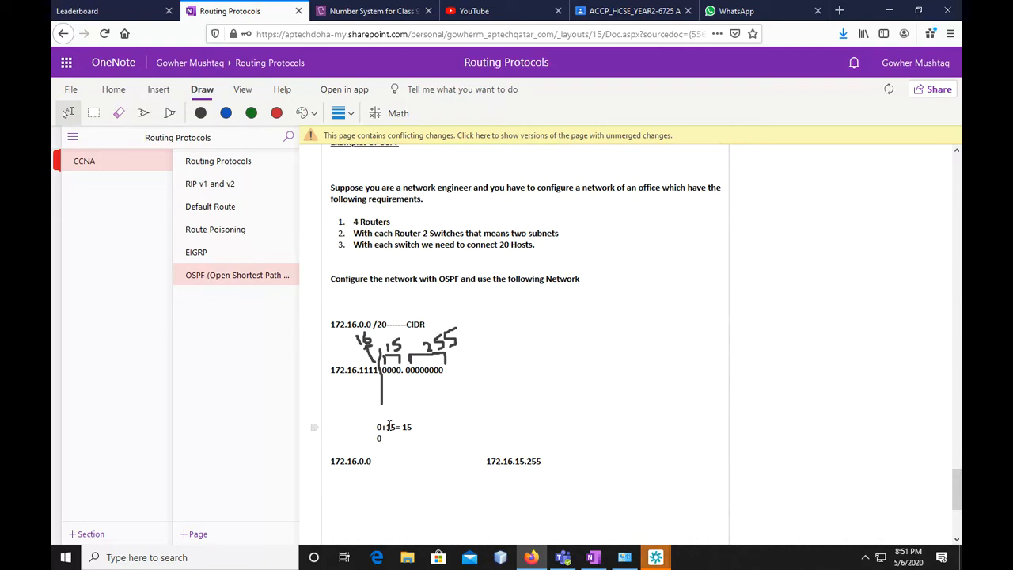
# Add the calculation "0+255 = 255" below the first one, followed by a blank line
pyautogui.write('0+')
pyautogui.moveTo(406, 372); pyautogui.dragTo(443, 376)
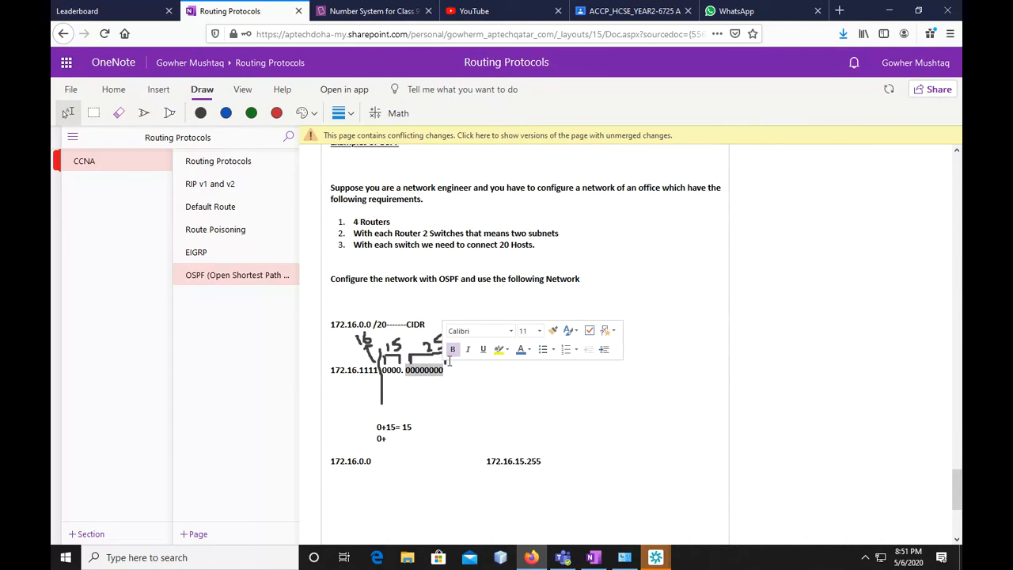
pyautogui.click(387, 439)
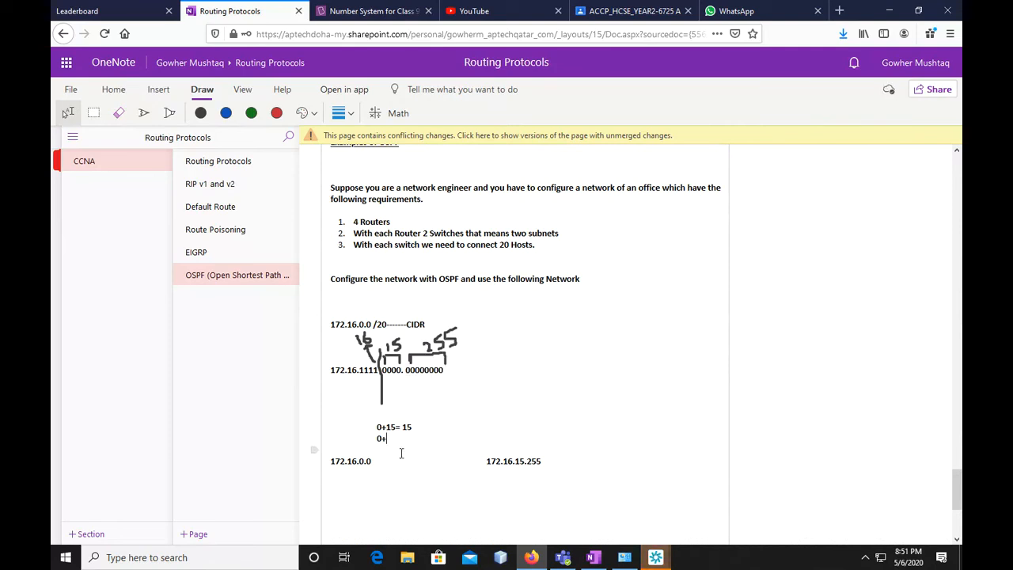
pyautogui.write('255 = 255')
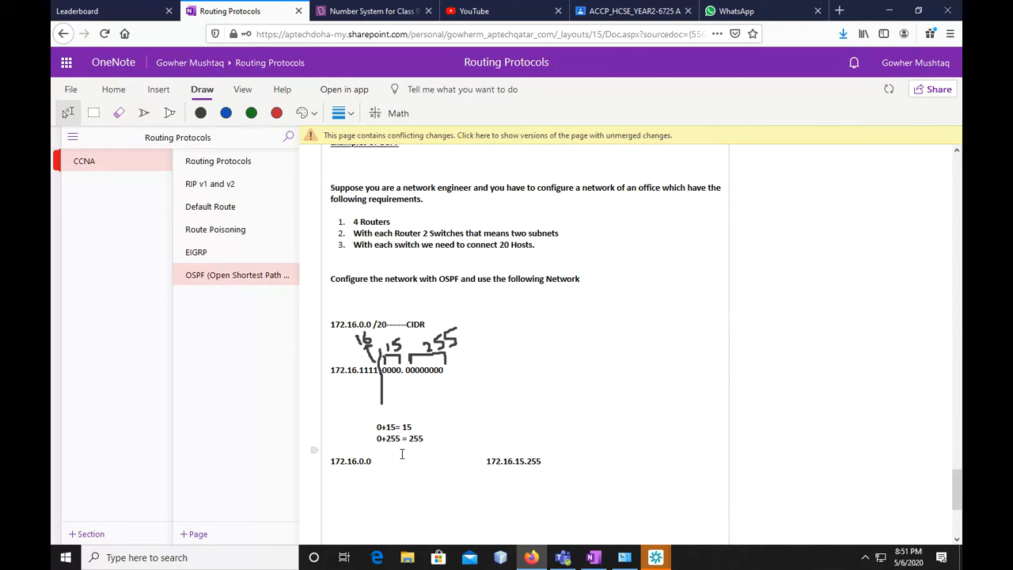
pyautogui.press('Return')
# Write the host range "172.16.0.1 --172.16.14.254" between 172.16.0.0 and 172.16.15.255 on the address line
pyautogui.scroll(-2, 418, 451)
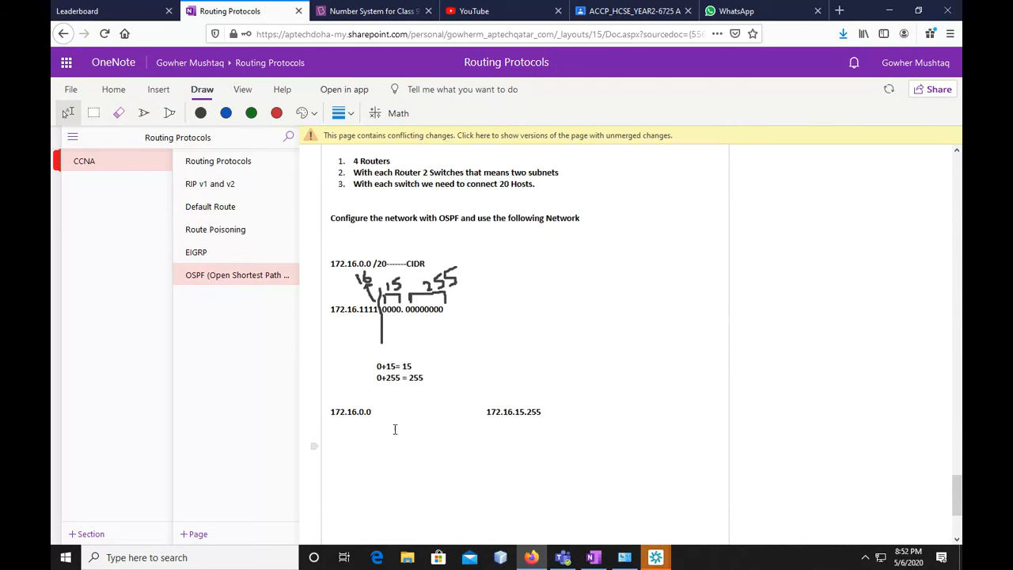
pyautogui.write('172.16.0.')
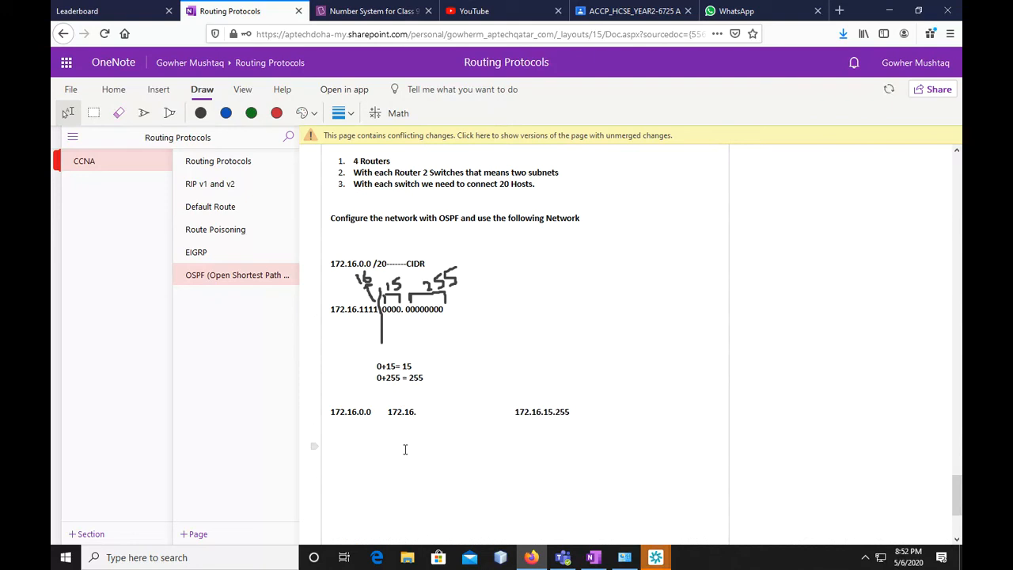
pyautogui.write('1 --')
pyautogui.write('172.16')
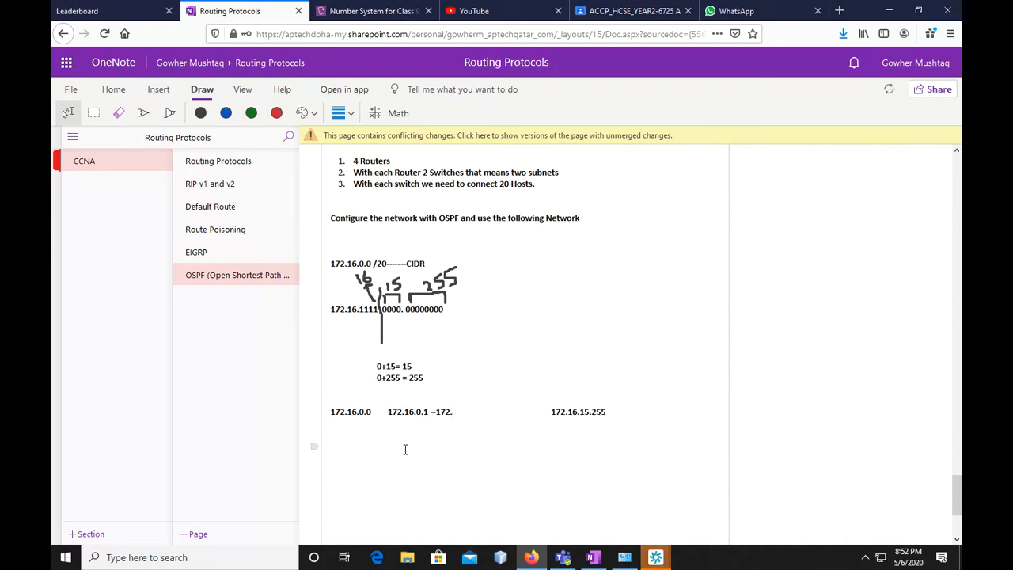
pyautogui.write('.')
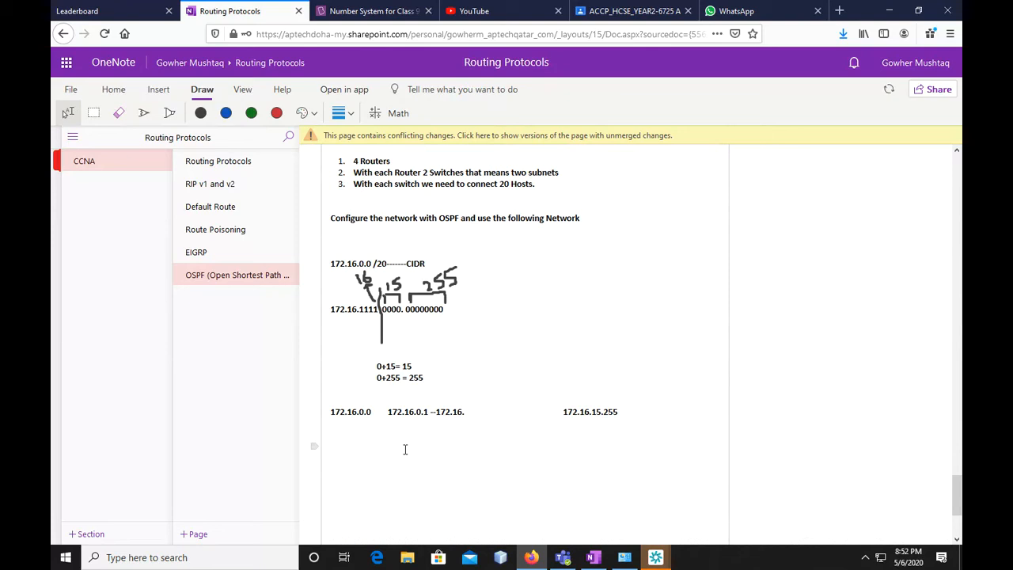
pyautogui.write('14.')
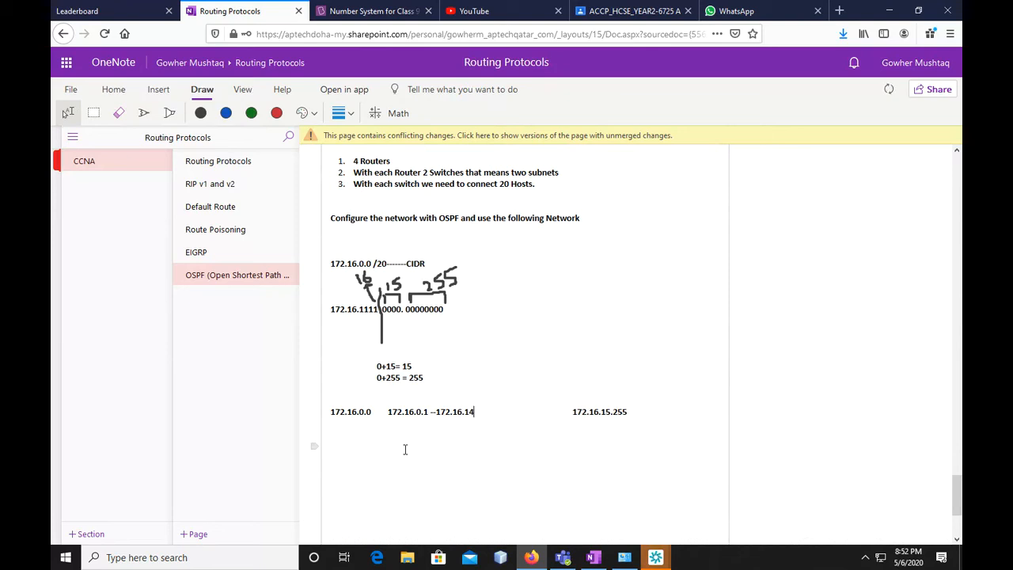
pyautogui.write('254')
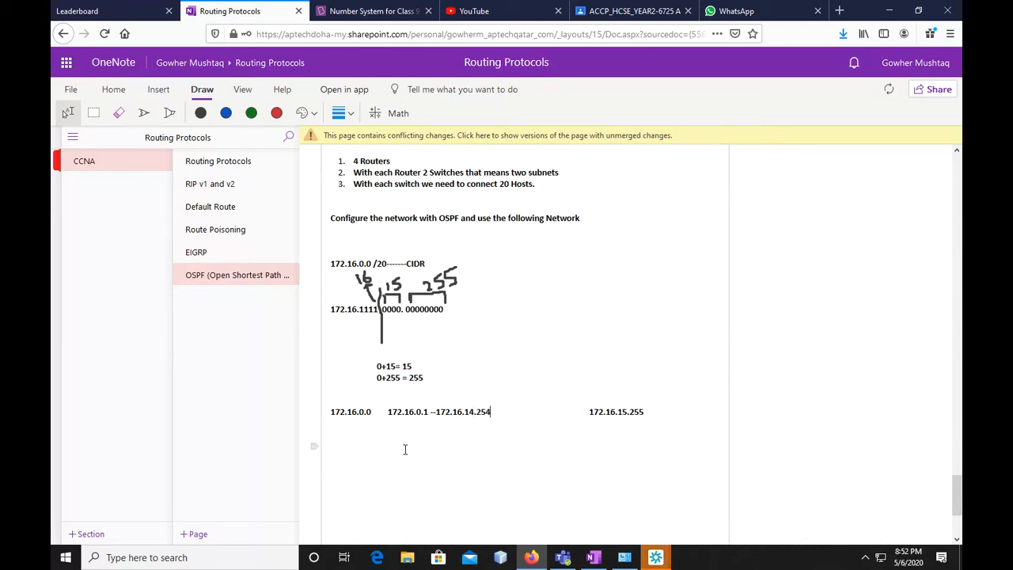
# Remove the surplus spacing between the host range and 172.16.15.255
pyautogui.click(587, 412)
pyautogui.press('BackSpace')
pyautogui.press('BackSpace')
pyautogui.press('BackSpace')
pyautogui.press('BackSpace')
pyautogui.press('BackSpace')
pyautogui.press('BackSpace')
pyautogui.press('BackSpace')
pyautogui.press('BackSpace')
pyautogui.press('BackSpace')
pyautogui.press('BackSpace')
pyautogui.press('BackSpace')
# Underline the host range on the address line and add a new line after 172.16.15.255
pyautogui.moveTo(489, 412); pyautogui.dragTo(388, 412)
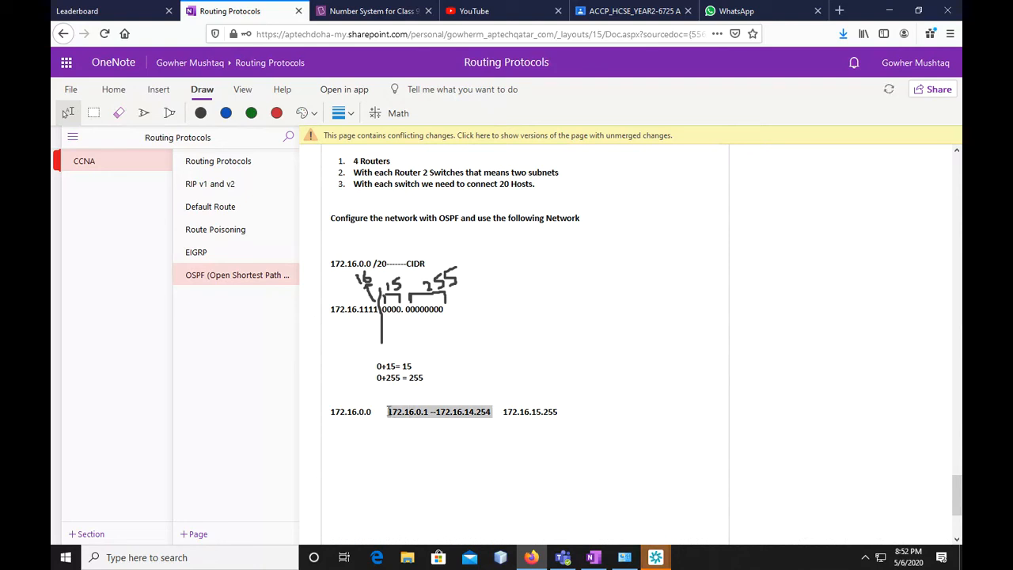
pyautogui.click(124, 91)
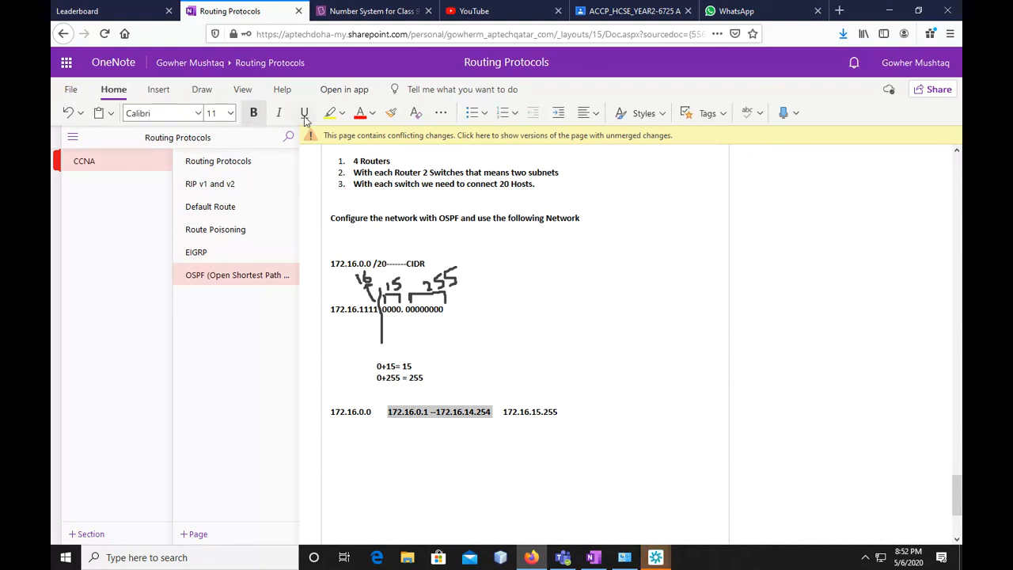
pyautogui.click(566, 426)
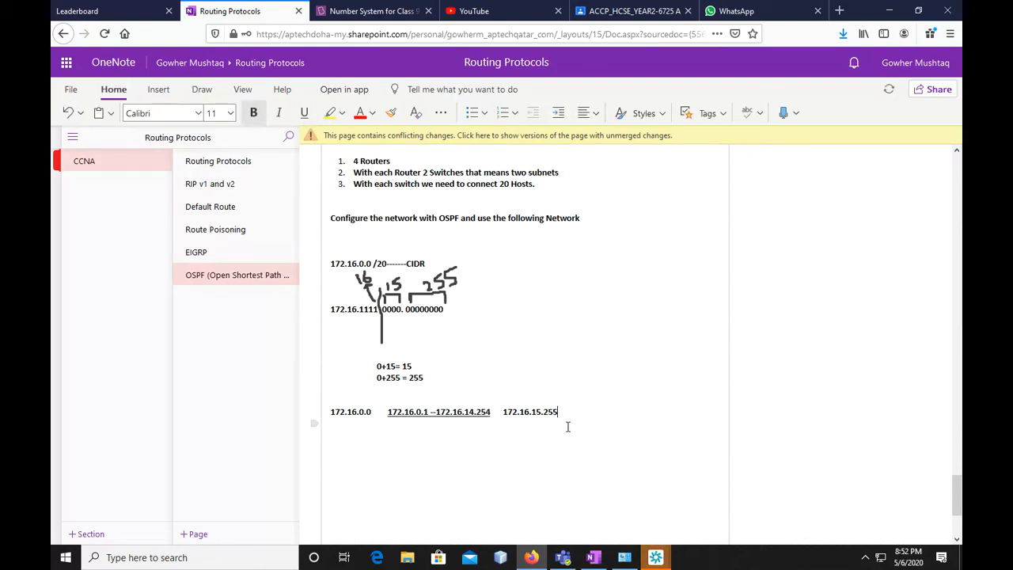
pyautogui.press('Return')
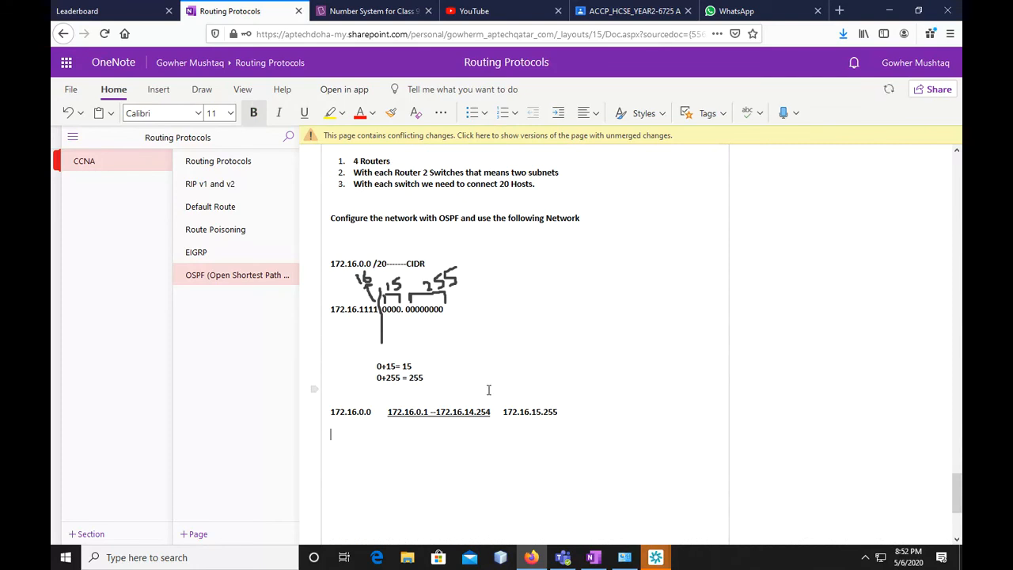
# Insert two blank lines below the "0+255 = 255" calculation and highlight the zero host bits in the binary address
pyautogui.click(450, 382)
pyautogui.press('Return')
pyautogui.press('Return')
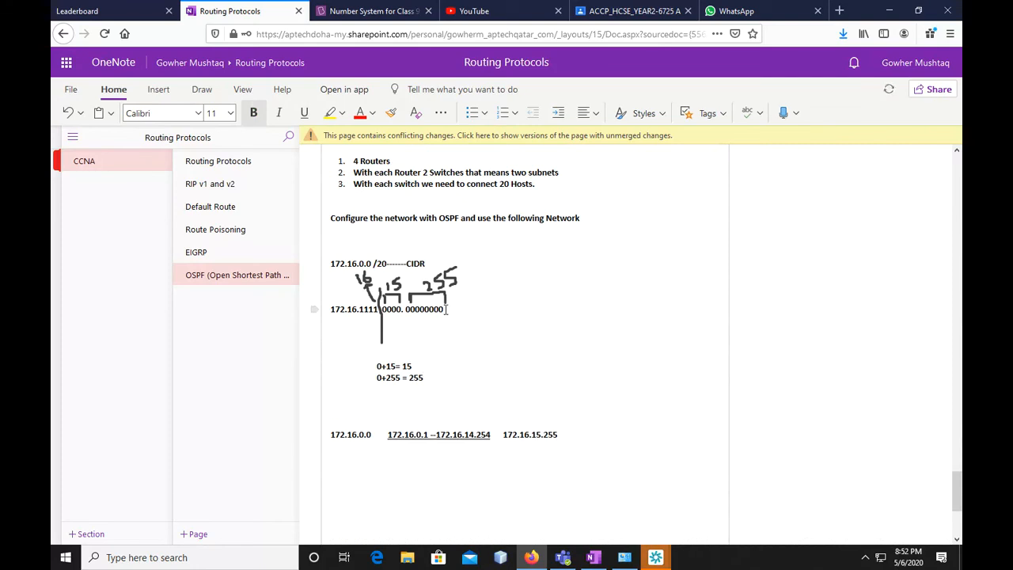
pyautogui.moveTo(441, 309); pyautogui.dragTo(383, 309)
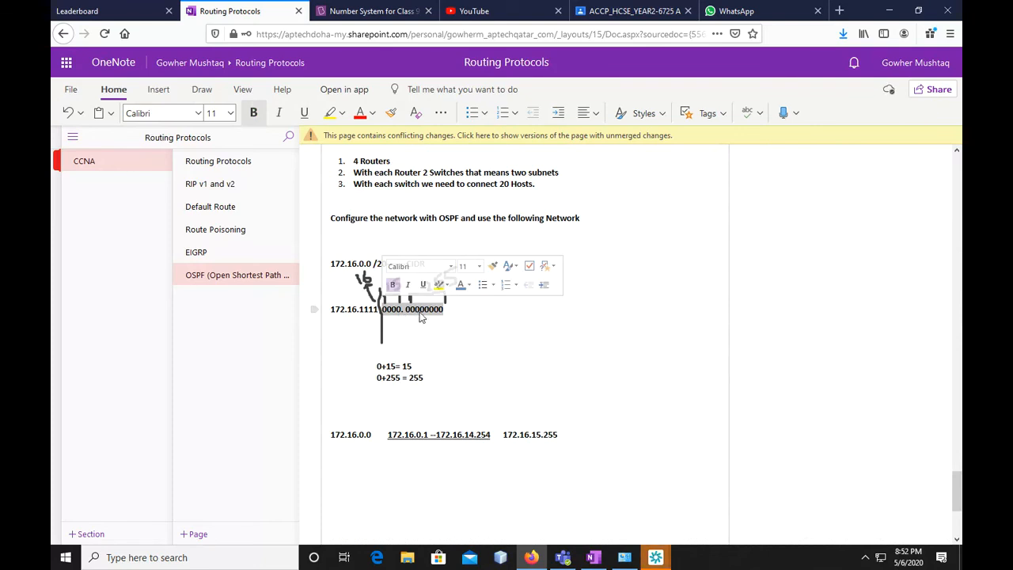
# Write the host formula "2 POWER 12 – 2 =" on the blank line above the address line
pyautogui.click(361, 402)
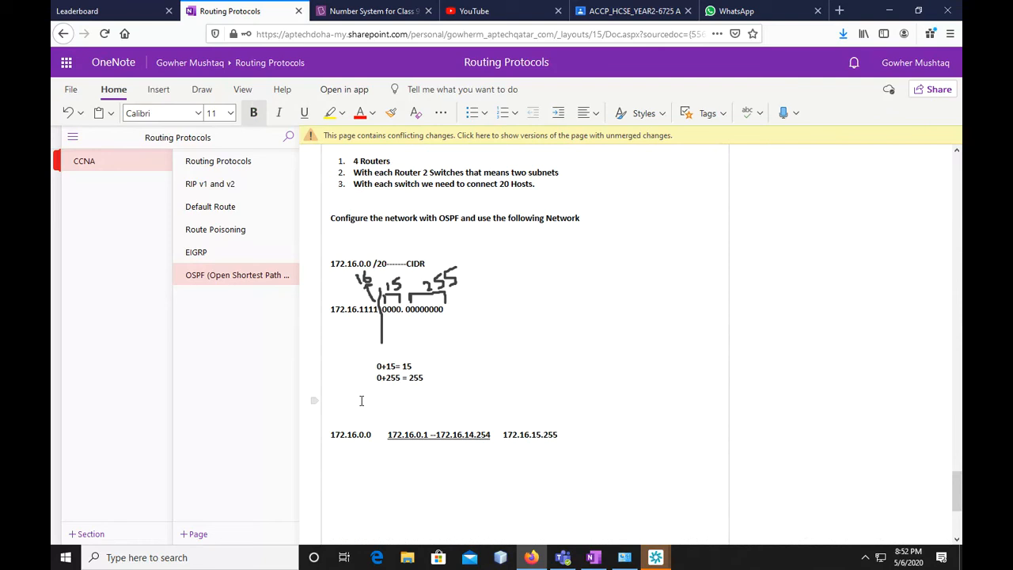
pyautogui.write('2')
pyautogui.write('12')
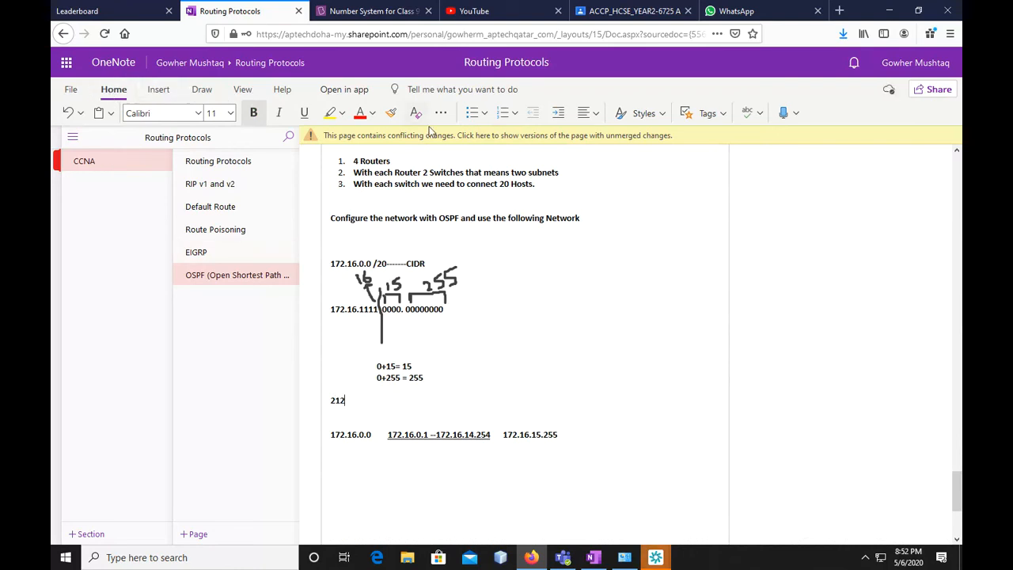
pyautogui.click(159, 89)
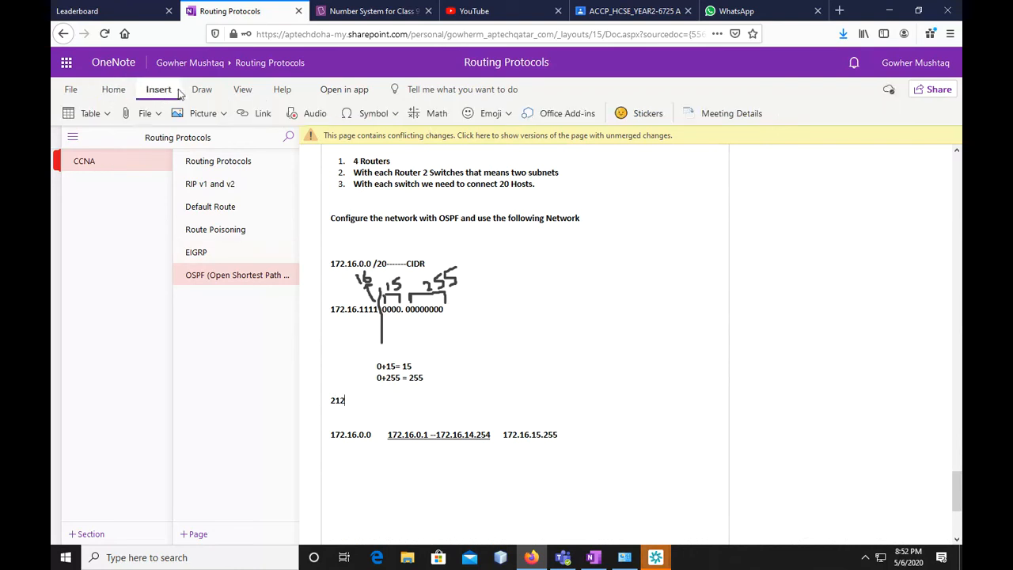
pyautogui.click(123, 92)
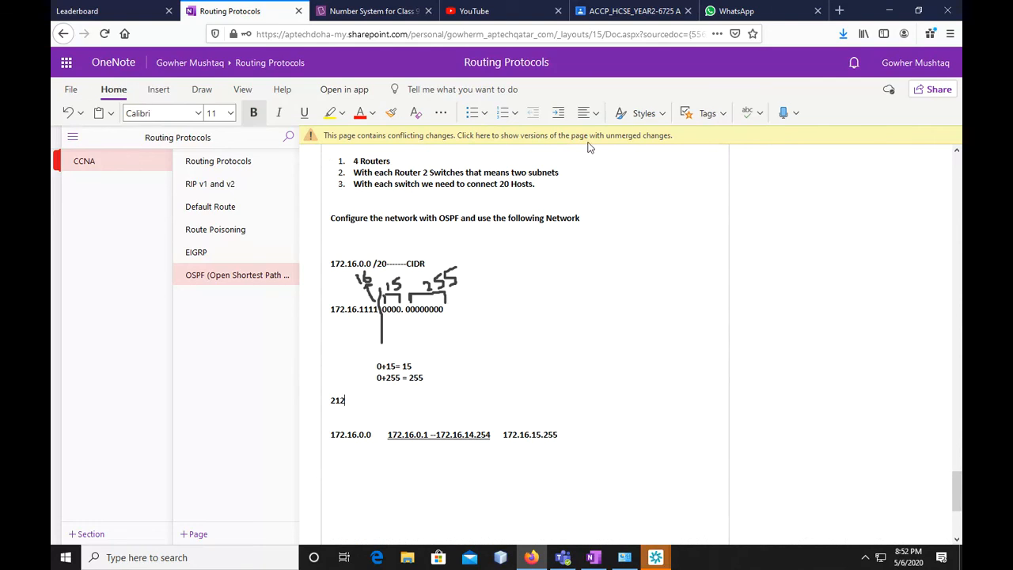
pyautogui.click(335, 401)
pyautogui.write('POWE')
pyautogui.write('R 12 – 2 =')
pyautogui.press('End')
pyautogui.write('- 2 =')
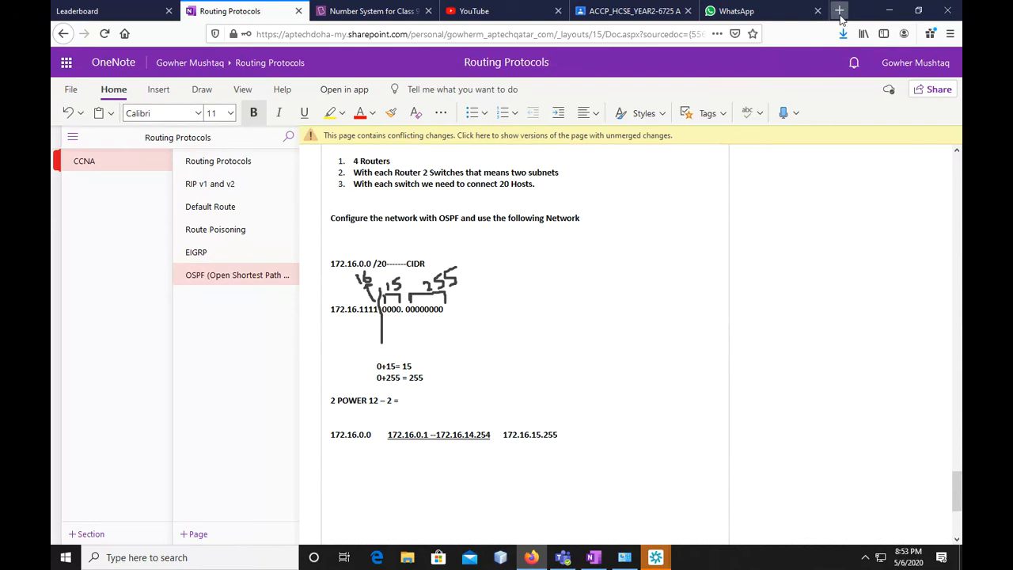
pyautogui.click(220, 567)
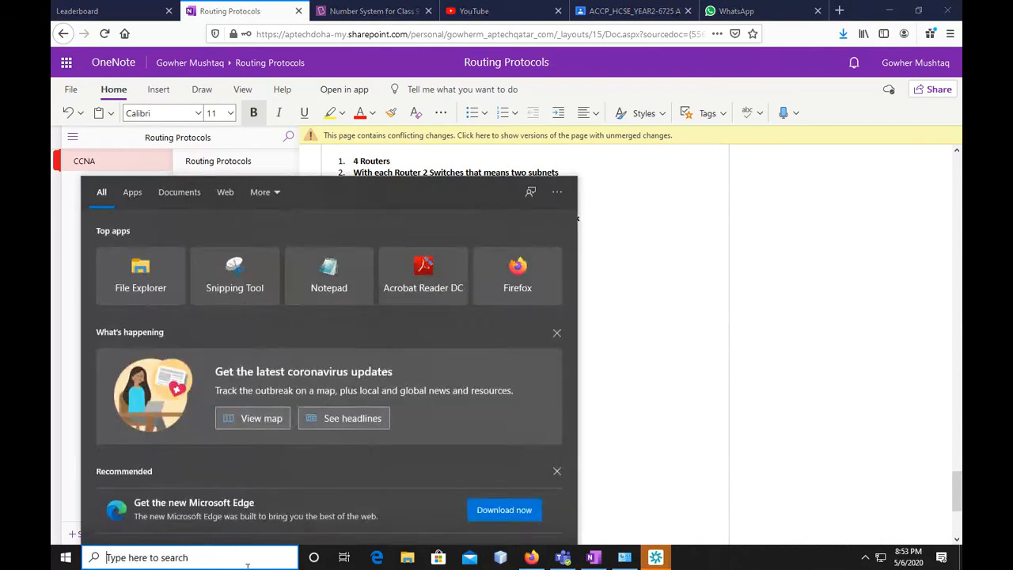
pyautogui.write('CAL')
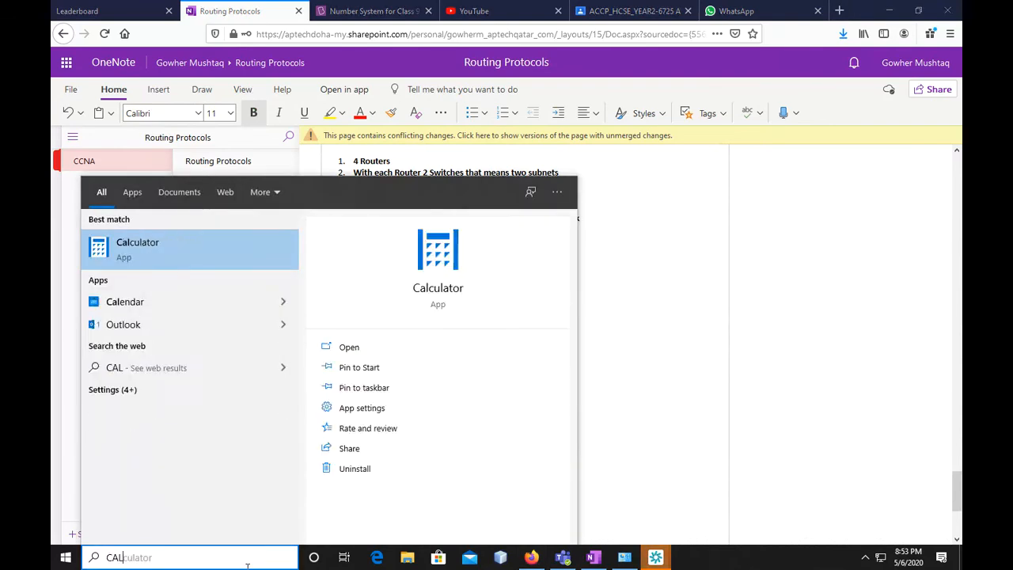
pyautogui.click(219, 243)
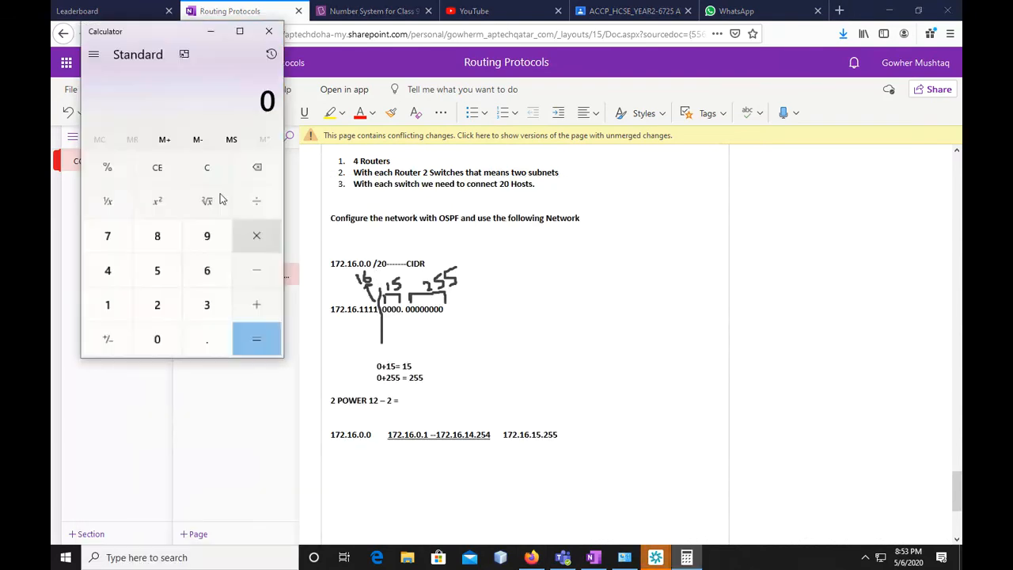
pyautogui.click(155, 304)
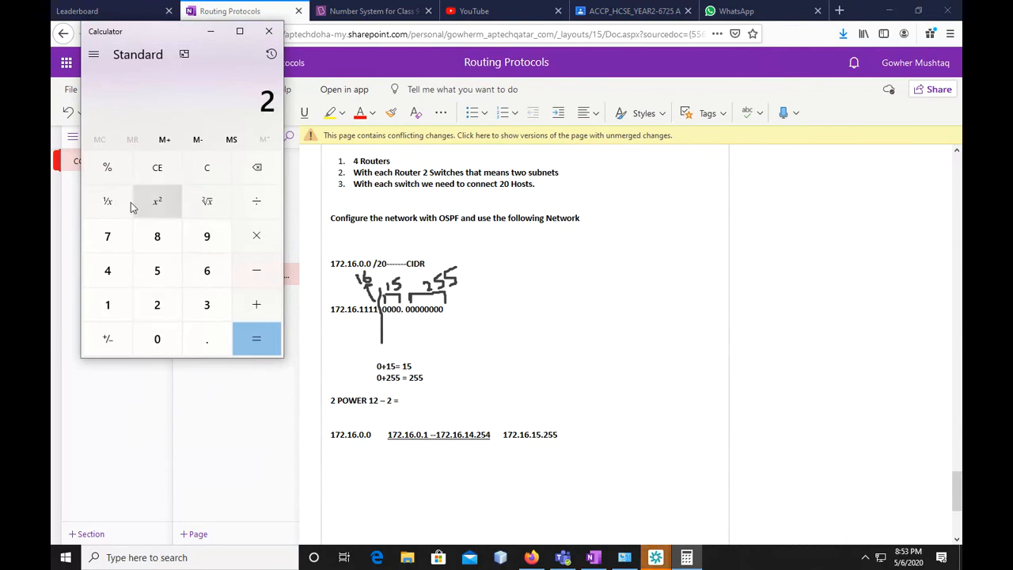
pyautogui.click(255, 237)
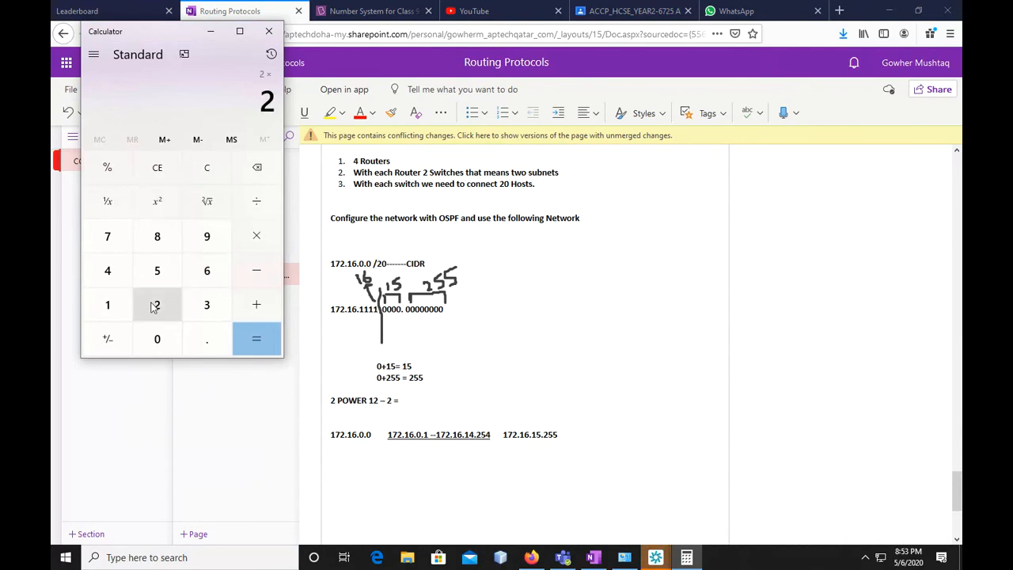
pyautogui.click(247, 250)
pyautogui.click(155, 303)
pyautogui.click(256, 235)
pyautogui.click(157, 304)
pyautogui.click(253, 237)
pyautogui.click(157, 304)
pyautogui.click(246, 242)
pyautogui.click(157, 304)
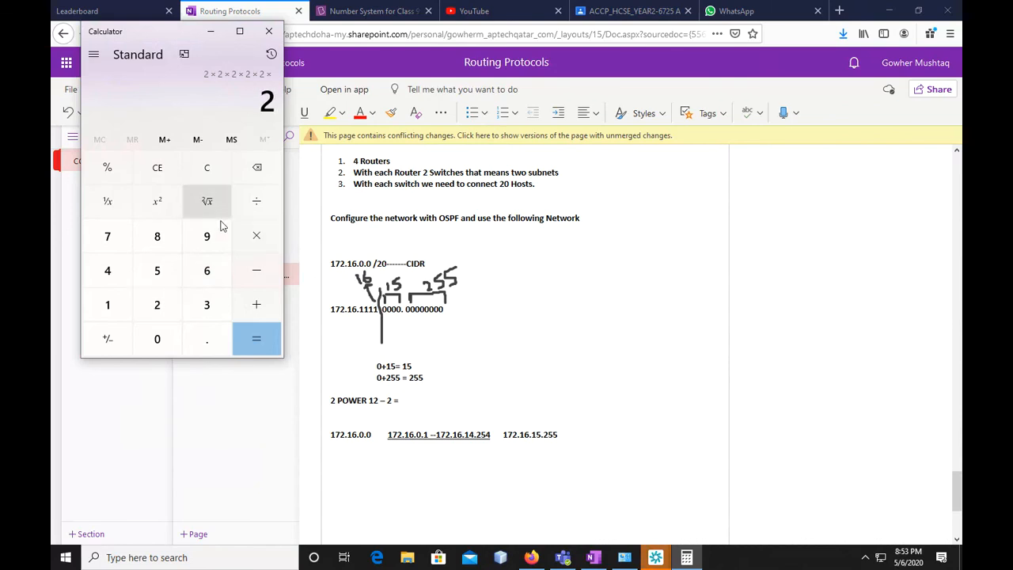
pyautogui.click(270, 31)
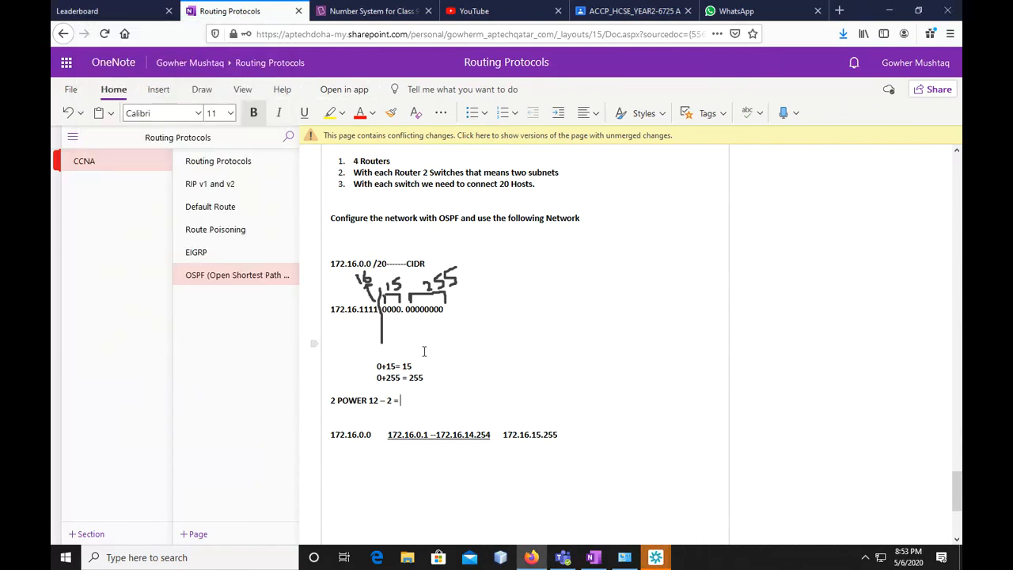
# Complete the host formula with "4096 Hosts" and add a new line below it
pyautogui.write('4096 hO')
pyautogui.press('BackSpace')
pyautogui.press('BackSpace')
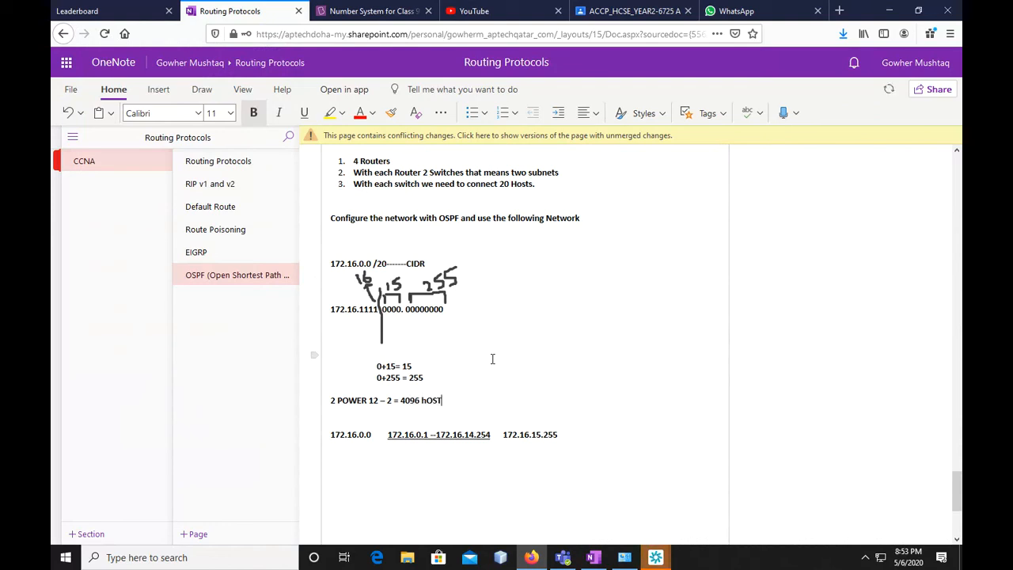
pyautogui.write('Hosts')
pyautogui.press('Return')
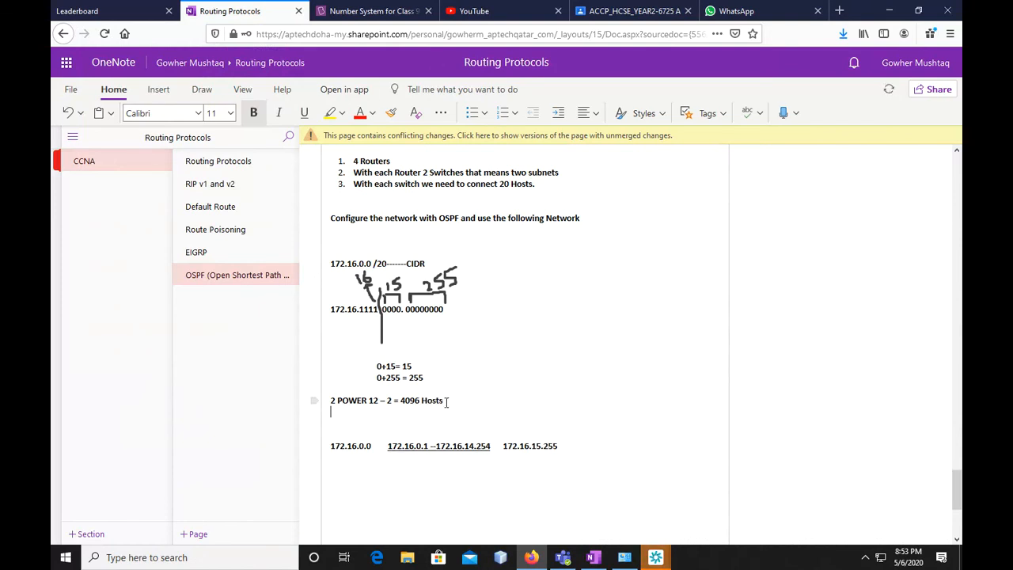
# Compare the calculated host count with the number of hosts required per switch in the exercise requirements
pyautogui.moveTo(444, 402); pyautogui.dragTo(402, 409)
pyautogui.click(403, 410)
pyautogui.moveTo(405, 401); pyautogui.dragTo(457, 401)
pyautogui.click(457, 400)
pyautogui.moveTo(498, 184); pyautogui.dragTo(509, 185)
pyautogui.scroll(2, 491, 272)
pyautogui.click(501, 269)
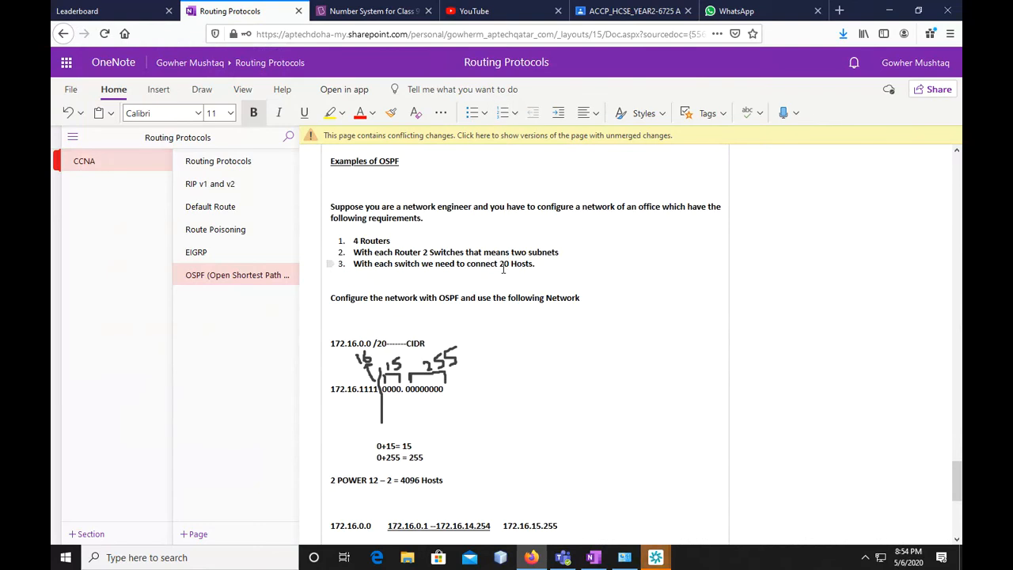
pyautogui.scroll(-3, 521, 324)
pyautogui.scroll(3, 521, 324)
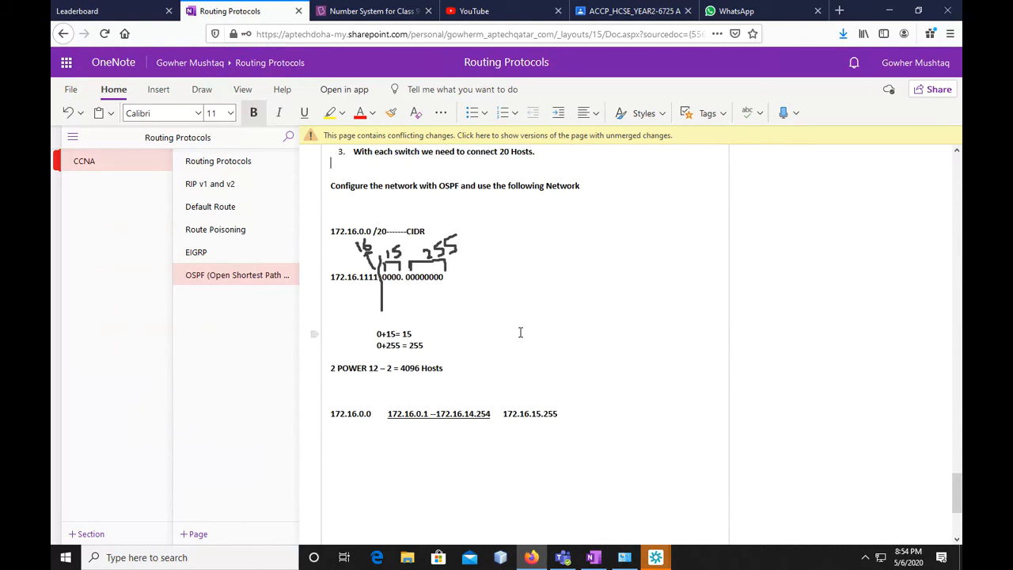
# Write "+16" beneath the third octet of 172.16.0.0 and the next network address, 172.16.16.0, underneath it
pyautogui.scroll(-3, 499, 324)
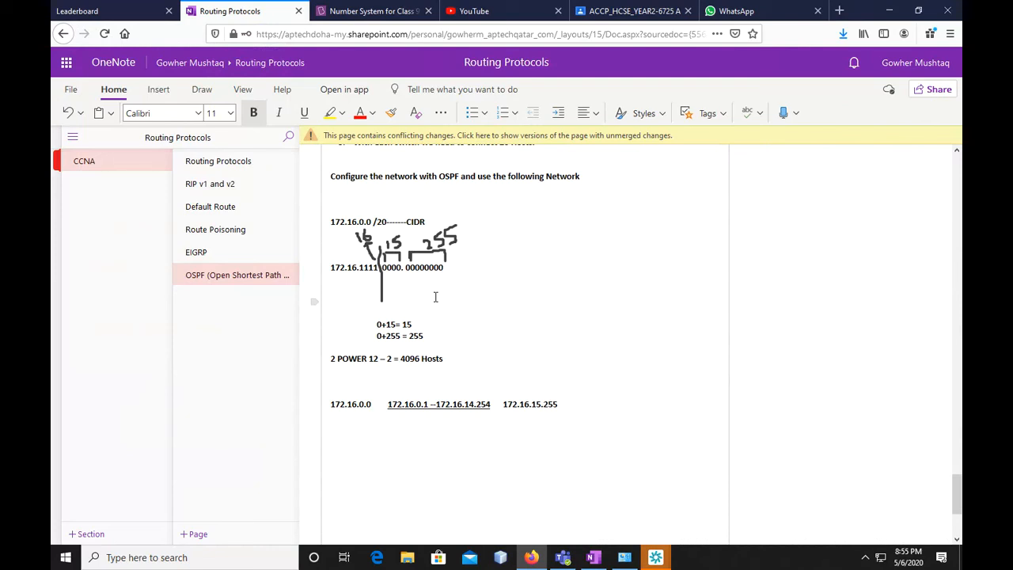
pyautogui.click(346, 424)
pyautogui.write('172.16.')
pyautogui.click(360, 404)
pyautogui.click(355, 421)
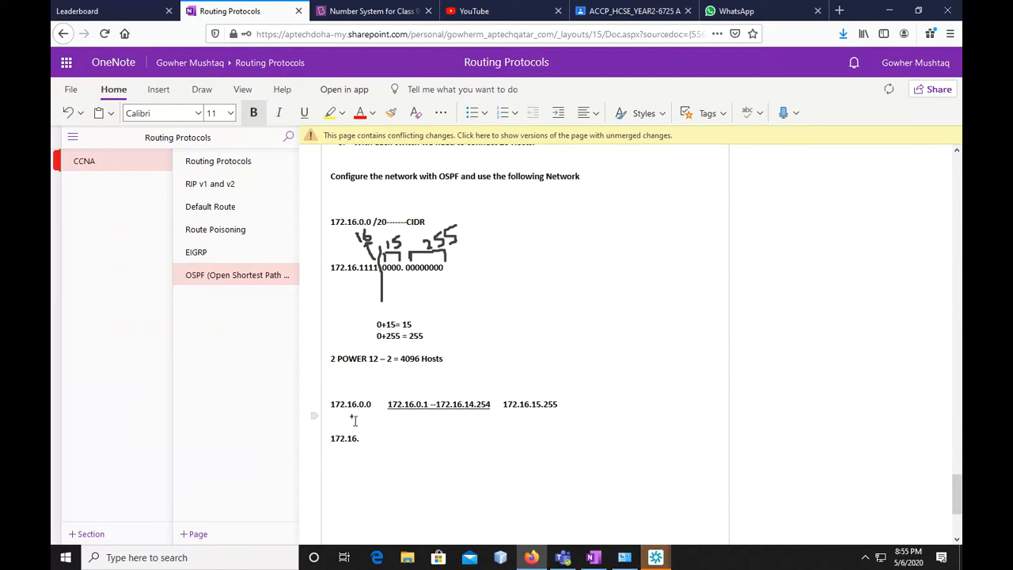
pyautogui.write('+16')
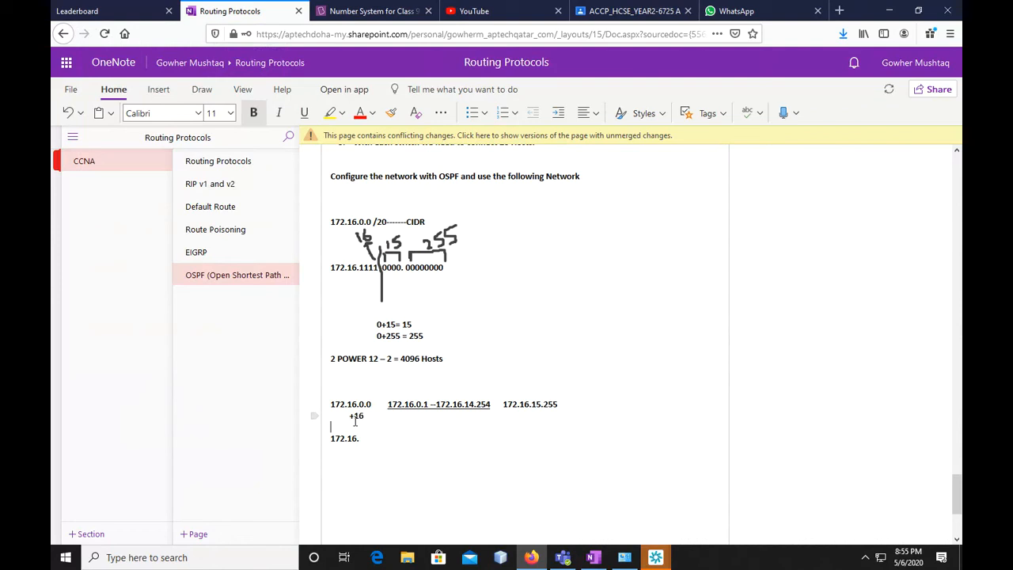
pyautogui.press('Down')
pyautogui.press('Down')
pyautogui.write('16.0')
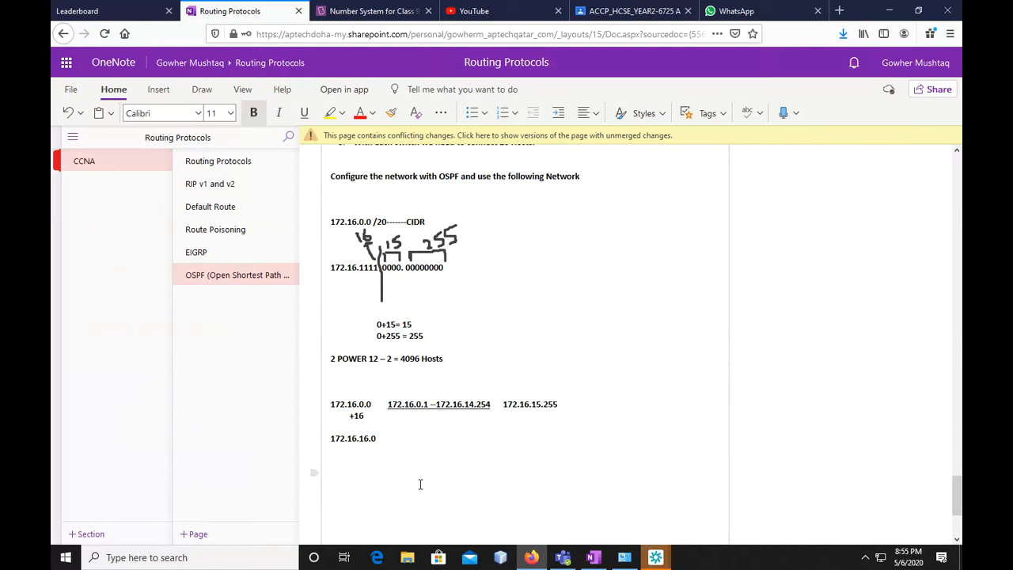
# Write the broadcast address 172.16.31.255 on the 172.16.16.0 line, aligned with the broadcast column above
pyautogui.write('1')
pyautogui.press('BackSpace')
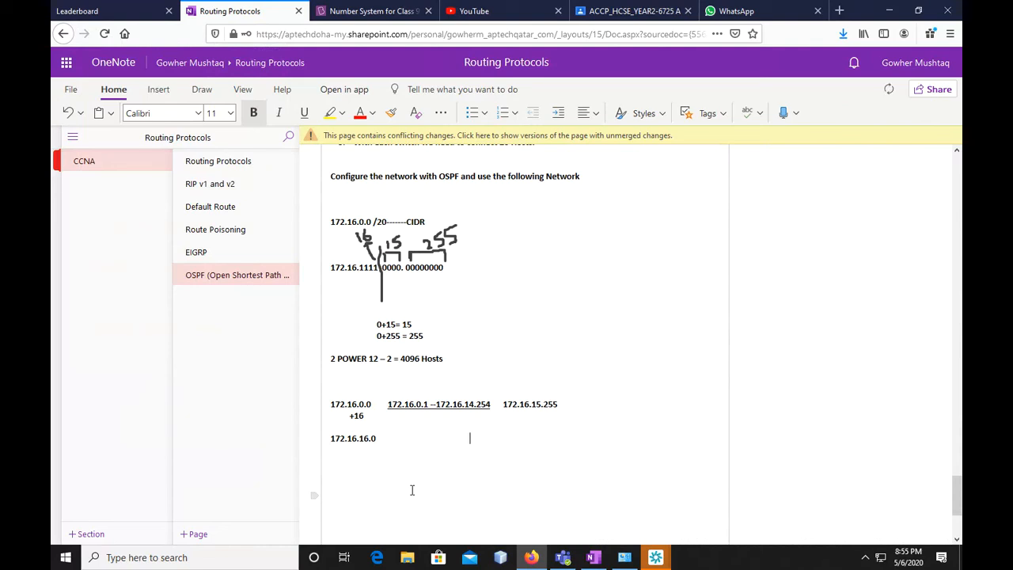
pyautogui.write('172.16.')
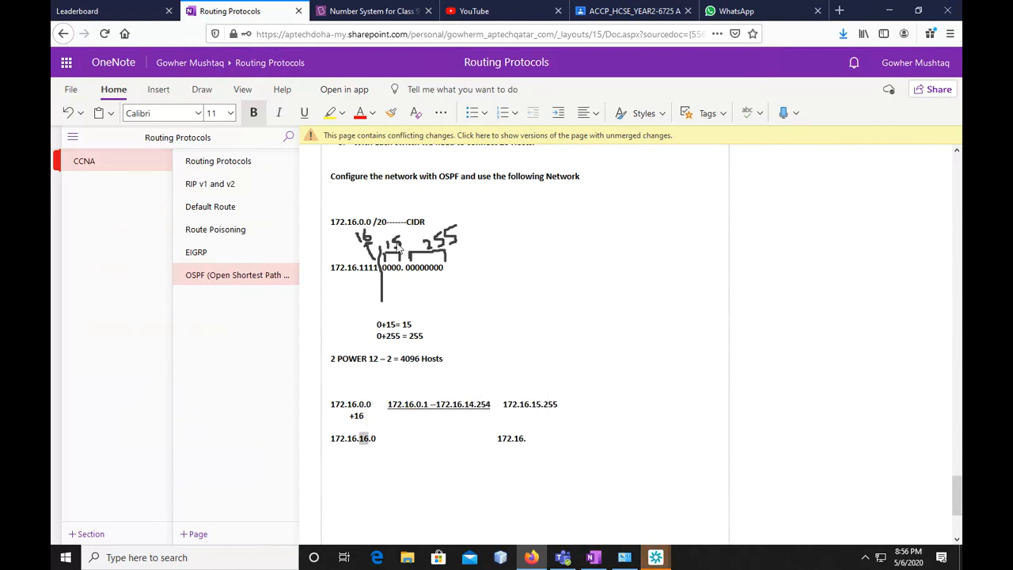
pyautogui.click(532, 447)
pyautogui.write('31')
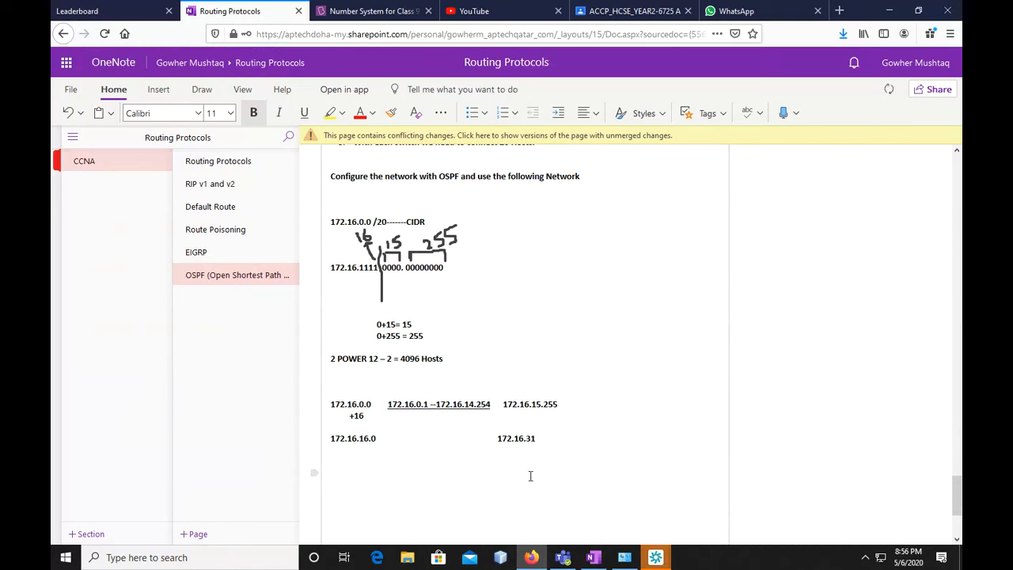
pyautogui.write('.')
pyautogui.click(375, 437)
pyautogui.click(543, 437)
pyautogui.write('255')
# Write the first host address 172.16.16.1 between the network address 172.16.16.0 and its broadcast address
pyautogui.press('Left')
pyautogui.press('Left')
pyautogui.press('Left')
pyautogui.press('Left')
pyautogui.press('Left')
pyautogui.press('Left')
pyautogui.press('Left')
pyautogui.press('Left')
pyautogui.press('Left')
pyautogui.press('Left')
pyautogui.press('Left')
pyautogui.press('Left')
pyautogui.press('Left')
pyautogui.press('Left')
pyautogui.press('Left')
pyautogui.press('Left')
pyautogui.press('Left')
pyautogui.press('Left')
pyautogui.press('Left')
pyautogui.press('Left')
pyautogui.press('Left')
pyautogui.press('Left')
pyautogui.press('Left')
pyautogui.press('Left')
pyautogui.press('Left')
pyautogui.press('Left')
pyautogui.press('Left')
pyautogui.press('Left')
pyautogui.press('Left')
pyautogui.press('Left')
pyautogui.press('Left')
pyautogui.press('Left')
pyautogui.press('Left')
pyautogui.write('172.1')
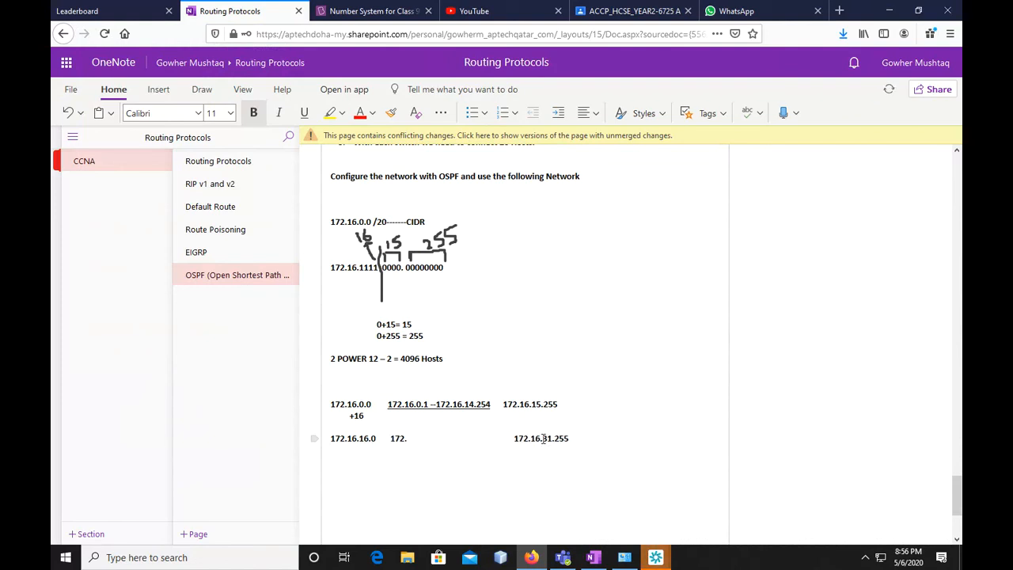
pyautogui.write('6.0.')
pyautogui.press('BackSpace')
pyautogui.press('BackSpace')
pyautogui.write('1')
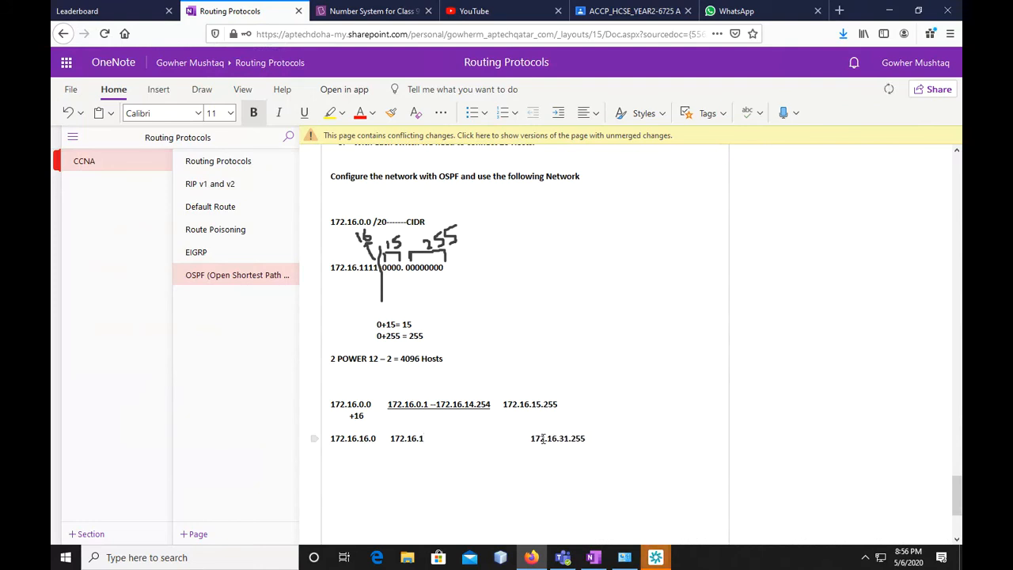
pyautogui.write('6.16')
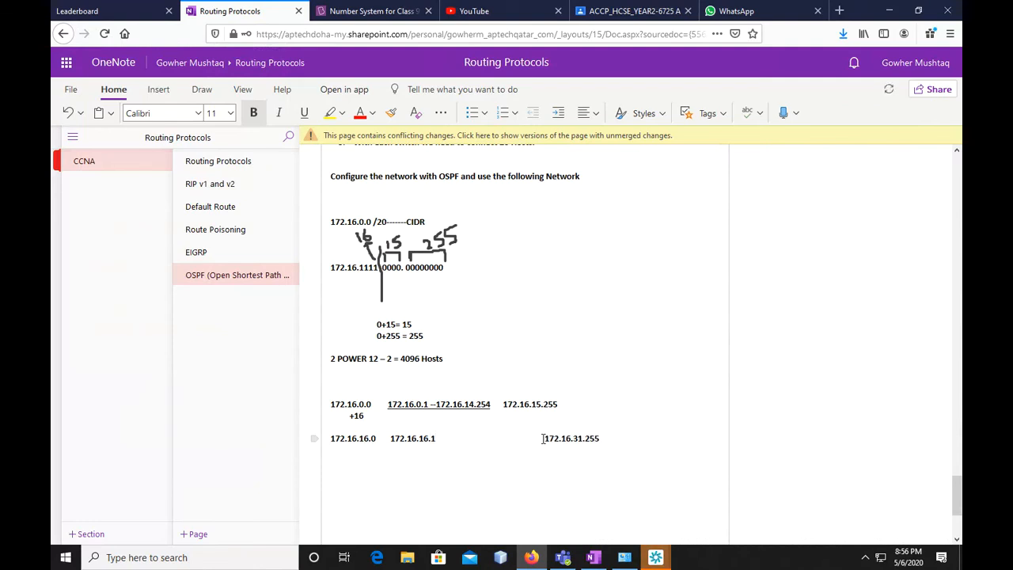
pyautogui.write(' -172.16. ')
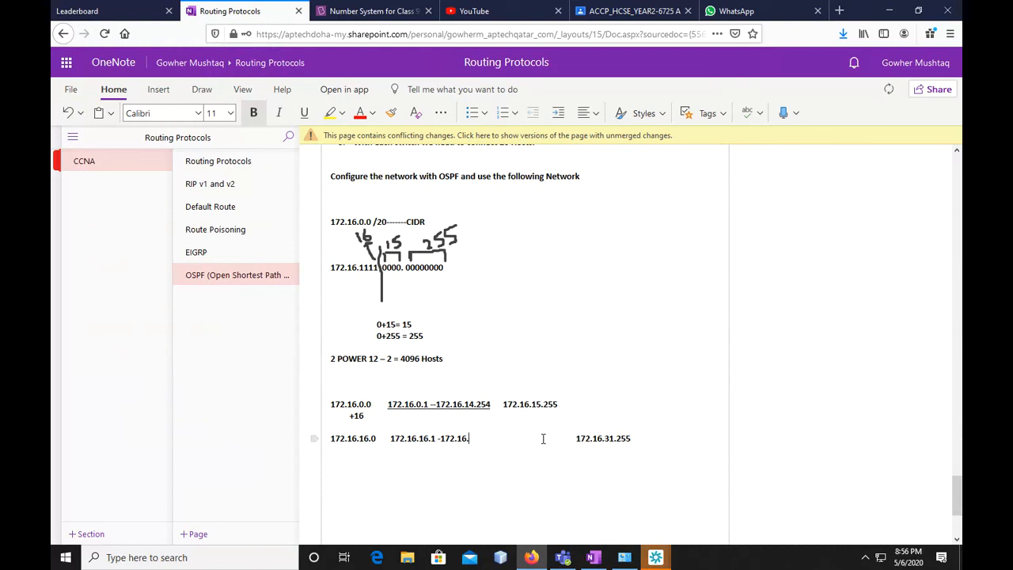
pyautogui.write('30.')
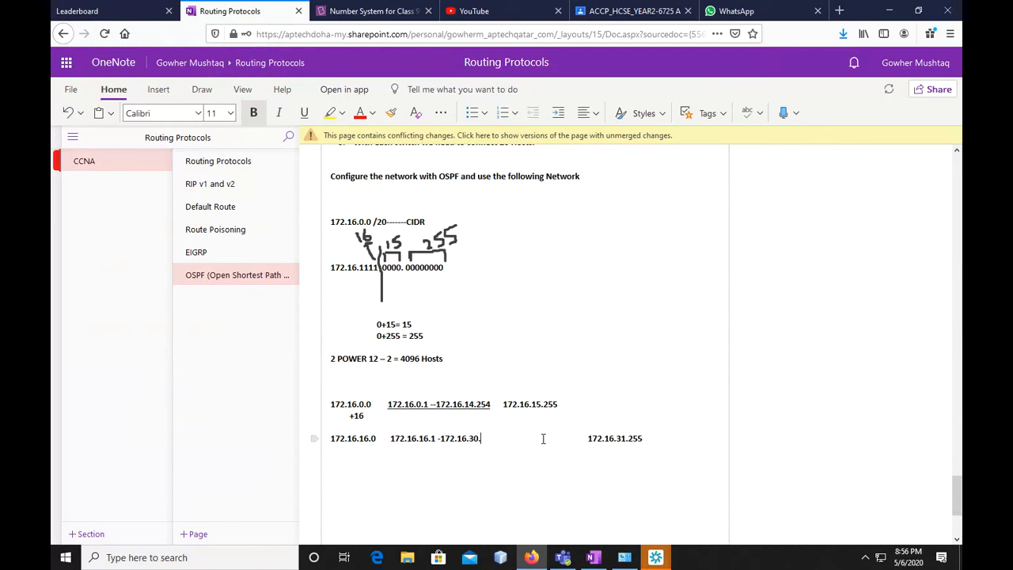
pyautogui.write('254')
# Complete the host range with "-172.16.30.254" and remove the surplus spaces before the broadcast address 172.16.31.255
pyautogui.press('Right')
pyautogui.press('Right')
pyautogui.press('Right')
pyautogui.press('Right')
pyautogui.press('Right')
pyautogui.press('Right')
pyautogui.press('Right')
pyautogui.press('Right')
pyautogui.press('Right')
pyautogui.press('Right')
pyautogui.press('BackSpace')
pyautogui.press('BackSpace')
pyautogui.press('BackSpace')
pyautogui.press('BackSpace')
pyautogui.press('BackSpace')
pyautogui.press('BackSpace')
pyautogui.press('BackSpace')
pyautogui.press('BackSpace')
pyautogui.press('BackSpace')
pyautogui.press('BackSpace')
pyautogui.press('BackSpace')
pyautogui.press('BackSpace')
pyautogui.press('BackSpace')
pyautogui.press('BackSpace')
pyautogui.press('BackSpace')
pyautogui.press('BackSpace')
pyautogui.press('BackSpace')
pyautogui.press('BackSpace')
pyautogui.press('BackSpace')
pyautogui.press('BackSpace')
pyautogui.press('BackSpace')
pyautogui.press('BackSpace')
pyautogui.press('Right')
pyautogui.press('Right')
pyautogui.press('Right')
pyautogui.press('Right')
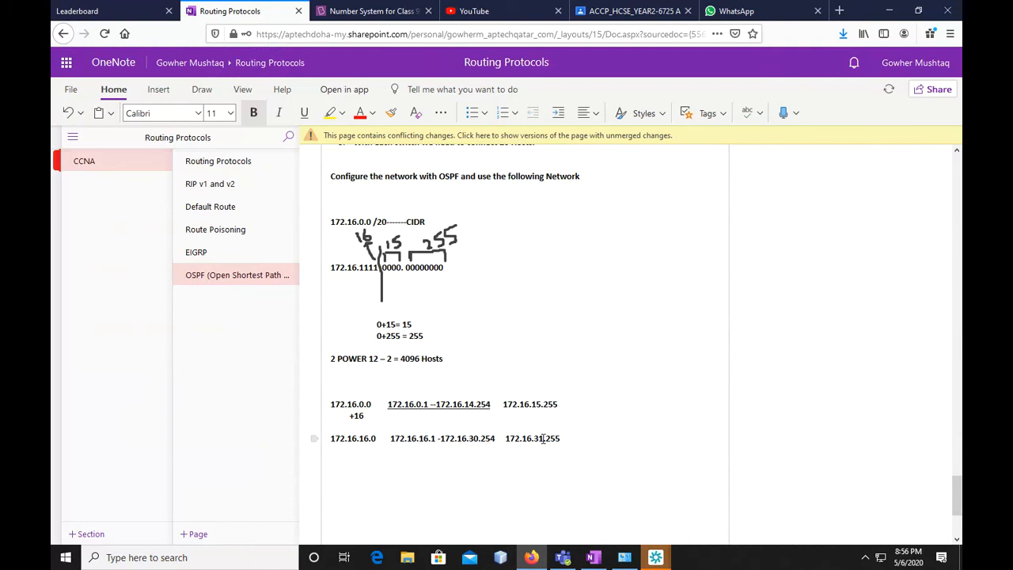
# Write "+ 16" beneath the third octet of 172.16.16.0 and the next network address, 172.16.32.0, underneath it
pyautogui.press('Return')
pyautogui.write('+ 16')
pyautogui.press('Return')
pyautogui.write('172.16')
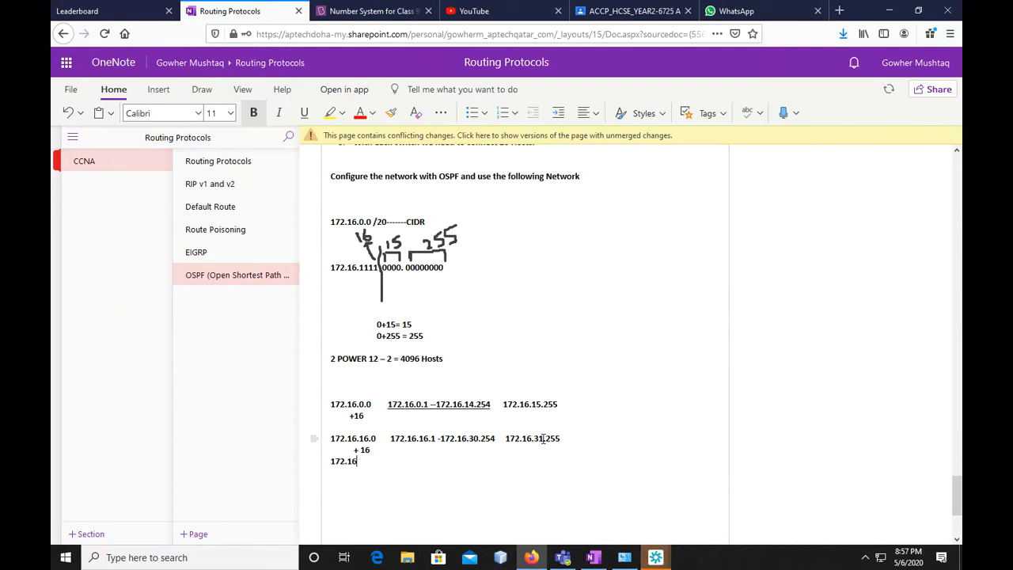
pyautogui.write('8.')
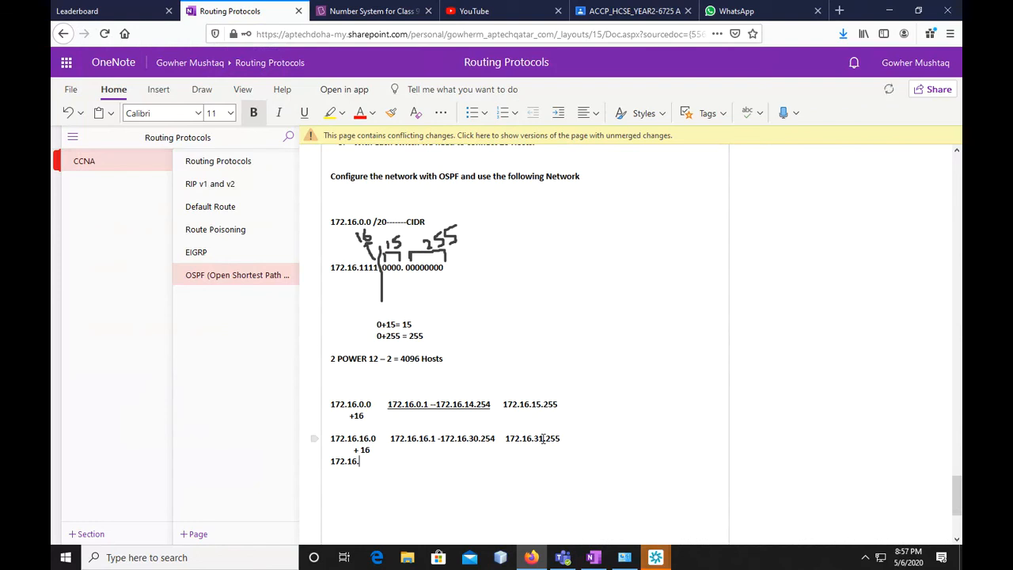
pyautogui.write('32.0')
# Write the broadcast address 172.16.47.255 on the 172.16.32.0 line
pyautogui.write('172.16.')
pyautogui.moveTo(366, 460); pyautogui.dragTo(370, 464)
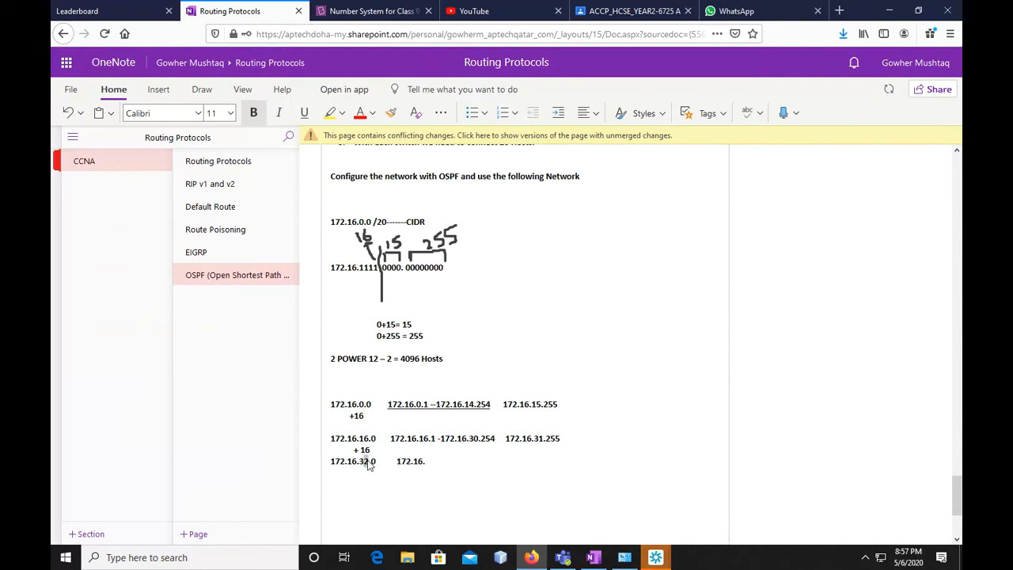
pyautogui.click(427, 461)
pyautogui.write('47.')
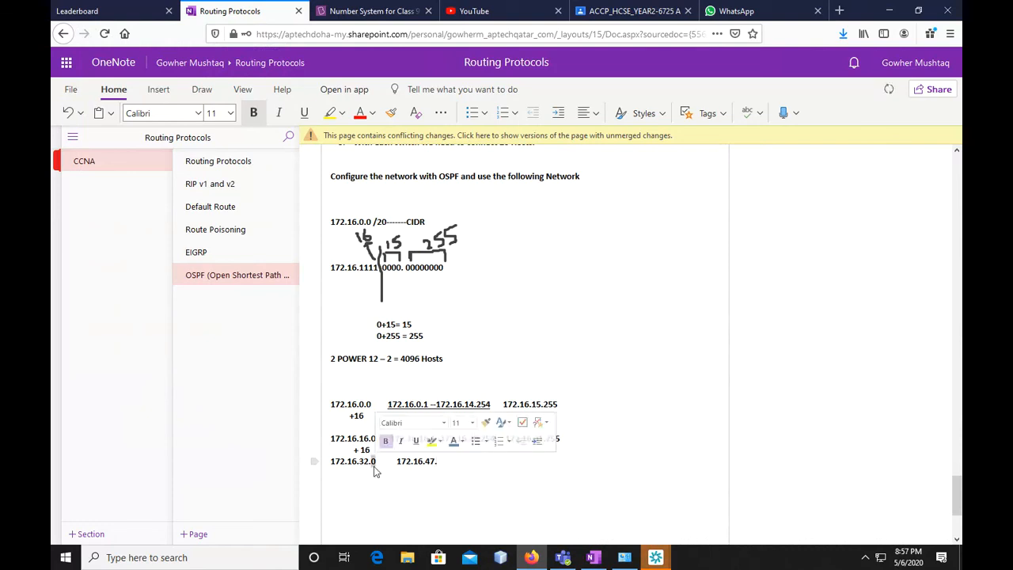
pyautogui.doubleClick(412, 267)
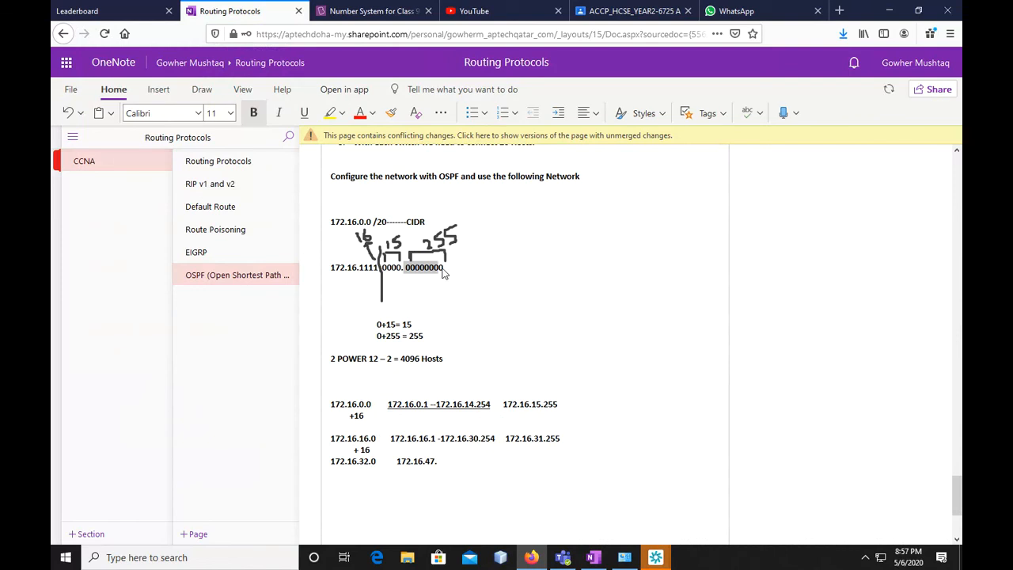
pyautogui.click(438, 461)
pyautogui.write('255')
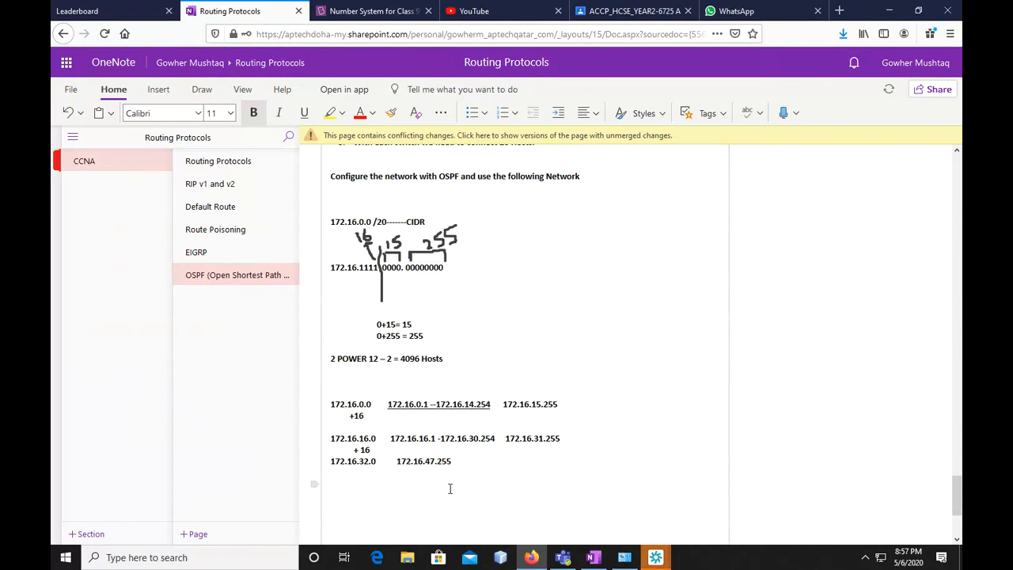
pyautogui.write('172.16. ')
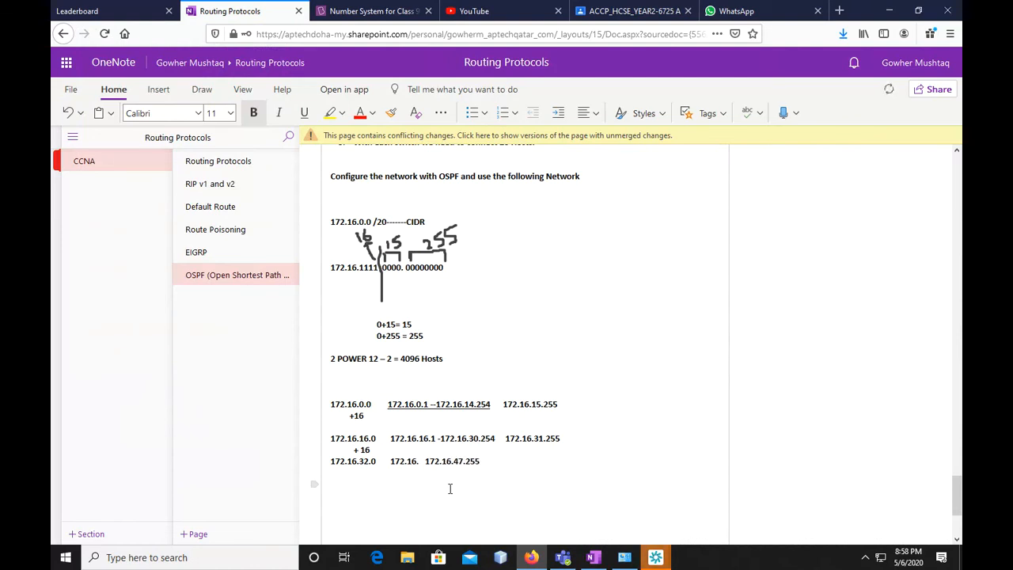
pyautogui.write('32.1 -')
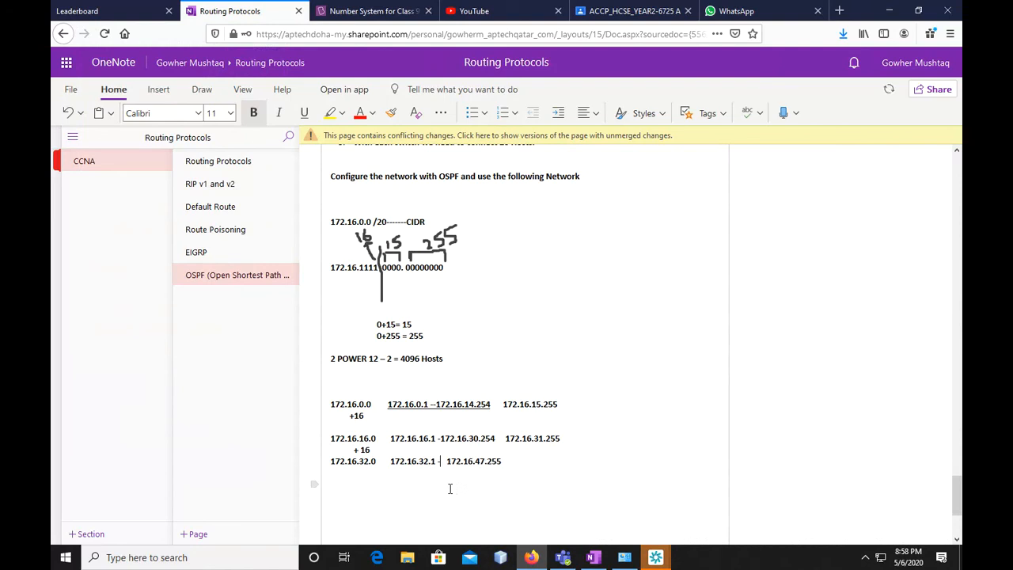
pyautogui.write('172.16. ')
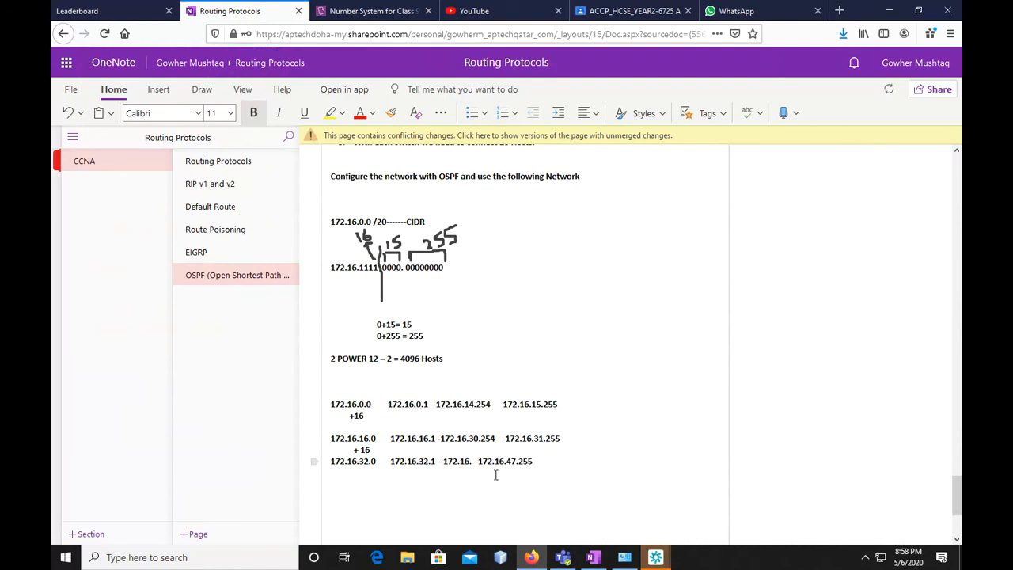
pyautogui.write('46.')
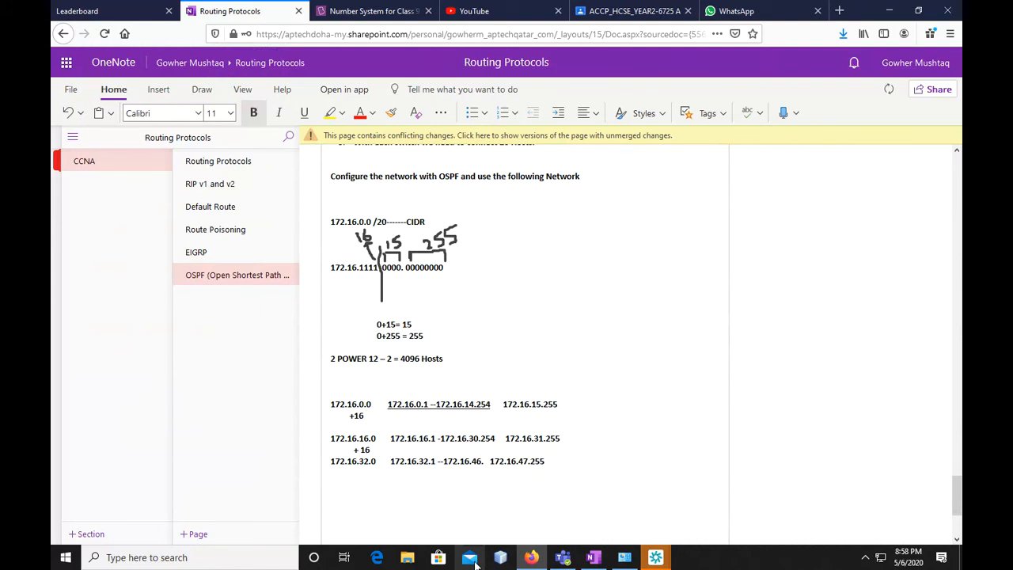
pyautogui.write('254')
# Write "+16" beneath the third octet of 172.16.32.0 and the next network address, 172.16.48.0, underneath it
pyautogui.press('Right')
pyautogui.press('Down')
pyautogui.press('Return')
pyautogui.press('Return')
pyautogui.press('BackSpace')
pyautogui.press('BackSpace')
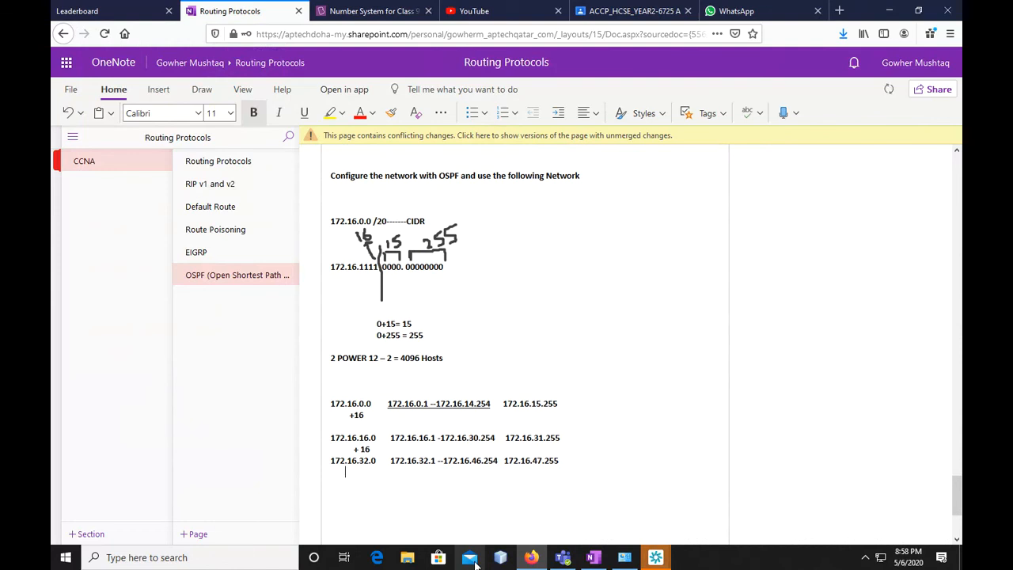
pyautogui.write('+16')
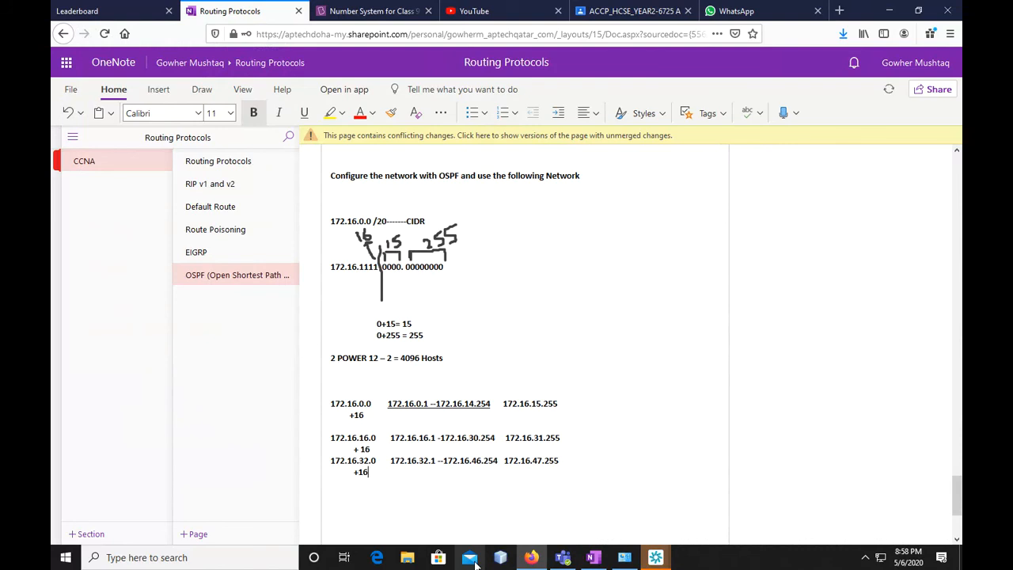
pyautogui.press('Return')
pyautogui.write('172.16.')
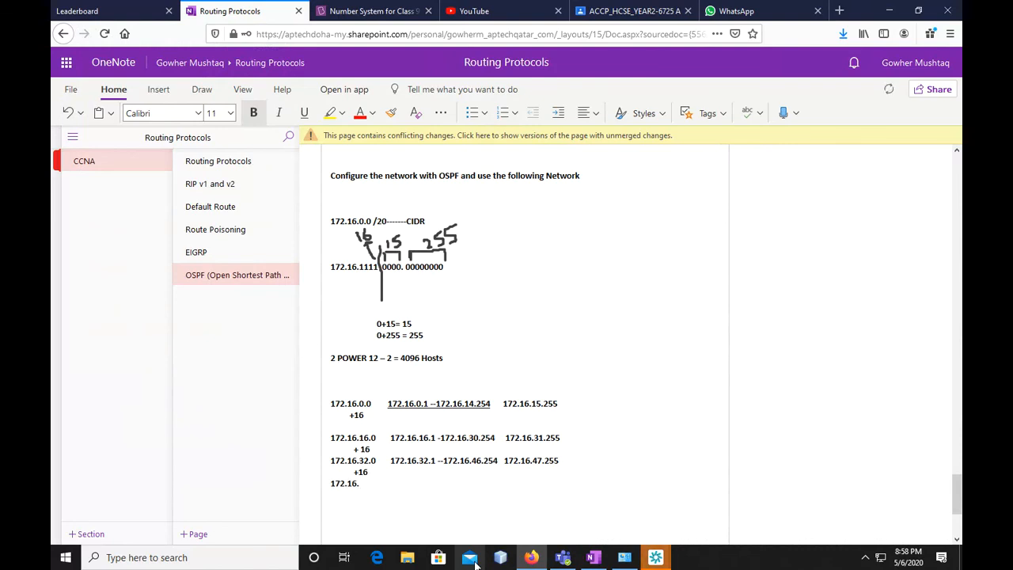
pyautogui.write('48.0    172.16.')
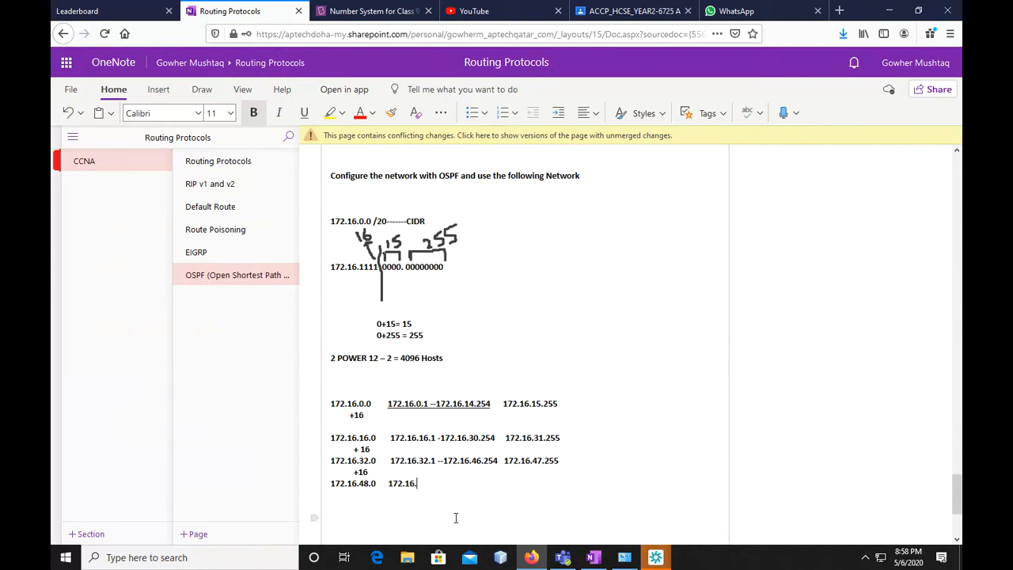
# Write the broadcast address 172.16.63.255 on the 172.16.48.0 line
pyautogui.write('63.255')
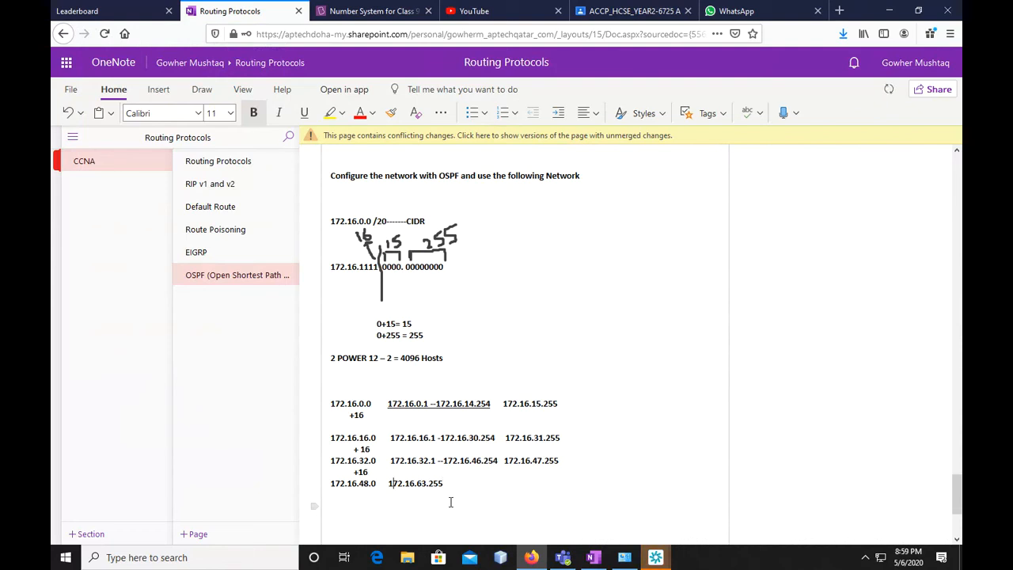
pyautogui.write('172.1')
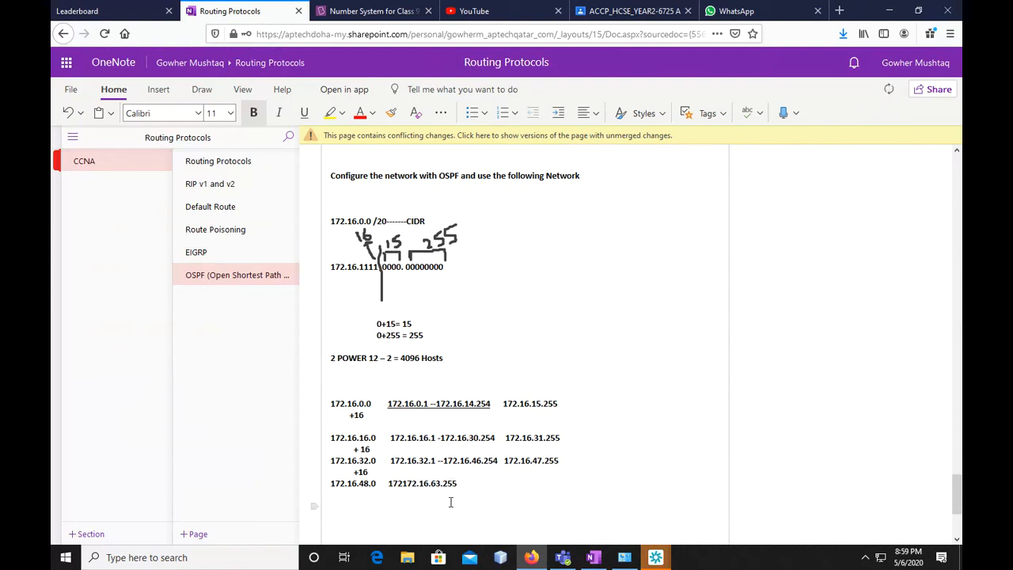
pyautogui.write('6.')
# Insert the host range "172.16.48.1----172.16.62.254" before the broadcast address 172.16.63.255
pyautogui.write('48.1----172.')
pyautogui.press('BackSpace')
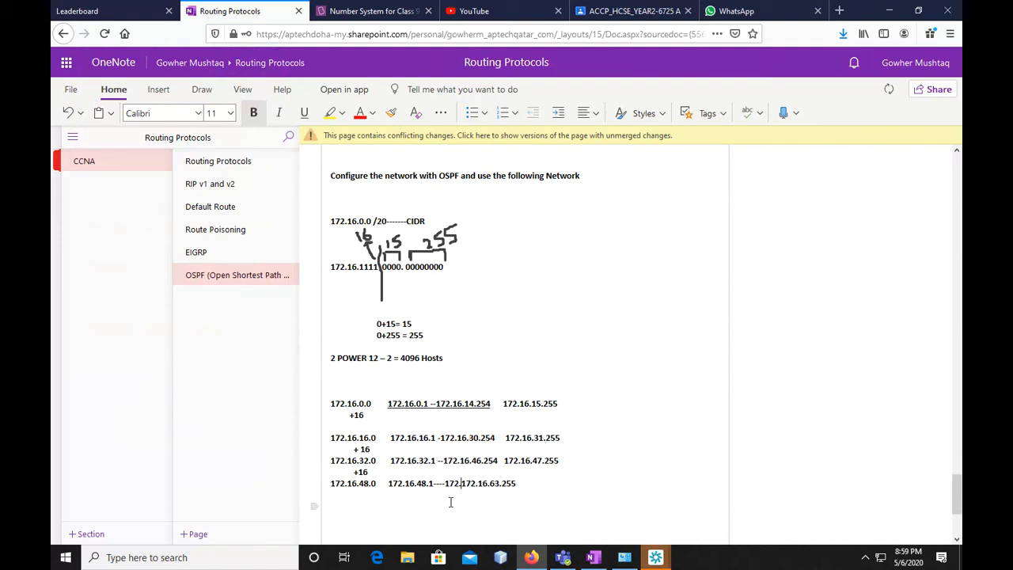
pyautogui.write('.16.')
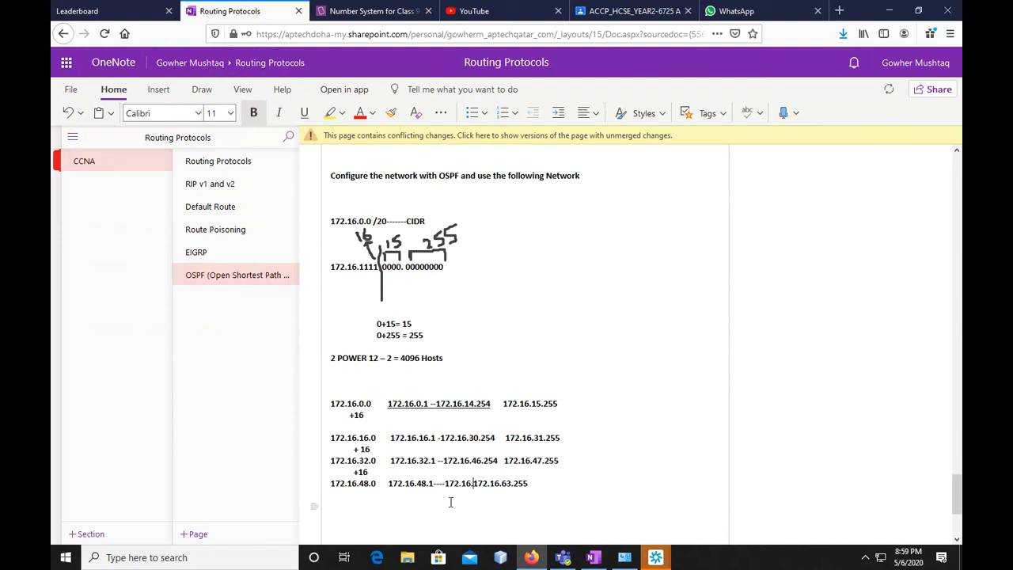
pyautogui.write('62.254')
# Write "+16" beneath the third octet of 172.16.48.0 and the next network address, 172.16.64.0, underneath it
pyautogui.click(450, 502)
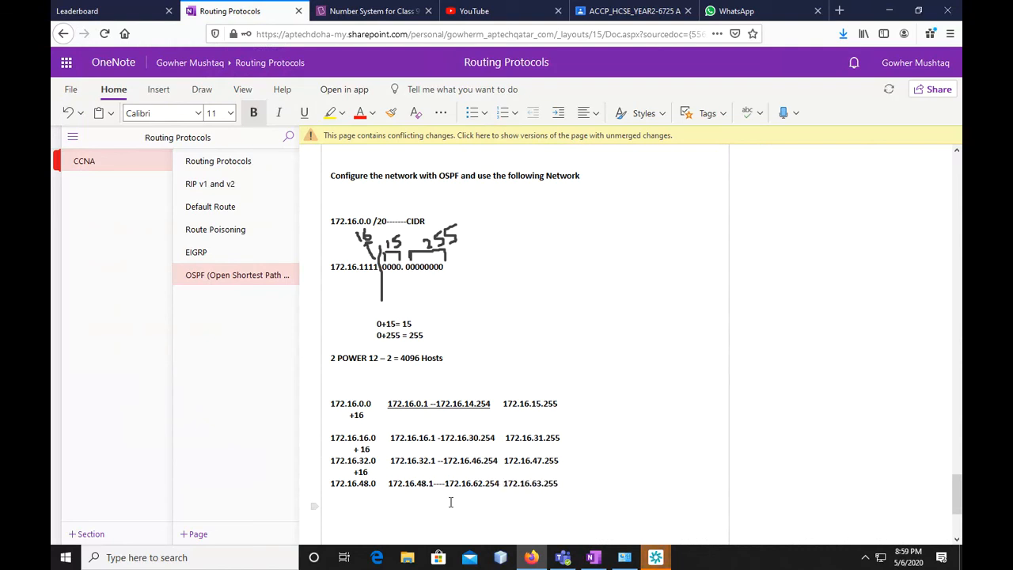
pyautogui.write('+16')
pyautogui.press('Return')
pyautogui.write('172.16.')
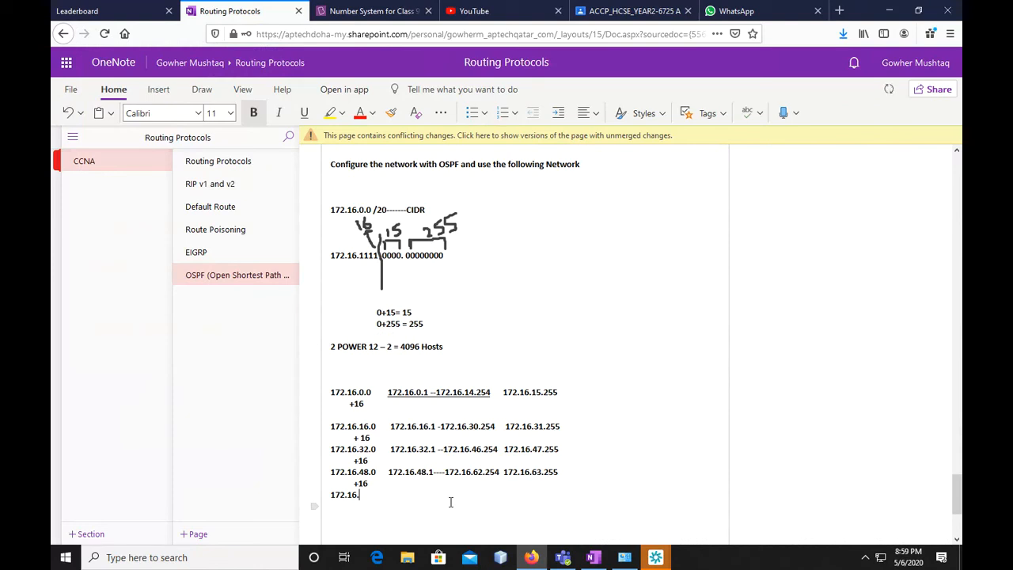
pyautogui.write('64')
pyautogui.write('.0')
pyautogui.write('    172')
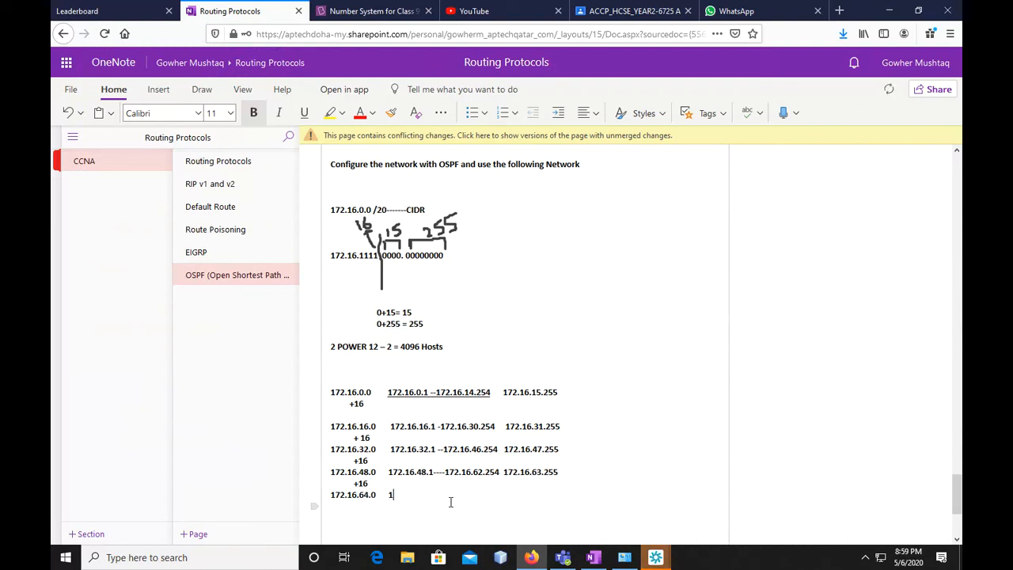
pyautogui.write('.16.')
# Write the broadcast address 172.16.79.255 on the 172.16.64.0 line
pyautogui.doubleClick(364, 495)
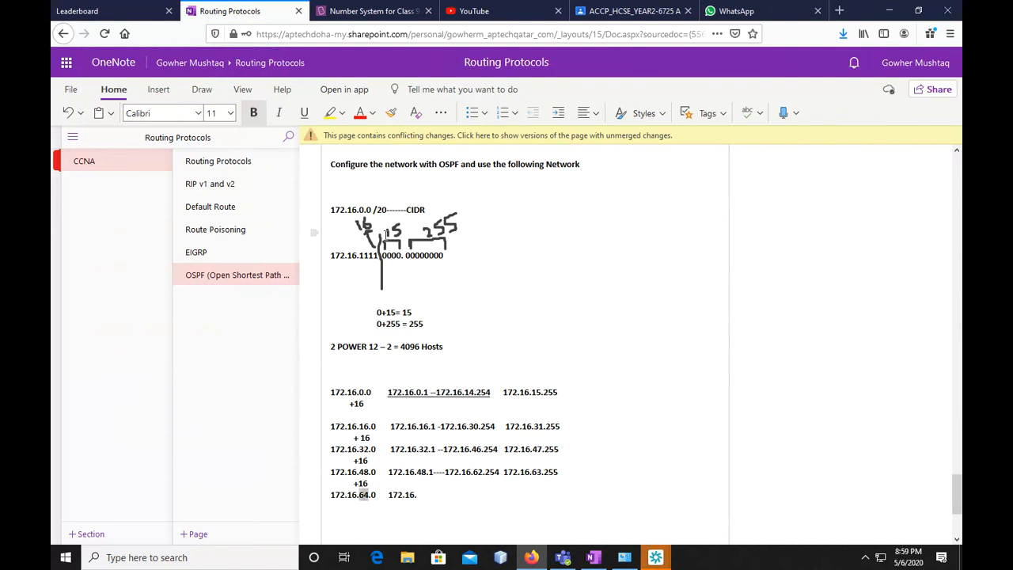
pyautogui.moveTo(383, 256); pyautogui.dragTo(402, 255)
pyautogui.click(425, 503)
pyautogui.write('79.')
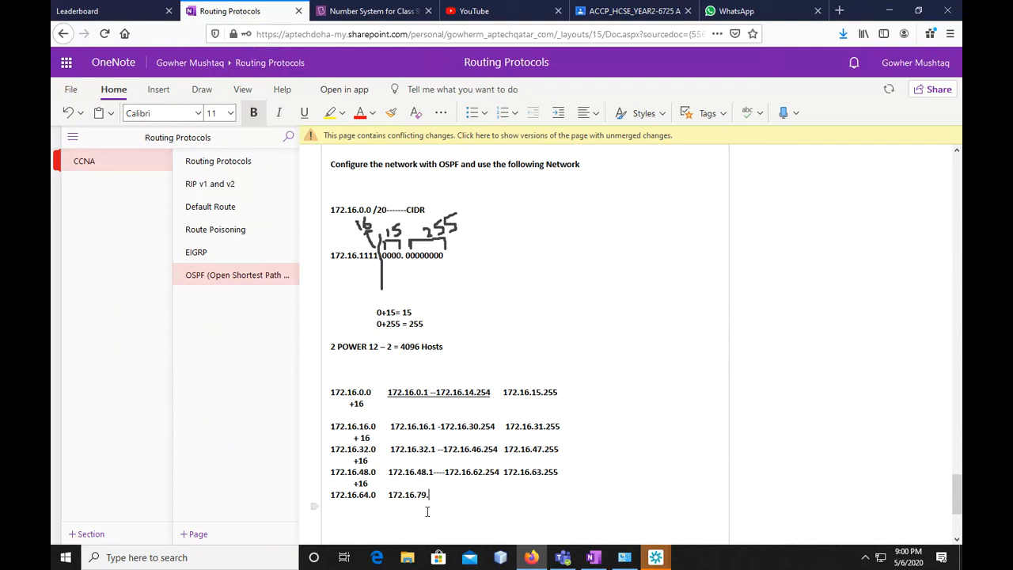
pyautogui.write('255')
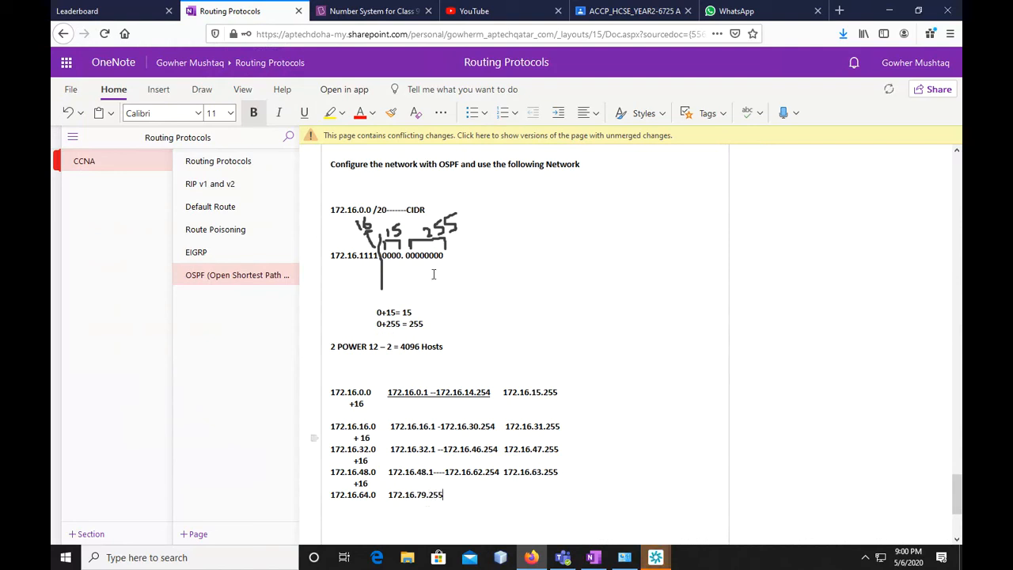
# Insert the host range "172.16.64.1---172.16.78.254" before the broadcast address 172.16.79.255
pyautogui.click(389, 495)
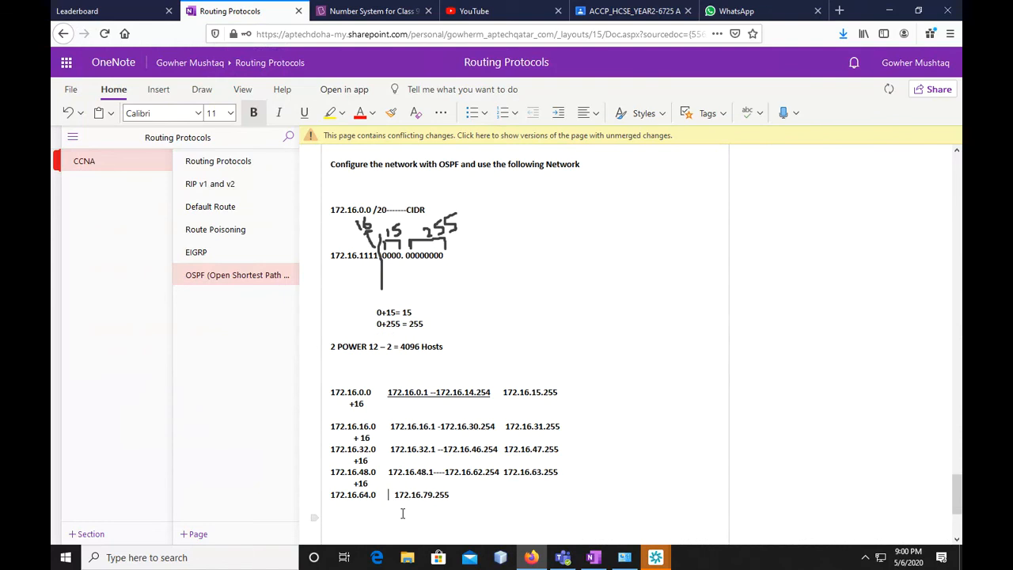
pyautogui.write('172.16.64.1---172.16.')
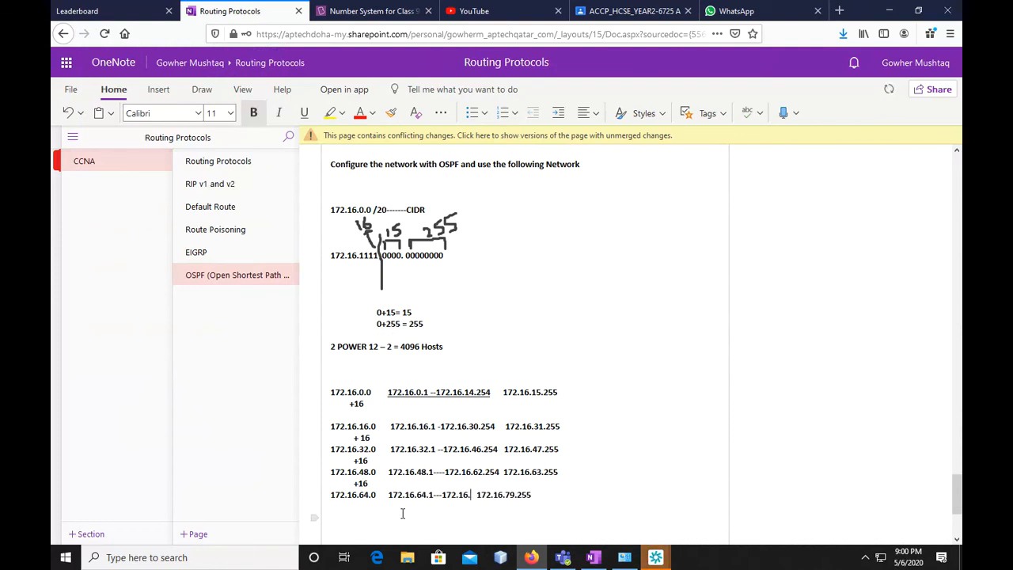
pyautogui.write('78.25')
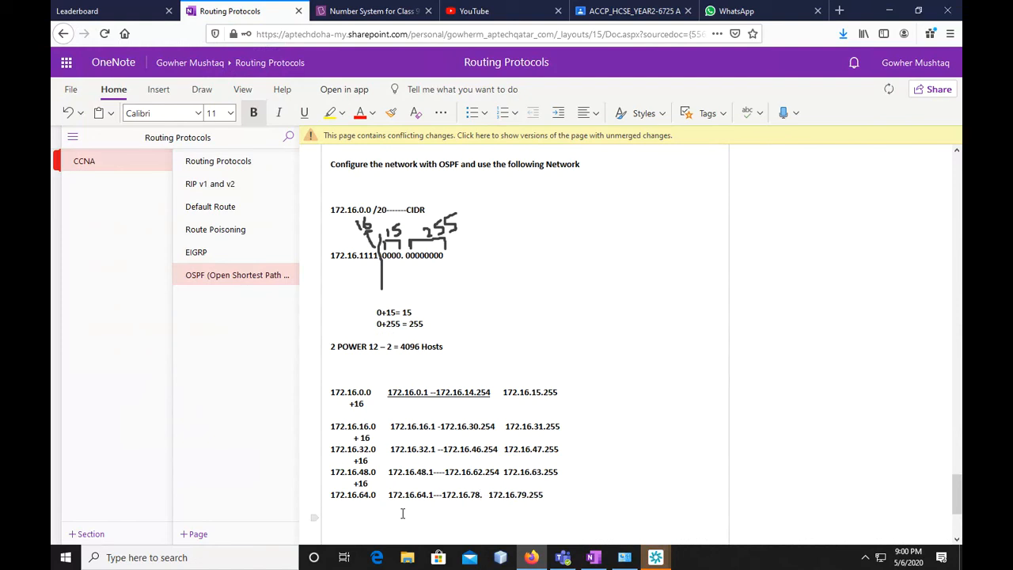
pyautogui.write('4')
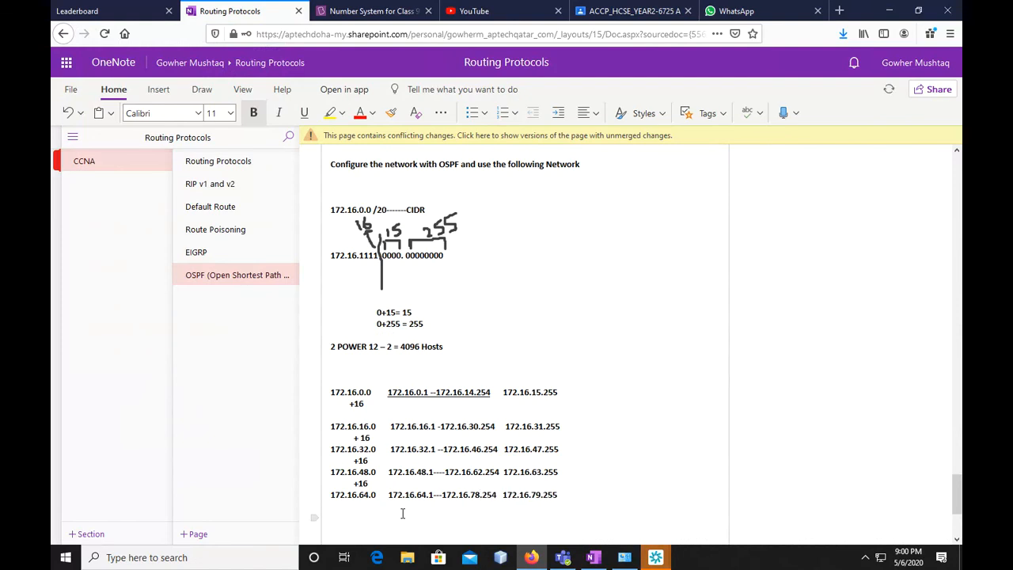
# Write "+16" beneath the third octet of 172.16.64.0 and the next network address, 172.16.80.0, underneath it
pyautogui.press('Return')
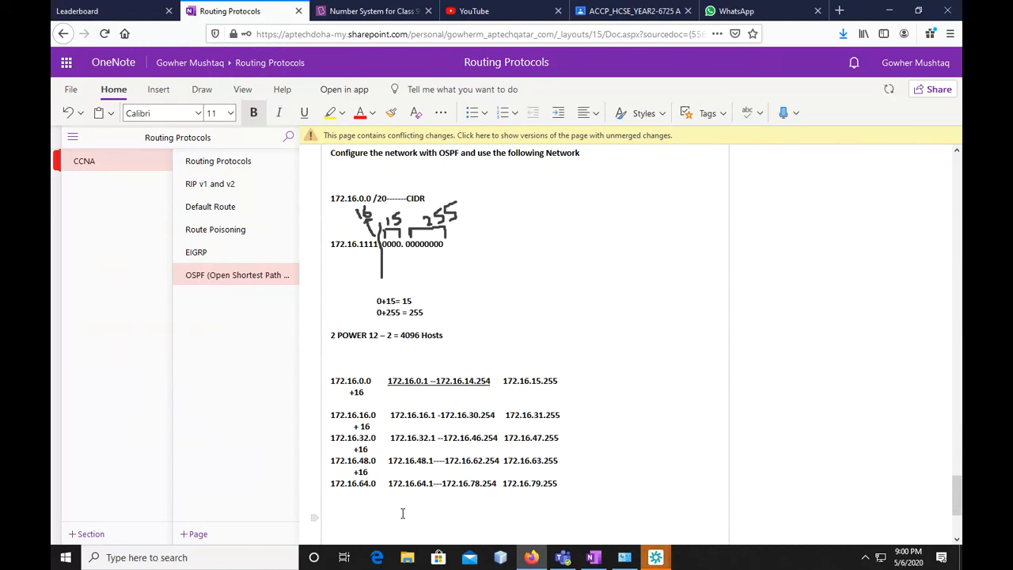
pyautogui.write('+1')
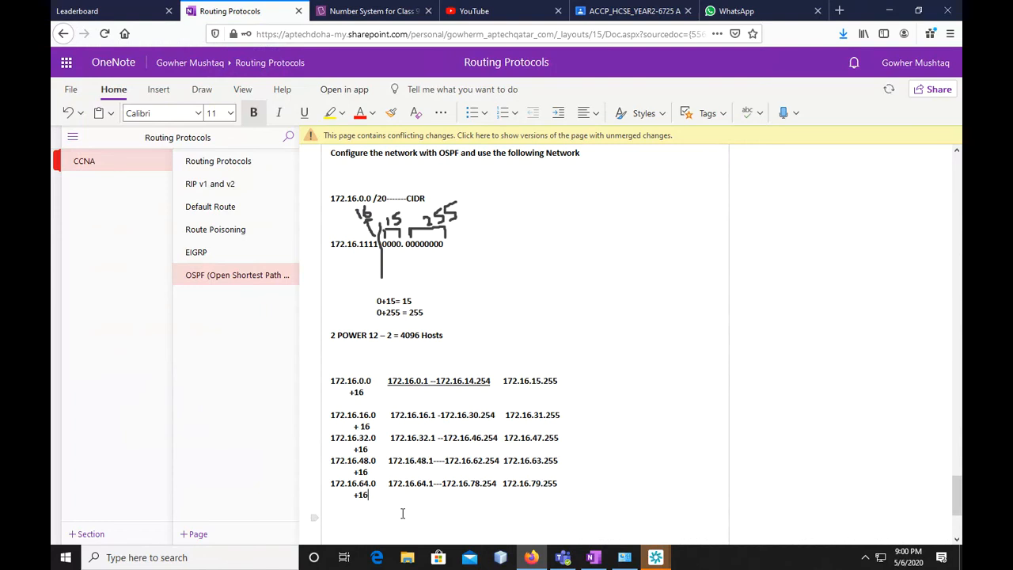
pyautogui.write('6')
pyautogui.press('Return')
pyautogui.write('172.16')
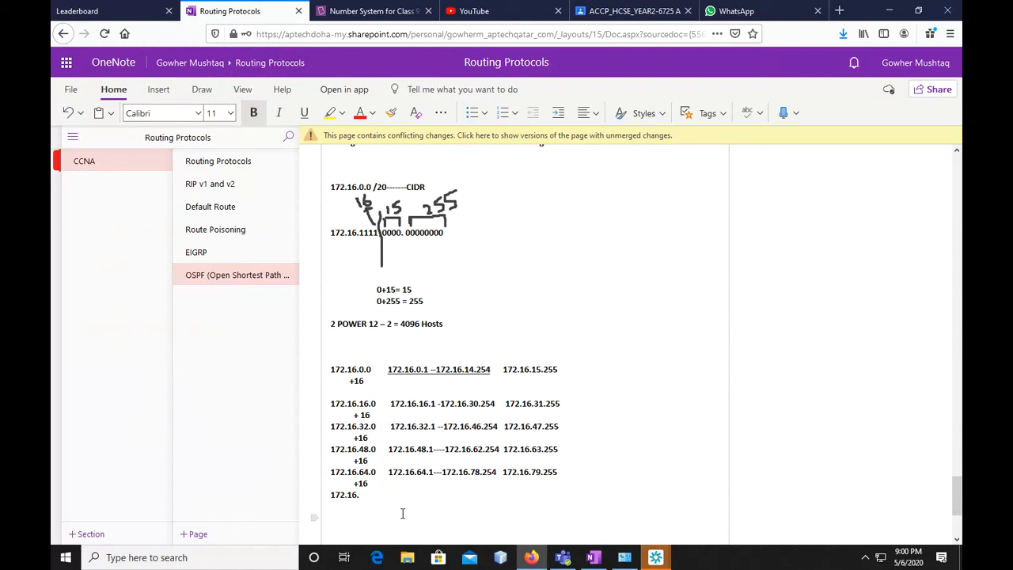
pyautogui.write('6')
pyautogui.press('BackSpace')
pyautogui.write('80')
pyautogui.moveTo(529, 471); pyautogui.dragTo(541, 472)
pyautogui.click(368, 493)
pyautogui.moveTo(366, 477); pyautogui.dragTo(370, 488)
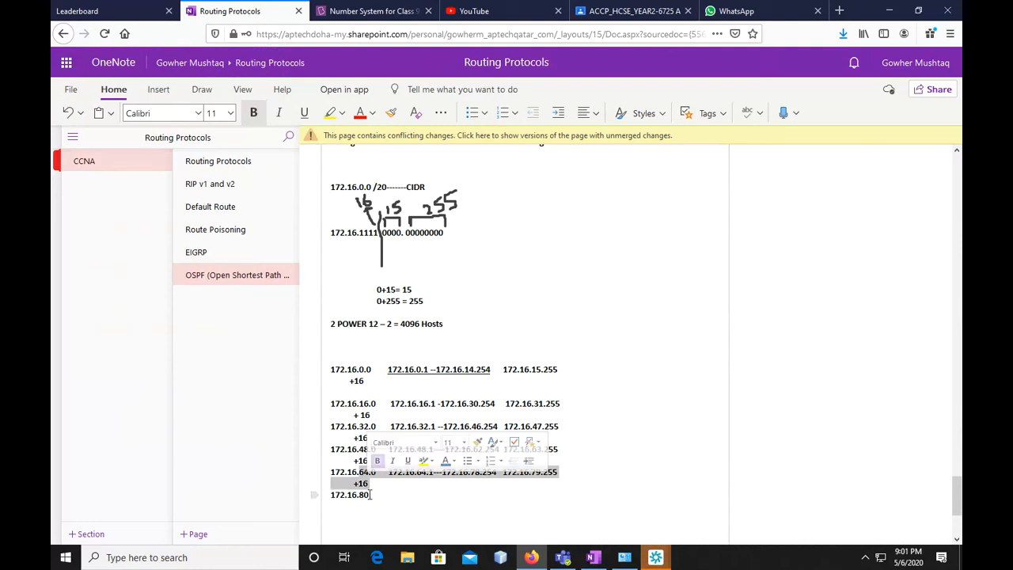
pyautogui.click(370, 495)
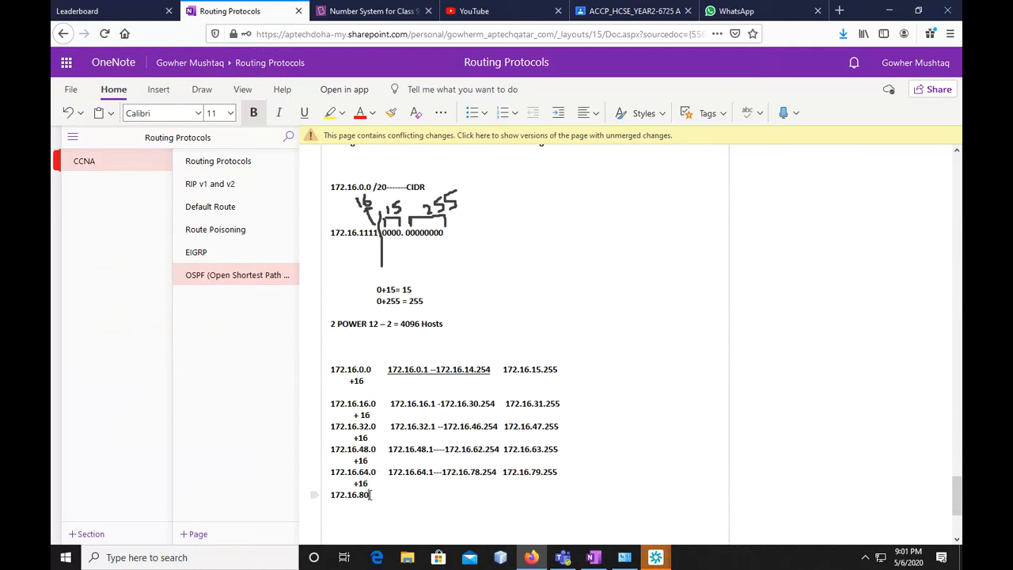
pyautogui.doubleClick(535, 471)
pyautogui.click(369, 494)
pyautogui.write('.0    ')
pyautogui.write('172.1')
pyautogui.write('6.')
# Write the broadcast address 172.16.95.255 on the 172.16.80.0 line
pyautogui.write('9')
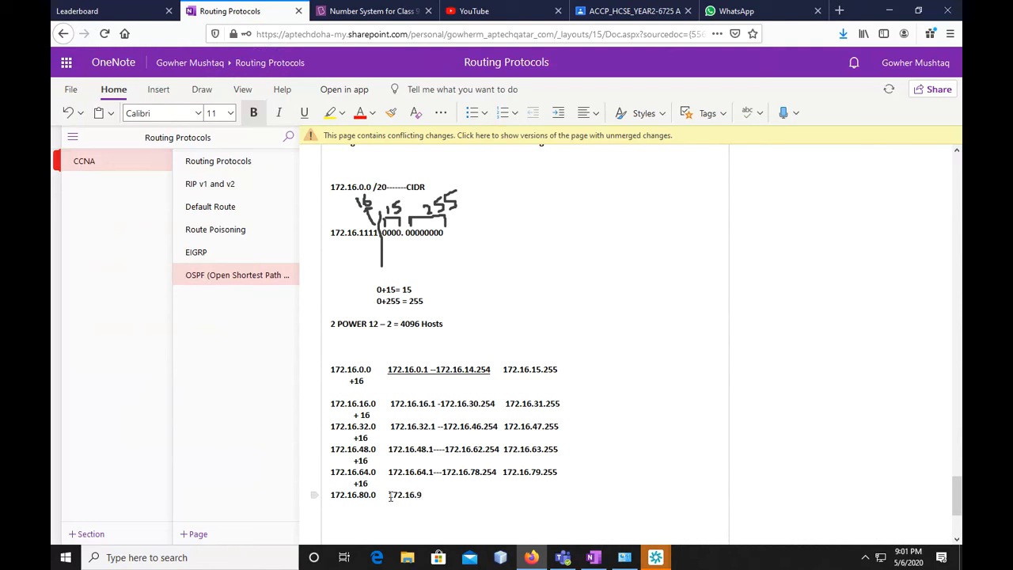
pyautogui.write('5.0')
pyautogui.press('BackSpace')
pyautogui.write('255')
# Insert the host range "172.16.80.1 ---172.16.94.254" before the broadcast address 172.16.95.255, separated from it by spaces
pyautogui.press('Left')
pyautogui.press('Left')
pyautogui.press('Left')
pyautogui.write('172.16.')
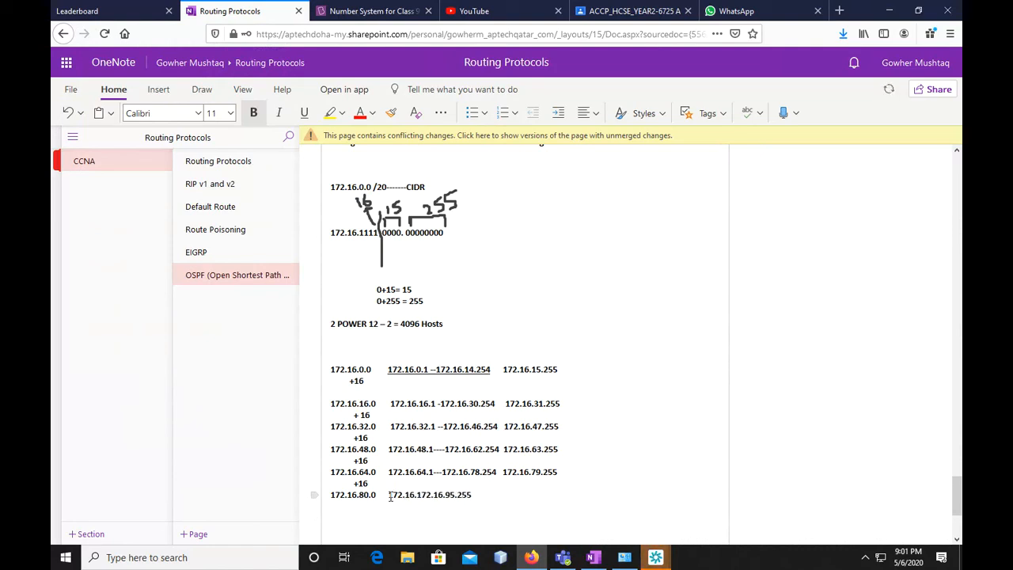
pyautogui.write('80.1 ---172.16.')
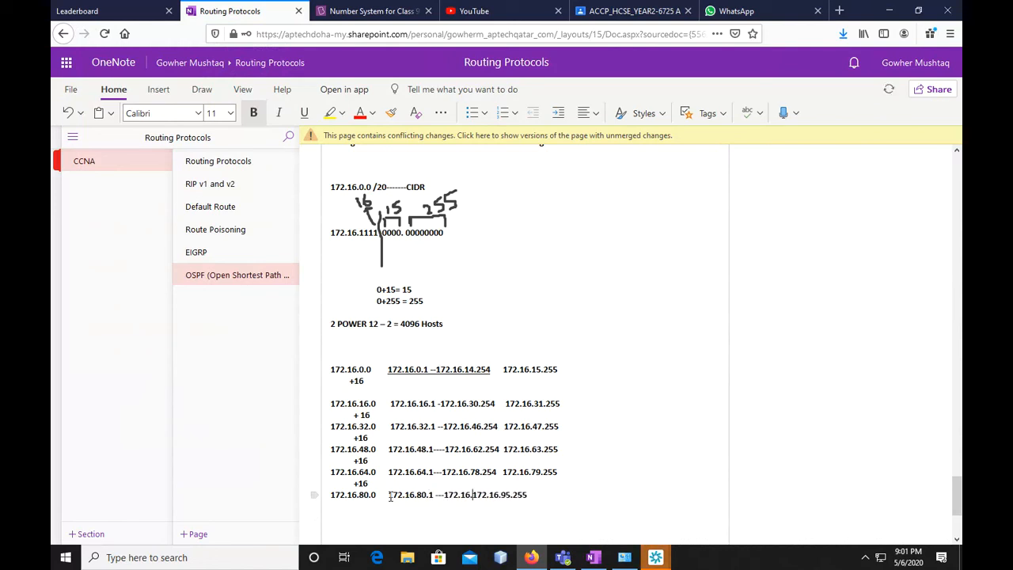
pyautogui.write('94.254')
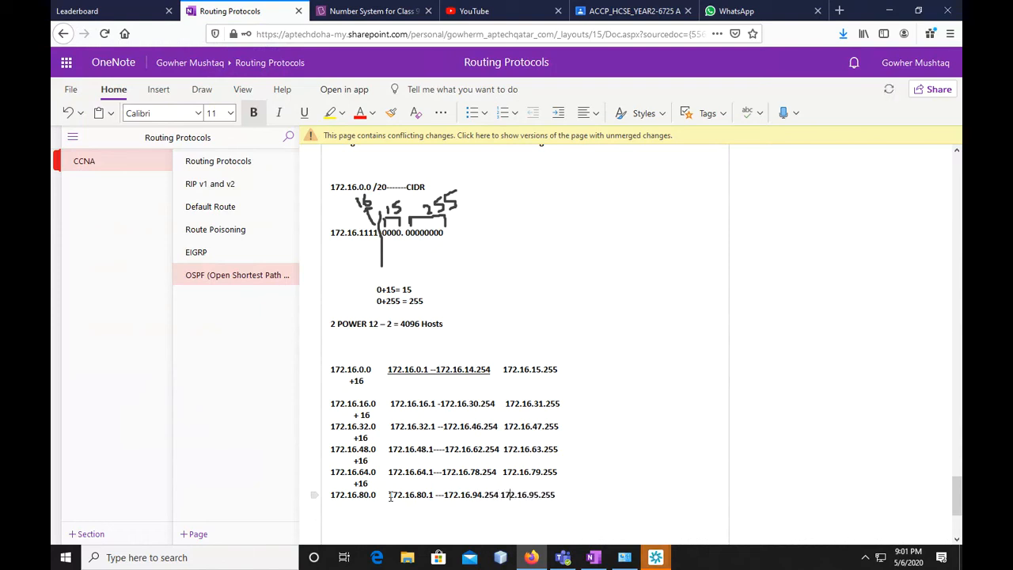
pyautogui.press('Left')
pyautogui.press('Left')
pyautogui.press('Left')
pyautogui.press('Left')
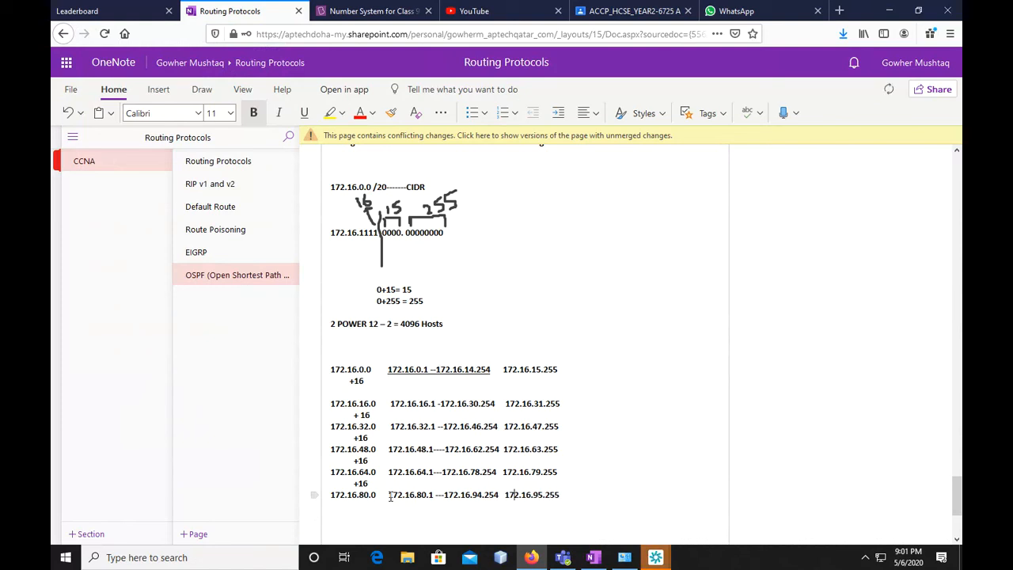
# Write "+16" beneath the third octet of 172.16.80.0 and the next network address, 172.16.96.0, underneath it
pyautogui.scroll(-1, 390, 496)
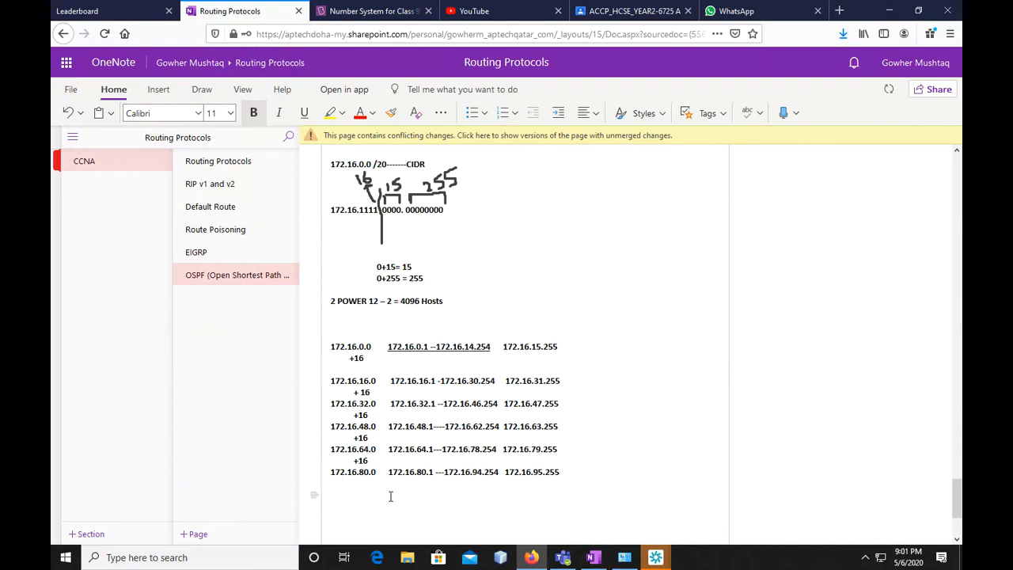
pyautogui.write('+16')
pyautogui.press('Return')
pyautogui.write('172.16')
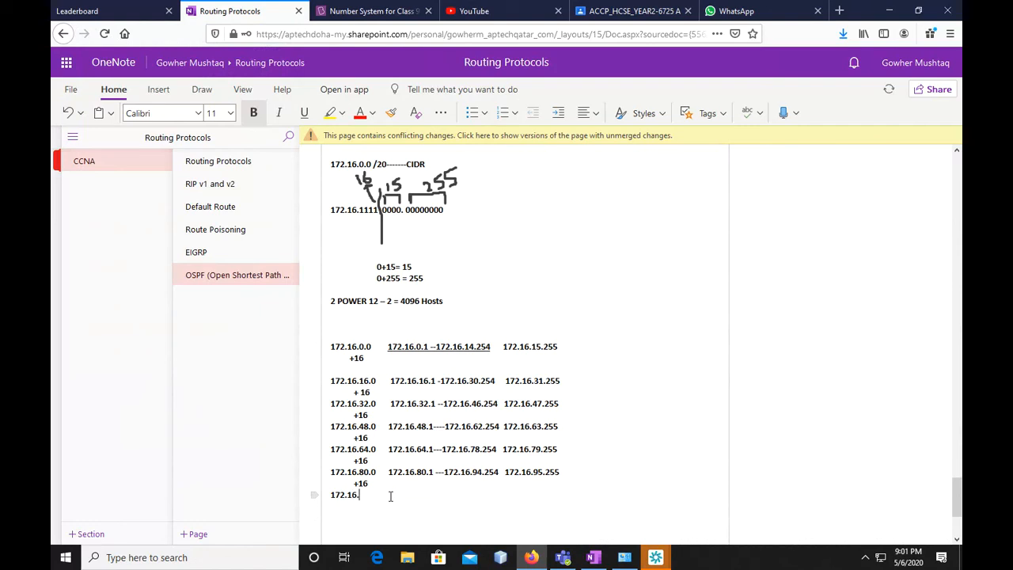
pyautogui.write('.96.0  ')
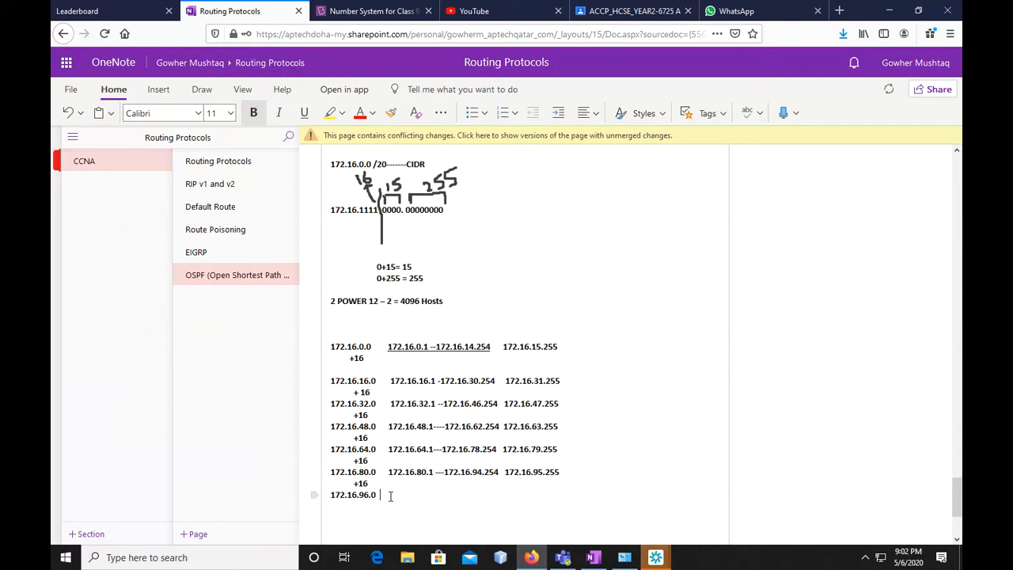
pyautogui.write('172.16.')
# Write the broadcast address 172.16.111.255 on the 172.16.96.0 line
pyautogui.write('111.255')
# Insert the host range "172.16.96.1 --- 172.16.110.254" before the broadcast address 172.16.111.255
pyautogui.click(391, 495)
pyautogui.write('72.16.96.0    ')
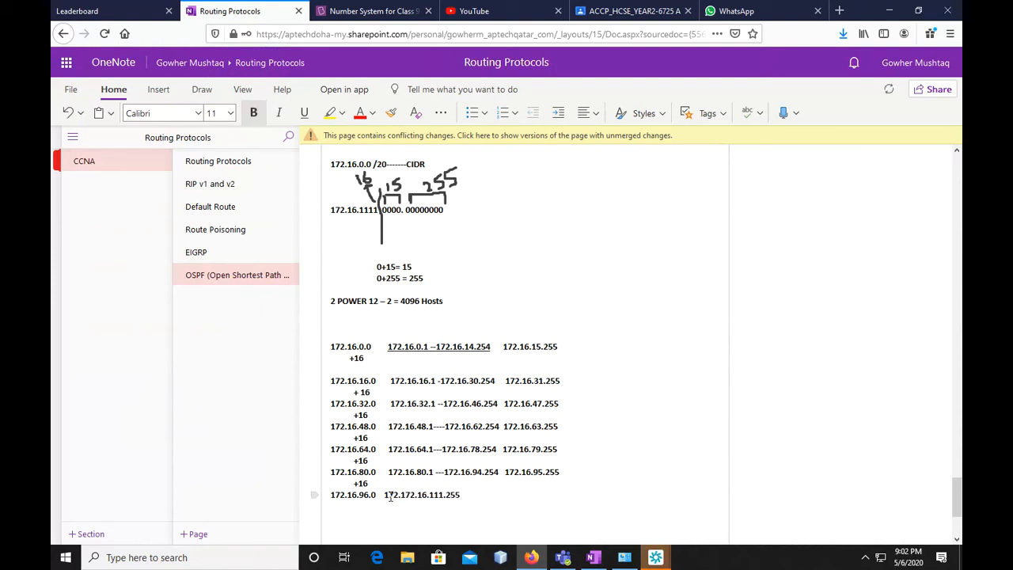
pyautogui.write('172.16.96.1 ')
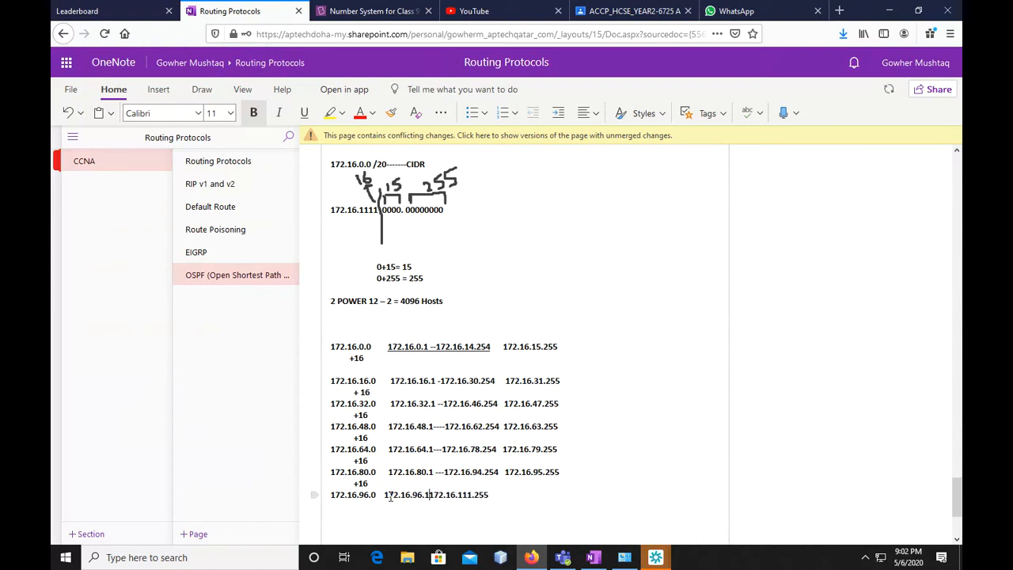
pyautogui.write('--- 172.')
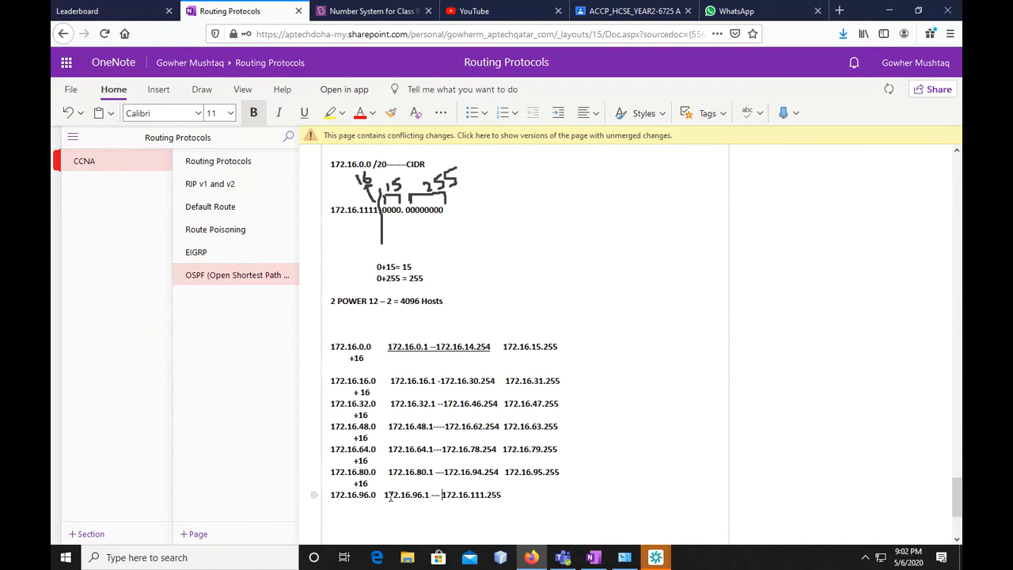
pyautogui.write('16.')
pyautogui.write('110.')
pyautogui.write('25')
pyautogui.write('4 n')
pyautogui.press('BackSpace')
pyautogui.press('Right')
pyautogui.press('Right')
pyautogui.press('Right')
pyautogui.press('Right')
pyautogui.press('Right')
pyautogui.press('Right')
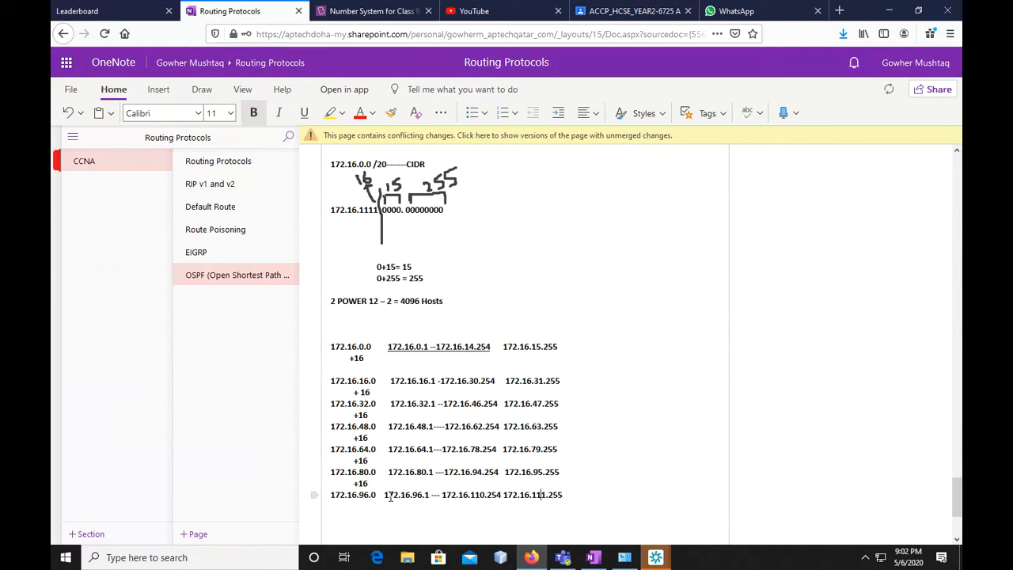
# Write "+16" beneath the third octet of 172.16.96.0 and the next network address, 172.16.112.0, underneath it
pyautogui.press('Return')
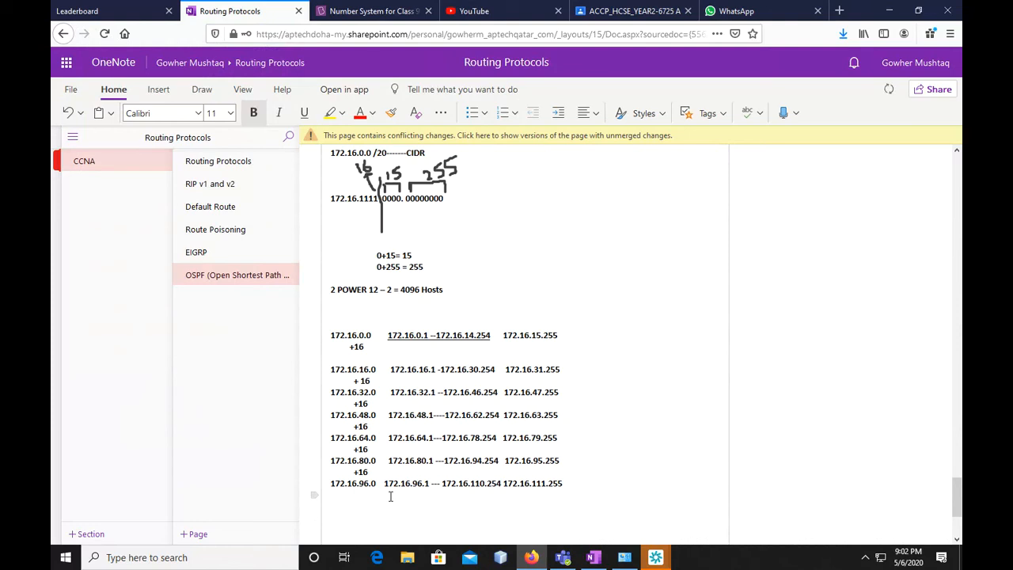
pyautogui.write('+16')
pyautogui.press('Return')
pyautogui.write('172.16.')
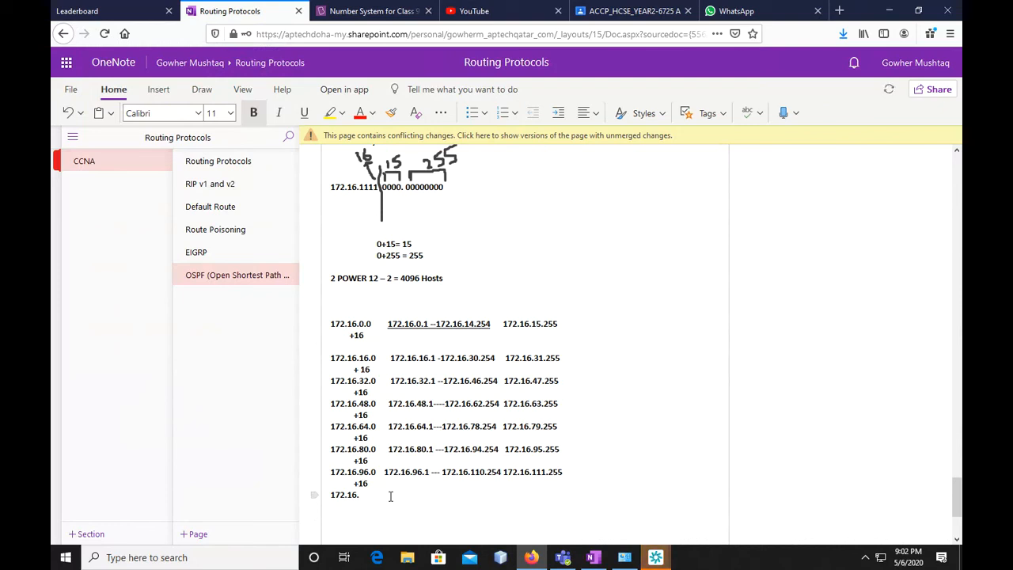
pyautogui.write('112.0 172.16.')
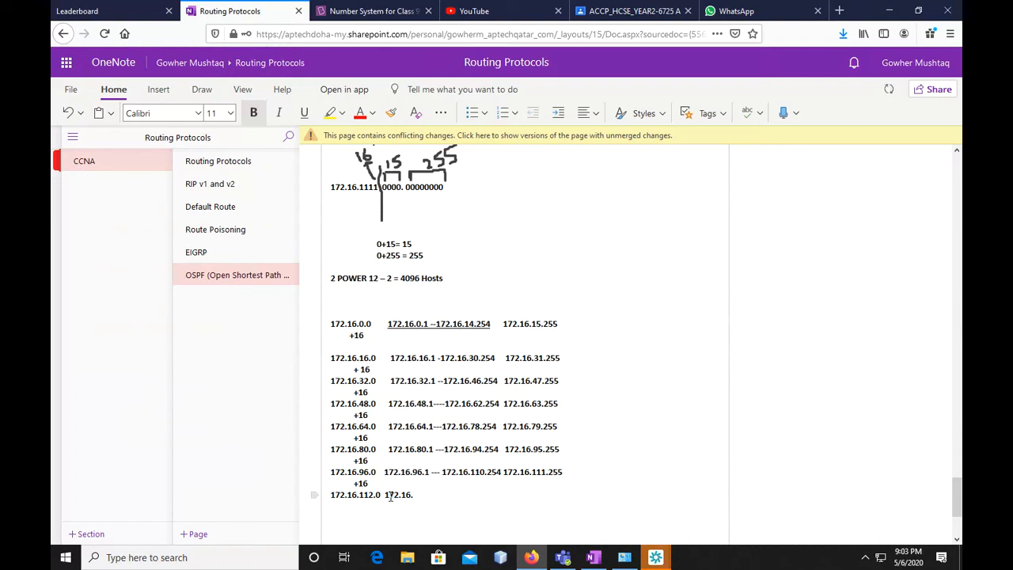
# Write the broadcast address 172.16.127.255 on the 172.16.112.0 line
pyautogui.write('127.255')
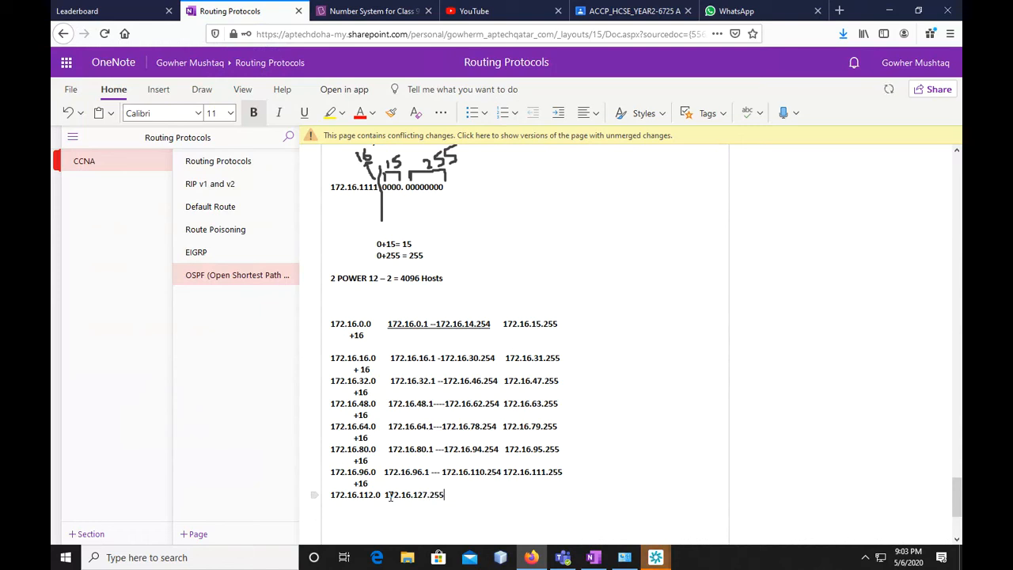
# Insert the host range "172.16.112.1 ---172.16.126.254" before the broadcast address 172.16.127.255
pyautogui.click(388, 495)
pyautogui.write('172.16.1')
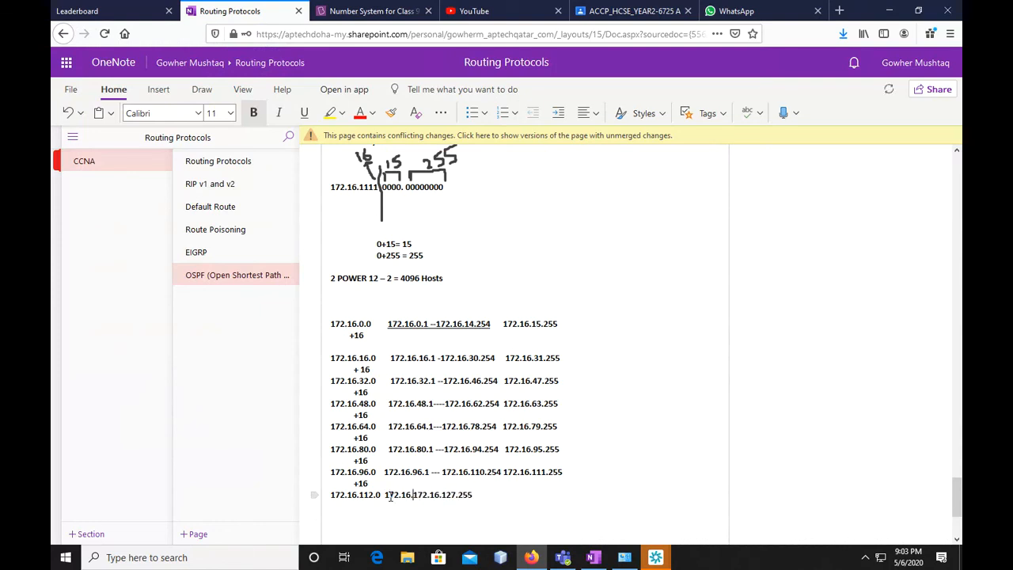
pyautogui.write('12.1 ---1')
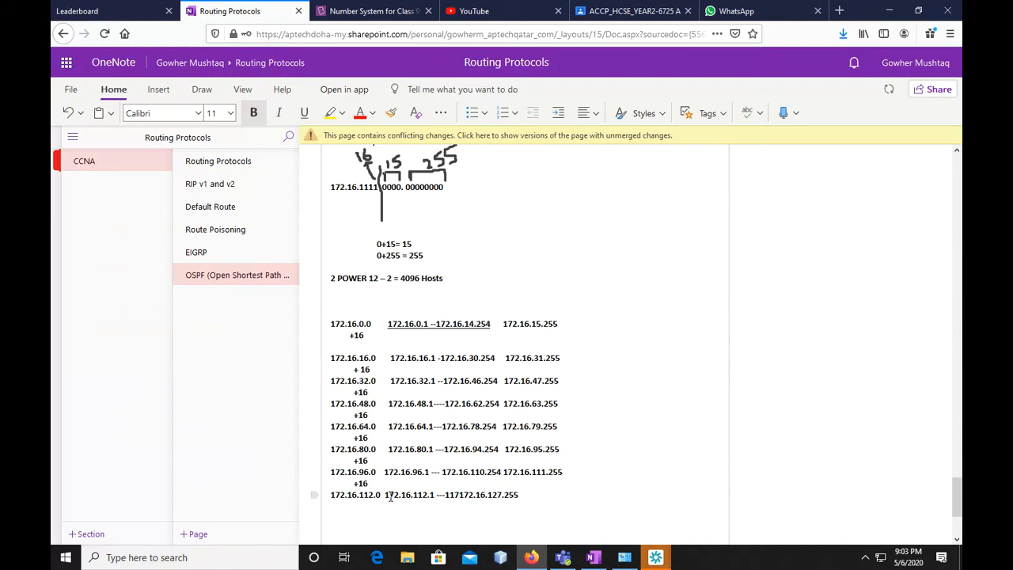
pyautogui.write('72.16.')
pyautogui.write('126')
pyautogui.write('.254')
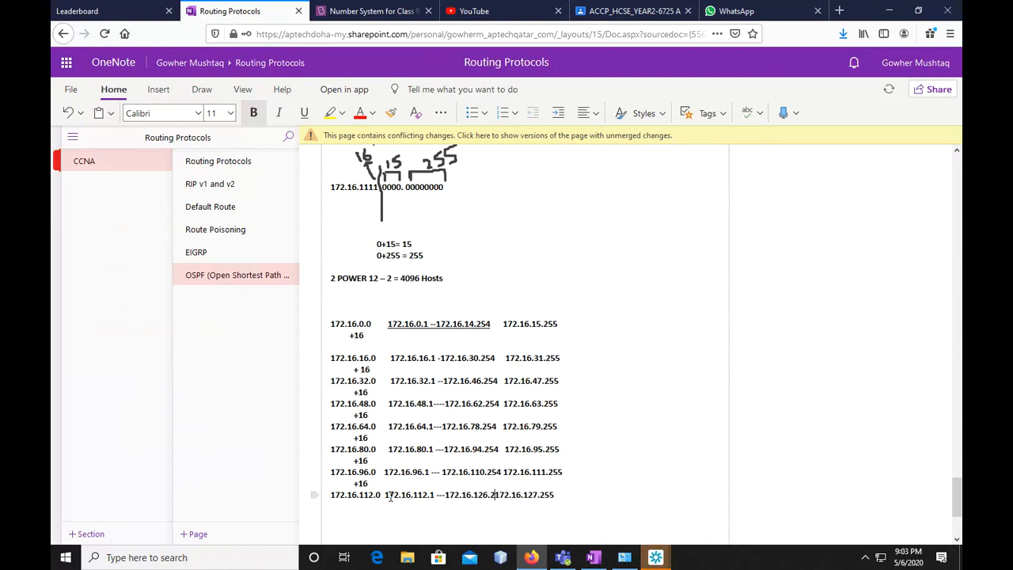
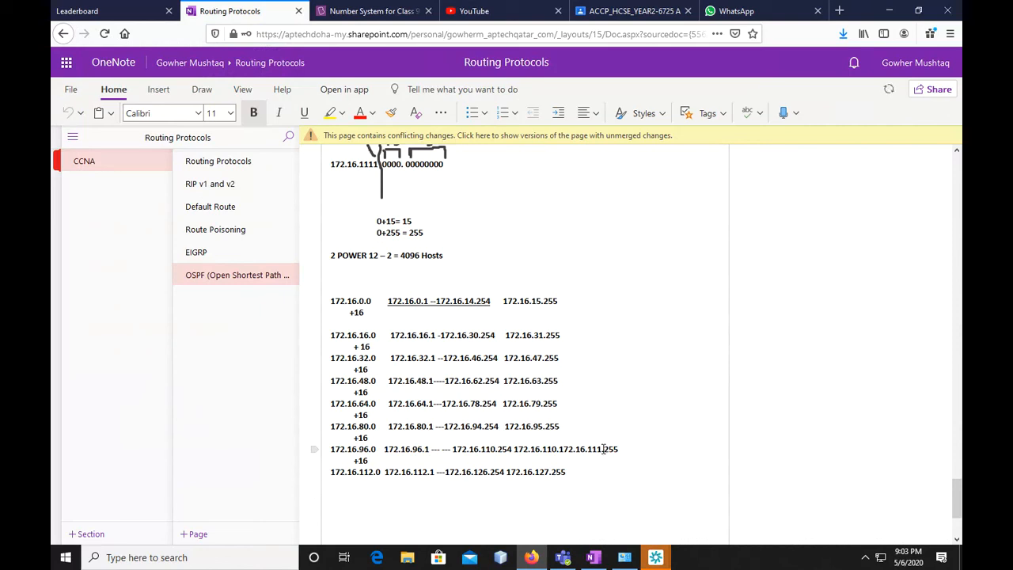
# Remove the stray "172.16.110." in front of the broadcast address 172.16.111.255 on the 172.16.96.0 line
pyautogui.moveTo(589, 451); pyautogui.dragTo(563, 451)
pyautogui.press('BackSpace')
pyautogui.press('BackSpace')
pyautogui.press('BackSpace')
pyautogui.press('BackSpace')
pyautogui.press('BackSpace')
pyautogui.press('BackSpace')
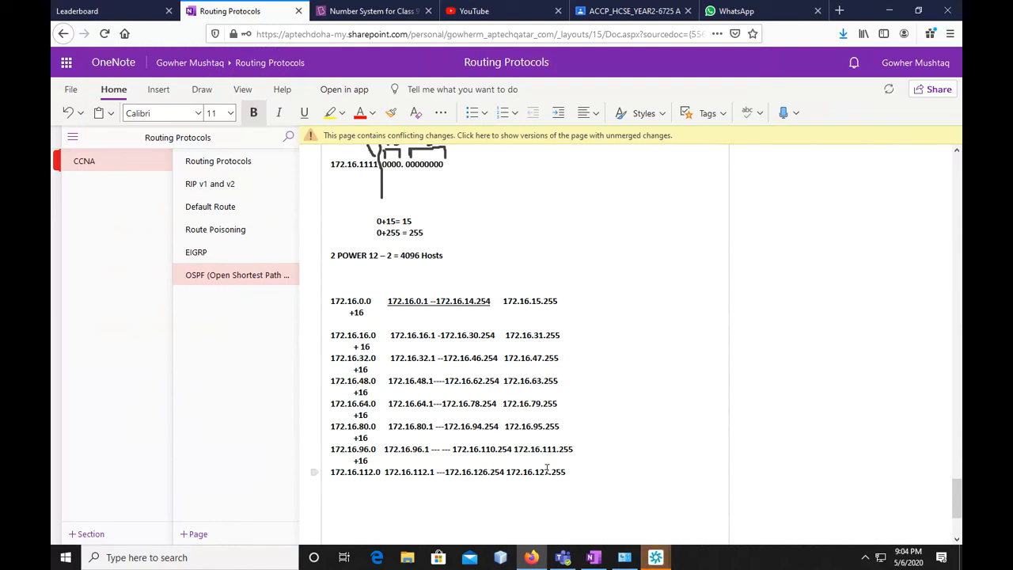
# Add spaces before the broadcast addresses on the 172.16.16.0 to 172.16.112.0 lines to line up the column
pyautogui.click(504, 426)
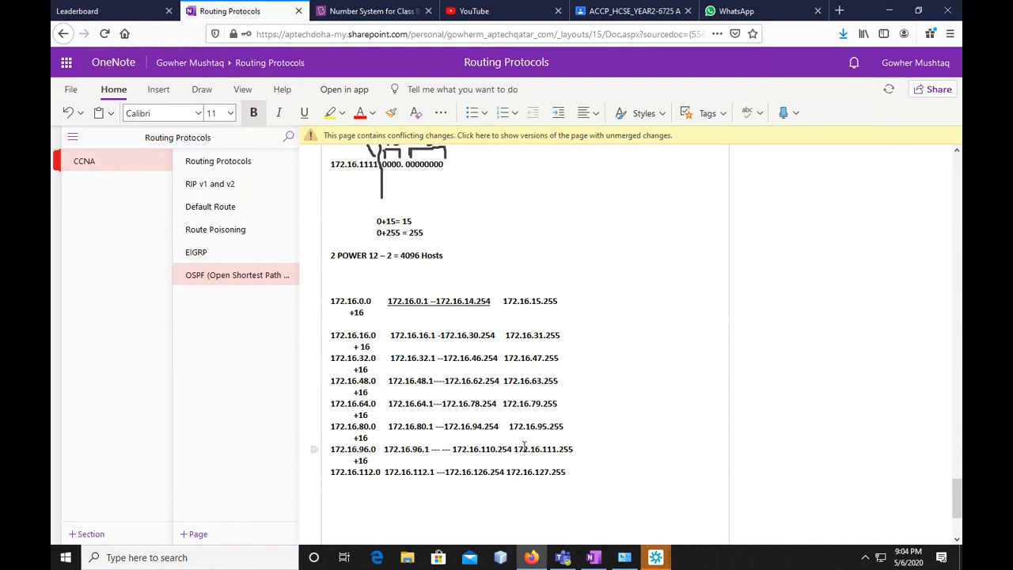
pyautogui.click(516, 449)
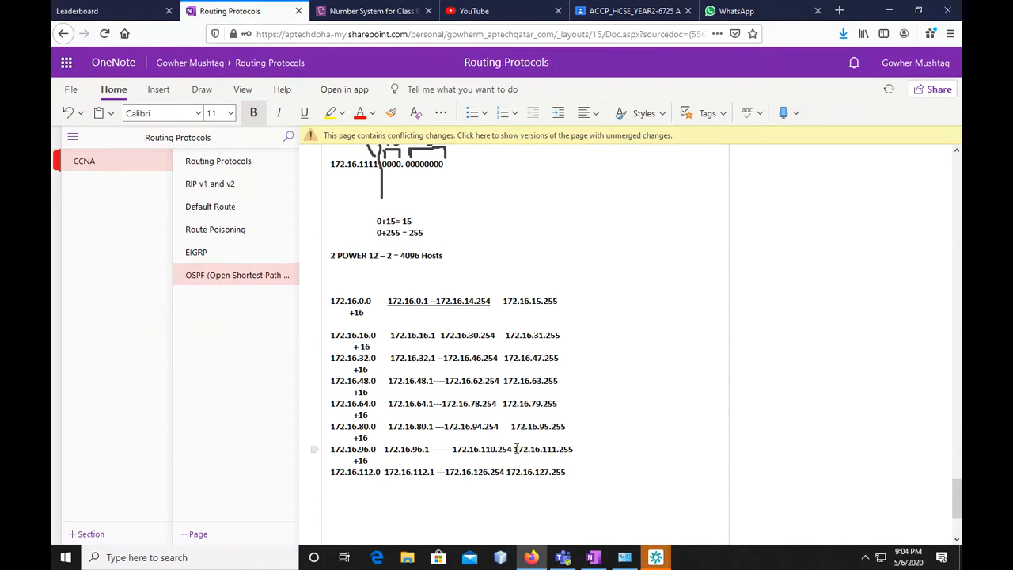
pyautogui.click(503, 403)
pyautogui.click(503, 381)
pyautogui.click(504, 357)
pyautogui.click(507, 335)
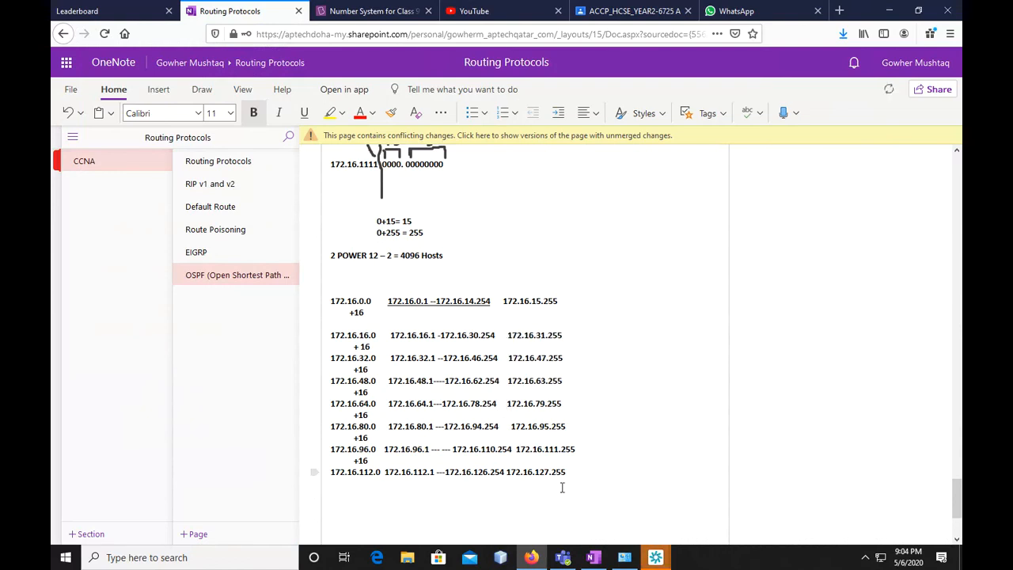
pyautogui.click(508, 473)
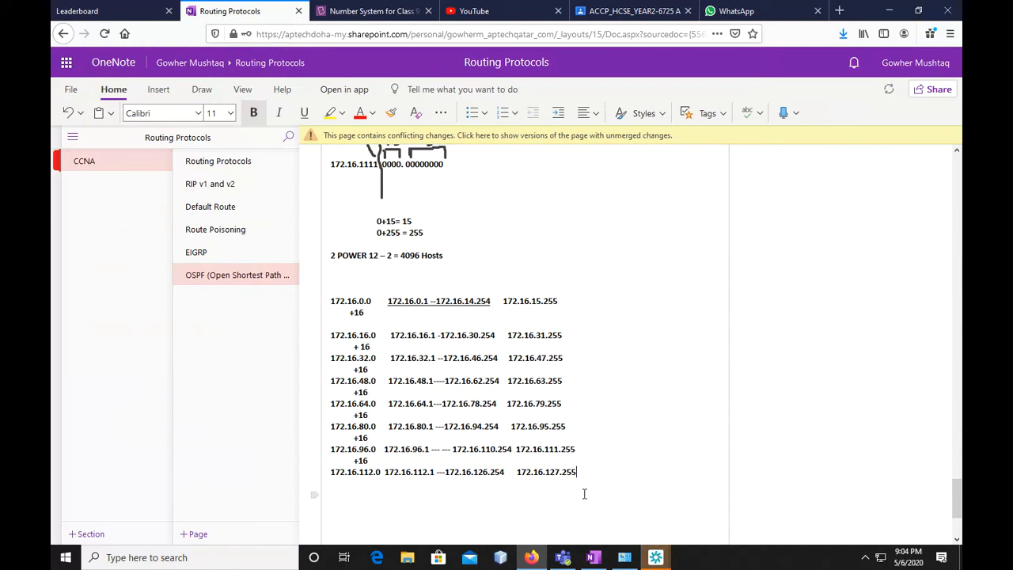
# Write "+16" beneath the third octet of 172.16.112.0 and the next network address, 172.16.128.0, underneath it
pyautogui.press('Return')
pyautogui.write('+16172.16')
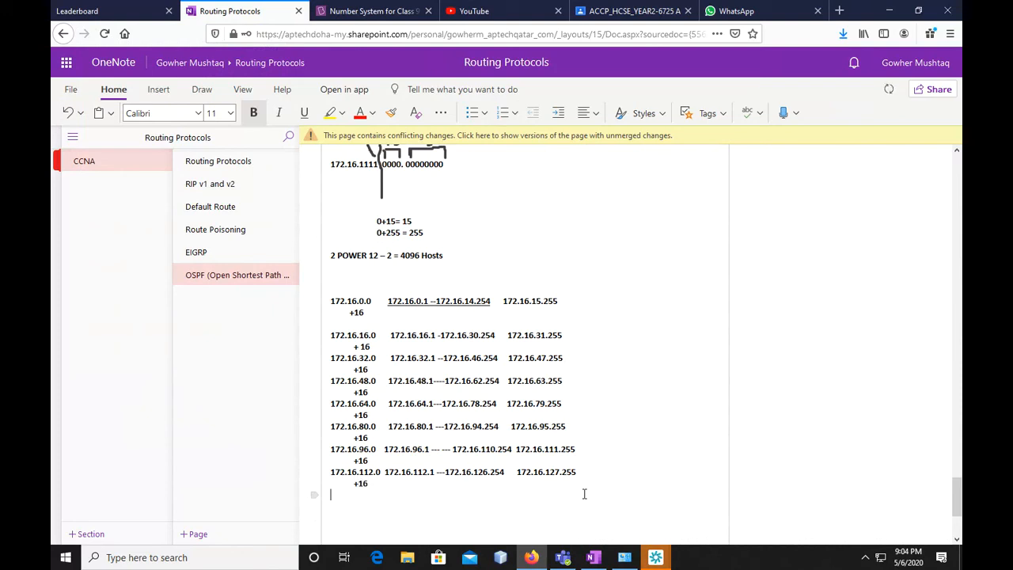
pyautogui.write('.128.0')
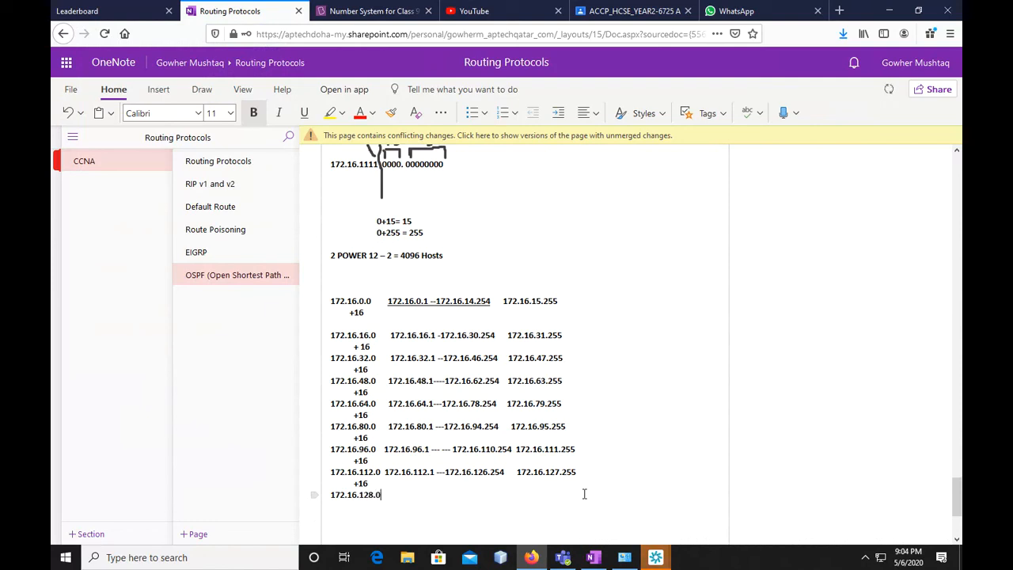
pyautogui.write(' 172.16.')
# Write the broadcast address 172.16.143.255 on the 172.16.128.0 line
pyautogui.write('143.255')
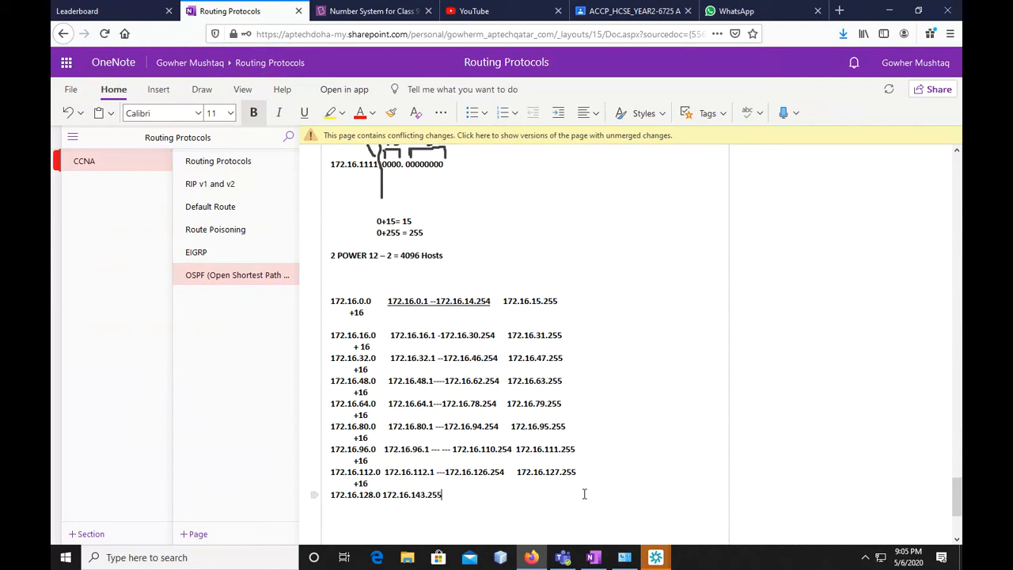
# Insert the first host address and dashes, "172.16.128.1 ----", before the broadcast address 172.16.143.255
pyautogui.press('Left')
pyautogui.press('Left')
pyautogui.press('Left')
pyautogui.press('Left')
pyautogui.press('Left')
pyautogui.press('Left')
pyautogui.press('Left')
pyautogui.press('Left')
pyautogui.press('Left')
pyautogui.press('Left')
pyautogui.press('Left')
pyautogui.press('Left')
pyautogui.press('Left')
pyautogui.press('Left')
pyautogui.write('172.16.')
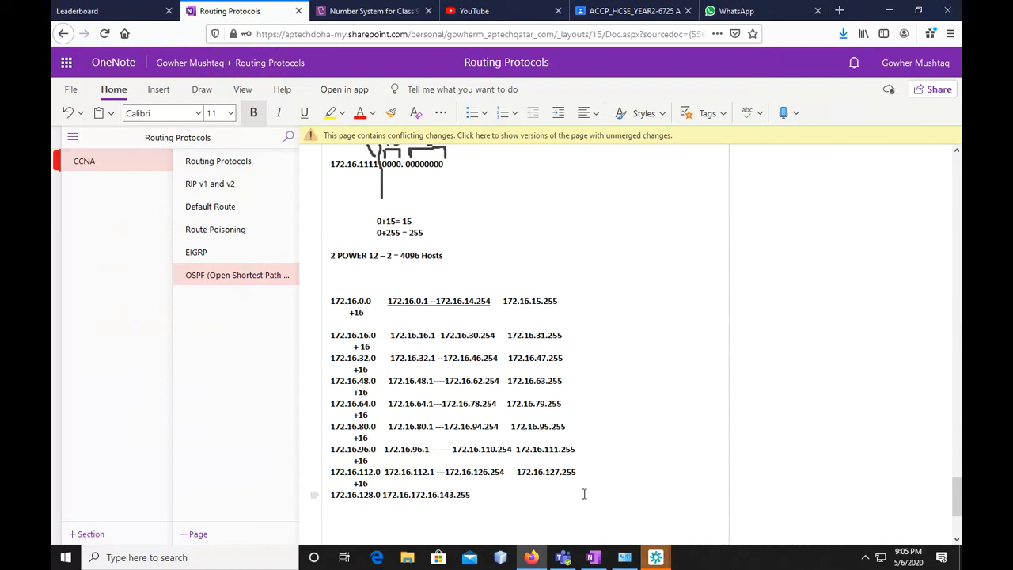
pyautogui.write('142.1')
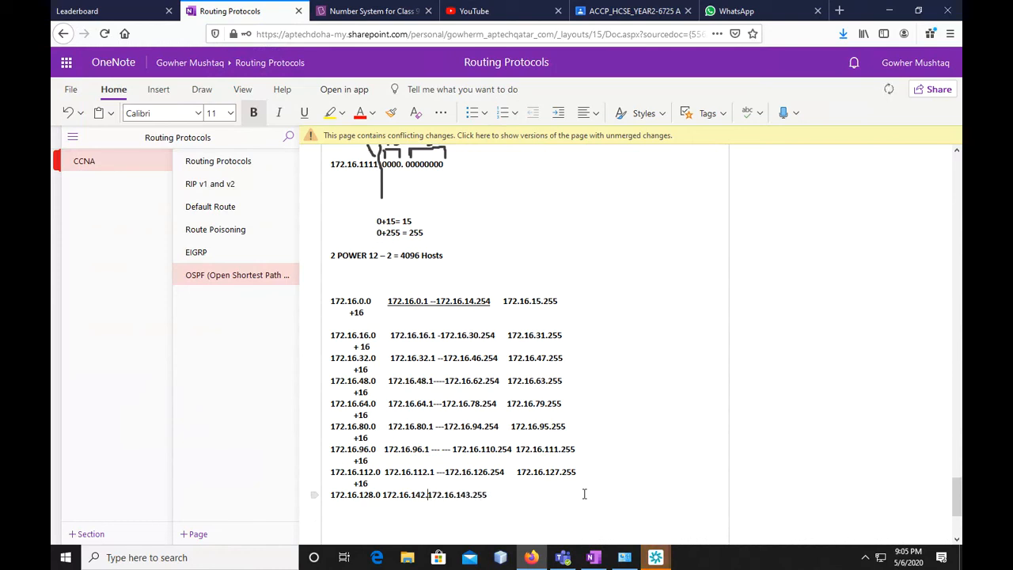
pyautogui.press('BackSpace')
pyautogui.press('BackSpace')
pyautogui.press('BackSpace')
pyautogui.write('28.1 ----172.16.')
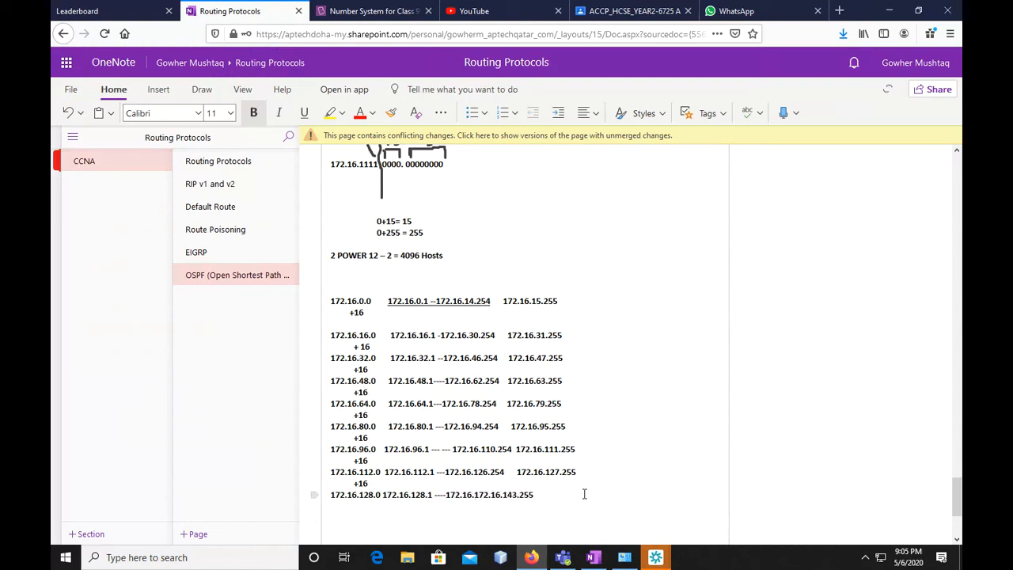
pyautogui.write('142.254    1')
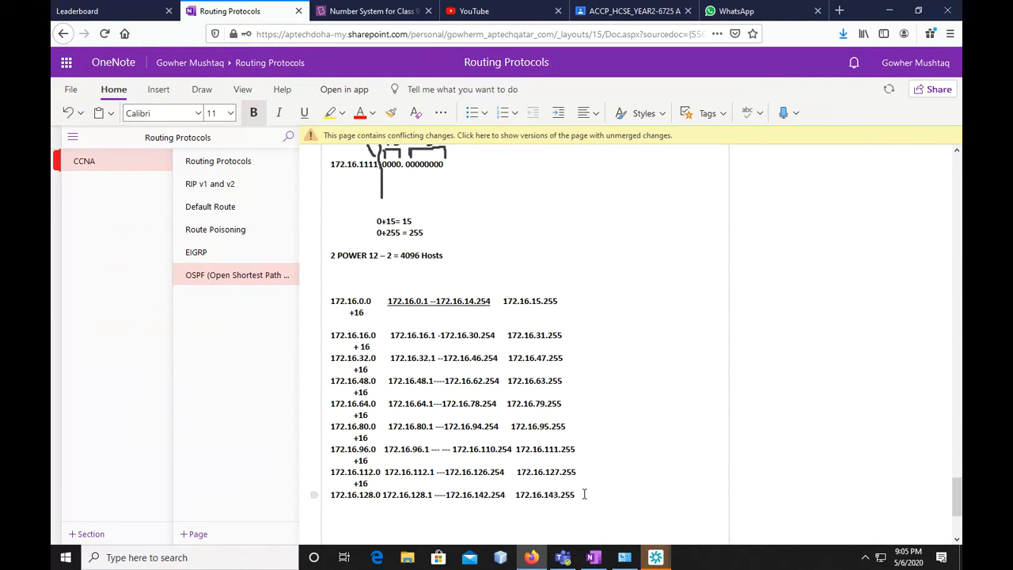
# Write "+16" beneath the third octet of 172.16.128.0 and the next network address, 172.16.144.0, underneath it
pyautogui.click(584, 494)
pyautogui.press('Return')
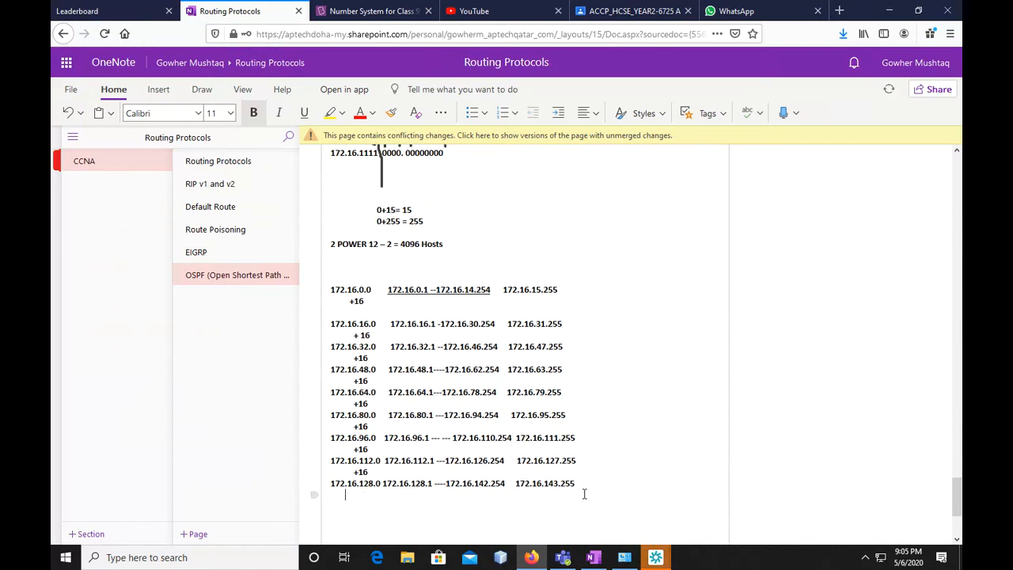
pyautogui.write('+16')
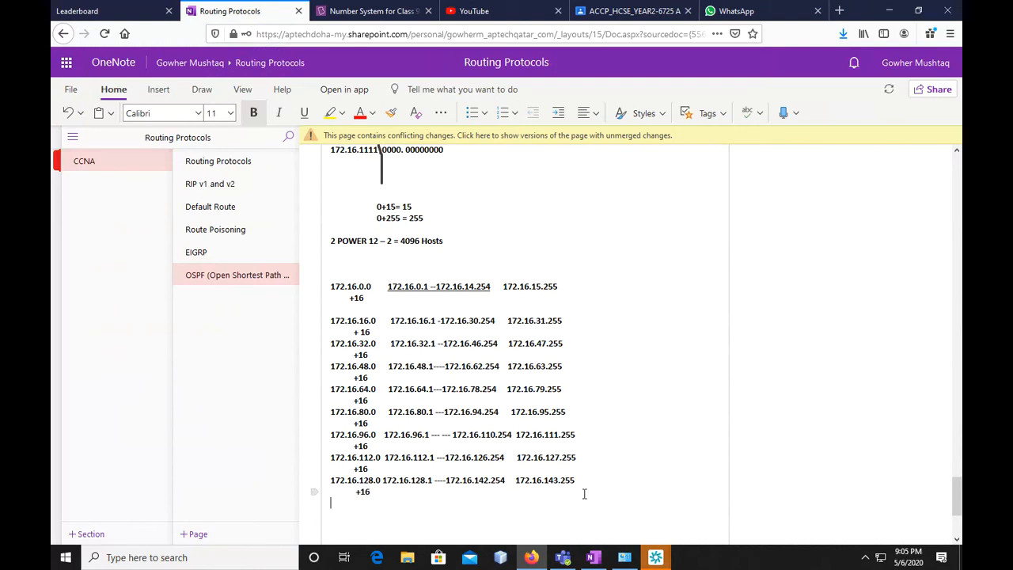
pyautogui.press('Return')
pyautogui.write('172.16.')
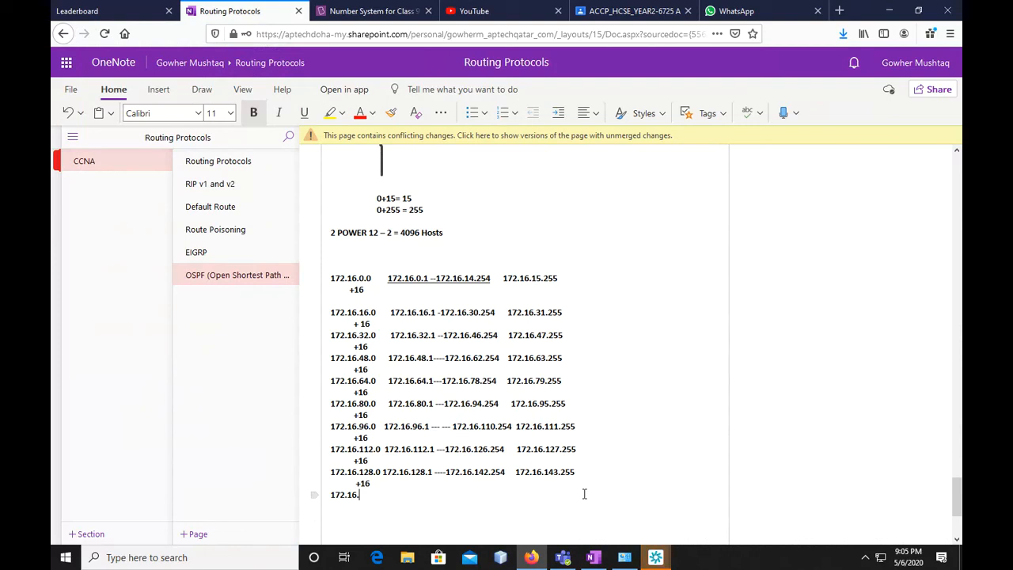
pyautogui.write('144')
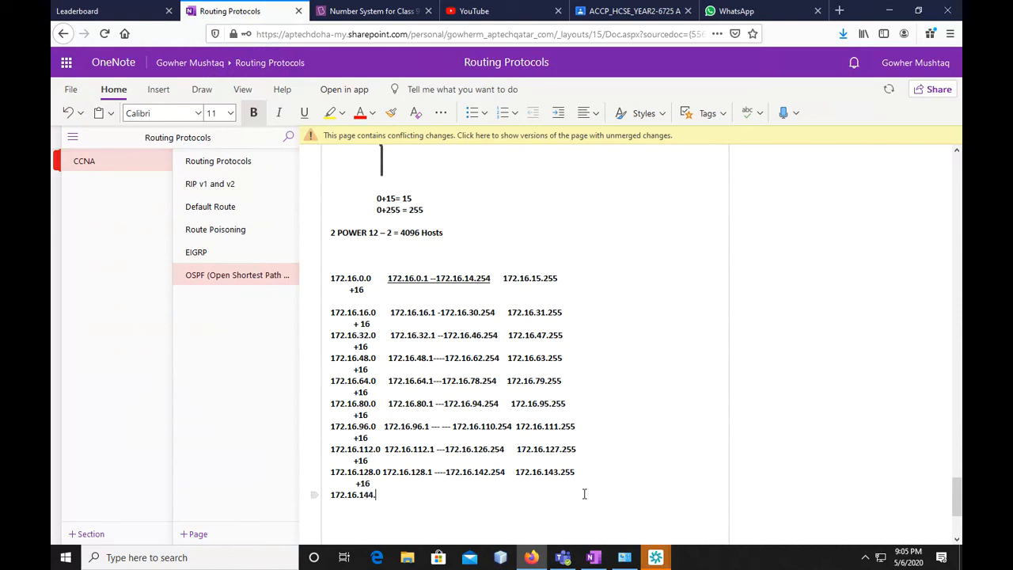
pyautogui.write('.0 172.16.')
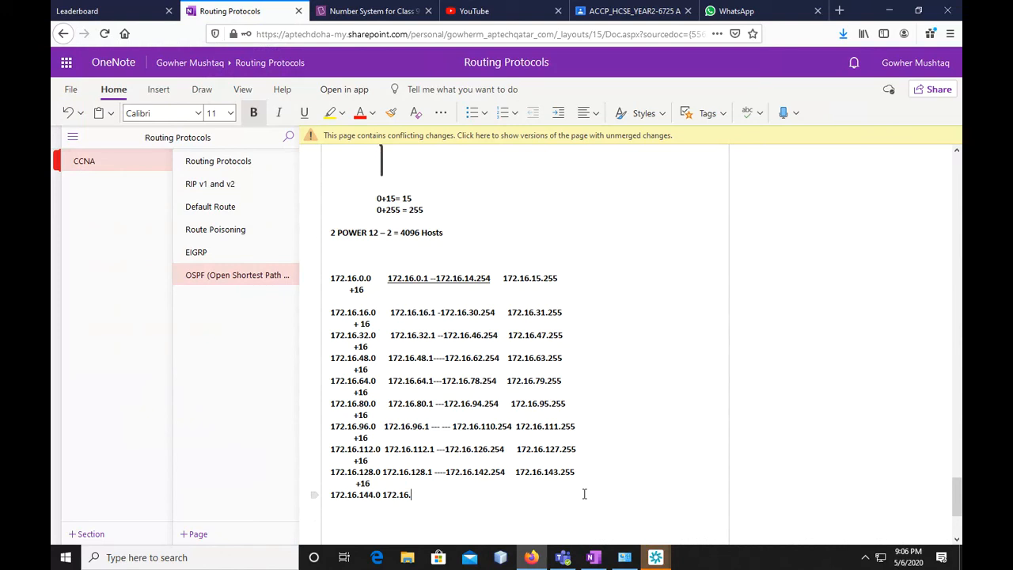
# Write the broadcast address 172.16.159.255 on the 172.16.144.0 line
pyautogui.write('159')
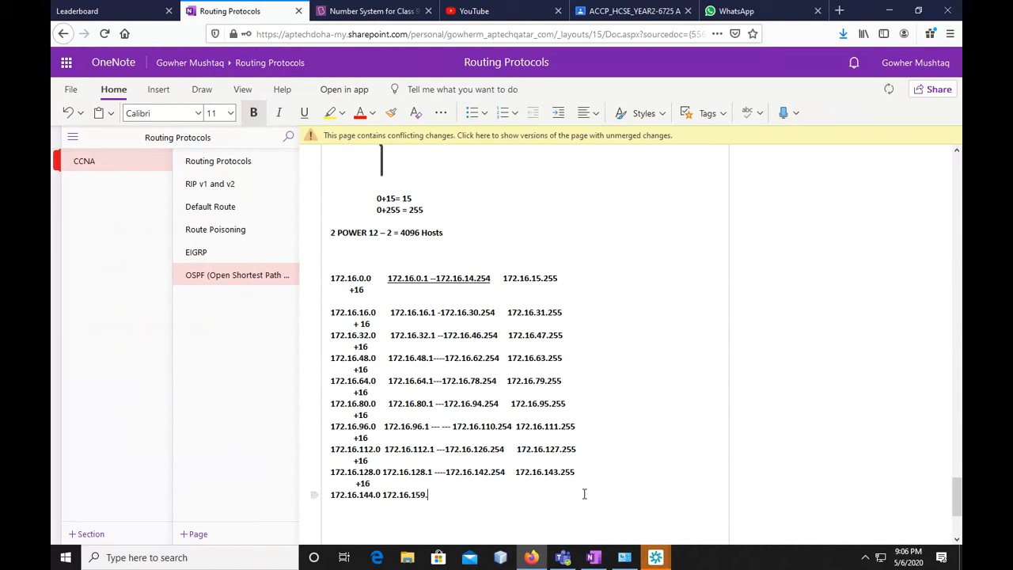
pyautogui.write('.255')
# Insert the first host address and dashes, "172.16.144.1 -----", before the broadcast address 172.16.159.255
pyautogui.press('Left')
pyautogui.press('Left')
pyautogui.press('Left')
pyautogui.press('Left')
pyautogui.press('Left')
pyautogui.press('Left')
pyautogui.press('Left')
pyautogui.press('Left')
pyautogui.press('Left')
pyautogui.press('Left')
pyautogui.press('Left')
pyautogui.press('Left')
pyautogui.press('Left')
pyautogui.press('Left')
pyautogui.write('172.16.144.')
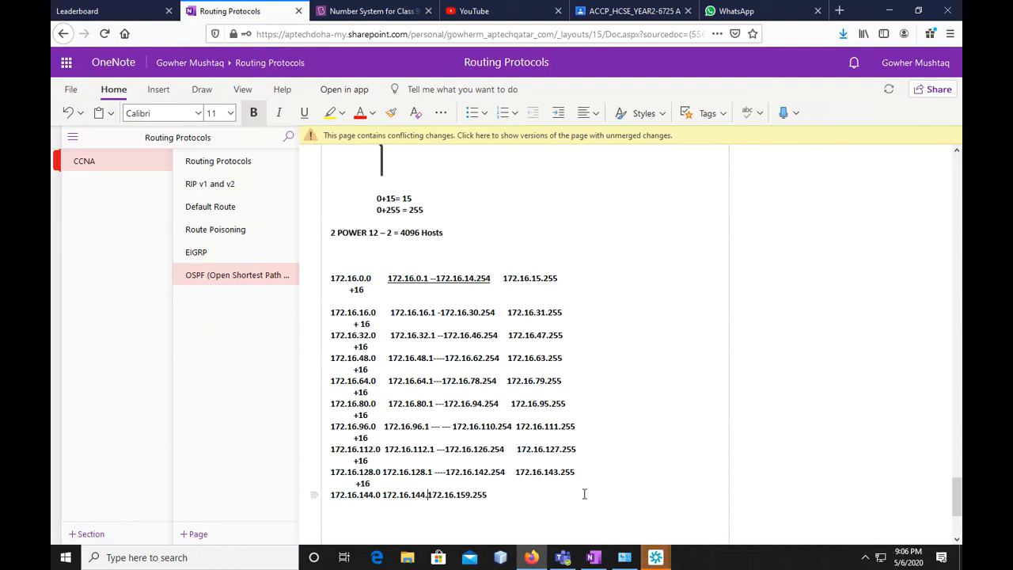
pyautogui.write('1 -----')
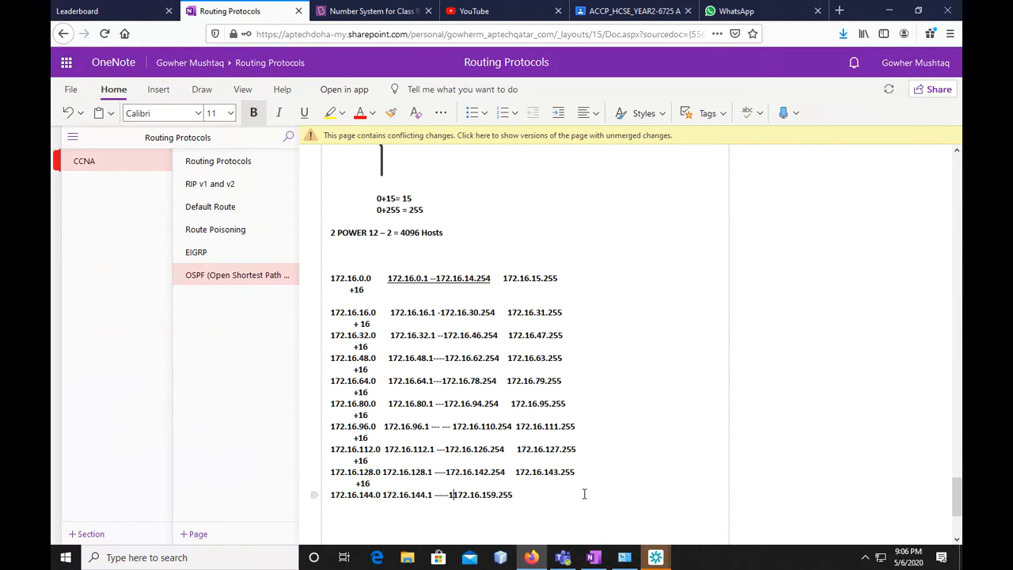
pyautogui.write('172.16.')
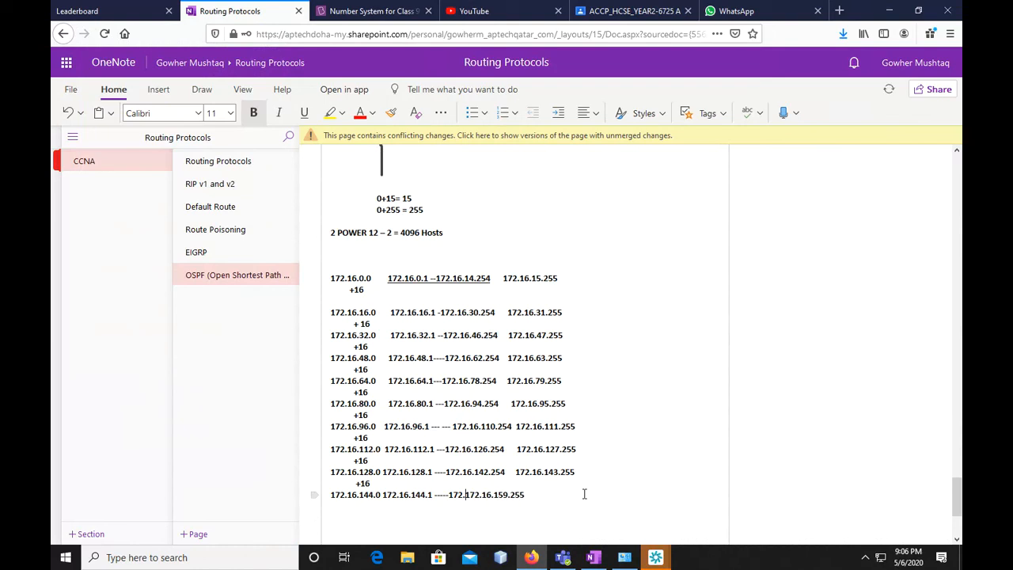
pyautogui.write('150')
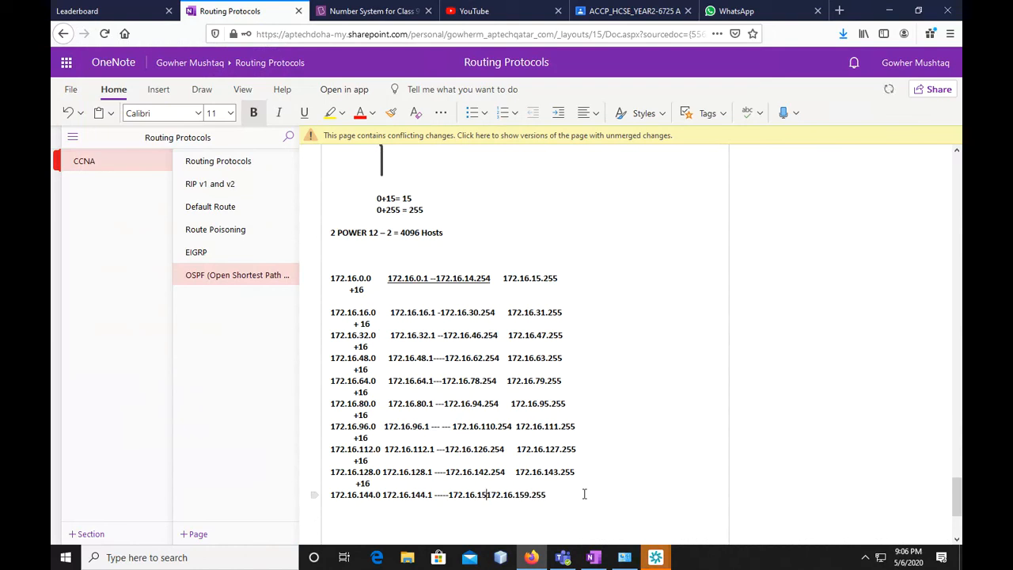
pyautogui.write('.')
# Review the router, switch and host requirements of the OSPF exercise against the 172.16.0.0 /20 breakdown and subnet list
pyautogui.scroll(5, 585, 494)
pyautogui.moveTo(355, 236); pyautogui.dragTo(539, 261)
pyautogui.click(554, 278)
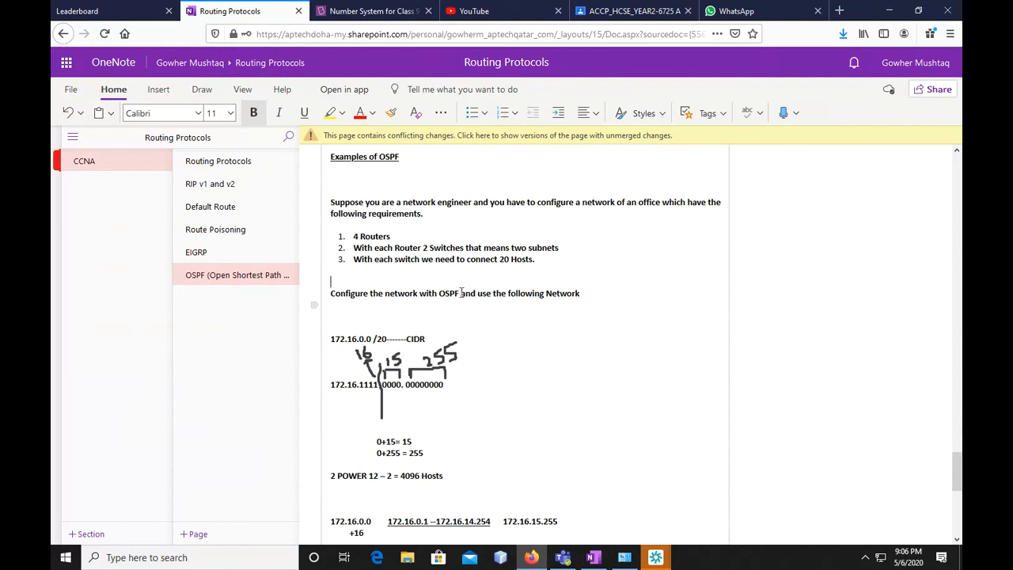
pyautogui.scroll(-5, 447, 317)
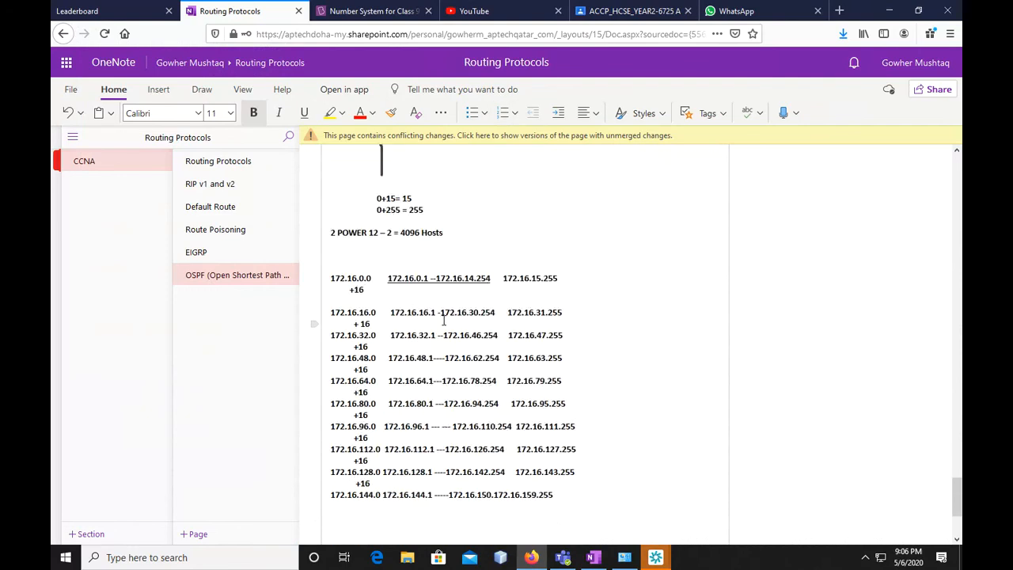
pyautogui.scroll(4, 443, 320)
pyautogui.scroll(-1, 426, 339)
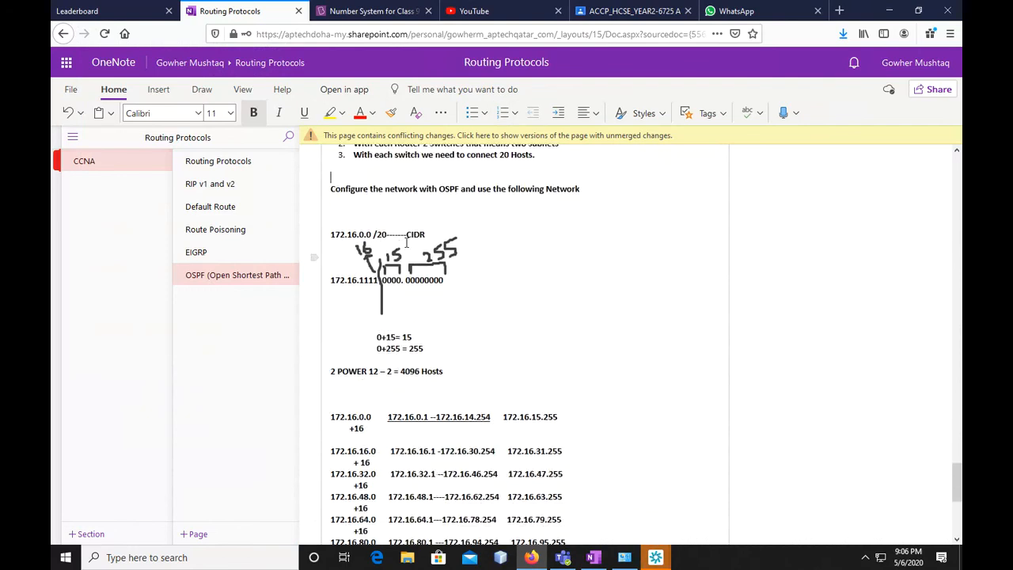
pyautogui.scroll(1, 388, 245)
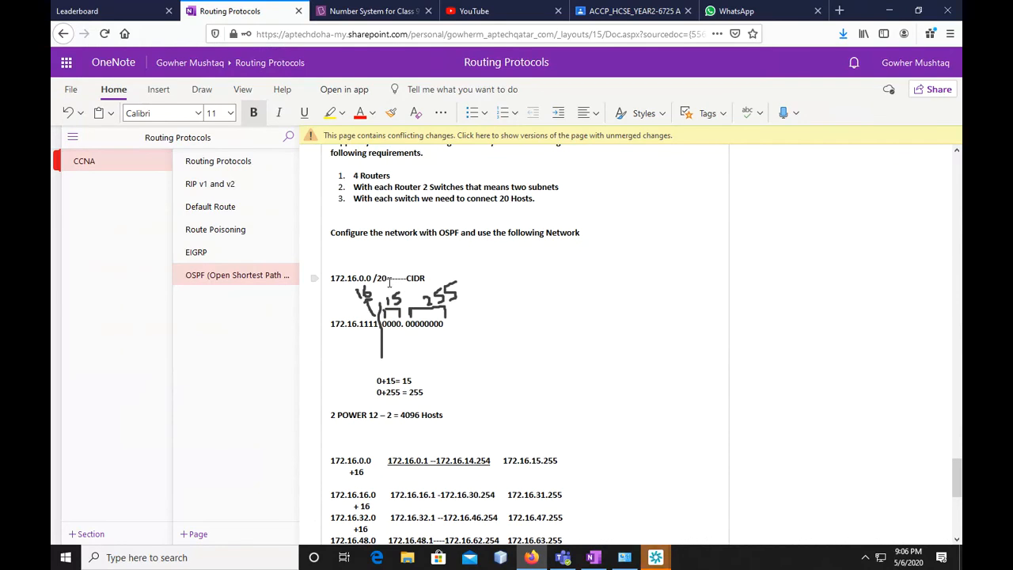
pyautogui.scroll(-5, 402, 316)
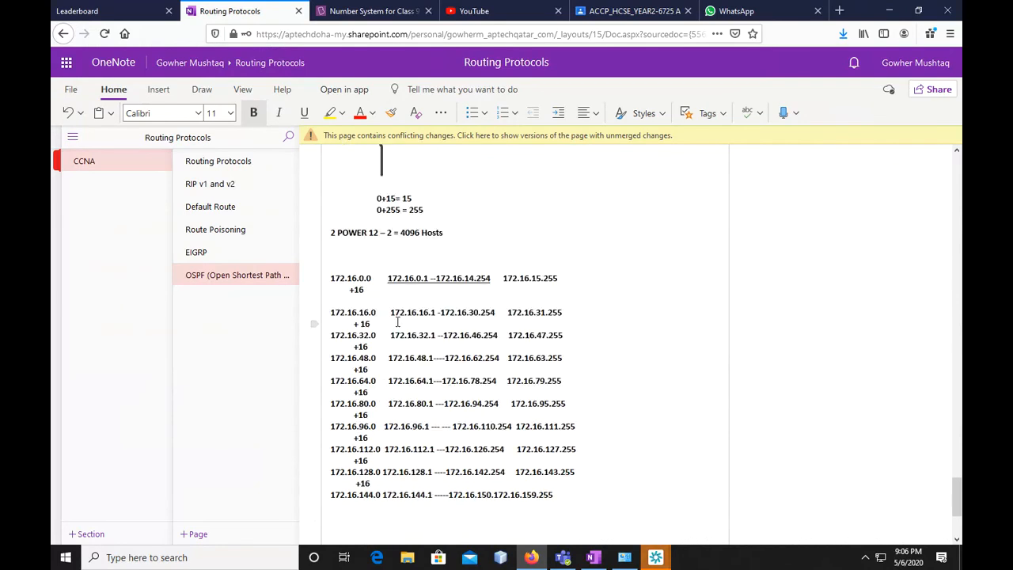
# Complete the last host address on the 172.16.144.0 line as 172.16.156.254
pyautogui.click(556, 376)
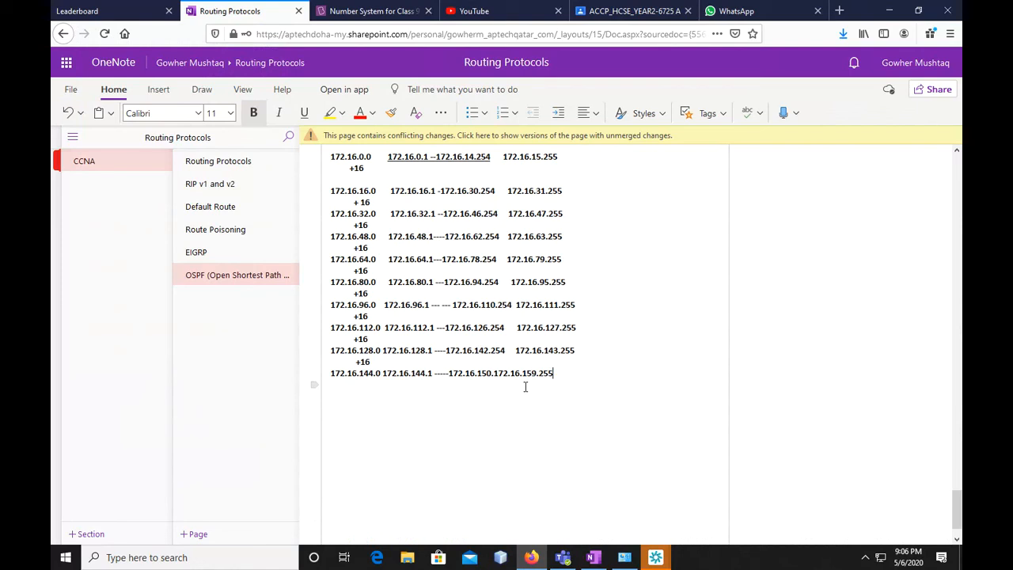
pyautogui.click(494, 376)
pyautogui.press('BackSpace')
pyautogui.write('6/254')
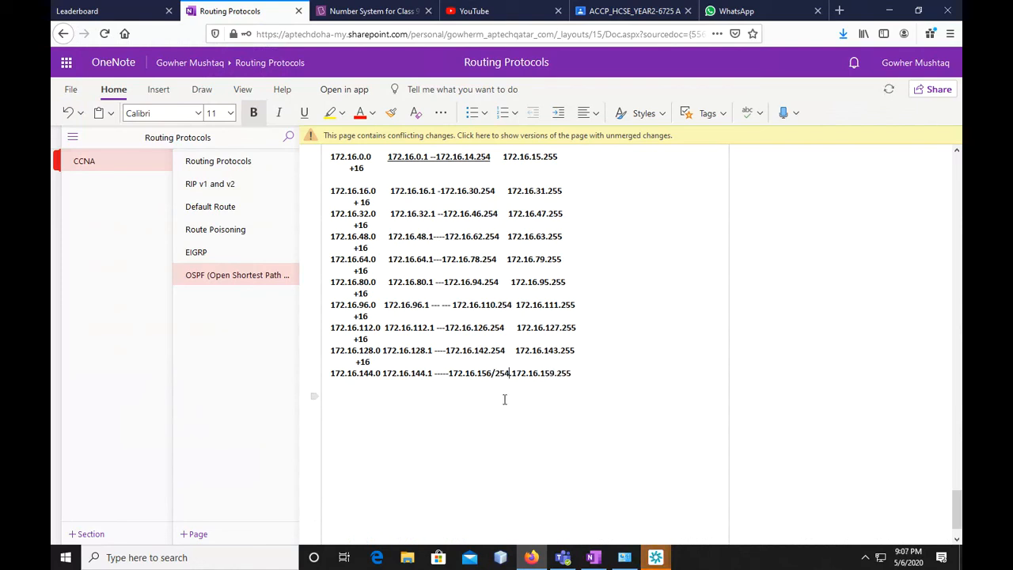
pyautogui.press('Left')
pyautogui.press('Left')
pyautogui.press('Left')
pyautogui.press('Left')
pyautogui.press('BackSpace')
pyautogui.write('.')
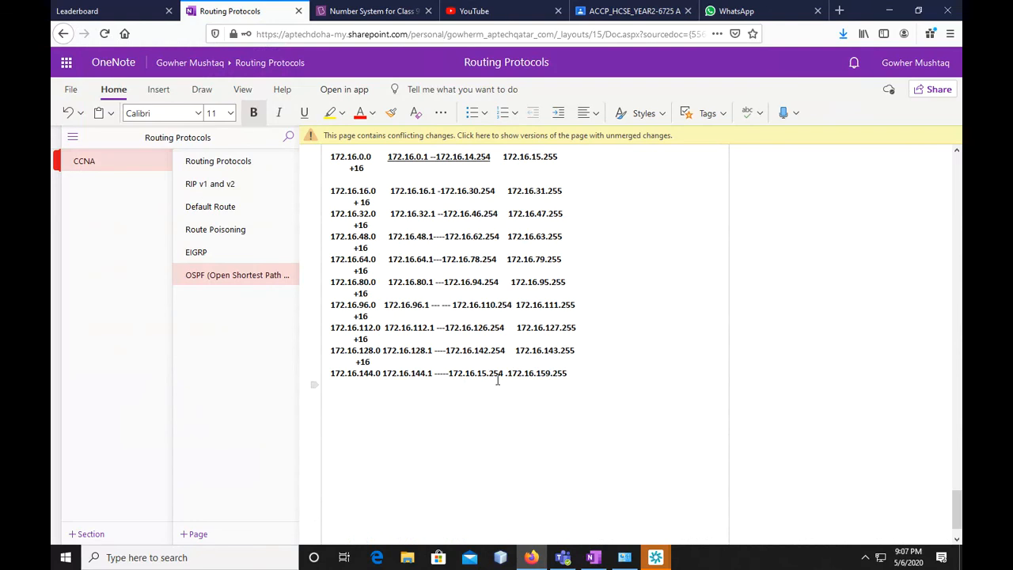
# Correct the last host address to 172.16.158.254 and remove the stray dot before the broadcast address 172.16.159.255
pyautogui.press('Left')
pyautogui.press('BackSpace')
pyautogui.write('8')
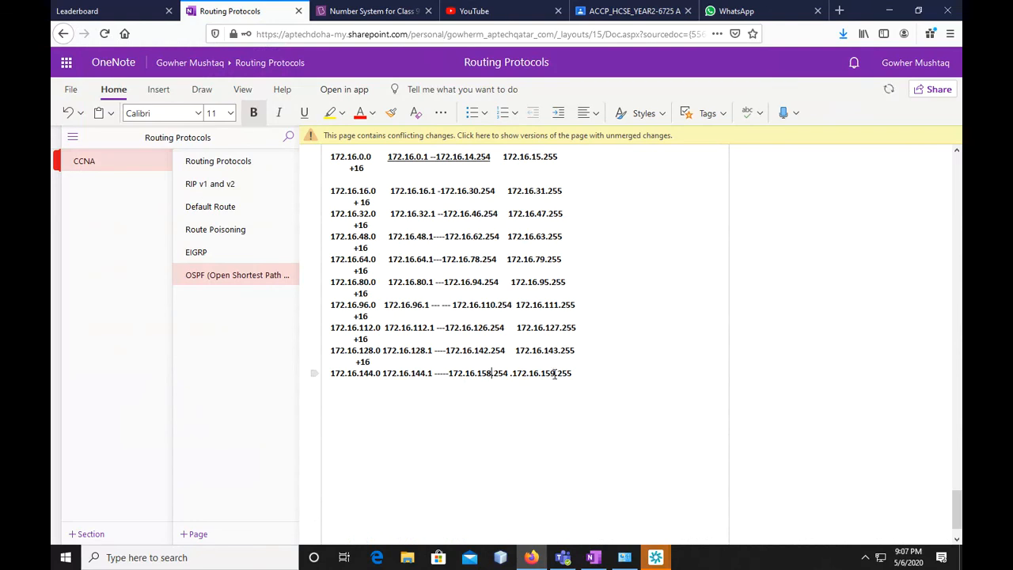
pyautogui.press('Left')
pyautogui.press('End')
# Add the dotted lines "........." and "...." below the 172.16.144.0 line to show that the subnet list continues
pyautogui.click(568, 397)
pyautogui.scroll(2, 570, 398)
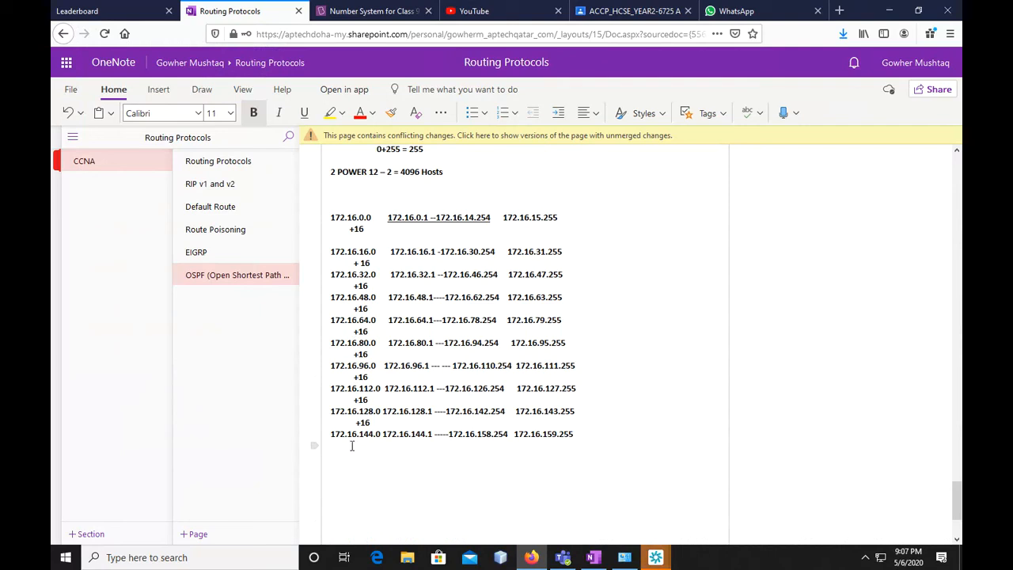
pyautogui.write('.........')
pyautogui.press('Return')
pyautogui.press('Return')
# Examine the first subnet rows, the 172.16.0.0 /20 network address and the four network bits 1111 in its third octet
pyautogui.moveTo(331, 217); pyautogui.dragTo(357, 251)
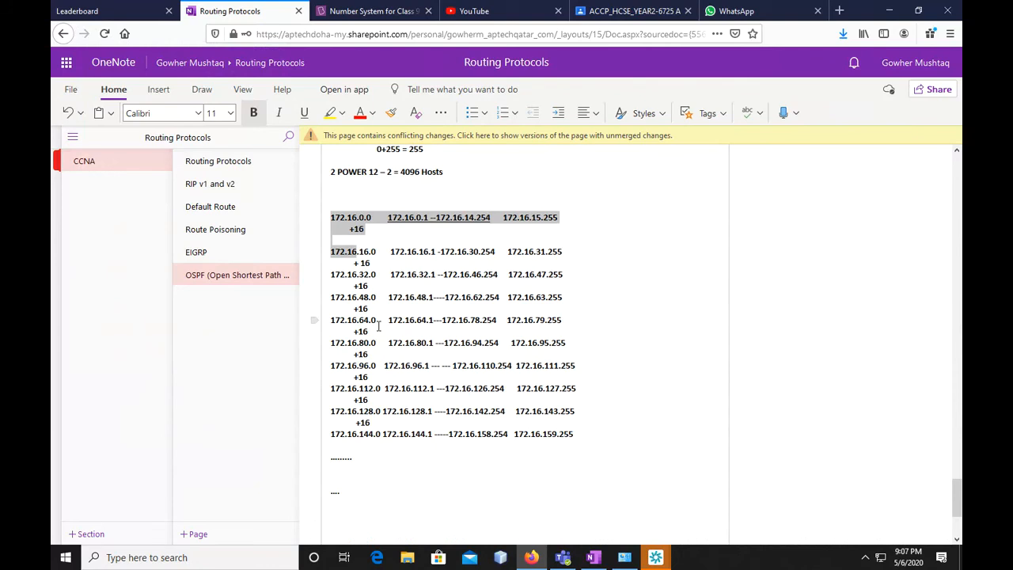
pyautogui.scroll(3, 379, 325)
pyautogui.scroll(2, 389, 339)
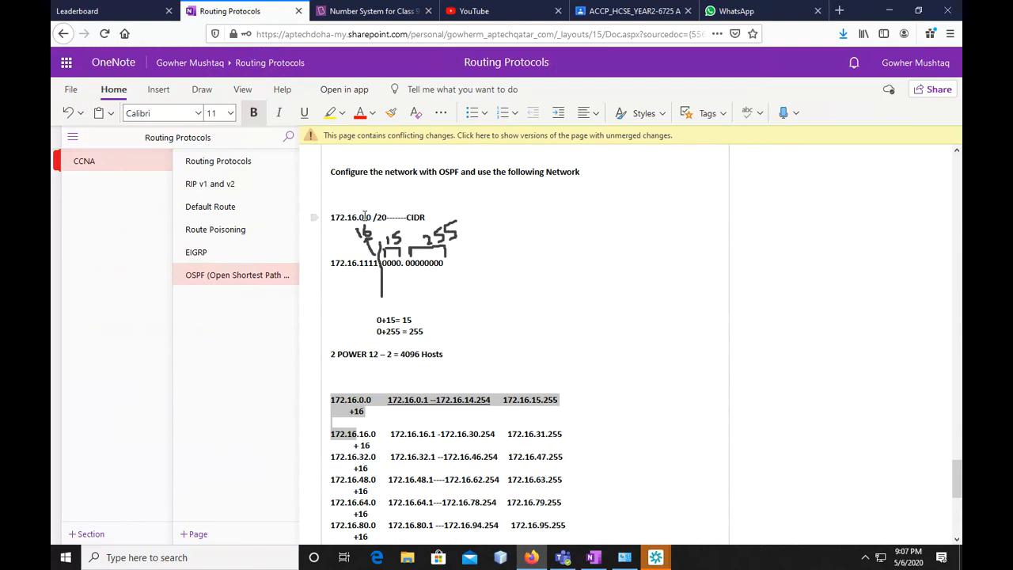
pyautogui.click(364, 218)
pyautogui.moveTo(379, 265); pyautogui.dragTo(359, 263)
pyautogui.click(375, 263)
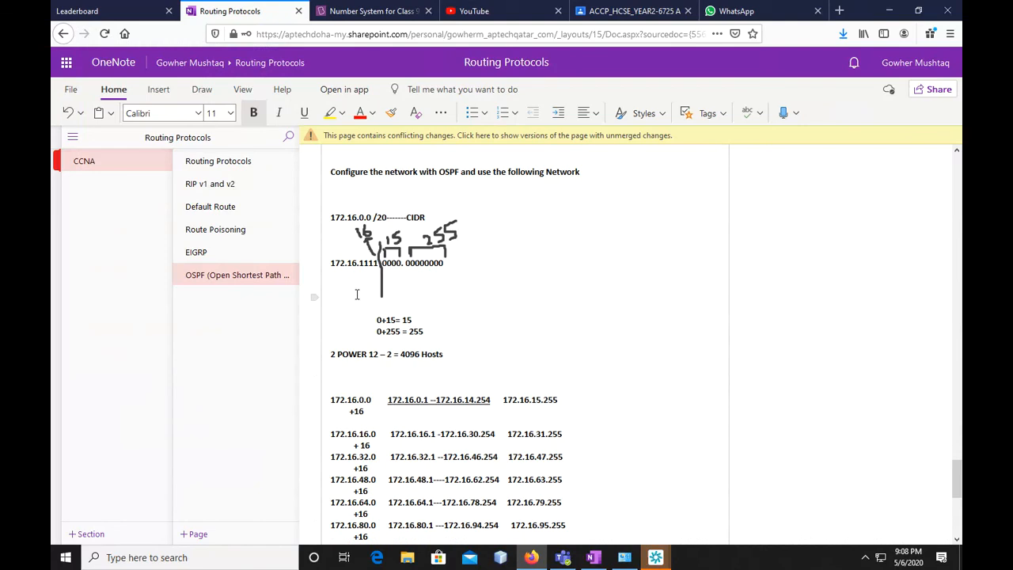
# Try to copy the full subnet list from the 172.16.0.0 row through the 172.16.144.0 row
pyautogui.scroll(-1, 452, 356)
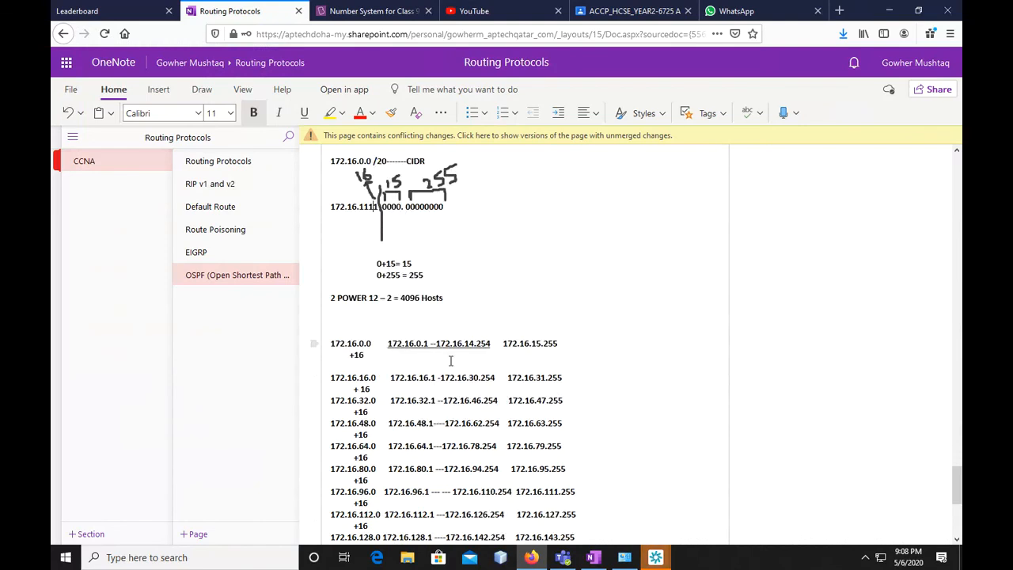
pyautogui.scroll(2, 451, 326)
pyautogui.scroll(2, 451, 327)
pyautogui.scroll(-5, 447, 300)
pyautogui.scroll(-3, 444, 270)
pyautogui.scroll(1, 402, 329)
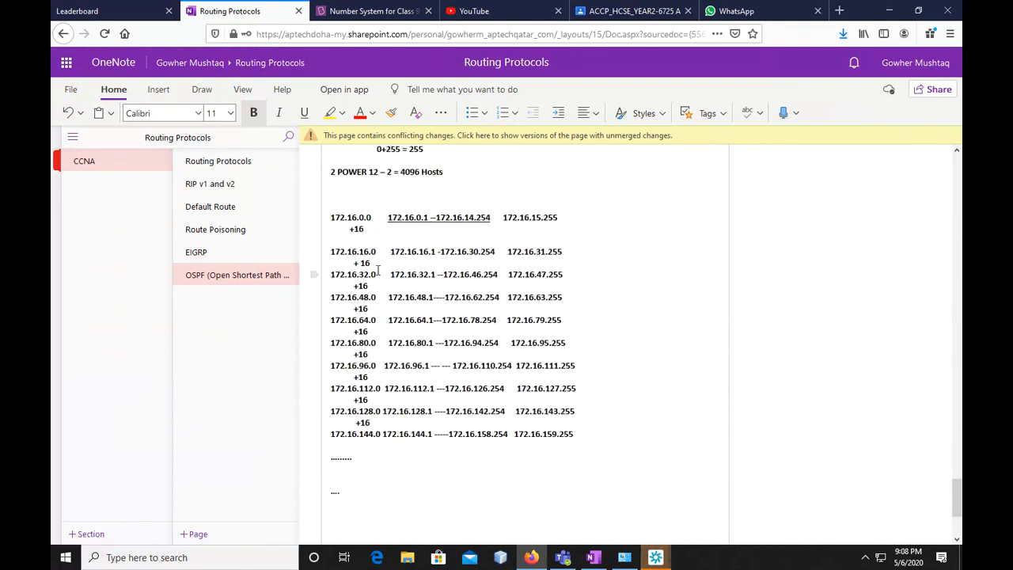
pyautogui.moveTo(372, 246); pyautogui.dragTo(576, 435)
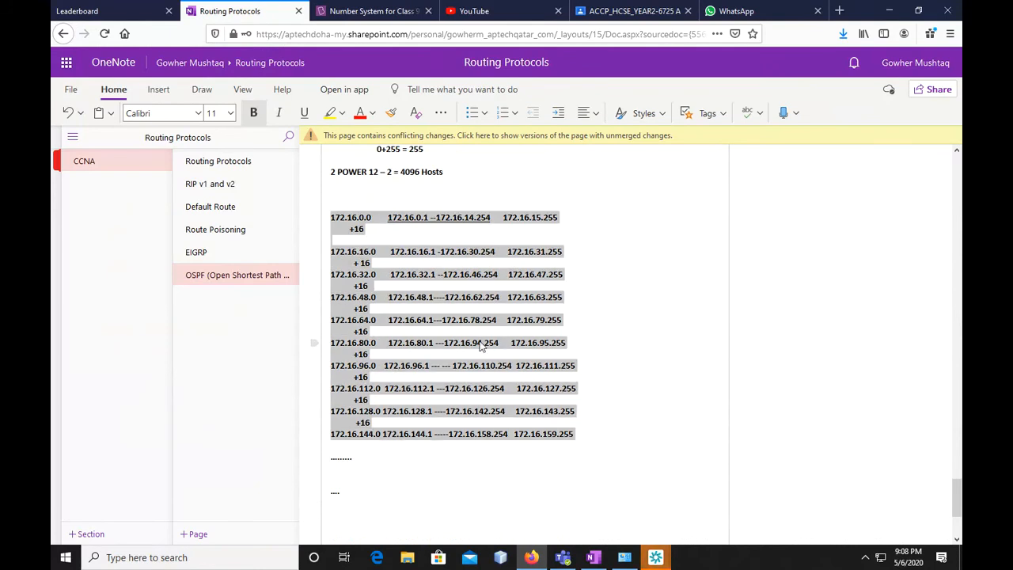
pyautogui.rightClick(481, 346)
pyautogui.click(506, 370)
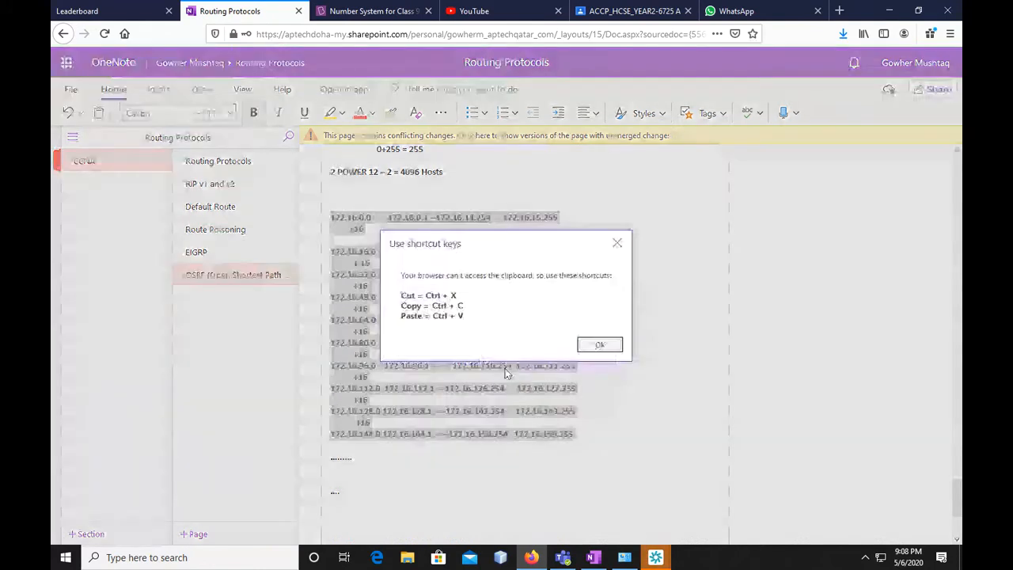
pyautogui.press('Return')
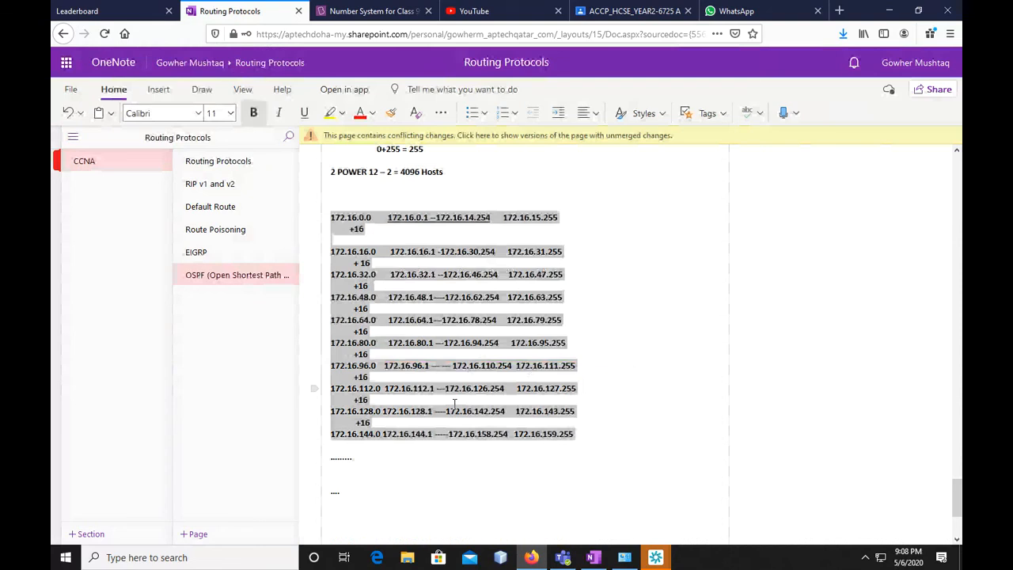
# Switch to the Amazon Chime meeting and save the OSPF_Area0 .pkt attachment from the chat
pyautogui.scroll(3, 454, 404)
pyautogui.scroll(4, 456, 346)
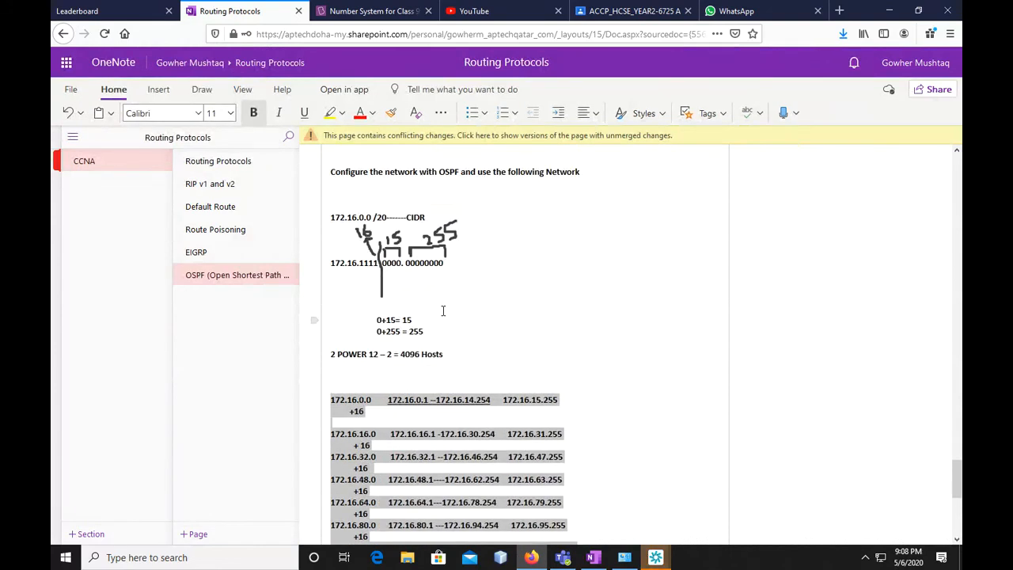
pyautogui.scroll(5, 442, 341)
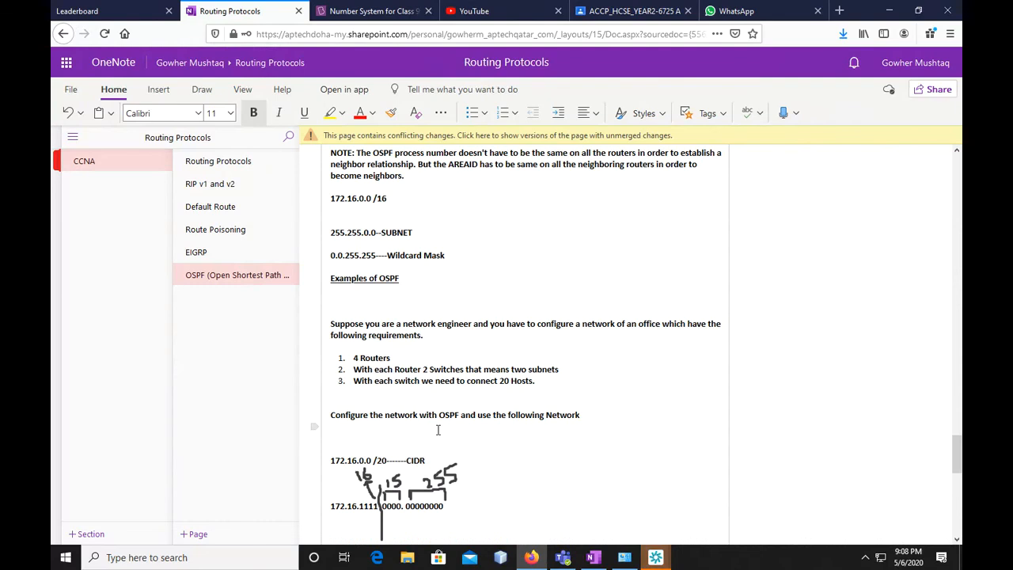
pyautogui.moveTo(655, 557)
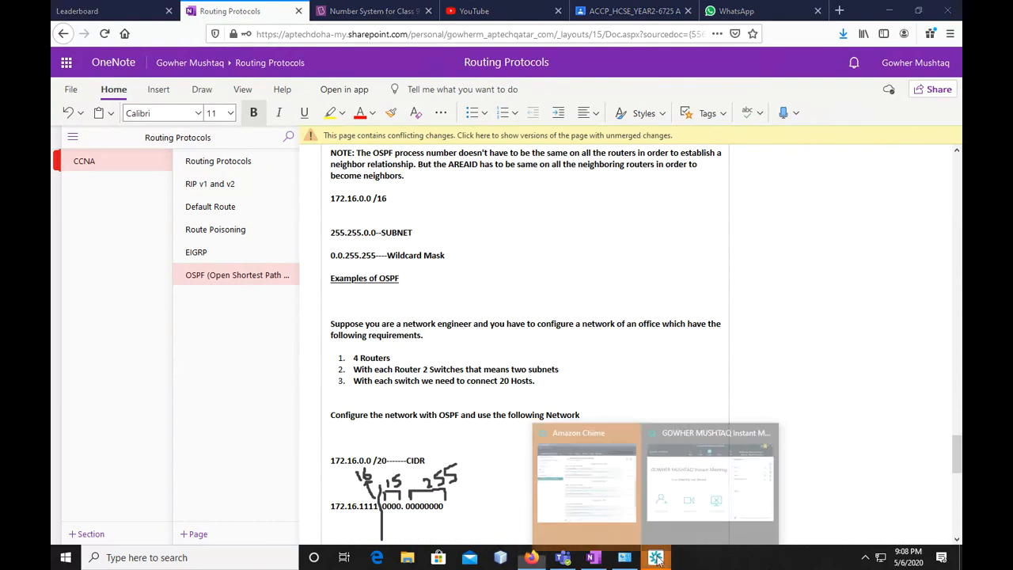
pyautogui.click(687, 488)
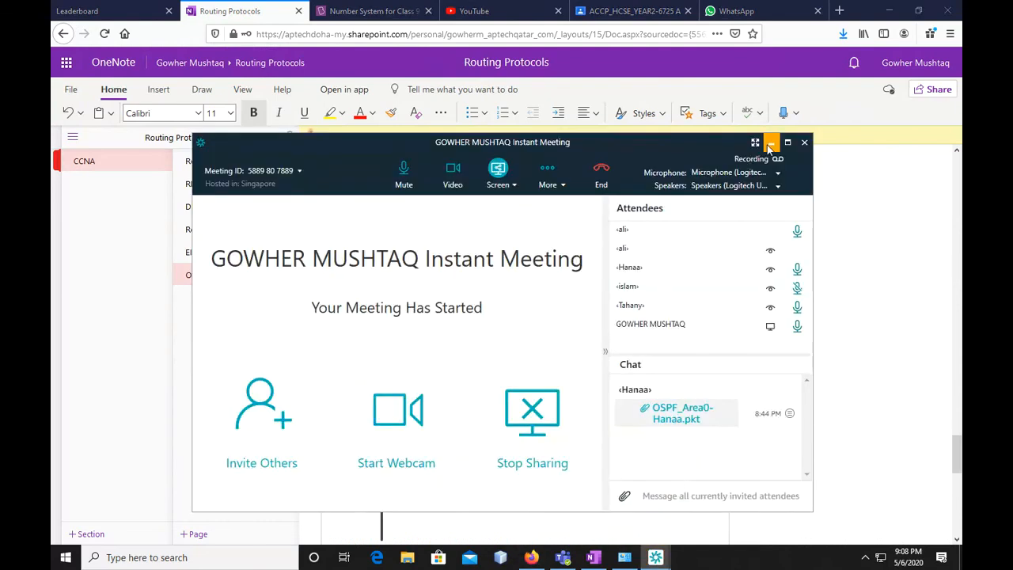
pyautogui.click(688, 411)
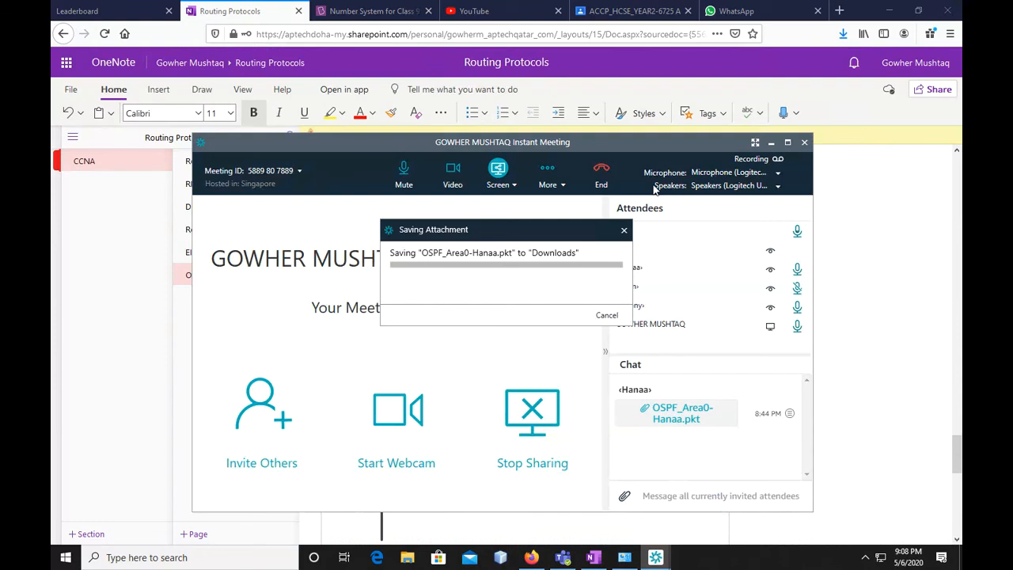
pyautogui.click(771, 145)
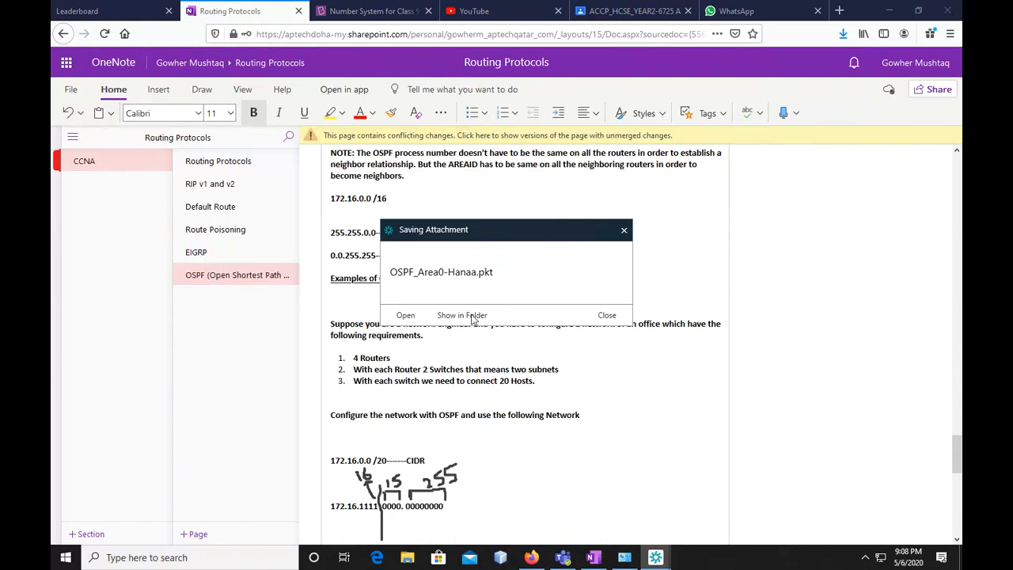
pyautogui.click(607, 315)
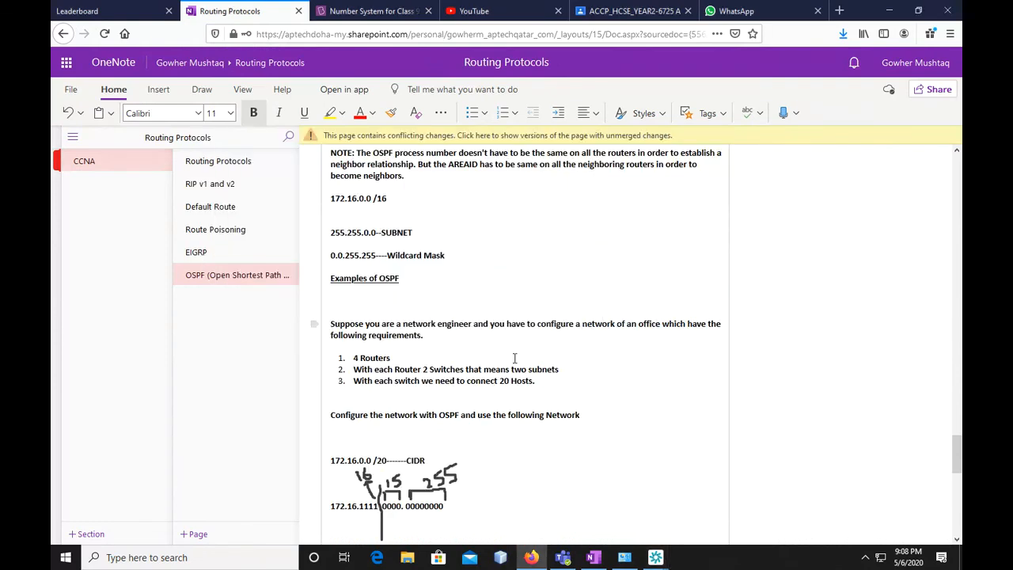
# Switch to Cisco Packet Tracer with an empty logical workspace
pyautogui.scroll(-10, 510, 368)
pyautogui.click(889, 10)
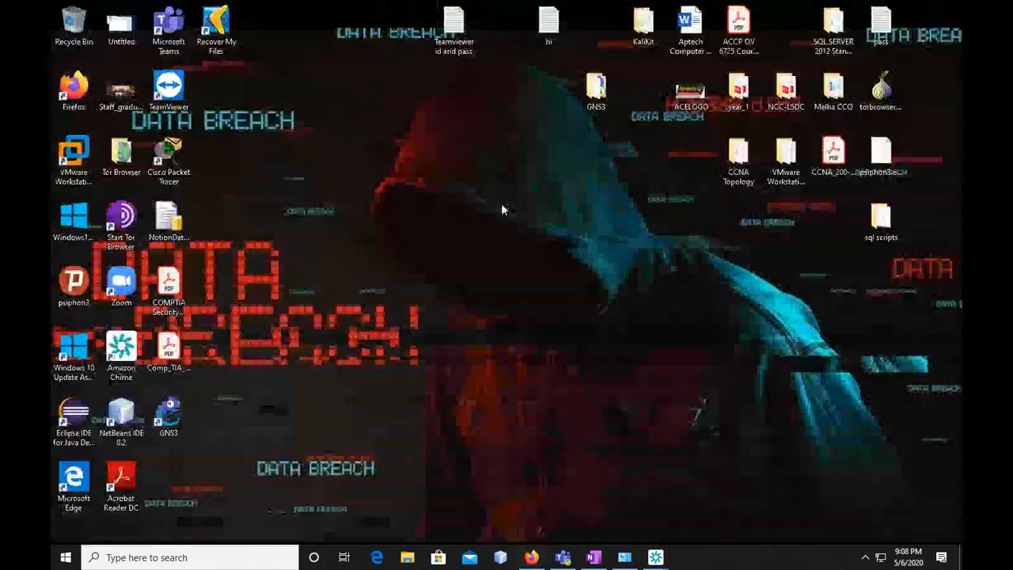
pyautogui.click(219, 557)
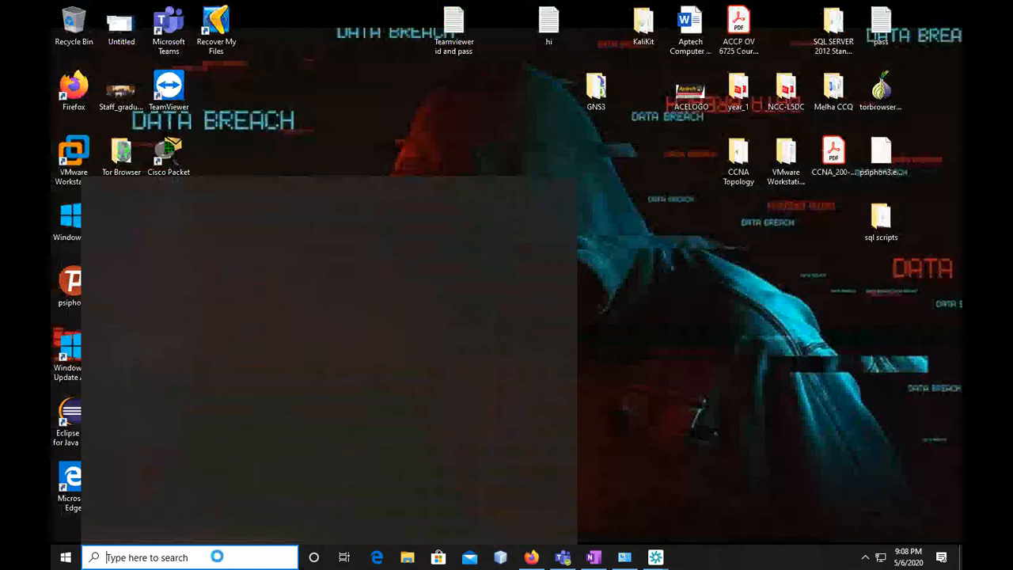
pyautogui.write('Ci')
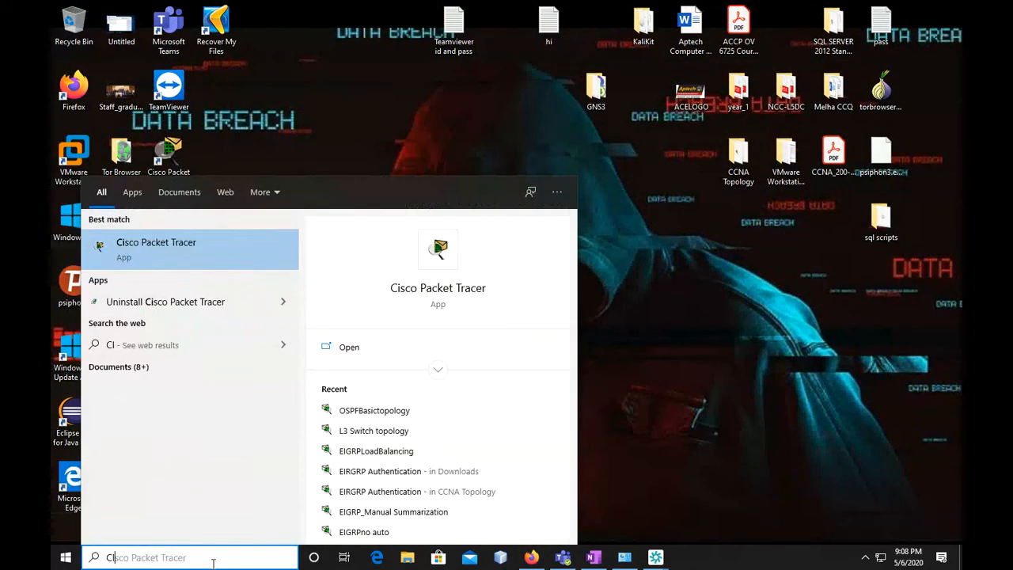
pyautogui.click(269, 250)
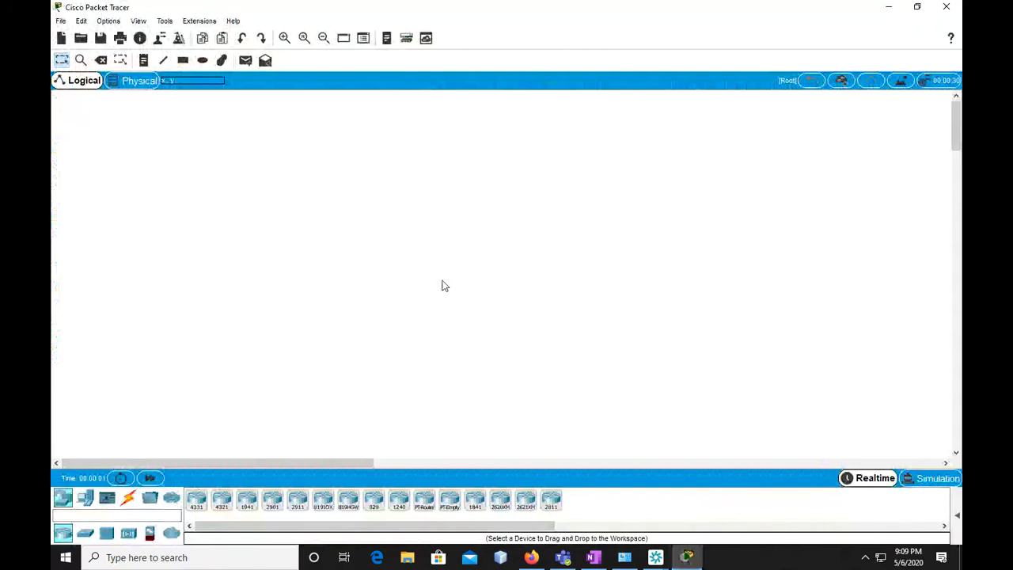
# Place four 4331 routers in the workspace and align them in an evenly spaced horizontal row
pyautogui.moveTo(197, 500)
pyautogui.mouseDown()
pyautogui.moveTo(298, 199)
pyautogui.moveTo(277, 230)
pyautogui.moveTo(197, 501)
pyautogui.moveTo(443, 231)
pyautogui.mouseUp()
pyautogui.moveTo(198, 500); pyautogui.dragTo(627, 224)
pyautogui.moveTo(194, 502); pyautogui.dragTo(768, 212)
pyautogui.moveTo(609, 218); pyautogui.dragTo(607, 215)
pyautogui.moveTo(449, 227); pyautogui.dragTo(443, 224)
pyautogui.moveTo(619, 214); pyautogui.dragTo(605, 216)
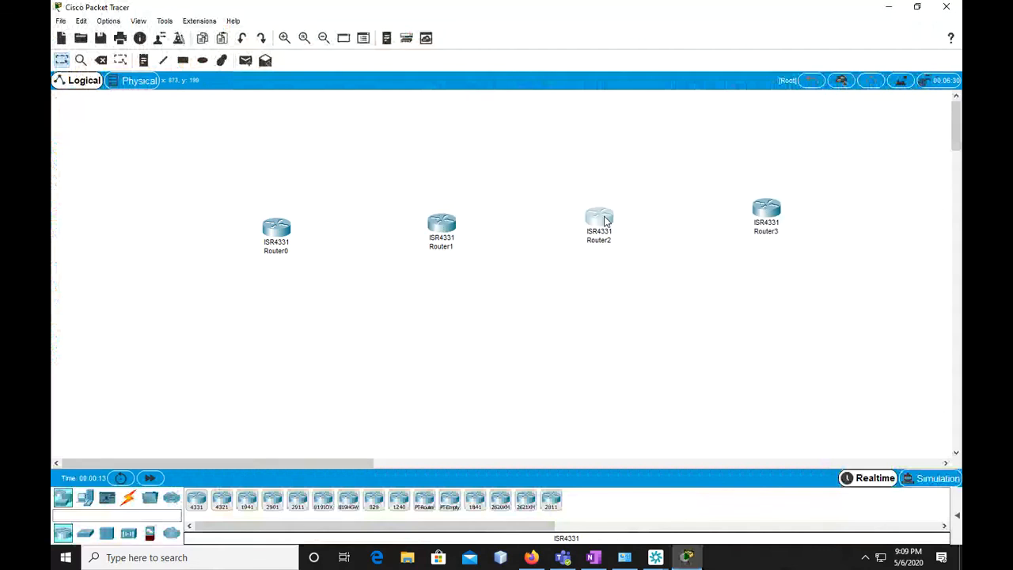
pyautogui.moveTo(283, 233); pyautogui.dragTo(281, 223)
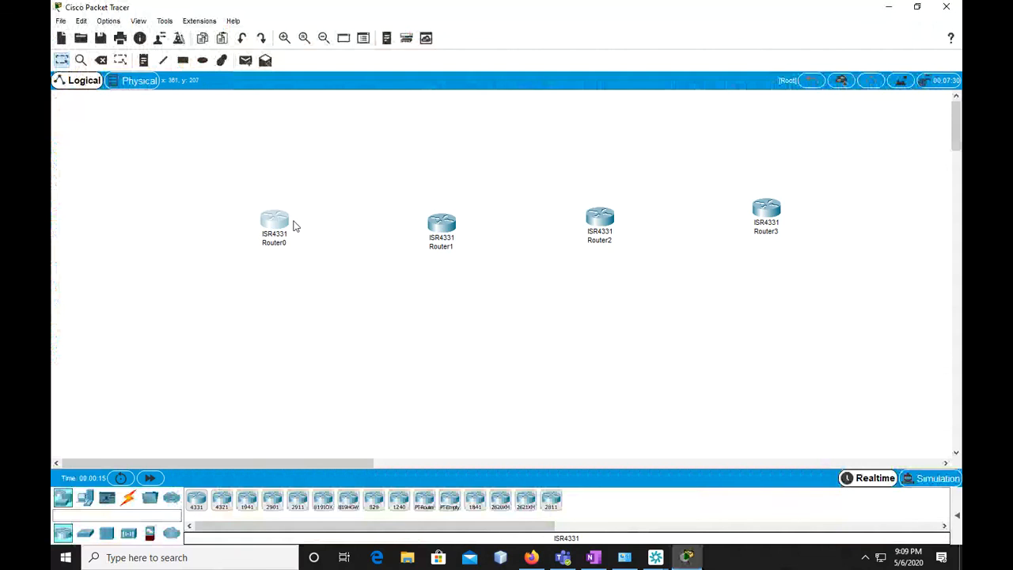
pyautogui.moveTo(434, 228); pyautogui.dragTo(437, 223)
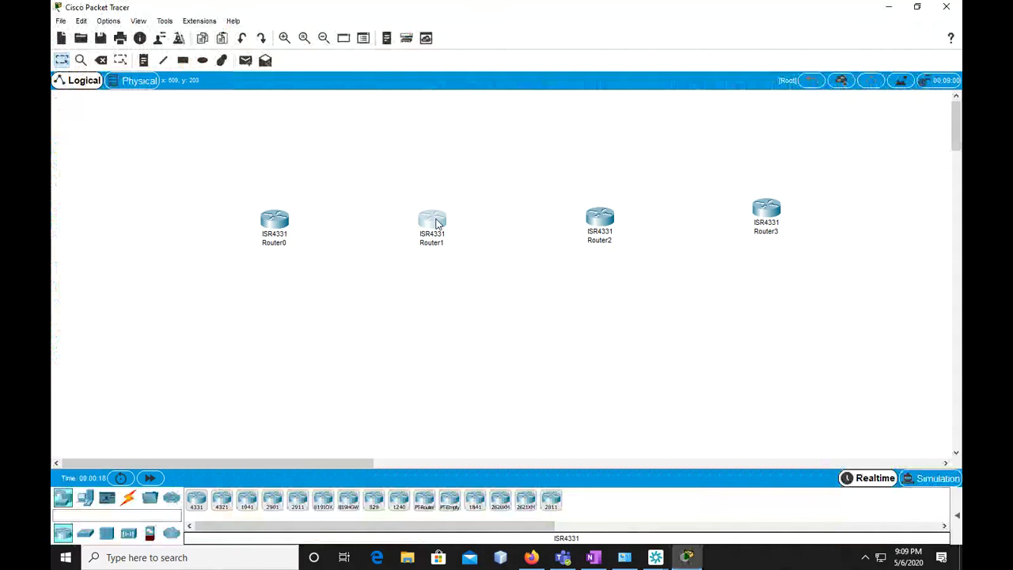
# Place a PC and a 2960 switch to the left of Router0, and a second 2960 switch below Router0
pyautogui.click(85, 498)
pyautogui.moveTo(196, 505); pyautogui.dragTo(100, 226)
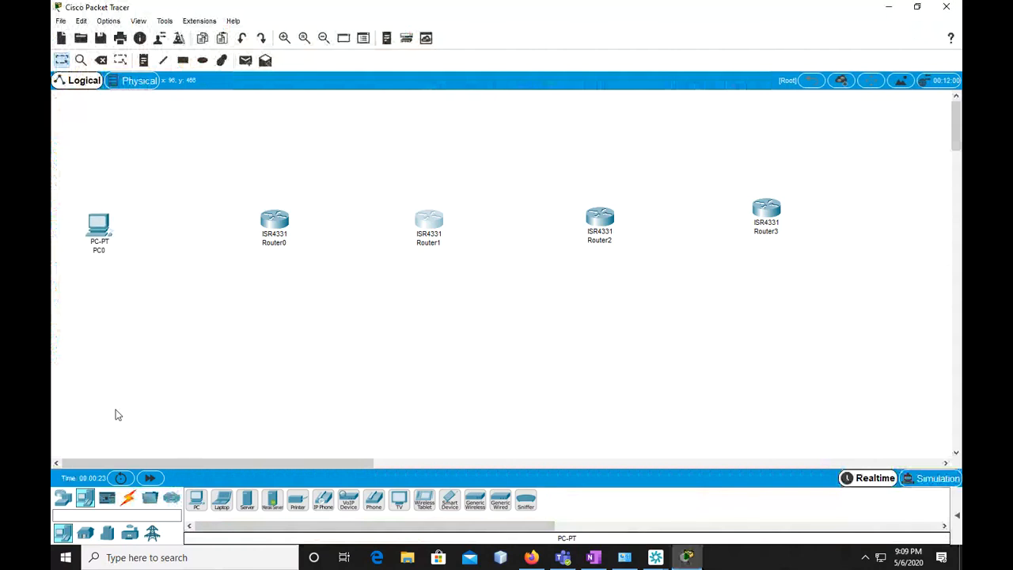
pyautogui.click(63, 497)
pyautogui.moveTo(84, 533); pyautogui.dragTo(182, 241)
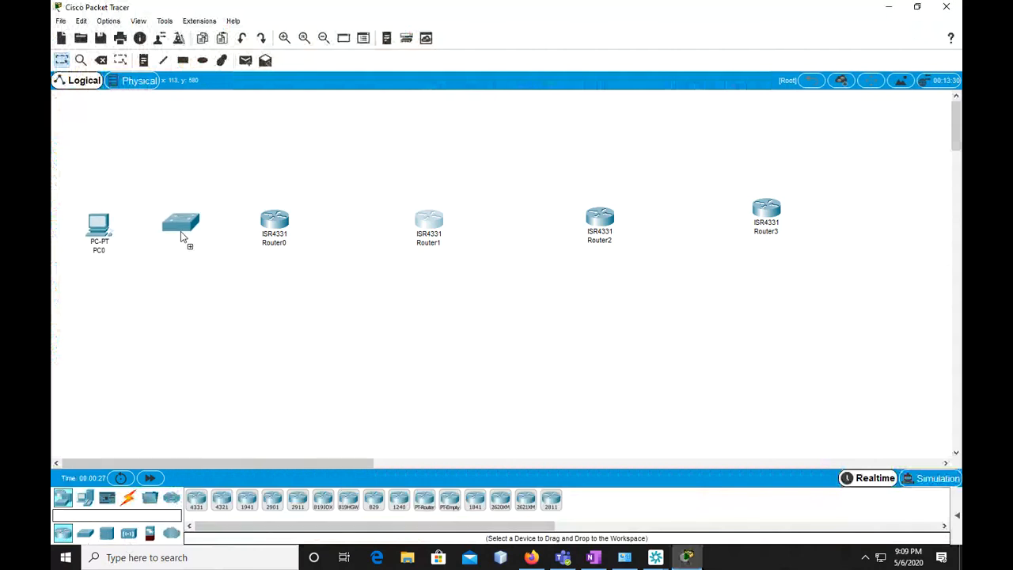
pyautogui.moveTo(85, 533); pyautogui.dragTo(277, 323)
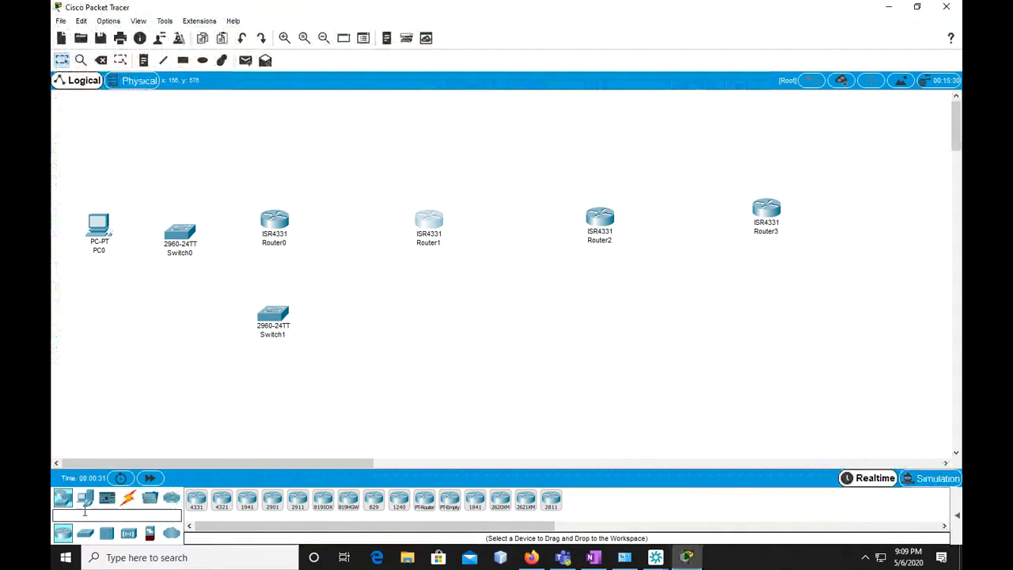
# Add three more 2960 switches and arrange them above Router1, below Router1 and below Router2
pyautogui.moveTo(87, 538); pyautogui.dragTo(428, 324)
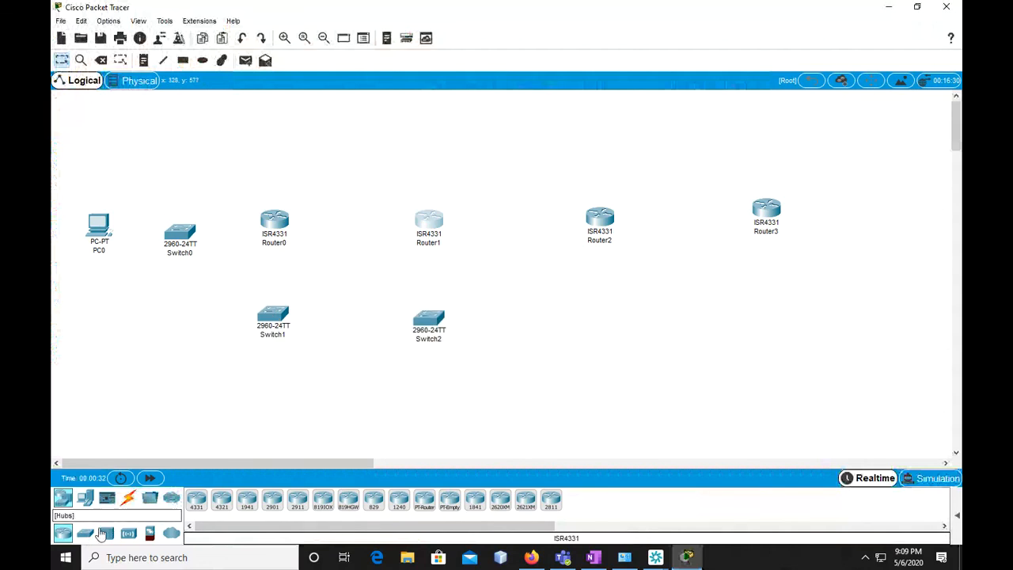
pyautogui.moveTo(93, 532); pyautogui.dragTo(406, 324)
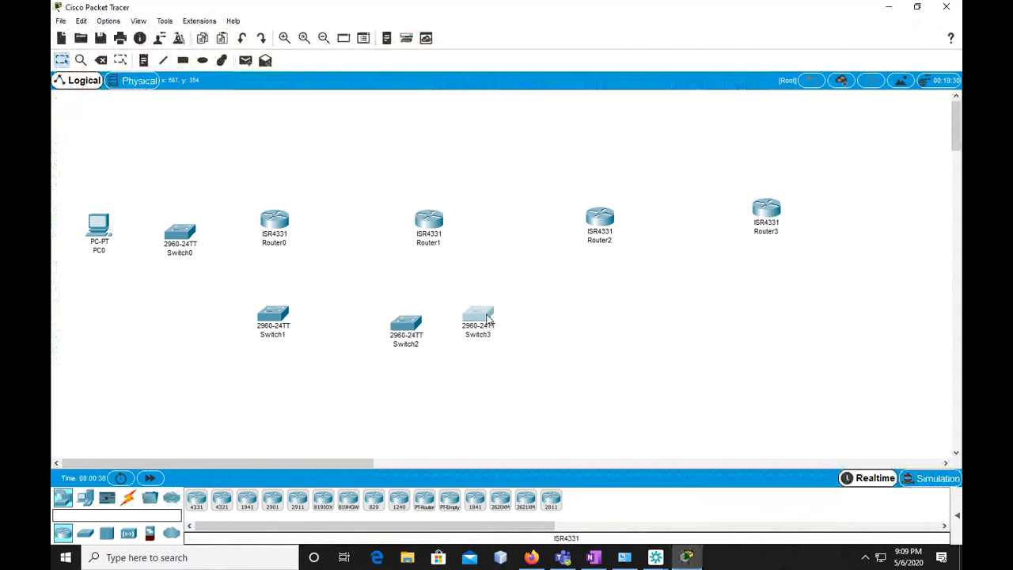
pyautogui.moveTo(85, 533); pyautogui.dragTo(573, 337)
pyautogui.moveTo(406, 320); pyautogui.dragTo(417, 121)
pyautogui.moveTo(481, 315); pyautogui.dragTo(439, 313)
pyautogui.moveTo(560, 329); pyautogui.dragTo(607, 314)
pyautogui.moveTo(417, 119); pyautogui.dragTo(423, 148)
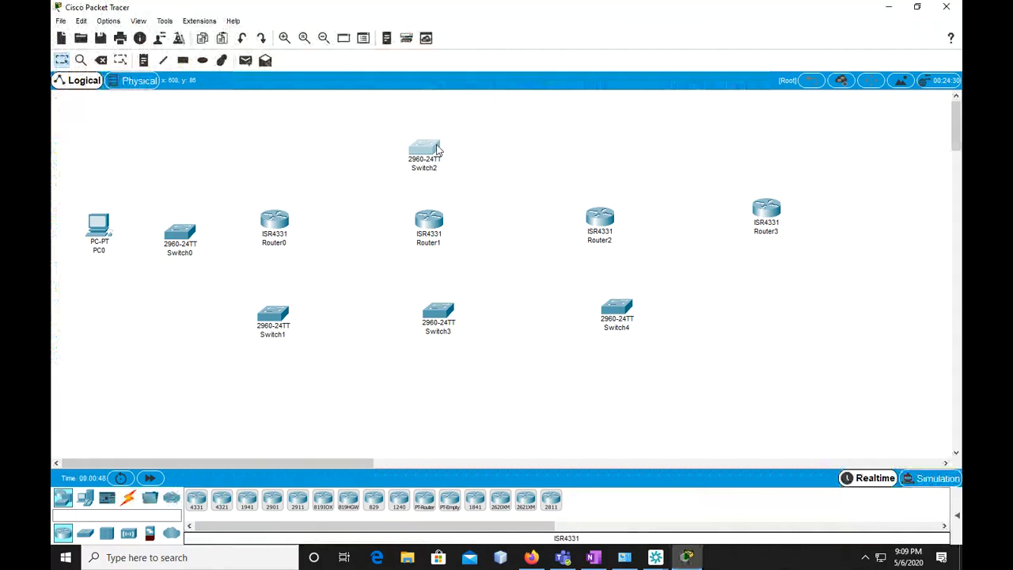
# Add 2960 switches above Router2, below Router3 and to the right of Router3, and align the switch below Router2
pyautogui.moveTo(85, 532); pyautogui.dragTo(590, 163)
pyautogui.click(570, 163)
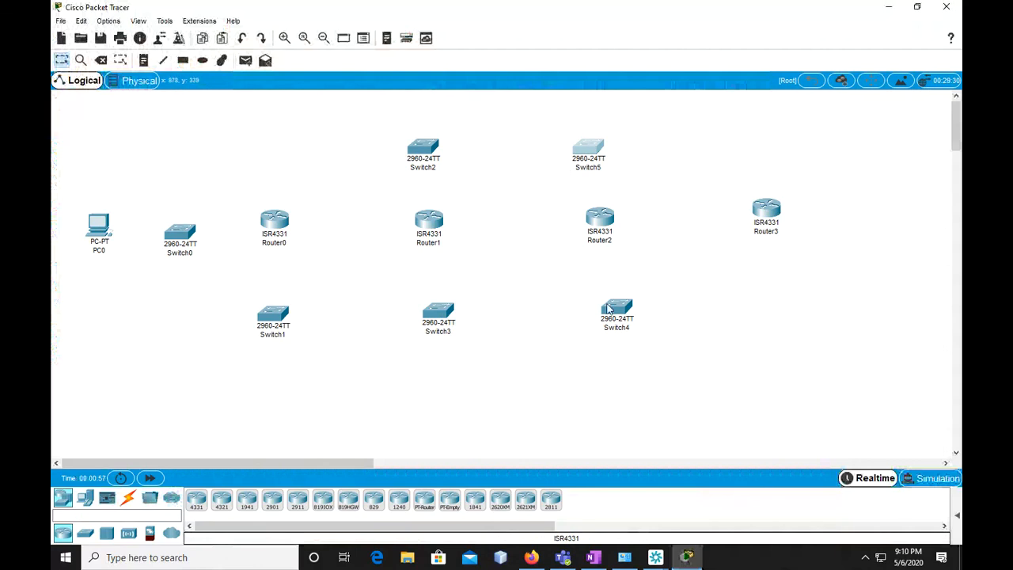
pyautogui.moveTo(611, 242)
pyautogui.moveTo(617, 311); pyautogui.dragTo(609, 311)
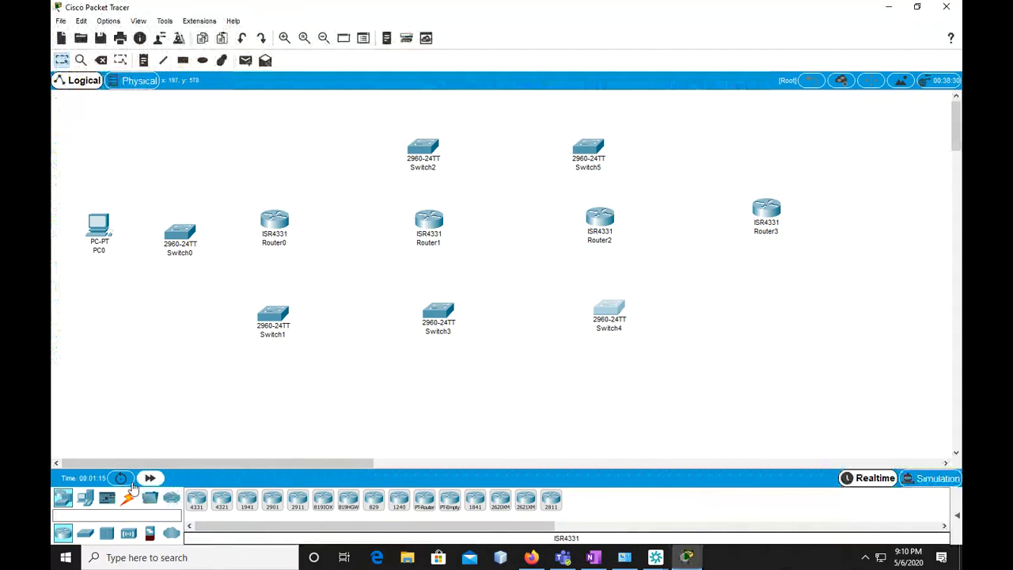
pyautogui.moveTo(86, 534); pyautogui.dragTo(780, 314)
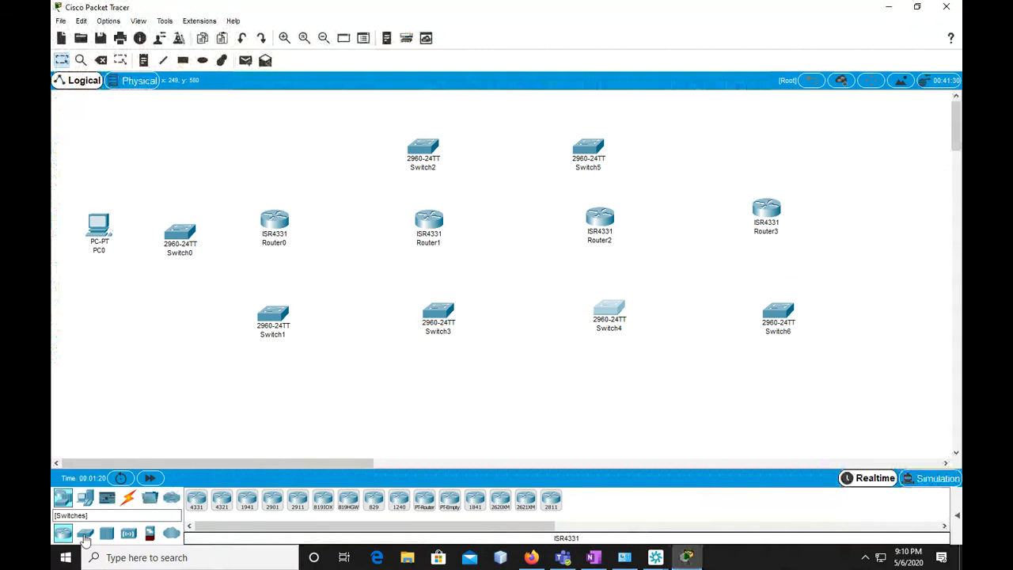
pyautogui.click(85, 533)
pyautogui.moveTo(196, 500); pyautogui.dragTo(860, 216)
# Connect PC0 to Switch0 and Switch0 to Router0 using automatically chosen connection types
pyautogui.click(127, 500)
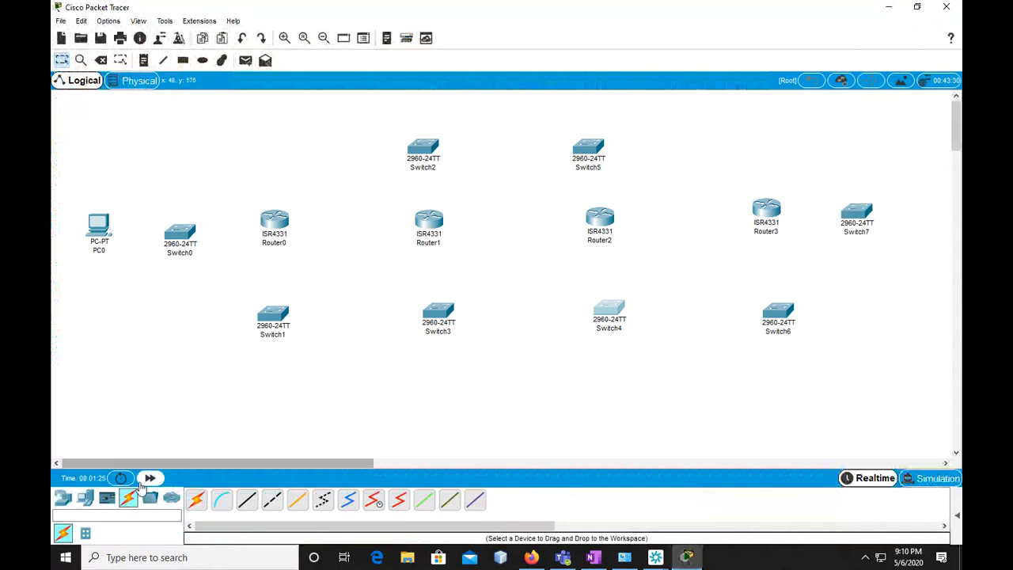
pyautogui.click(200, 500)
pyautogui.click(98, 225)
pyautogui.click(180, 231)
pyautogui.click(197, 499)
pyautogui.click(180, 231)
pyautogui.click(273, 222)
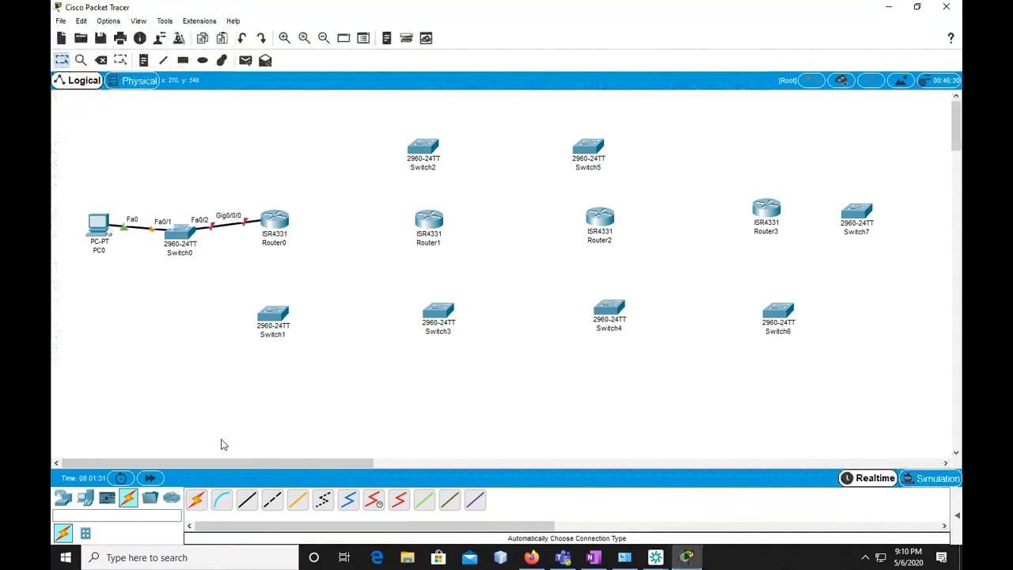
# Connect Switch1 to Router0, and Switch3 and Switch2 to Router1, with automatic connections
pyautogui.click(197, 499)
pyautogui.click(273, 316)
pyautogui.click(277, 227)
pyautogui.click(197, 500)
pyautogui.click(438, 316)
pyautogui.click(429, 223)
pyautogui.click(197, 500)
pyautogui.click(429, 222)
pyautogui.click(437, 158)
# Connect Switch4 and Switch5 to Router2 with automatic connections
pyautogui.click(196, 499)
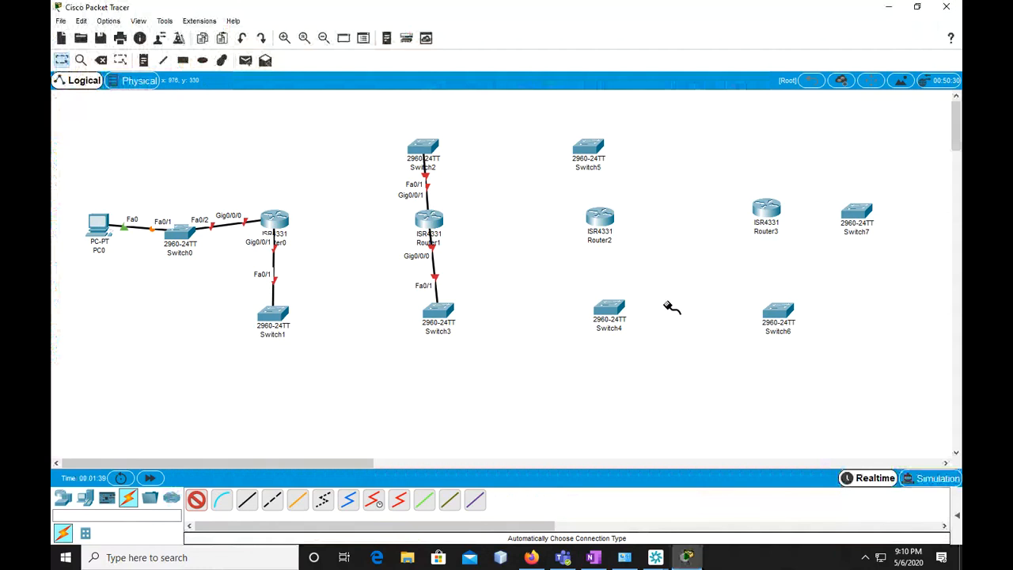
pyautogui.click(622, 318)
pyautogui.click(601, 222)
pyautogui.click(197, 500)
pyautogui.click(600, 222)
pyautogui.click(589, 147)
# Connect Switch6 and Switch7 to Router3 with automatic connections
pyautogui.click(197, 499)
pyautogui.click(780, 311)
pyautogui.click(768, 216)
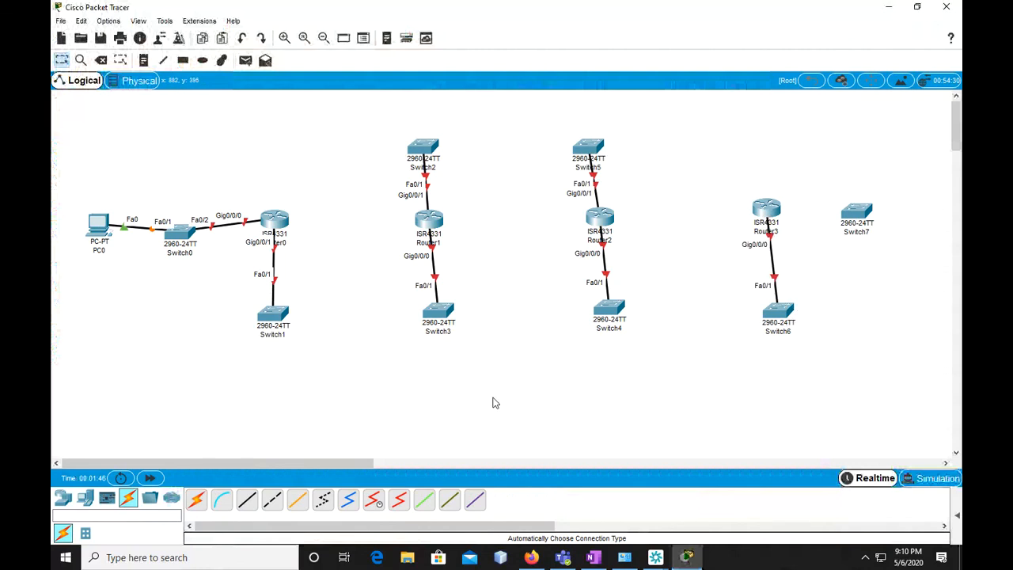
pyautogui.click(196, 499)
pyautogui.click(865, 216)
pyautogui.click(768, 209)
# Connect Switch7 to Router3 with an automatically chosen connection type
pyautogui.click(198, 500)
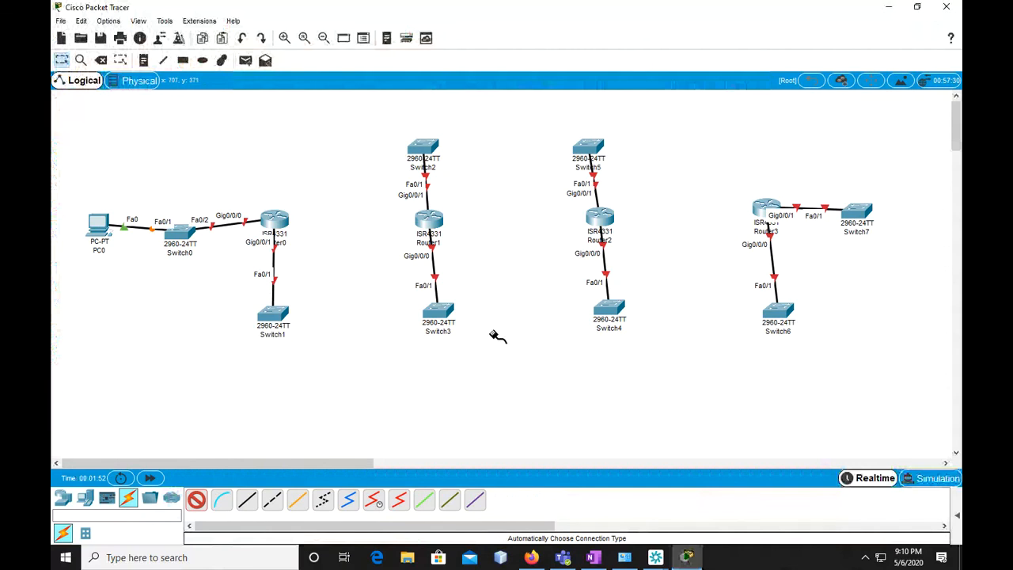
# Place one PC above Switch2 and another above Switch5, and connect PC1 to Switch2 automatically
pyautogui.click(63, 498)
pyautogui.moveTo(85, 504); pyautogui.dragTo(426, 111)
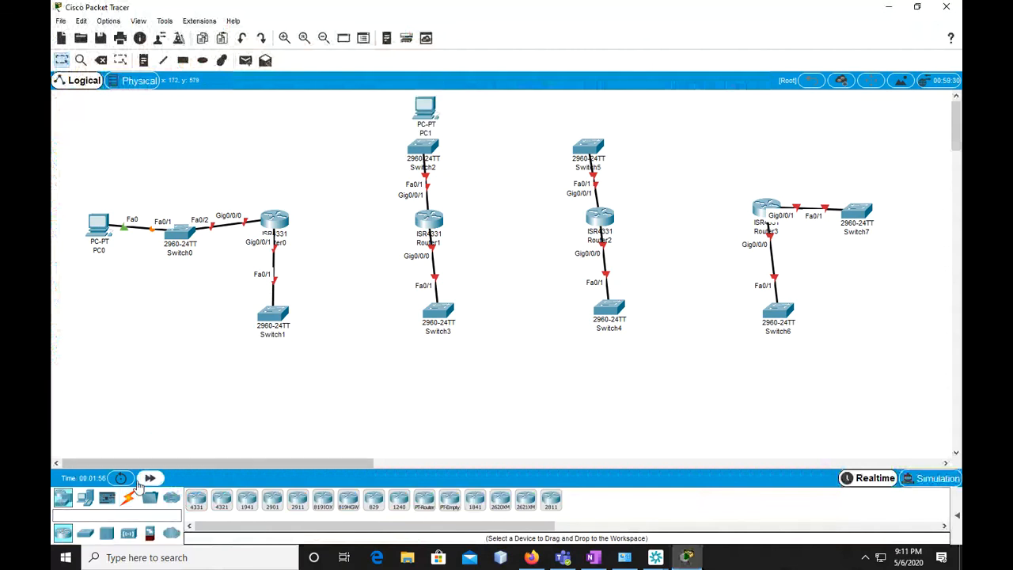
pyautogui.moveTo(86, 503); pyautogui.dragTo(583, 107)
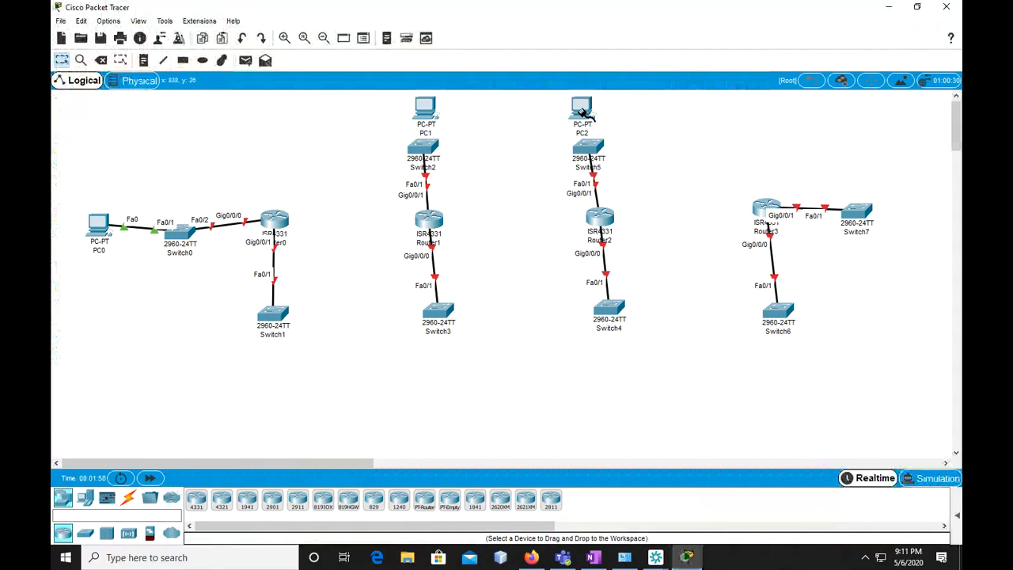
pyautogui.keyDown('alt'); pyautogui.click(432, 147); pyautogui.keyUp('alt')
pyautogui.keyDown('alt'); pyautogui.click(429, 113); pyautogui.keyUp('alt')
# Place PCs below Switch1, Switch3, Switch4 and Switch6 and one beside Switch7, aligning them with their switches
pyautogui.click(84, 499)
pyautogui.moveTo(196, 499); pyautogui.dragTo(275, 388)
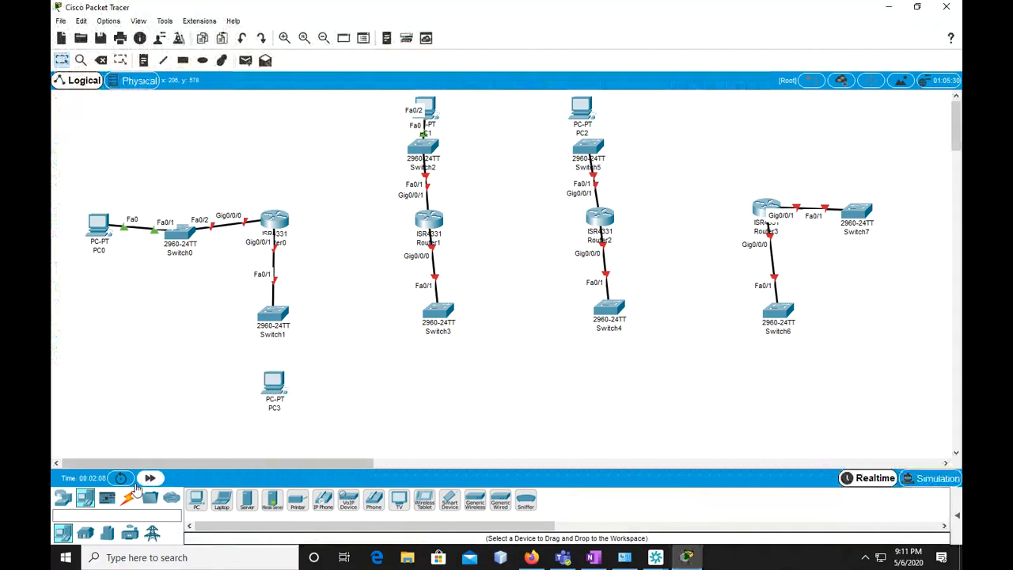
pyautogui.moveTo(196, 501); pyautogui.dragTo(458, 395)
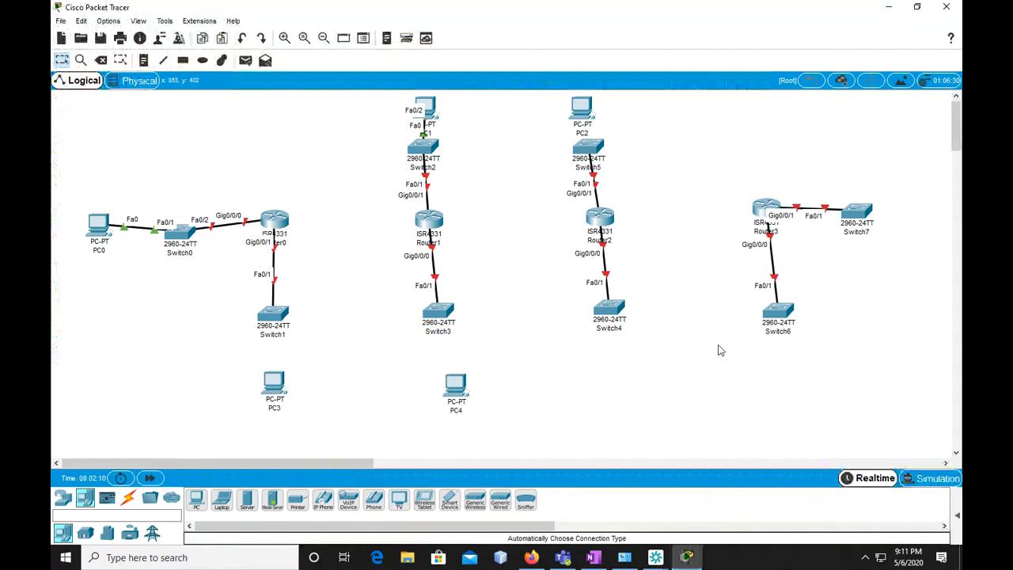
pyautogui.moveTo(196, 499); pyautogui.dragTo(614, 392)
pyautogui.moveTo(196, 500); pyautogui.dragTo(790, 386)
pyautogui.moveTo(613, 389); pyautogui.dragTo(613, 386)
pyautogui.moveTo(455, 386); pyautogui.dragTo(441, 380)
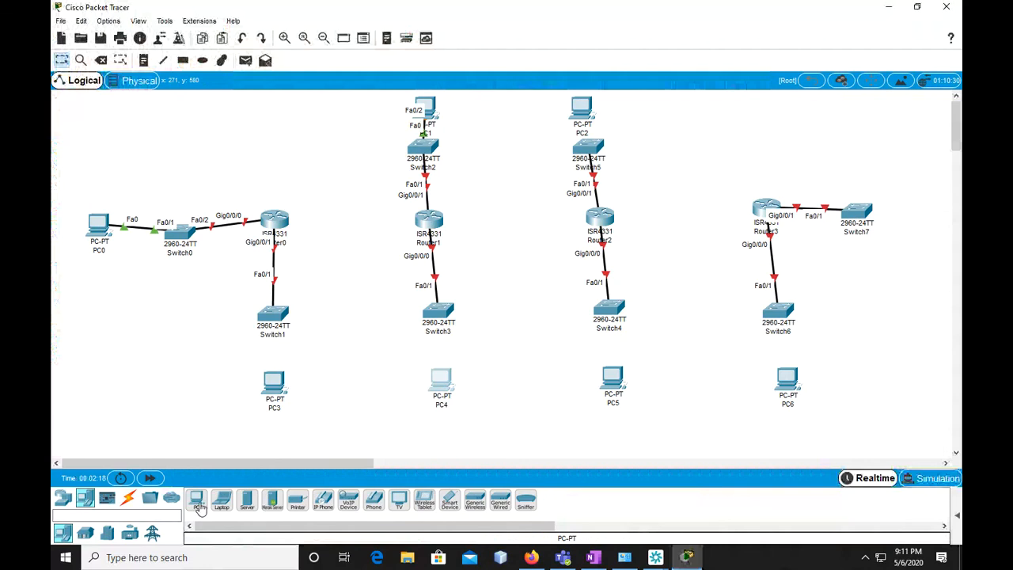
pyautogui.moveTo(202, 506); pyautogui.dragTo(928, 215)
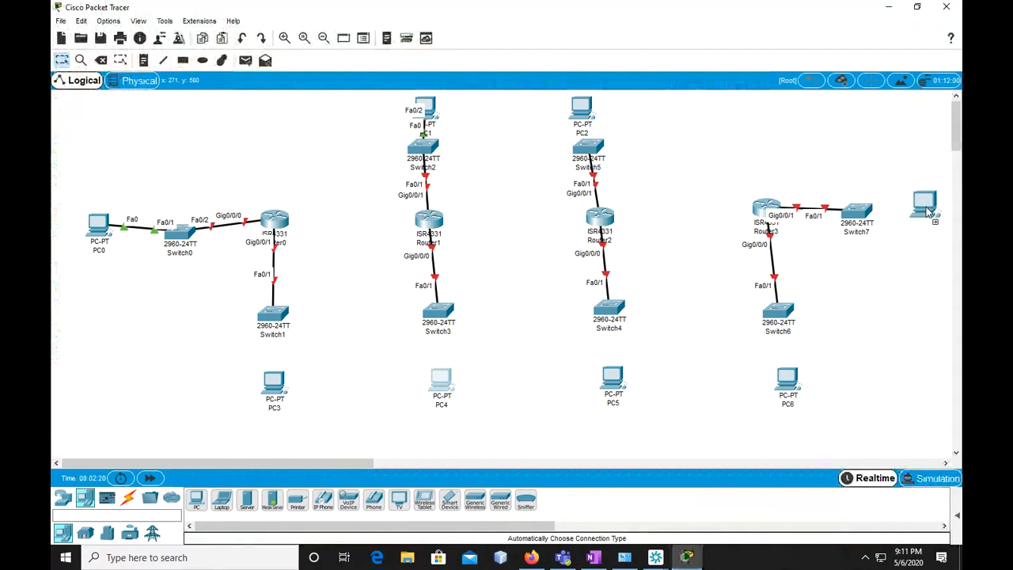
# Connect PC3 to Switch1, PC4 to Switch3, PC5 to Switch4 and PC6 to Switch6 with automatic connections
pyautogui.click(128, 497)
pyautogui.click(197, 498)
pyautogui.click(279, 321)
pyautogui.click(274, 388)
pyautogui.click(196, 499)
pyautogui.click(437, 315)
pyautogui.click(196, 499)
pyautogui.click(619, 318)
pyautogui.click(616, 381)
pyautogui.click(196, 499)
pyautogui.click(788, 380)
pyautogui.click(779, 315)
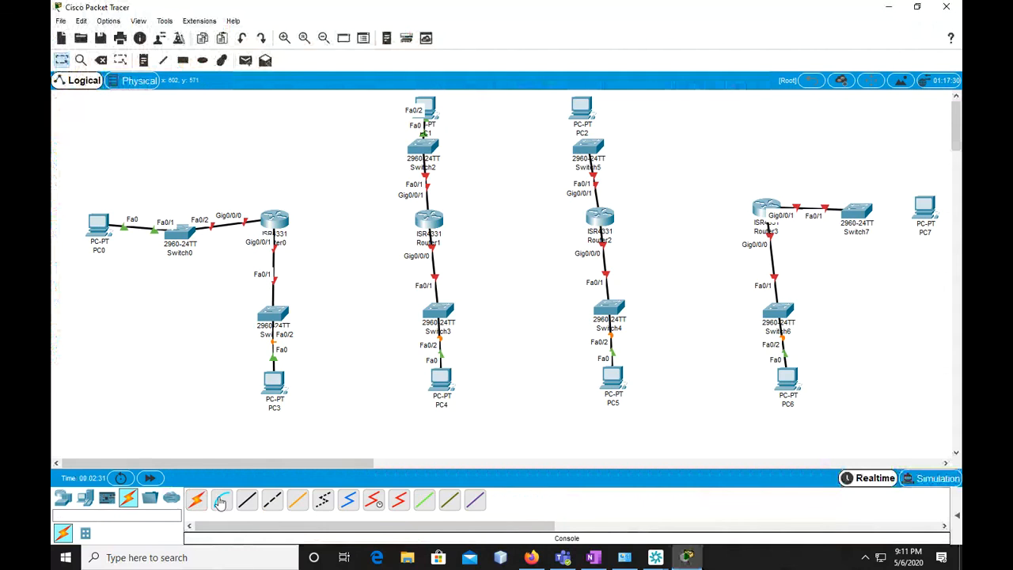
pyautogui.click(196, 499)
pyautogui.click(757, 210)
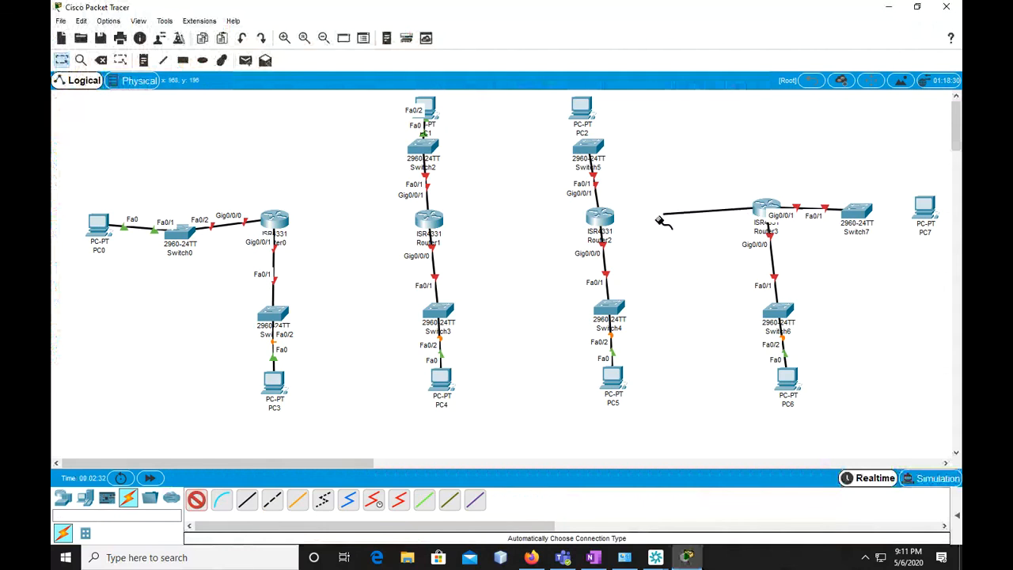
pyautogui.click(599, 218)
pyautogui.click(572, 293)
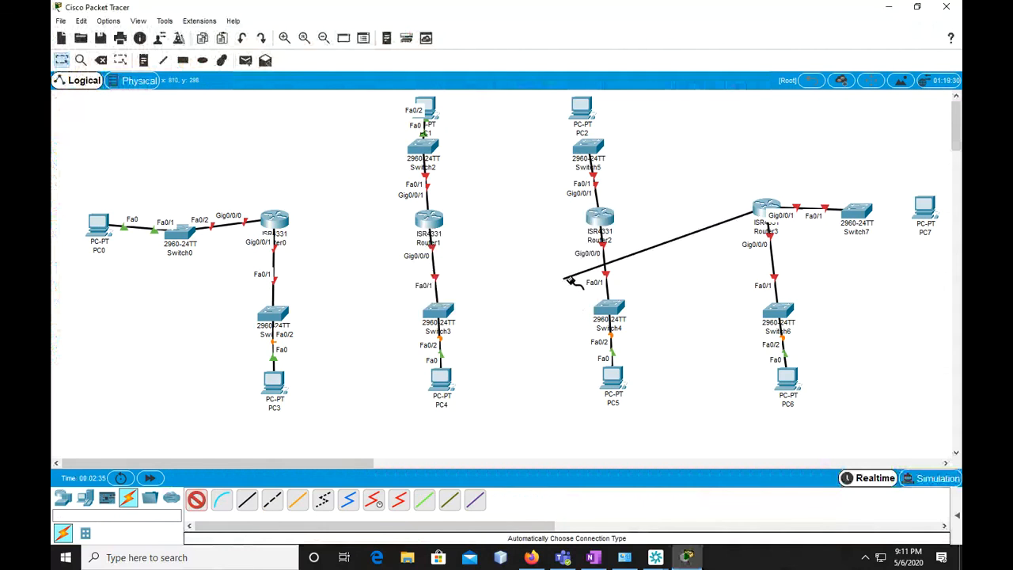
pyautogui.click(195, 504)
# Power off Router0, install NIM-2T modules in both expansion slots, and power it back on
pyautogui.click(61, 501)
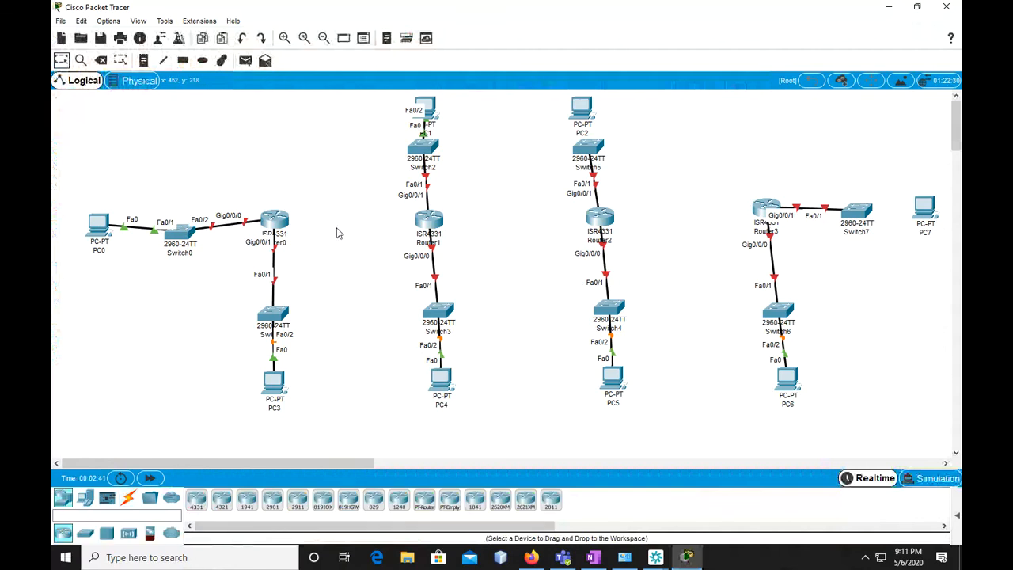
pyautogui.click(280, 224)
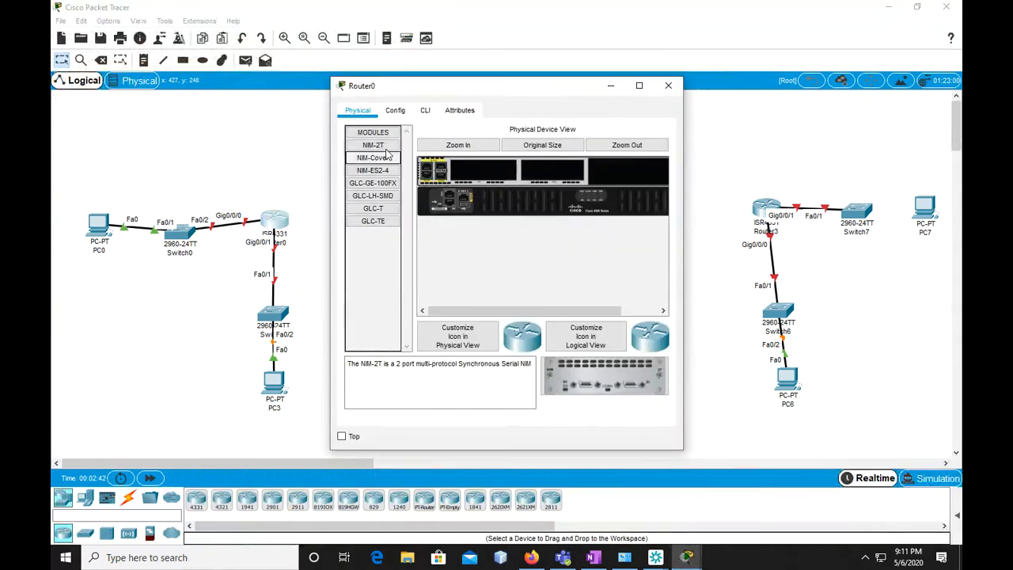
pyautogui.moveTo(585, 309)
pyautogui.mouseDown()
pyautogui.moveTo(610, 313)
pyautogui.moveTo(571, 313)
pyautogui.mouseUp()
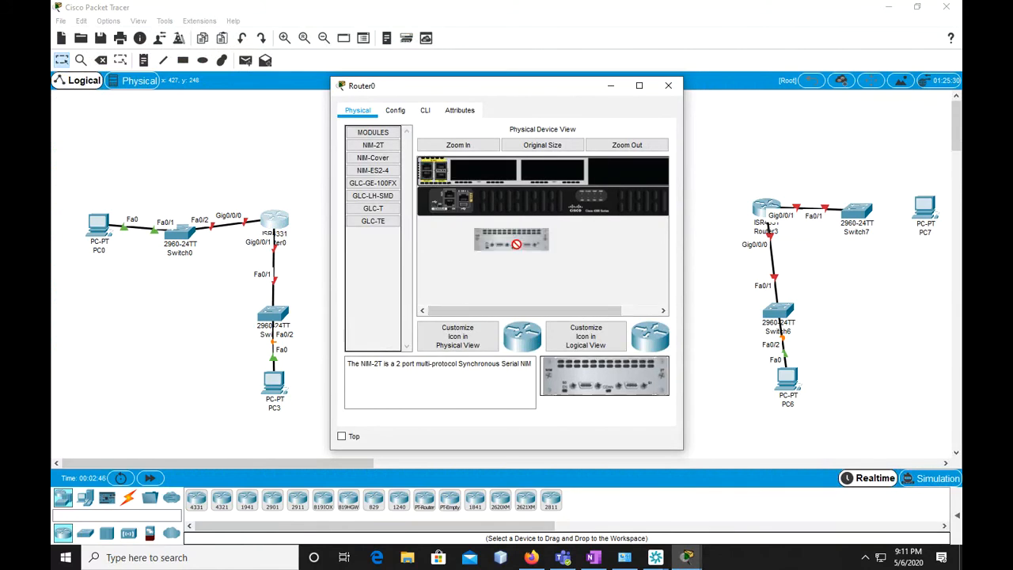
pyautogui.moveTo(595, 356); pyautogui.dragTo(551, 172)
pyautogui.moveTo(567, 310); pyautogui.dragTo(633, 307)
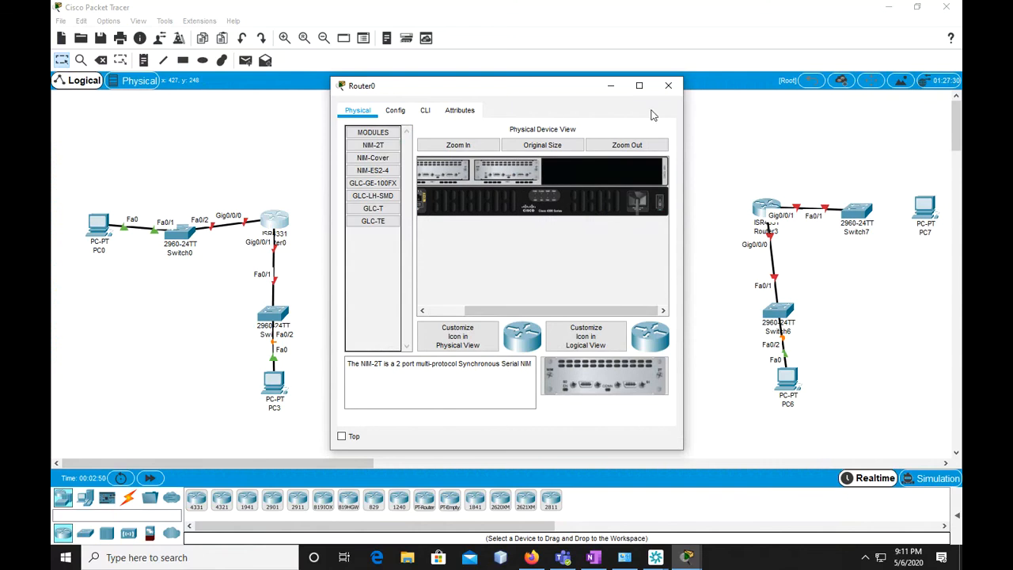
pyautogui.click(668, 87)
# Power off Router1, install a NIM-2T module in its first expansion slot, and power it back on
pyautogui.click(431, 225)
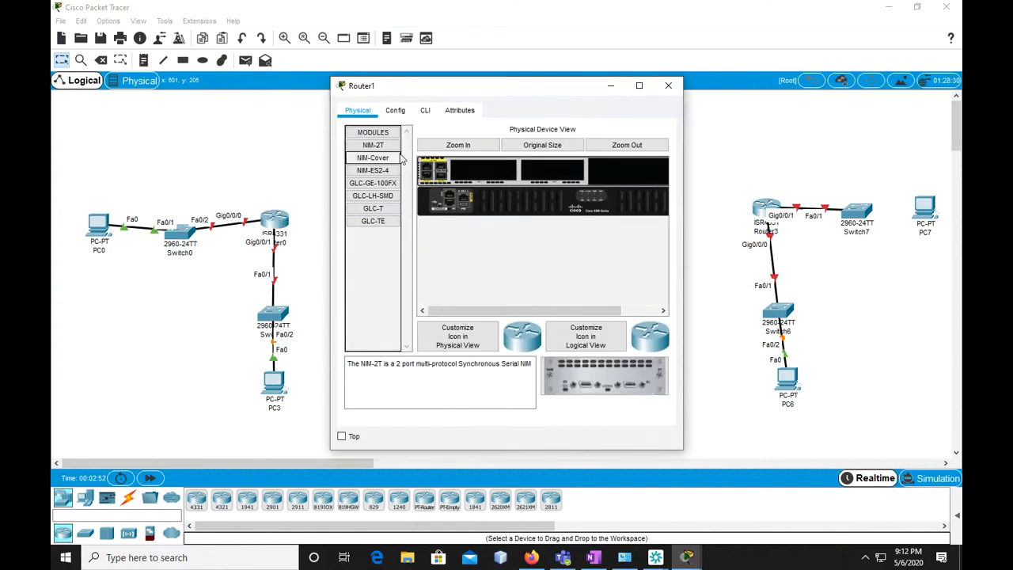
pyautogui.moveTo(524, 311); pyautogui.dragTo(582, 310)
pyautogui.moveTo(594, 380); pyautogui.dragTo(487, 176)
pyautogui.moveTo(578, 315); pyautogui.dragTo(670, 269)
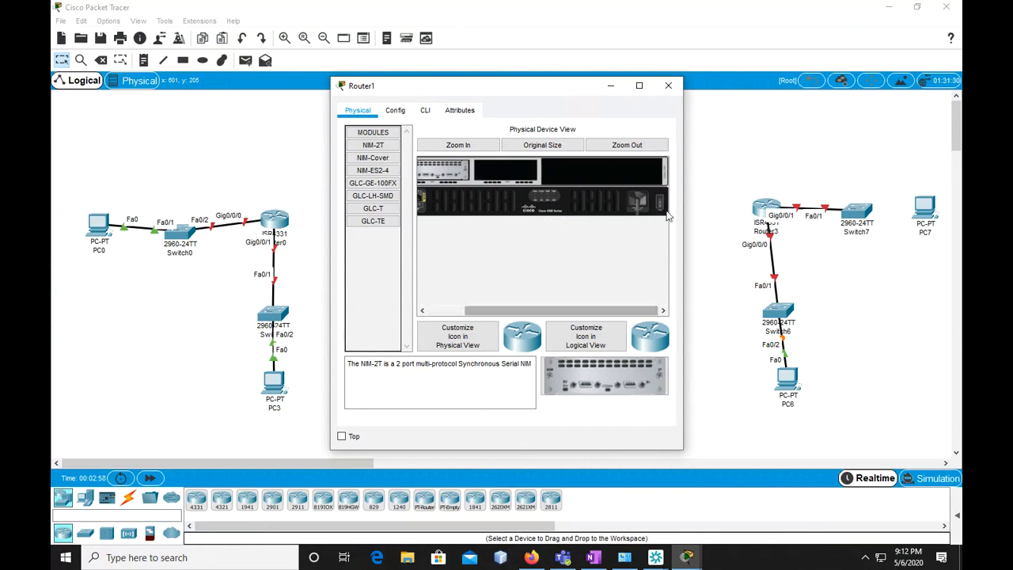
pyautogui.click(668, 86)
# Power off Router2, install NIM-2T modules in both expansion slots, and power it back on
pyautogui.click(429, 220)
pyautogui.moveTo(533, 311); pyautogui.dragTo(670, 211)
pyautogui.moveTo(625, 310); pyautogui.dragTo(588, 310)
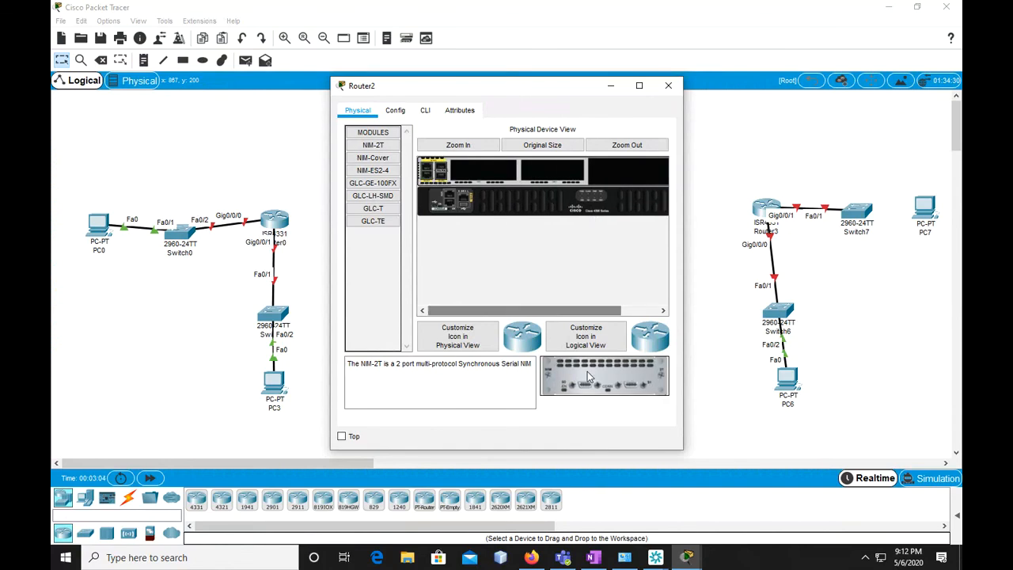
pyautogui.moveTo(488, 181); pyautogui.dragTo(556, 174)
pyautogui.moveTo(590, 310); pyautogui.dragTo(672, 151)
pyautogui.click(669, 86)
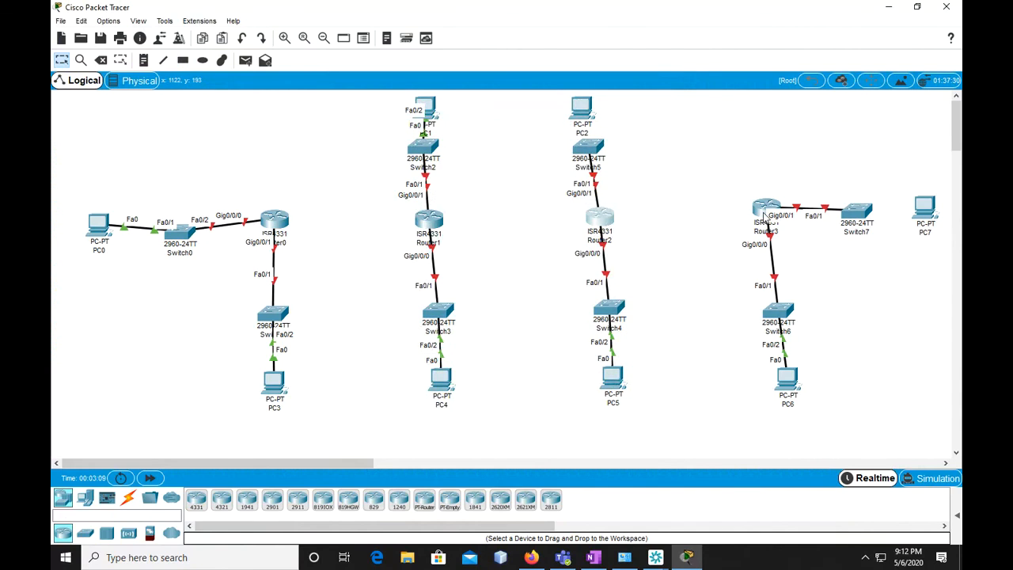
# Power off Router3, install NIM-2T modules in both expansion slots, and power it back on
pyautogui.click(762, 207)
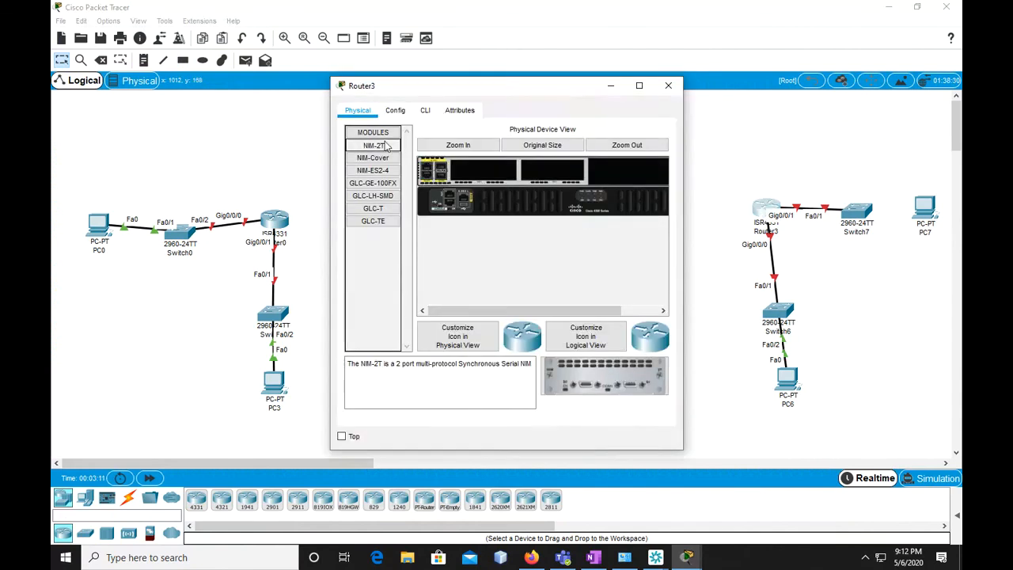
pyautogui.moveTo(546, 311); pyautogui.dragTo(668, 283)
pyautogui.moveTo(613, 312); pyautogui.dragTo(574, 312)
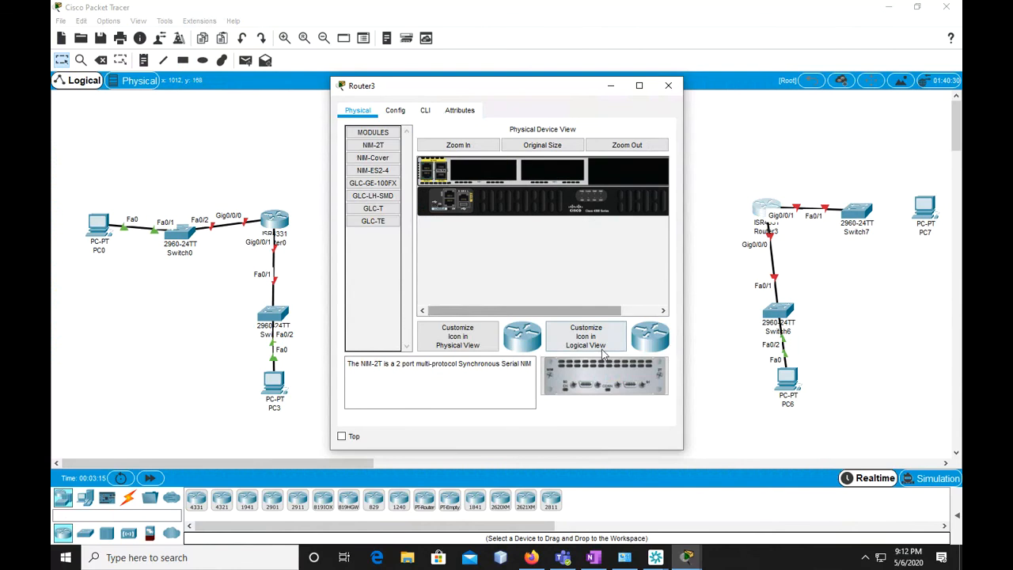
pyautogui.moveTo(619, 378); pyautogui.dragTo(552, 173)
pyautogui.moveTo(584, 310); pyautogui.dragTo(631, 309)
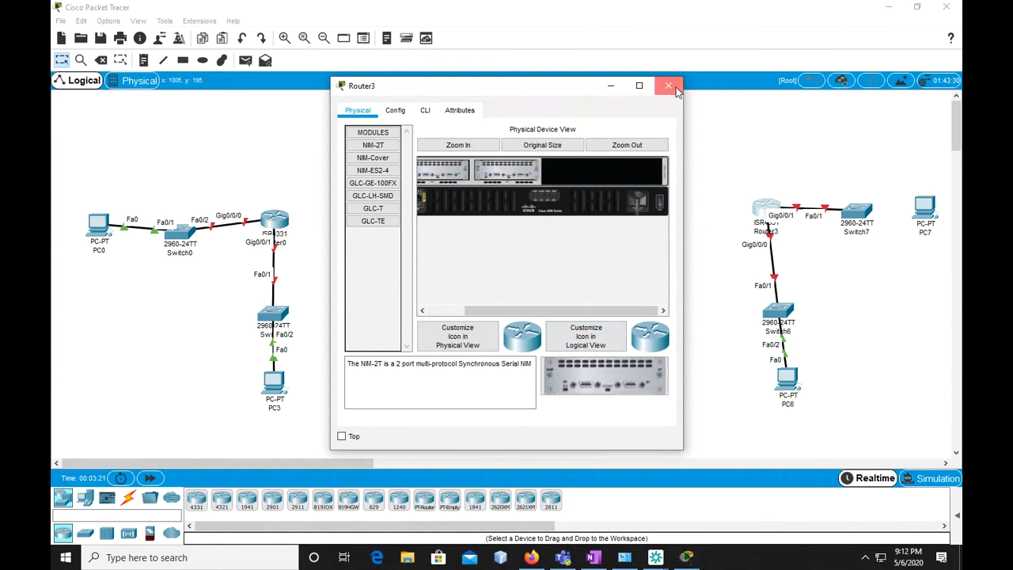
pyautogui.click(668, 86)
# Connect Router0's Serial0/1/0 to Router1's Serial0/1/1 with a Serial DCE cable
pyautogui.click(129, 497)
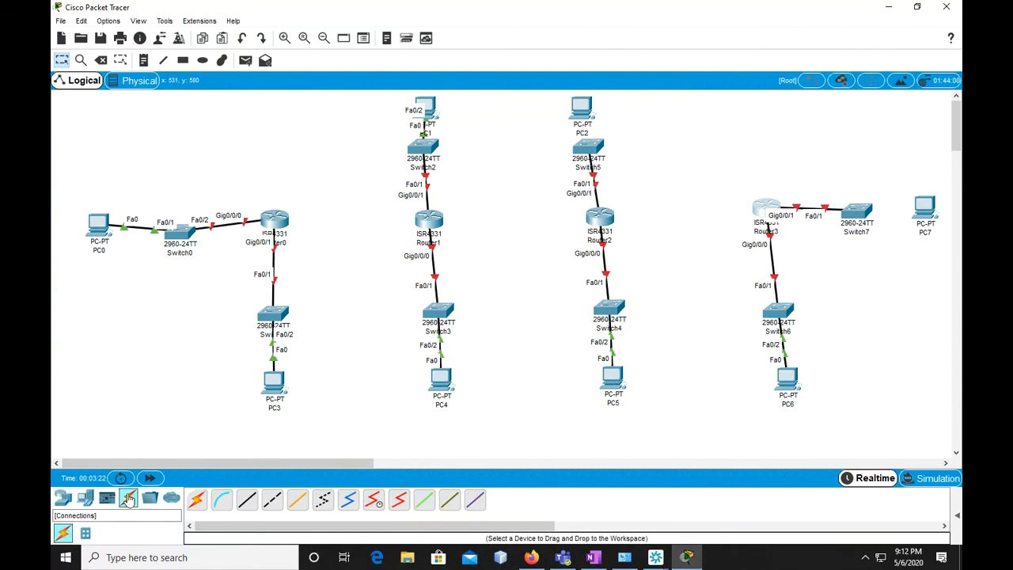
pyautogui.click(374, 499)
pyautogui.click(276, 218)
pyautogui.click(312, 263)
pyautogui.click(428, 219)
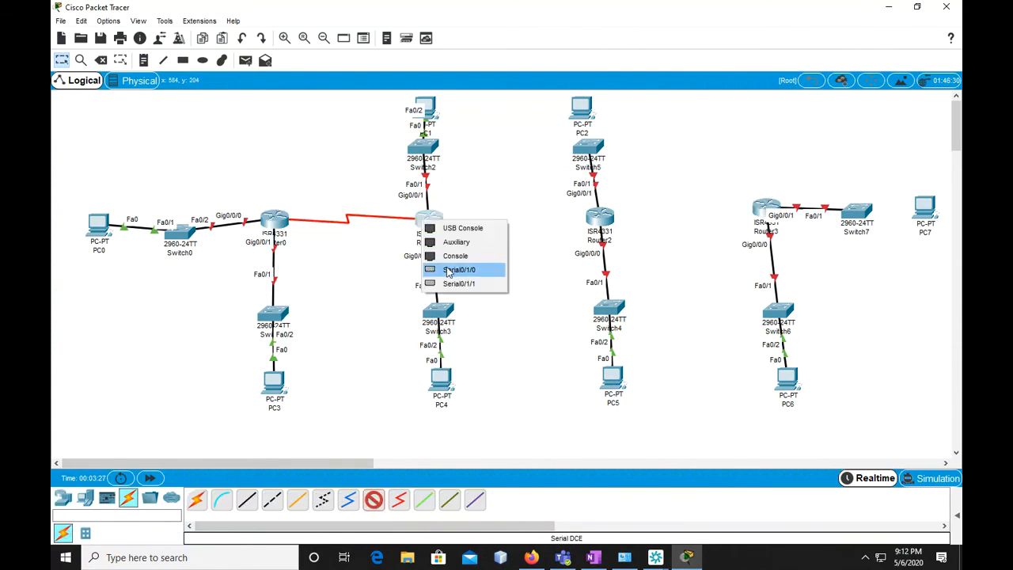
pyautogui.click(450, 283)
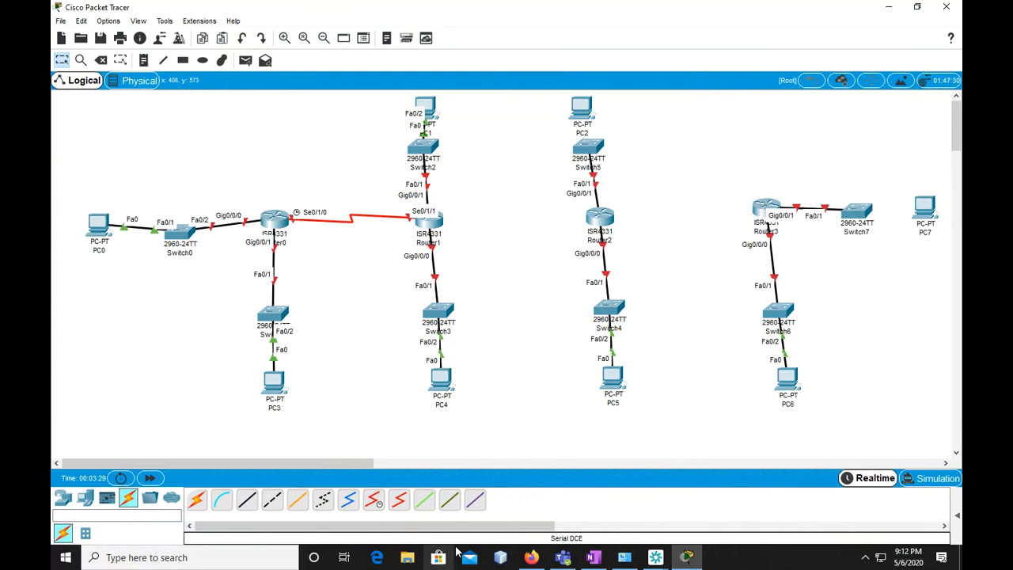
# Connect Router1's Serial0/1/0 to Router2's Serial0/1/1 with a Serial DCE cable
pyautogui.click(434, 223)
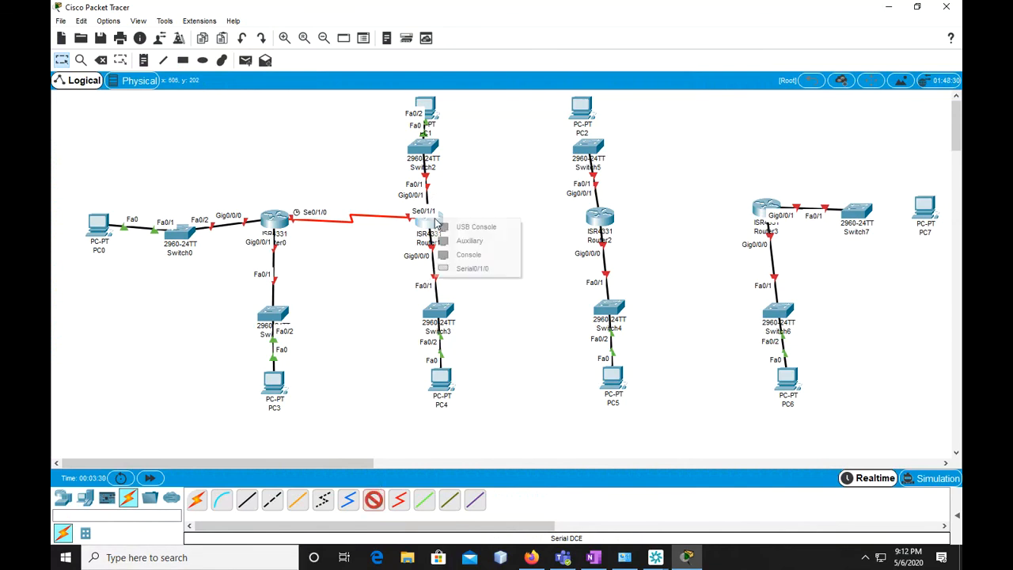
pyautogui.click(459, 269)
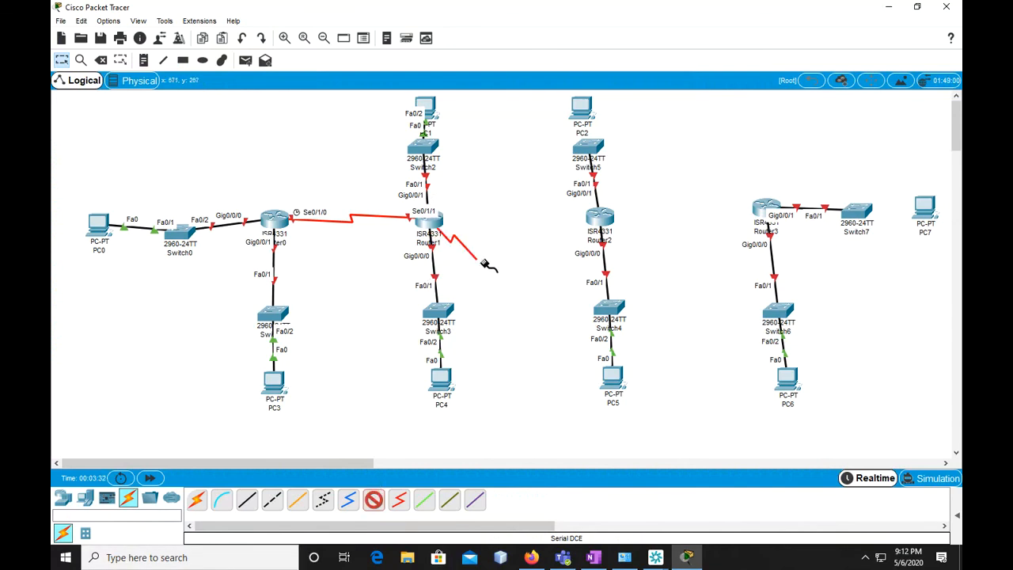
pyautogui.click(599, 218)
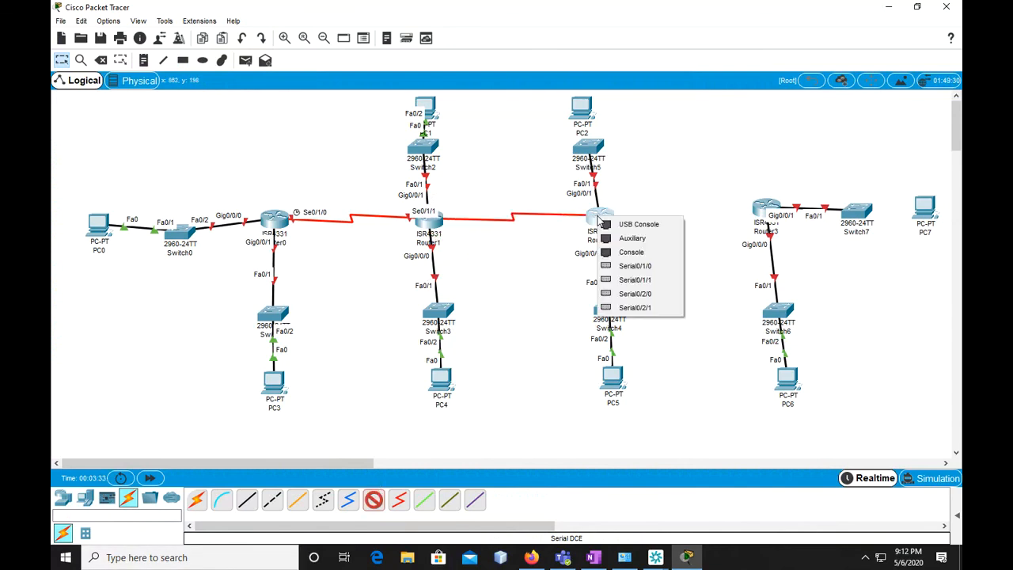
pyautogui.click(624, 281)
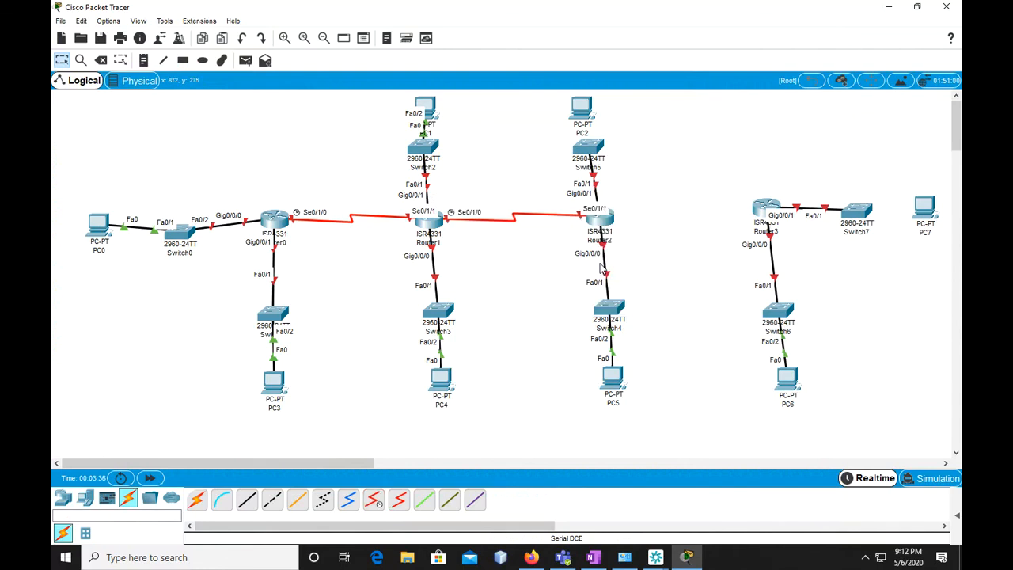
# Connect Router2's Serial0/2/0 to Router3's Serial0/2/1 with a Serial DCE cable
pyautogui.click(613, 219)
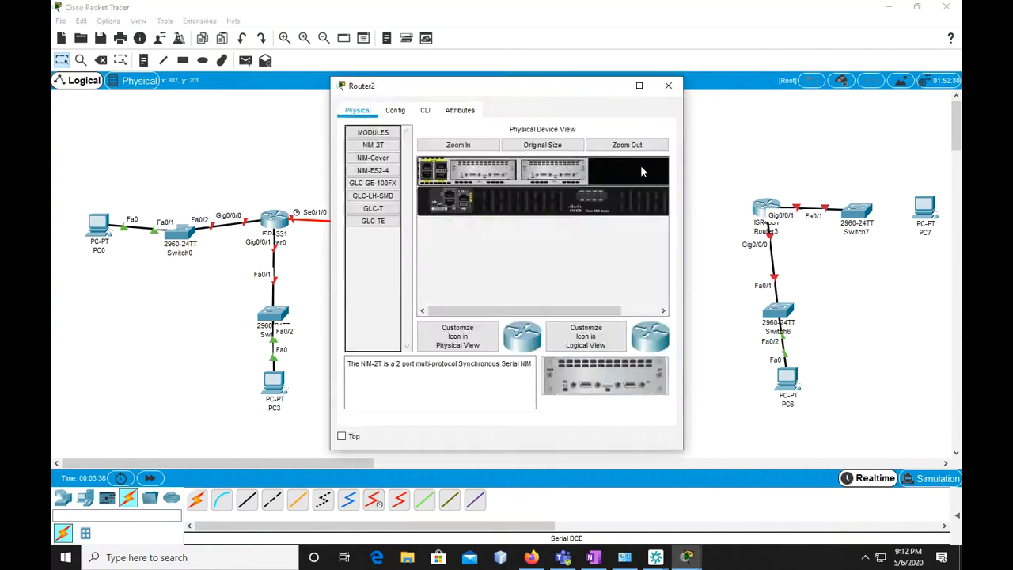
pyautogui.click(671, 85)
pyautogui.click(374, 500)
pyautogui.click(611, 222)
pyautogui.click(640, 295)
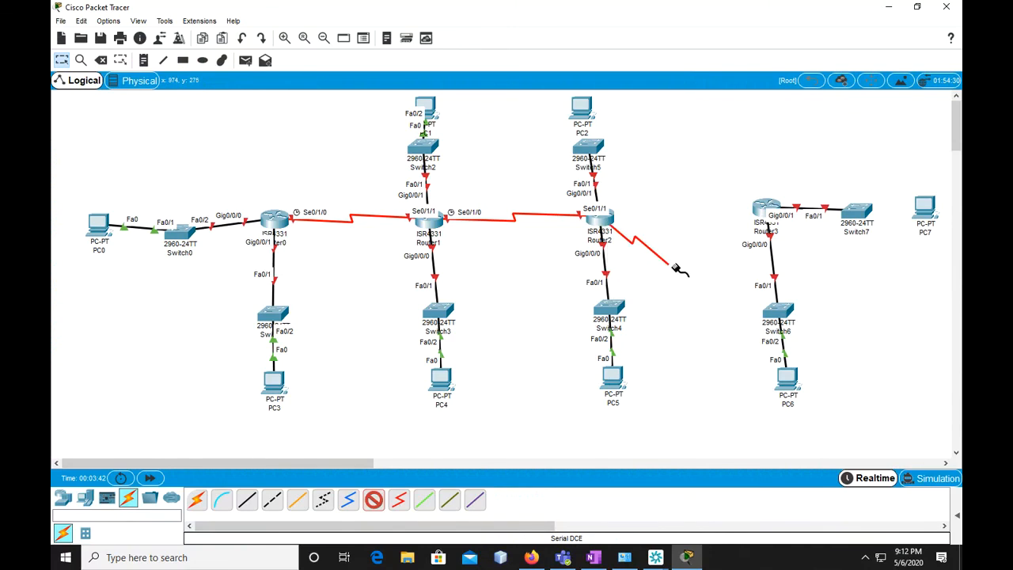
pyautogui.click(763, 212)
pyautogui.click(779, 294)
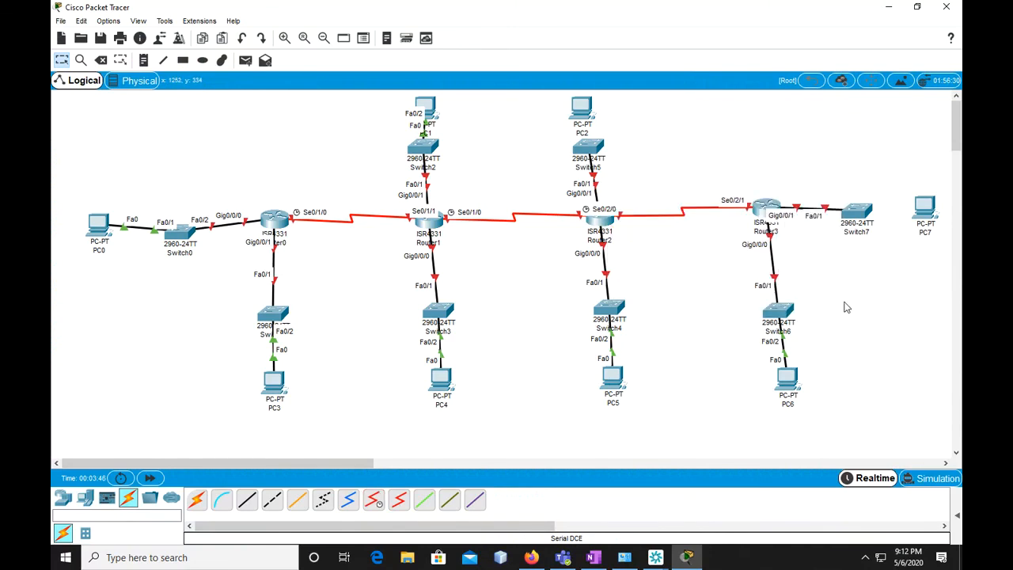
# Connect PC2 to Switch5 and PC7 to Switch7 with automatic connections
pyautogui.click(197, 500)
pyautogui.click(595, 149)
pyautogui.click(587, 111)
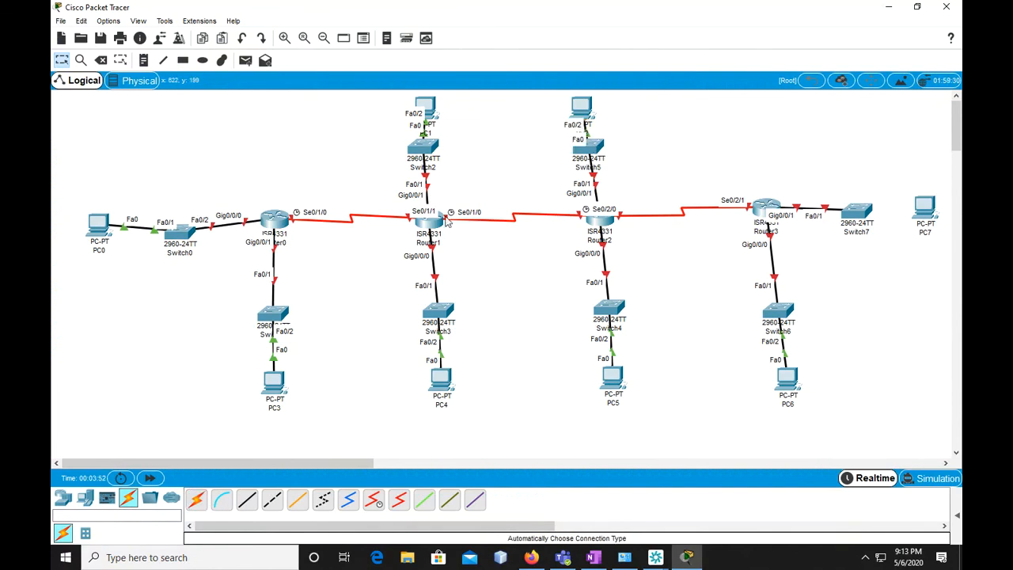
pyautogui.click(196, 500)
pyautogui.click(857, 210)
pyautogui.click(924, 206)
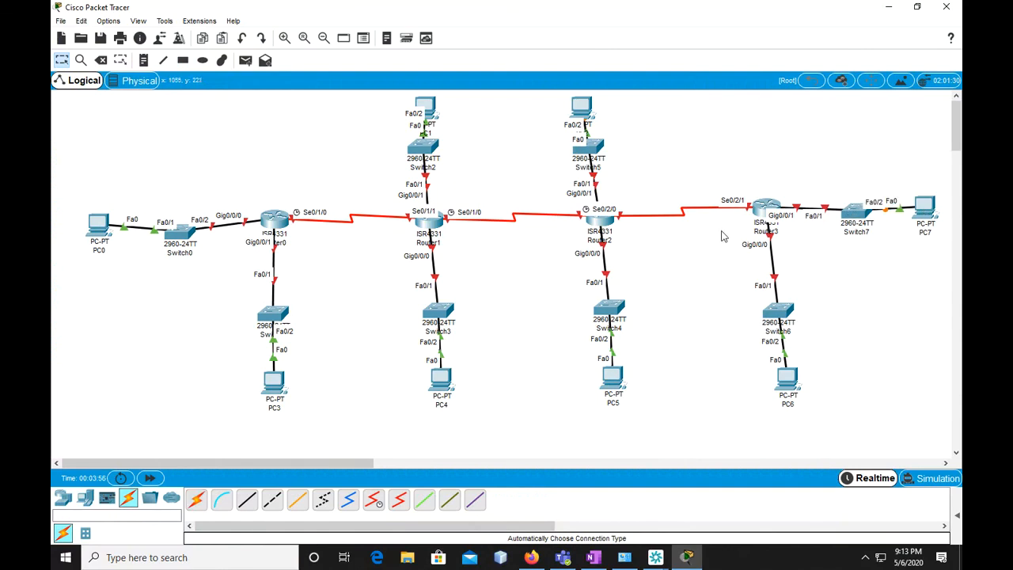
# Move Switch0 and PC0 up slightly so they line up with Router0
pyautogui.moveTo(180, 235); pyautogui.dragTo(182, 221)
pyautogui.moveTo(99, 227); pyautogui.dragTo(97, 217)
# Place a text note above PC0 and Switch0 reading "Our New Campus to be Launched soon"
pyautogui.click(144, 60)
pyautogui.click(157, 127)
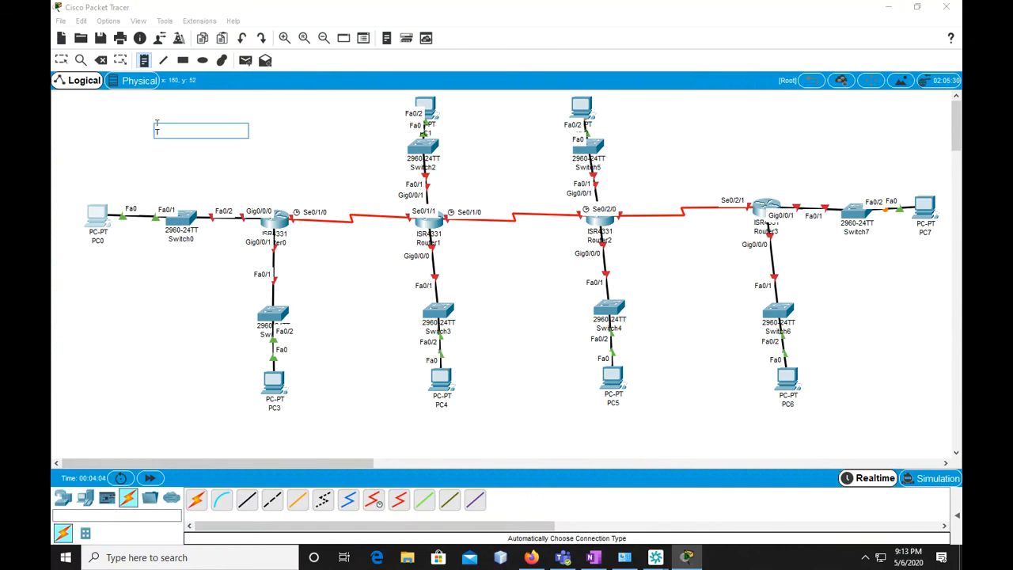
pyautogui.write('am')
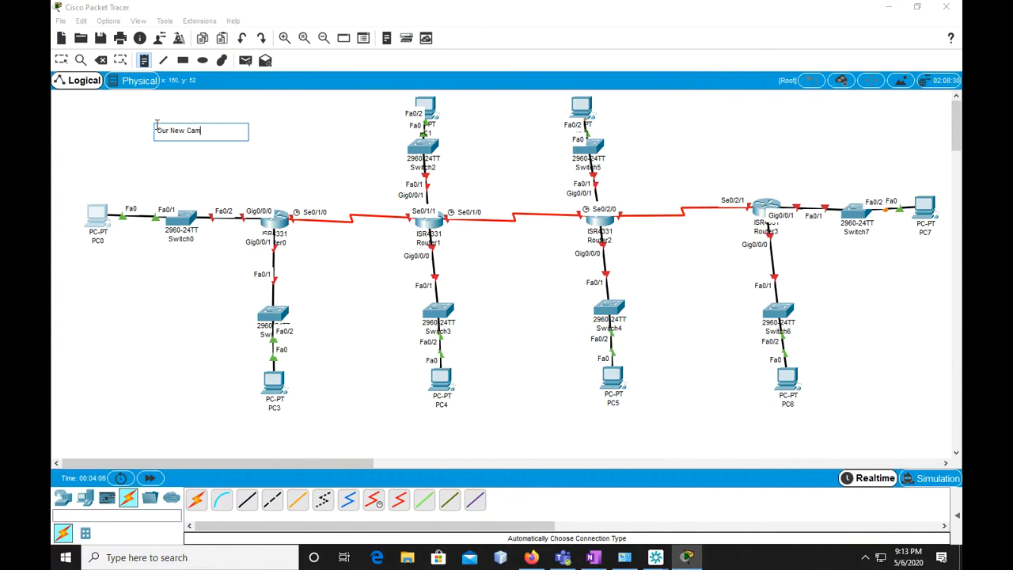
pyautogui.write('ur New Campus to be Launcvh')
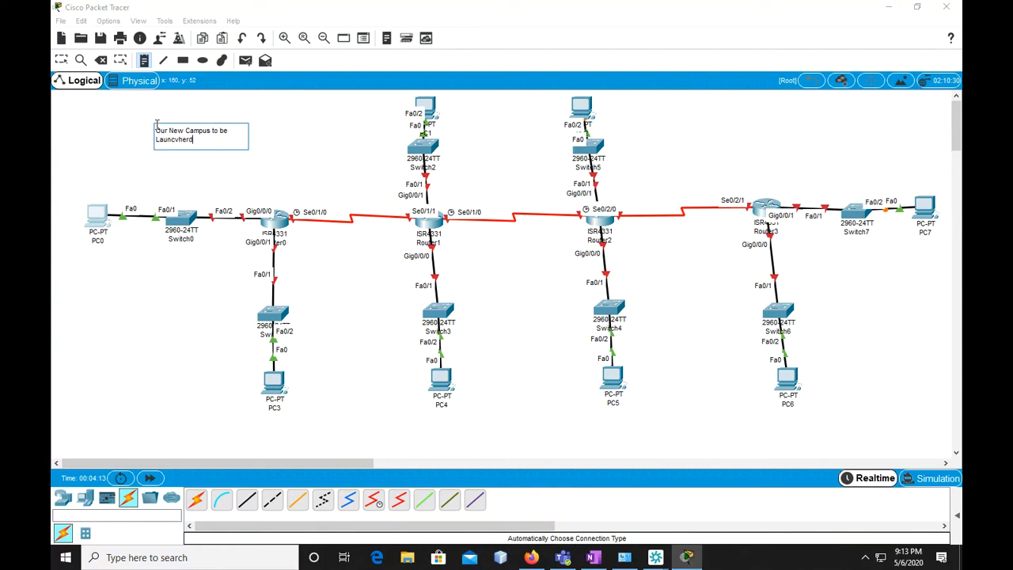
pyautogui.write('erd')
pyautogui.press('BackSpace')
pyautogui.press('BackSpace')
pyautogui.write('on')
pyautogui.press('Return')
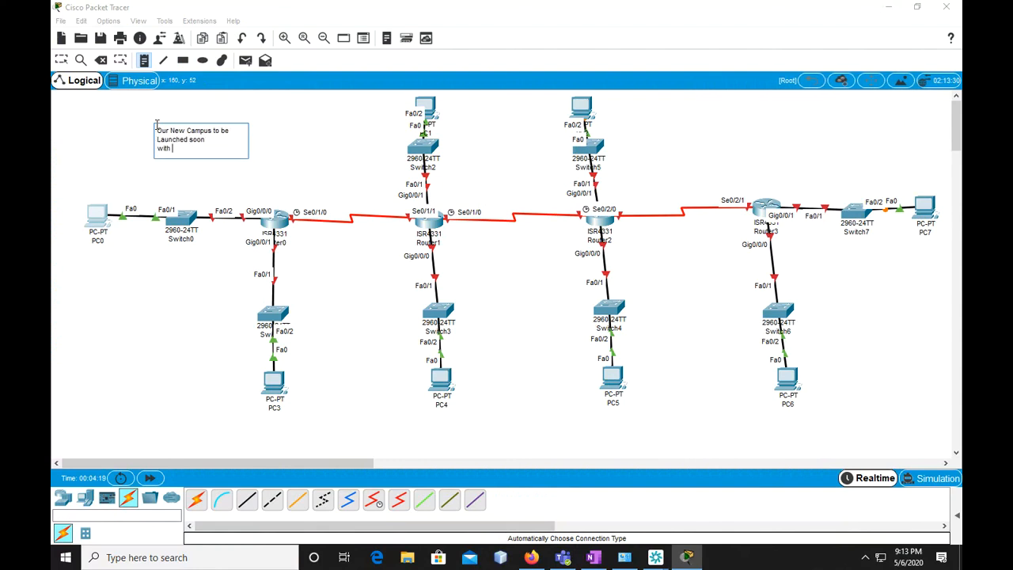
# Continue the campus note on separate lines with "with the name" and "AptechStudents", and finish the note
pyautogui.write('with the anme')
pyautogui.press('BackSpace')
pyautogui.press('BackSpace')
pyautogui.press('BackSpace')
pyautogui.press('Return')
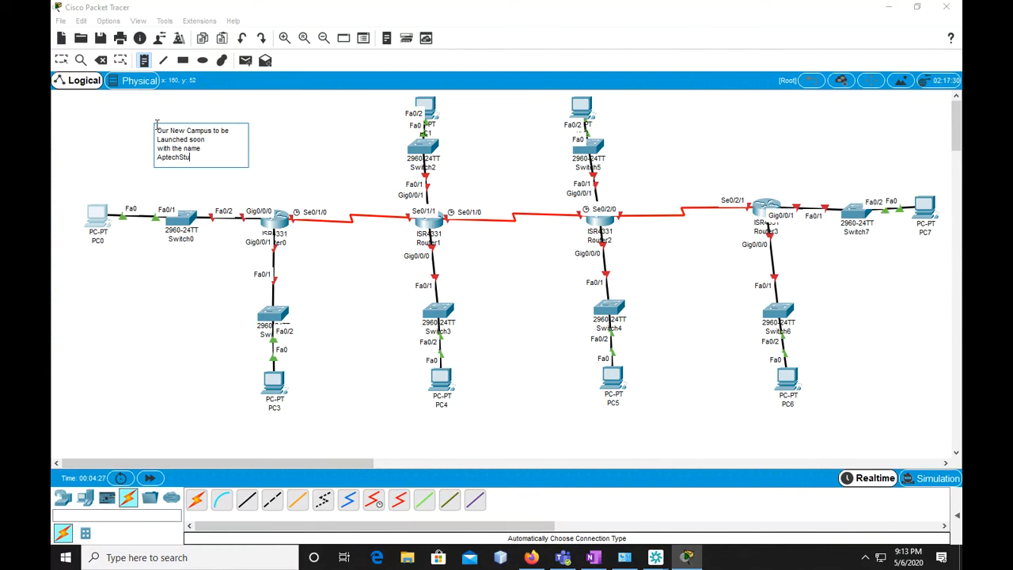
pyautogui.press('Return')
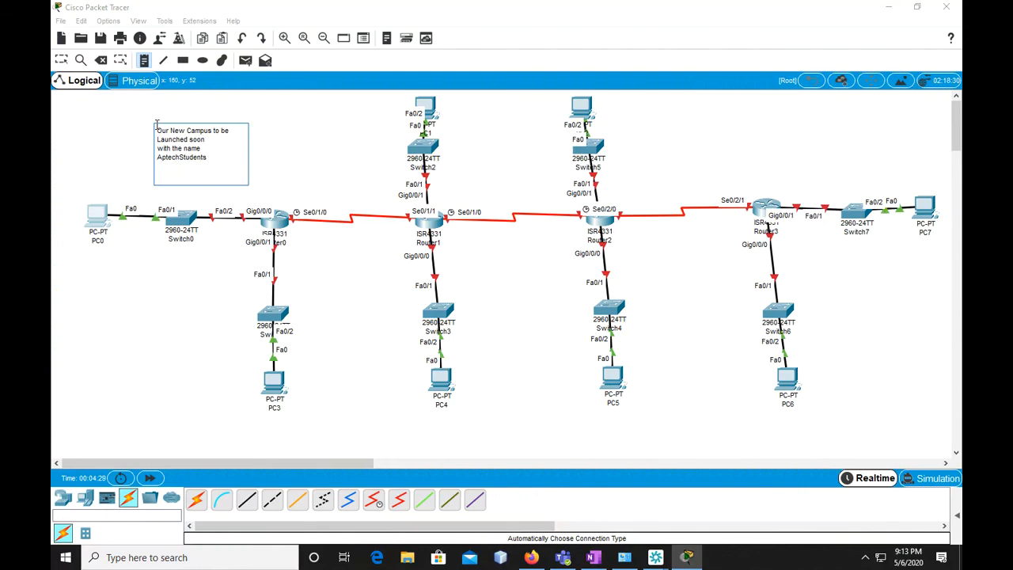
pyautogui.press('Escape')
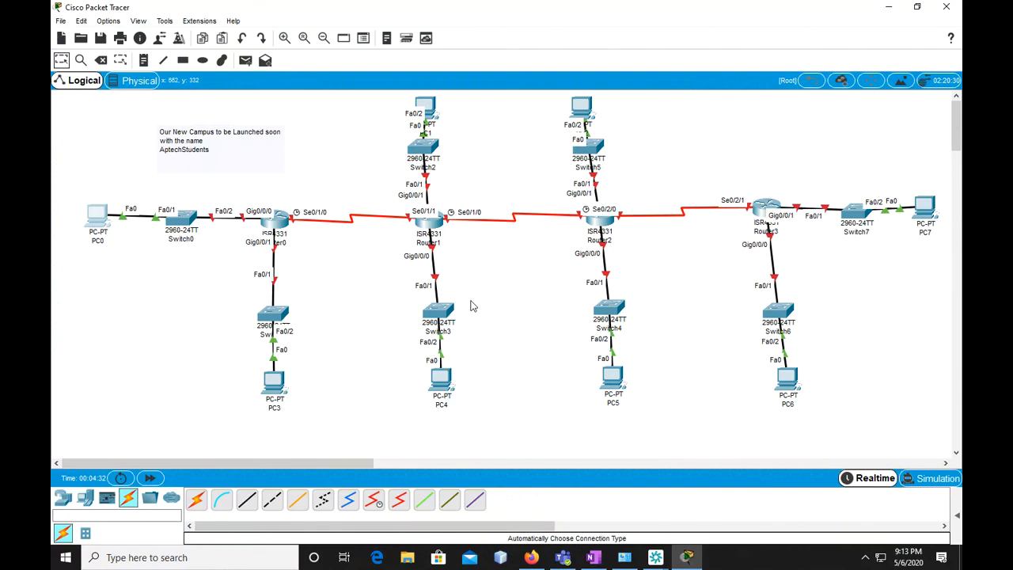
pyautogui.click(84, 307)
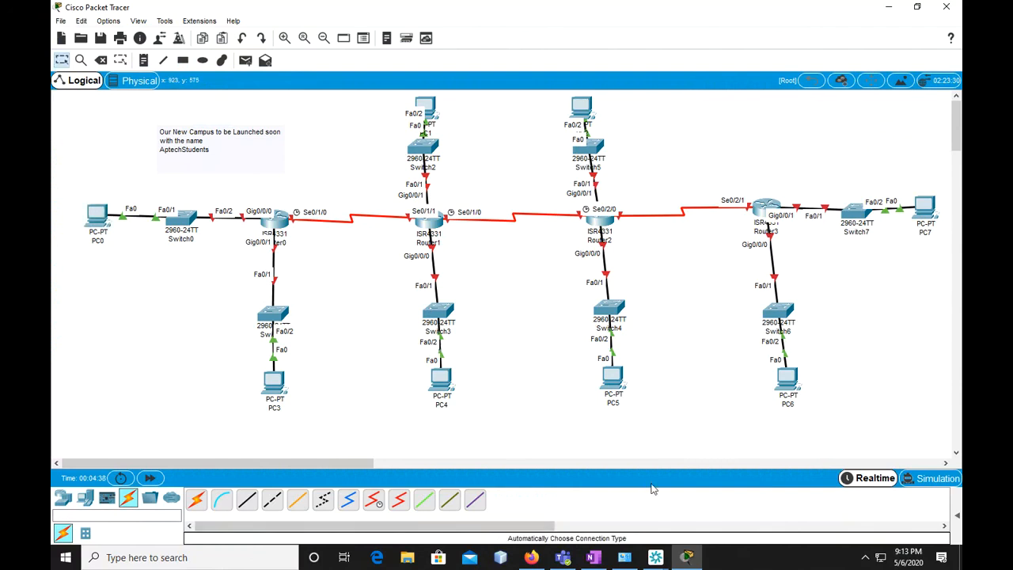
pyautogui.click(594, 558)
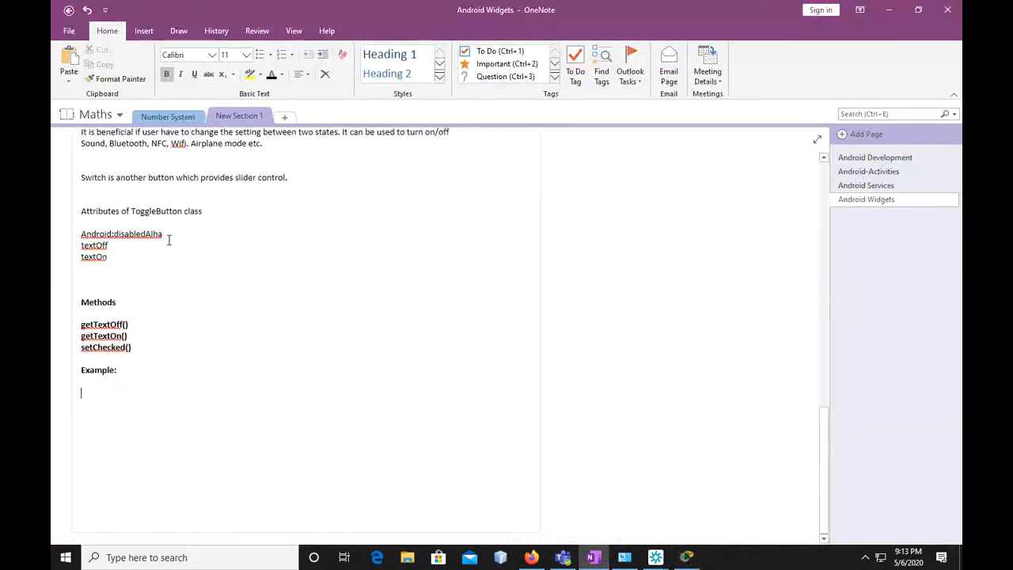
pyautogui.scroll(3, 182, 247)
pyautogui.scroll(-2, 246, 249)
pyautogui.click(944, 10)
# Switch to the Routing Protocols notebook in the browser and copy the subnet list from 172.16.0.0 to 172.16.144.0 on the OSPF page
pyautogui.click(529, 556)
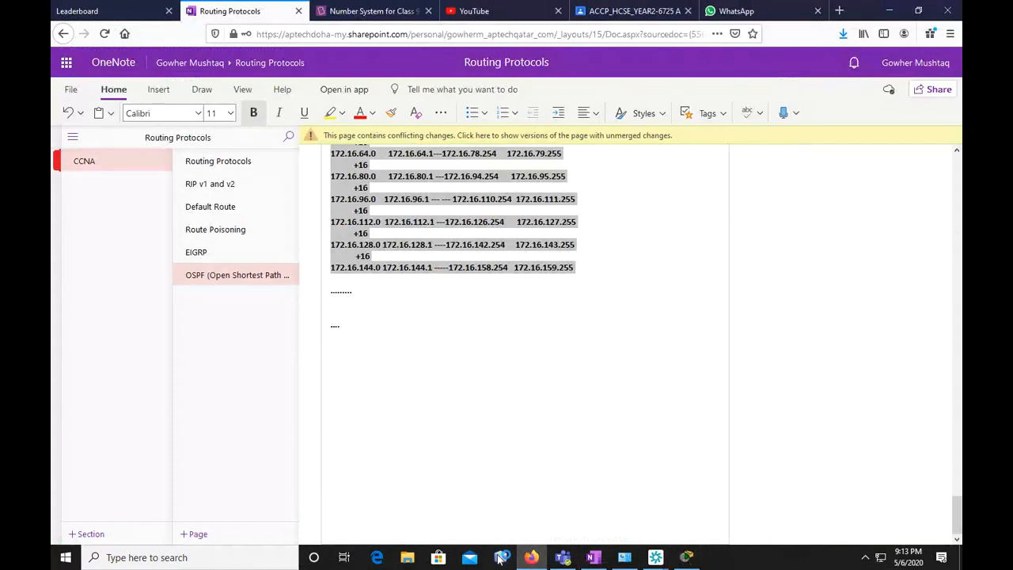
pyautogui.scroll(3, 443, 341)
pyautogui.rightClick(426, 273)
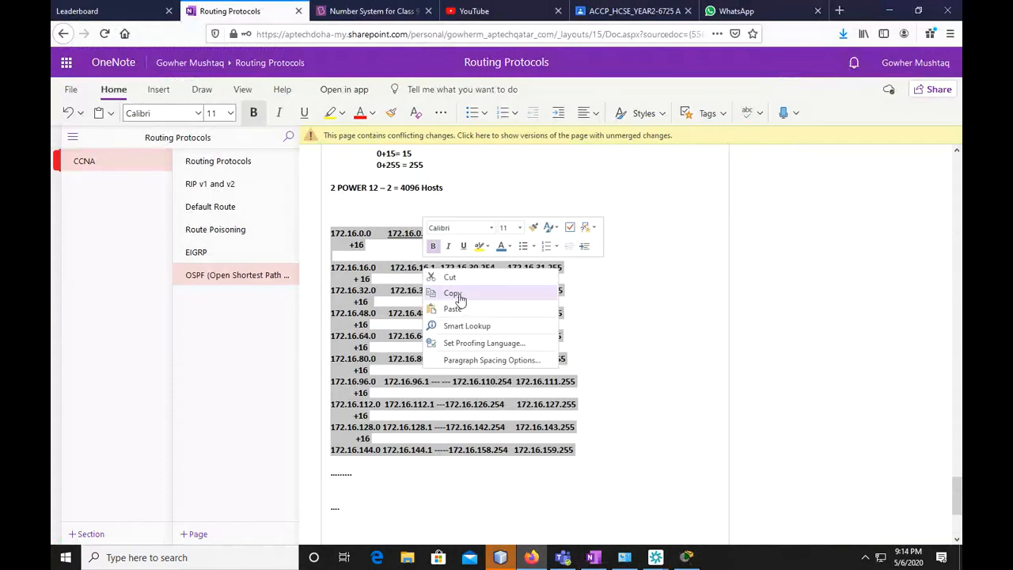
pyautogui.click(453, 293)
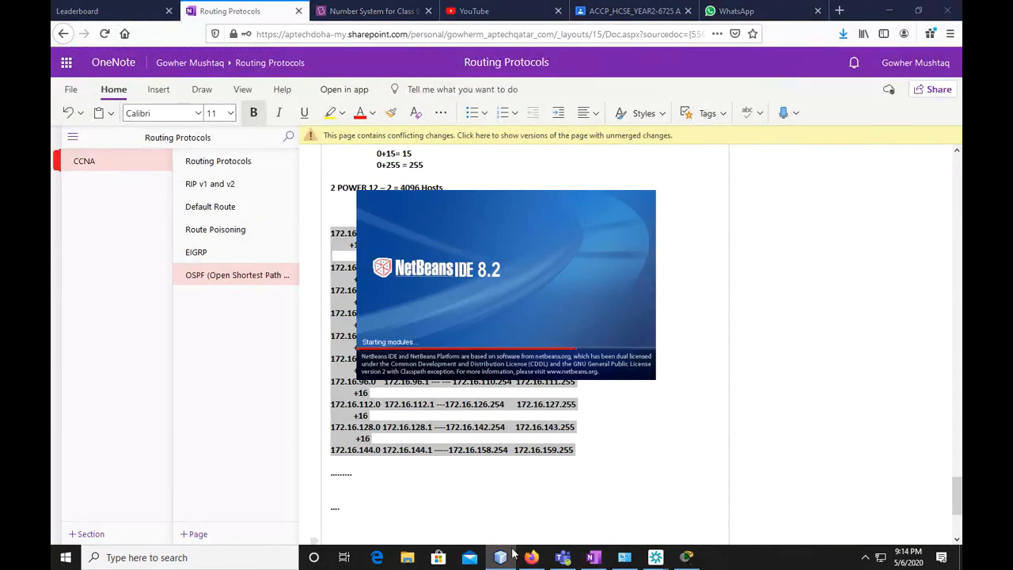
pyautogui.rightClick(505, 560)
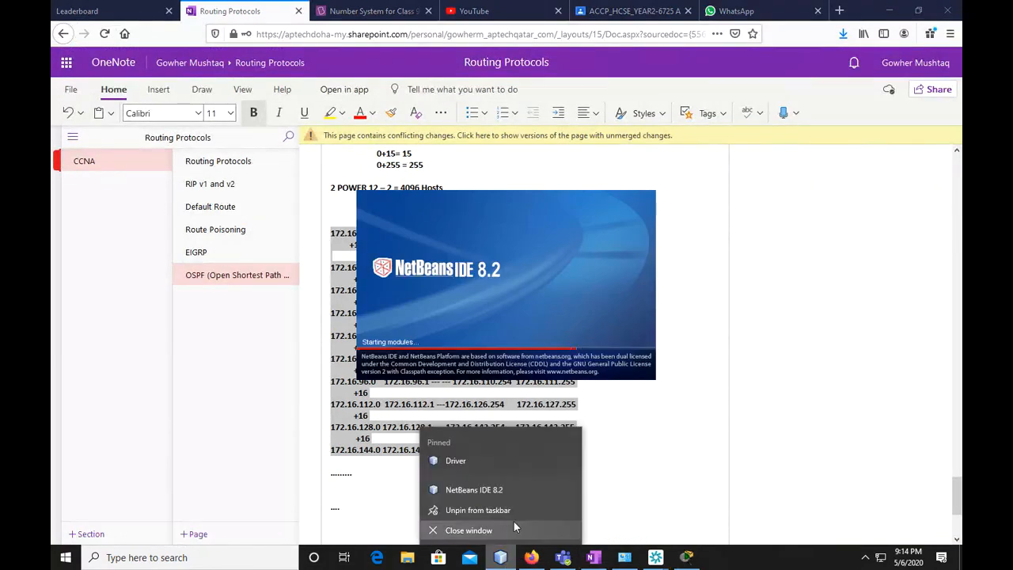
pyautogui.click(510, 530)
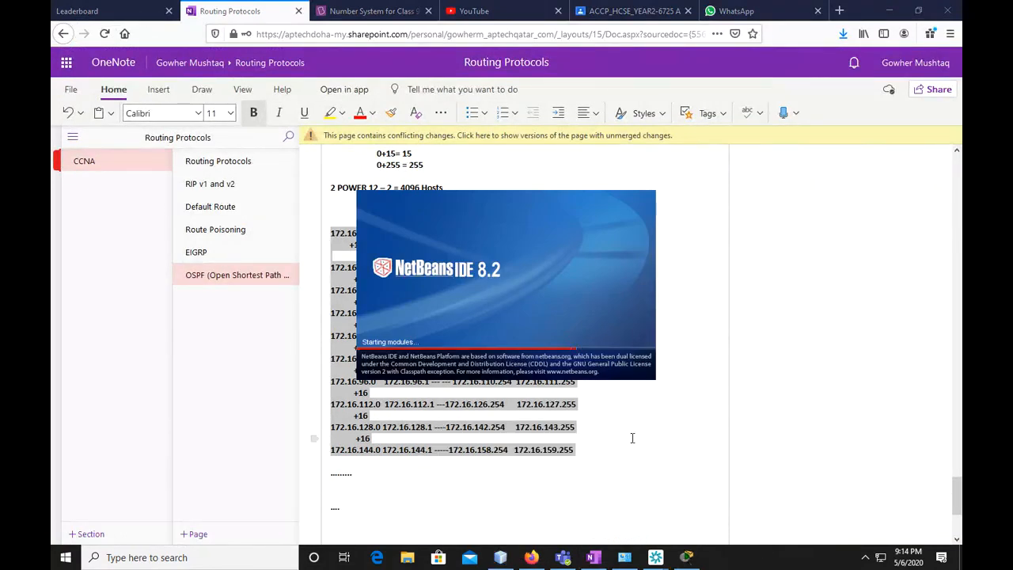
pyautogui.click(657, 441)
pyautogui.moveTo(328, 235); pyautogui.dragTo(584, 450)
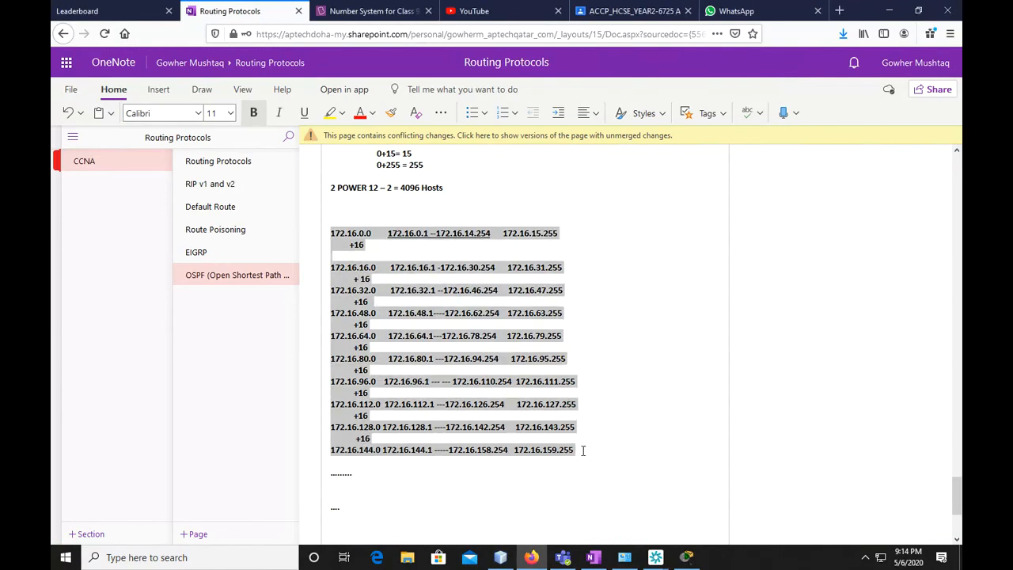
# Return to Packet Tracer and paste the copied subnet list into a new text note on the canvas
pyautogui.click(889, 12)
pyautogui.click(91, 294)
pyautogui.press('n')
pyautogui.click(91, 299)
pyautogui.scroll(-3, 169, 348)
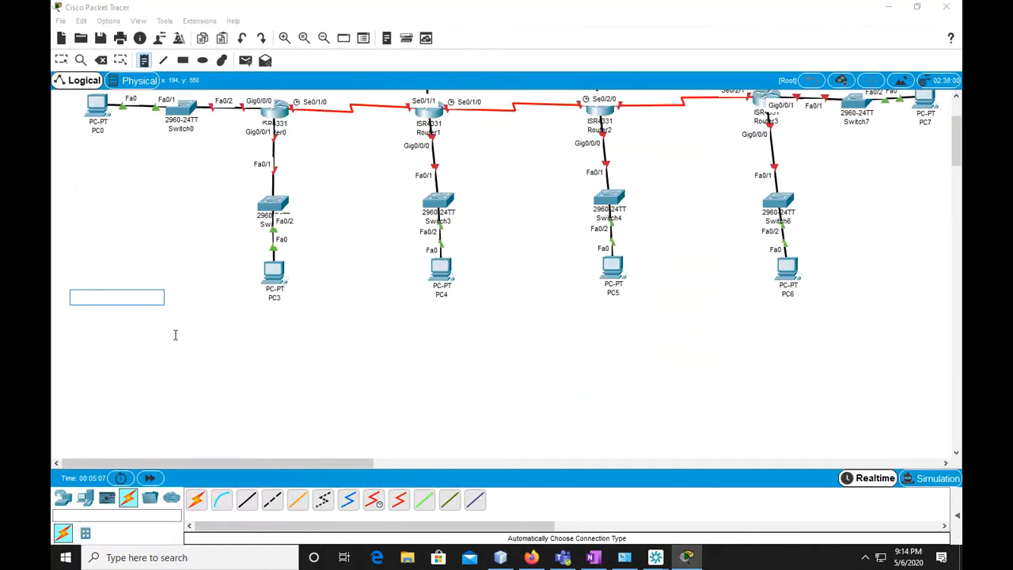
pyautogui.scroll(-3, 175, 335)
pyautogui.hotkey('ctrl', 'v')
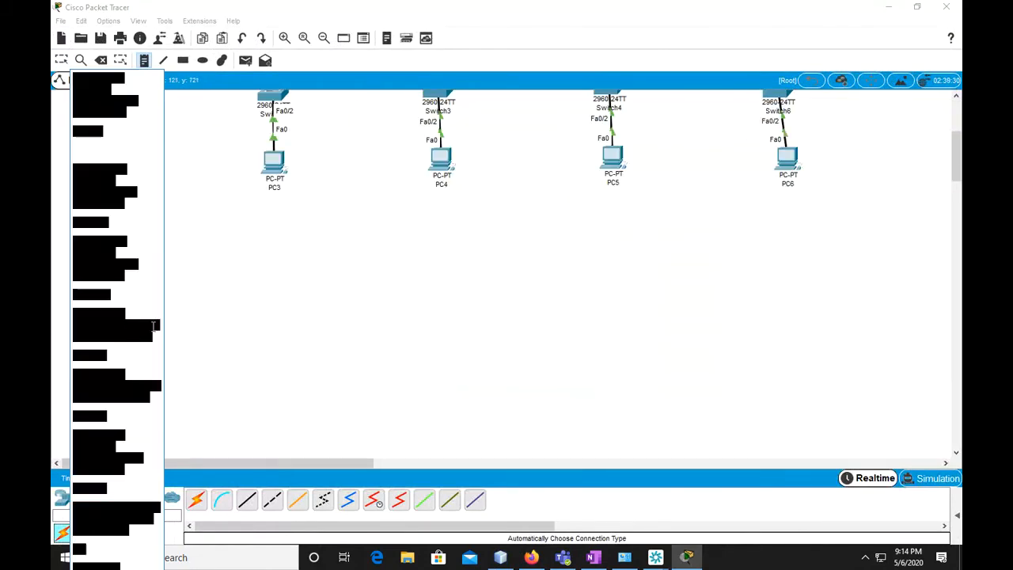
pyautogui.click(210, 326)
pyautogui.scroll(5, 214, 348)
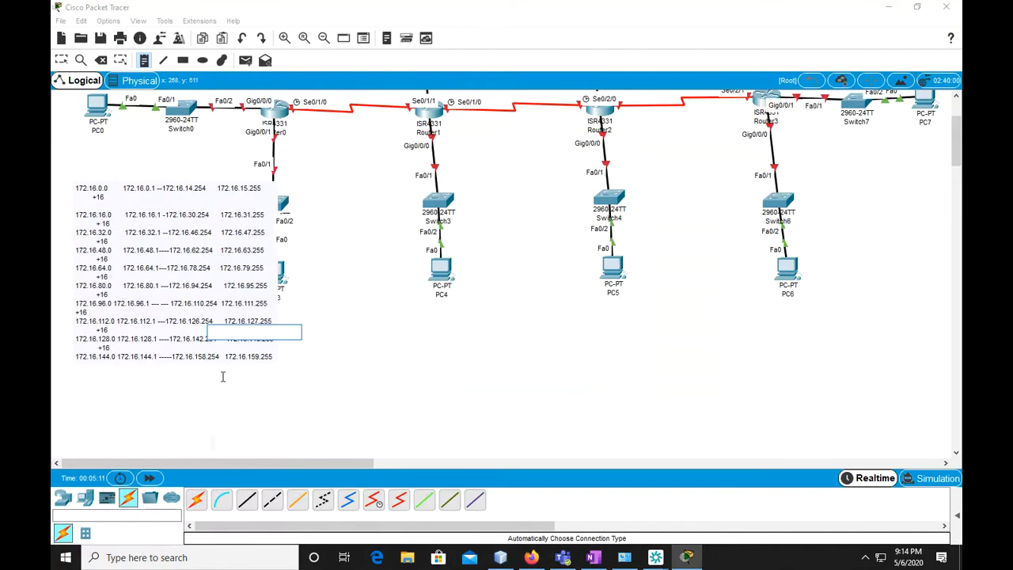
# Move the subnet list note to the empty canvas area below PC4 and PC5, clear of the topology
pyautogui.scroll(-1, 224, 378)
pyautogui.press('Escape')
pyautogui.moveTo(142, 188)
pyautogui.mouseDown()
pyautogui.moveTo(167, 285)
pyautogui.moveTo(267, 335)
pyautogui.moveTo(119, 232)
pyautogui.moveTo(130, 148)
pyautogui.moveTo(130, 192)
pyautogui.mouseUp()
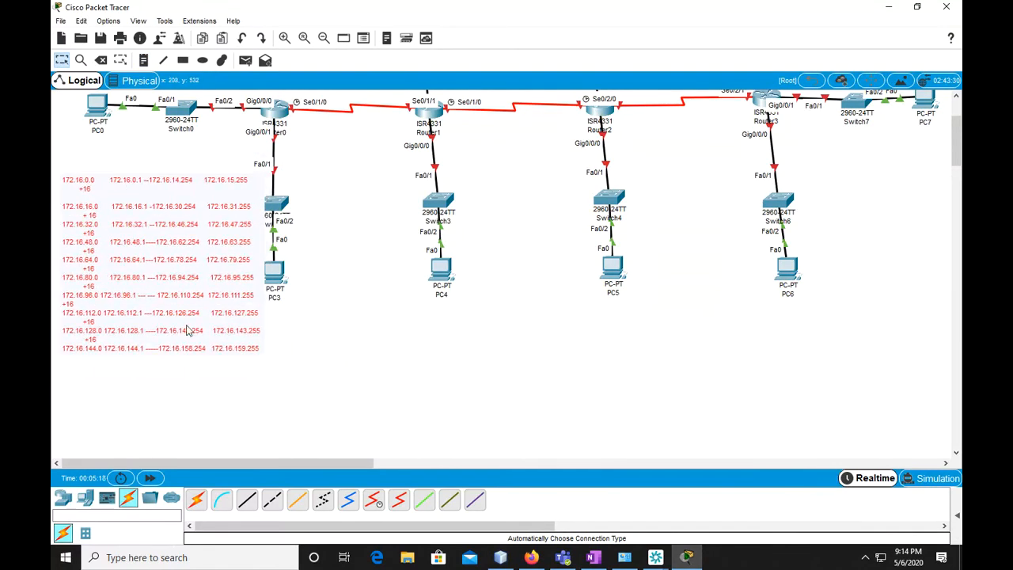
pyautogui.scroll(2, 188, 331)
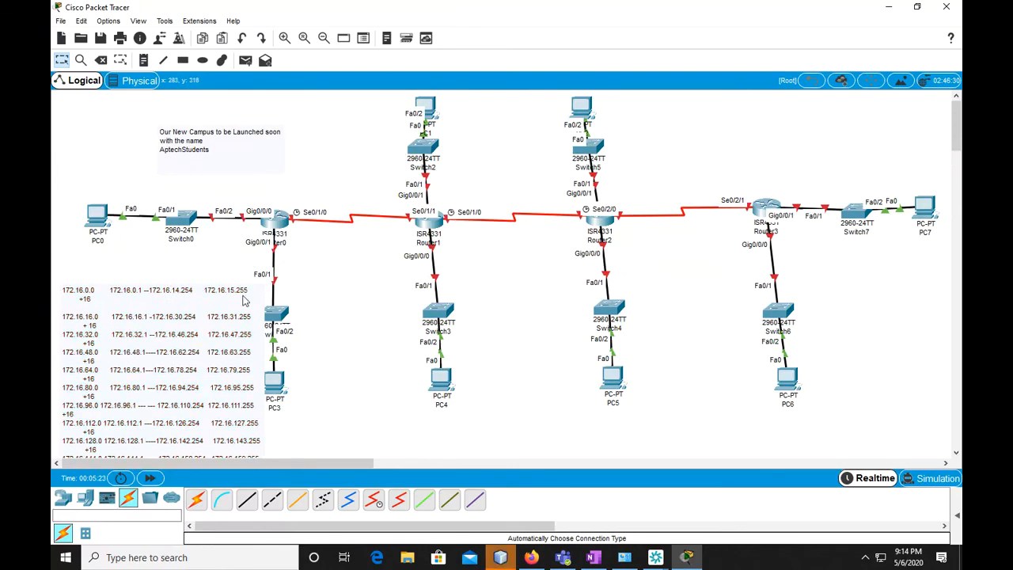
pyautogui.scroll(-2, 269, 247)
pyautogui.moveTo(161, 181); pyautogui.dragTo(490, 361)
pyautogui.scroll(2, 443, 350)
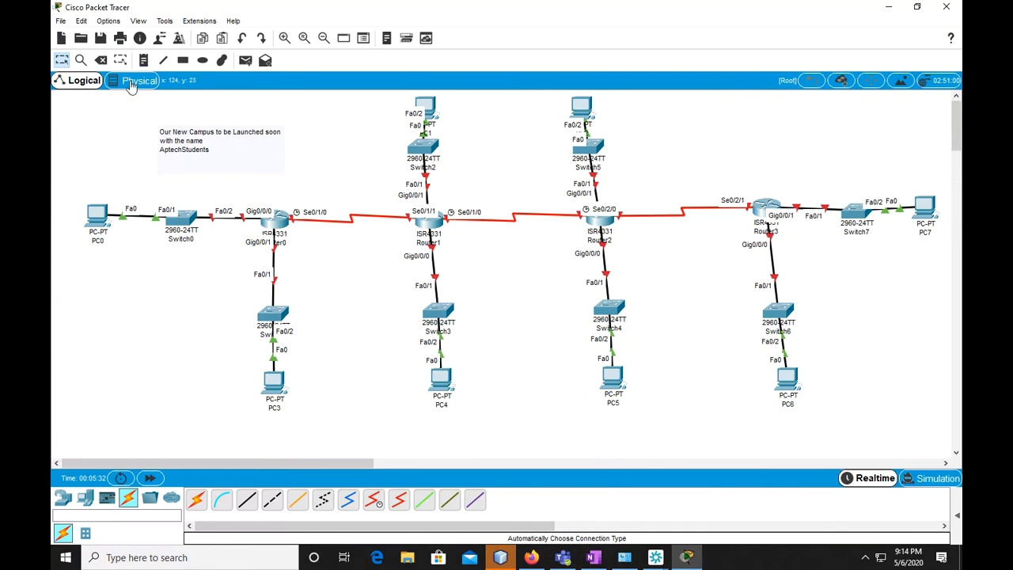
# Draw yellow-filled (#ffff00) ellipses around Router0's two LANs, one enclosing PC0 and Switch0, the other PC3 and its switch
pyautogui.click(222, 60)
pyautogui.click(648, 10)
pyautogui.click(202, 60)
pyautogui.click(475, 113)
pyautogui.click(564, 107)
pyautogui.click(481, 223)
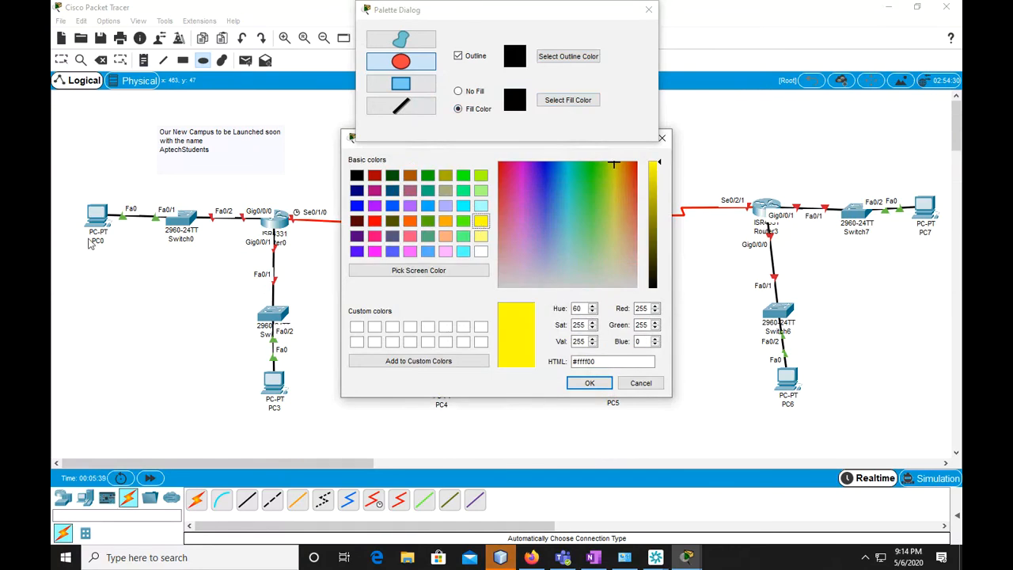
pyautogui.click(589, 383)
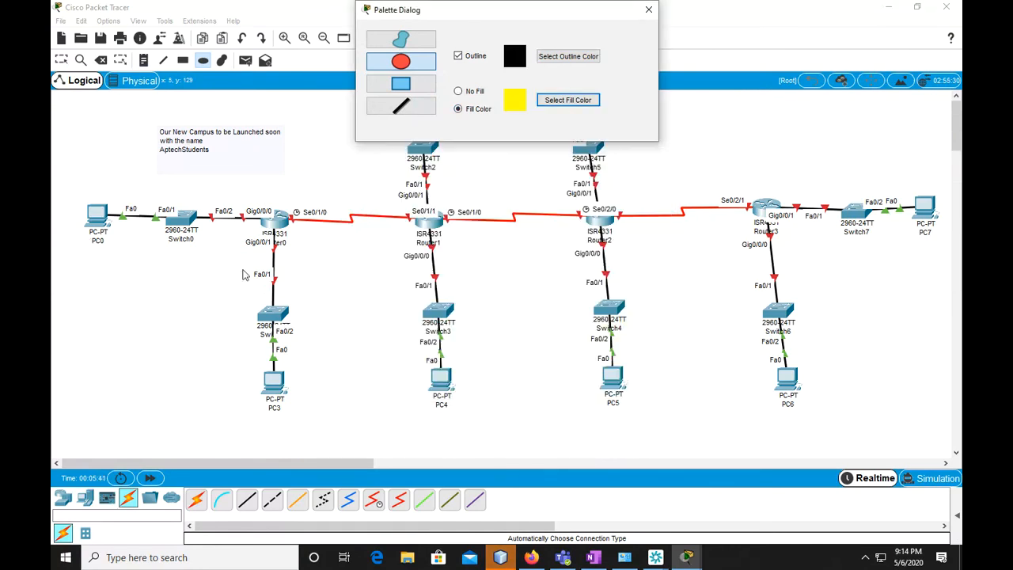
pyautogui.moveTo(75, 171)
pyautogui.mouseDown()
pyautogui.moveTo(244, 282)
pyautogui.moveTo(273, 386)
pyautogui.moveTo(319, 426)
pyautogui.mouseUp()
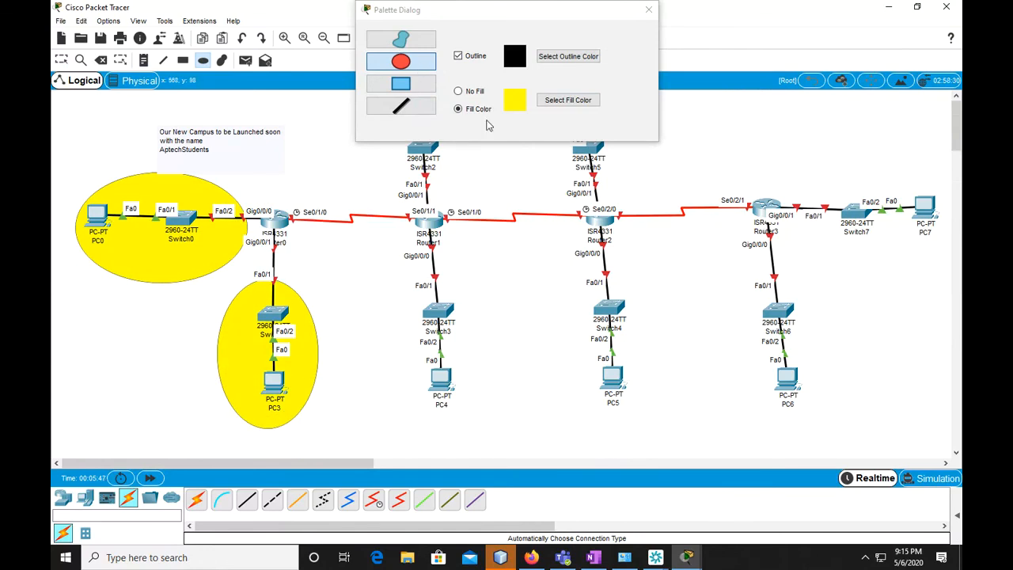
# Draw pale cyan-filled ellipses around Router1's two LANs, one enclosing Switch3 and PC4, the other Switch2 and PC1
pyautogui.click(547, 101)
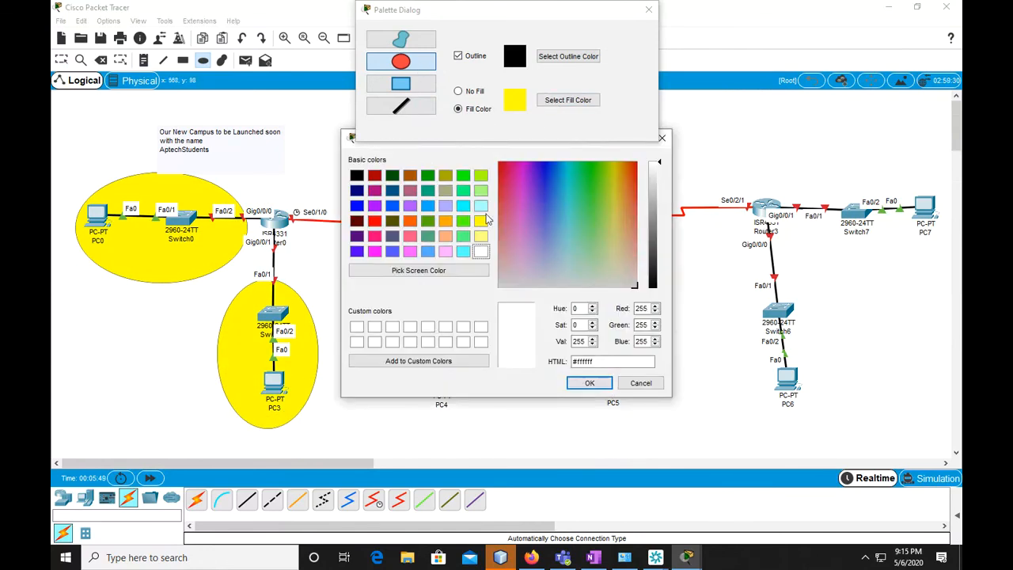
pyautogui.click(481, 206)
pyautogui.click(586, 381)
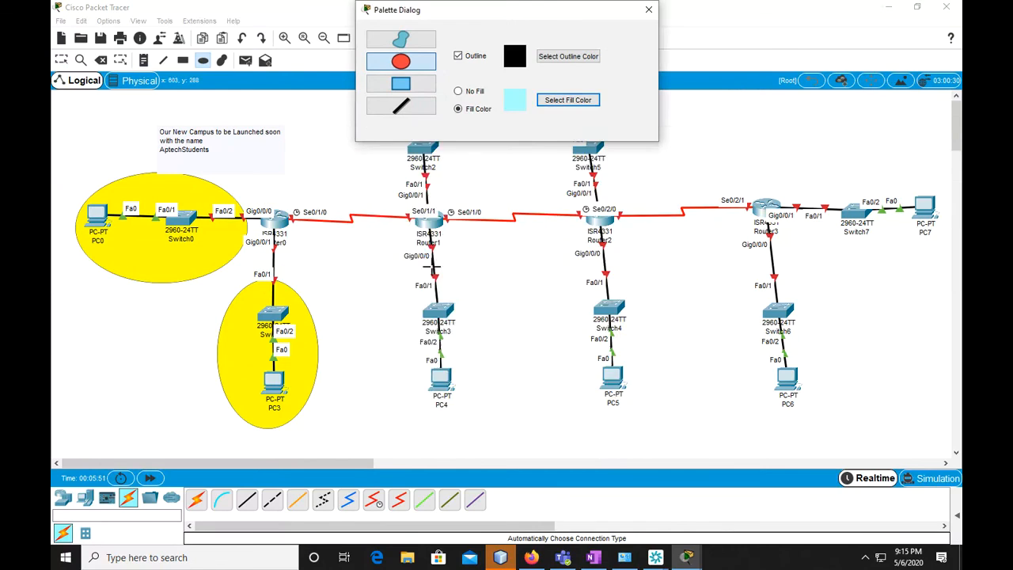
pyautogui.moveTo(398, 249)
pyautogui.mouseDown()
pyautogui.moveTo(467, 383)
pyautogui.moveTo(497, 416)
pyautogui.mouseUp()
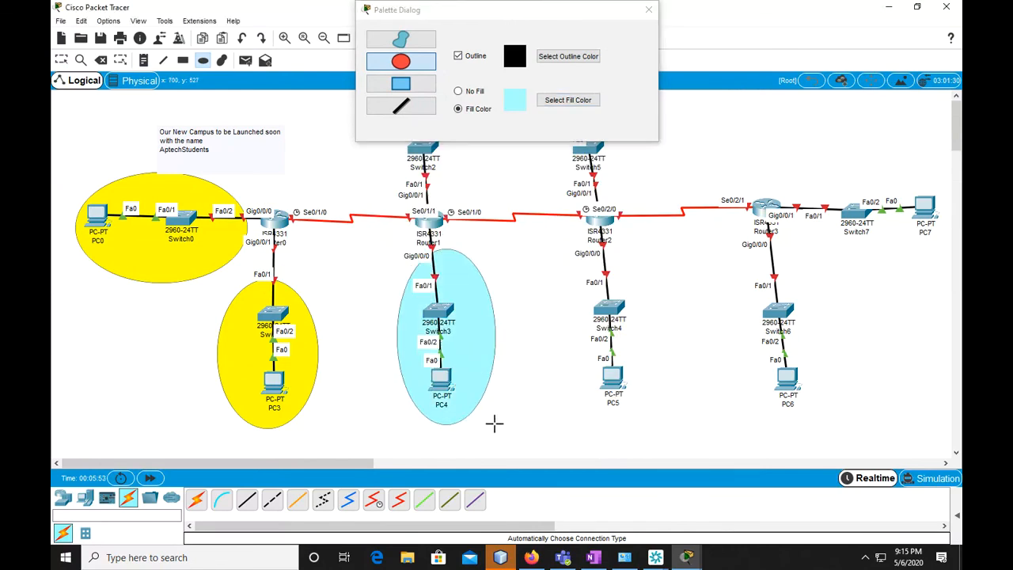
pyautogui.moveTo(501, 14)
pyautogui.mouseDown()
pyautogui.moveTo(665, 44)
pyautogui.moveTo(696, 39)
pyautogui.mouseUp()
pyautogui.moveTo(391, 93); pyautogui.dragTo(467, 195)
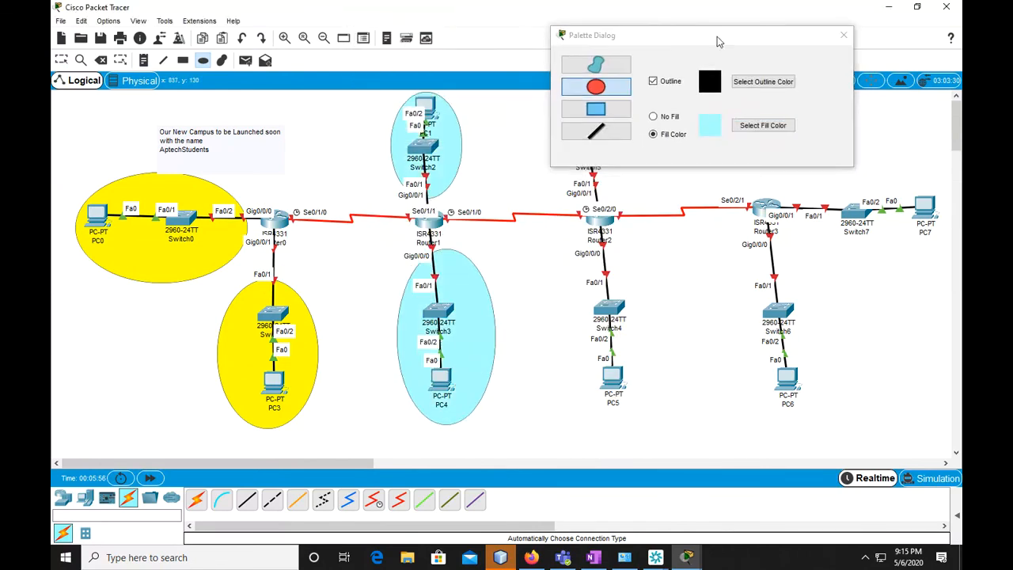
# Draw ellipses filled with #55ffff around Router2's two LANs, one enclosing Switch5 and PC2, the other Switch4 and PC5
pyautogui.moveTo(689, 38); pyautogui.dragTo(264, 44)
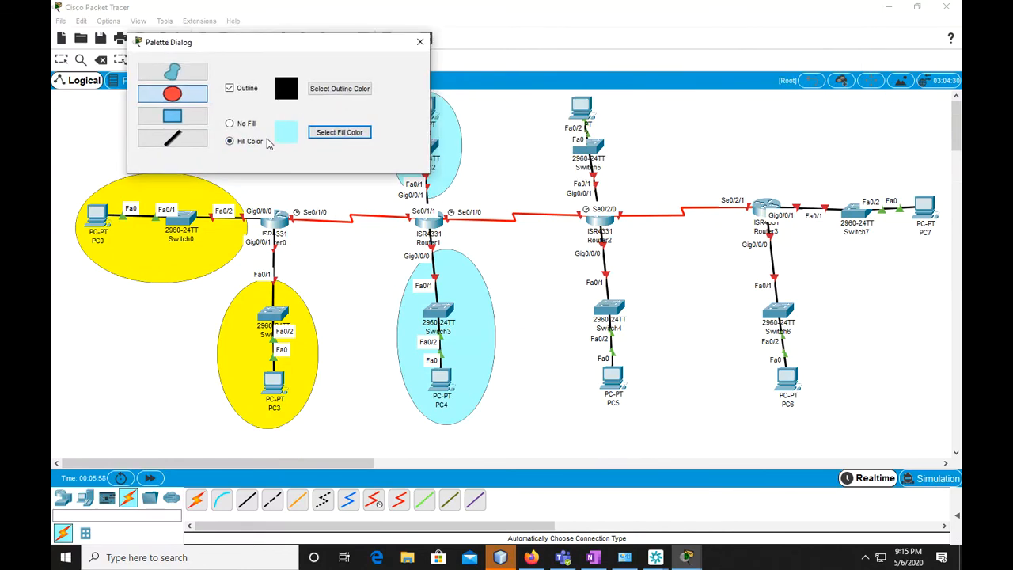
pyautogui.click(337, 132)
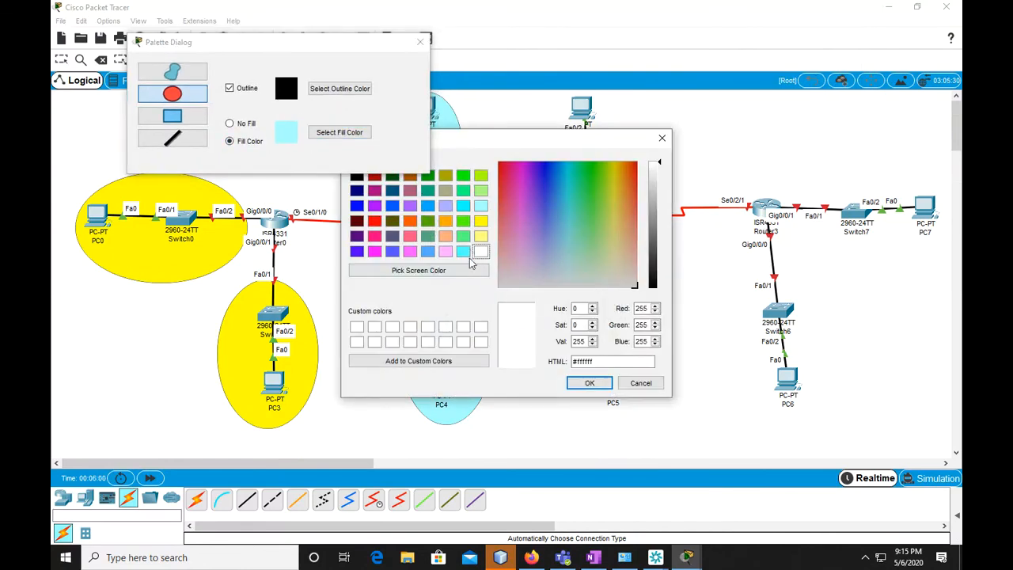
pyautogui.click(461, 252)
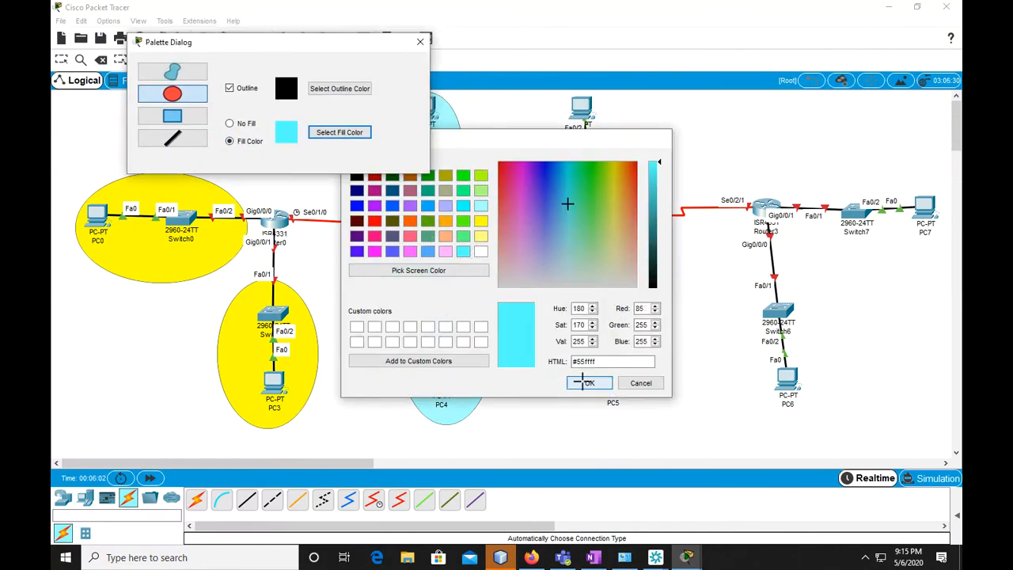
pyautogui.click(590, 383)
pyautogui.moveTo(554, 94); pyautogui.dragTo(627, 202)
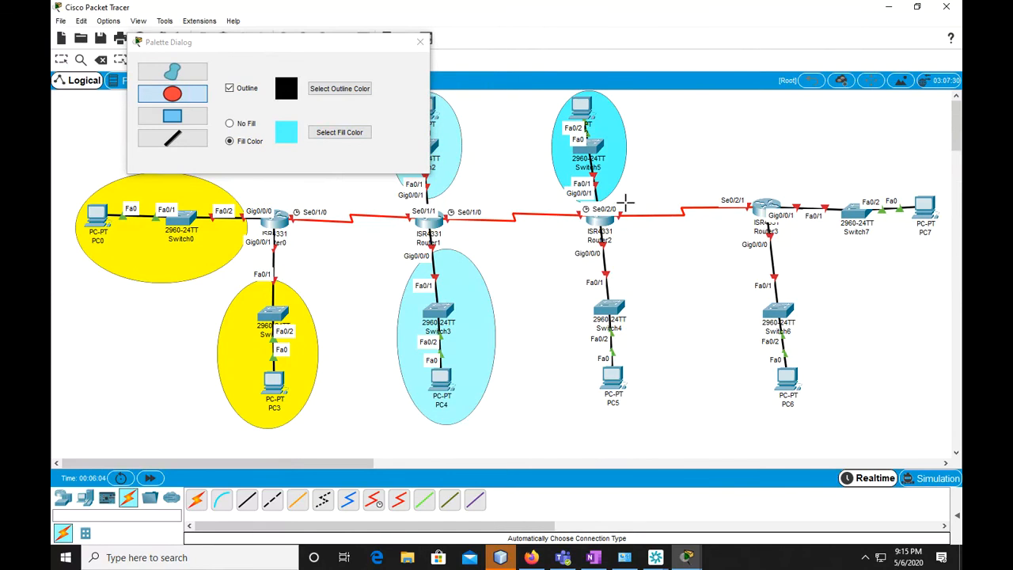
pyautogui.moveTo(576, 264); pyautogui.dragTo(656, 417)
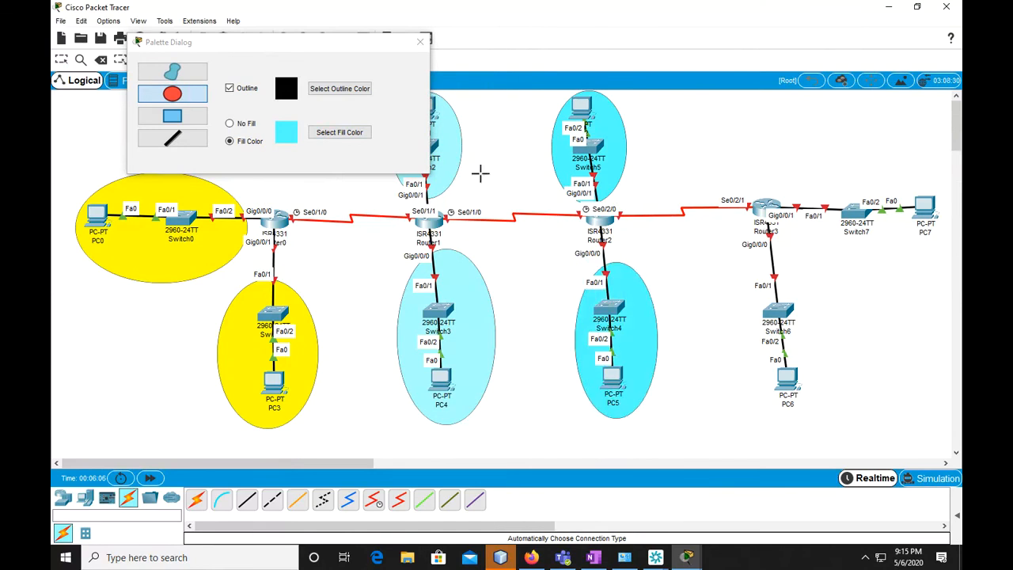
# Draw a dark green-filled ellipse around Router3's LAN with Switch6 and PC6
pyautogui.click(326, 131)
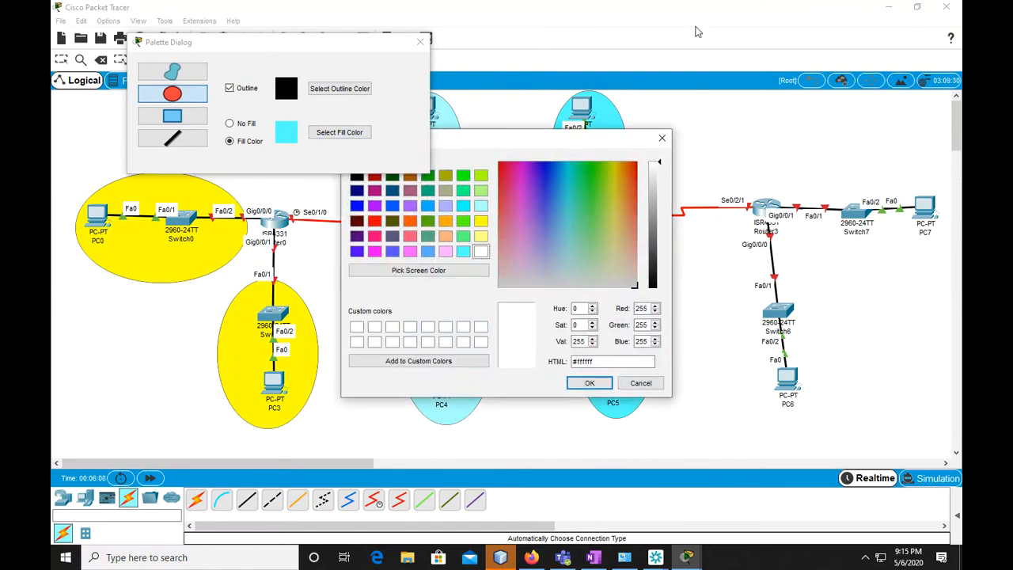
pyautogui.click(427, 221)
pyautogui.click(592, 383)
pyautogui.moveTo(739, 255); pyautogui.dragTo(837, 439)
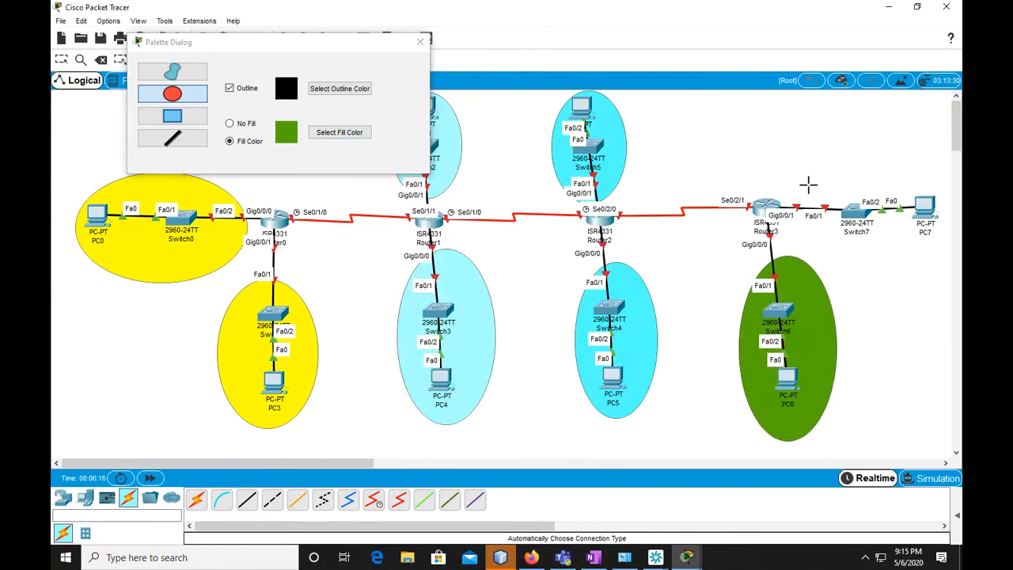
# Draw a dark green ellipse around Switch7 and PC7, and a #0055ff-filled ellipse spanning the serial links from Router0 to Router3
pyautogui.moveTo(802, 157); pyautogui.dragTo(946, 266)
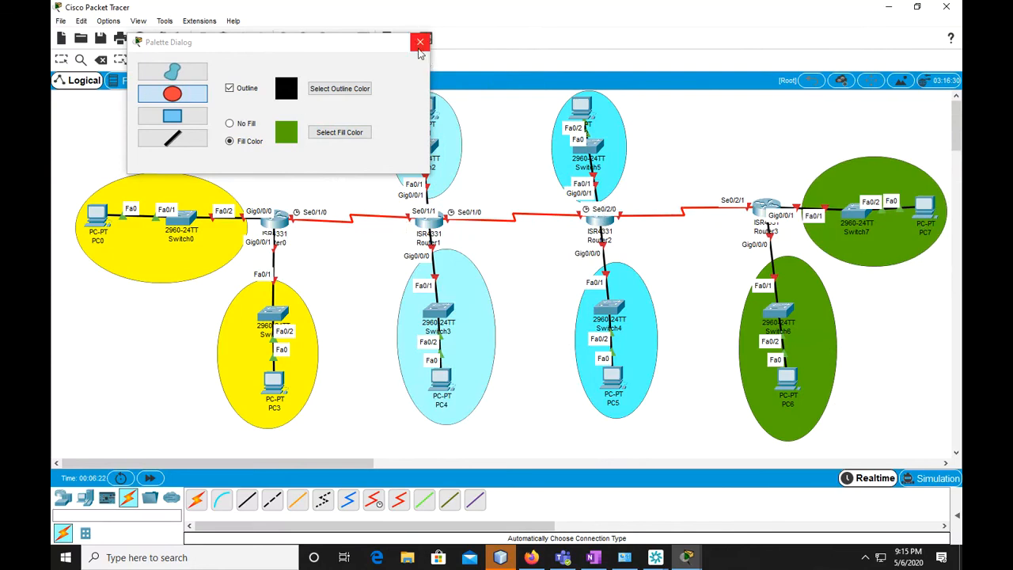
pyautogui.click(339, 132)
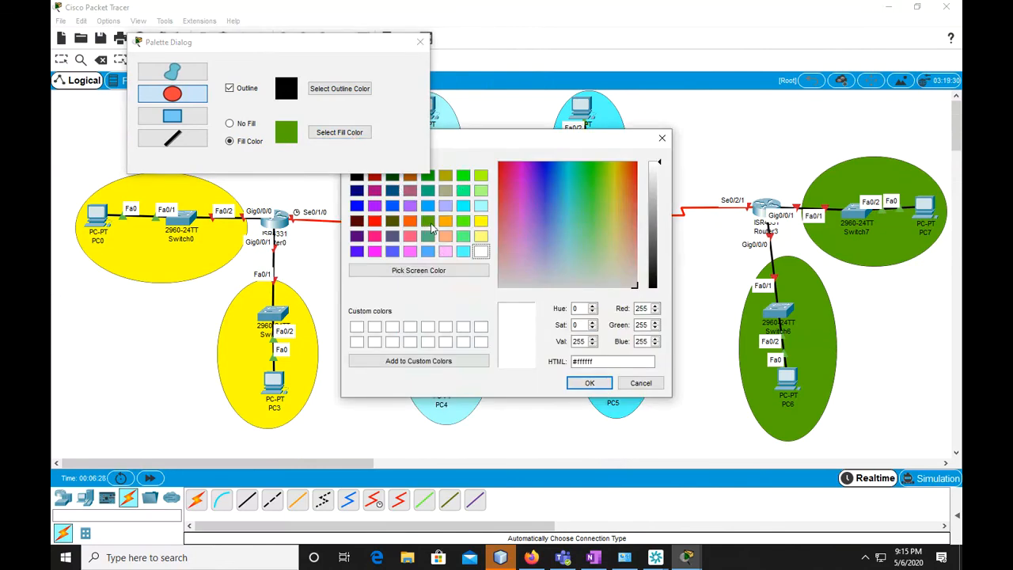
pyautogui.click(391, 207)
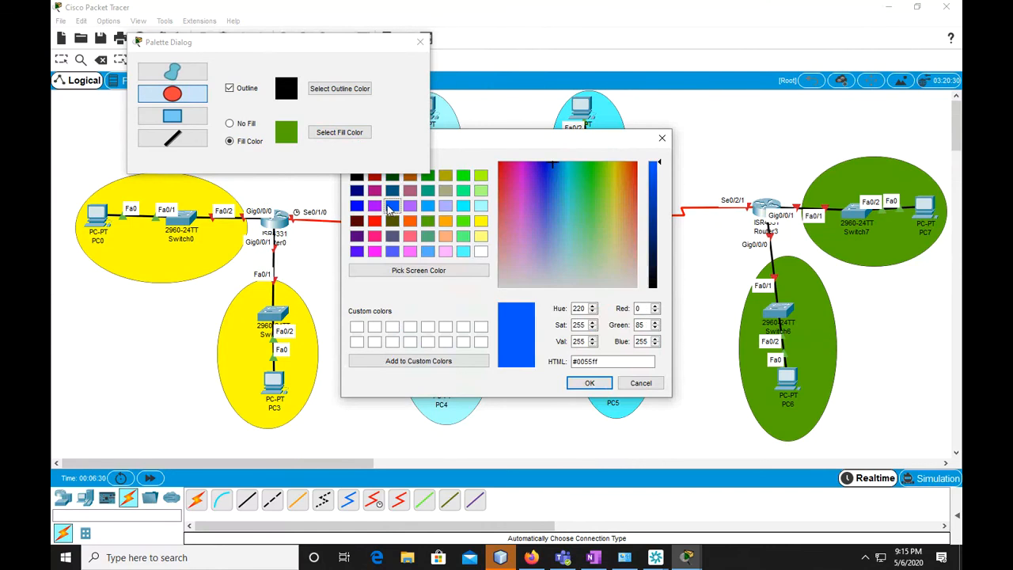
pyautogui.click(587, 383)
pyautogui.moveTo(261, 191); pyautogui.dragTo(774, 253)
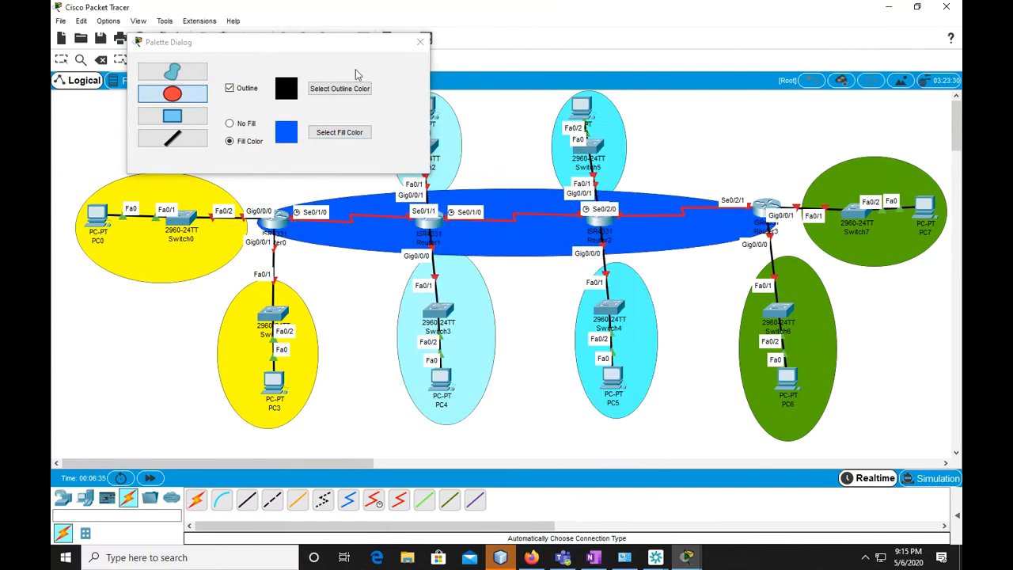
pyautogui.click(420, 43)
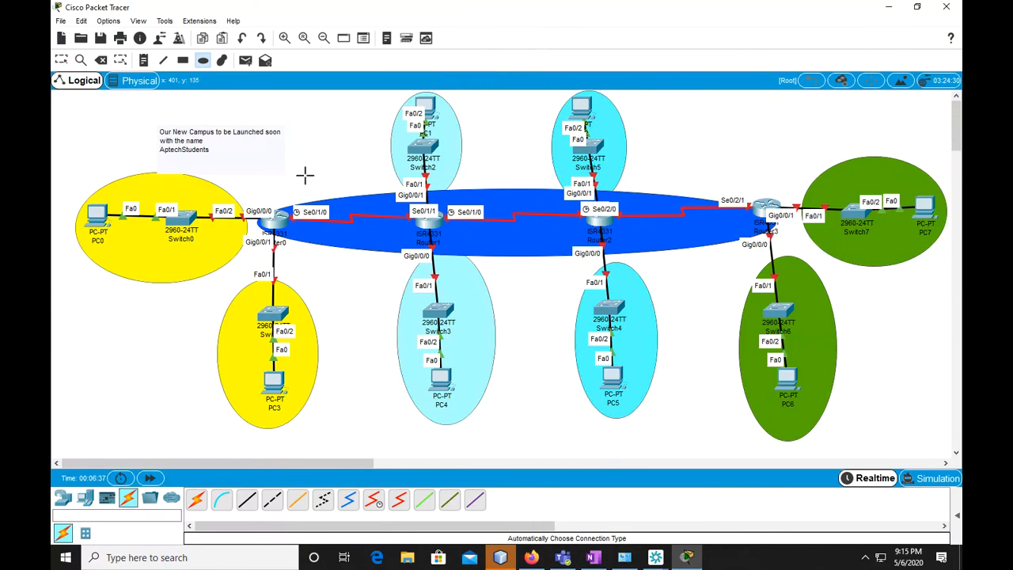
pyautogui.click(61, 60)
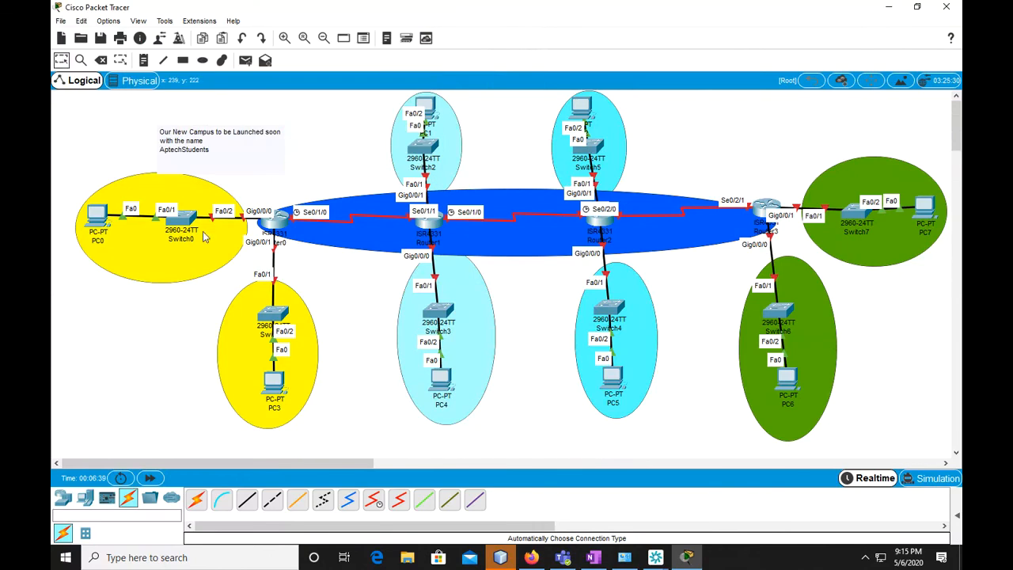
# Add the note "172.16.0.0 /20" inside the yellow ellipse of PC0 and Switch0
pyautogui.press('n')
pyautogui.click(123, 252)
pyautogui.write('172')
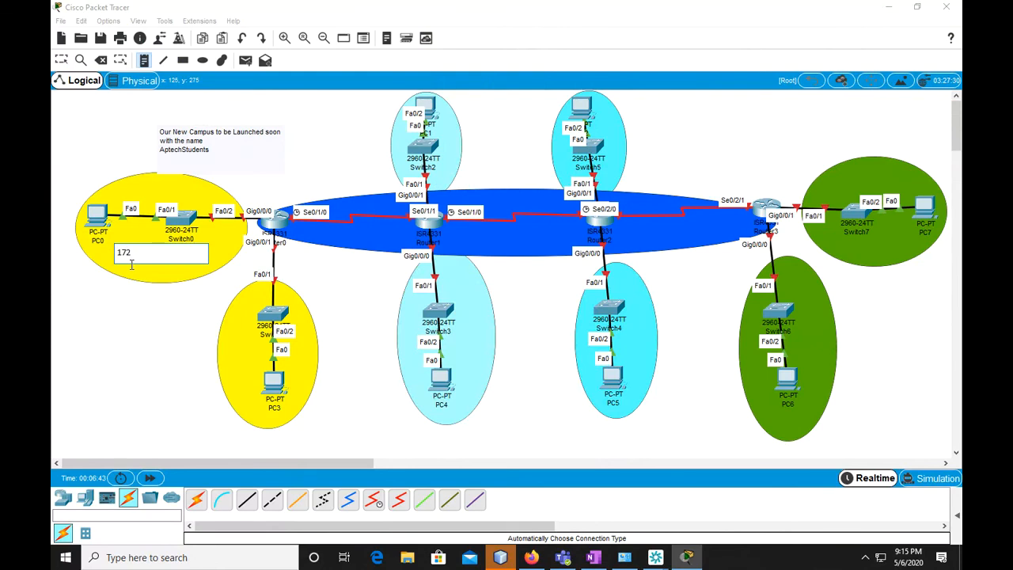
pyautogui.write('.16.0.0 /20')
pyautogui.click(652, 2)
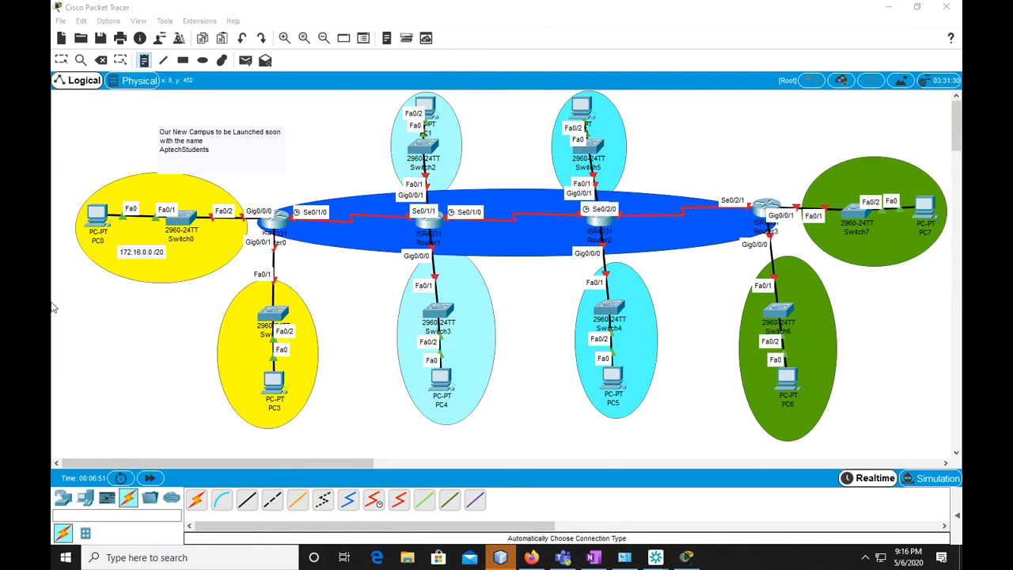
pyautogui.click(55, 75)
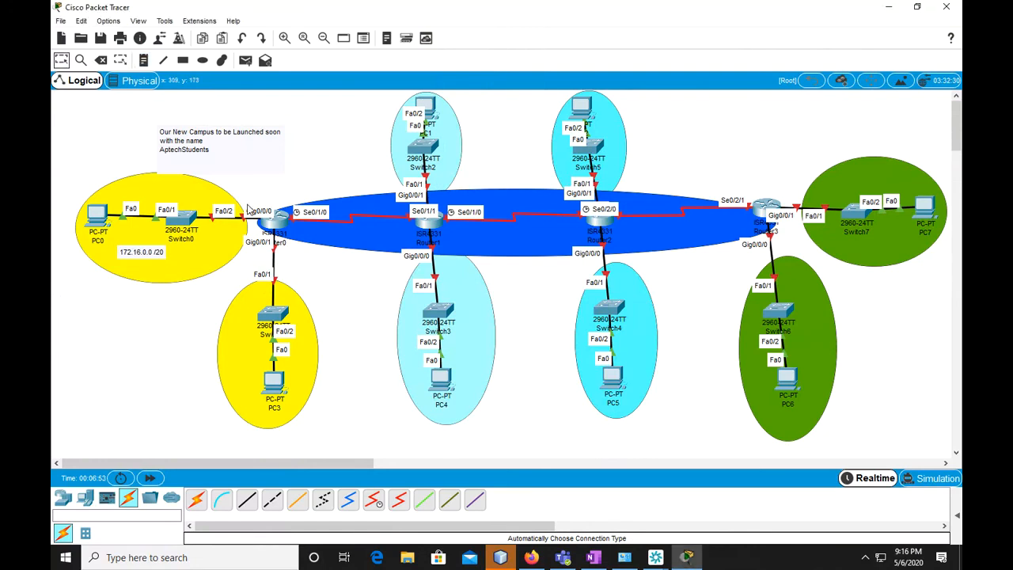
# Add the note "0.1" above the Fa0/2 label on the link between Switch0 and Router0's Gig0/0/0
pyautogui.click(143, 60)
pyautogui.click(204, 194)
pyautogui.write('6')
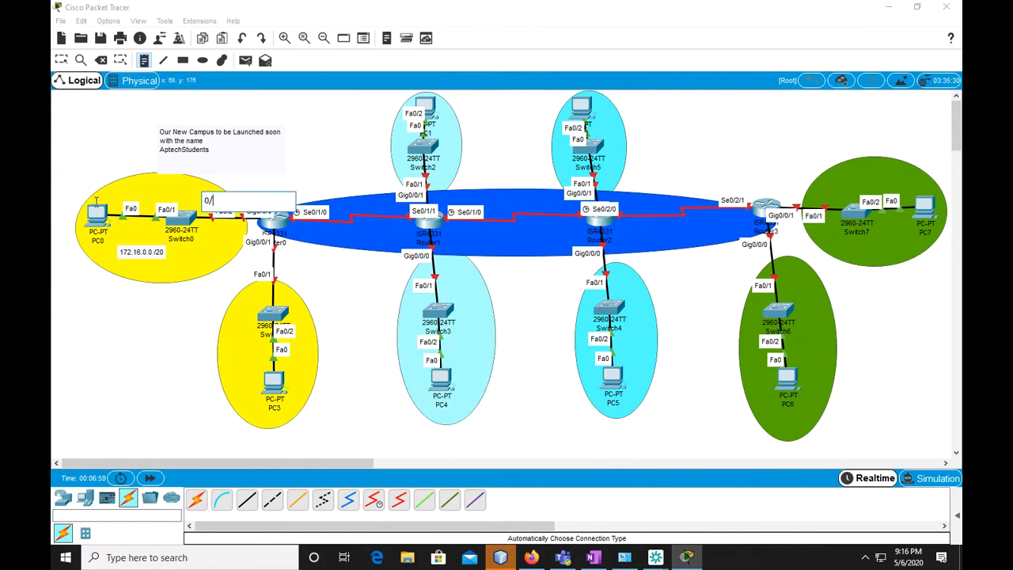
pyautogui.click(61, 60)
# Label PC3's LAN with the note "172.16.16.0/20" beside its yellow ellipse, following the subnet list
pyautogui.scroll(-3, 316, 435)
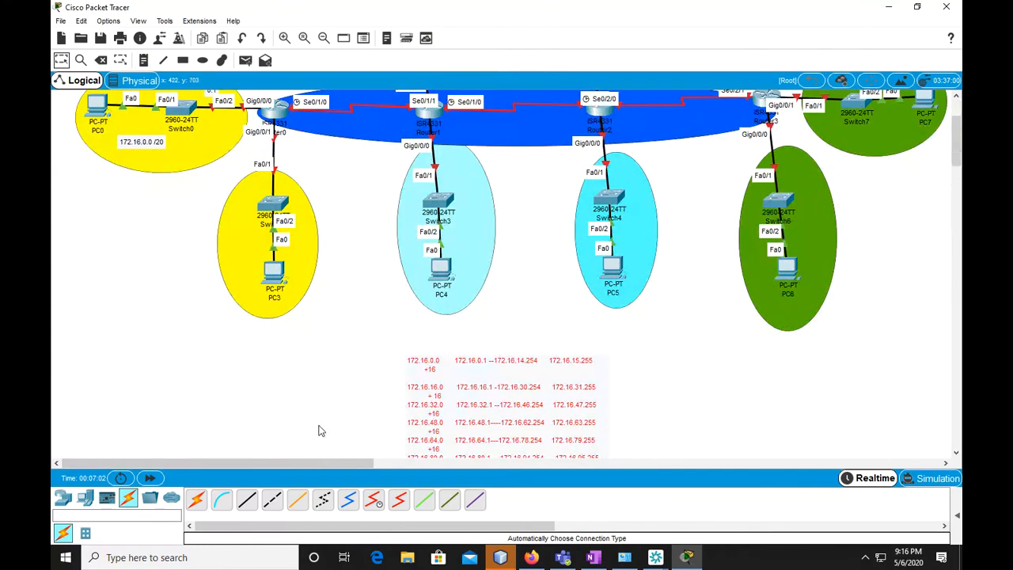
pyautogui.scroll(2, 486, 426)
pyautogui.scroll(-2, 486, 425)
pyautogui.scroll(2, 433, 393)
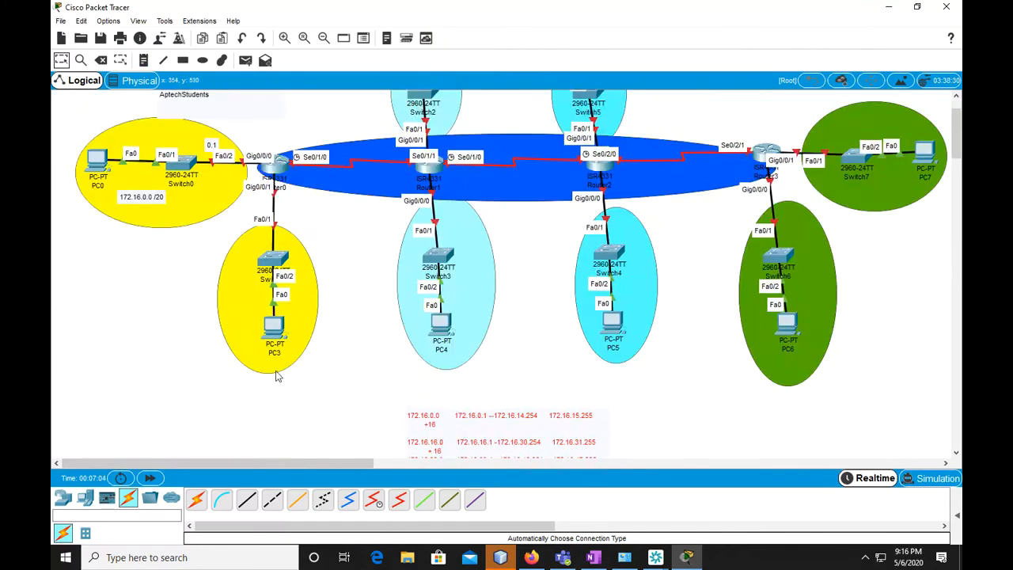
pyautogui.click(159, 310)
pyautogui.write('172.16.16.0/20')
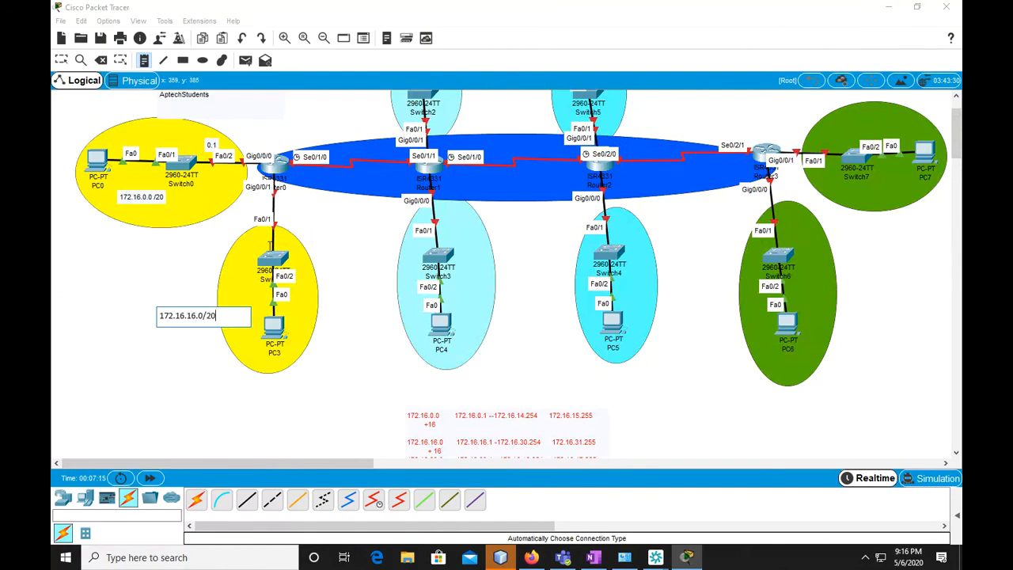
# Add the gateway note "16.1" near the link from Router0's Gig0/0/1 to PC3's switch
pyautogui.click(240, 242)
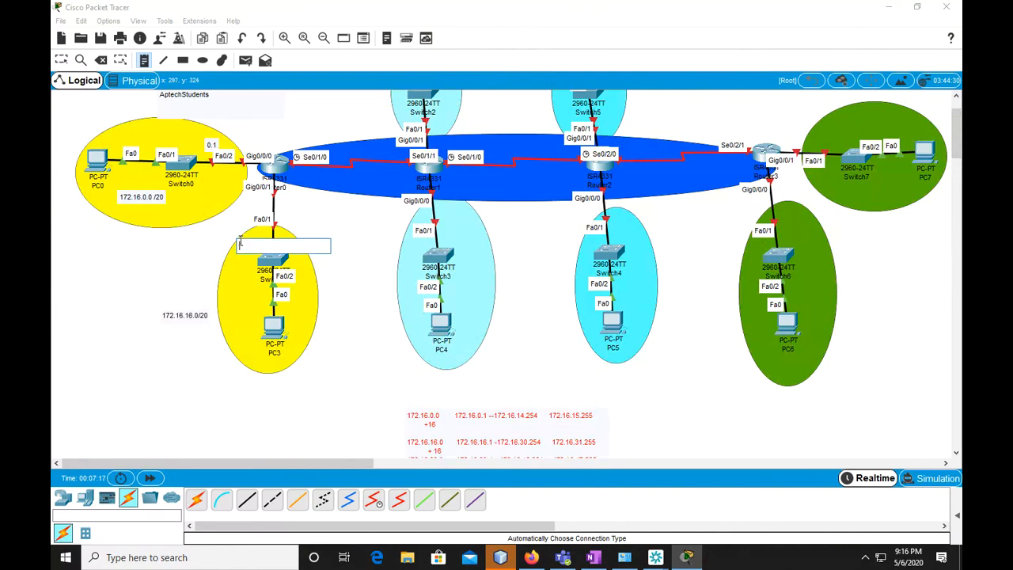
pyautogui.write('16.1')
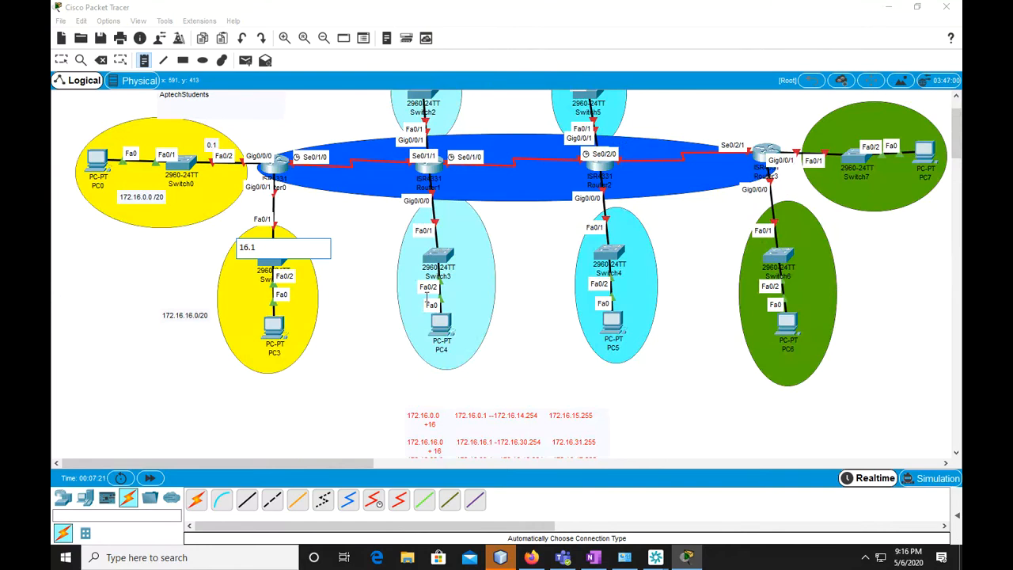
pyautogui.scroll(2, 427, 300)
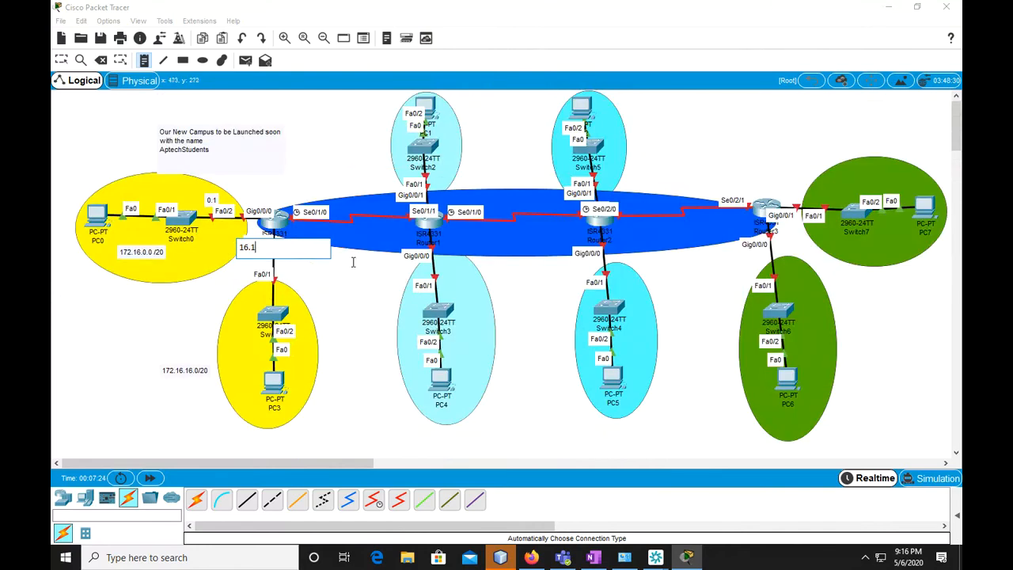
# Label the PC4 LAN with "172.16.32.0" below its ellipse and "32.1" near Router1's Gig0/0/0 link to Switch3
pyautogui.click(446, 419)
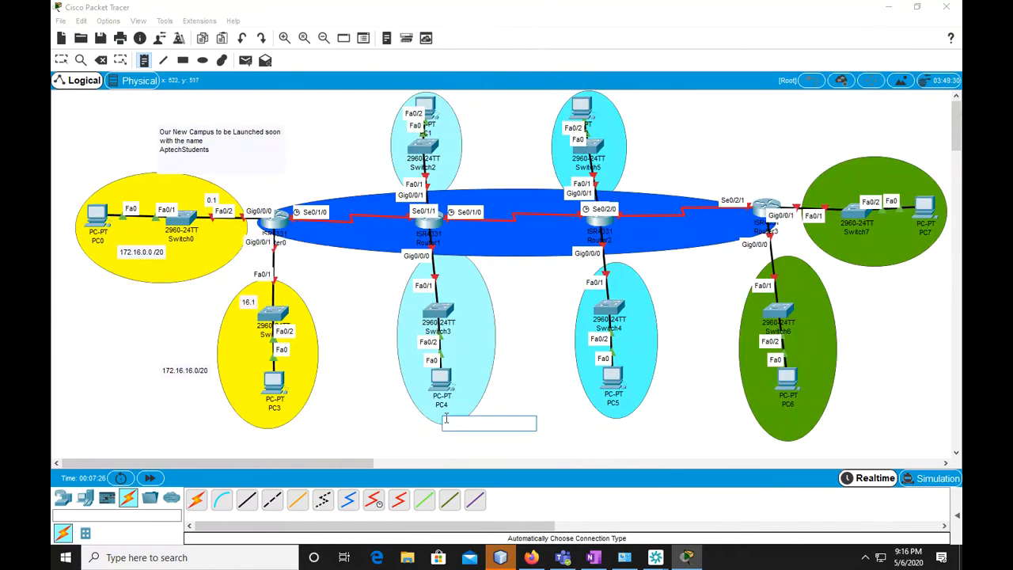
pyautogui.scroll(-4, 520, 407)
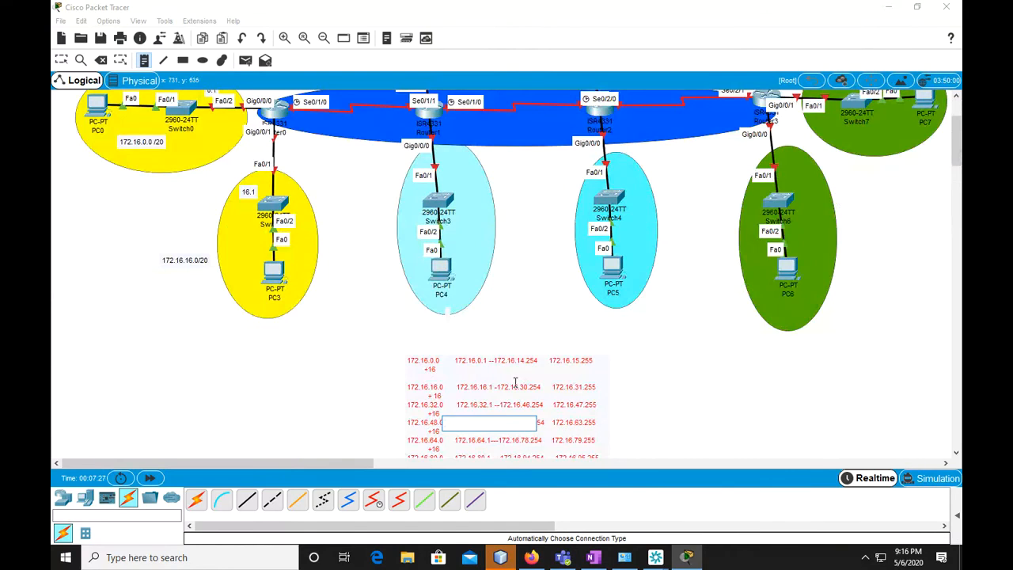
pyautogui.scroll(4, 516, 383)
pyautogui.write('192')
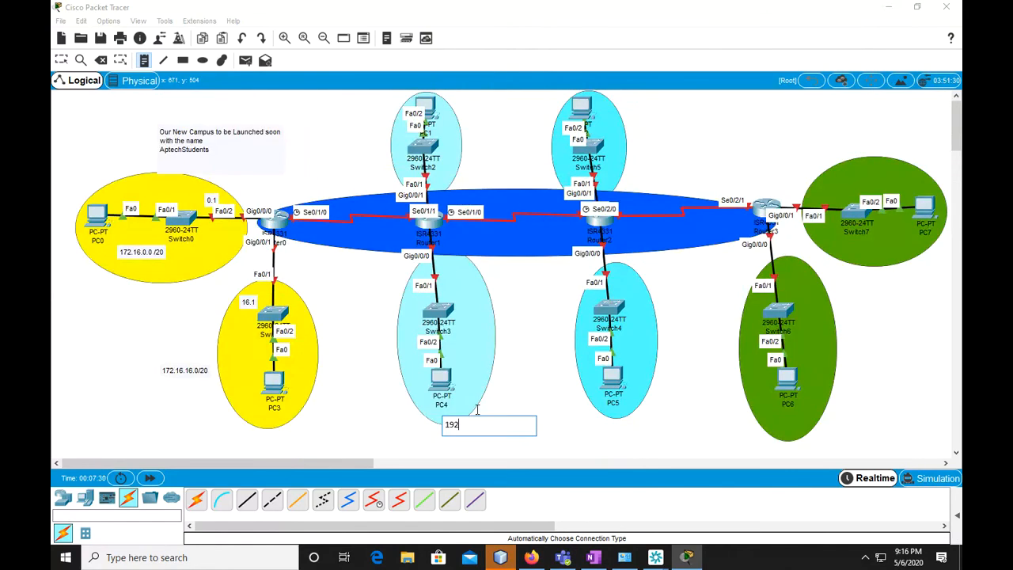
pyautogui.press('BackSpace')
pyautogui.press('BackSpace')
pyautogui.write('72.16.32.0')
pyautogui.click(451, 269)
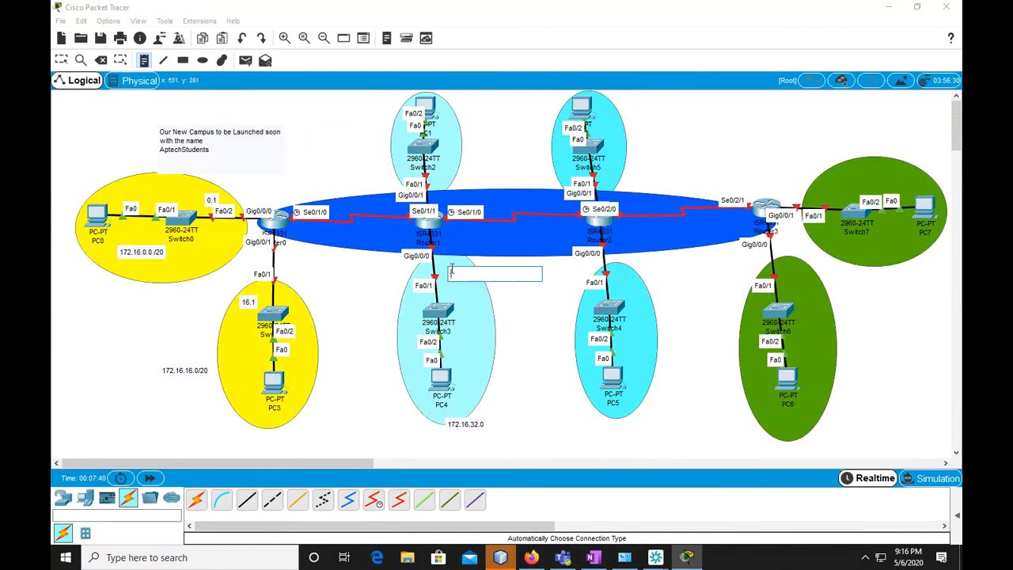
pyautogui.write('32.1')
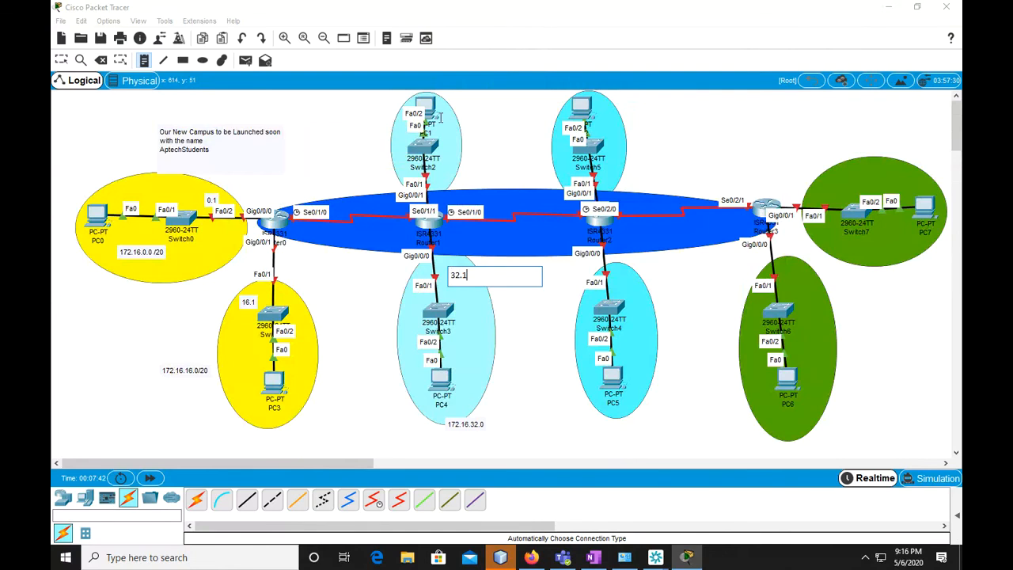
# Label the PC1 LAN with "172.16.48.0" beside its ellipse and "48.1" near Router1's Gig0/0/1 link to Switch2
pyautogui.click(449, 109)
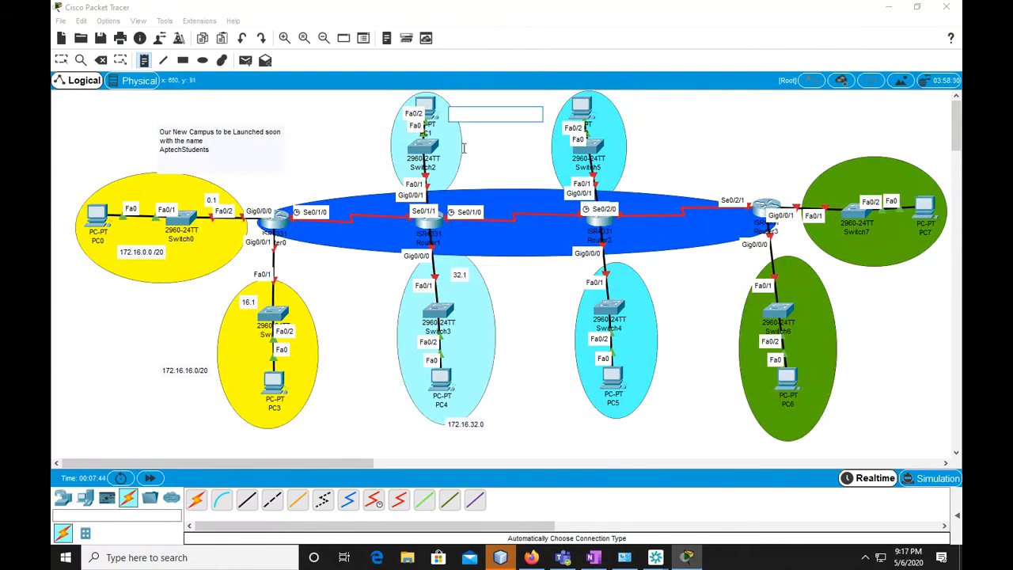
pyautogui.scroll(-3, 488, 301)
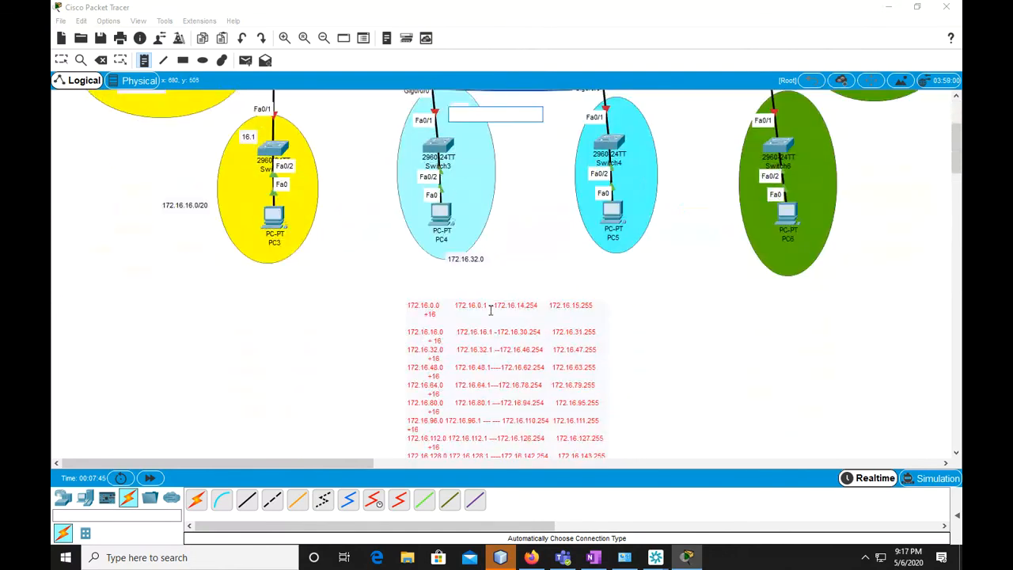
pyautogui.scroll(3, 460, 384)
pyautogui.write('17')
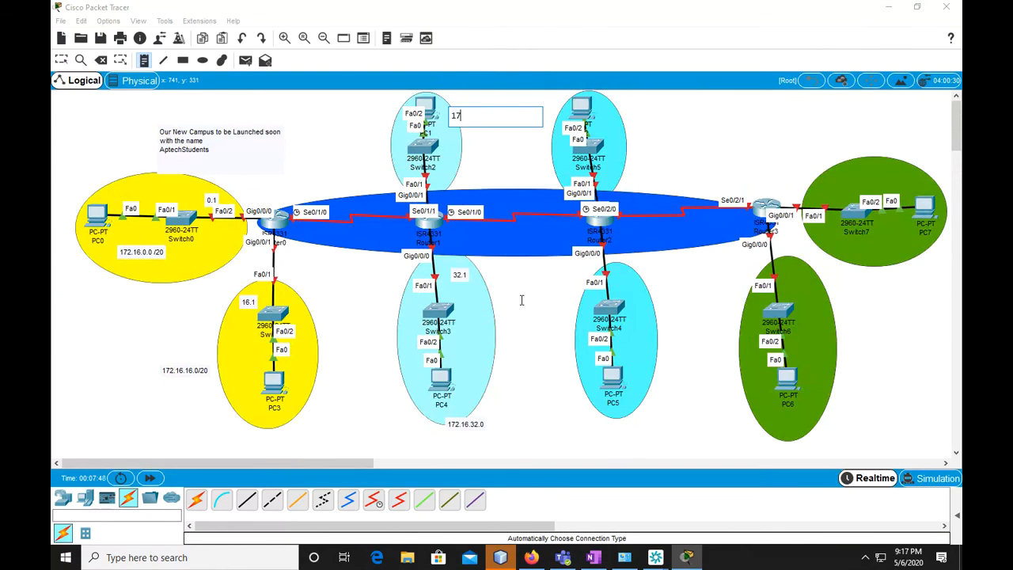
pyautogui.write('2.16.48.0')
pyautogui.click(437, 181)
pyautogui.write('48.1')
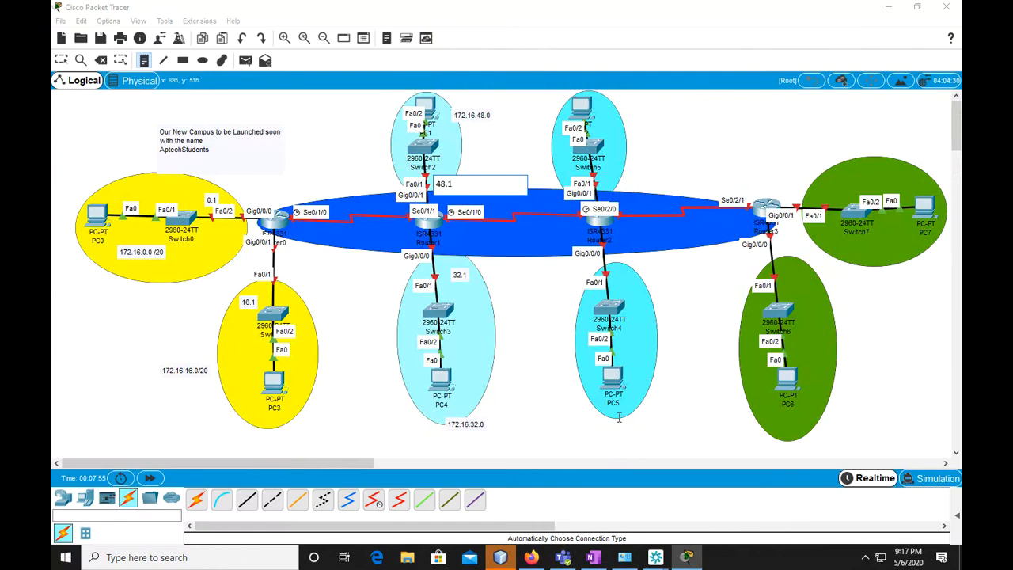
# Label the PC5 LAN with "172.16.64.0/20" below its ellipse and "64.1" near Router2's Gig0/0/0 link to Switch4
pyautogui.scroll(-3, 606, 396)
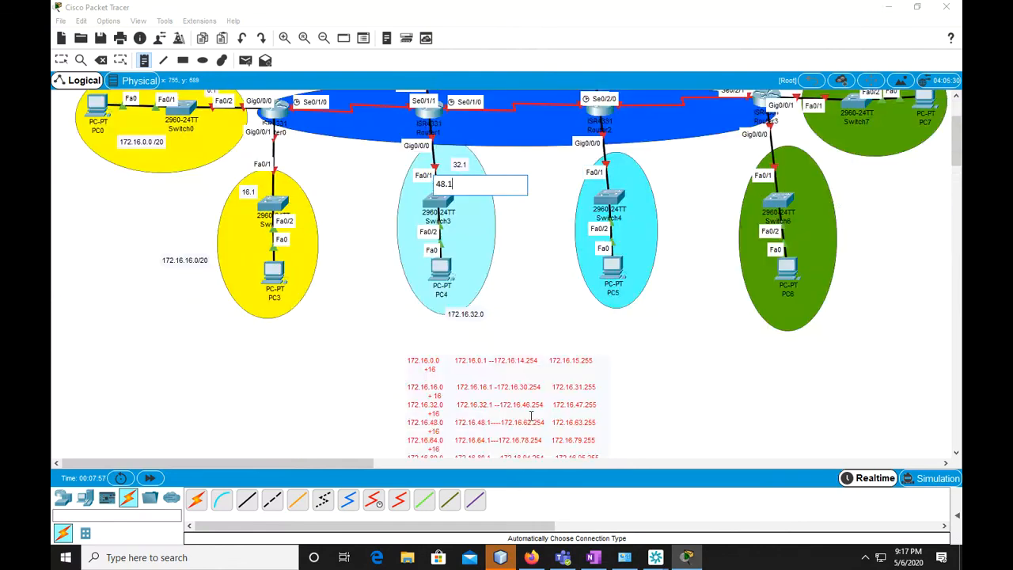
pyautogui.scroll(3, 541, 418)
pyautogui.click(603, 418)
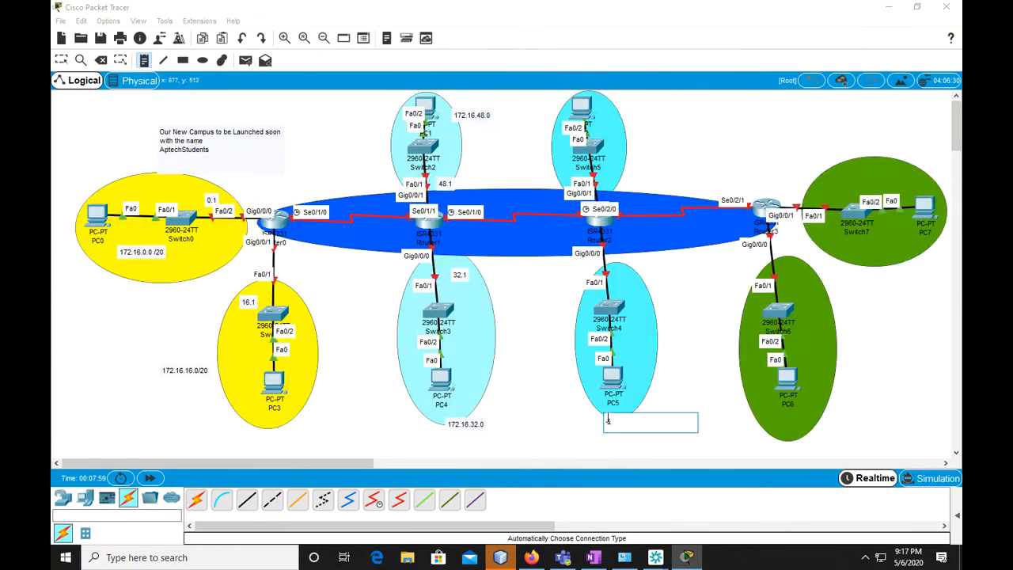
pyautogui.write('172.16.64.0/')
pyautogui.write('20')
pyautogui.click(618, 274)
pyautogui.write('64.1')
# Label the PC2 LAN with "172.16.80.0" beside its ellipse and "80.1" near Router2's Gig0/0/1 link to Switch5
pyautogui.click(621, 121)
pyautogui.write('172.16.')
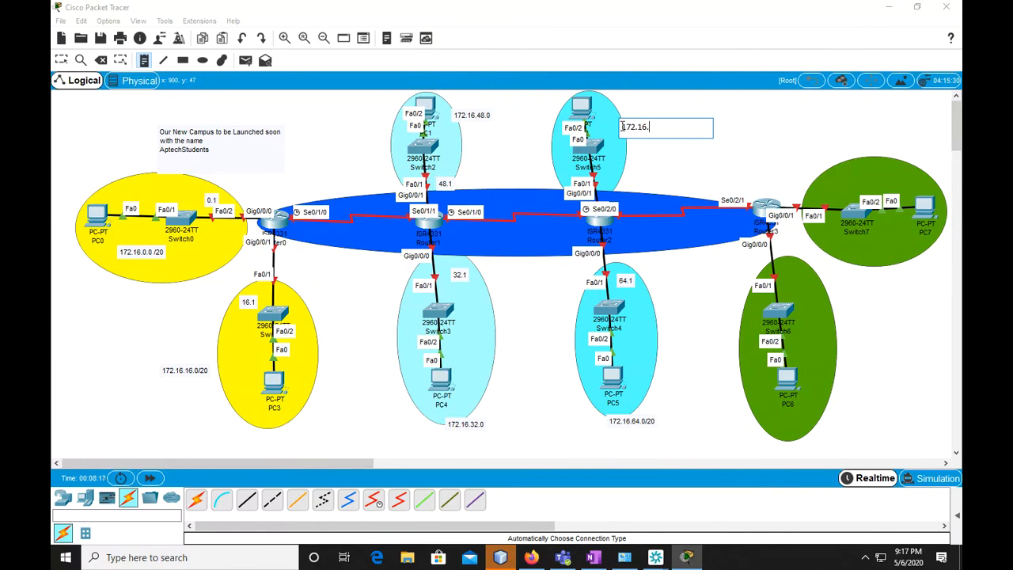
pyautogui.scroll(-3, 687, 312)
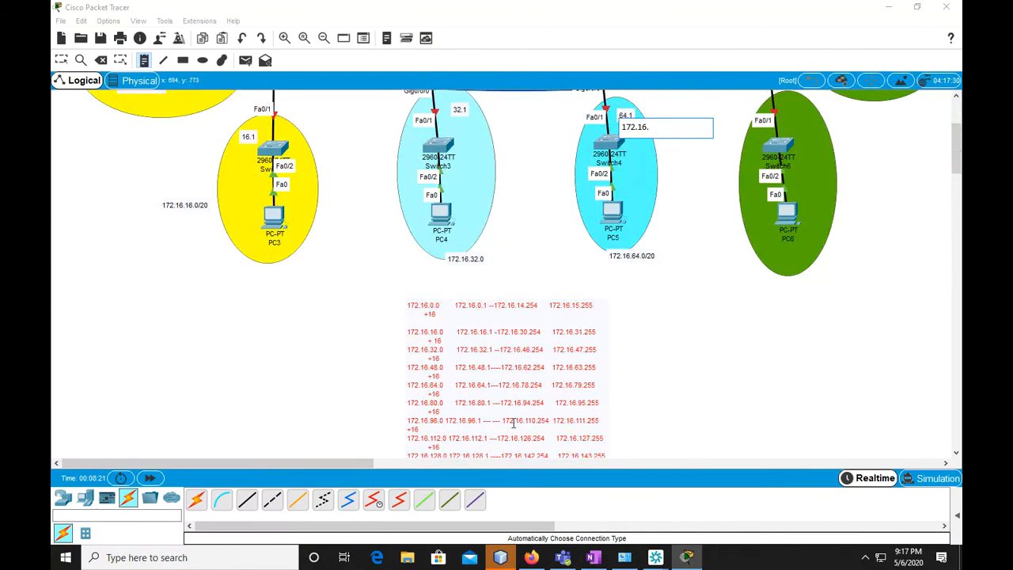
pyautogui.scroll(3, 554, 356)
pyautogui.write('80.0')
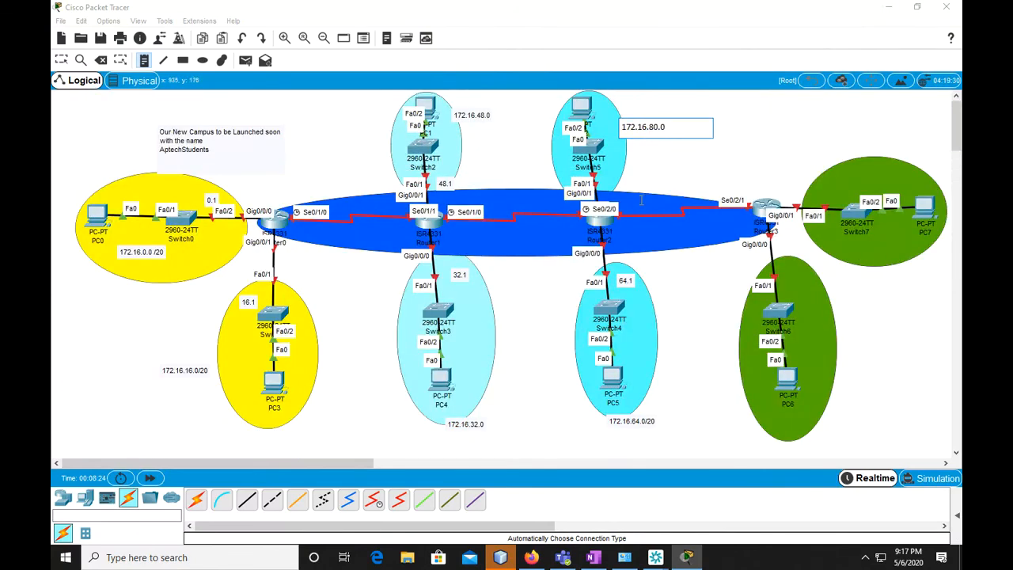
pyautogui.click(609, 187)
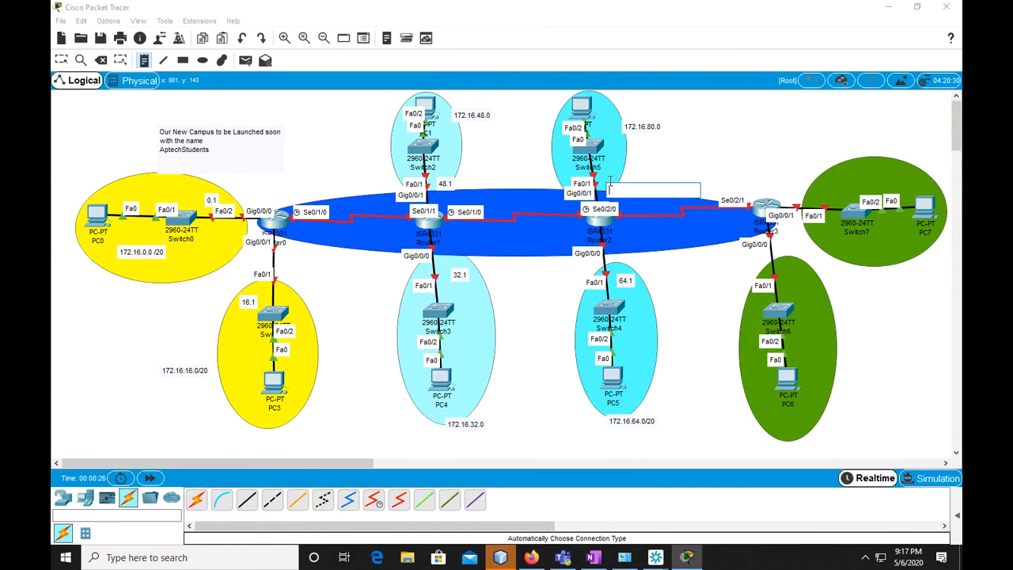
pyautogui.write('80.1')
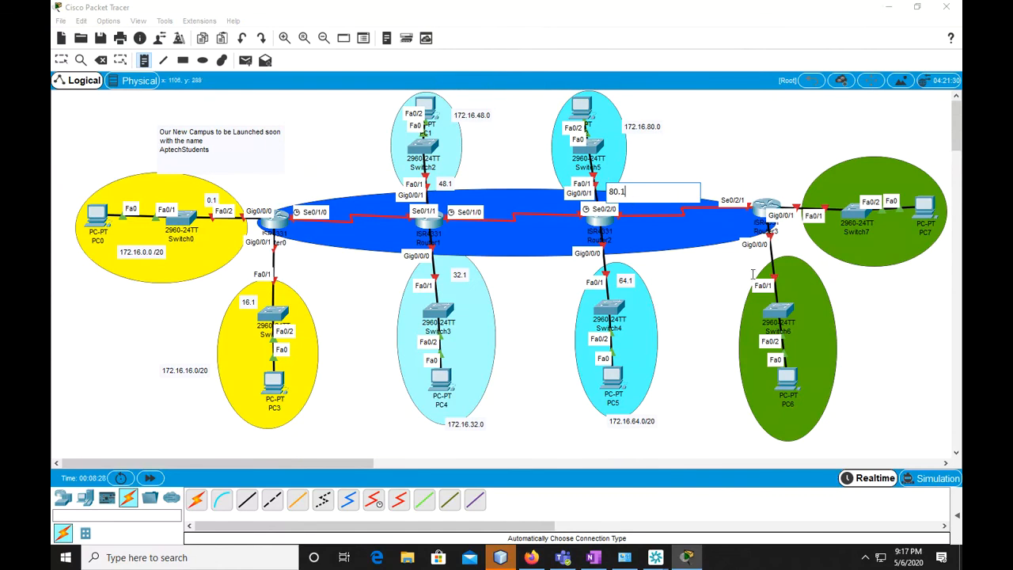
# Add a subnet note reading "192.16.96.0" below the PC6 LAN's ellipse
pyautogui.click(779, 429)
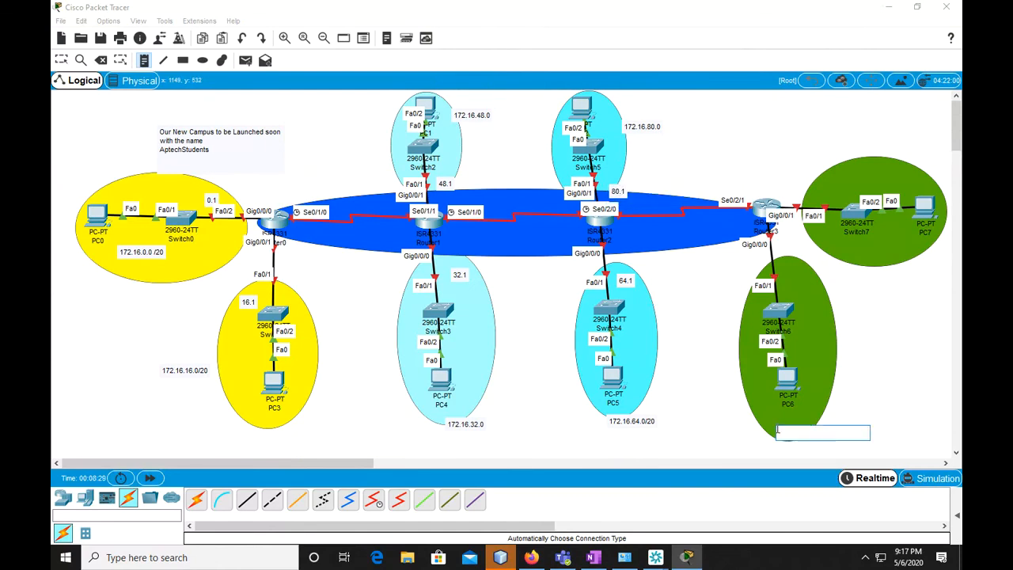
pyautogui.scroll(-5, 533, 322)
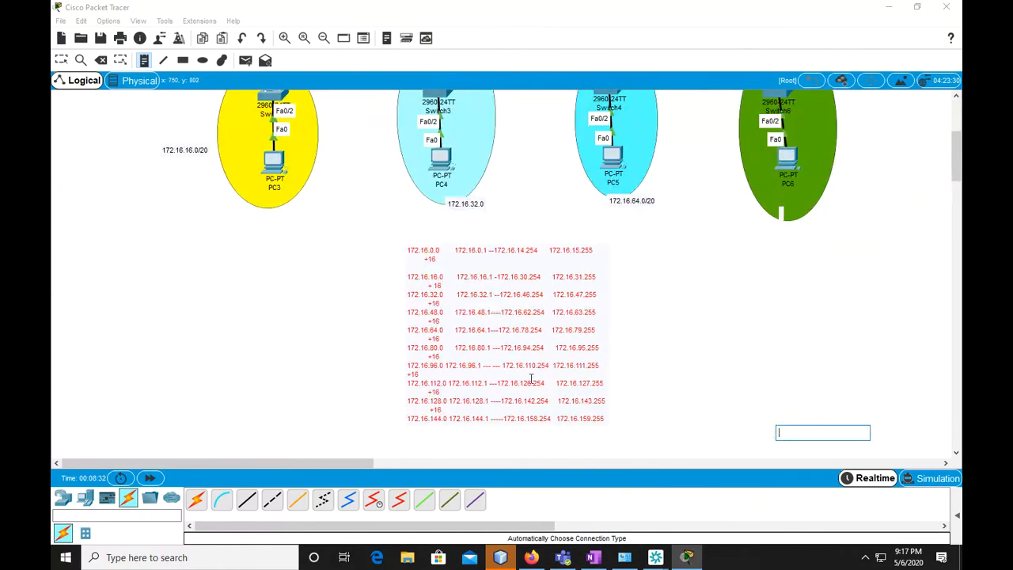
pyautogui.scroll(4, 530, 378)
pyautogui.write('192.16.')
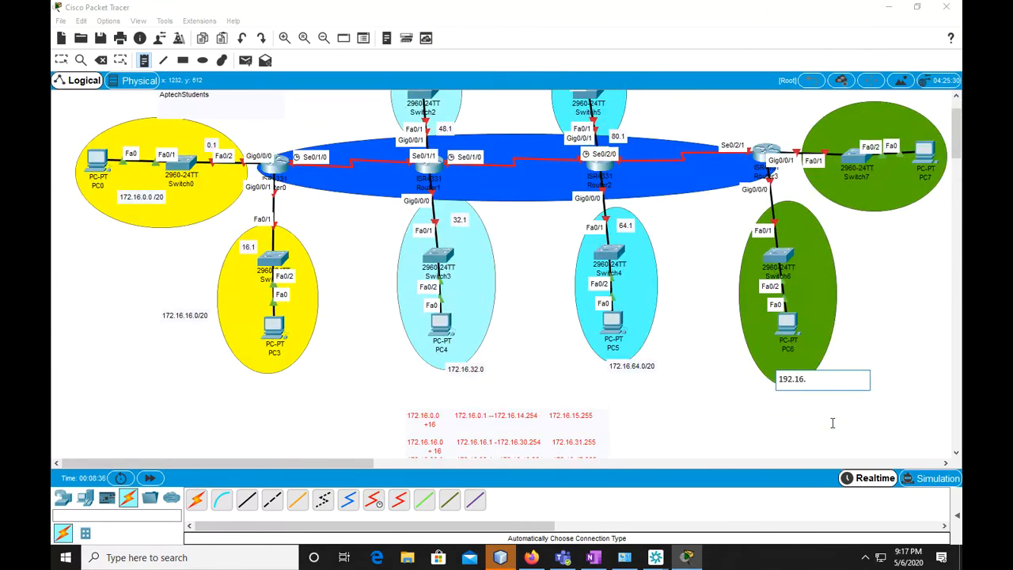
pyautogui.write('96.0')
# Correct the subnet note below the PC6 LAN's ellipse to "172.16.96.0"
pyautogui.click(783, 209)
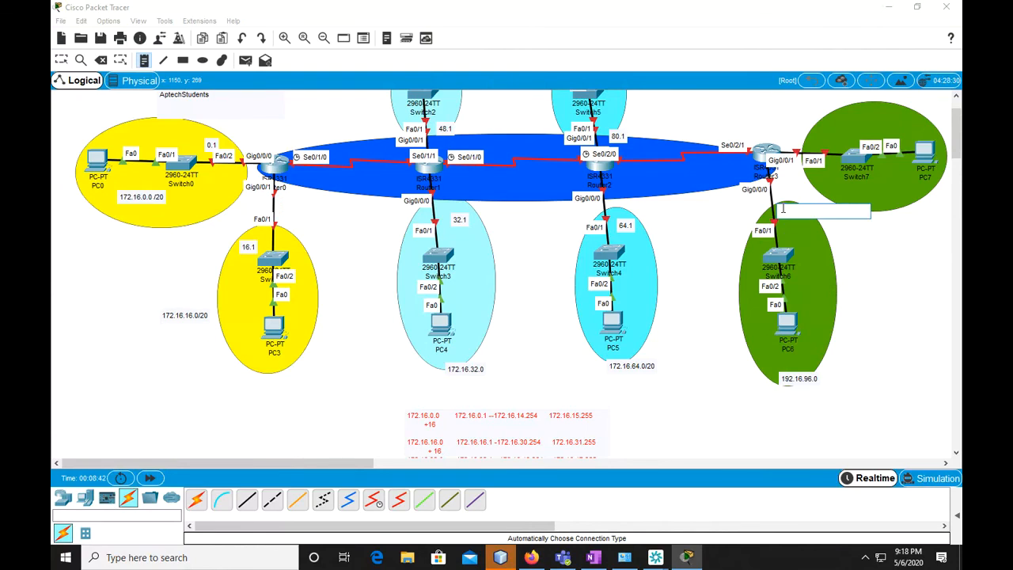
pyautogui.click(790, 384)
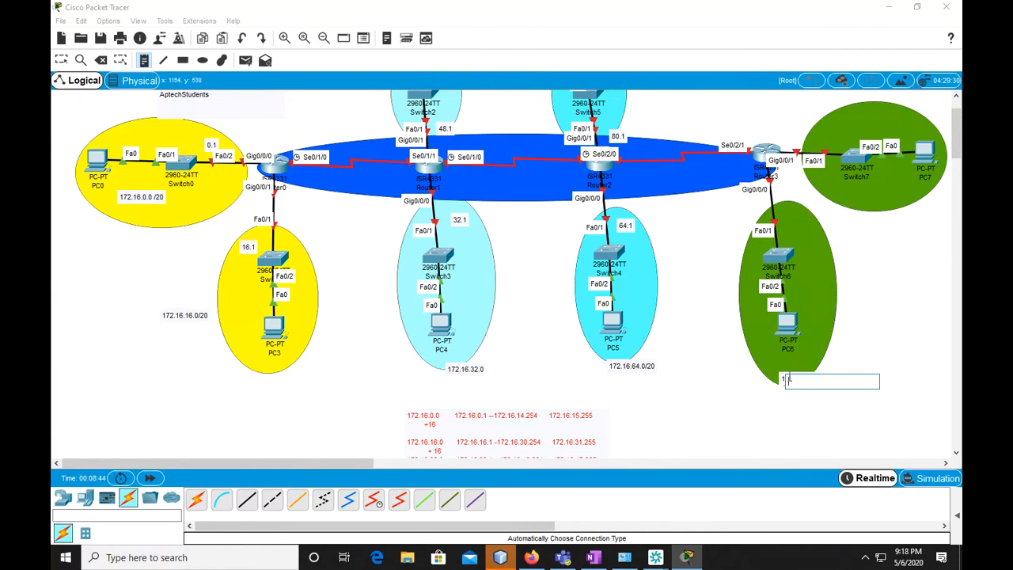
pyautogui.press('Escape')
pyautogui.doubleClick(789, 379)
pyautogui.press('BackSpace')
pyautogui.write('72.16.96.0')
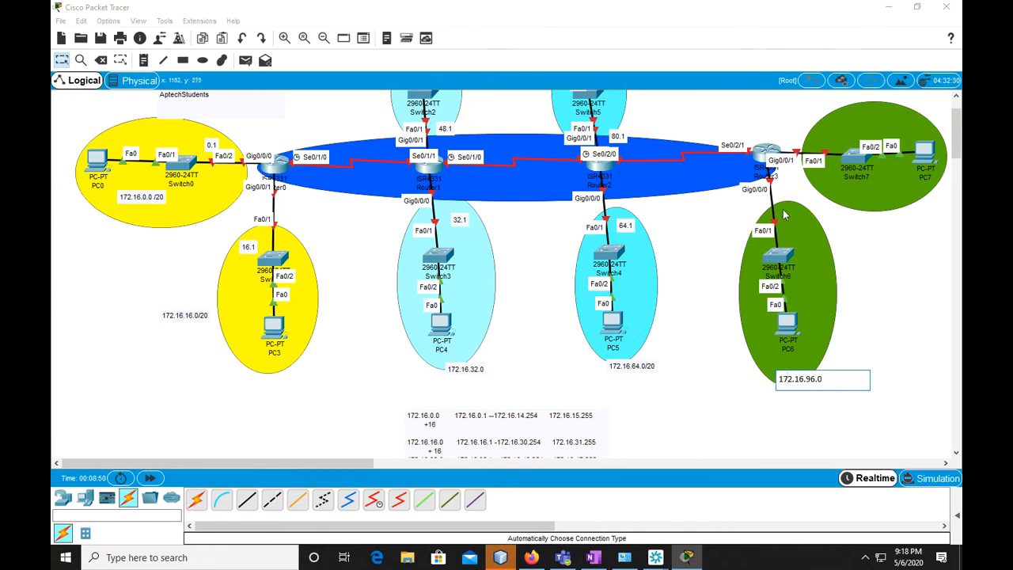
# Add a "96.1" gateway note beside Router3's Gig0/0/0 link to Switch6
pyautogui.click(144, 62)
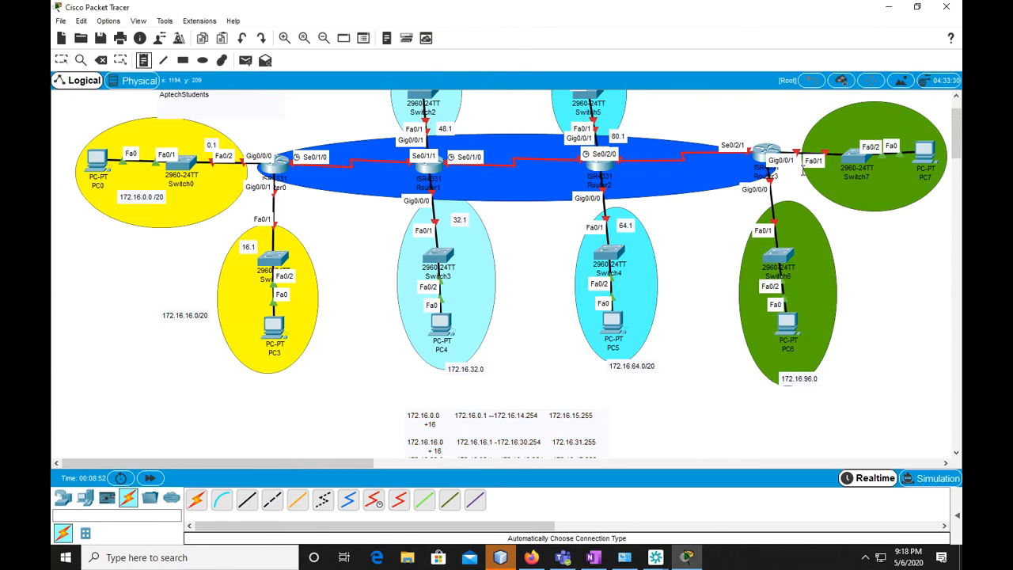
pyautogui.click(785, 209)
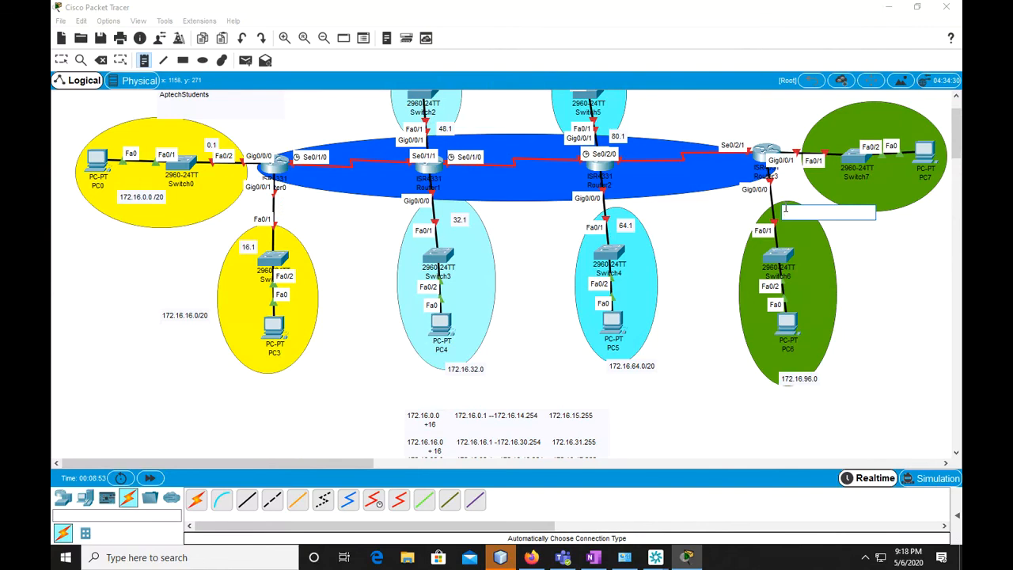
pyautogui.write('96.1')
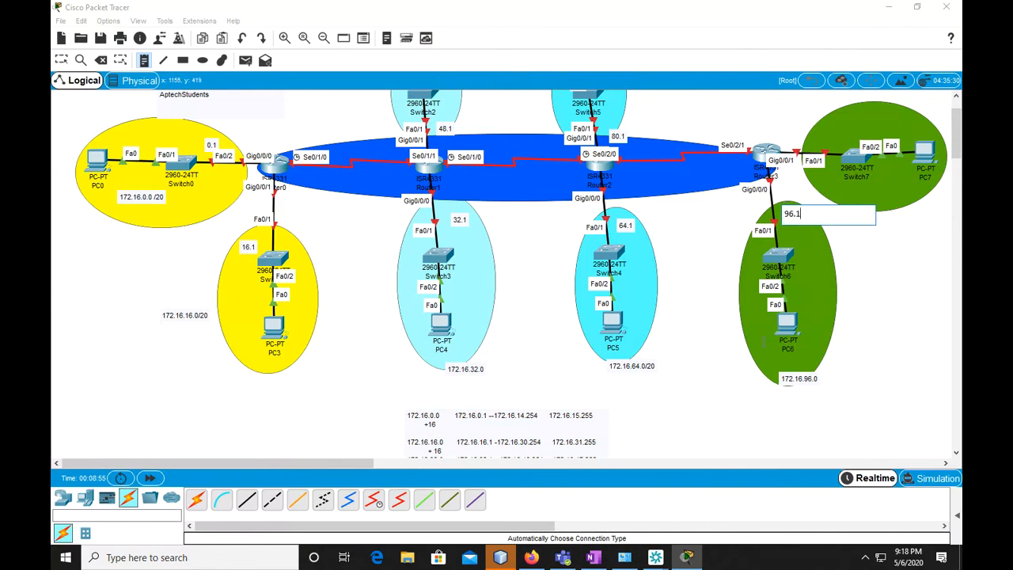
# Label the PC7 LAN with "171.16.112.0" on its ellipse and "112.1" near Router3's Gig0/0/1 link to Switch7
pyautogui.scroll(-3, 622, 346)
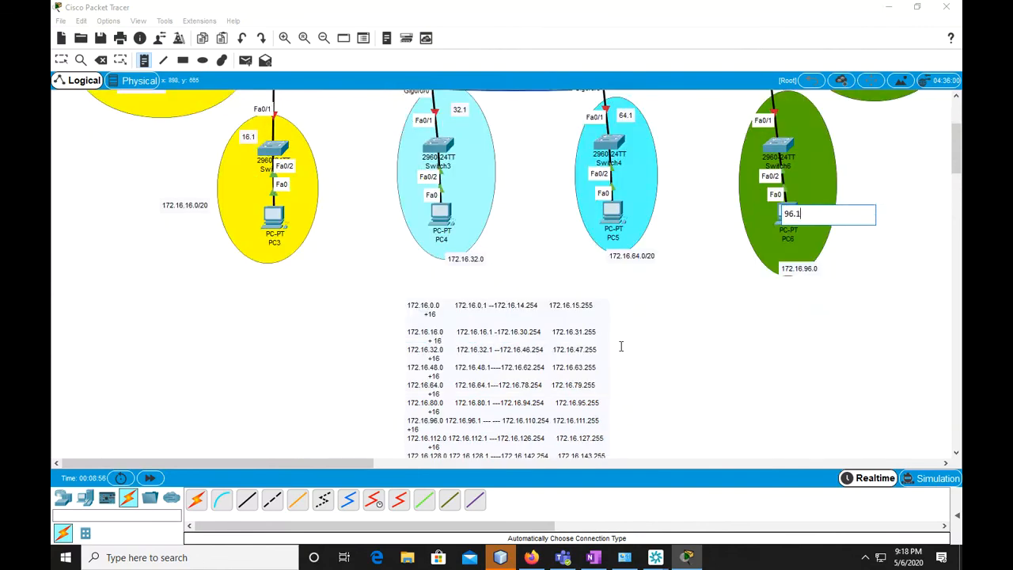
pyautogui.scroll(4, 621, 346)
pyautogui.click(831, 163)
pyautogui.write('192.16')
pyautogui.press('BackSpace')
pyautogui.press('BackSpace')
pyautogui.press('BackSpace')
pyautogui.press('BackSpace')
pyautogui.press('BackSpace')
pyautogui.write('71.16')
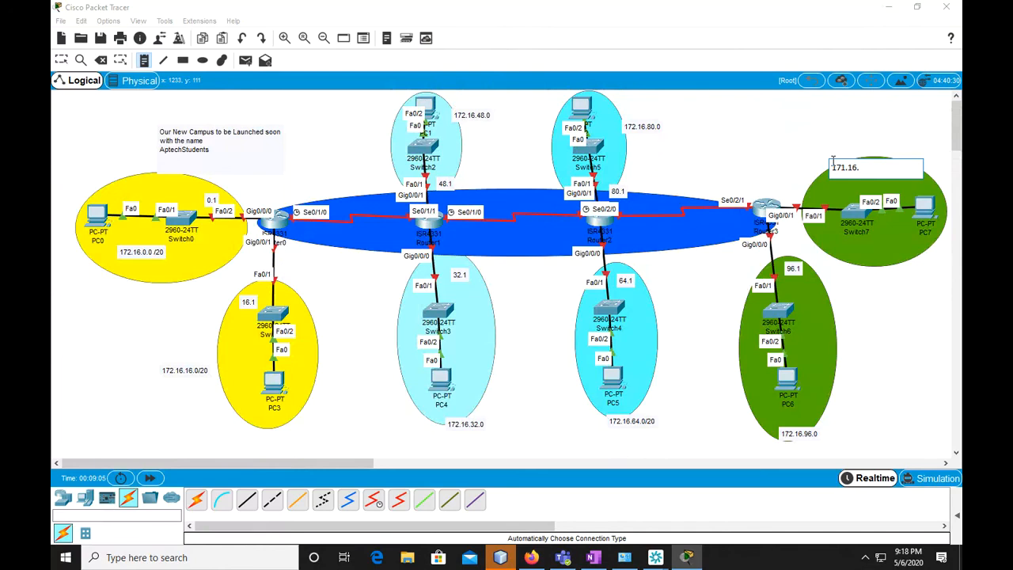
pyautogui.write('.112.0')
pyautogui.click(780, 188)
pyautogui.write('112.1')
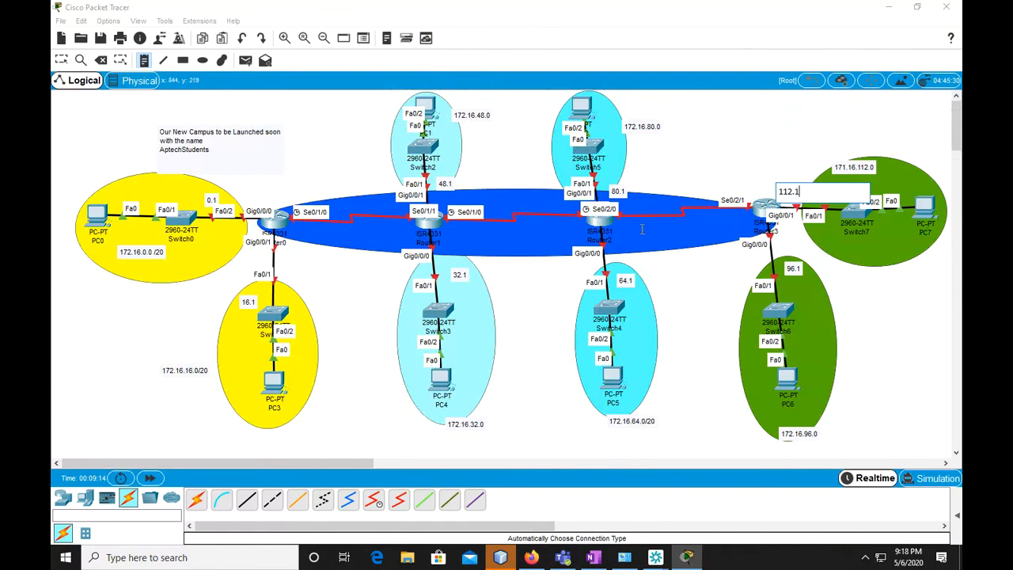
pyautogui.scroll(-5, 509, 436)
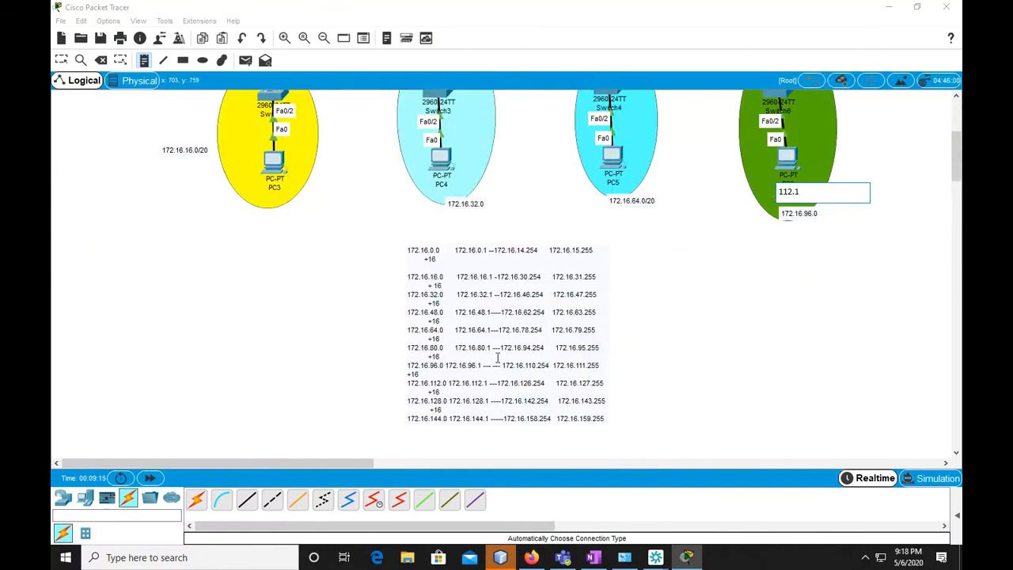
pyautogui.scroll(-1, 498, 427)
pyautogui.click(607, 368)
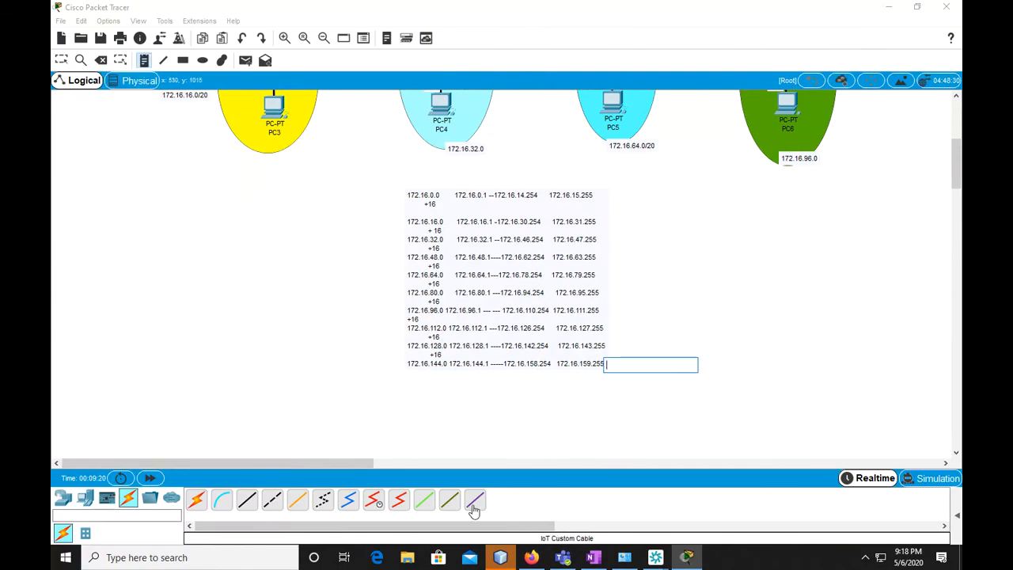
pyautogui.click(507, 561)
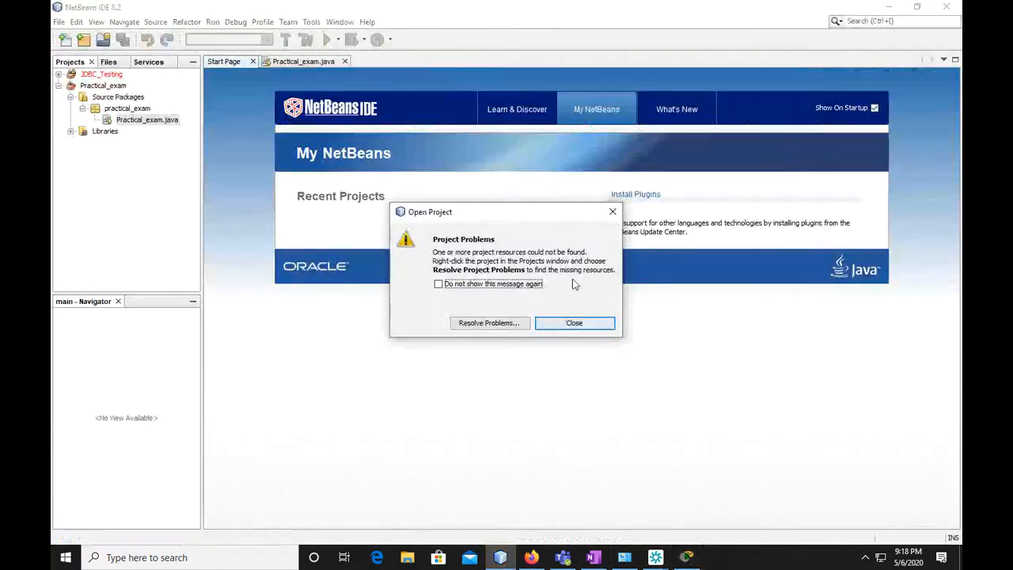
pyautogui.click(613, 211)
pyautogui.click(950, 10)
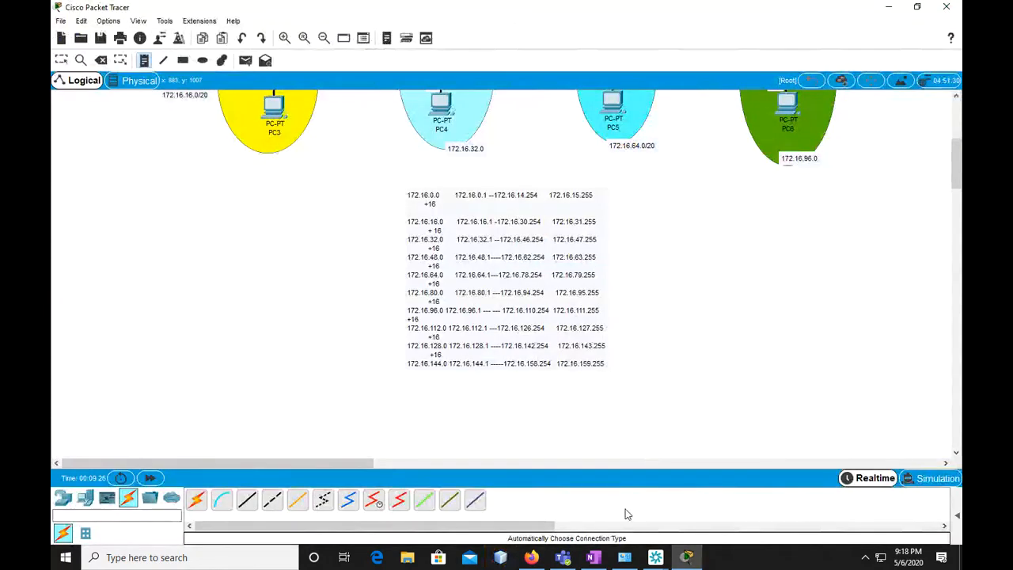
pyautogui.click(600, 368)
pyautogui.click(61, 59)
pyautogui.doubleClick(600, 364)
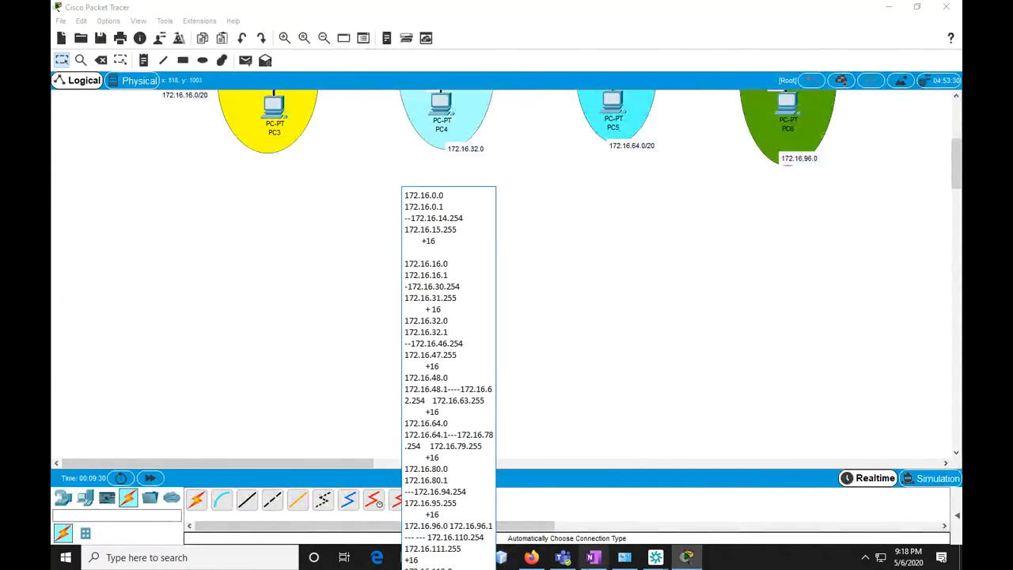
# Switch to the OSPF page in OneNote and add a row with "172.16.160.0" and "172.16.175.255" below the 172.16.144.0 row
pyautogui.click(531, 558)
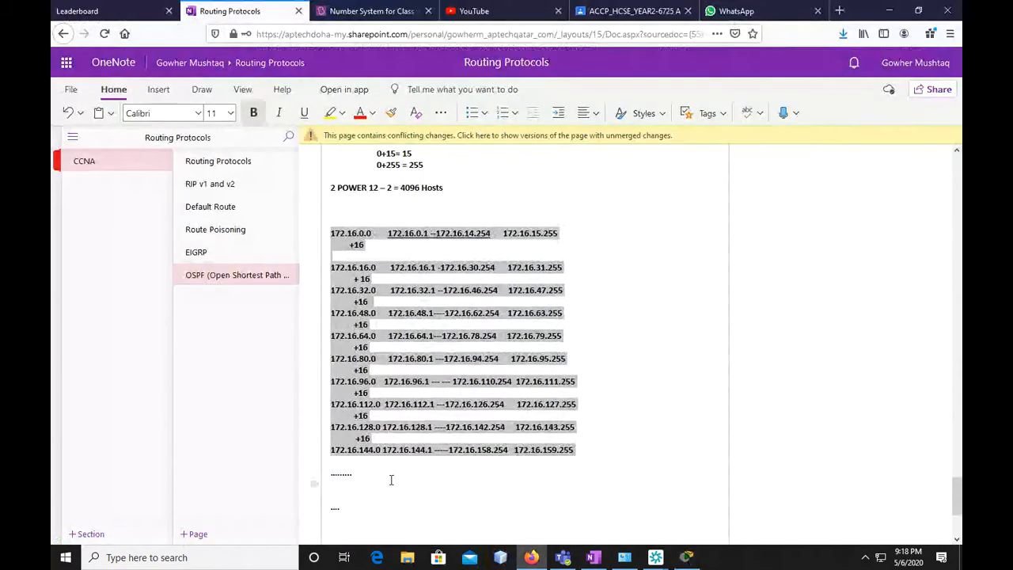
pyautogui.click(348, 472)
pyautogui.click(576, 451)
pyautogui.press('Return')
pyautogui.write('172.16')
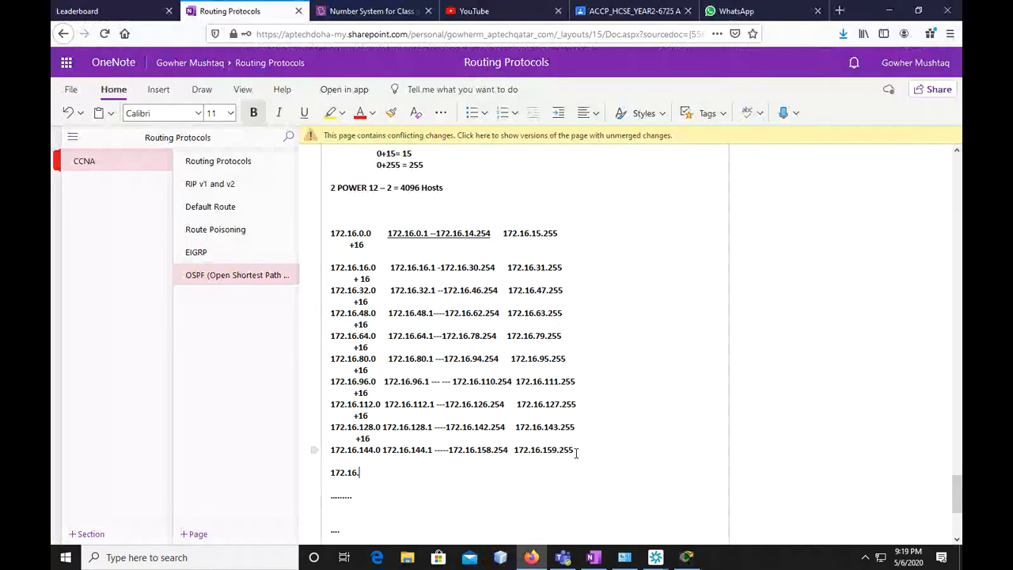
pyautogui.write('.160.0172.16.175.255')
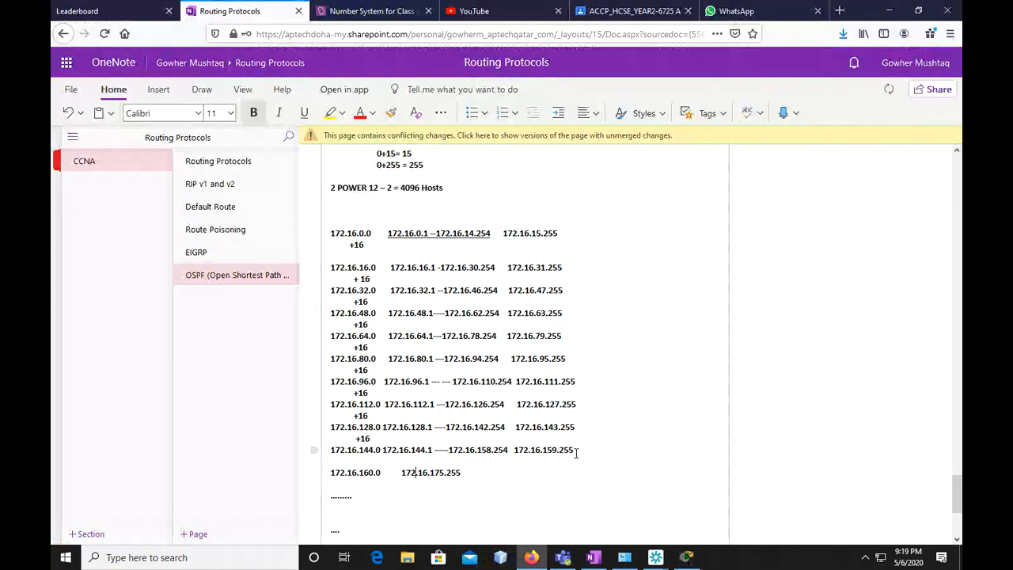
pyautogui.write('172.1')
pyautogui.write('6.')
pyautogui.write('160.1-')
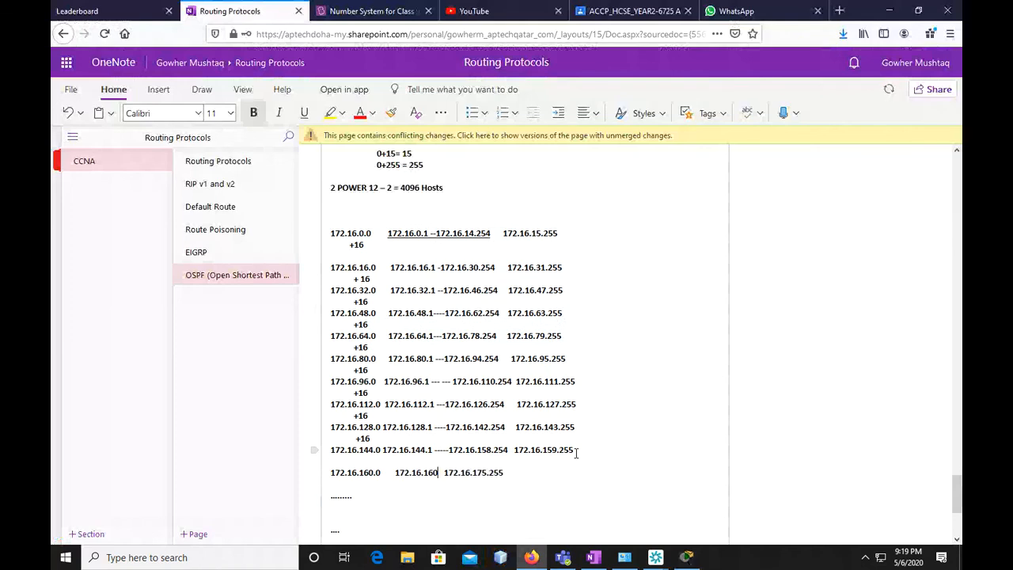
pyautogui.write('--172,.16')
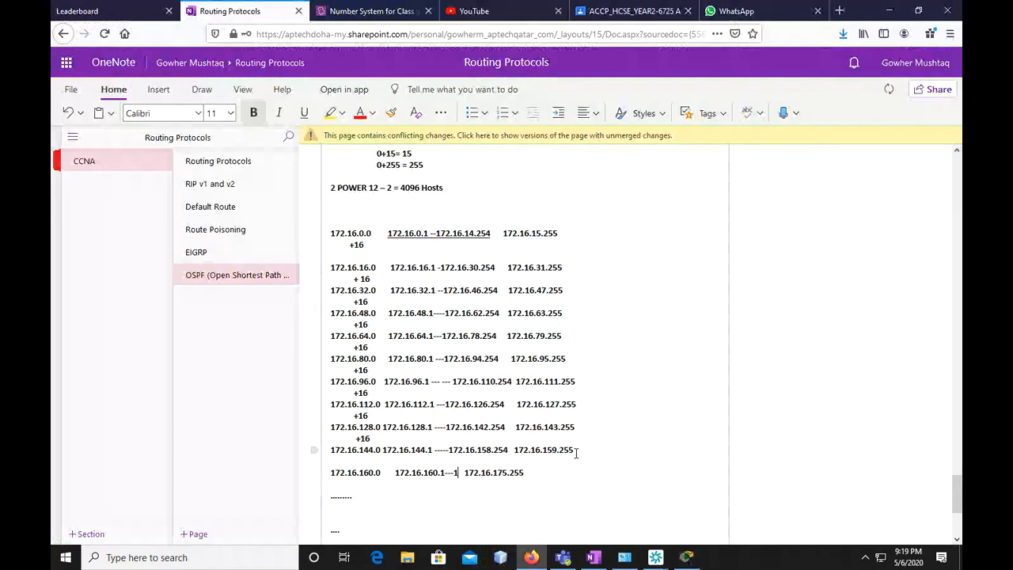
# Insert the host range "172.16.160.1---172.16.174.254" between the network and broadcast addresses of the 172.16.160.0 row
pyautogui.press('BackSpace')
pyautogui.press('BackSpace')
pyautogui.press('BackSpace')
pyautogui.press('BackSpace')
pyautogui.write('.16.')
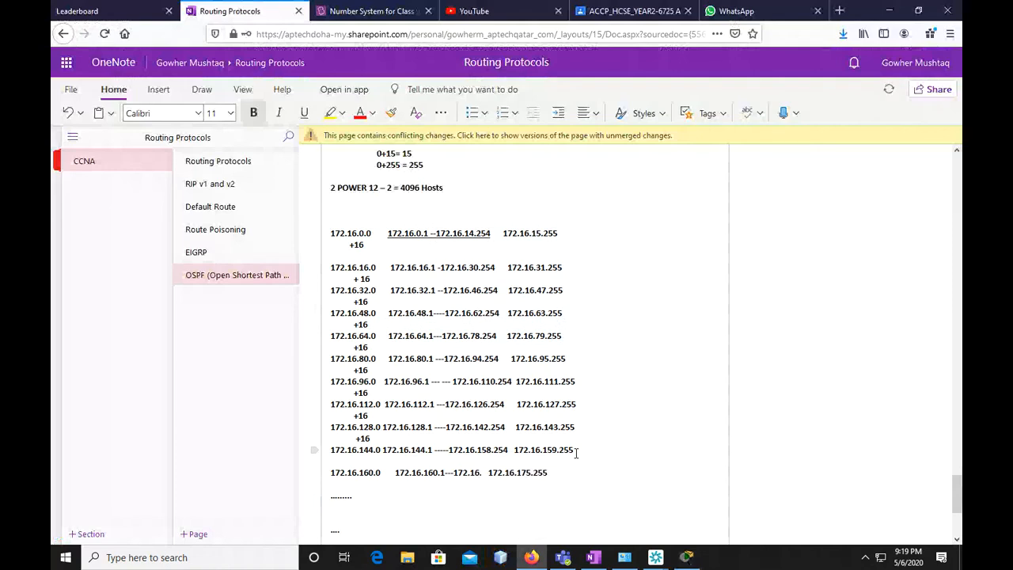
pyautogui.write('174.254')
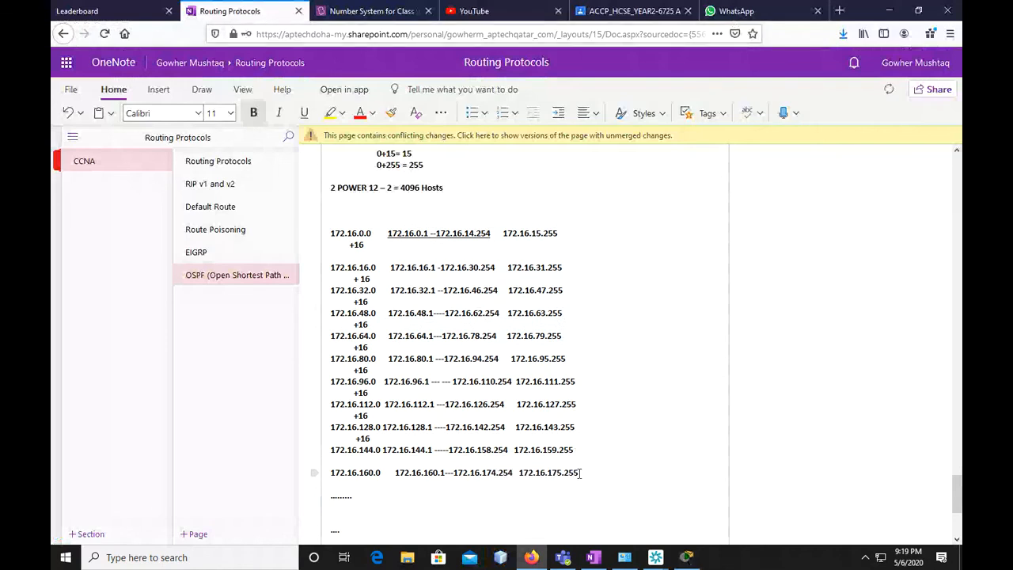
# Copy the 172.16.160.0 row from OneNote and paste it into the last line of the subnet table note in Packet Tracer
pyautogui.moveTo(548, 472); pyautogui.dragTo(334, 478)
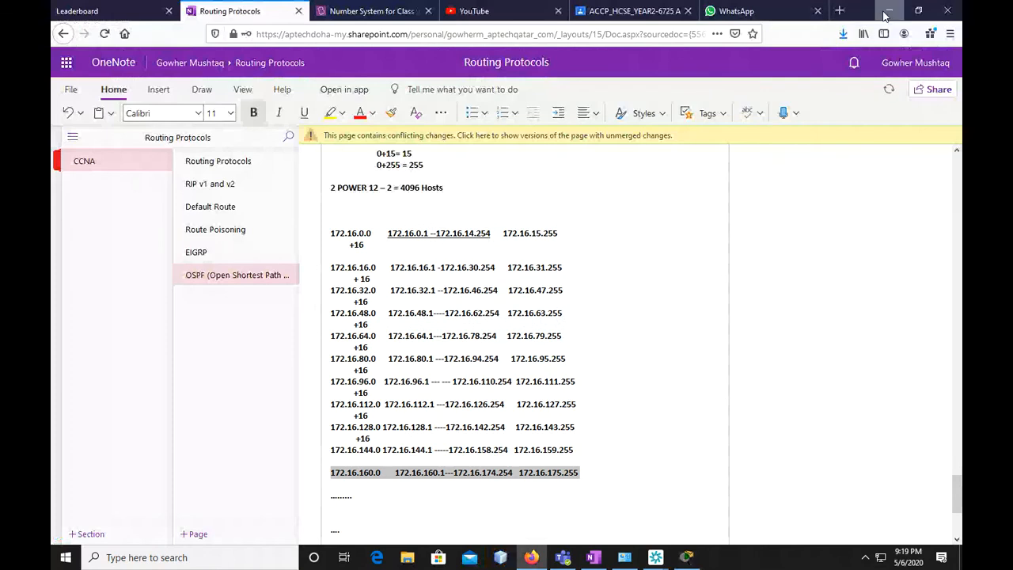
pyautogui.hotkey('alt', 'Tab')
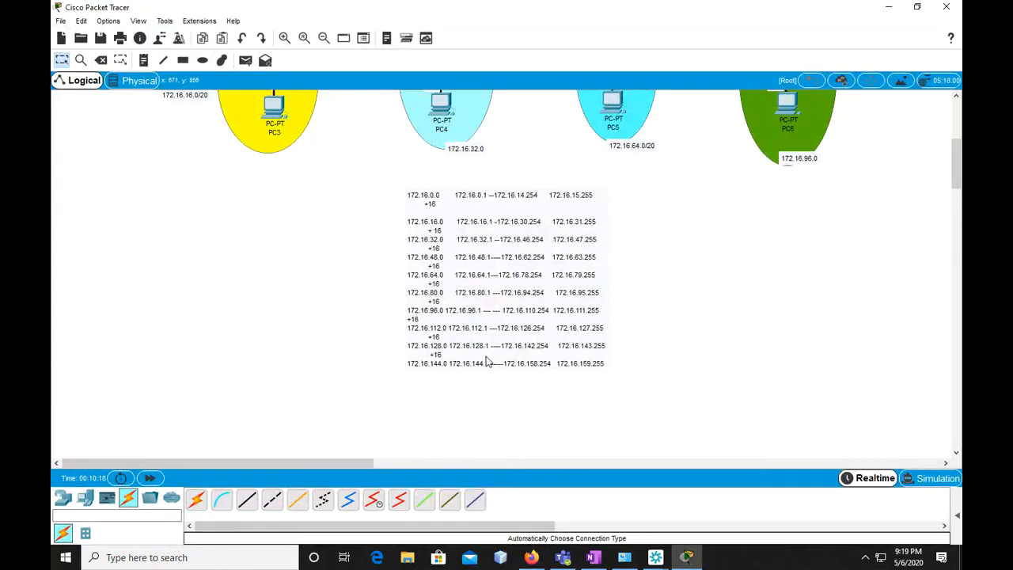
pyautogui.doubleClick(472, 364)
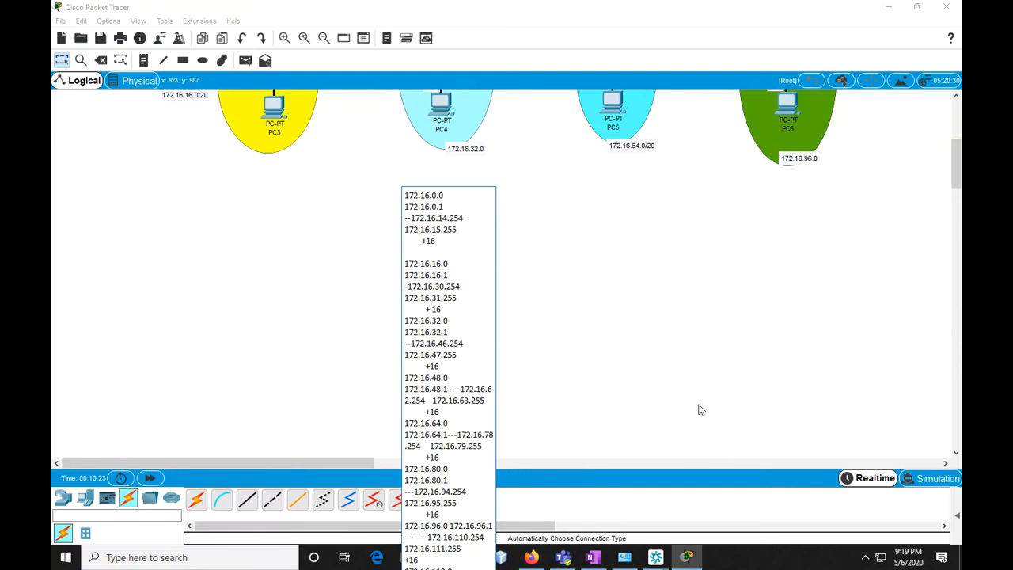
pyautogui.moveTo(956, 174); pyautogui.dragTo(959, 208)
pyautogui.scroll(3, 747, 210)
pyautogui.doubleClick(481, 262)
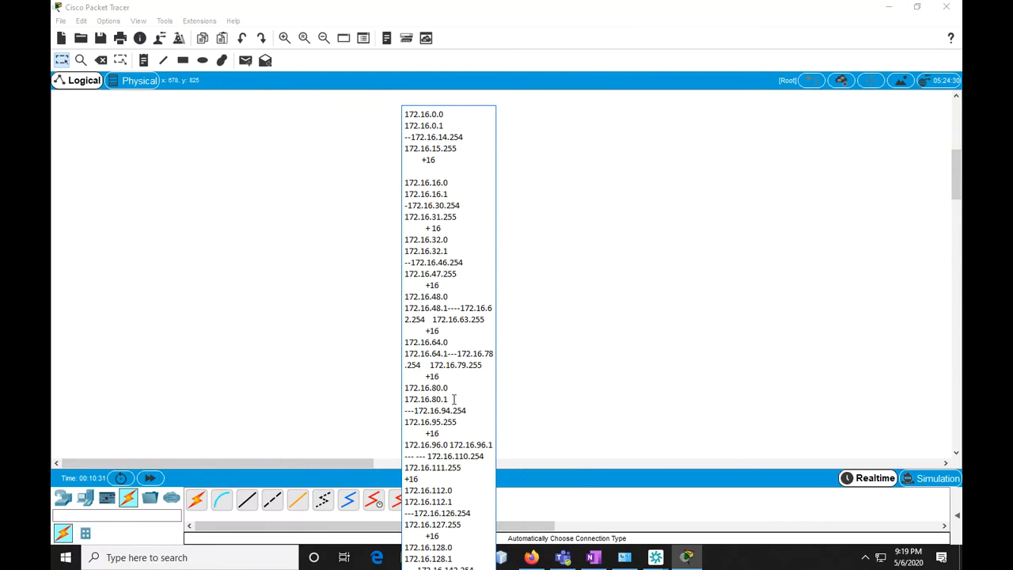
pyautogui.click(290, 274)
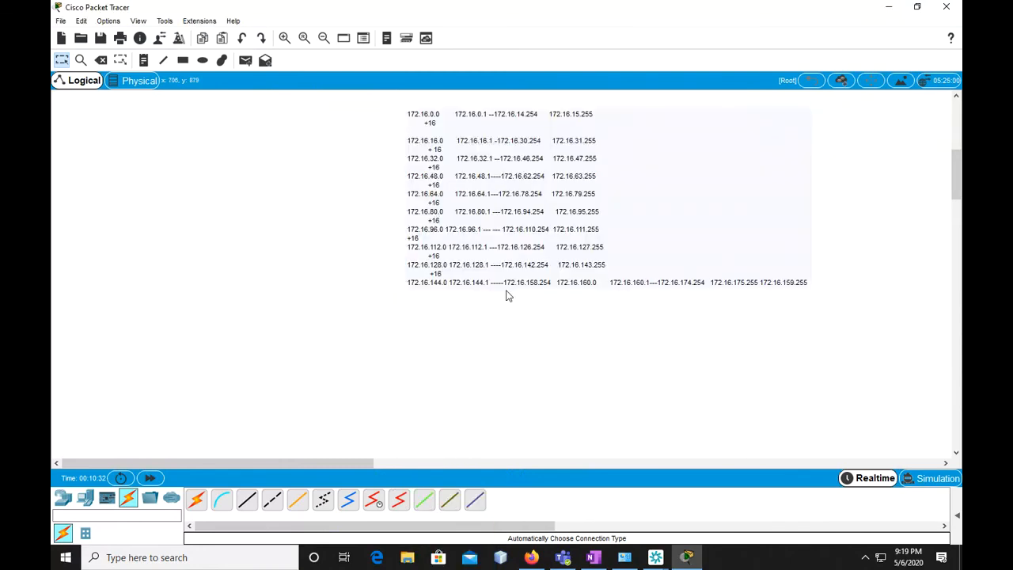
pyautogui.doubleClick(671, 285)
pyautogui.click(244, 262)
# Label the serial link between Router2 and Router3 with "172.16.128.0"
pyautogui.scroll(8, 634, 367)
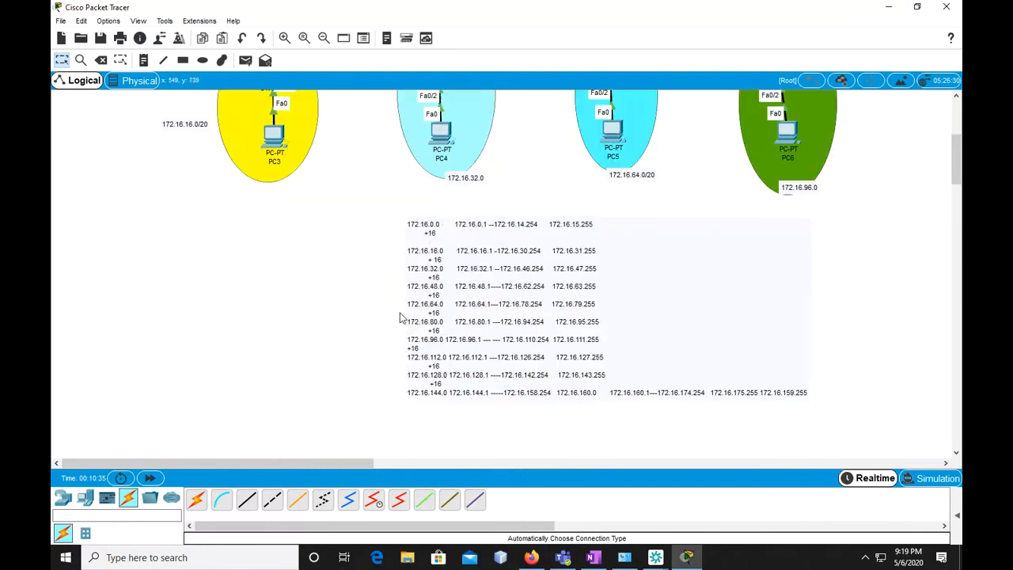
pyautogui.scroll(-8, 650, 374)
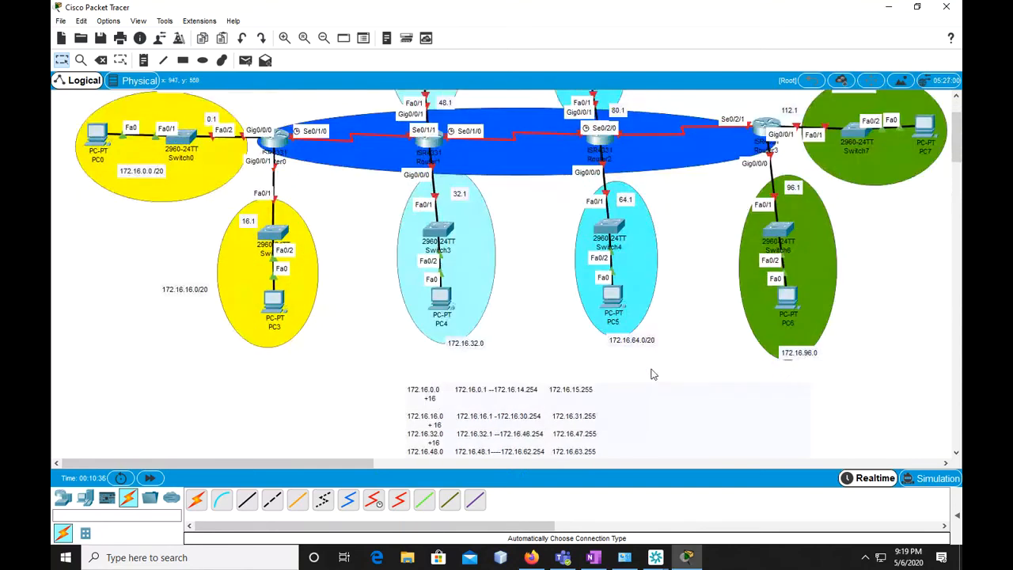
pyautogui.scroll(3, 628, 362)
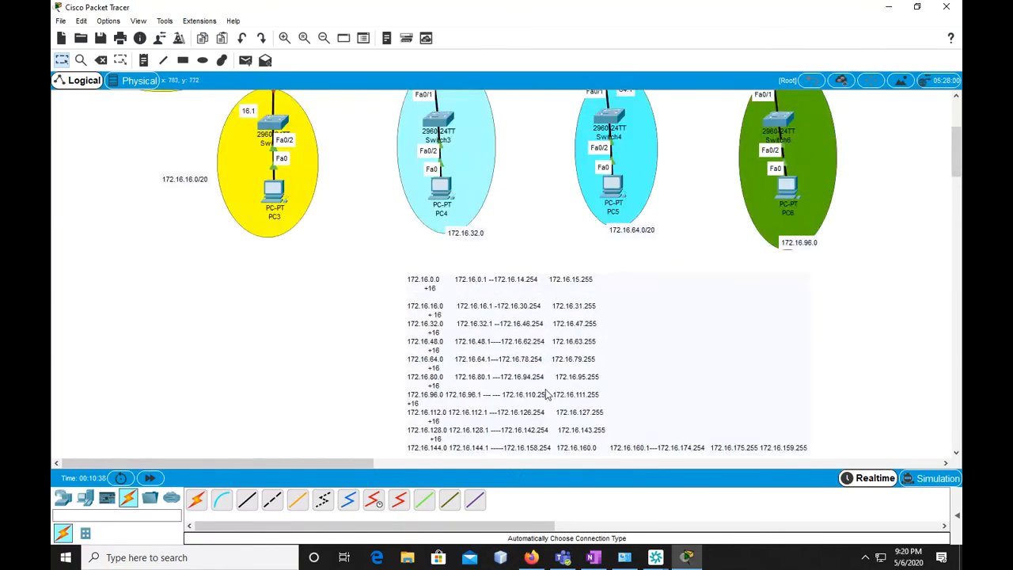
pyautogui.scroll(-1, 546, 394)
pyautogui.scroll(5, 513, 364)
pyautogui.click(143, 61)
pyautogui.click(653, 204)
pyautogui.write('128')
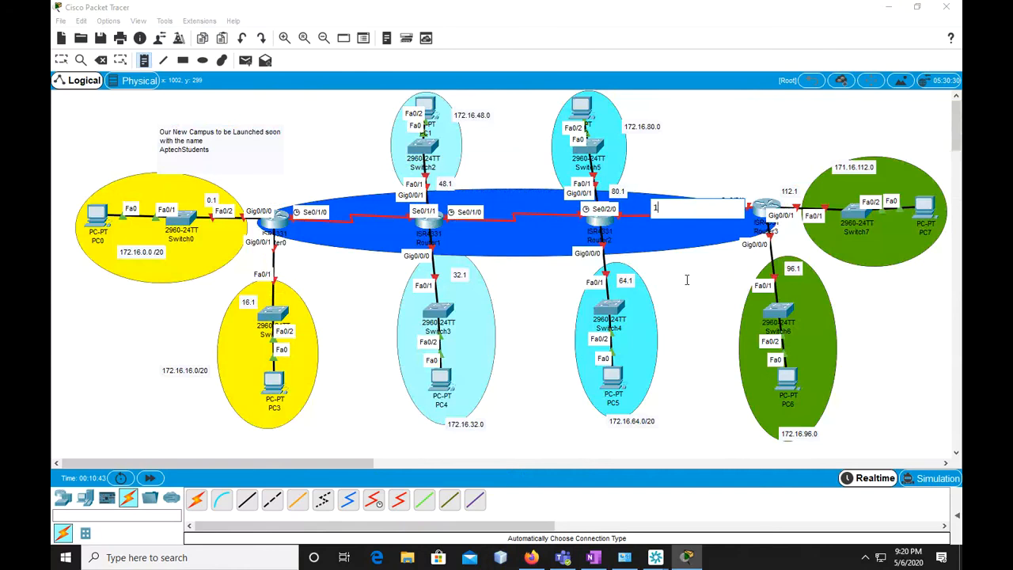
pyautogui.press('BackSpace')
pyautogui.press('BackSpace')
pyautogui.press('BackSpace')
pyautogui.write('172.16.128.0')
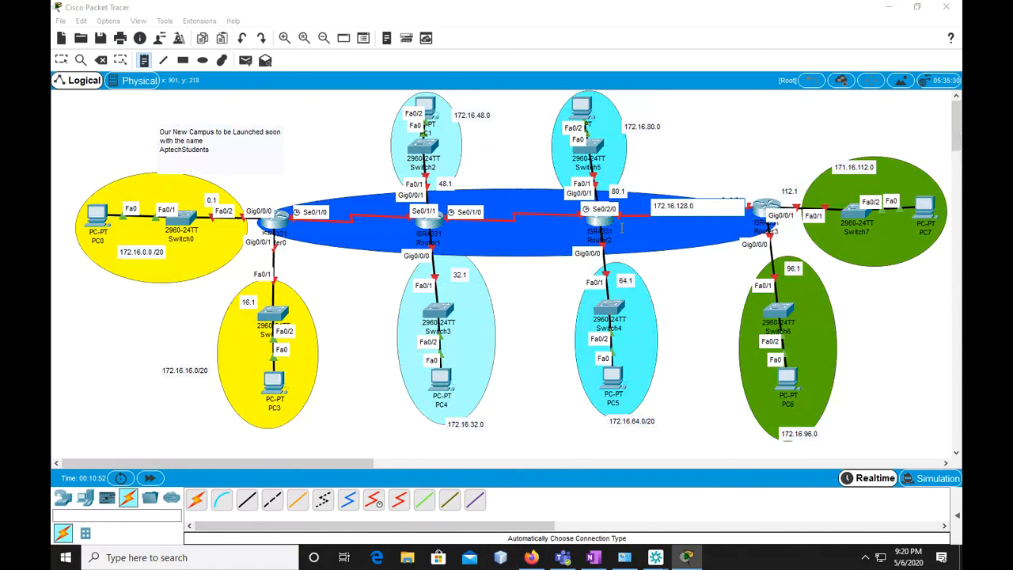
# Label the ends of the Router2–Router3 serial link with "1" near Router2 and "2" near Router3
pyautogui.click(662, 236)
pyautogui.write('1')
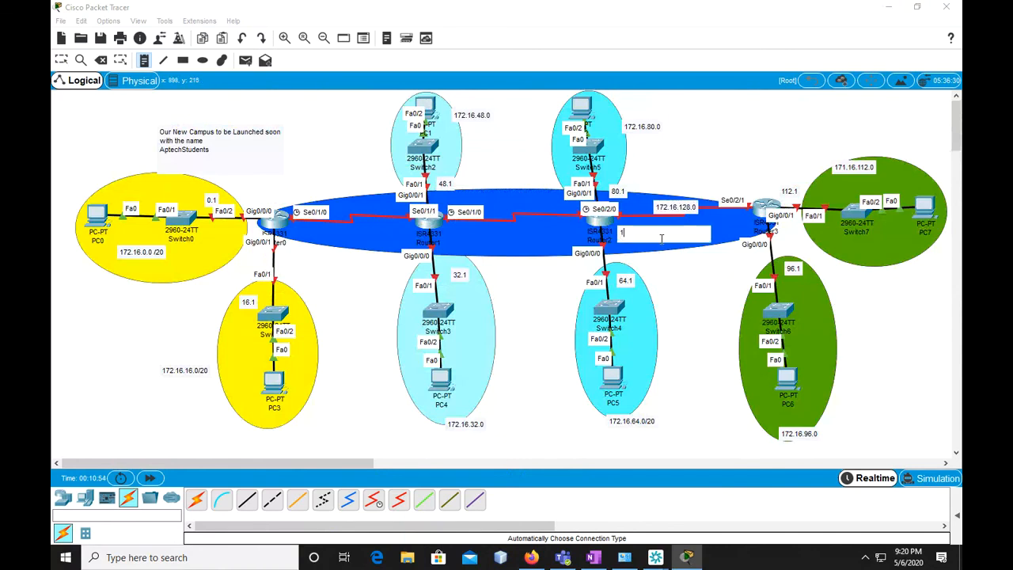
pyautogui.click(717, 219)
pyautogui.write('2')
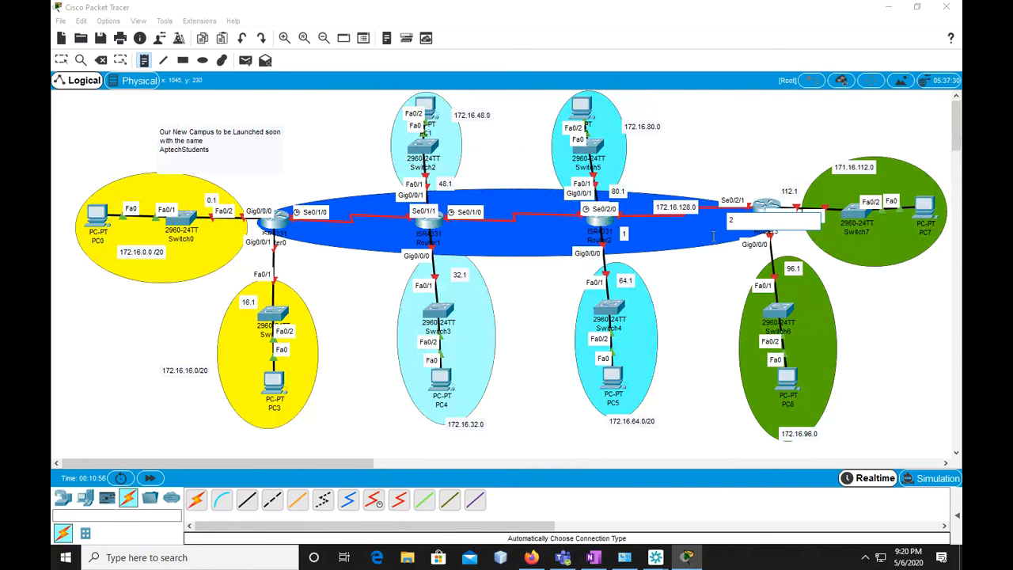
# Label the serial link between Router1 and Router2 with "172.16.144.0", checking the subnet table note for the network address
pyautogui.click(495, 194)
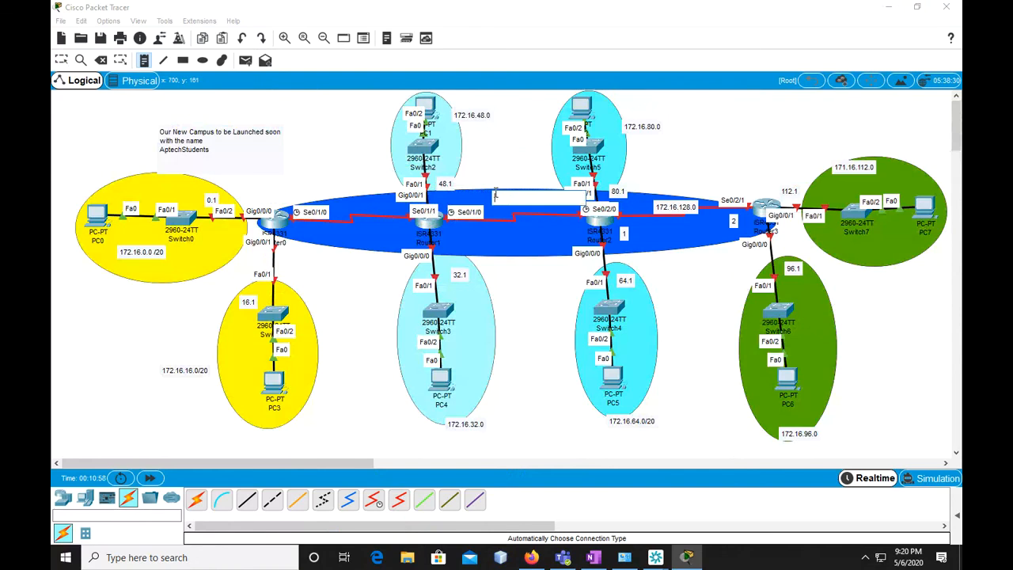
pyautogui.write('172.16.')
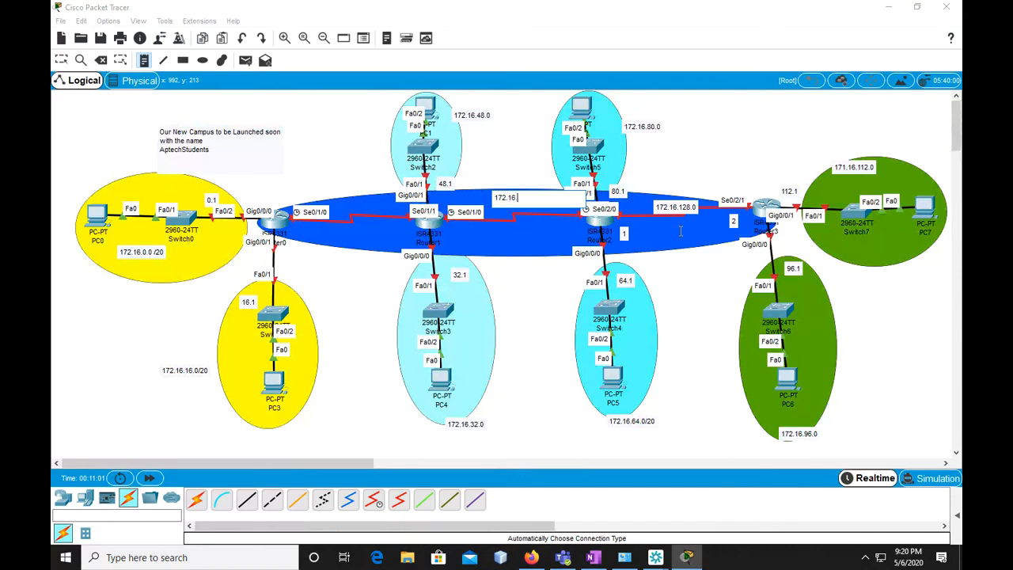
pyautogui.scroll(-1, 677, 235)
pyautogui.scroll(-4, 673, 261)
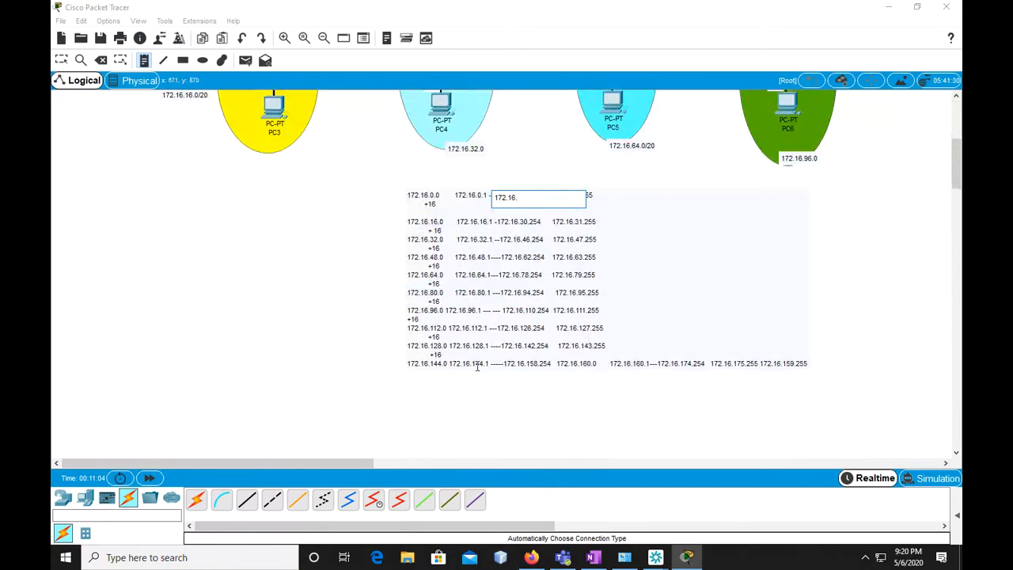
pyautogui.scroll(2, 488, 366)
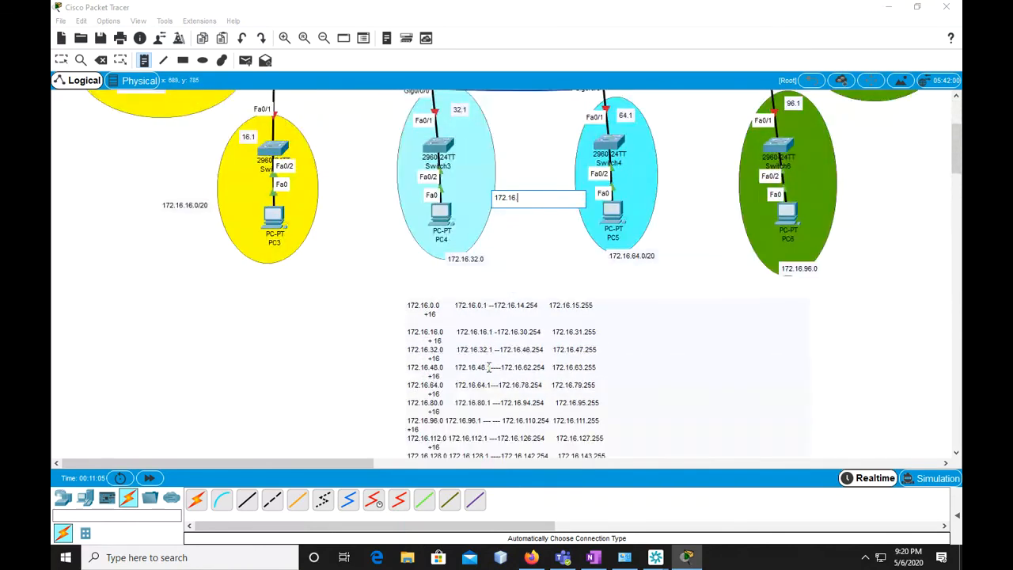
pyautogui.scroll(2, 488, 366)
pyautogui.scroll(1, 489, 367)
pyautogui.write('144.0')
# Label the ends of the Router1–Router2 serial link with "1" near Router1 and "2" near Router2
pyautogui.click(522, 235)
pyautogui.write('1')
pyautogui.click(559, 226)
pyautogui.write('2')
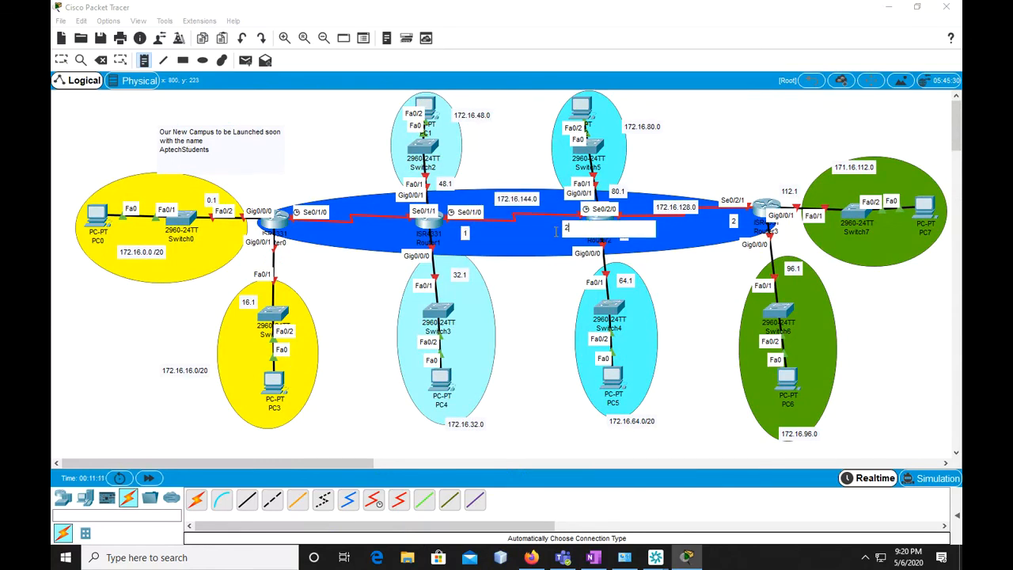
# Check the subnet table note and label the serial link between Router0 and Router1 with "172.16.160.0"
pyautogui.click(325, 199)
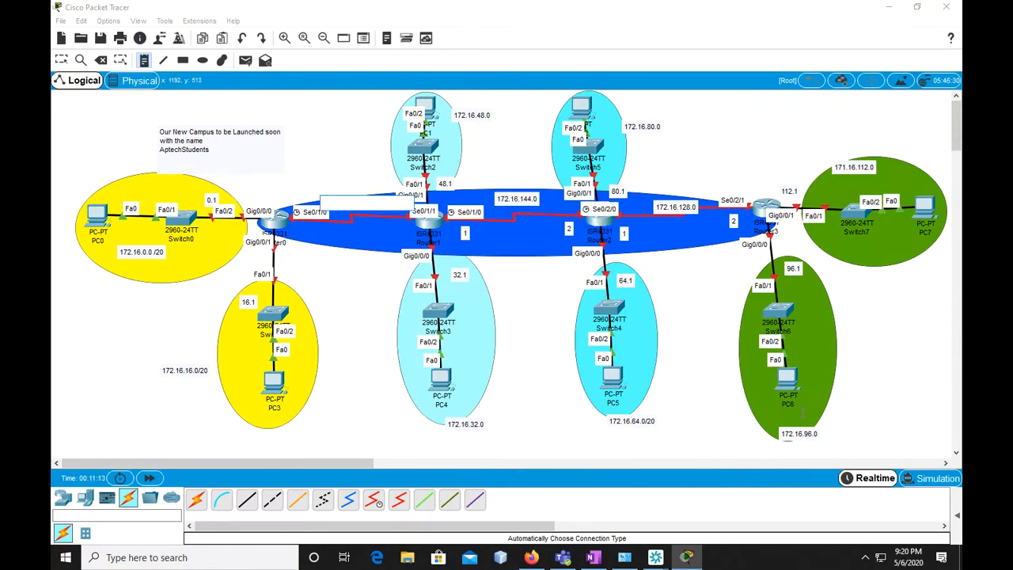
pyautogui.scroll(-5, 719, 375)
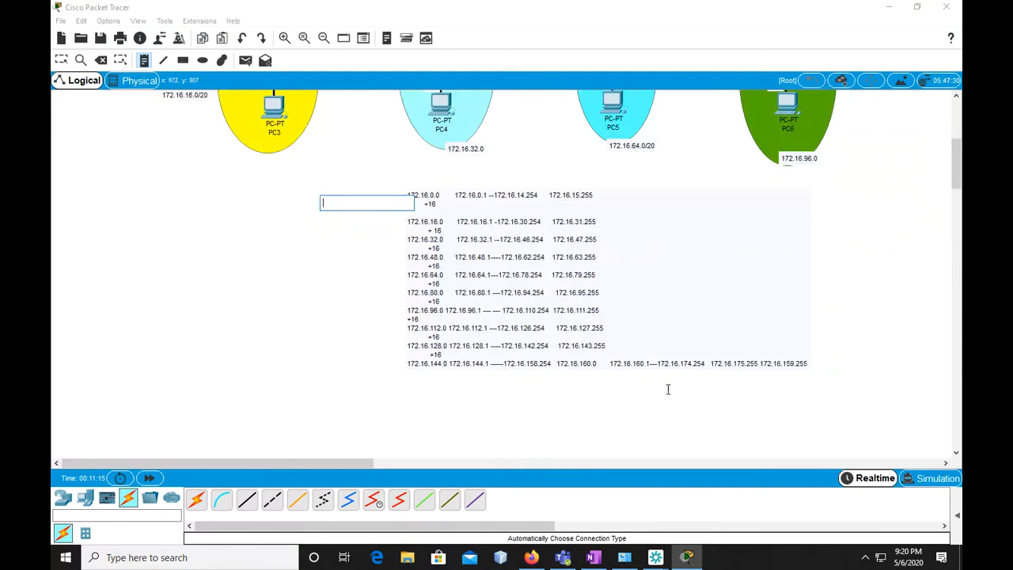
pyautogui.scroll(5, 668, 392)
pyautogui.write('172.16.16')
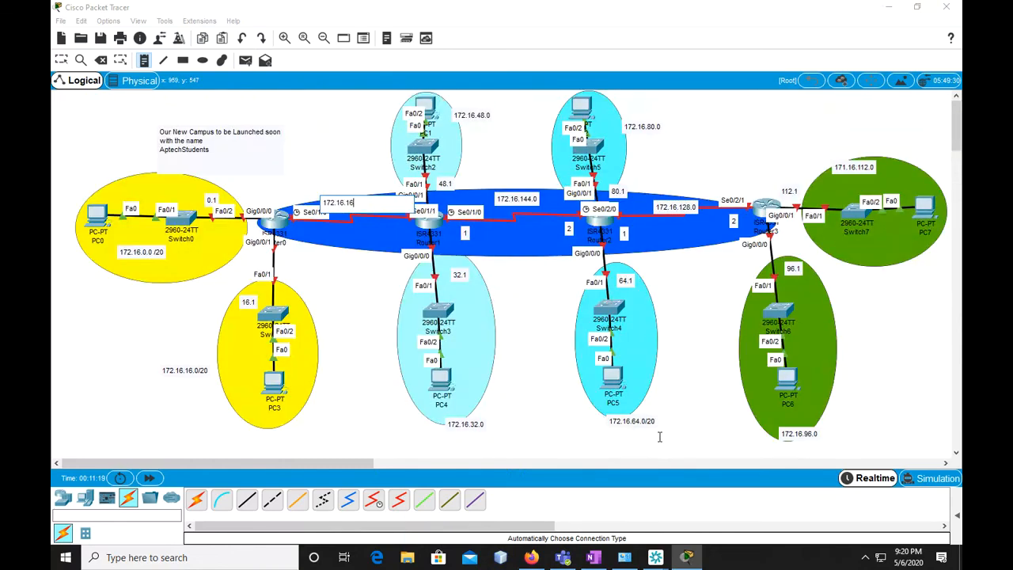
pyautogui.write('.0')
# Label the ends of the Router0–Router1 serial link with "1" near Router0 and "2" near Router1, and finish placing notes
pyautogui.click(304, 228)
pyautogui.write('1')
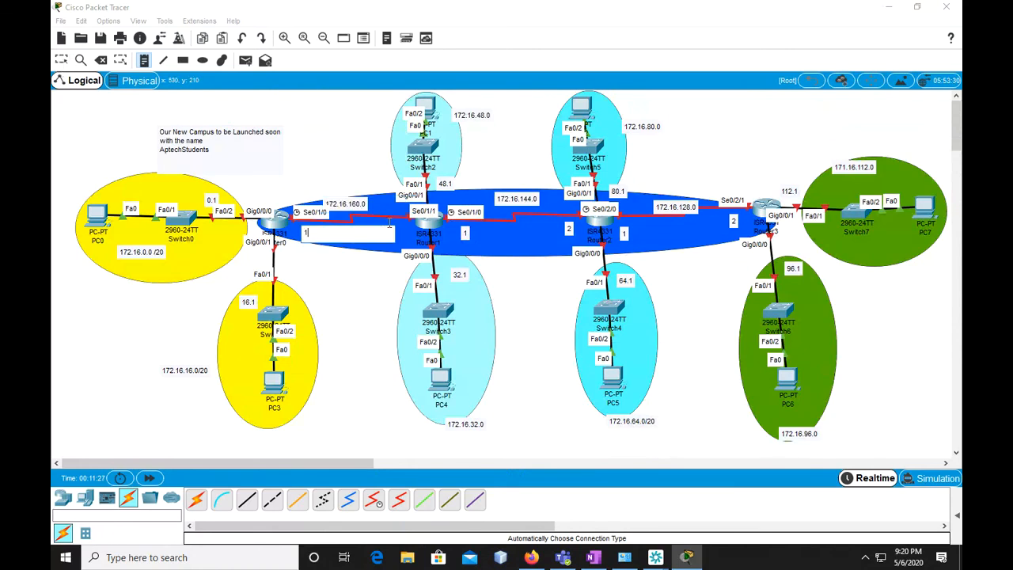
pyautogui.click(387, 223)
pyautogui.write('2')
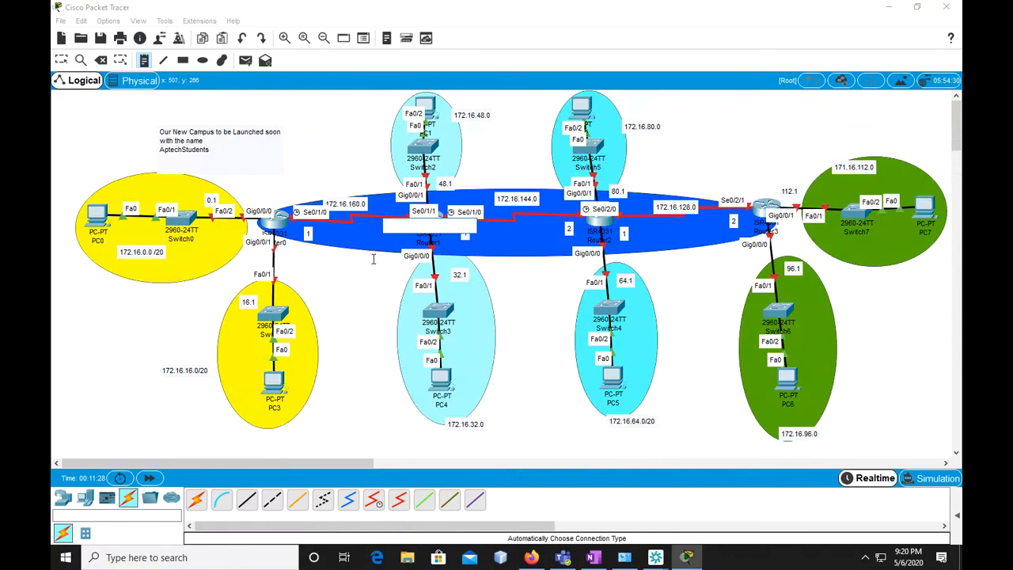
pyautogui.press('Escape')
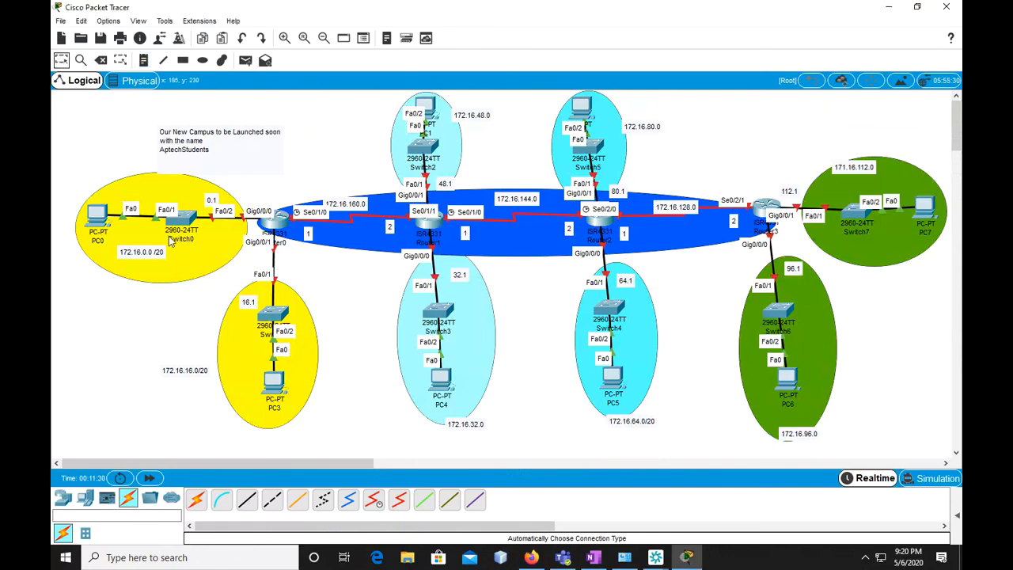
# Save the topology as "OSPFComplexone" in the CCNA Topology folder
pyautogui.hotkey('ctrl', 's')
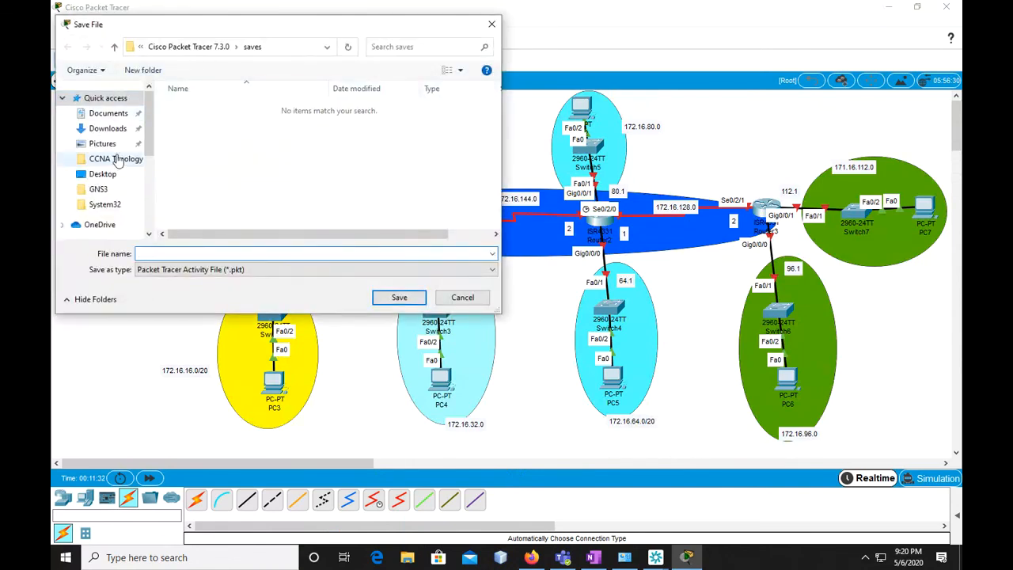
pyautogui.click(117, 160)
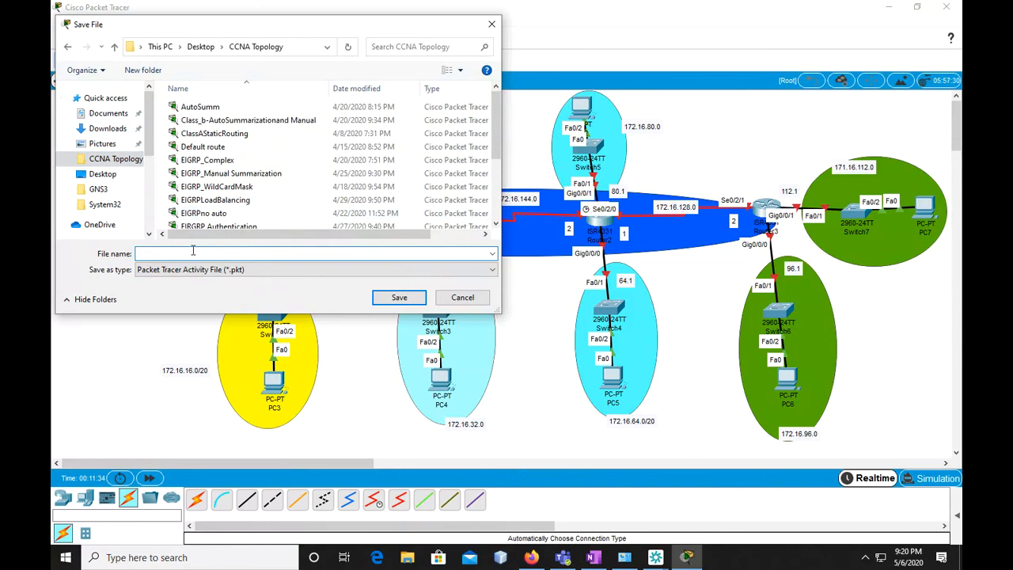
pyautogui.write('OSPF')
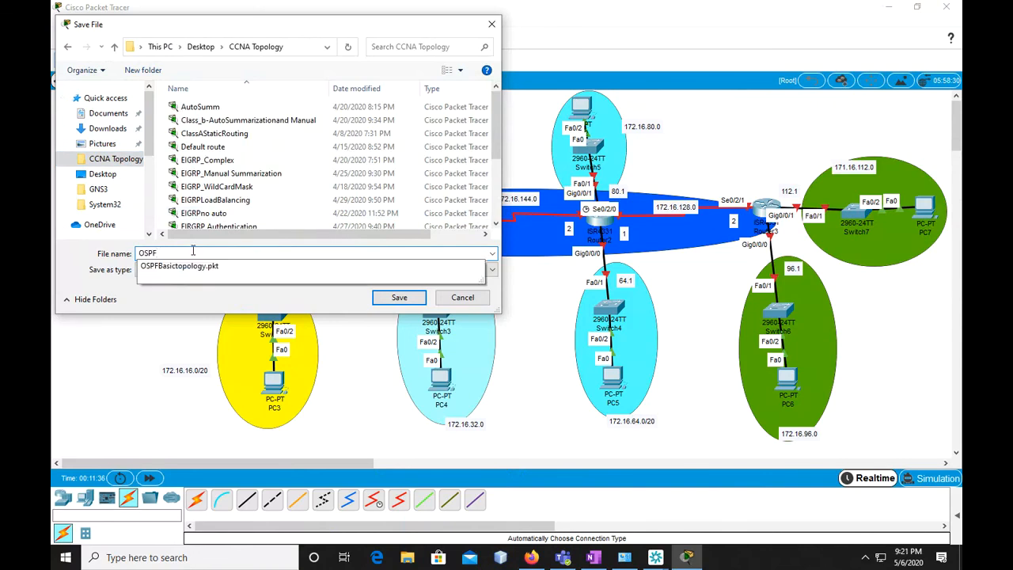
pyautogui.write('Complex')
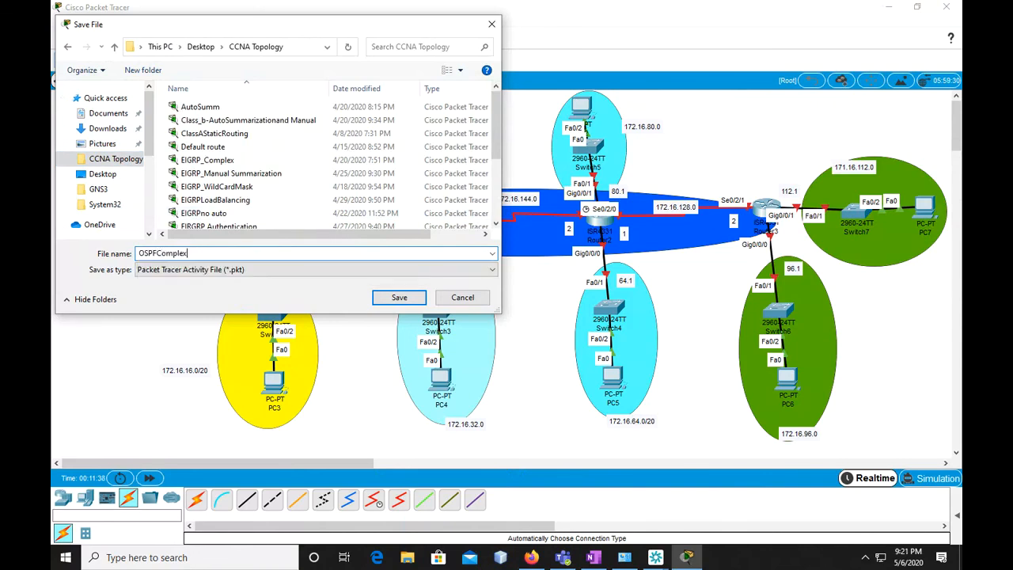
pyautogui.write('one')
pyautogui.press('Return')
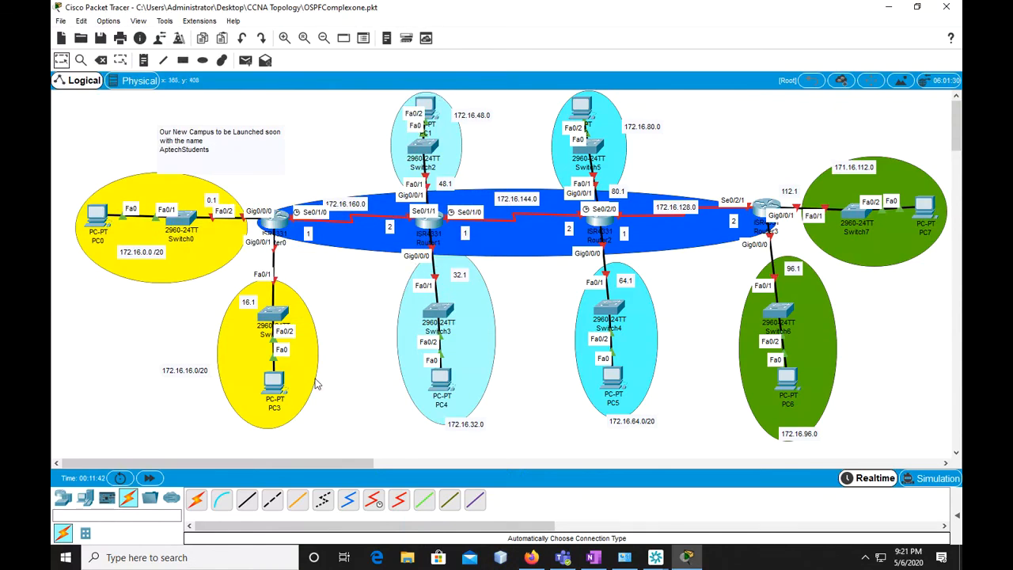
# Reposition the 172.16.32.0 label beside PC4, 32.1 nearer Router1, 0.1 nearer Router0, and 172.16.16.0/20 beside PC3
pyautogui.doubleClick(473, 427)
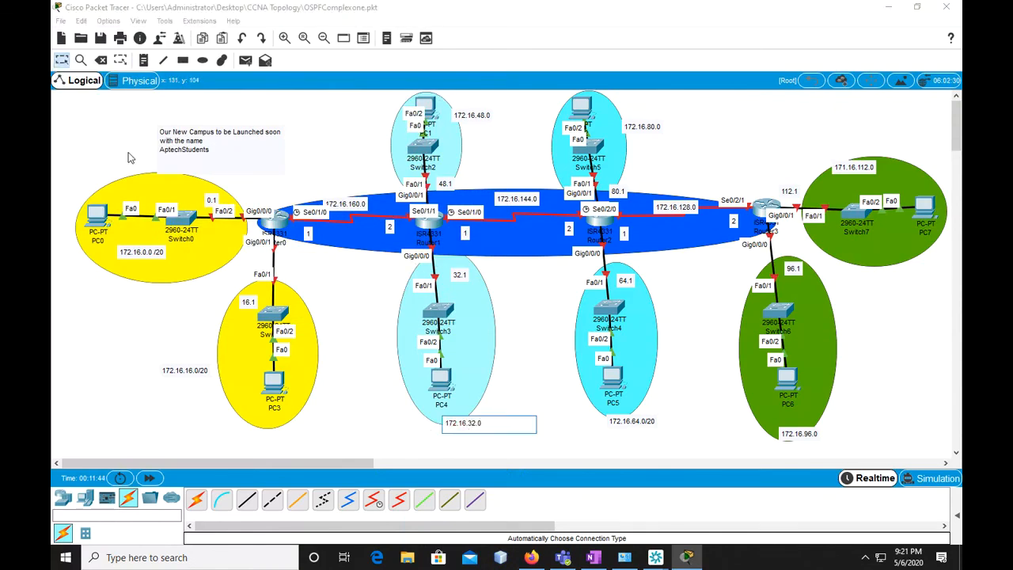
pyautogui.click(62, 56)
pyautogui.click(470, 423)
pyautogui.moveTo(470, 424); pyautogui.dragTo(483, 366)
pyautogui.moveTo(460, 274); pyautogui.dragTo(451, 265)
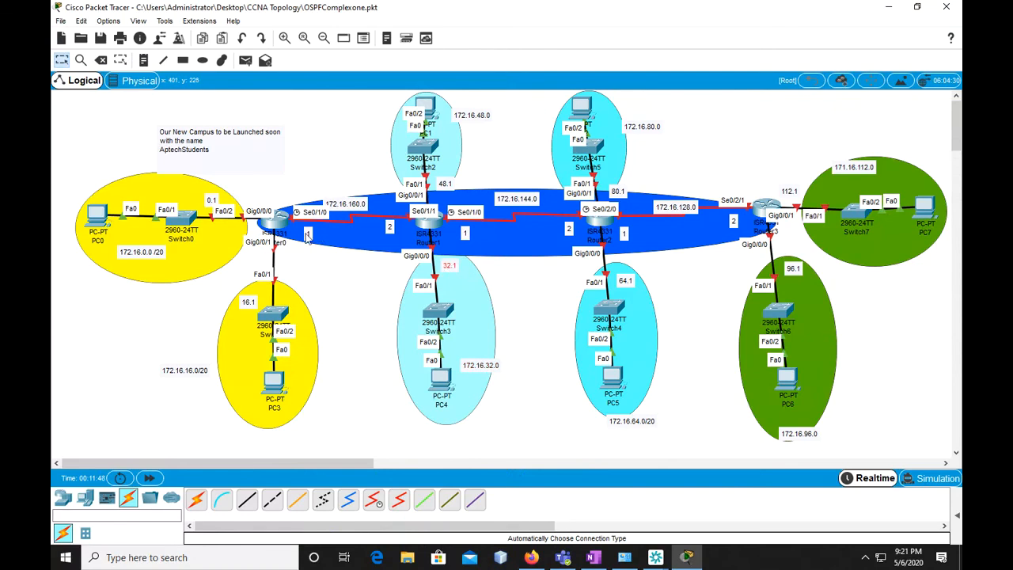
pyautogui.moveTo(213, 201); pyautogui.dragTo(241, 201)
pyautogui.moveTo(202, 372); pyautogui.dragTo(243, 368)
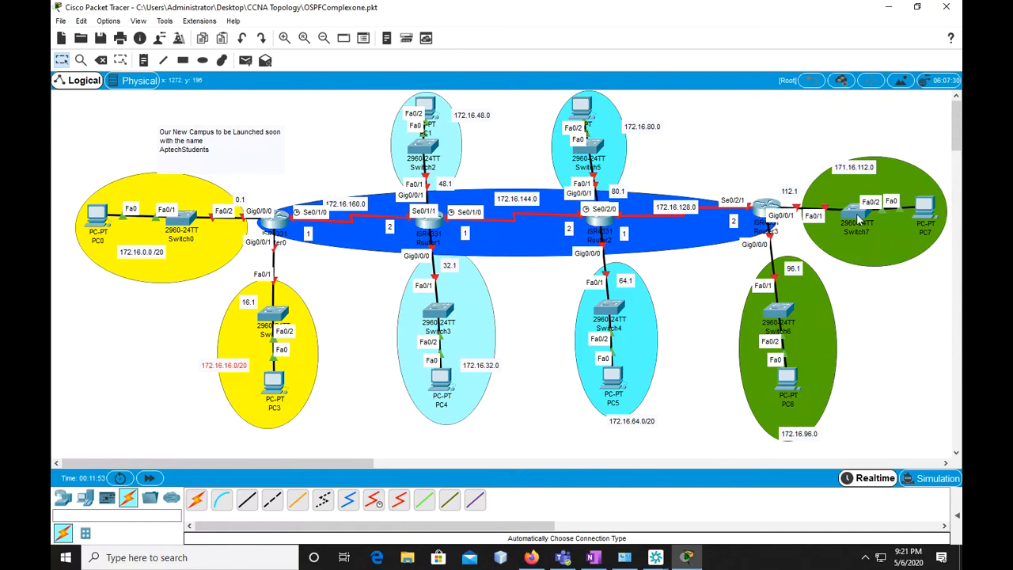
# Open Router0's command line, decline the initial configuration dialog, and move its window clear of Router0 on the topology
pyautogui.moveTo(858, 220)
pyautogui.click(273, 224)
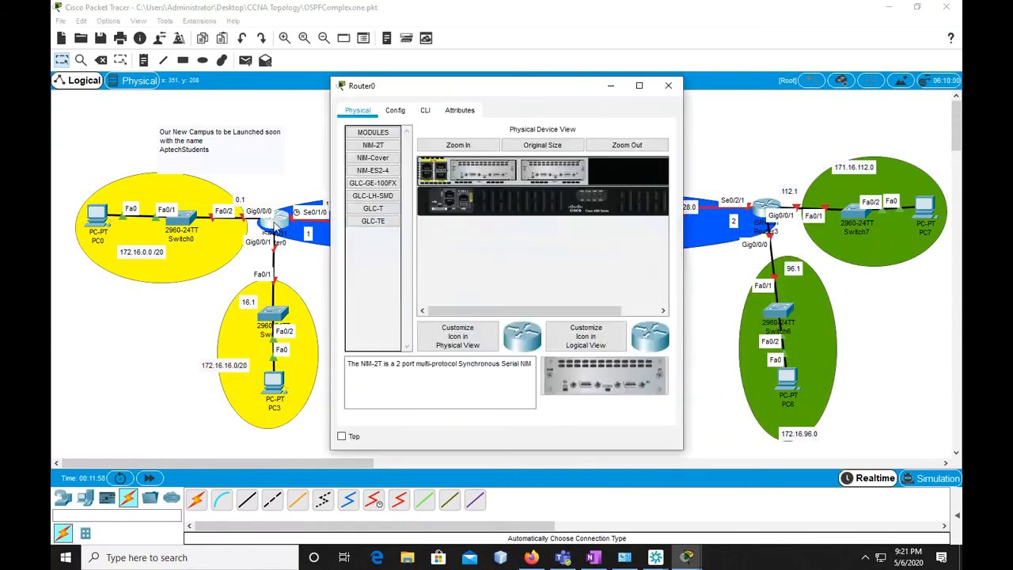
pyautogui.click(425, 110)
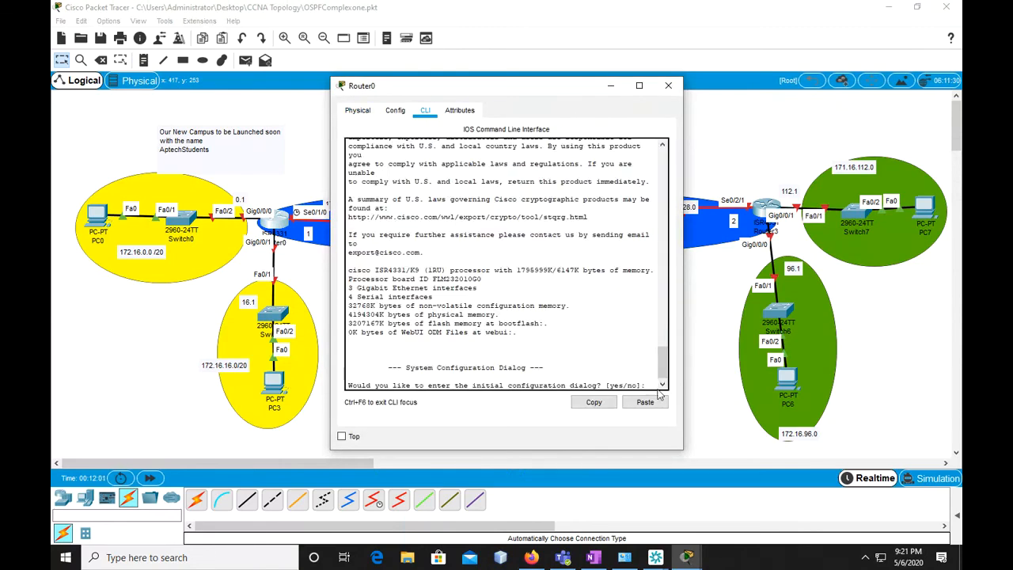
pyautogui.write('n')
pyautogui.press('Return')
pyautogui.press('Return')
pyautogui.press('Return')
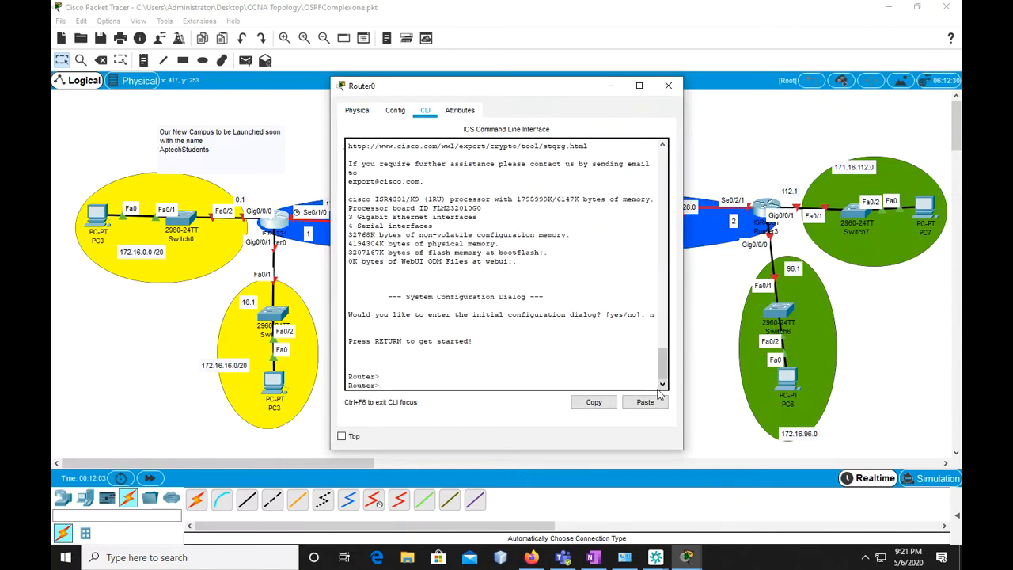
pyautogui.moveTo(521, 94); pyautogui.dragTo(588, 73)
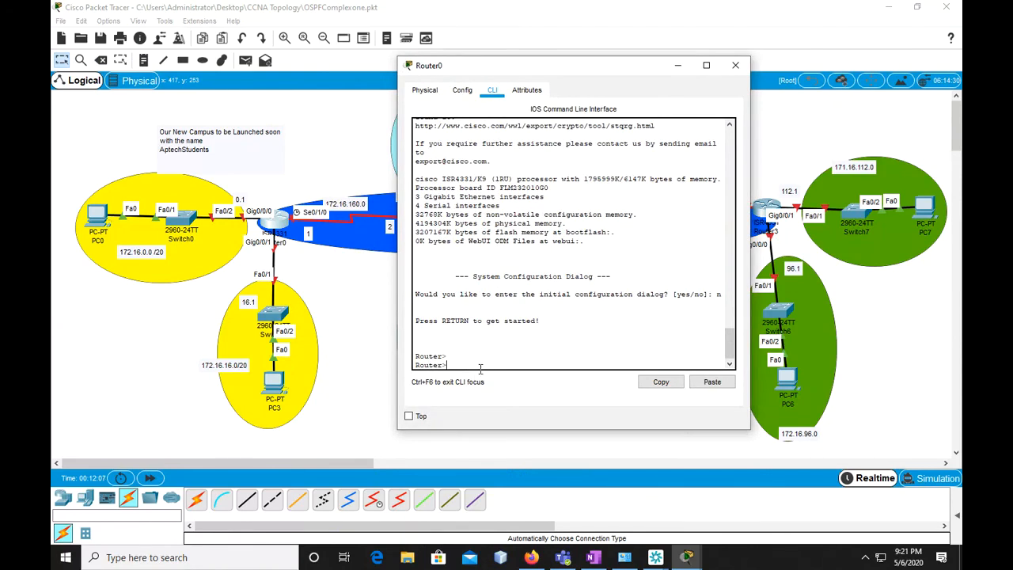
# Enter privileged mode on Router0 with "en" and global configuration mode with "conf t"
pyautogui.press('Return')
pyautogui.write('conf t')
pyautogui.press('Return')
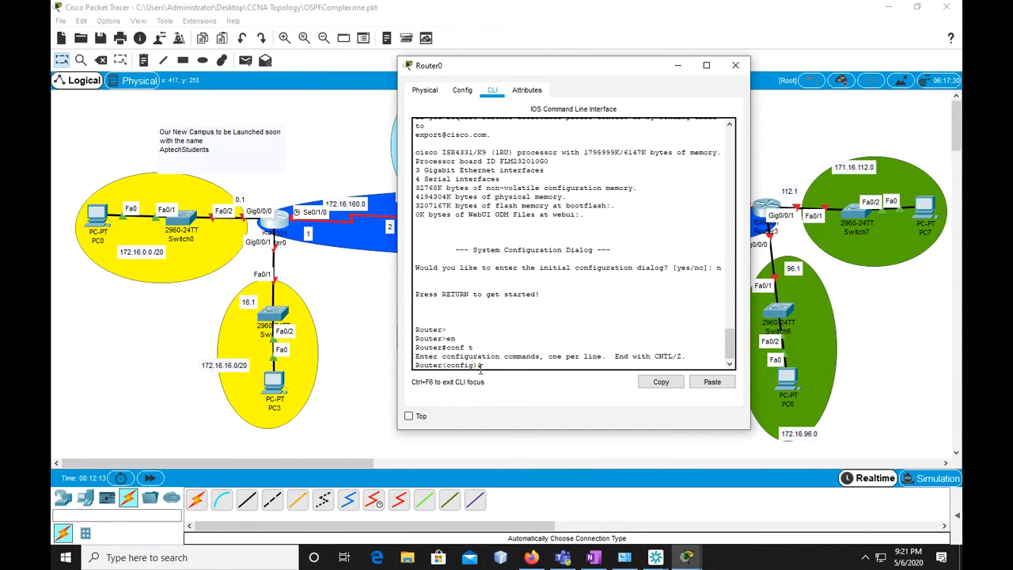
# Enter interface configuration for "gigabitEthernet 0/0/0" on Router0
pyautogui.write('inter')
pyautogui.press('Tab')
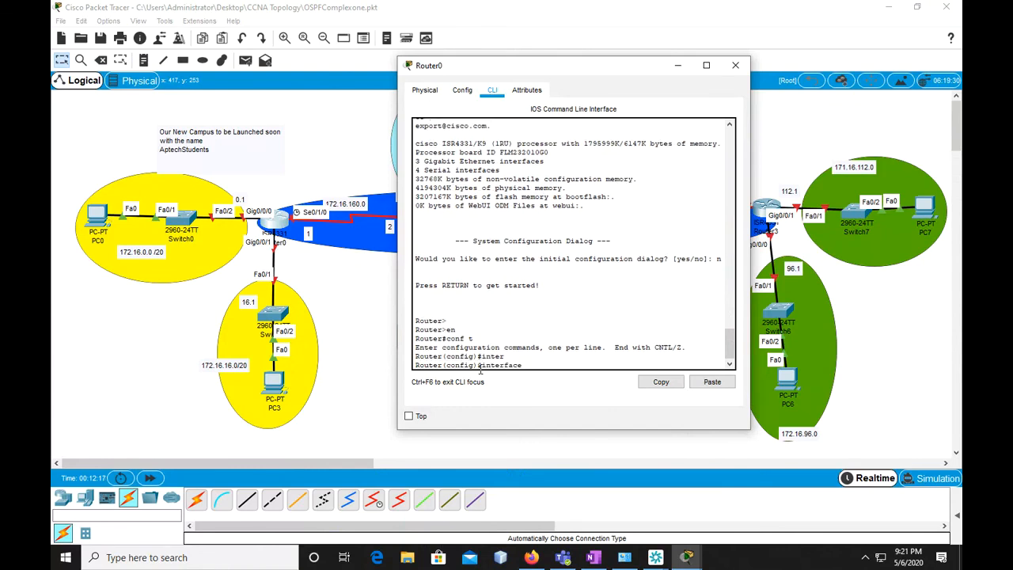
pyautogui.write('g')
pyautogui.press('Tab')
pyautogui.write('0/0/0')
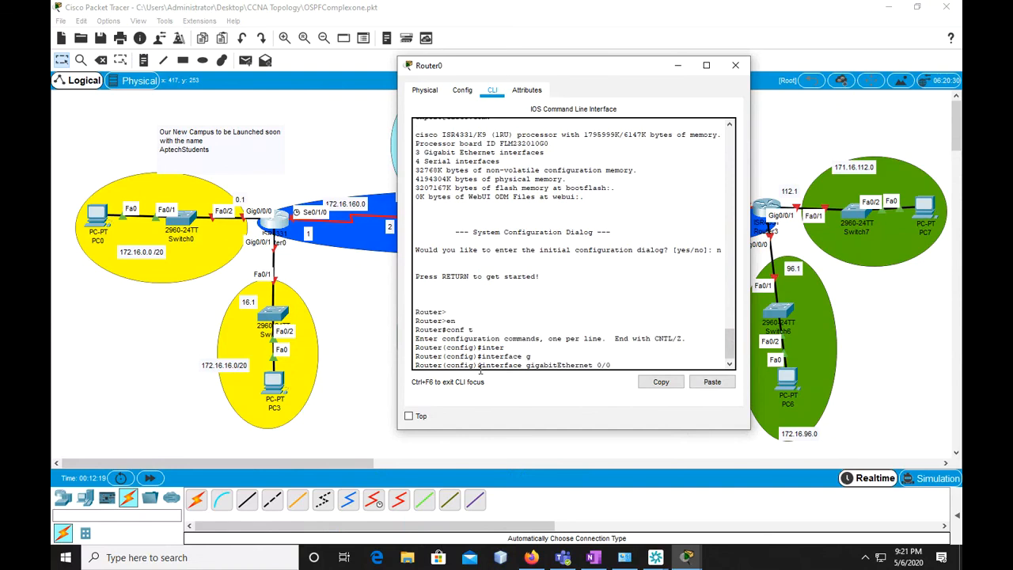
pyautogui.press('Return')
# Begin the interface's address command with "ip address 172.16.0.1", leaving the subnet mask still to fill in
pyautogui.write('ip ')
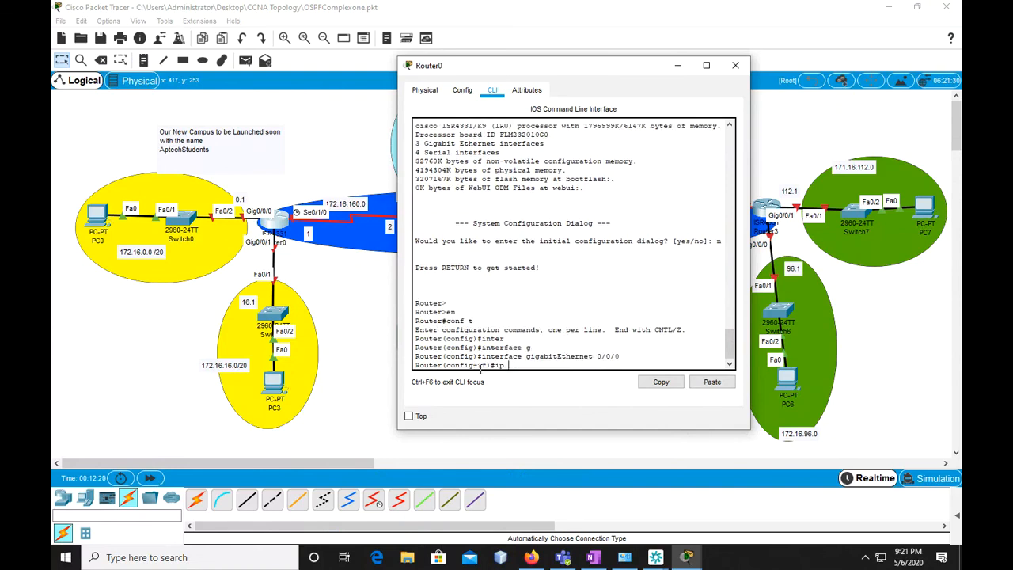
pyautogui.write('ad')
pyautogui.press('Tab')
pyautogui.write('172.16')
pyautogui.write('.0.0')
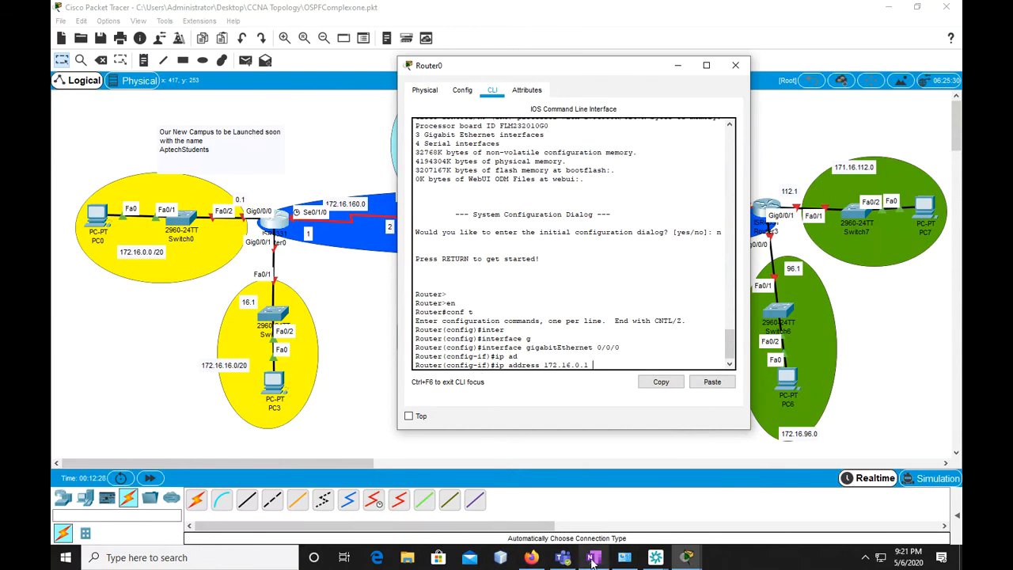
# Switch to the OSPF page in OneNote in the browser and add the mask "255.255.240.0" below the binary 172.16 breakdown
pyautogui.moveTo(593, 561)
pyautogui.click(590, 530)
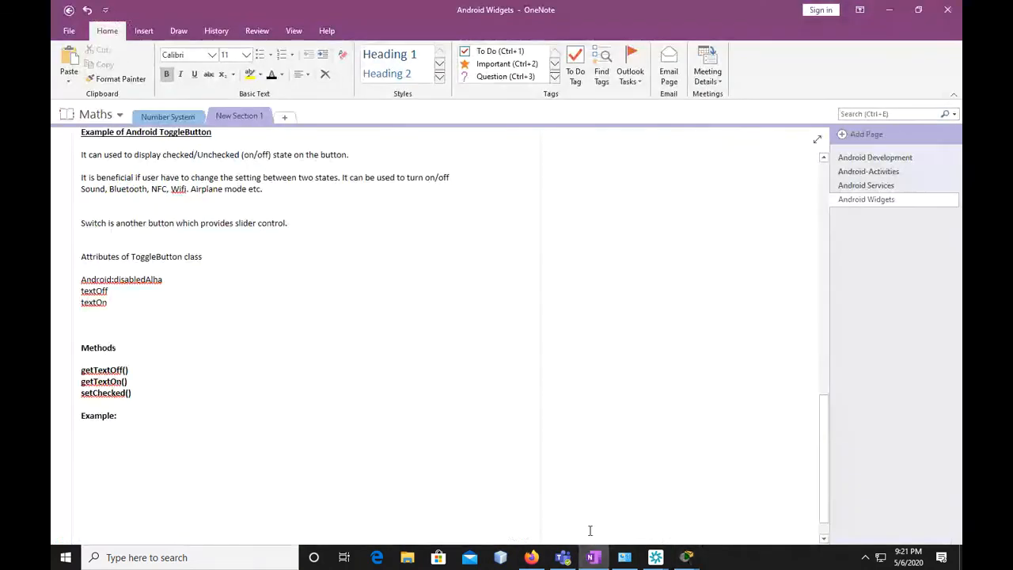
pyautogui.click(532, 558)
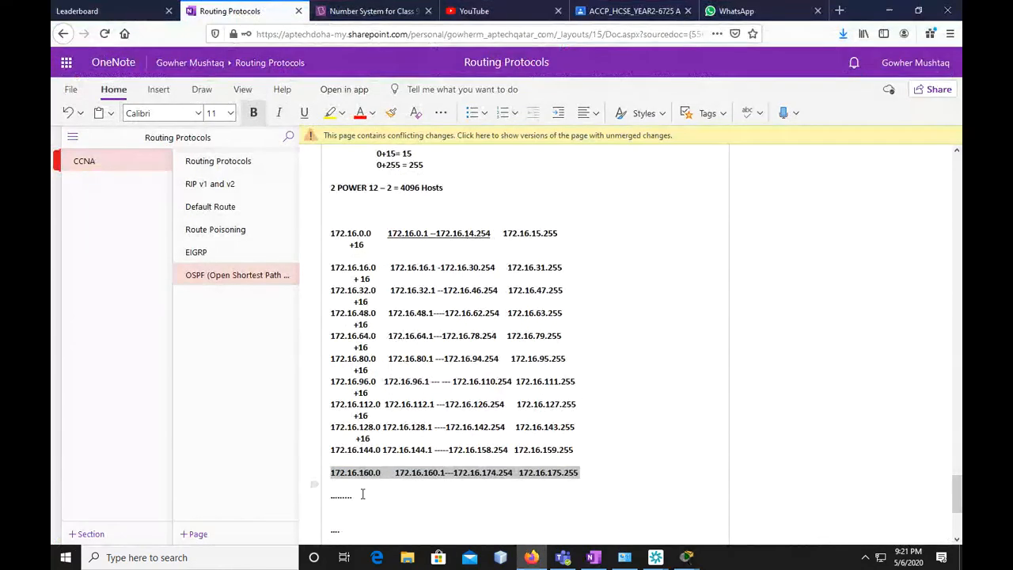
pyautogui.click(365, 497)
pyautogui.scroll(3, 365, 497)
pyautogui.click(365, 252)
pyautogui.press('Return')
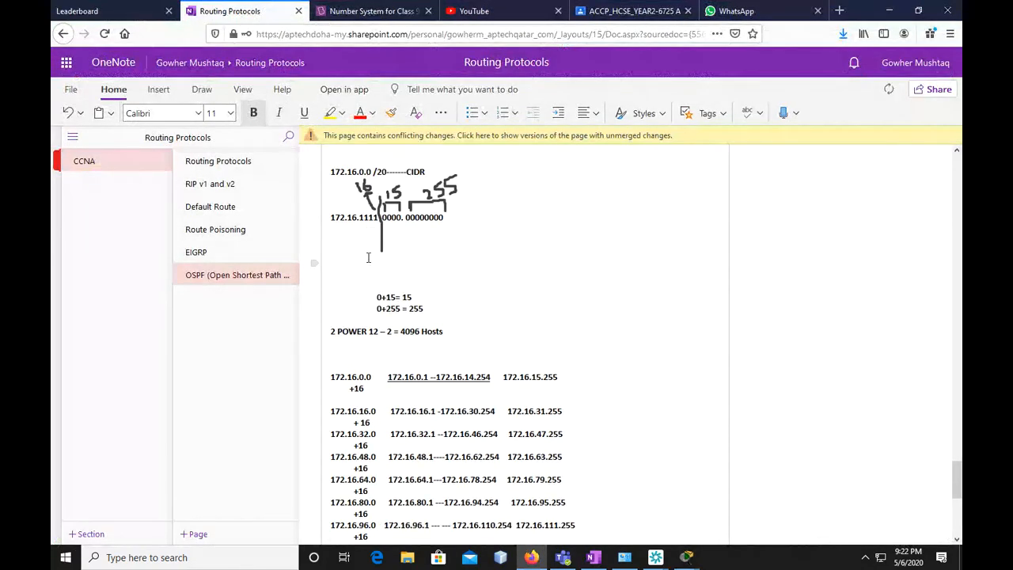
pyautogui.write('255.255.240.0')
# Switch to Router0's CLI in Packet Tracer and complete the pending "ip address 172.16.0.1" command with mask 255.255.240.0
pyautogui.moveTo(380, 216); pyautogui.dragTo(362, 217)
pyautogui.click(366, 218)
pyautogui.click(888, 16)
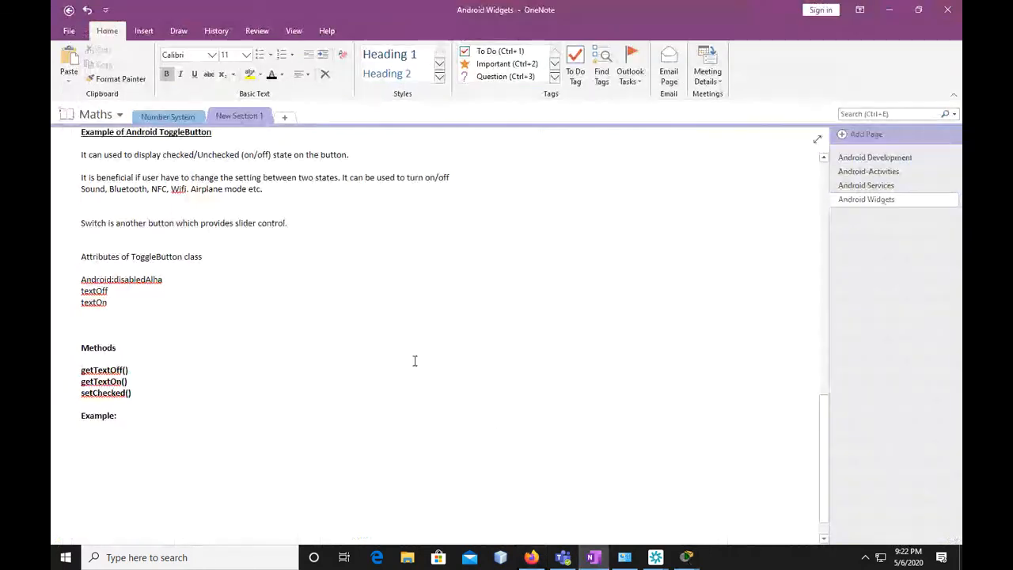
pyautogui.moveTo(686, 557)
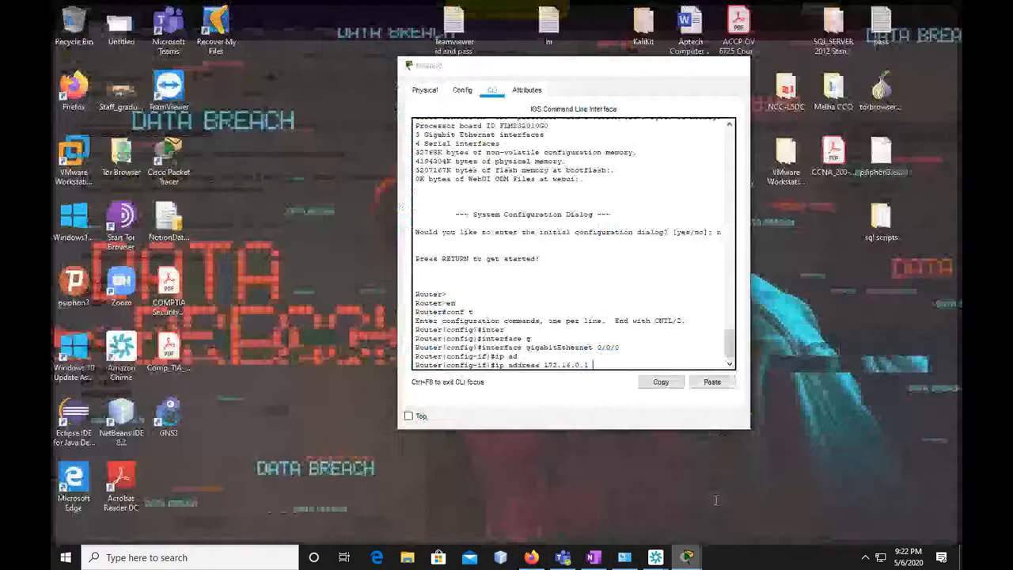
pyautogui.click(756, 498)
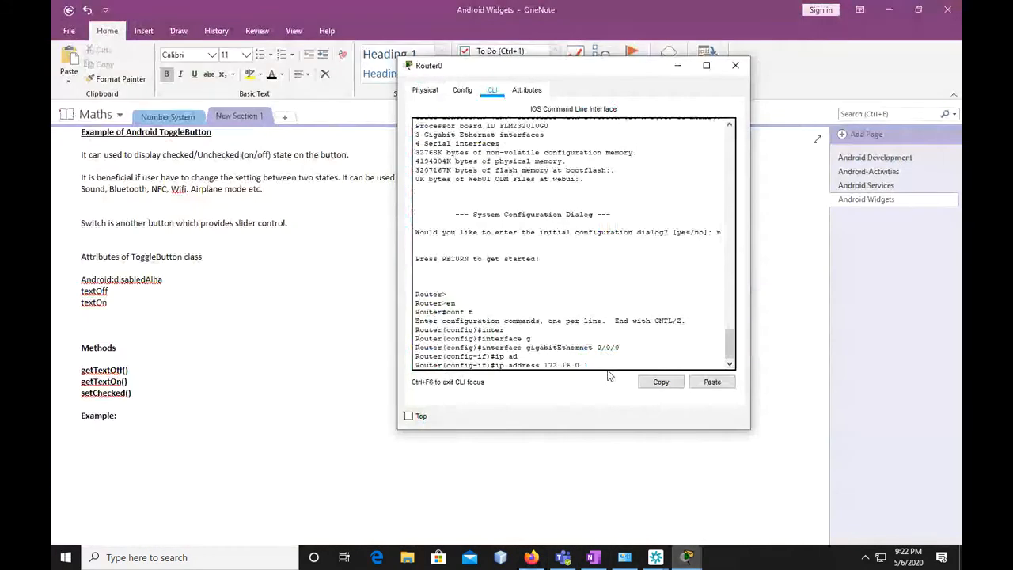
pyautogui.write('255.255.240.0')
pyautogui.press('Return')
# Enable Router0's gigabitEthernet 0/0/0 interface with "no shut" and return to global configuration mode with "exit"
pyautogui.write('no shut')
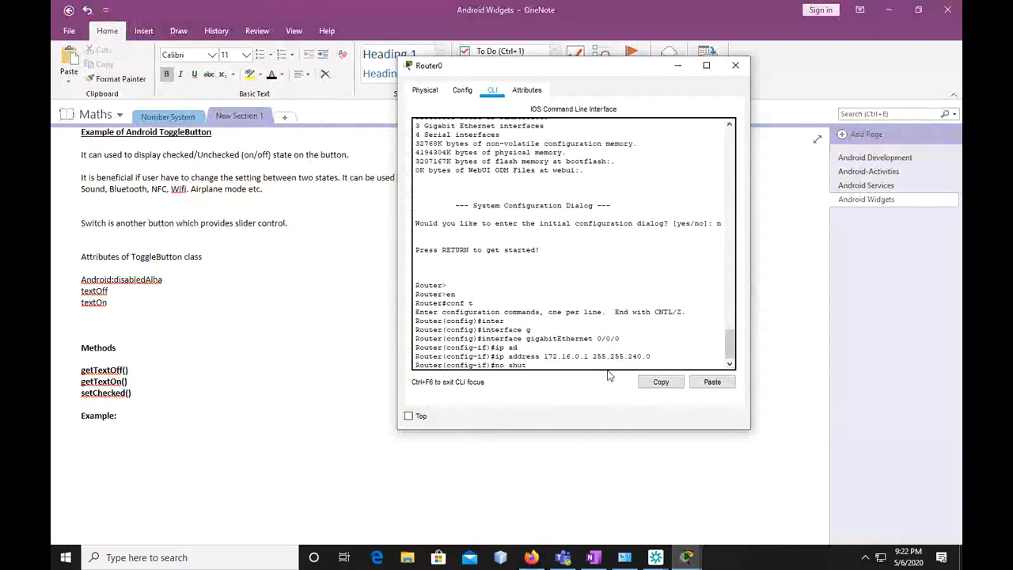
pyautogui.press('Return')
pyautogui.write('no shu')
pyautogui.press('BackSpace')
pyautogui.press('BackSpace')
pyautogui.press('BackSpace')
pyautogui.press('BackSpace')
pyautogui.press('BackSpace')
pyautogui.press('BackSpace')
pyautogui.write('exit')
pyautogui.press('Return')
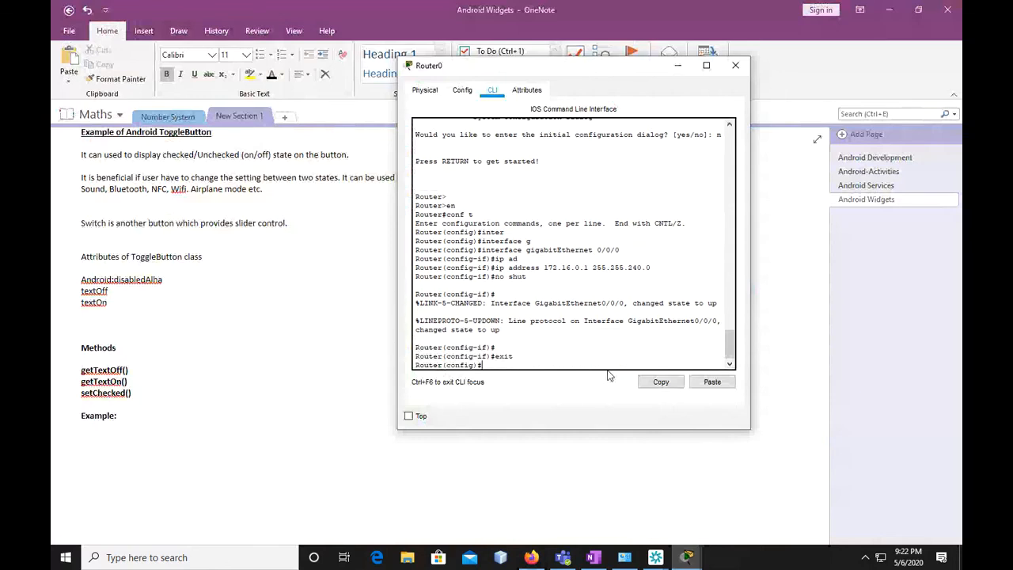
# Minimize OneNote to uncover the topology behind Router0's CLI and begin an "interface" command
pyautogui.click(876, 19)
pyautogui.click(884, 14)
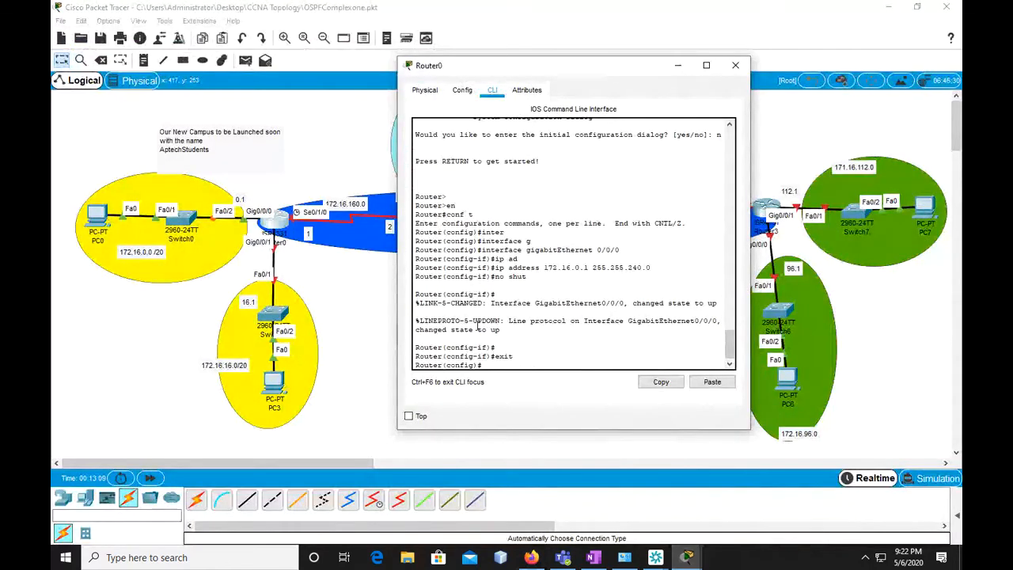
pyautogui.write('inter')
pyautogui.press('Tab')
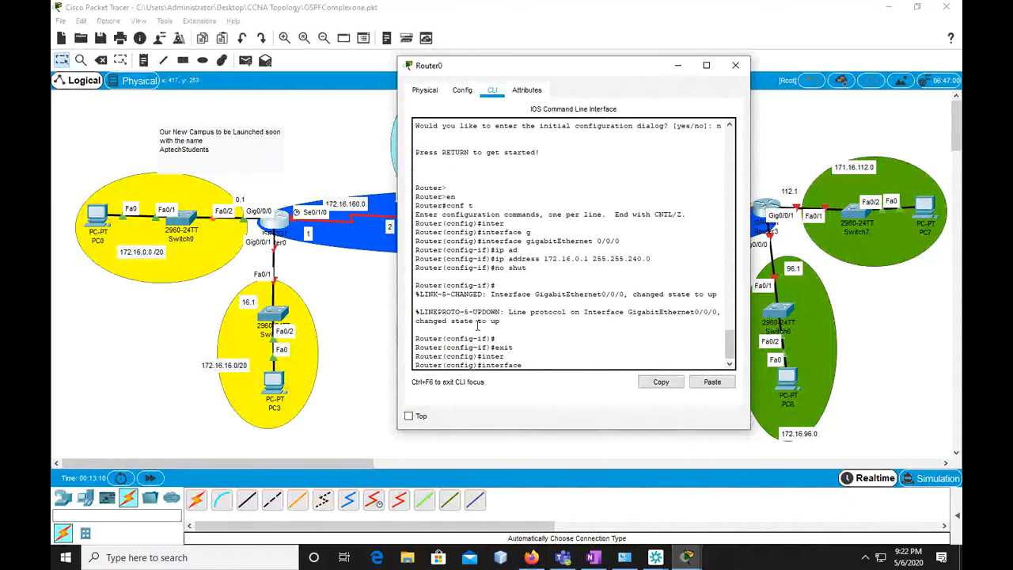
pyautogui.write('f')
pyautogui.press('Tab')
pyautogui.press('BackSpace')
pyautogui.press('BackSpace')
pyautogui.press('BackSpace')
pyautogui.press('BackSpace')
pyautogui.press('BackSpace')
pyautogui.press('BackSpace')
pyautogui.press('BackSpace')
pyautogui.press('BackSpace')
pyautogui.press('BackSpace')
pyautogui.press('BackSpace')
pyautogui.press('BackSpace')
pyautogui.press('BackSpace')
# Complete the command to enter interface configuration for "gigabitEthernet 0/0/1" on Router0
pyautogui.write('gi')
pyautogui.press('Tab')
pyautogui.write('0/0')
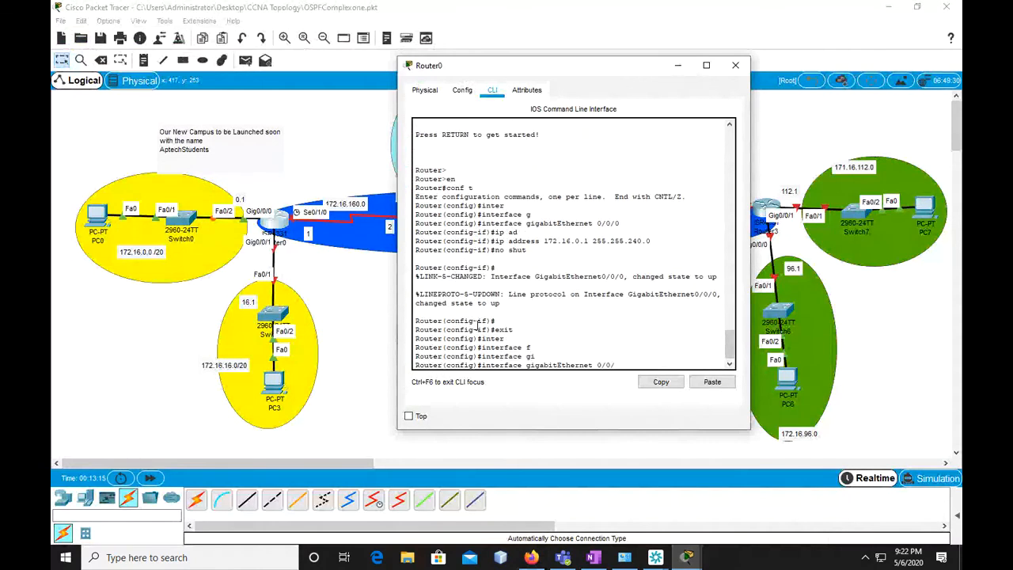
pyautogui.write('/1')
pyautogui.press('Return')
# Reuse the previous address command for gigabitEthernet 0/0/1, changing it to "ip address 172.16.16.1 255.255.240.0"
pyautogui.write('ip address 172.16.0.1 255.255.240.0')
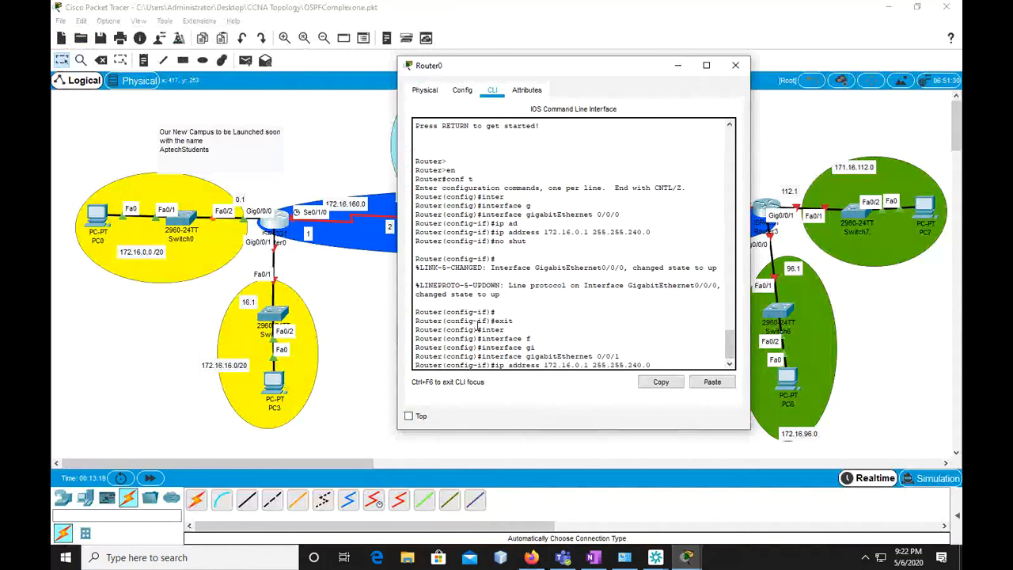
pyautogui.press('Left')
pyautogui.press('Left')
pyautogui.press('Left')
pyautogui.press('Left')
pyautogui.press('Left')
pyautogui.press('BackSpace')
pyautogui.write('16')
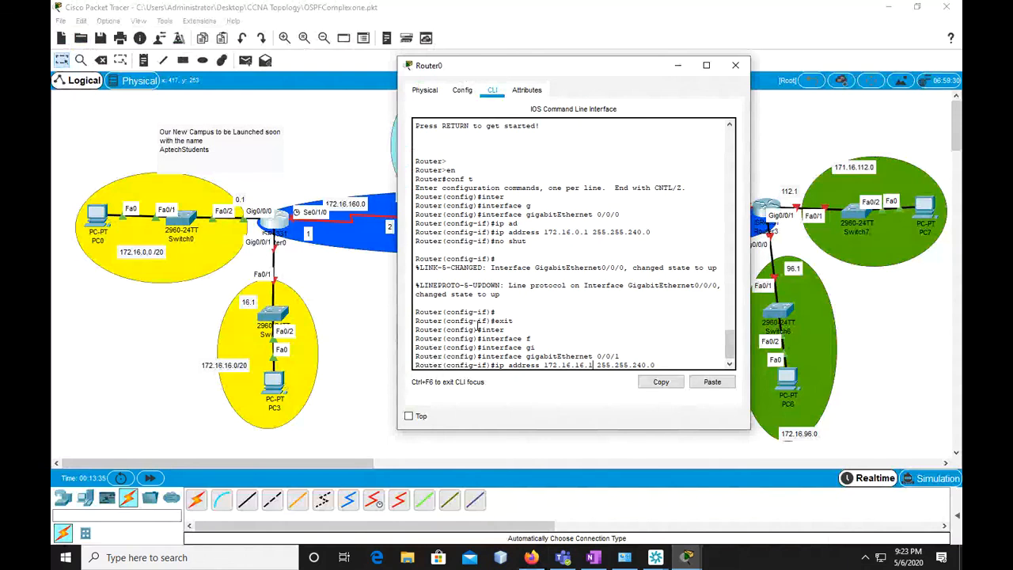
# Apply the gigabitEthernet 0/0/1 address on Router0, enable the interface with "no shut", and return to global configuration mode with "exit"
pyautogui.press('Return')
pyautogui.write('no sh')
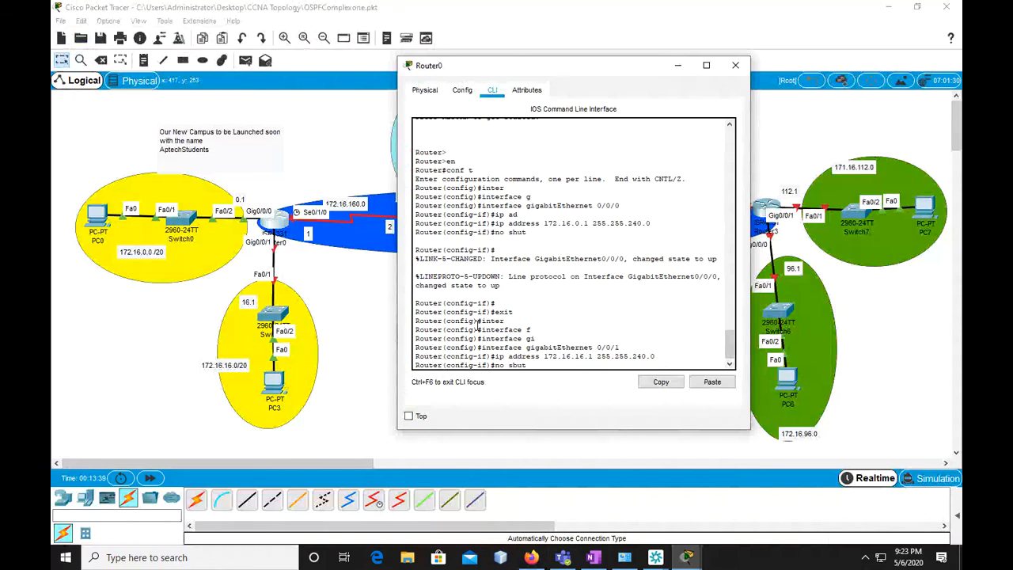
pyautogui.write('ut')
pyautogui.press('Return')
pyautogui.press('Return')
pyautogui.write('ei')
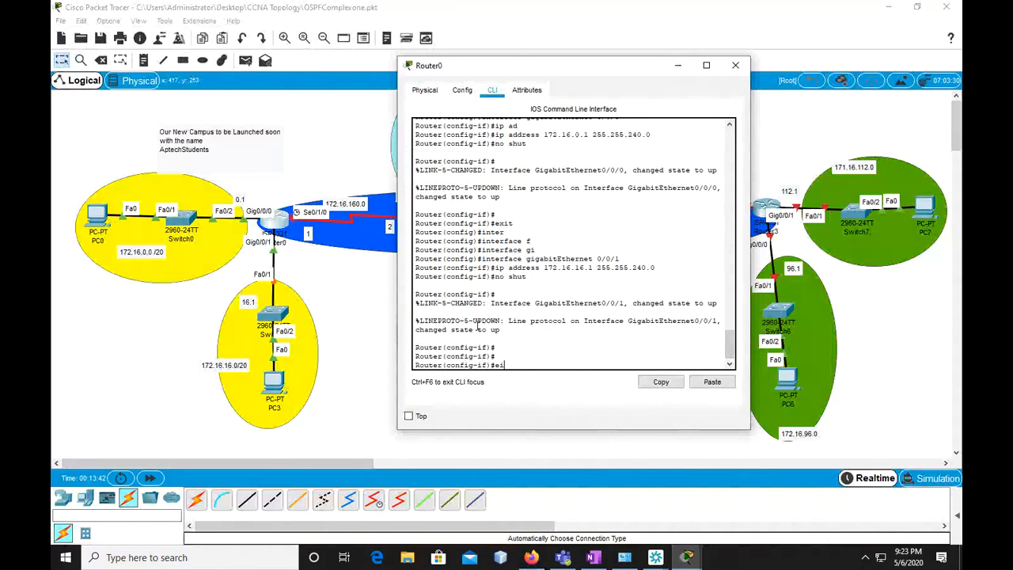
pyautogui.write('xit')
pyautogui.press('Return')
pyautogui.press('Return')
# Enter interface configuration for "serial 0/1/0" on Router0
pyautogui.write('inter')
pyautogui.press('Tab')
pyautogui.write('ser')
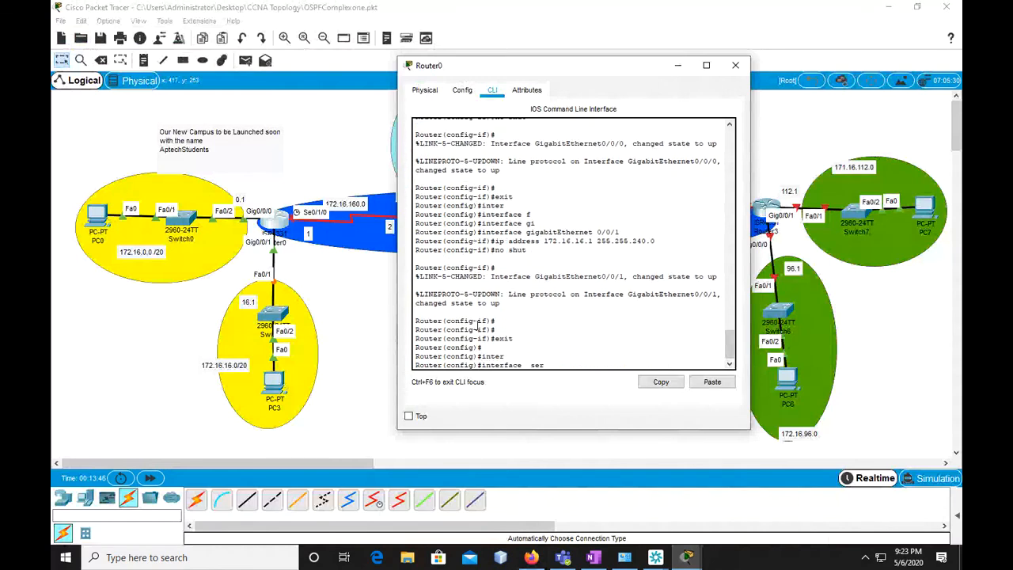
pyautogui.press('Tab')
pyautogui.write('0')
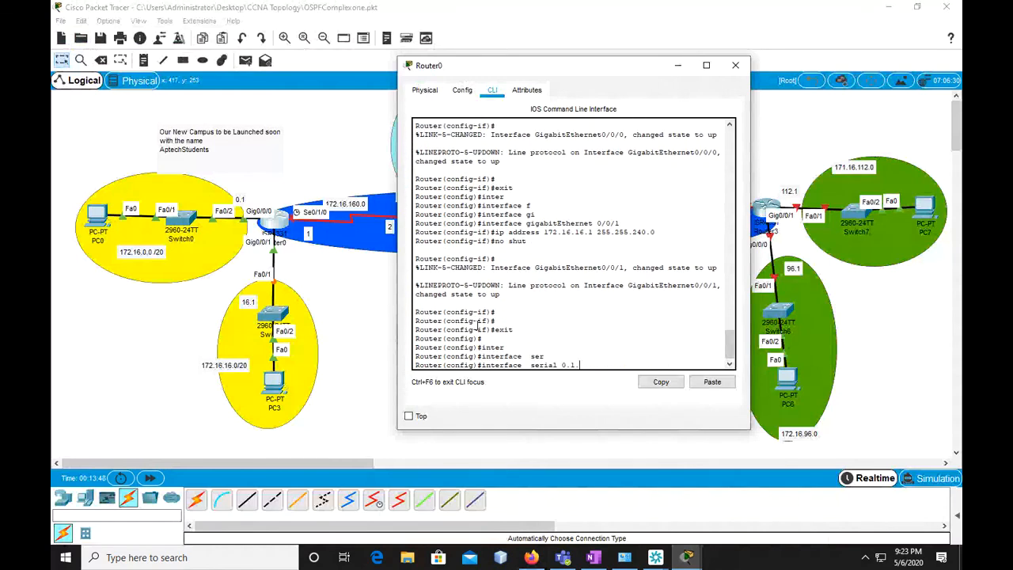
pyautogui.write('/1/0')
pyautogui.press('Return')
# Reuse the previous address command for serial 0/1/0, changing it to "ip address 172.16.160.1 255.255.240.0"
pyautogui.write('no shut')
pyautogui.press('Up')
pyautogui.press('Left')
pyautogui.press('Left')
pyautogui.press('Left')
pyautogui.press('Left')
pyautogui.press('Left')
pyautogui.press('Left')
pyautogui.press('Left')
pyautogui.press('Left')
pyautogui.press('Left')
pyautogui.press('Left')
pyautogui.press('Left')
pyautogui.press('Left')
pyautogui.press('Left')
pyautogui.press('Left')
pyautogui.press('Left')
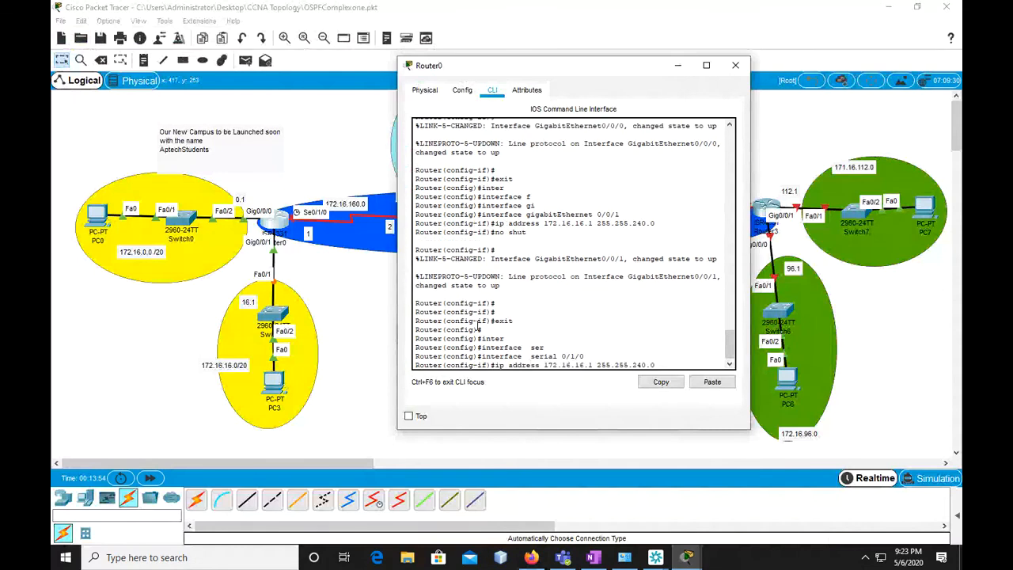
pyautogui.write('0')
pyautogui.press('Return')
# Enable Router0's serial 0/1/0 interface with "no shut" and return to global configuration mode with "exit"
pyautogui.write('n')
pyautogui.write('no shut')
pyautogui.press('Return')
pyautogui.press('Return')
pyautogui.press('Return')
pyautogui.write('exit')
pyautogui.press('Return')
pyautogui.press('Return')
# Leave Router0's configuration mode and save its configuration with "copy running-config startup-config", accepting the default destination filename
pyautogui.write('exit')
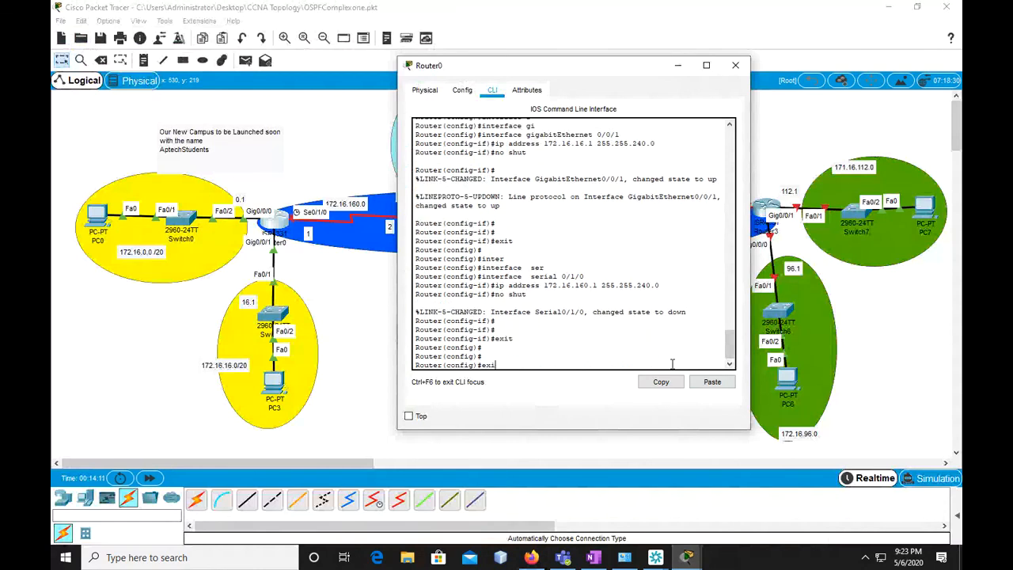
pyautogui.press('Return')
pyautogui.press('Return')
pyautogui.press('Return')
pyautogui.write('copy run')
pyautogui.press('Tab')
pyautogui.write('st')
pyautogui.press('Tab')
pyautogui.press('Return')
pyautogui.press('Return')
pyautogui.press('Return')
pyautogui.press('Return')
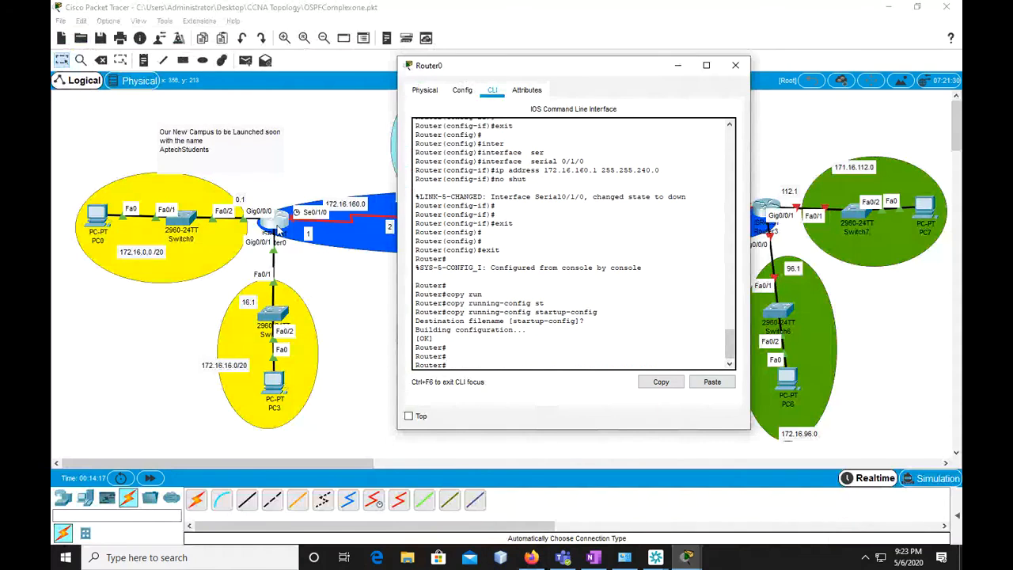
# Minimize Router0's window, open Router1's command line, decline the initial configuration dialog with "n", and enter privileged mode with "en"
pyautogui.click(678, 70)
pyautogui.click(431, 225)
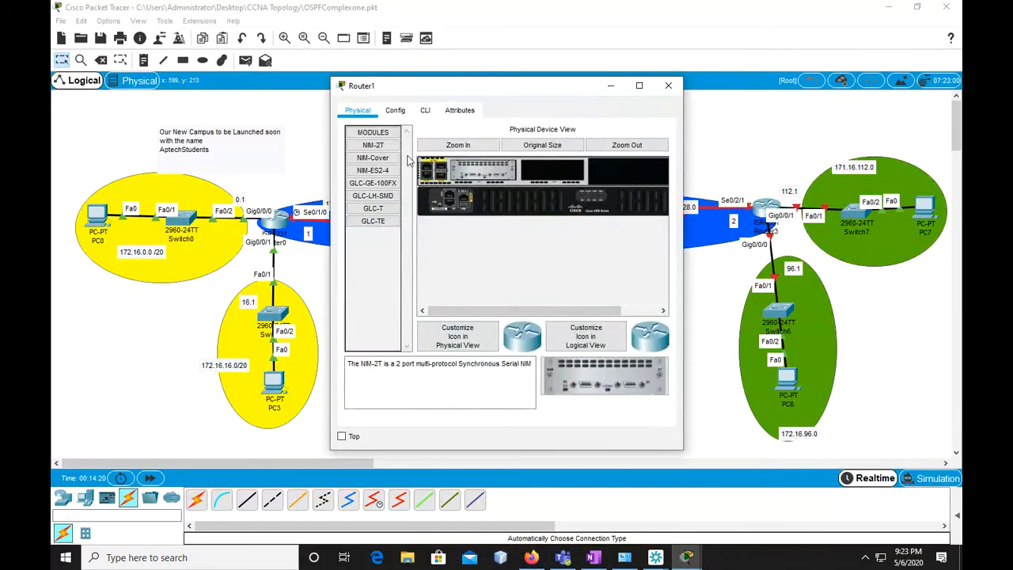
pyautogui.click(425, 110)
pyautogui.write('n')
pyautogui.press('Return')
pyautogui.press('Return')
pyautogui.press('Return')
pyautogui.press('Return')
pyautogui.write('en')
# Enter global configuration mode on Router1 with "conf t" and set its hostname to ITRoom
pyautogui.press('Return')
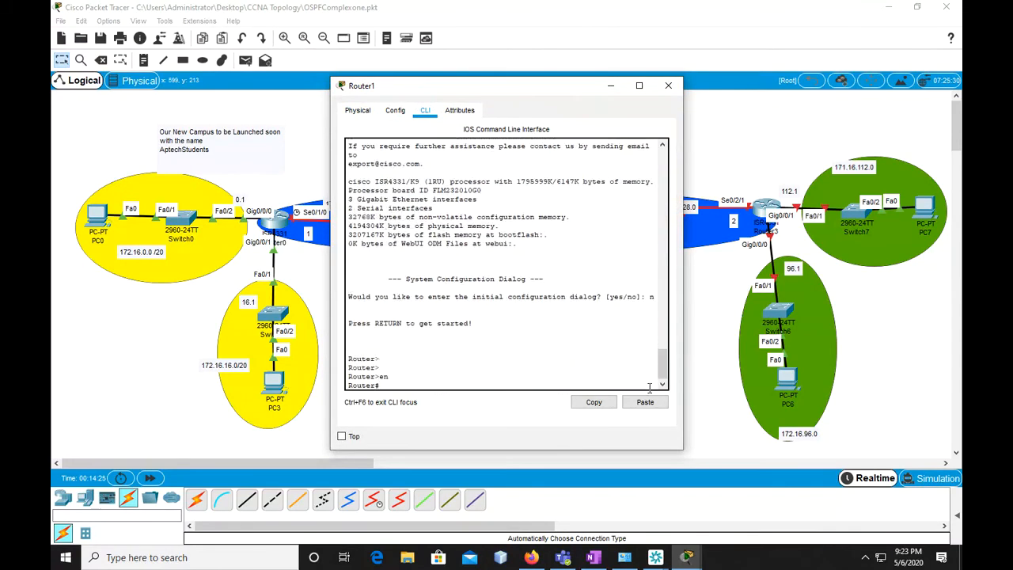
pyautogui.write('conf t')
pyautogui.press('Return')
pyautogui.write('hostname ')
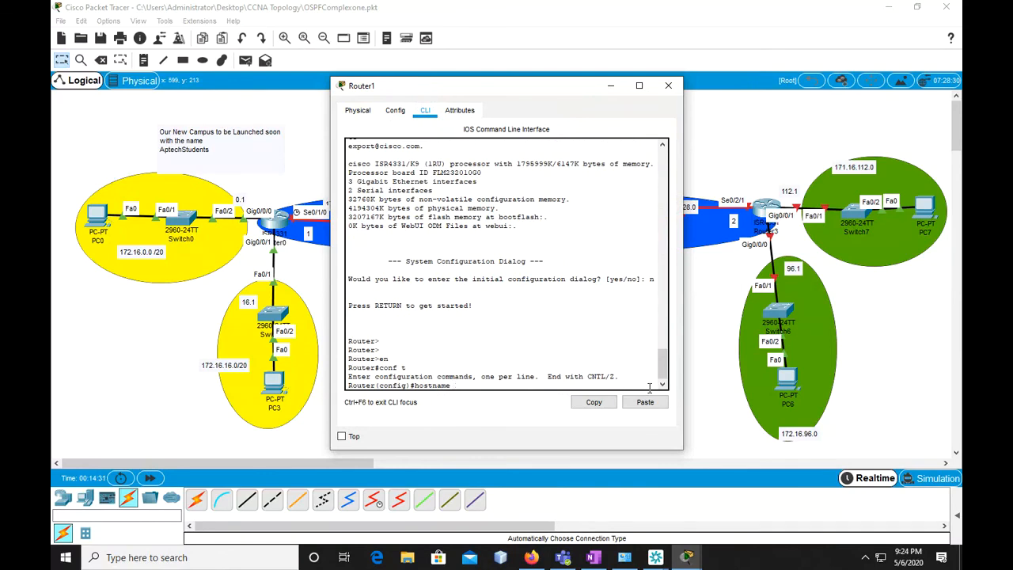
pyautogui.write('ITRoom')
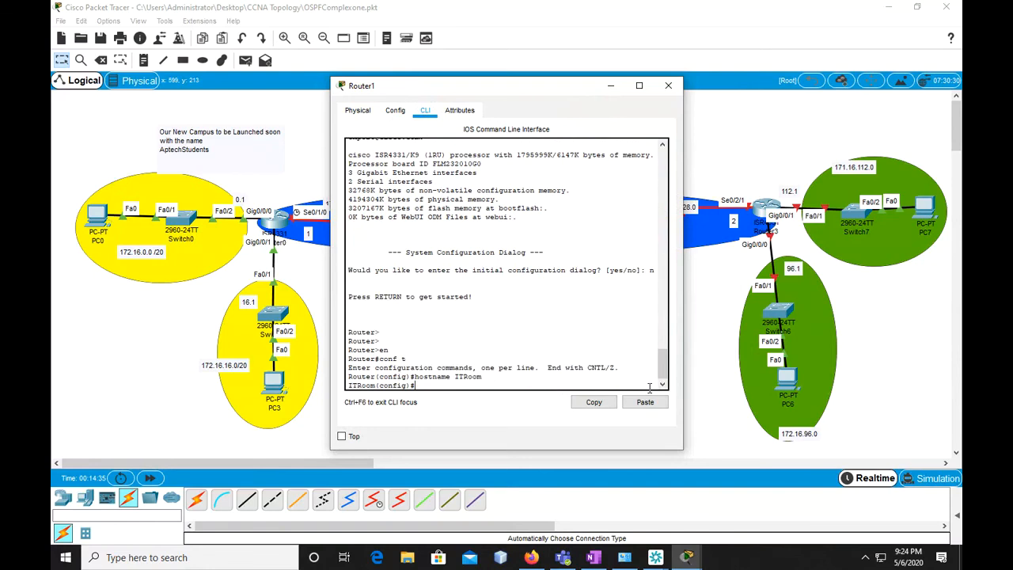
# Enter interface configuration for "serial 0/1/1" on Router1, moving its window aside to uncover the middle of the topology
pyautogui.write('NTER')
pyautogui.press('Tab')
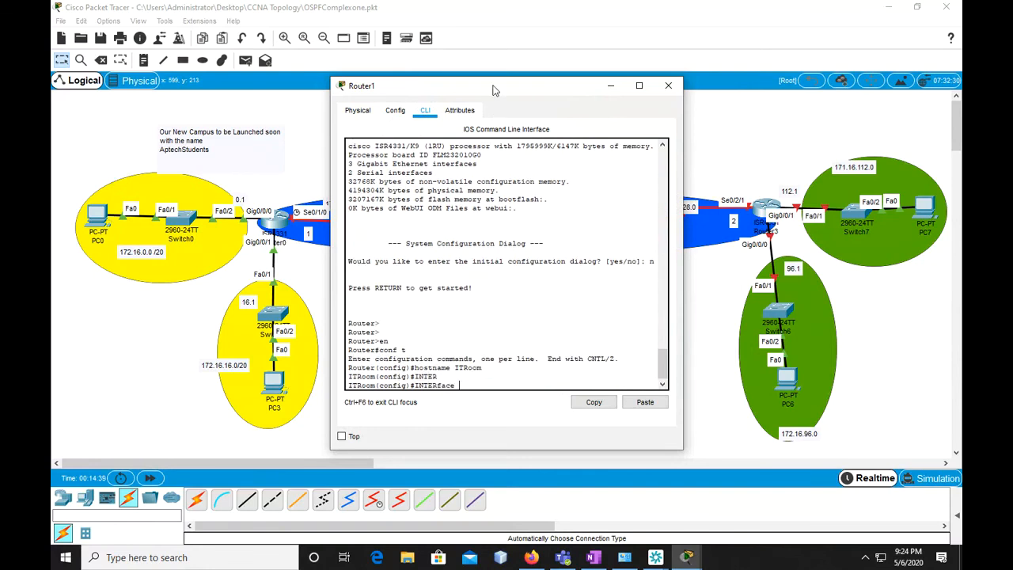
pyautogui.moveTo(493, 89); pyautogui.dragTo(705, 91)
pyautogui.write('S')
pyautogui.write('E')
pyautogui.press('Tab')
pyautogui.write('0/1/1')
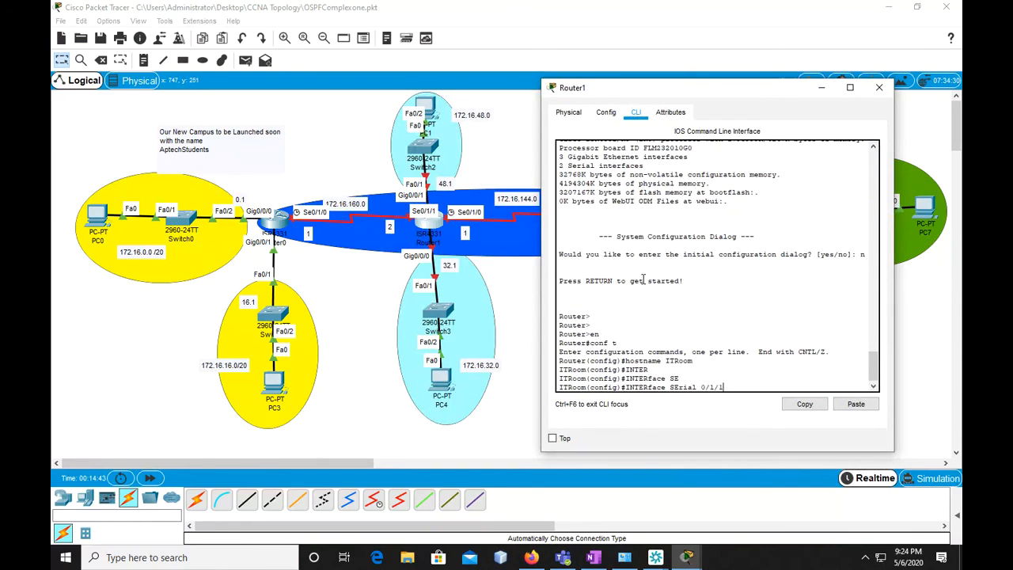
pyautogui.press('Return')
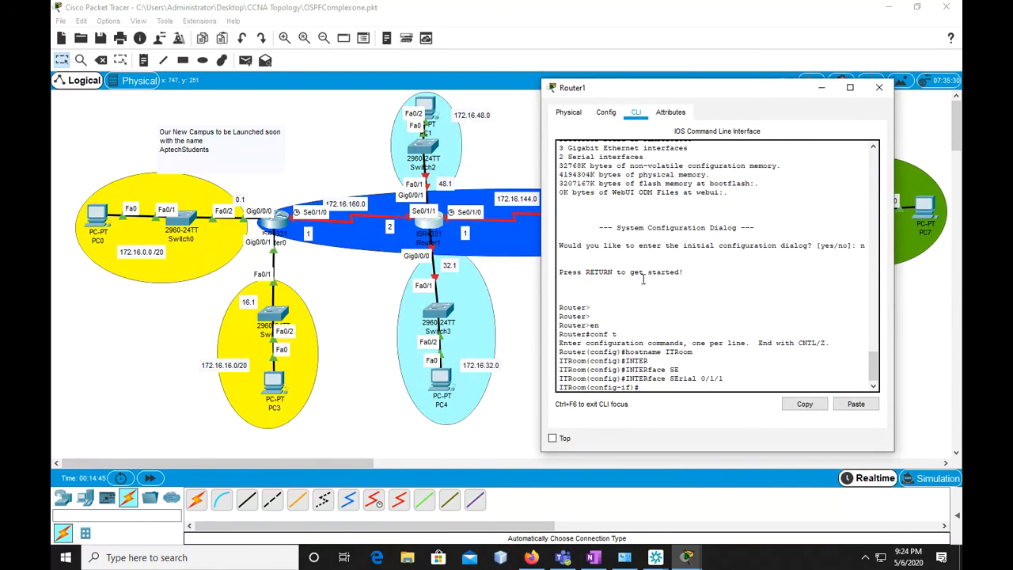
# Assign serial 0/1/1 its address with "ip address 172.16.160.2 255.255.240.0"
pyautogui.write('ip ad')
pyautogui.press('Tab')
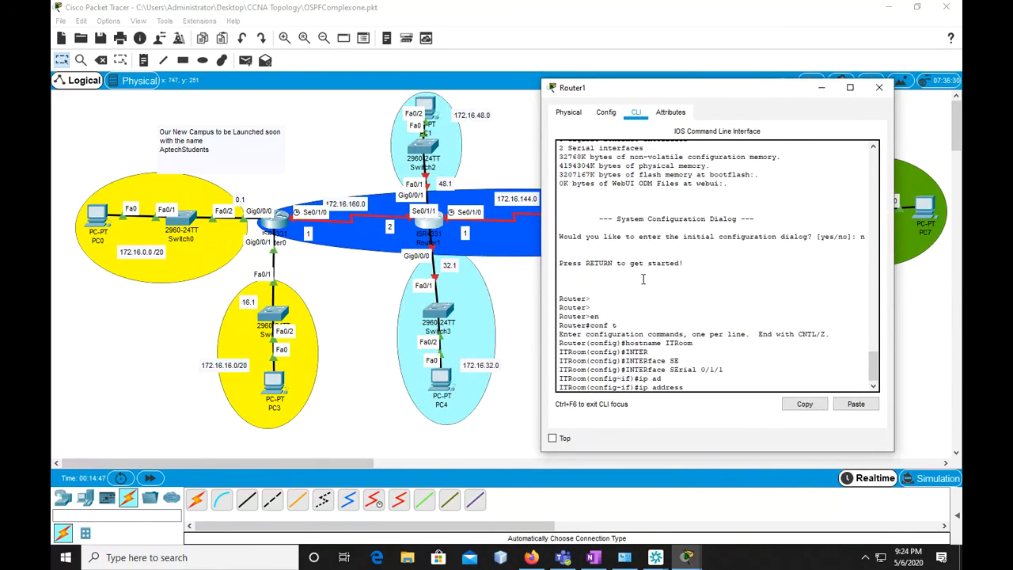
pyautogui.write('172.16.160.2 255.255.240.0')
pyautogui.press('Return')
# Enable Router1's serial 0/1/1 interface with "no shut" and return to global configuration mode with "exit"
pyautogui.write('no shut')
pyautogui.press('Return')
pyautogui.press('Return')
pyautogui.write('exi')
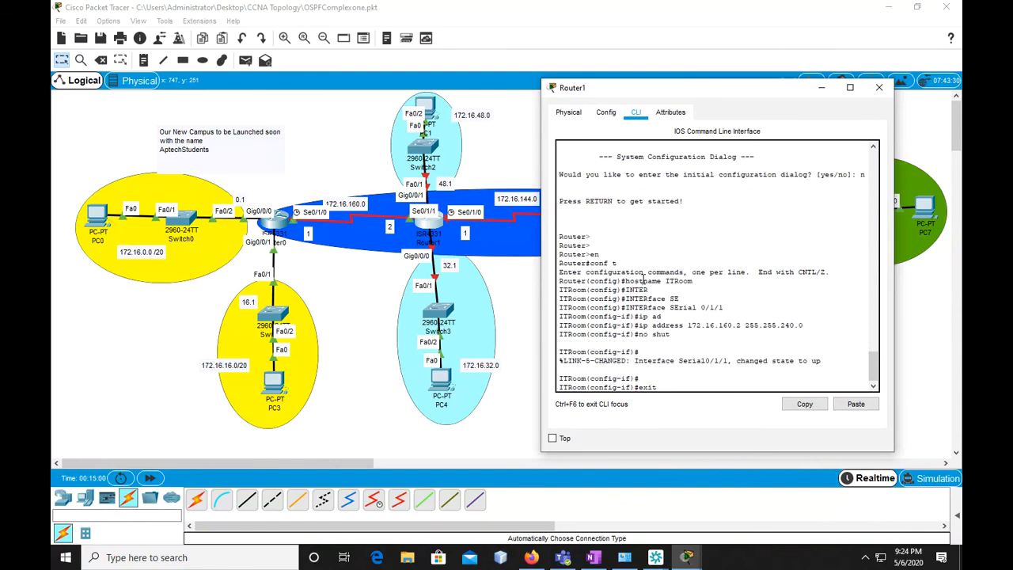
pyautogui.write('t')
pyautogui.press('Return')
pyautogui.press('Return')
pyautogui.press('Return')
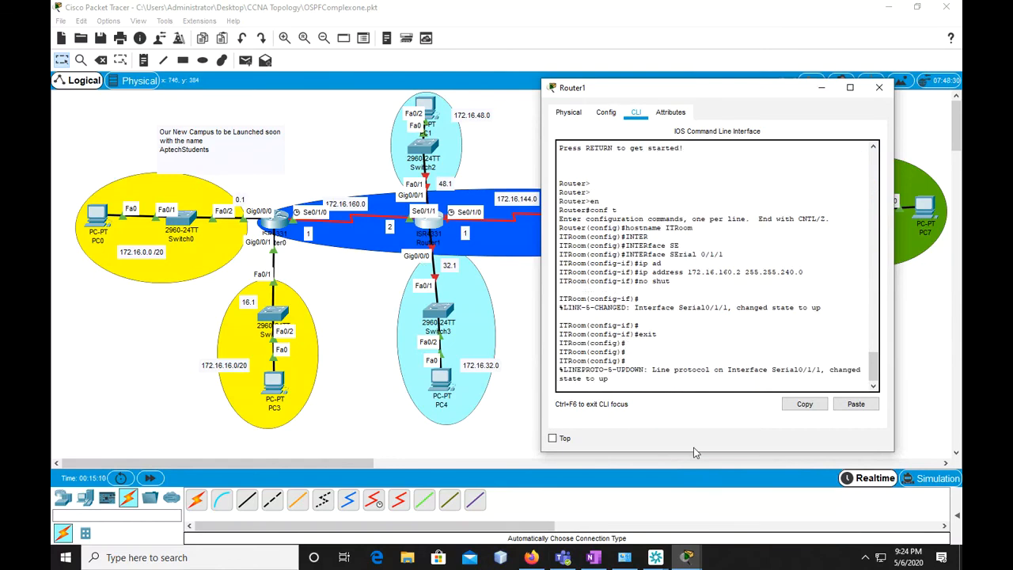
pyautogui.press('Return')
# Enter interface configuration for "gigabitEthernet 0/0/0" on Router1
pyautogui.write('inter')
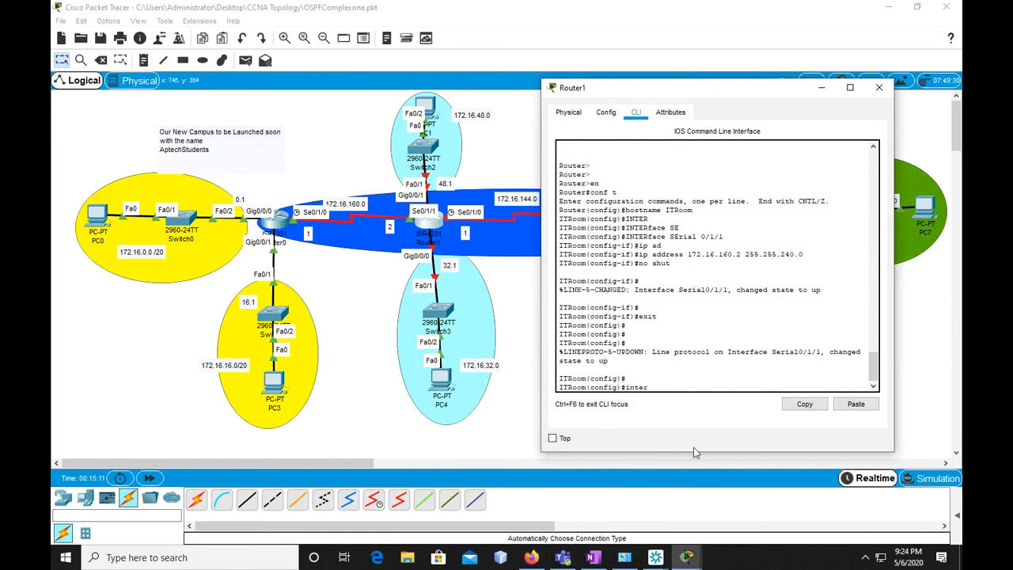
pyautogui.press('Tab')
pyautogui.write('g')
pyautogui.press('Tab')
pyautogui.write('0')
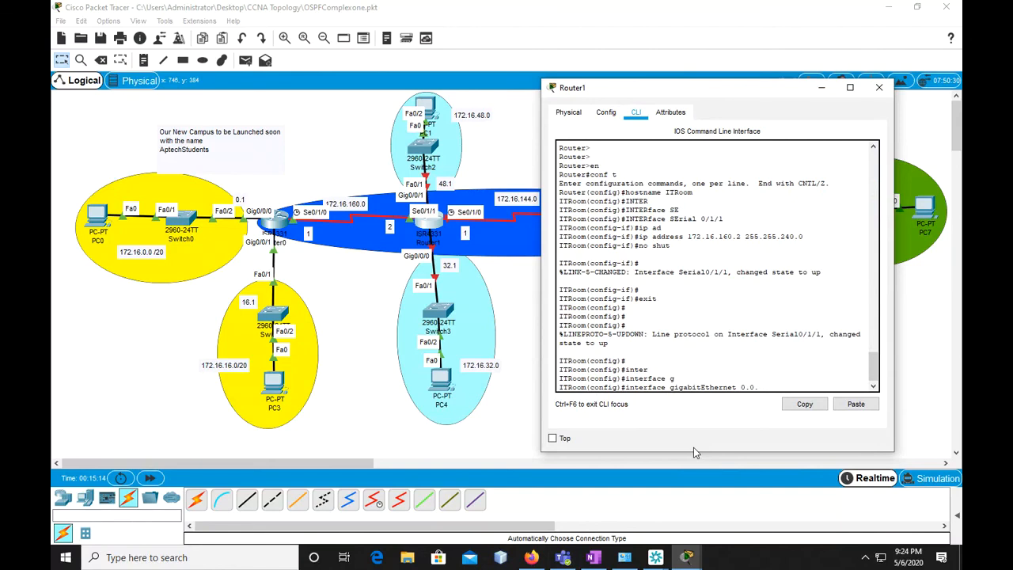
pyautogui.write('/0/0')
pyautogui.press('Return')
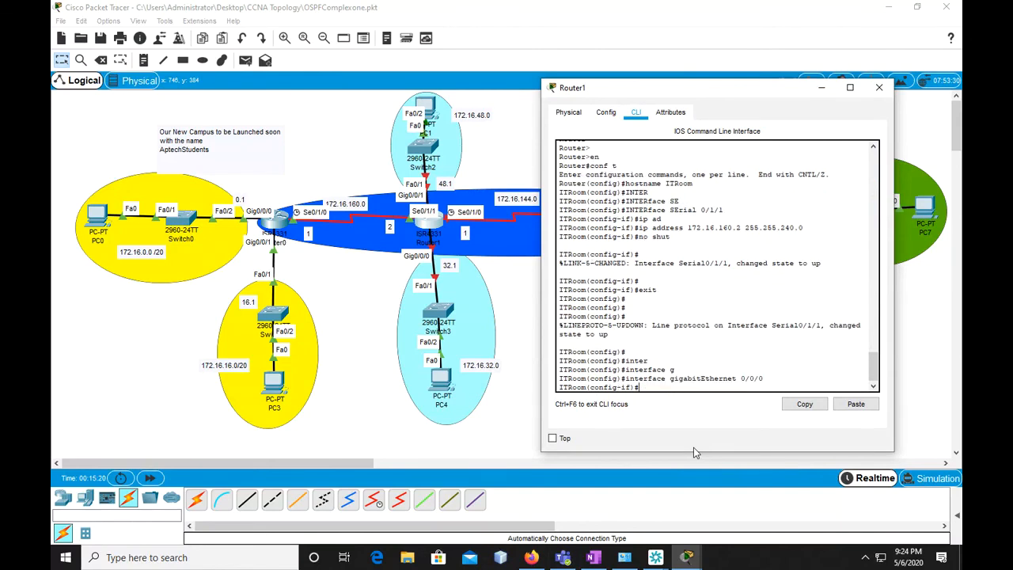
# Recall the earlier address command for gigabitEthernet 0/0/0 and change it to "ip address 172.16.32.1 255.255.240.0"
pyautogui.write('ip')
pyautogui.press('Up')
pyautogui.press('Up')
pyautogui.press('Up')
pyautogui.press('Up')
pyautogui.press('Up')
pyautogui.press('Up')
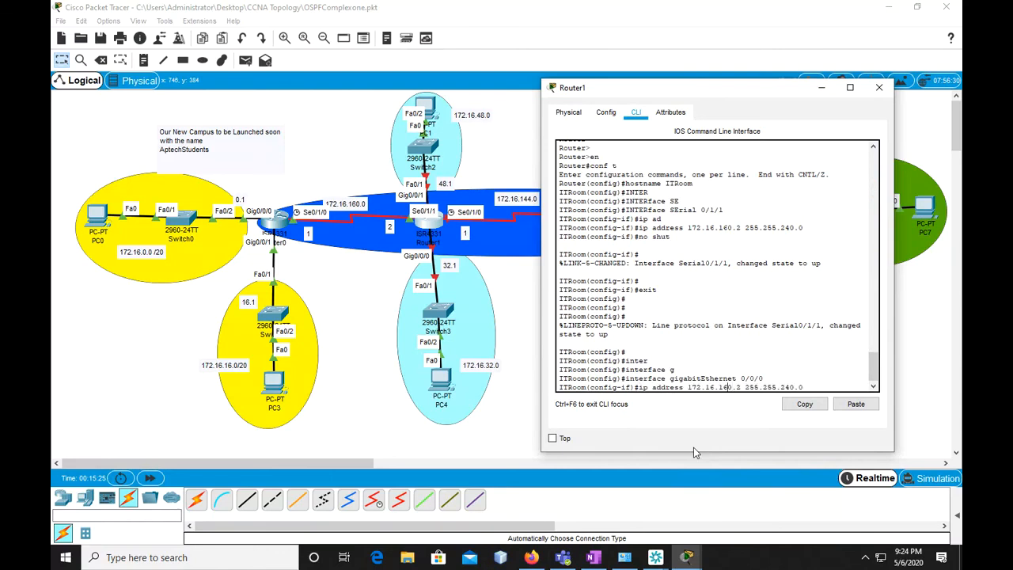
pyautogui.press('Left')
pyautogui.press('Left')
pyautogui.press('Left')
pyautogui.press('Left')
pyautogui.press('Left')
pyautogui.press('Left')
pyautogui.press('Left')
pyautogui.press('Left')
pyautogui.press('Left')
pyautogui.press('Left')
pyautogui.press('Left')
pyautogui.press('Left')
pyautogui.press('Left')
pyautogui.press('Left')
pyautogui.press('Left')
pyautogui.press('Left')
pyautogui.press('BackSpace')
pyautogui.press('BackSpace')
pyautogui.press('BackSpace')
pyautogui.write('32')
pyautogui.press('BackSpace')
pyautogui.write('1')
pyautogui.press('Return')
# Enable Router1's gigabitEthernet 0/0/0 interface with "no shut" and return to global configuration mode with "exit"
pyautogui.write('no shut')
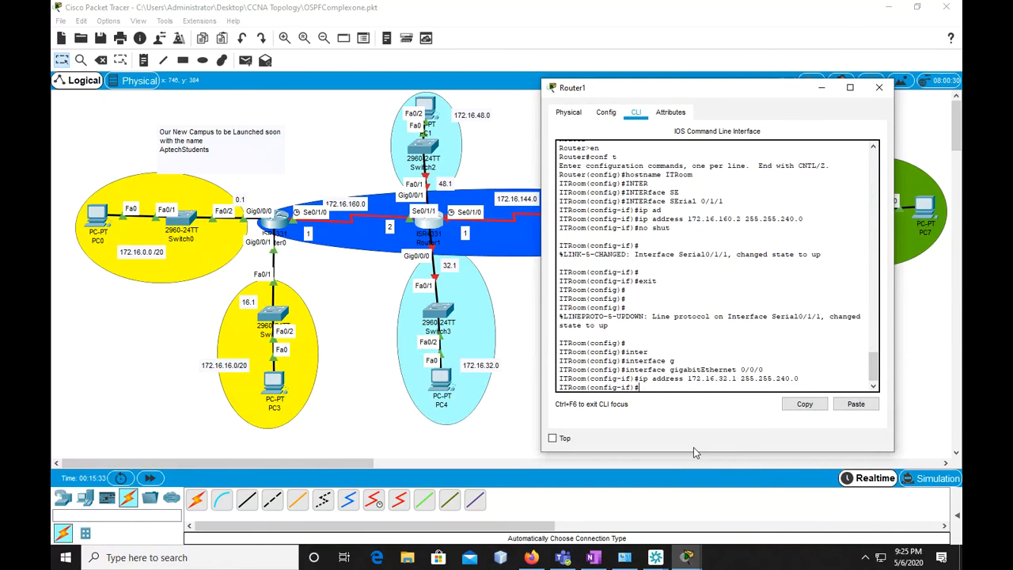
pyautogui.press('Return')
pyautogui.write('exit')
pyautogui.press('Return')
pyautogui.press('Return')
# Enter interface configuration for "serial 0/1/0" on Router1
pyautogui.write('inter')
pyautogui.press('Tab')
pyautogui.write('se')
pyautogui.press('Tab')
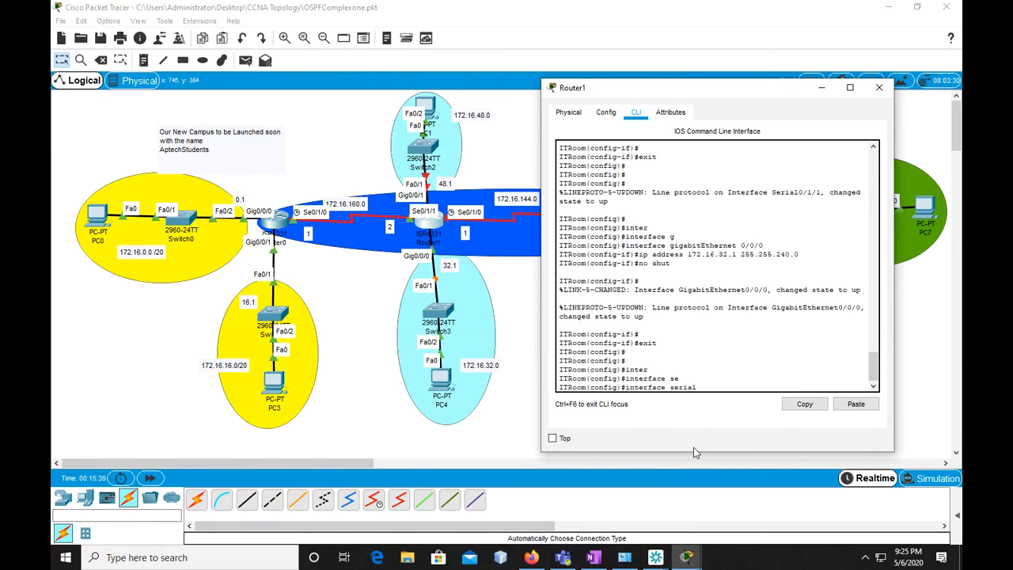
pyautogui.write('0/1/0')
pyautogui.press('BackSpace')
pyautogui.press('BackSpace')
pyautogui.press('BackSpace')
pyautogui.press('BackSpace')
pyautogui.write('/1/0')
pyautogui.press('Return')
# Reuse the previous address command for Router1's serial 0/1/0, changing it to "ip address 172.16.144.1 255.255.240.0"
pyautogui.write('no shut')
pyautogui.press('Up')
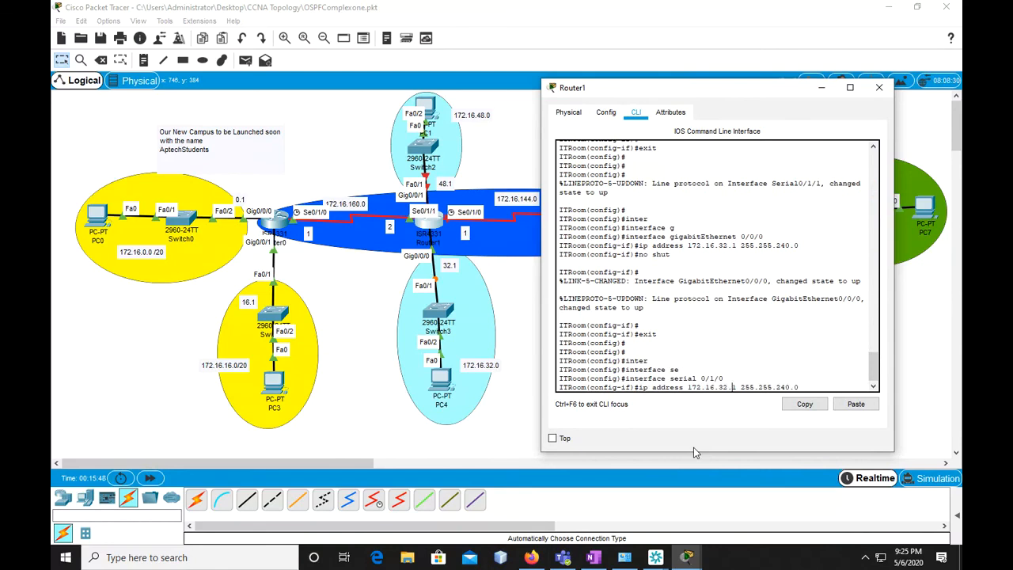
pyautogui.press('Left')
pyautogui.press('Left')
pyautogui.press('Left')
pyautogui.press('Left')
pyautogui.press('Left')
pyautogui.press('Left')
pyautogui.press('Left')
pyautogui.press('Left')
pyautogui.press('Left')
pyautogui.press('Left')
pyautogui.press('Left')
pyautogui.press('Left')
pyautogui.press('Left')
pyautogui.press('Left')
pyautogui.press('Left')
pyautogui.press('Left')
pyautogui.press('BackSpace')
pyautogui.press('BackSpace')
pyautogui.write('144')
pyautogui.press('Return')
# Enable Router1's serial 0/1/0 interface with "no shut" and return to global configuration mode with "exit"
pyautogui.write('no shut')
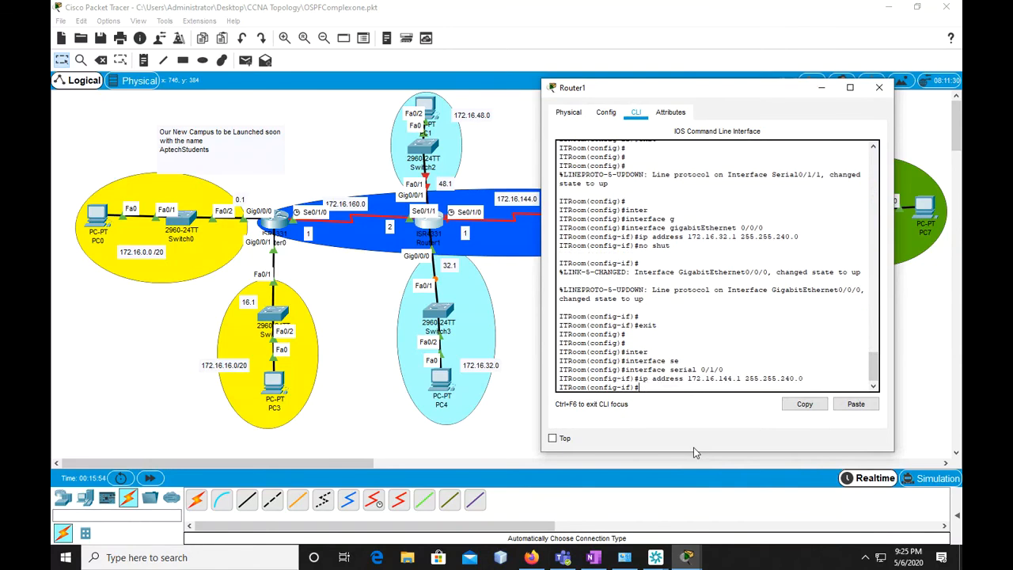
pyautogui.press('Return')
pyautogui.press('Return')
pyautogui.write('exit')
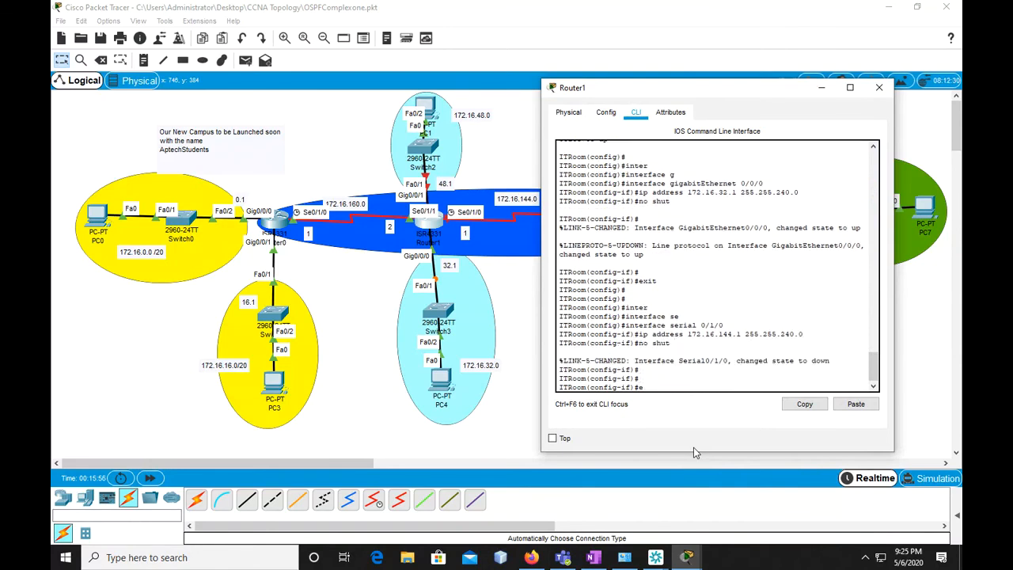
# Leave Router1's configuration mode and save its configuration with "copy running-config startup-config", accepting the default destination filename
pyautogui.press('Return')
pyautogui.press('Return')
pyautogui.press('Return')
pyautogui.write('exit')
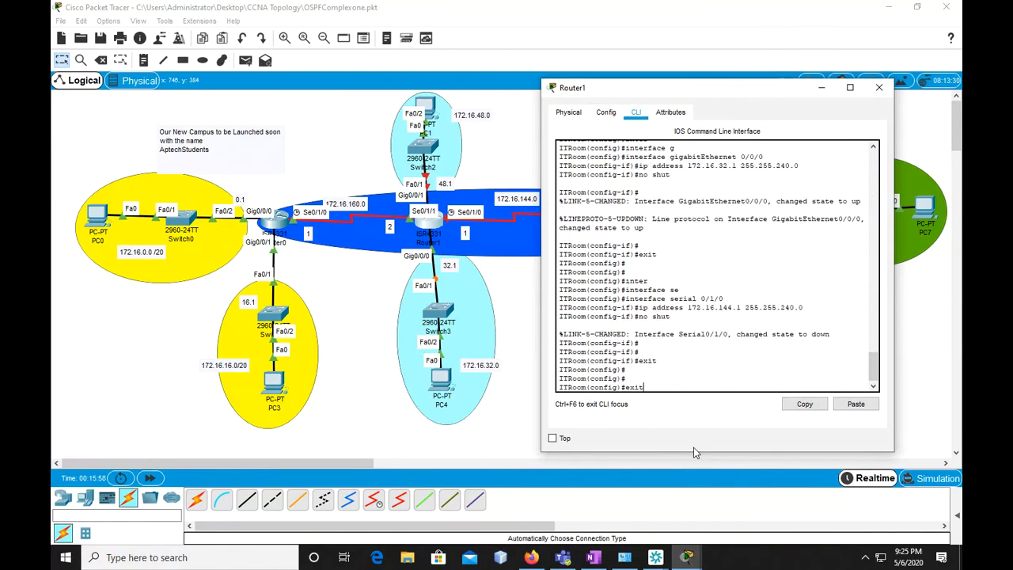
pyautogui.press('Return')
pyautogui.press('Return')
pyautogui.write('copy runs')
pyautogui.press('BackSpace')
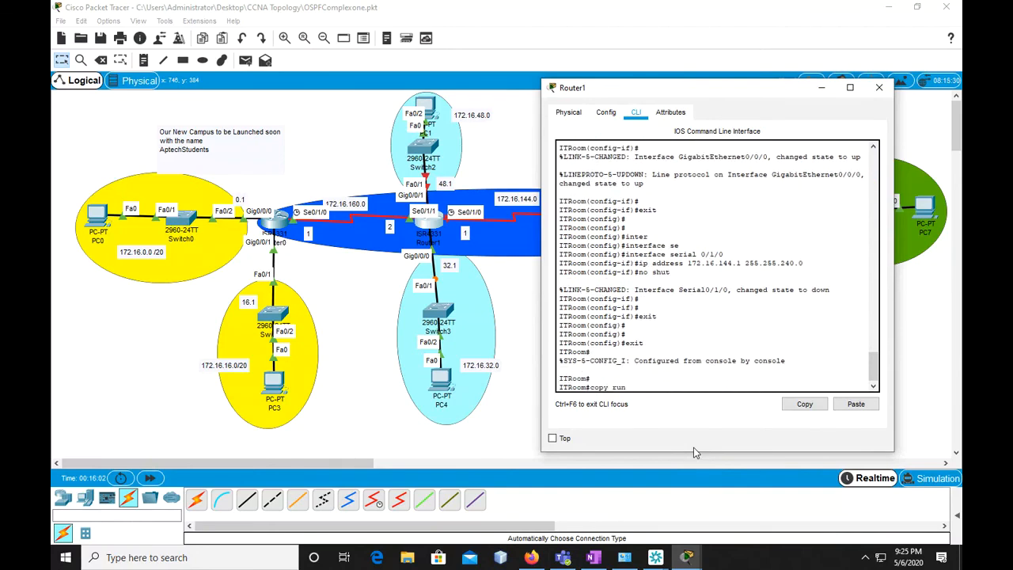
pyautogui.press('Tab')
pyautogui.write('st')
pyautogui.press('Tab')
pyautogui.press('Return')
pyautogui.press('Return')
pyautogui.press('Return')
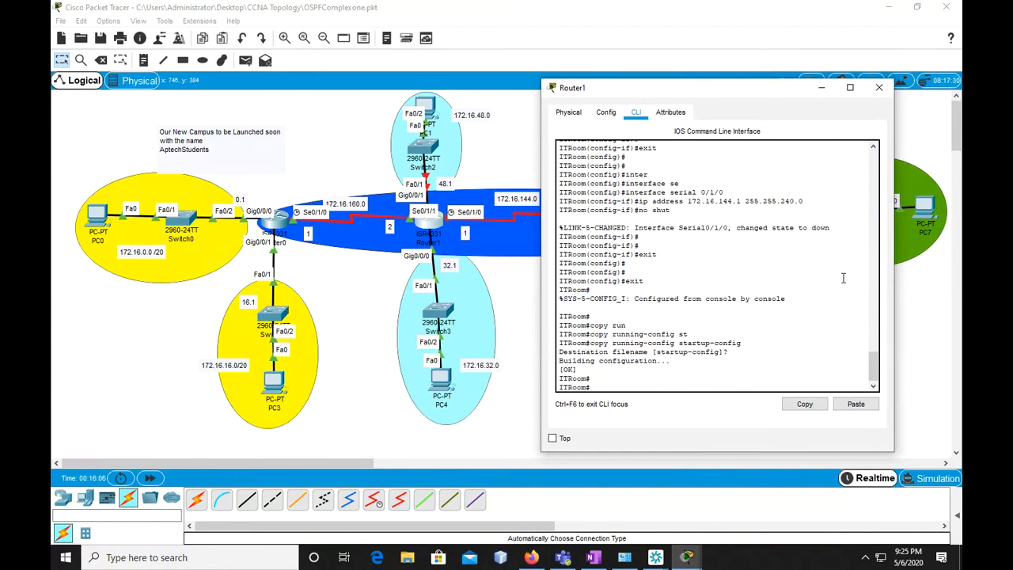
pyautogui.click(824, 89)
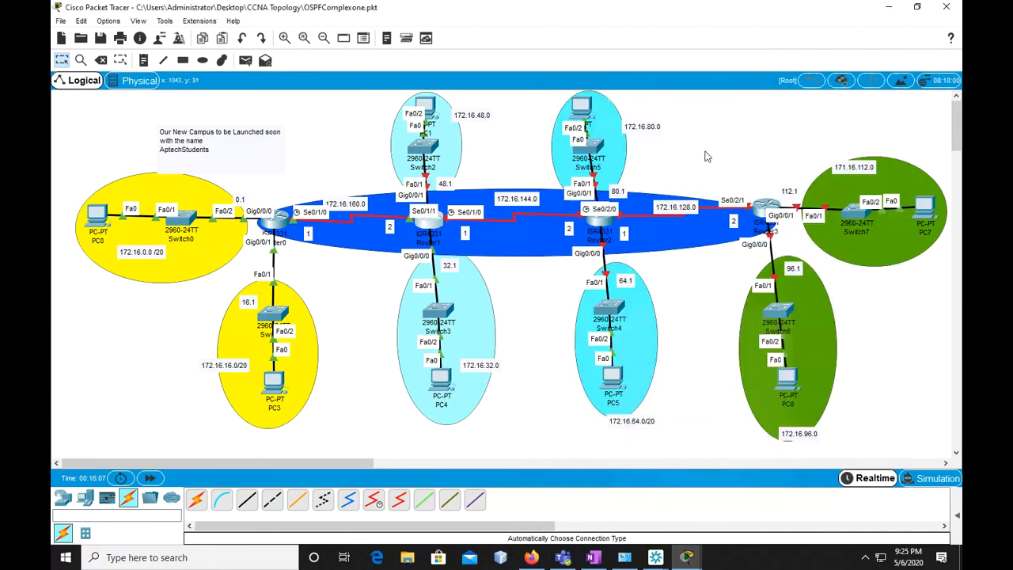
pyautogui.click(610, 213)
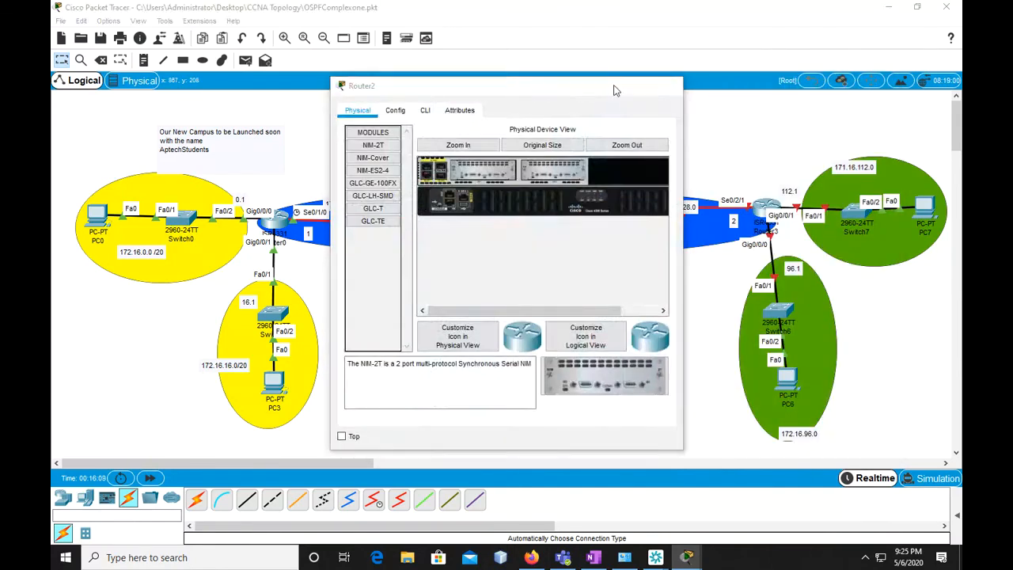
pyautogui.click(612, 87)
pyautogui.click(428, 223)
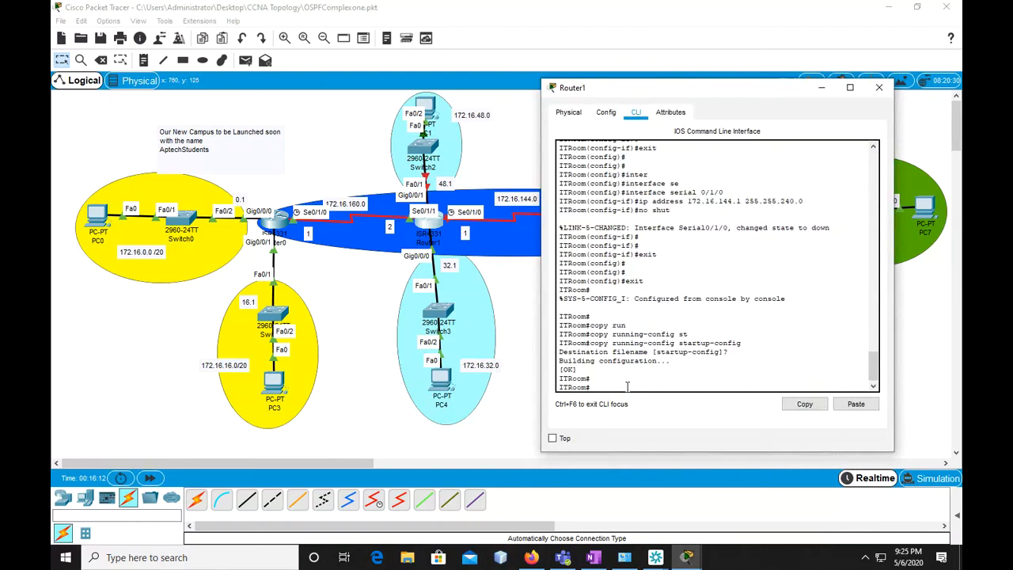
# Return Router1 to global configuration mode with "conf t" and enter interface configuration for "gigabitEthernet 0/0/1"
pyautogui.write('conf t')
pyautogui.press('Return')
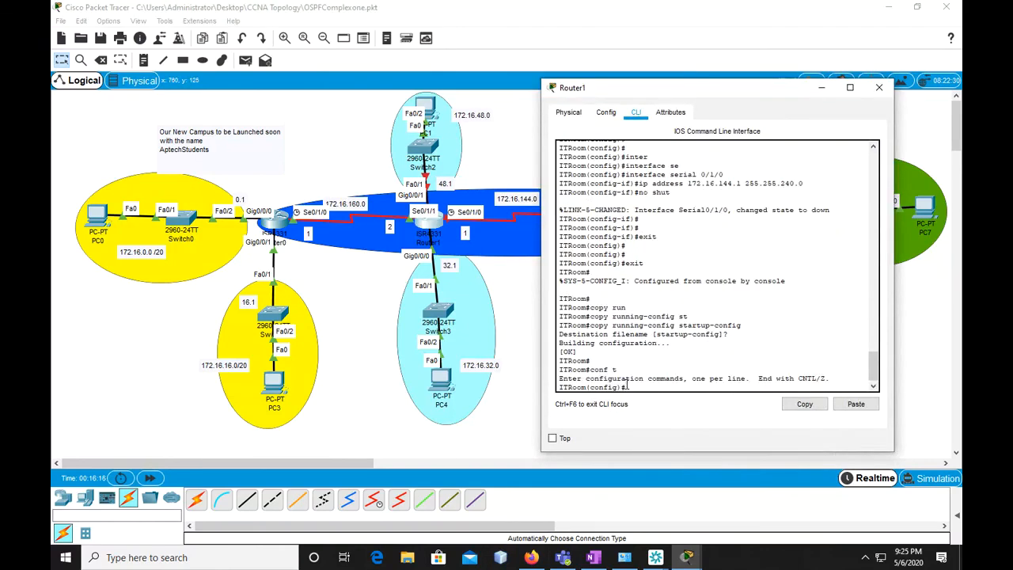
pyautogui.write('inter')
pyautogui.press('Tab')
pyautogui.write('gi')
pyautogui.press('Tab')
pyautogui.write('0')
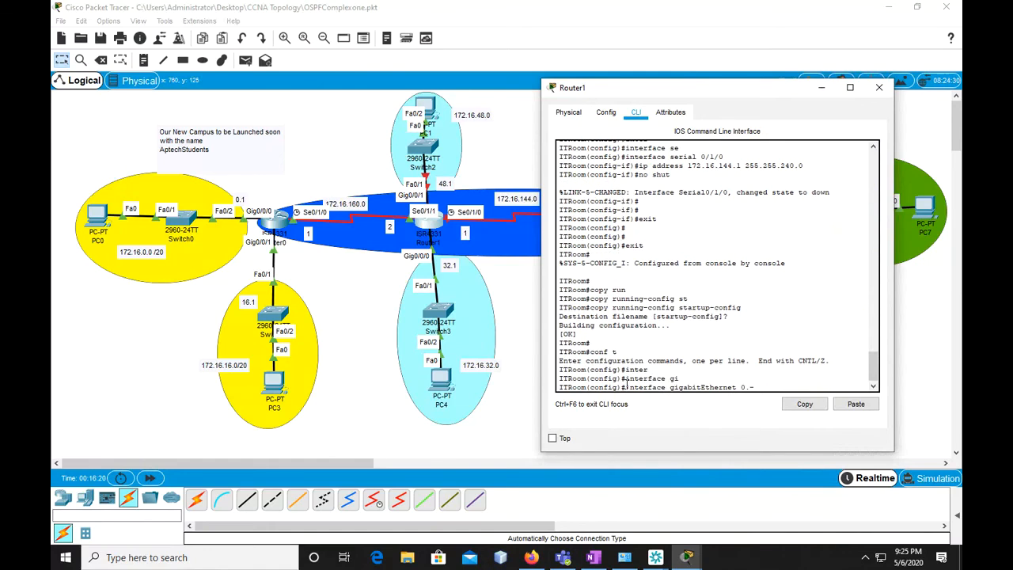
pyautogui.write('/0/1')
pyautogui.press('Return')
# Reuse the previous address command for Router1's gigabitEthernet 0/0/1, changing it to "ip address 172.16.48.1 255.255.240.0"
pyautogui.write('ip address 172.16.144.1 255.255.240.0')
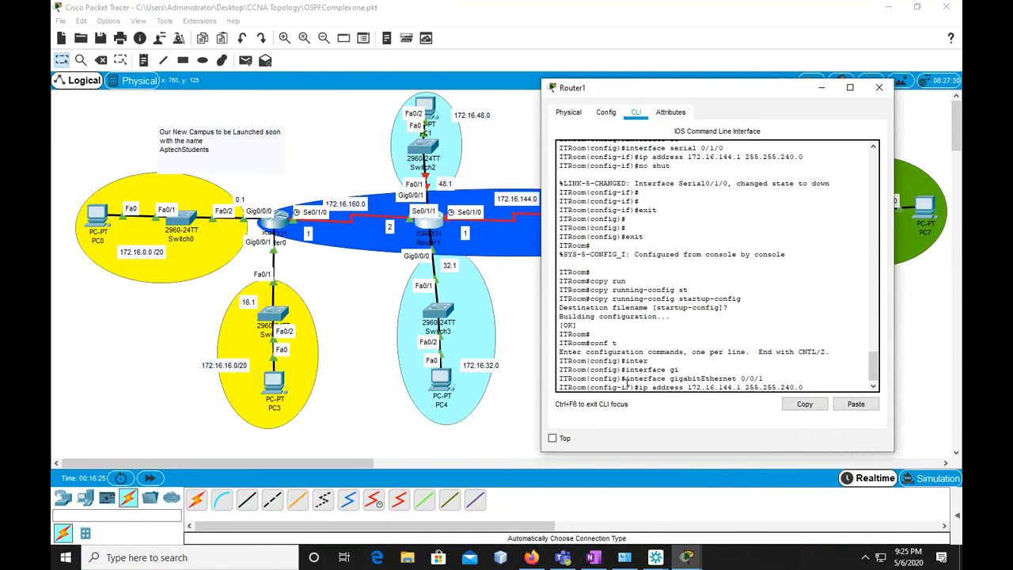
pyautogui.press('Left')
pyautogui.press('Left')
pyautogui.press('Left')
pyautogui.press('Left')
pyautogui.press('Left')
pyautogui.press('Left')
pyautogui.press('Left')
pyautogui.press('Left')
pyautogui.press('Left')
pyautogui.press('Left')
pyautogui.press('Left')
pyautogui.press('Left')
pyautogui.press('Left')
pyautogui.press('BackSpace')
pyautogui.press('BackSpace')
pyautogui.press('BackSpace')
pyautogui.write('48')
pyautogui.press('Return')
# Enable Router1's gigabitEthernet 0/0/1 with "no shut" and leave interface configuration with "exit"
pyautogui.write('no shut')
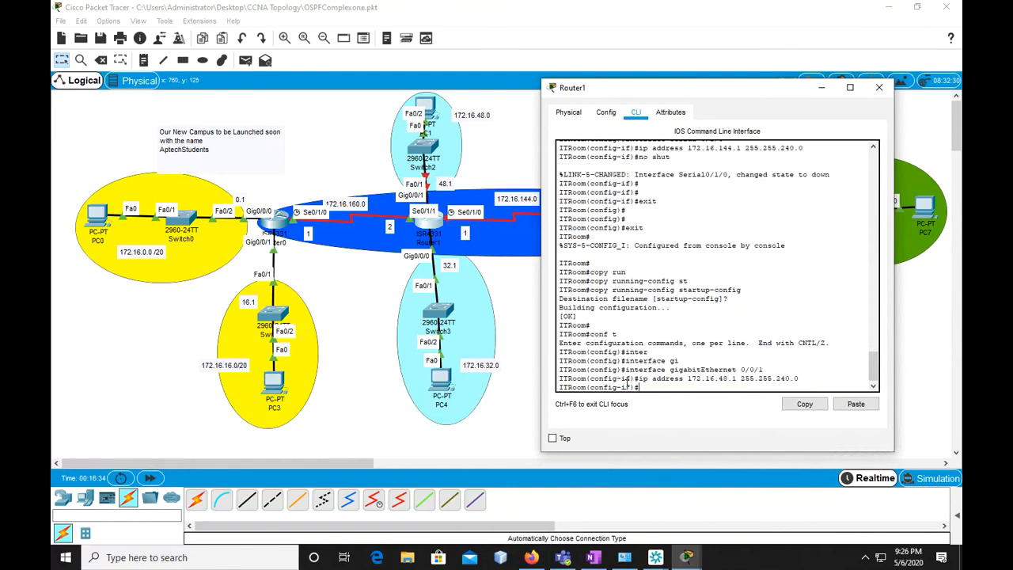
pyautogui.press('Return')
pyautogui.press('Return')
pyautogui.write('exit')
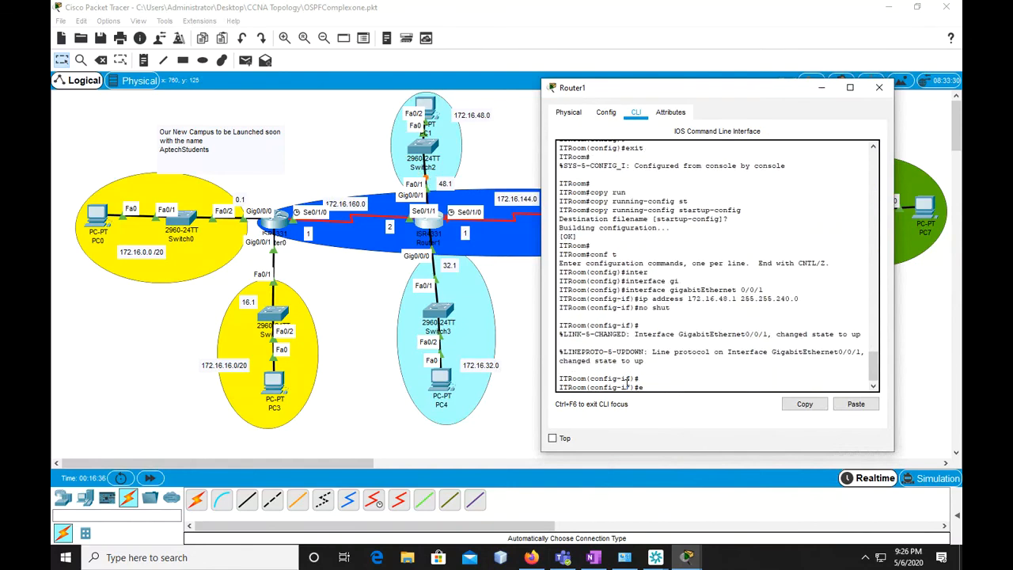
# Exit Router1's global configuration mode and save with "copy running-config startup-config", accepting the default destination filename
pyautogui.press('Return')
pyautogui.write('exit')
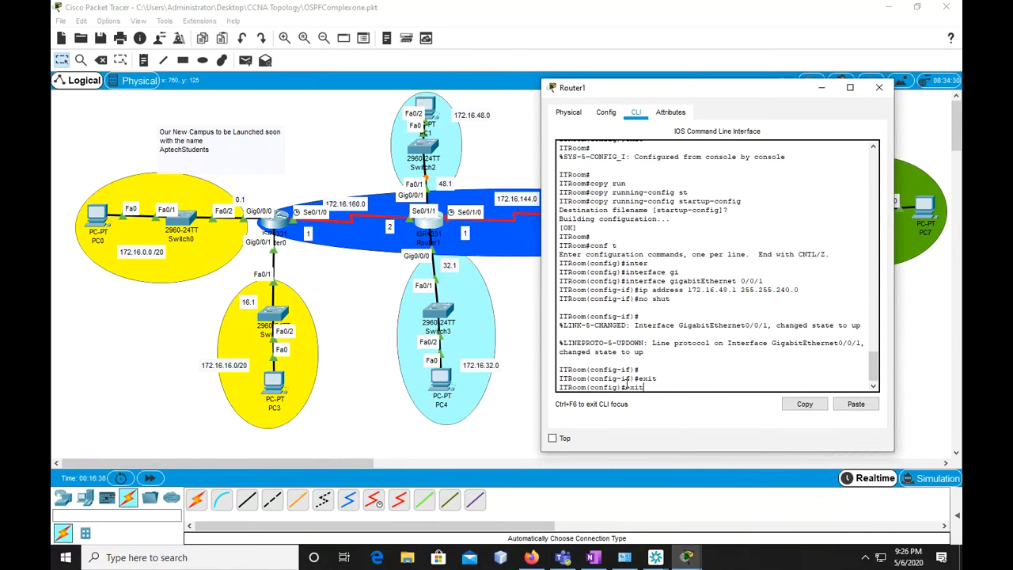
pyautogui.press('Return')
pyautogui.press('Return')
pyautogui.write('copy run')
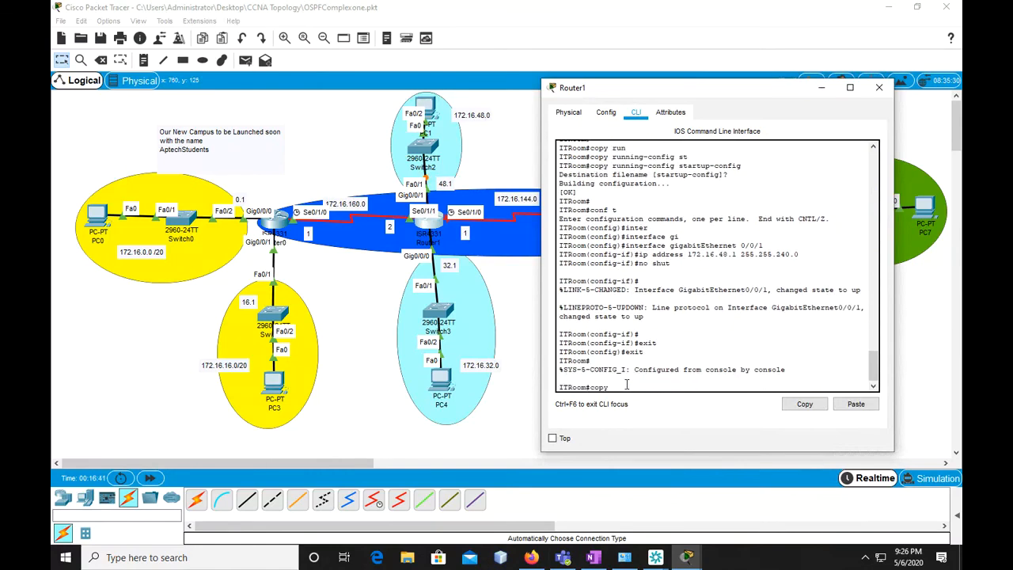
pyautogui.press('Tab')
pyautogui.write('st')
pyautogui.press('Tab')
pyautogui.press('Return')
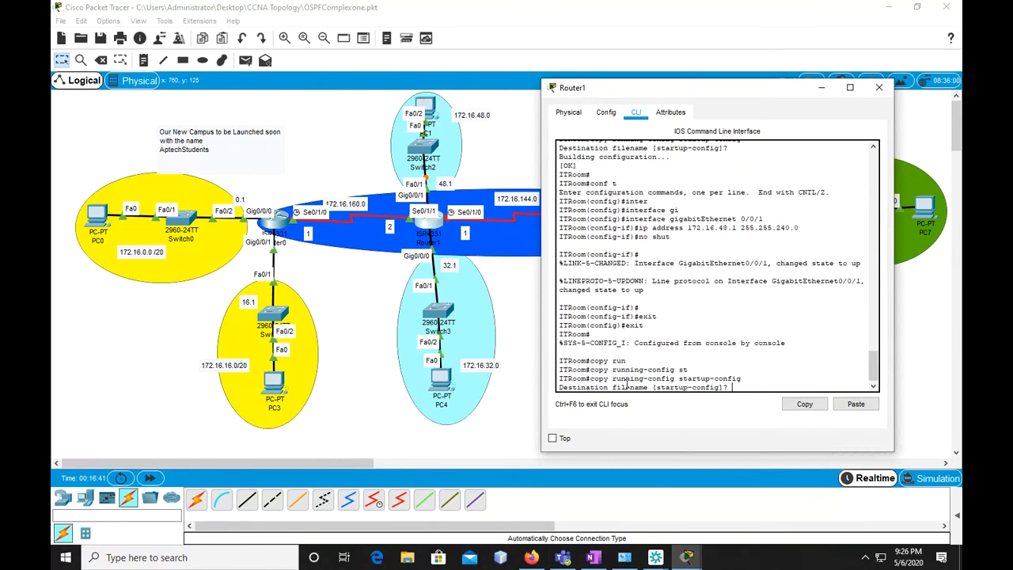
pyautogui.press('Return')
pyautogui.press('Return')
pyautogui.press('Return')
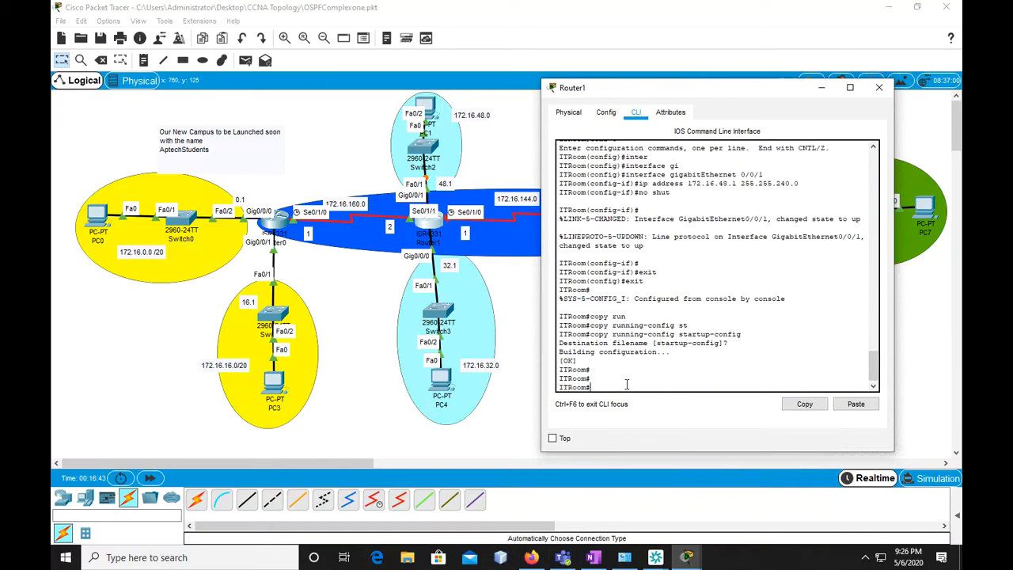
# Minimize Router1's window, open Router2's command line beside the topology and decline the initial configuration dialog with "n"
pyautogui.click(821, 87)
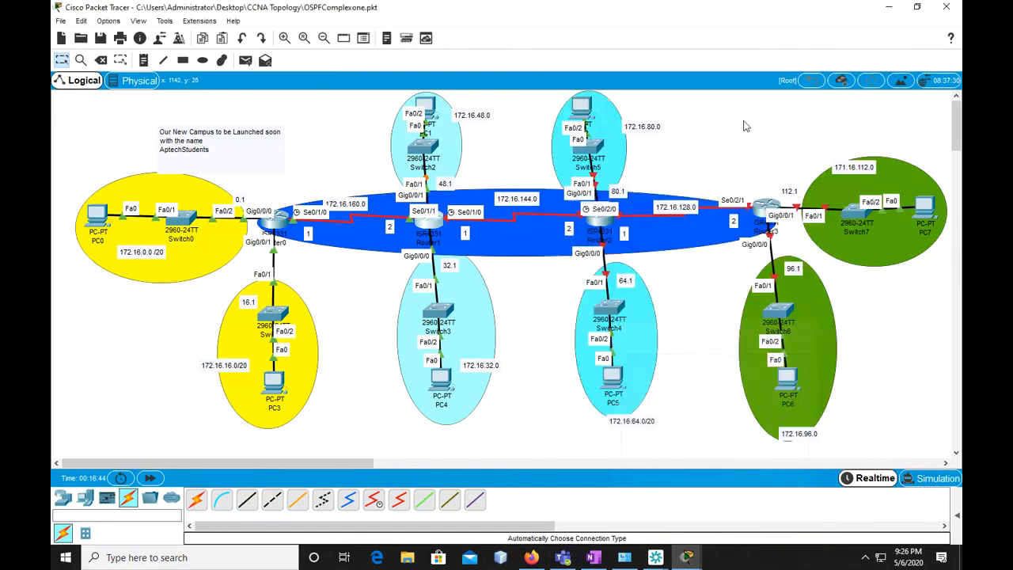
pyautogui.click(610, 227)
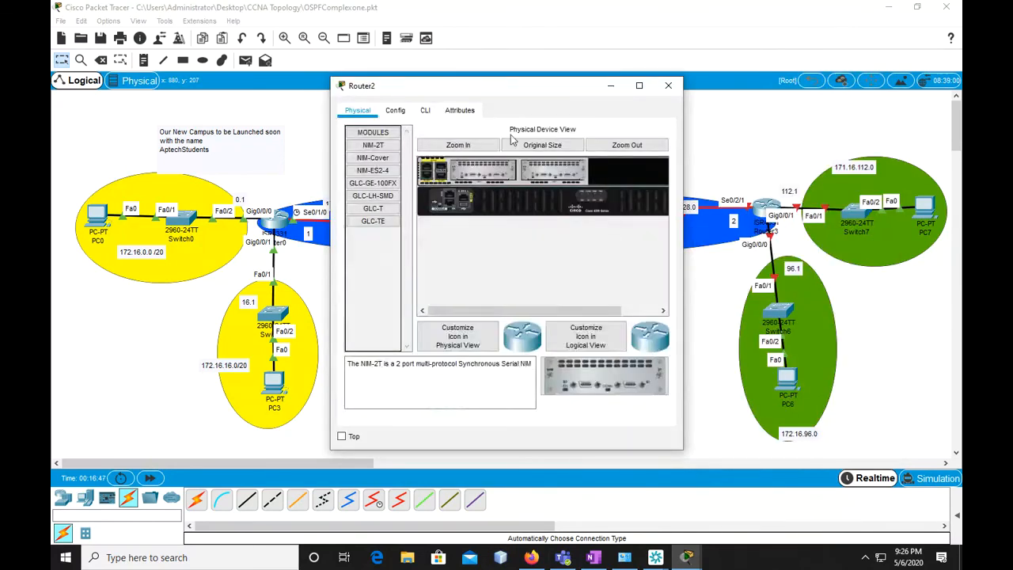
pyautogui.click(422, 106)
pyautogui.moveTo(417, 88); pyautogui.dragTo(219, 74)
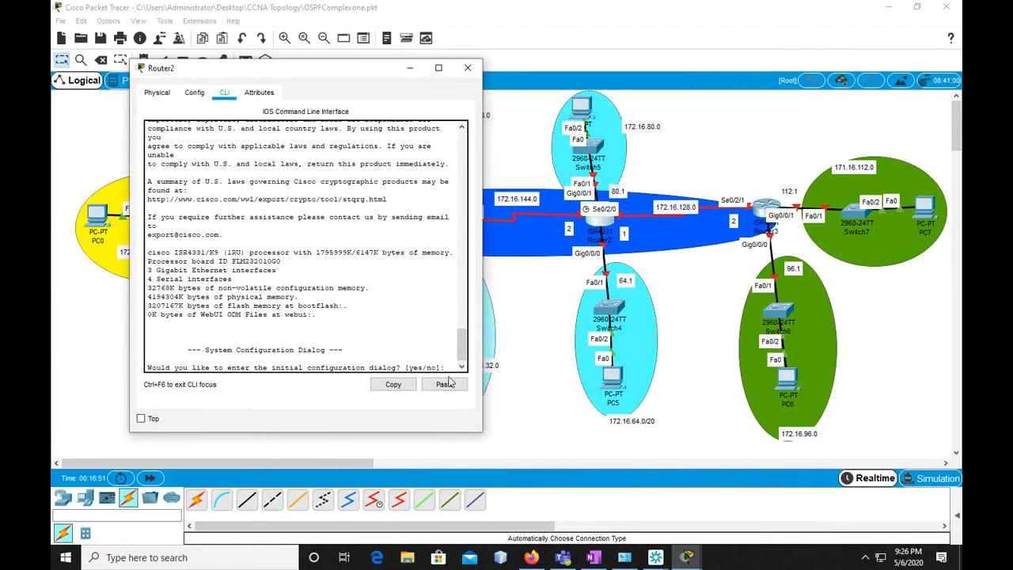
pyautogui.press('Return')
pyautogui.write('n')
pyautogui.press('Return')
pyautogui.press('Return')
pyautogui.press('Return')
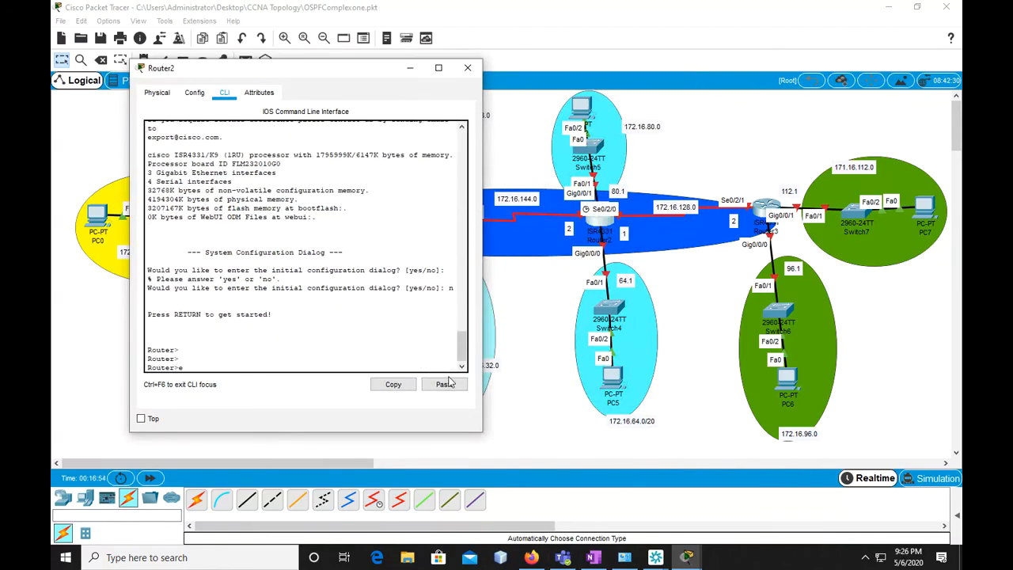
# Enter privileged and then terminal configuration mode on Router2 and set its hostname to "HRROOM"
pyautogui.write('en')
pyautogui.press('Return')
pyautogui.write('conf')
pyautogui.press('Return')
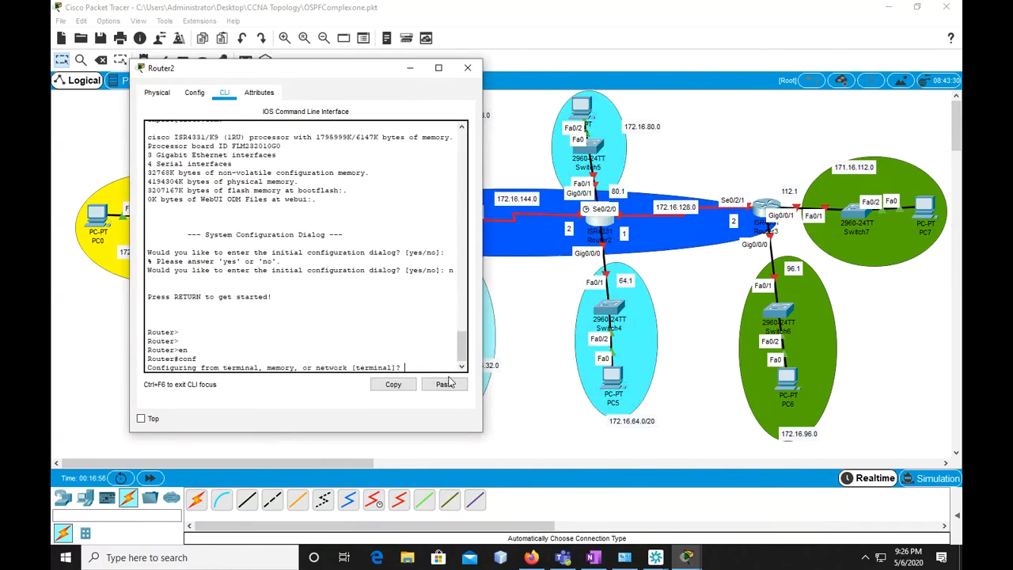
pyautogui.write('t')
pyautogui.press('Return')
pyautogui.write('host')
pyautogui.press('Tab')
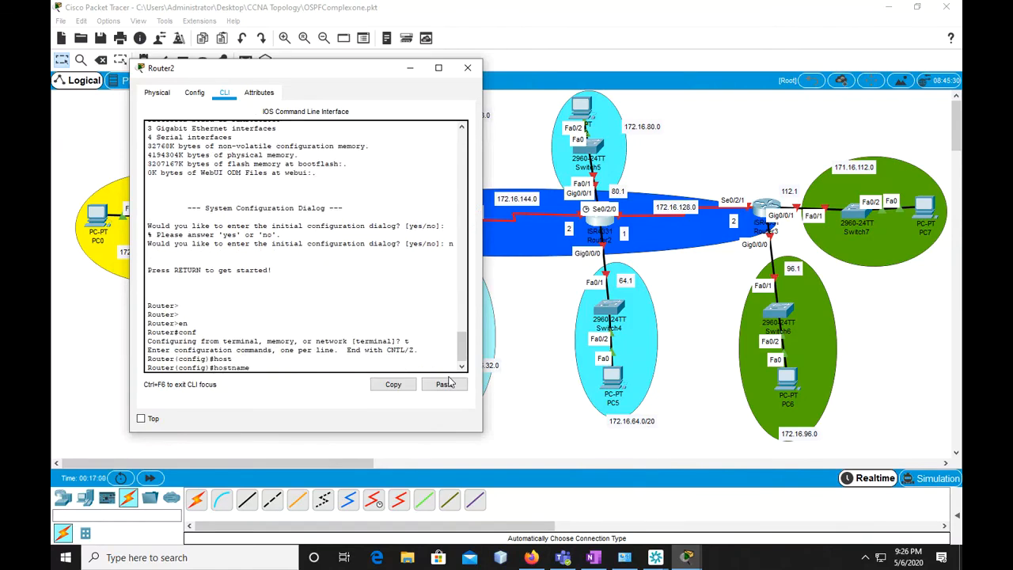
pyautogui.write('HRROOM')
pyautogui.press('Return')
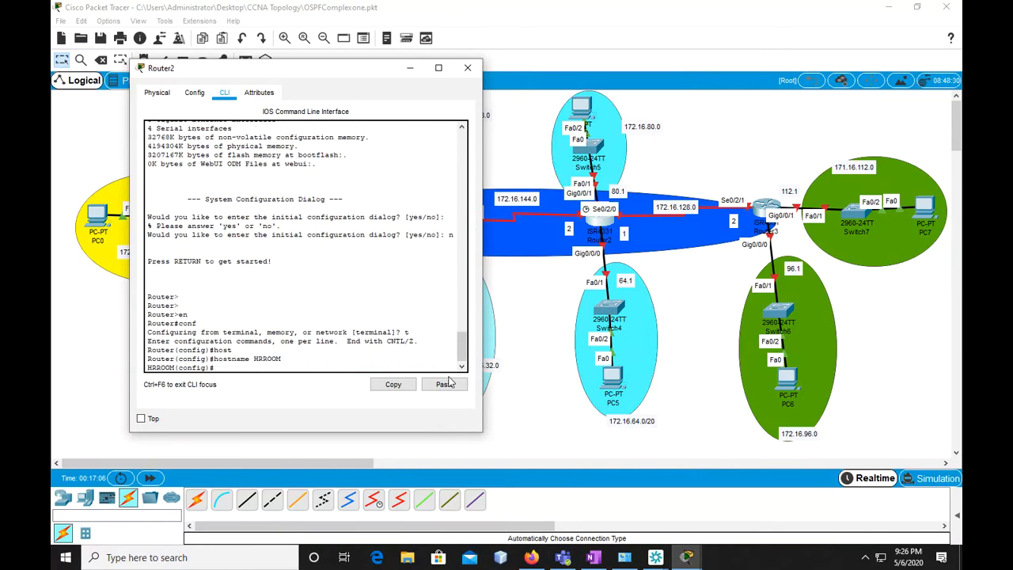
# Enter interface configuration for "serial 0/1/1" on Router2, nudging the router's icon slightly upward to expose its port labels
pyautogui.write('cinter')
pyautogui.press('Tab')
pyautogui.write('se')
pyautogui.press('Tab')
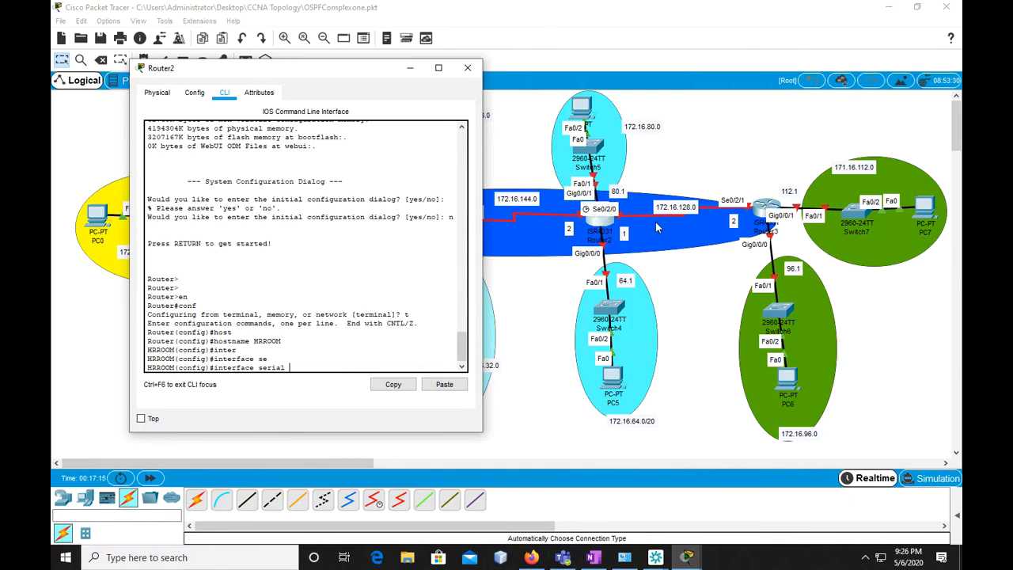
pyautogui.moveTo(601, 226)
pyautogui.mouseDown()
pyautogui.moveTo(664, 255)
pyautogui.moveTo(600, 215)
pyautogui.mouseUp()
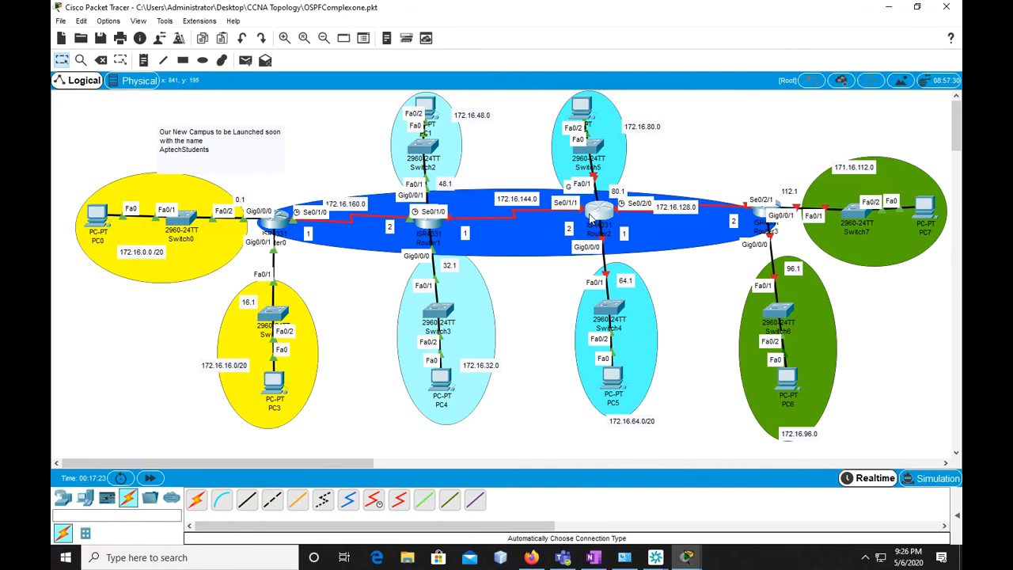
pyautogui.click(596, 218)
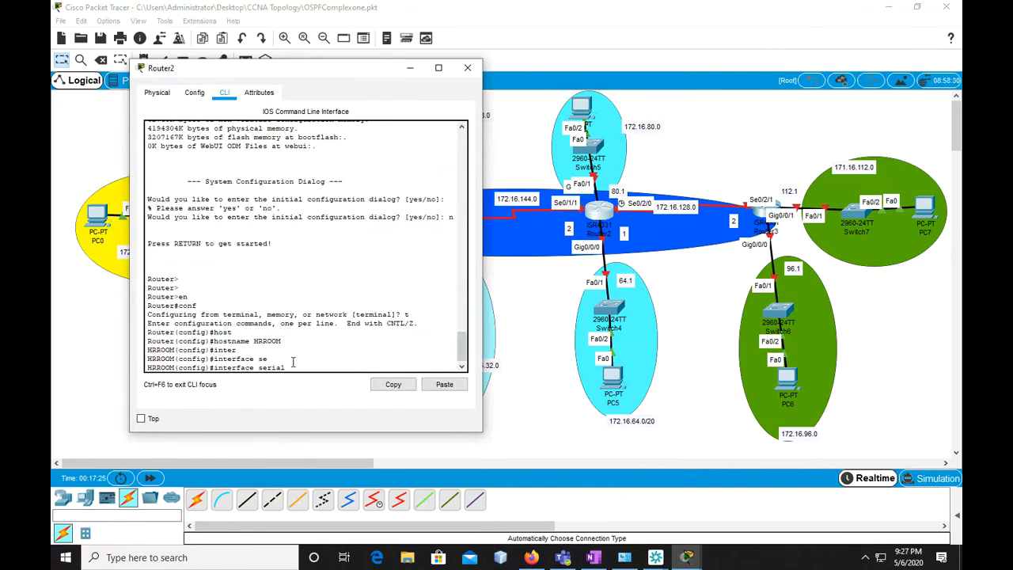
pyautogui.write('/1/1')
pyautogui.press('Return')
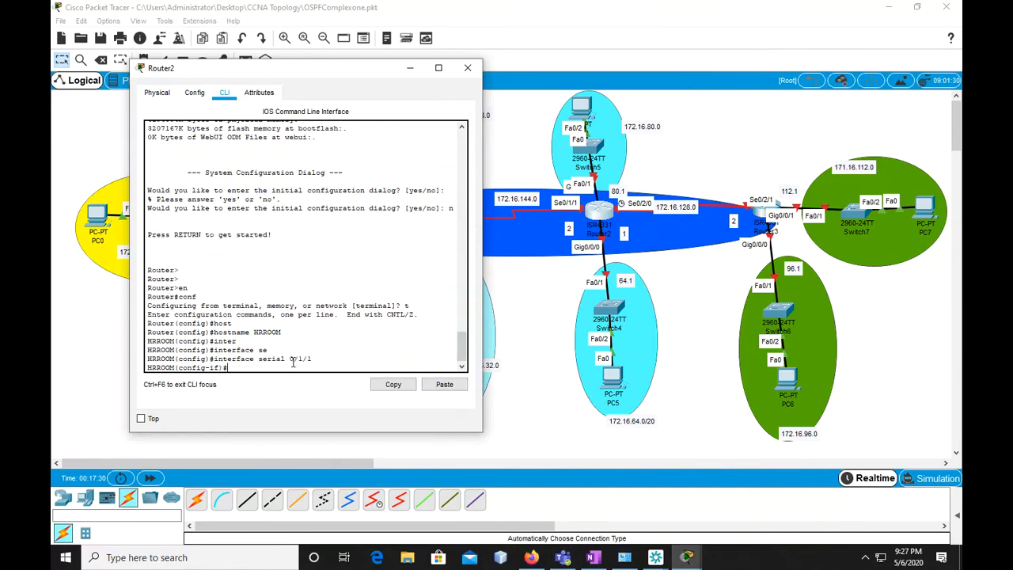
# Assign Router2's serial 0/1/1 its address with "ip address 172.16.144.2 255.255.240.0"
pyautogui.write('ip ad')
pyautogui.press('Tab')
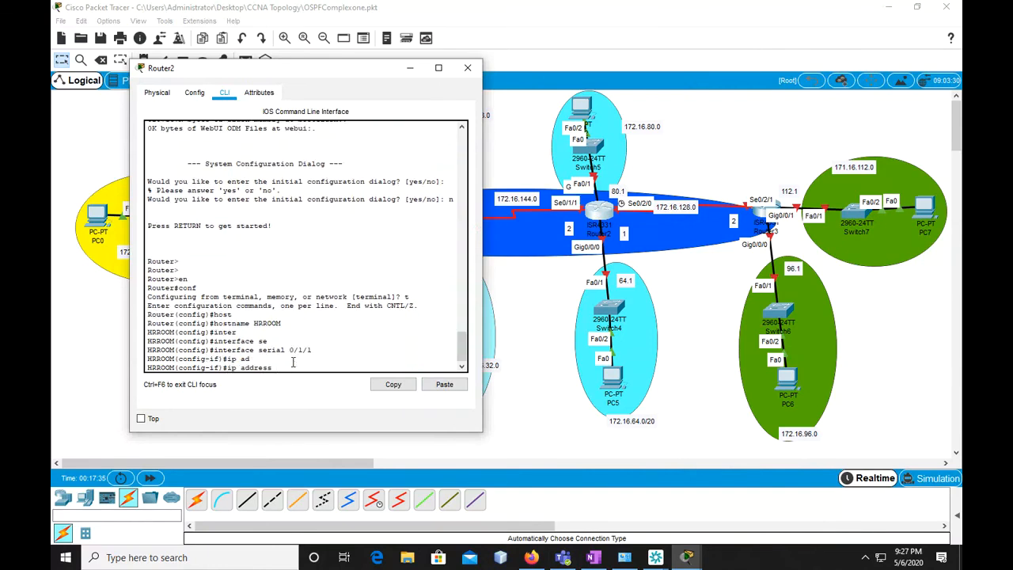
pyautogui.write('172.16.144.2 255.255.240,.0')
pyautogui.press('BackSpace')
pyautogui.press('BackSpace')
pyautogui.press('BackSpace')
pyautogui.write('.0')
pyautogui.press('Return')
# Enable Router2's serial 0/1/1 with "no shut" and return to global configuration mode with "exit"
pyautogui.write('no shut')
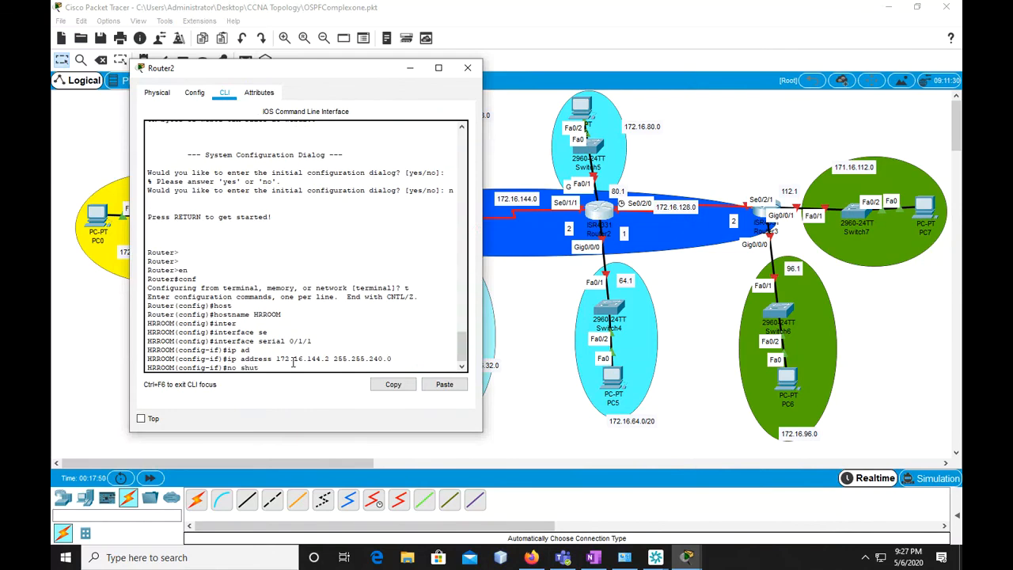
pyautogui.press('Return')
pyautogui.press('Return')
pyautogui.write('exit')
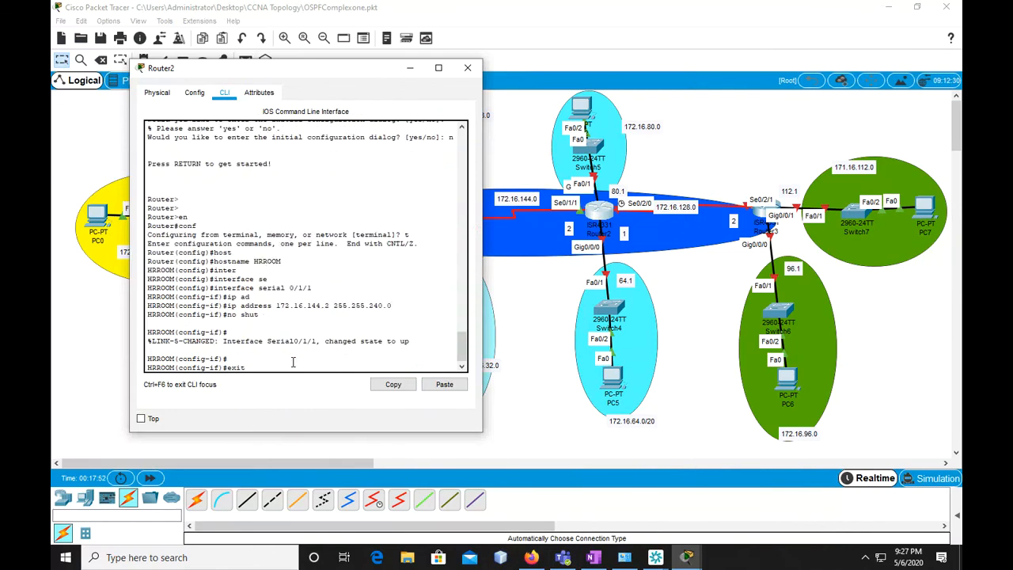
pyautogui.press('Return')
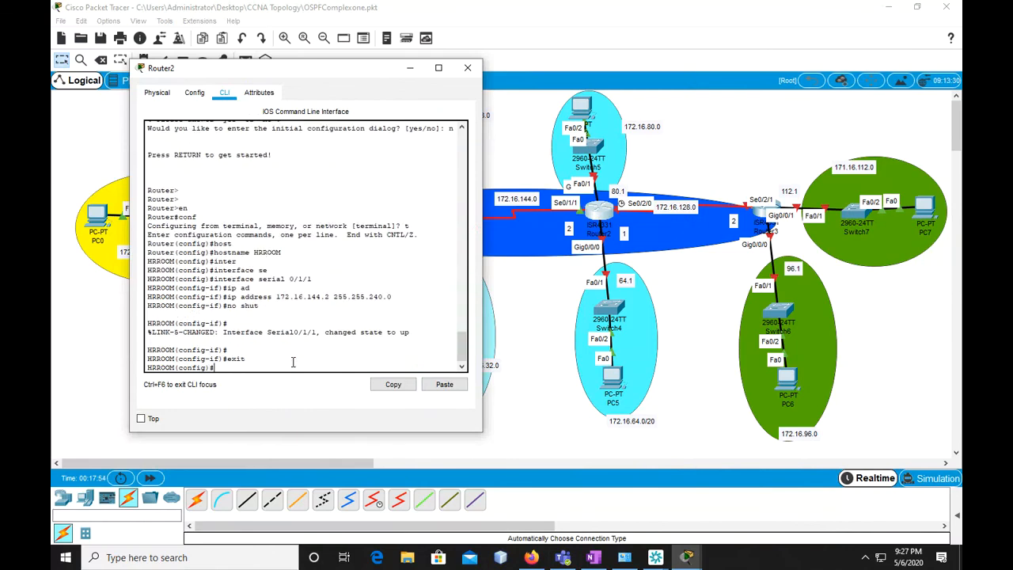
# Enter interface configuration for "serial 0/2/0" on Router2
pyautogui.write('ib')
pyautogui.press('BackSpace')
pyautogui.write('nterf')
pyautogui.press('Tab')
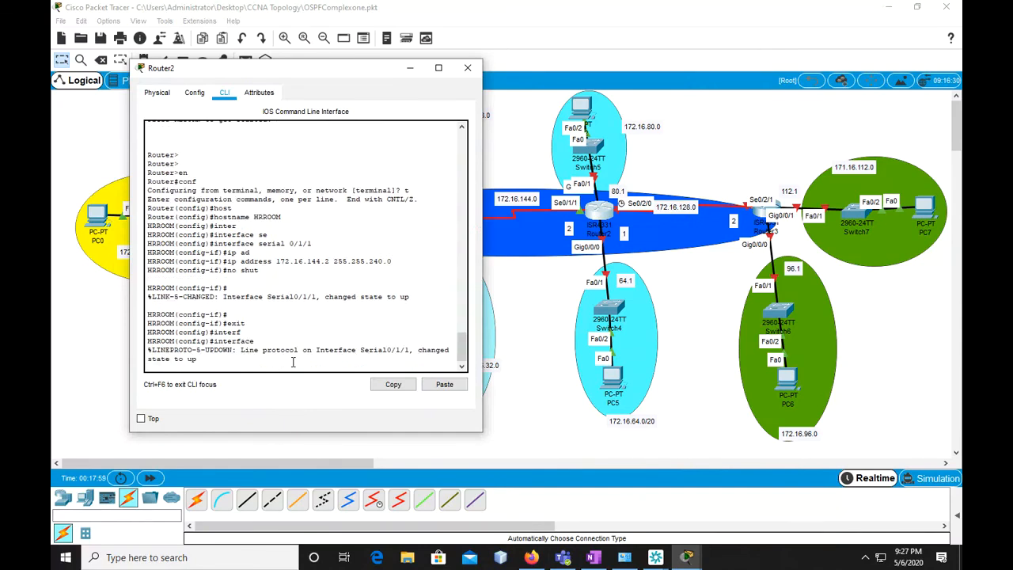
pyautogui.press('Return')
pyautogui.press('Up')
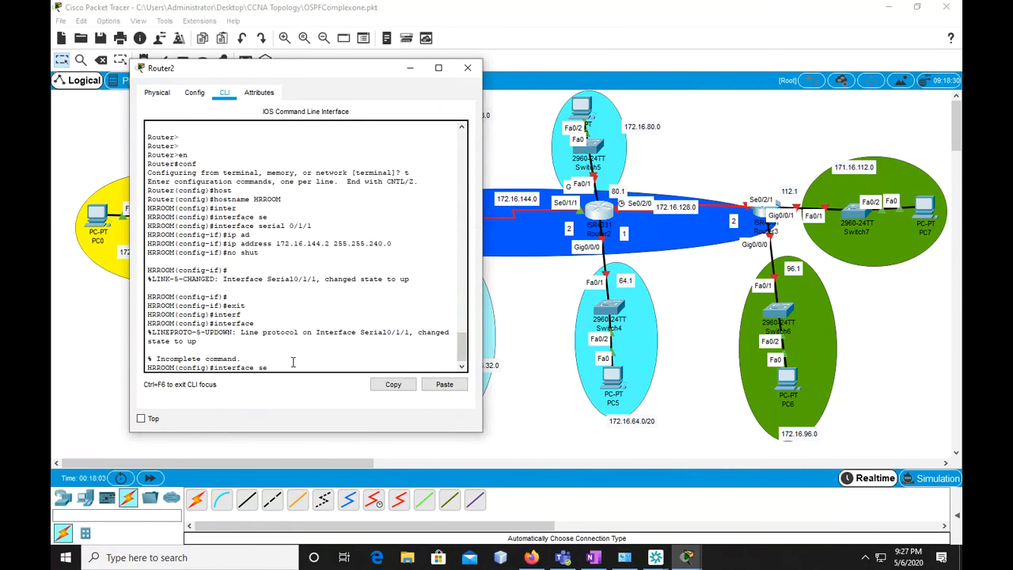
pyautogui.write('se')
pyautogui.press('Tab')
pyautogui.write('0/2/0')
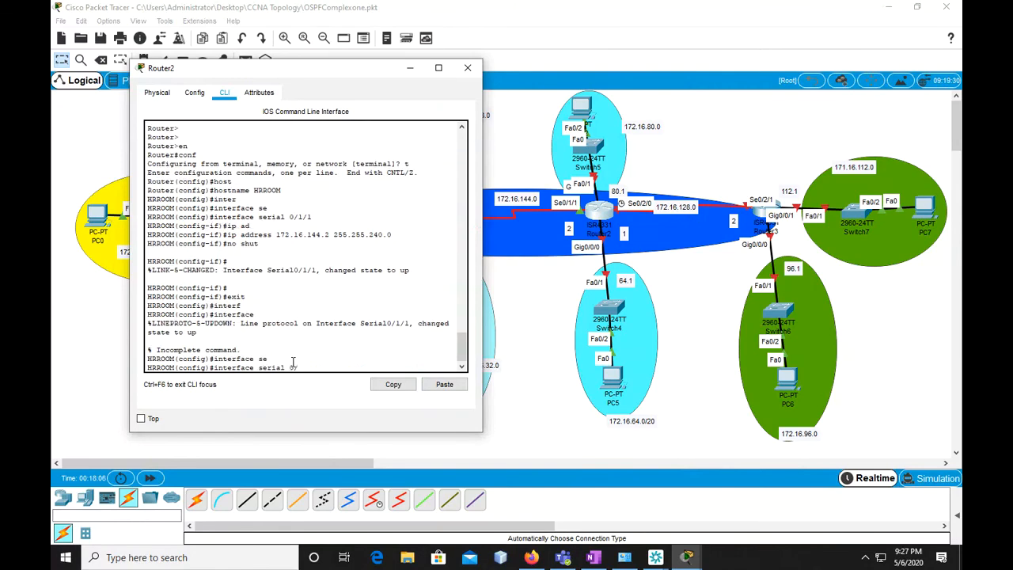
pyautogui.press('Return')
# Reuse the previous address command for Router2's serial 0/2/0, changing it to "ip address 172.16.128.1 255.255.240.0"
pyautogui.press('Up')
pyautogui.press('Up')
pyautogui.press('Up')
pyautogui.press('Up')
pyautogui.press('Up')
pyautogui.press('Up')
pyautogui.press('Up')
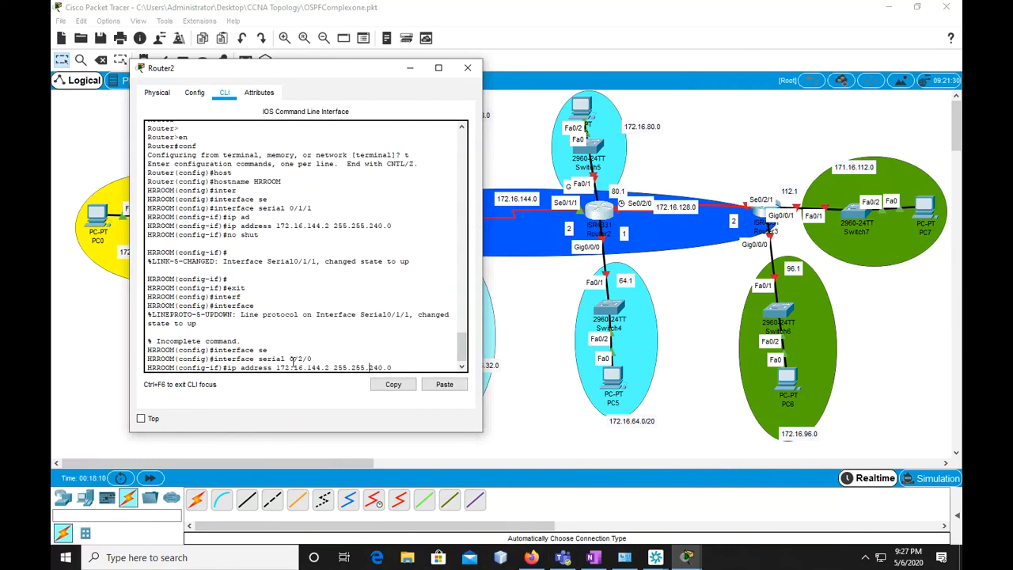
pyautogui.press('Left')
pyautogui.press('Left')
pyautogui.press('Left')
pyautogui.press('Left')
pyautogui.press('Left')
pyautogui.press('Left')
pyautogui.press('BackSpace')
pyautogui.press('BackSpace')
pyautogui.press('BackSpace')
pyautogui.write('128')
pyautogui.press('BackSpace')
pyautogui.write('1')
pyautogui.press('Return')
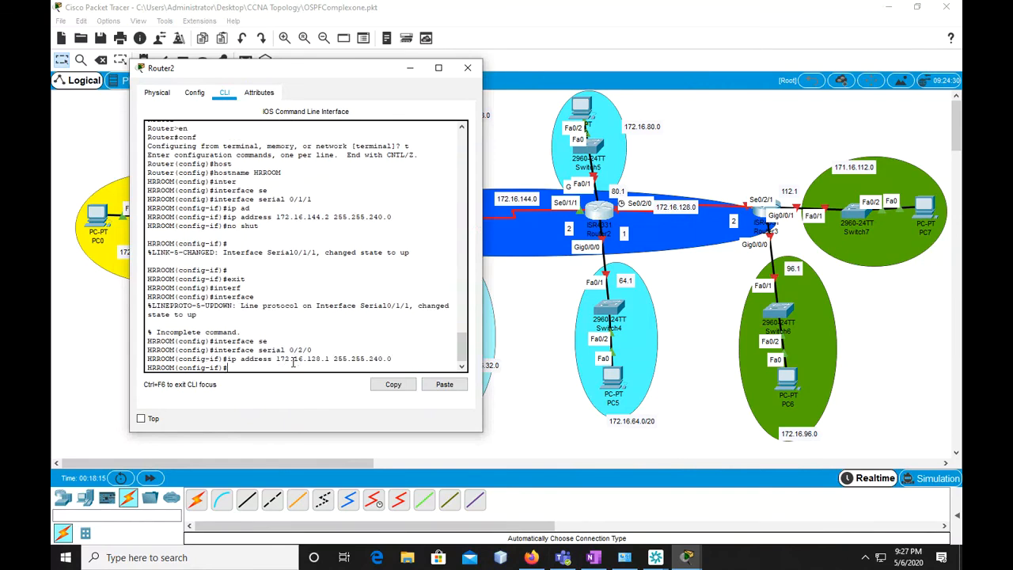
# Enable Router2's serial 0/2/0 with "no shut" and leave its interface configuration with "exit"
pyautogui.write('no shut')
pyautogui.press('Return')
pyautogui.press('Return')
pyautogui.press('Return')
pyautogui.write('exit')
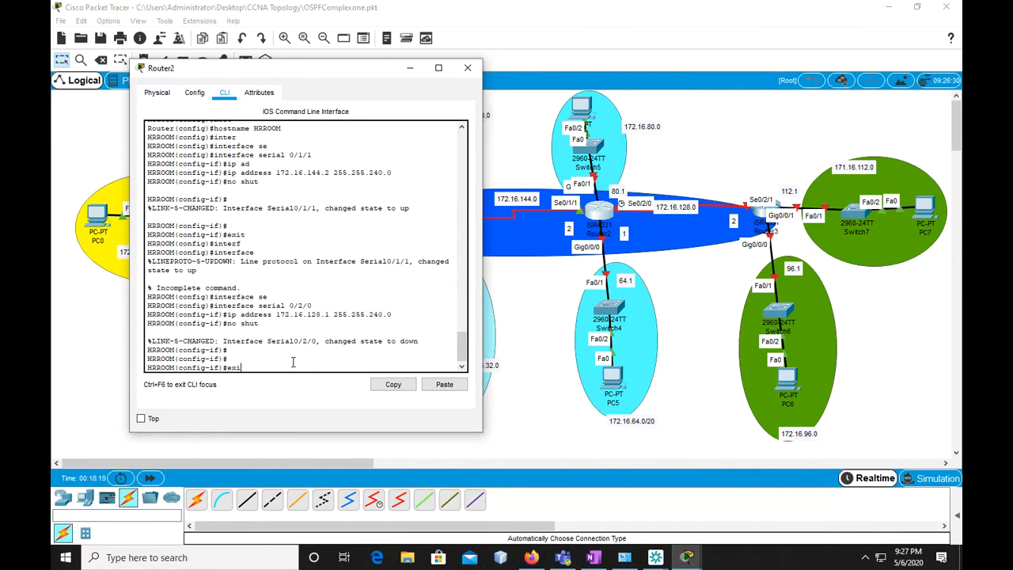
pyautogui.press('Return')
# Enter interface configuration for "gigabitEthernet 0/0/0" on Router2
pyautogui.write('interface')
pyautogui.press('Tab')
pyautogui.write('g')
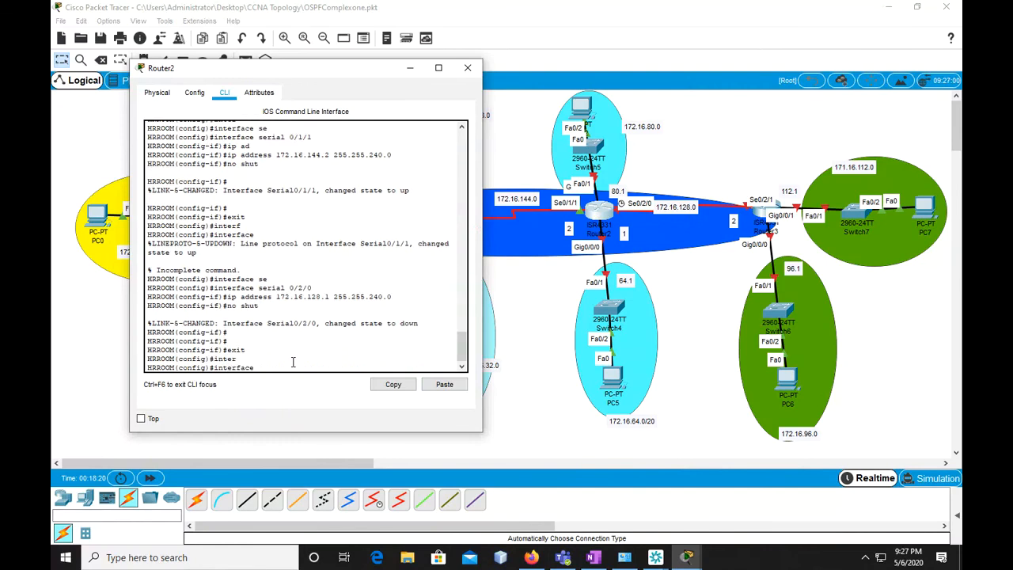
pyautogui.press('Tab')
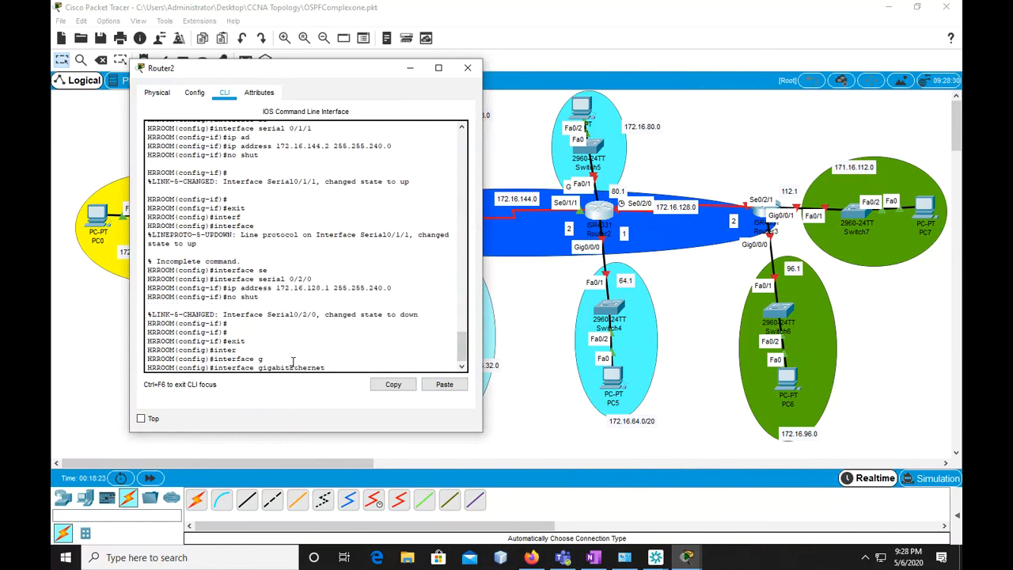
pyautogui.write('0/0/0')
pyautogui.press('Return')
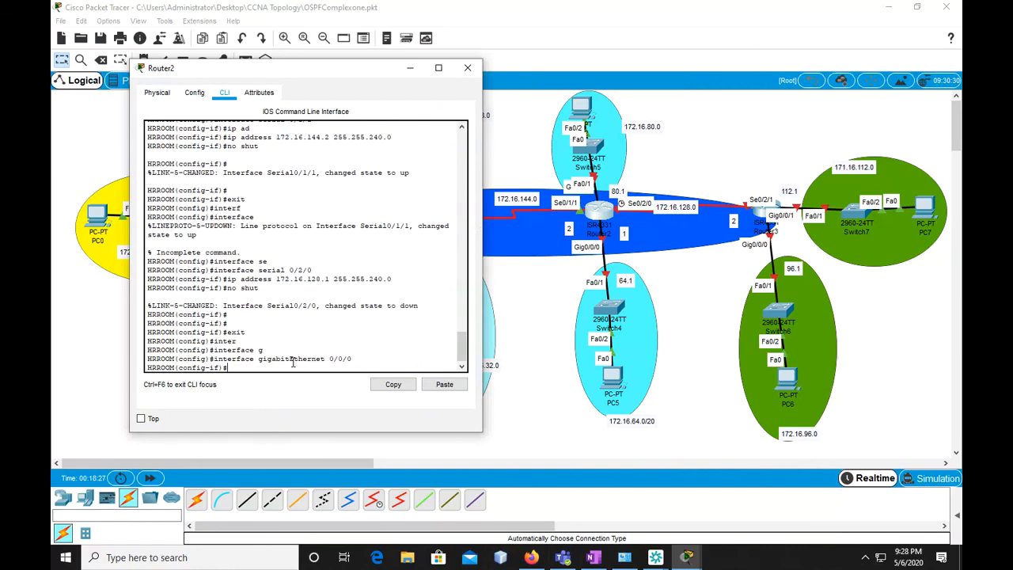
# Reuse the earlier address command for Router2's gigabitEthernet 0/0/0, changing it to "ip address 172.16.64.1 255.255.240.0"
pyautogui.press('Up')
pyautogui.press('Up')
pyautogui.press('Up')
pyautogui.press('Up')
pyautogui.press('Up')
pyautogui.press('Up')
pyautogui.press('Left')
pyautogui.press('Left')
pyautogui.press('Left')
pyautogui.press('Left')
pyautogui.press('Left')
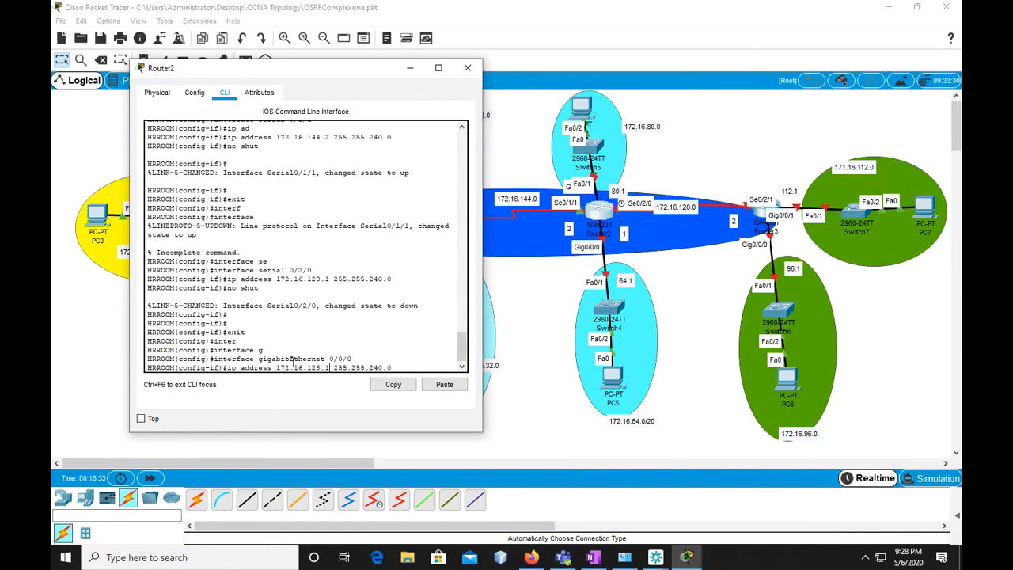
pyautogui.press('BackSpace')
pyautogui.press('BackSpace')
pyautogui.press('BackSpace')
pyautogui.write('64')
pyautogui.press('Return')
# Enable Router2's gigabitEthernet 0/0/0 with "no shut" and leave its interface configuration with "exit"
pyautogui.write('no shut')
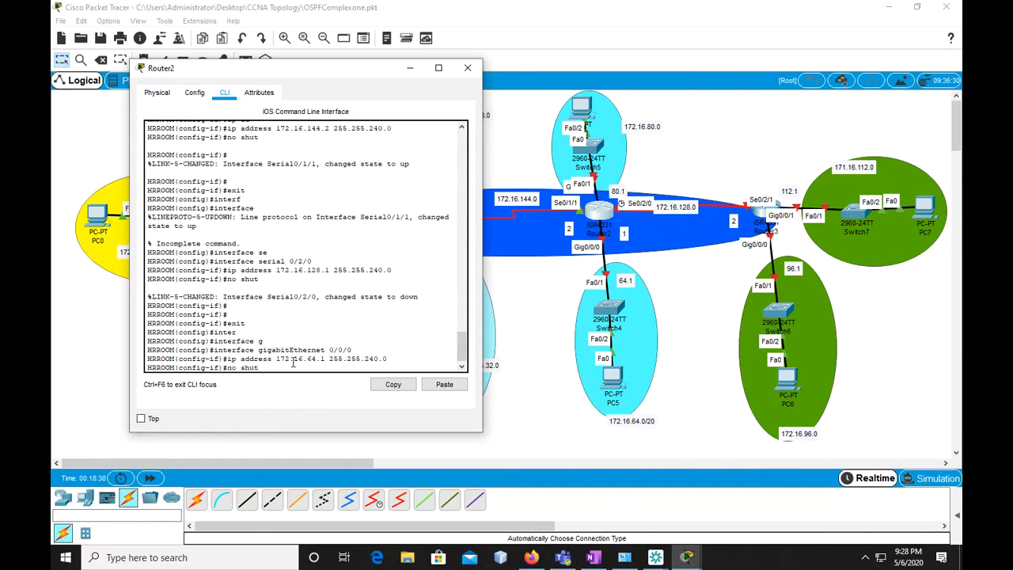
pyautogui.press('Return')
pyautogui.press('Return')
pyautogui.write('exit')
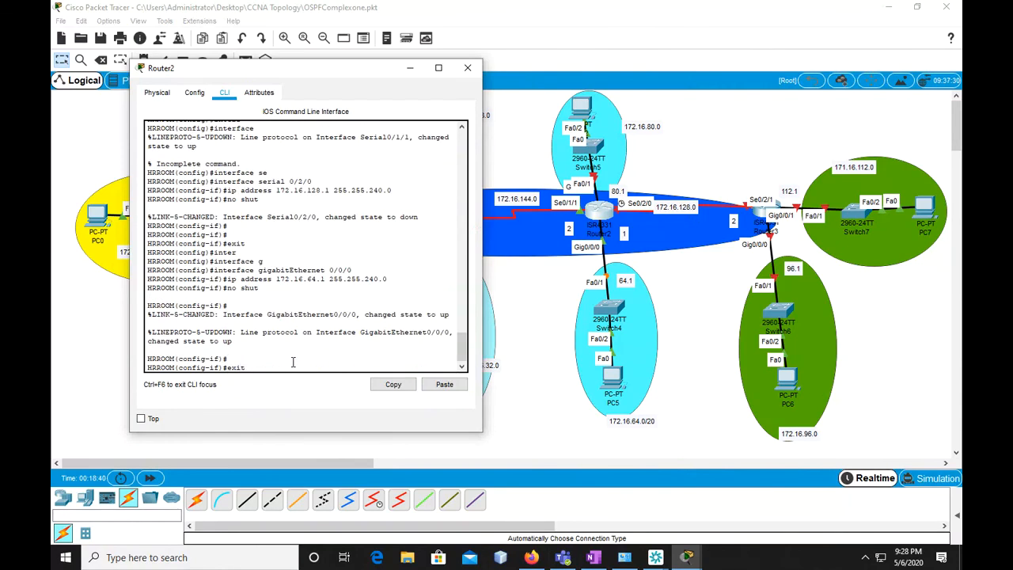
pyautogui.press('Return')
pyautogui.press('Return')
# Enter interface configuration for "gigabitEthernet 0/0/1" on Router2
pyautogui.write('inter')
pyautogui.press('Tab')
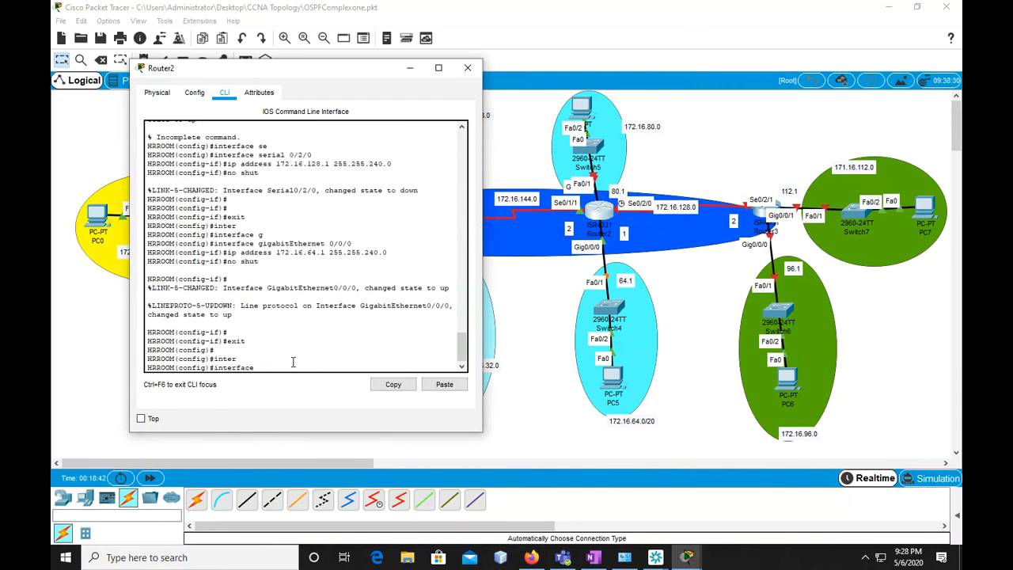
pyautogui.write('gi')
pyautogui.press('Tab')
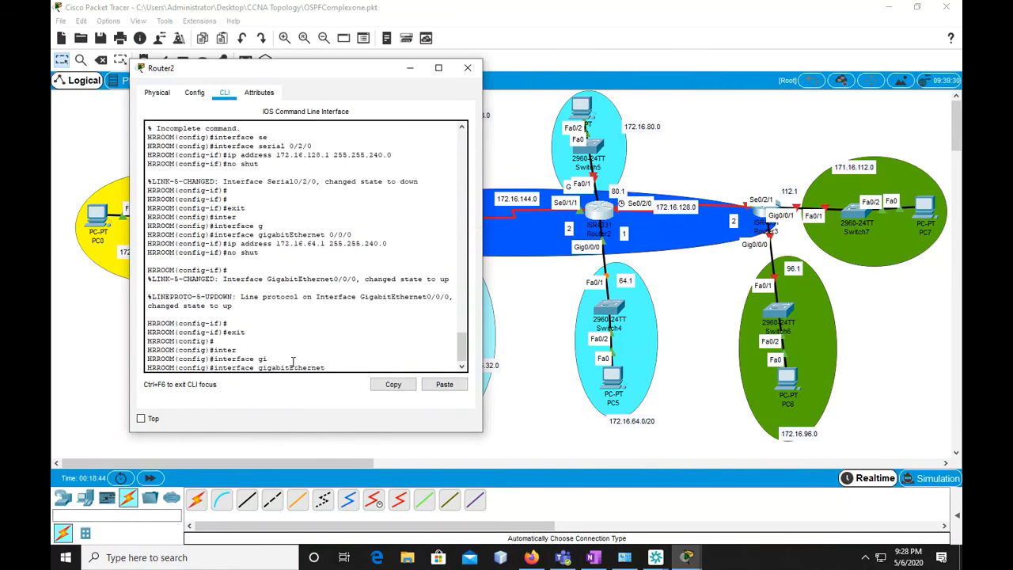
pyautogui.write('0/0/1')
pyautogui.press('Return')
# Reuse the previous address command for Router2's gigabitEthernet 0/0/1, changing it to "ip address 172.16.80.1 255.255.240.0"
pyautogui.press('Up')
pyautogui.press('Up')
pyautogui.press('Up')
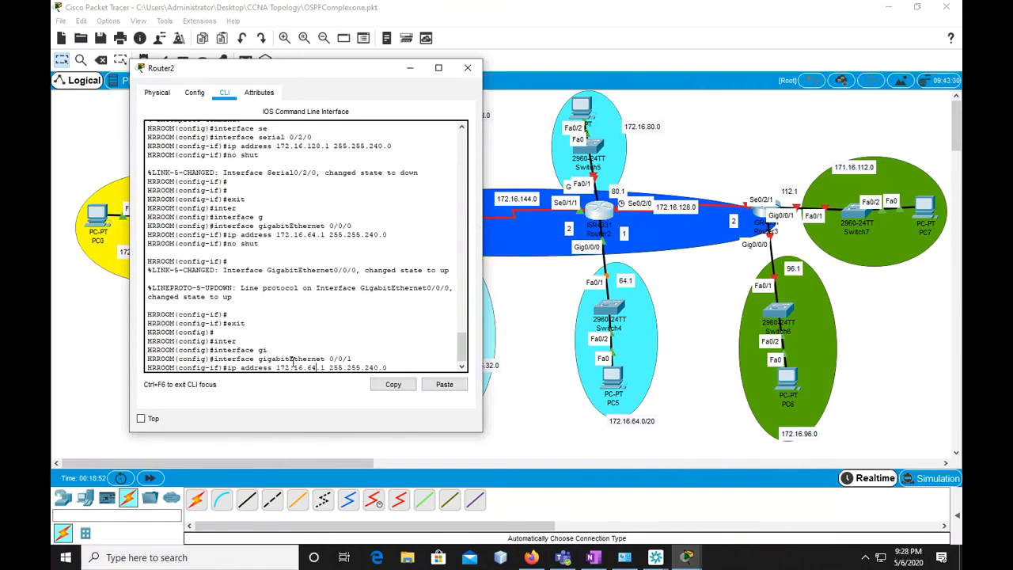
pyautogui.press('BackSpace')
pyautogui.press('BackSpace')
pyautogui.write('80')
pyautogui.press('Return')
# Enable Router2's gigabitEthernet 0/0/1 with "no shut" and leave its interface configuration with "exit"
pyautogui.write('no shut')
pyautogui.press('Return')
pyautogui.press('Return')
pyautogui.write('exit')
# Leave configuration mode on Router2 and save its configuration with "copy running-config startup-config", accepting the default destination filename
pyautogui.press('Return')
pyautogui.press('Return')
pyautogui.press('Return')
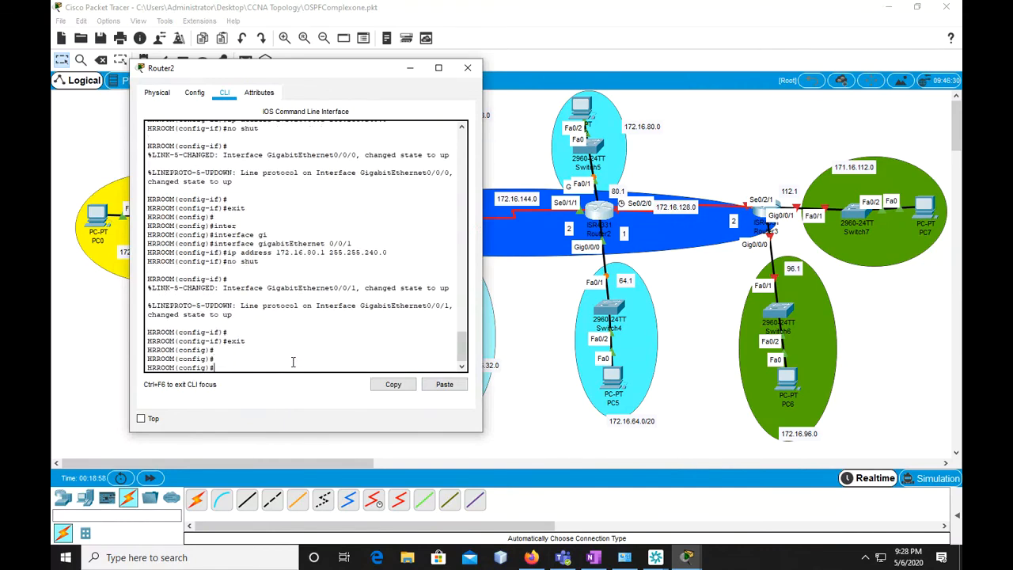
pyautogui.write('exit')
pyautogui.press('Return')
pyautogui.write('copy run')
pyautogui.press('Tab')
pyautogui.write('st')
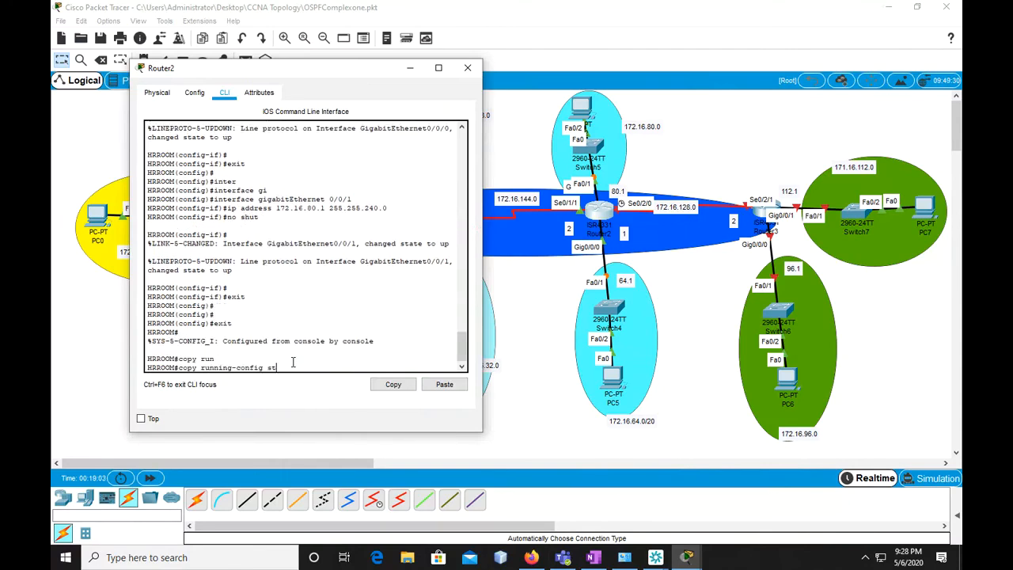
pyautogui.press('Tab')
pyautogui.press('Return')
pyautogui.press('Return')
pyautogui.press('Return')
pyautogui.press('Return')
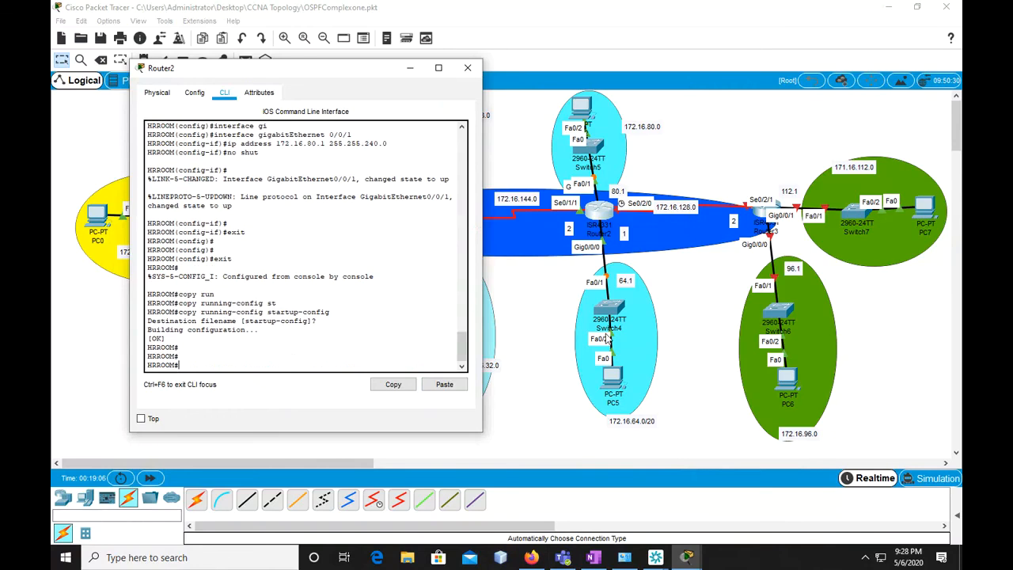
# Open Router3's command line, move its window clear of Router3's links, and answer "n" to the initial configuration dialog
pyautogui.click(760, 215)
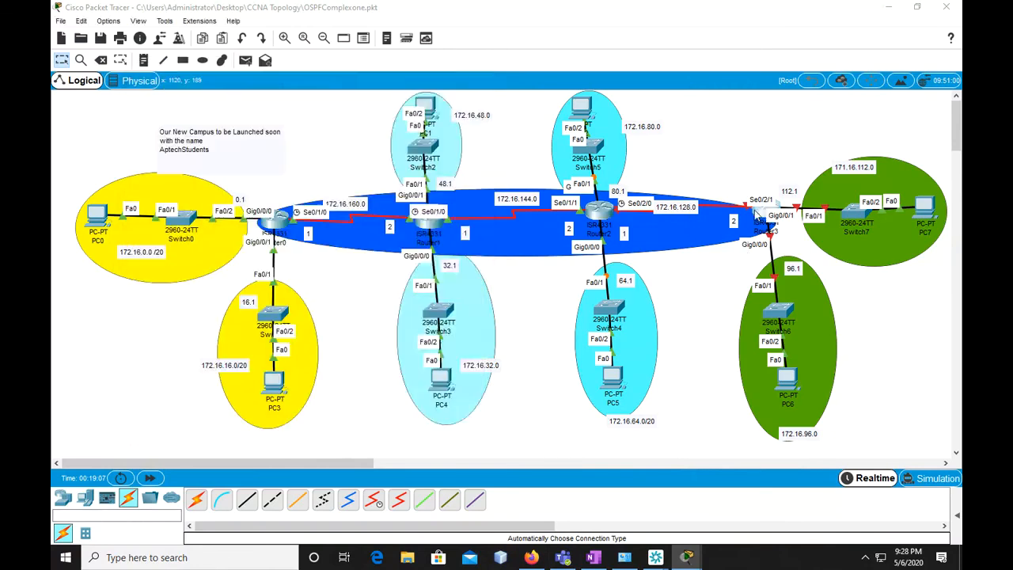
pyautogui.click(425, 110)
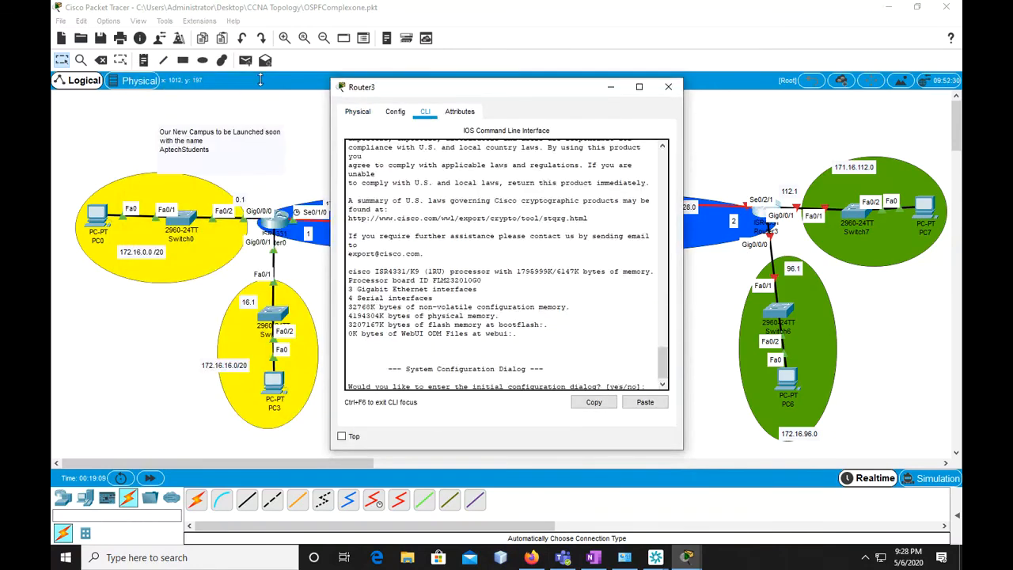
pyautogui.moveTo(487, 97); pyautogui.dragTo(302, 52)
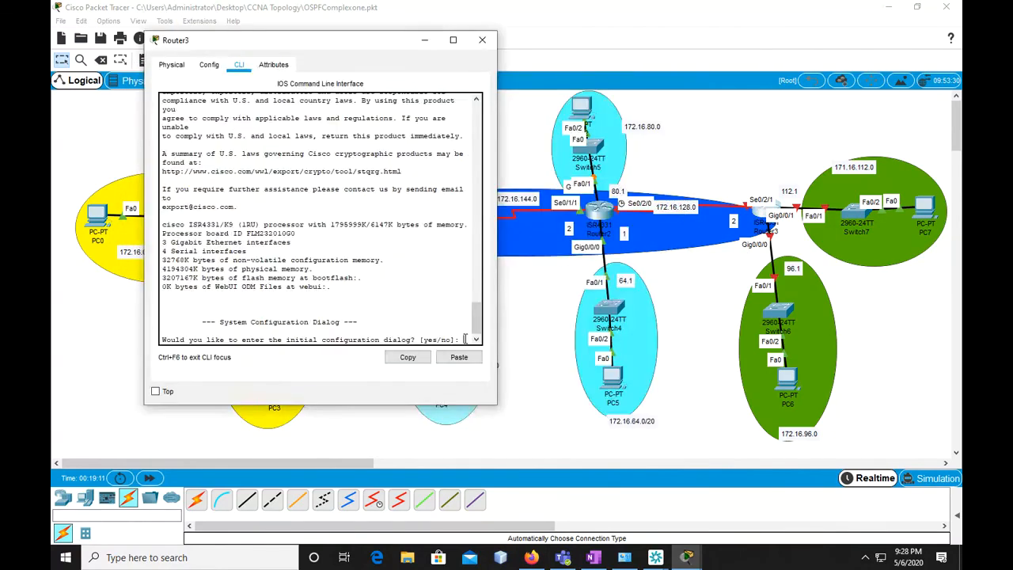
pyautogui.write('n')
pyautogui.press('Return')
pyautogui.press('Return')
# Enter privileged mode with "en" and global configuration mode with "conf t" on Router3
pyautogui.press('Return')
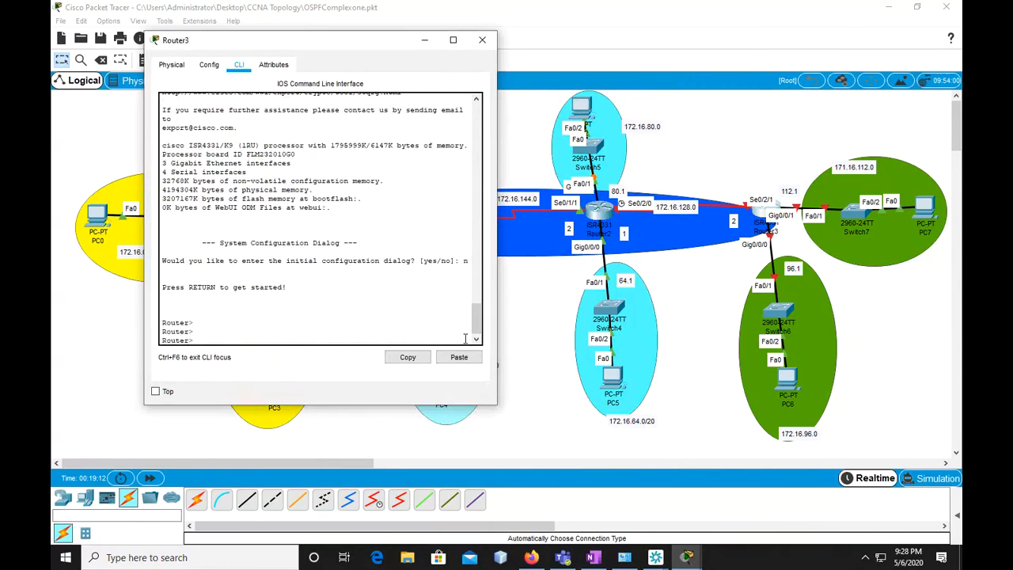
pyautogui.write('en')
pyautogui.press('Return')
pyautogui.write('conf t')
pyautogui.press('Return')
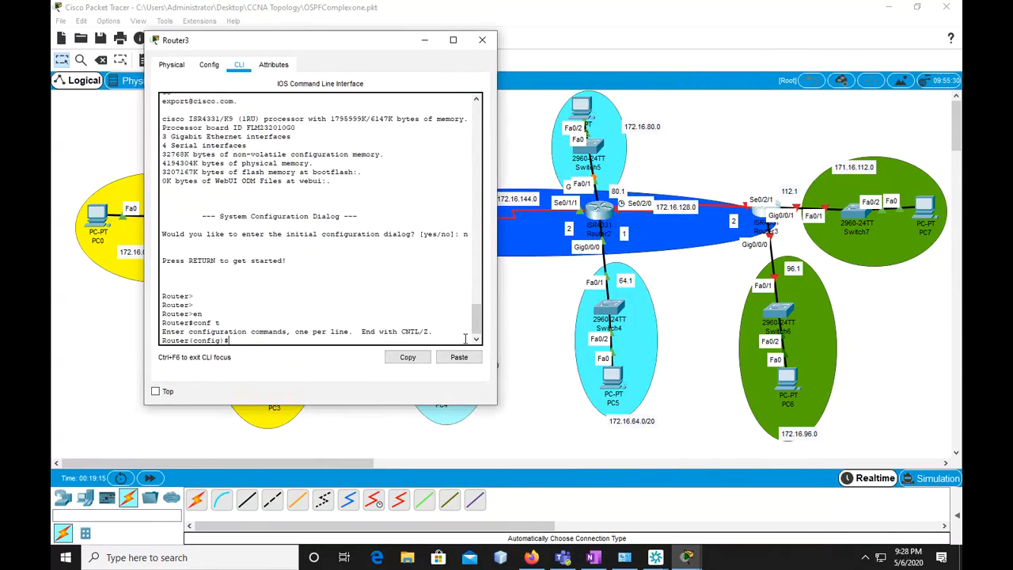
# Set Router3's hostname to TrainingRoom
pyautogui.write('hos')
pyautogui.press('Tab')
pyautogui.write('Trainig')
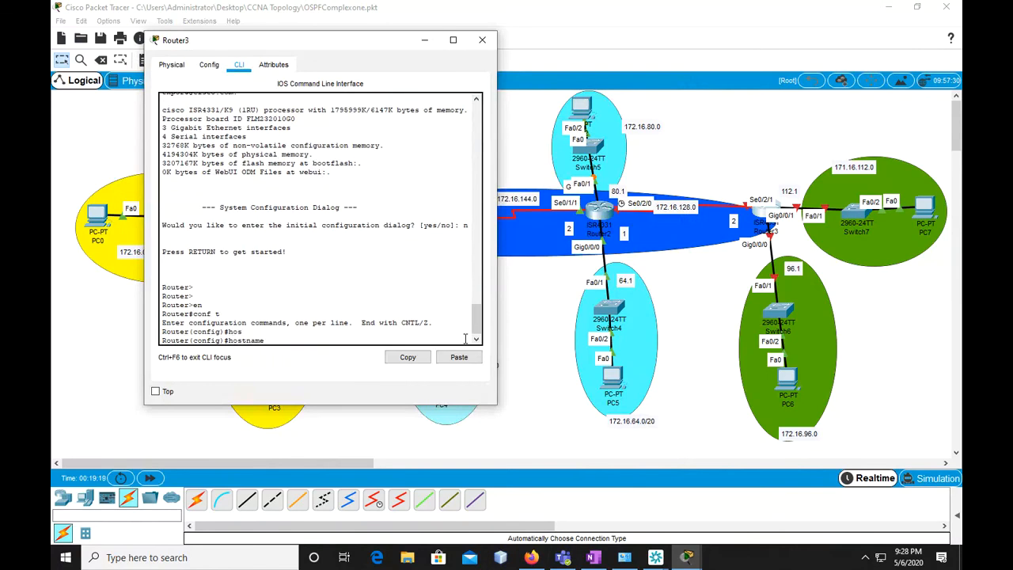
pyautogui.press('BackSpace')
pyautogui.press('BackSpace')
pyautogui.write('ingRoom')
pyautogui.press('Return')
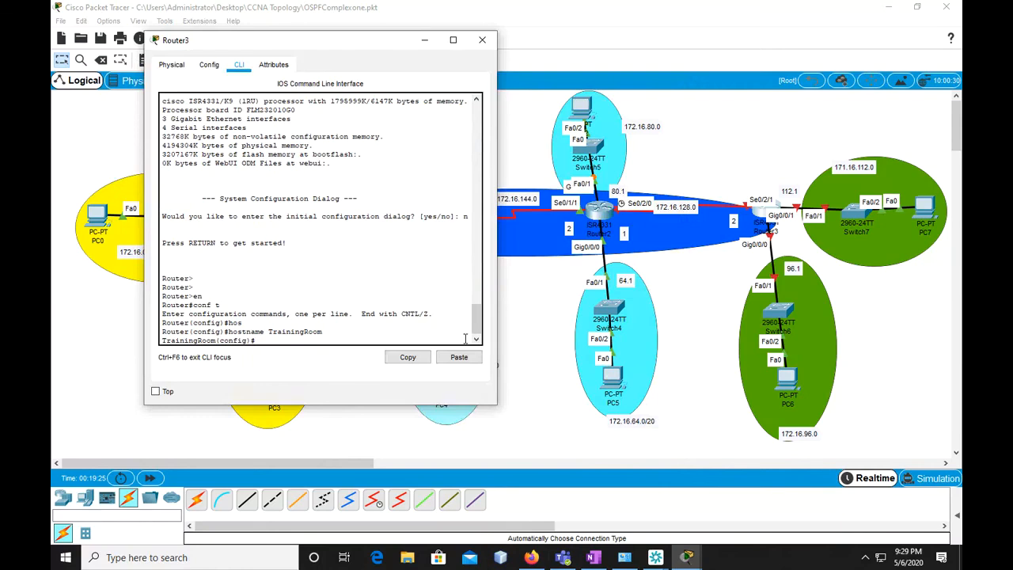
# Enter interface configuration for "serial 0/2/1" on Router3
pyautogui.write('inter')
pyautogui.press('Tab')
pyautogui.write('se')
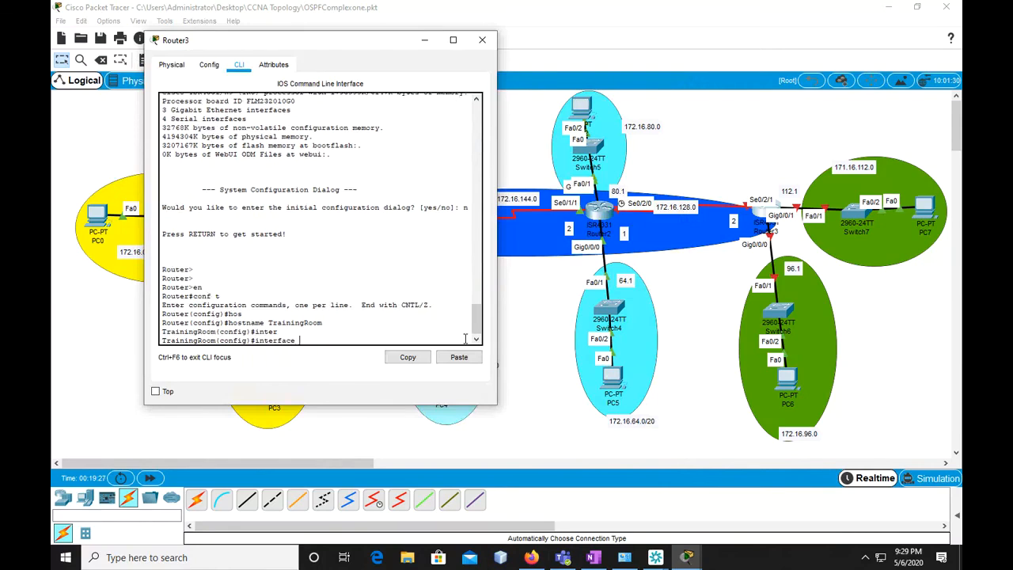
pyautogui.press('Tab')
pyautogui.write('0/')
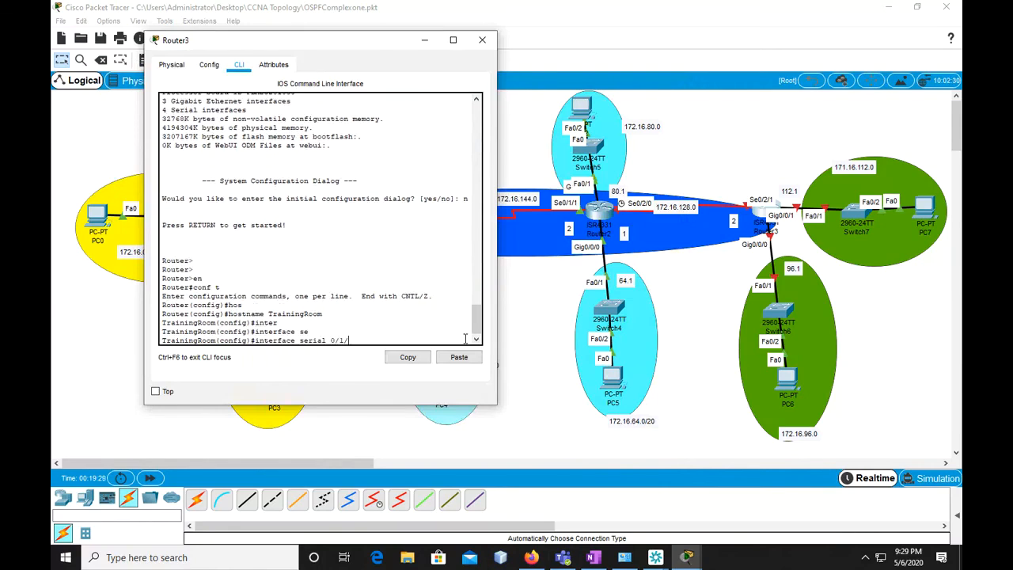
pyautogui.write('2/1')
pyautogui.press('Return')
# Assign Router3's serial 0/2/1 its address with "ip address 172.16.128.2 255.255.240.0"
pyautogui.write('ip ad')
pyautogui.press('Tab')
pyautogui.write('172.165')
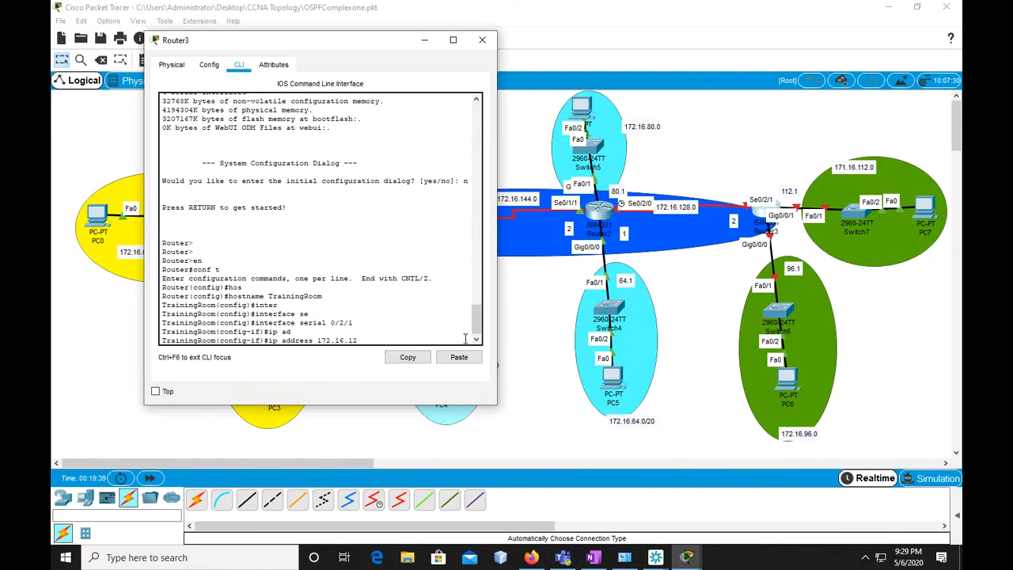
pyautogui.write('8.2 255.255.240.0')
pyautogui.press('Return')
# Enable Router3's serial 0/2/1 with "no shut" and leave its interface configuration with "exit"
pyautogui.write('no shut')
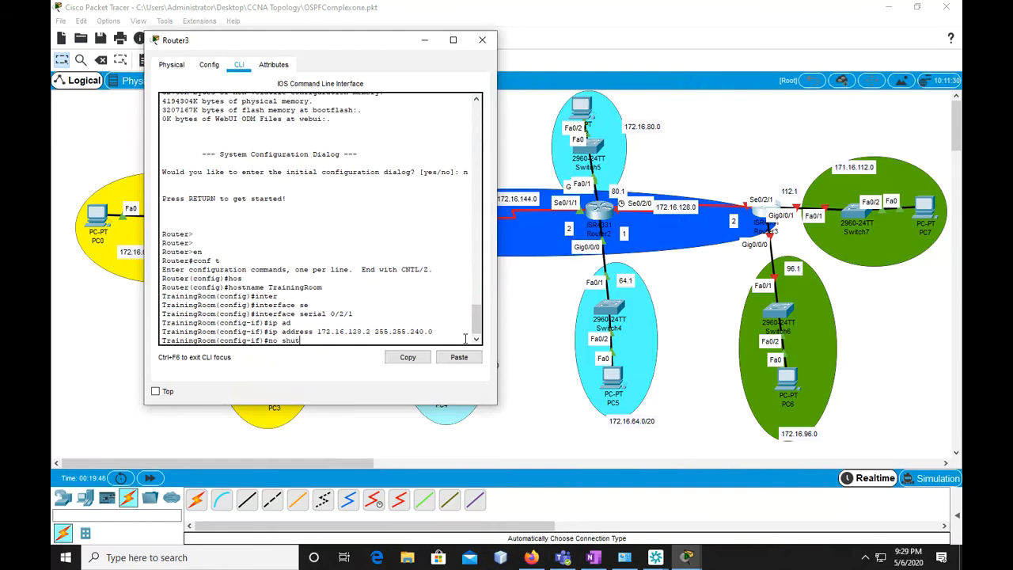
pyautogui.press('Return')
pyautogui.press('Return')
pyautogui.write('exit')
pyautogui.press('Return')
pyautogui.press('Return')
pyautogui.press('Return')
# Enter interface configuration for "gigabitEthernet 0/0/0" on Router3
pyautogui.write('inter')
pyautogui.press('Tab')
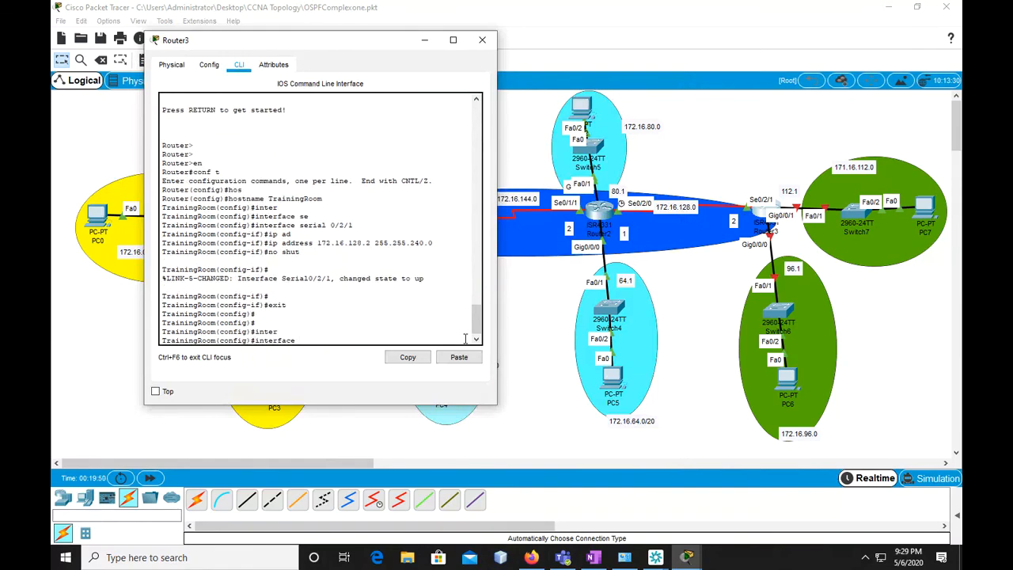
pyautogui.write('g')
pyautogui.press('Tab')
pyautogui.write('0.0')
pyautogui.press('BackSpace')
pyautogui.press('BackSpace')
pyautogui.write('/')
pyautogui.press('Return')
pyautogui.press('Up')
pyautogui.write('/0/0')
pyautogui.press('Return')
pyautogui.press('Up')
pyautogui.press('Up')
pyautogui.press('Up')
pyautogui.press('Up')
pyautogui.press('Up')
pyautogui.press('Left')
pyautogui.press('Left')
pyautogui.press('Left')
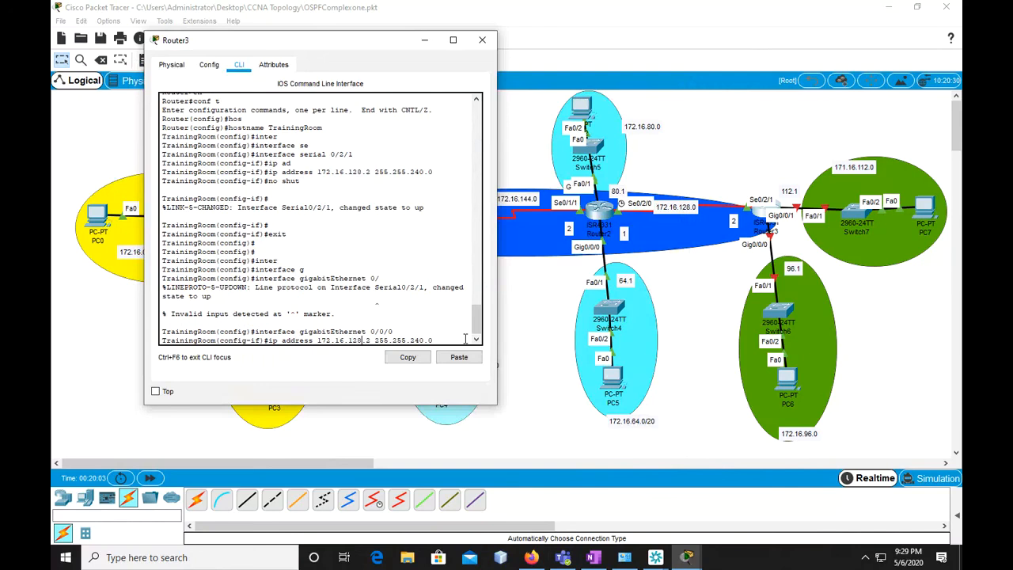
pyautogui.press('BackSpace')
pyautogui.press('BackSpace')
pyautogui.press('BackSpace')
pyautogui.write('96')
pyautogui.press('Down')
pyautogui.press('Down')
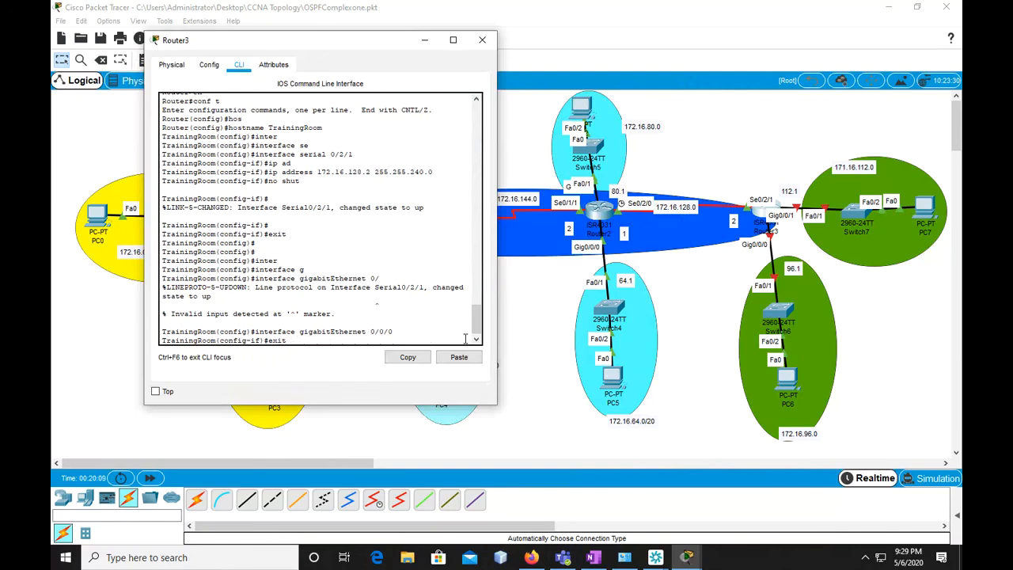
# Reuse the earlier address command for Router3's gigabitEthernet 0/0/0, changing it to "ip address 172.16.96.1 255.255.240.0"
pyautogui.press('Up')
pyautogui.press('Up')
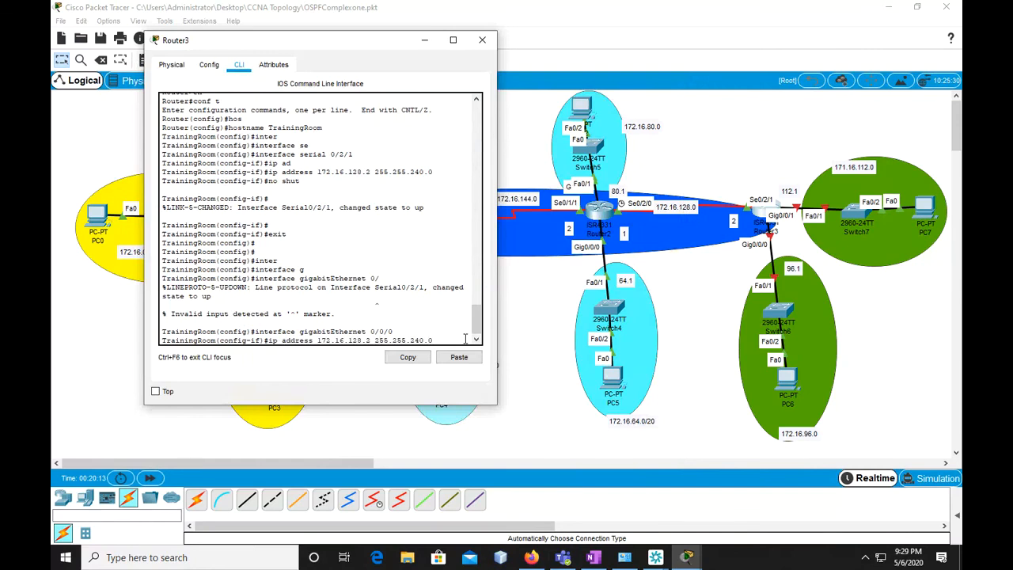
pyautogui.press('BackSpace')
pyautogui.press('BackSpace')
pyautogui.press('BackSpace')
pyautogui.write('96')
pyautogui.press('BackSpace')
pyautogui.write('1')
pyautogui.press('Return')
pyautogui.write('nfig-if)#')
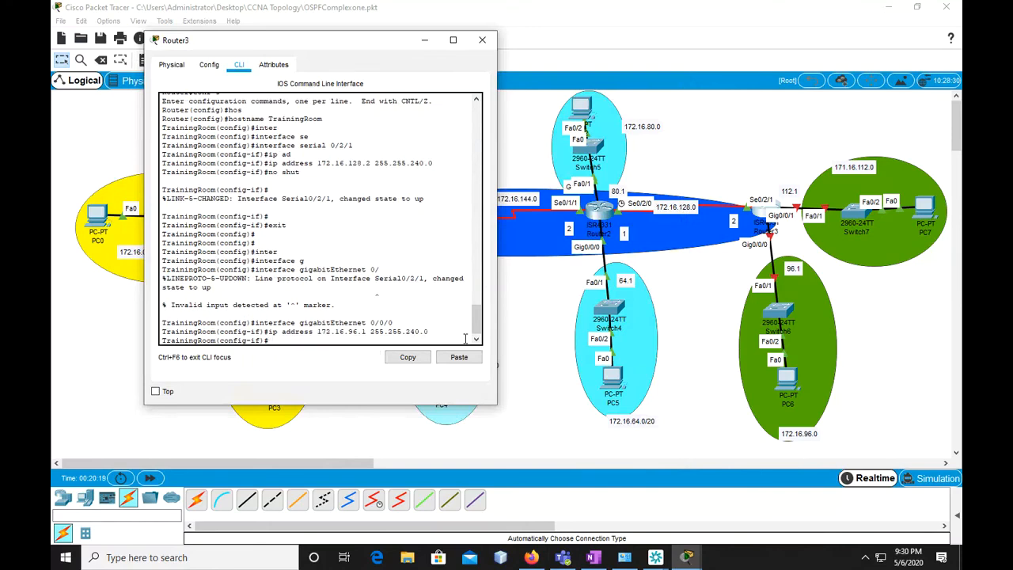
pyautogui.write('n')
pyautogui.write('o shut')
# Enable Router3's gigabitEthernet 0/0/0 with "no shut" and leave its interface configuration with "exit"
pyautogui.press('Return')
pyautogui.write('exit')
pyautogui.press('Return')
pyautogui.press('Return')
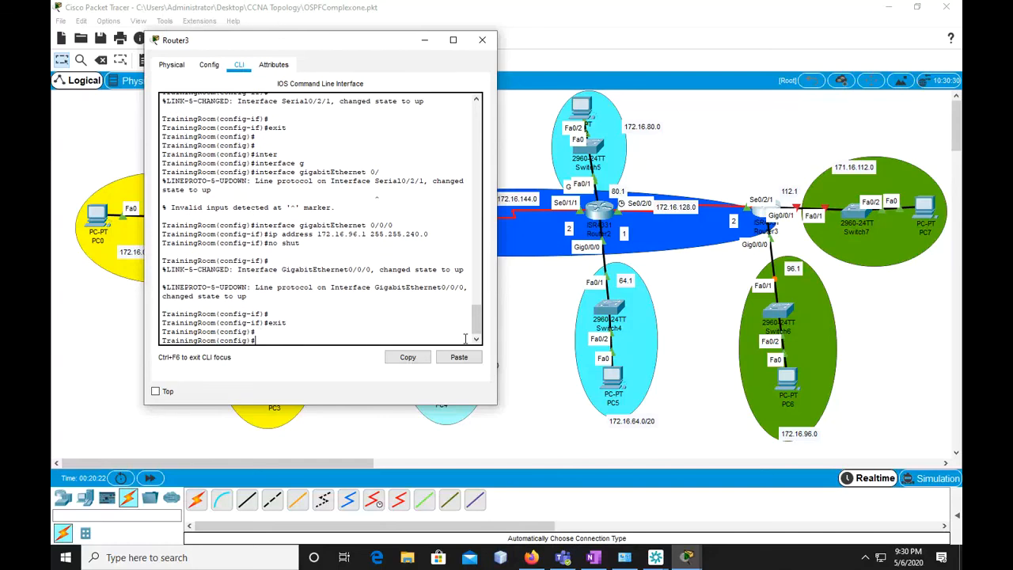
# Enter interface configuration for "gigabitEthernet 0/0/1" on Router3
pyautogui.write('inter')
pyautogui.press('Tab')
pyautogui.write('g')
pyautogui.press('Tab')
pyautogui.write('0/0/1')
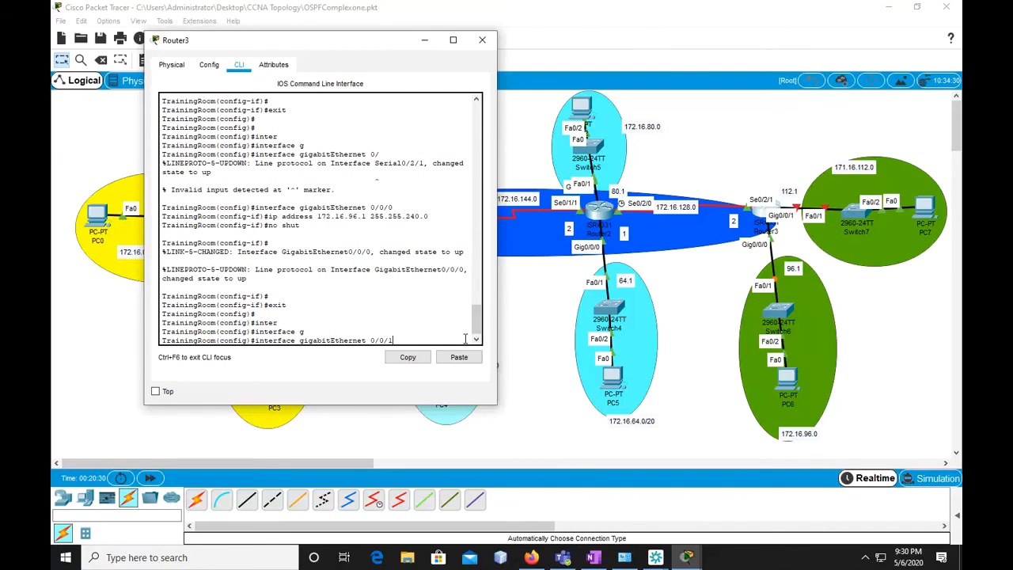
pyautogui.press('Return')
# Reuse the previous address command for Router3's gigabitEthernet 0/0/1, changing it to "ip address 172.16.112.1 255.255.240.0"
pyautogui.press('Up')
pyautogui.press('Up')
pyautogui.press('Up')
pyautogui.press('Up')
pyautogui.press('Up')
pyautogui.press('Down')
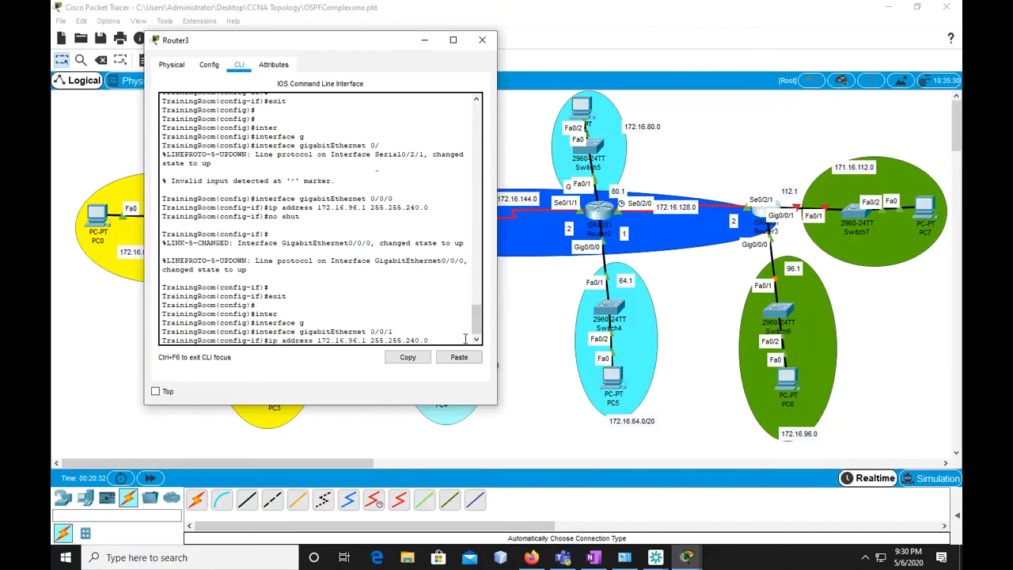
pyautogui.press('Left')
pyautogui.press('Left')
pyautogui.press('Left')
pyautogui.press('Left')
pyautogui.press('Left')
pyautogui.press('Left')
pyautogui.press('Left')
pyautogui.press('Left')
pyautogui.press('Left')
pyautogui.press('Left')
pyautogui.press('Left')
pyautogui.press('Left')
pyautogui.press('Left')
pyautogui.press('Left')
pyautogui.press('Left')
pyautogui.press('Left')
pyautogui.press('BackSpace')
pyautogui.press('BackSpace')
pyautogui.write('112')
pyautogui.press('Return')
# Enable Router3's gigabitEthernet 0/0/1 with "no shut" and leave its interface configuration with "exit"
pyautogui.write('no shut')
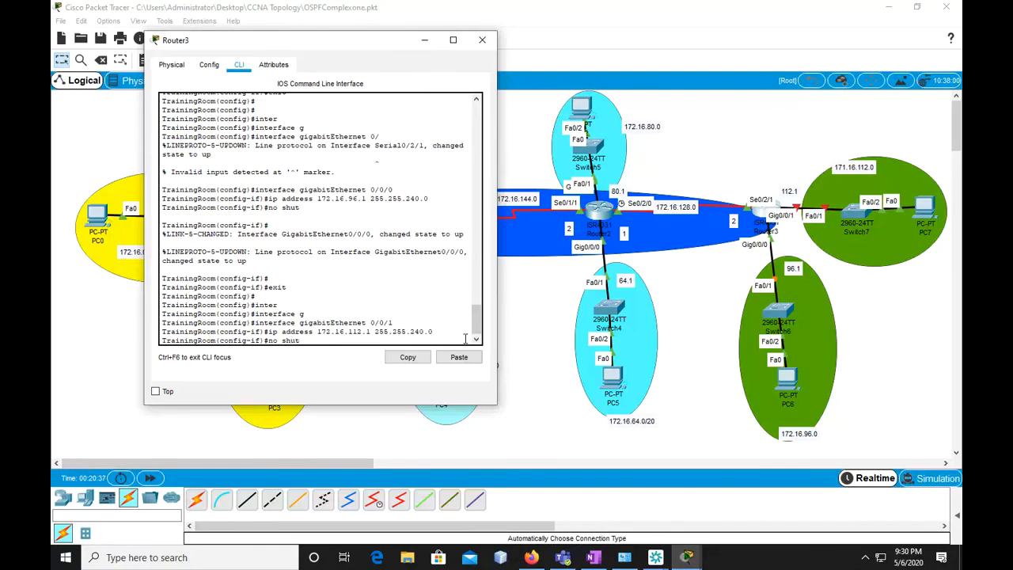
pyautogui.press('Return')
pyautogui.press('Return')
pyautogui.write('exit')
pyautogui.press('Return')
pyautogui.press('Return')
pyautogui.press('Return')
pyautogui.press('Return')
# Leave Router3's configuration mode with "exit" and save the running configuration to the startup configuration
pyautogui.write('exit')
pyautogui.press('Return')
pyautogui.write('copy r')
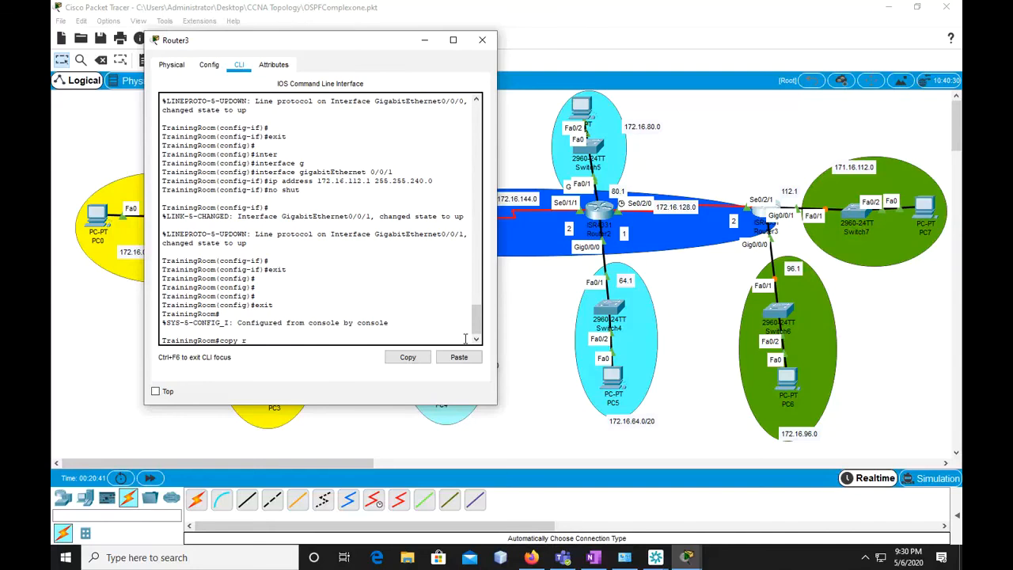
pyautogui.write('un')
pyautogui.press('Tab')
pyautogui.write('st')
pyautogui.press('Tab')
pyautogui.press('Return')
pyautogui.press('Return')
pyautogui.press('Return')
pyautogui.press('Return')
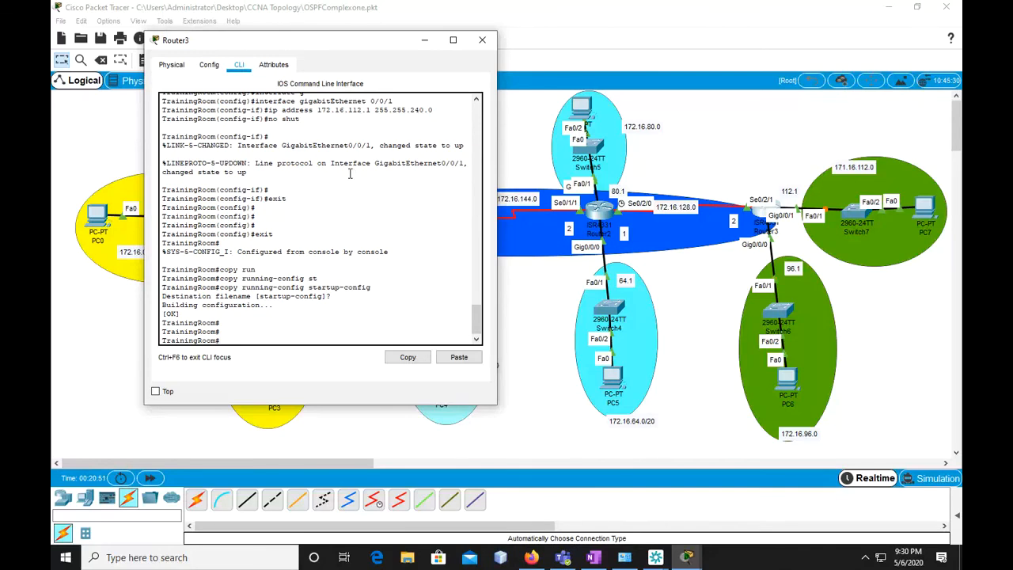
# Switch to the OneNote page in Firefox and review the OSPF configuration commands, then return to Packet Tracer
pyautogui.click(533, 557)
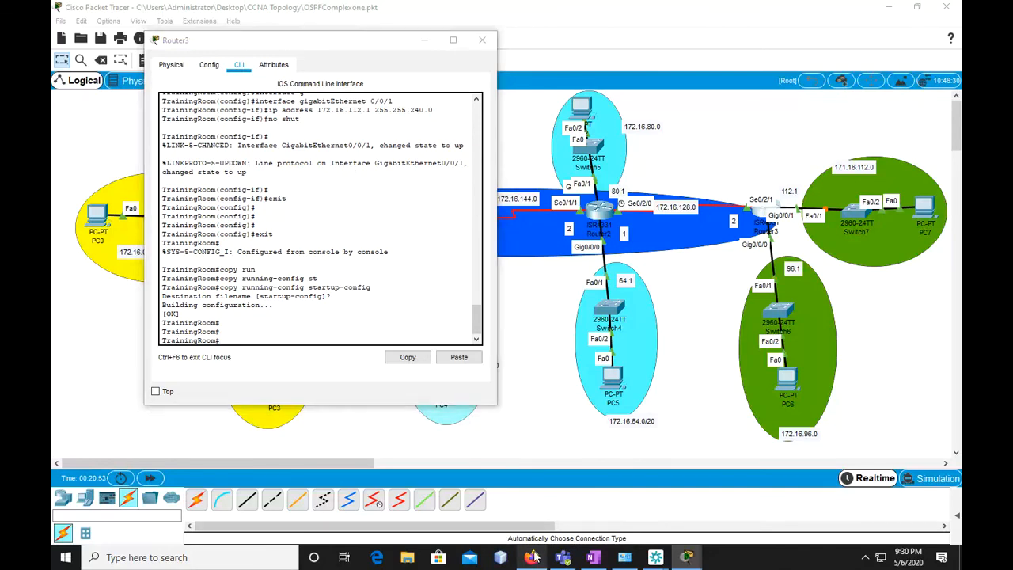
pyautogui.scroll(10, 432, 224)
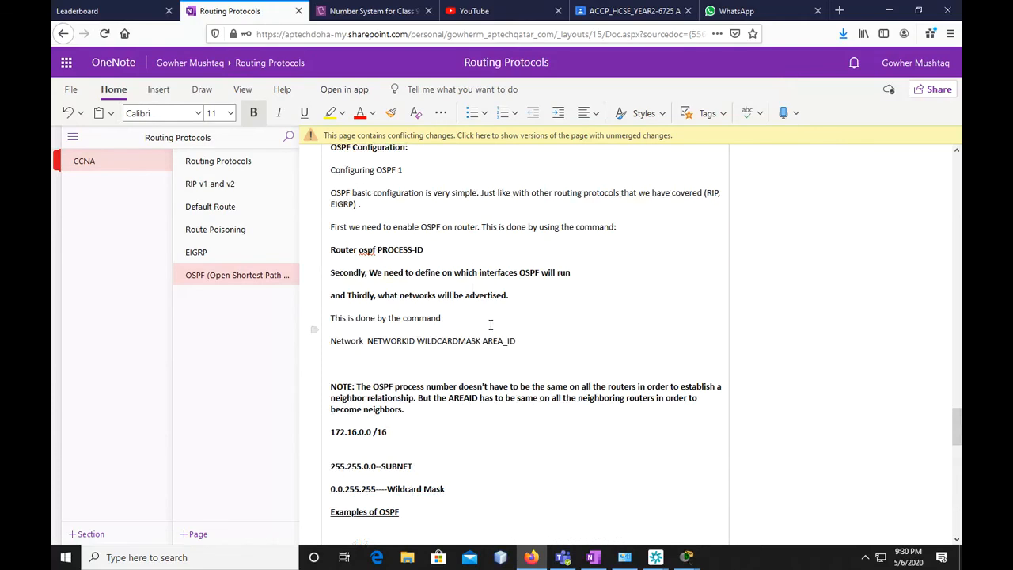
pyautogui.scroll(1, 490, 325)
pyautogui.scroll(1, 459, 337)
pyautogui.scroll(-2, 451, 348)
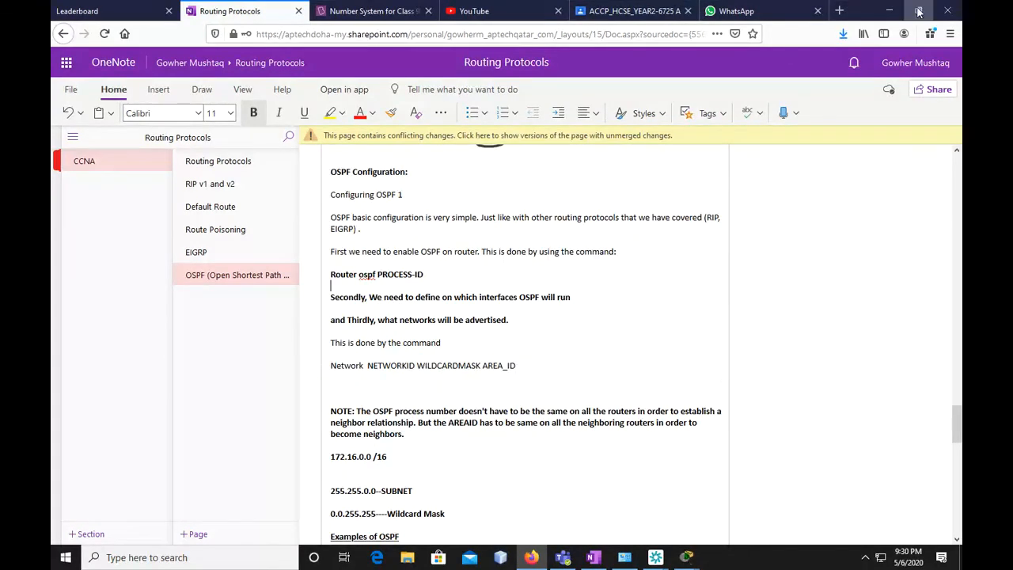
pyautogui.click(889, 10)
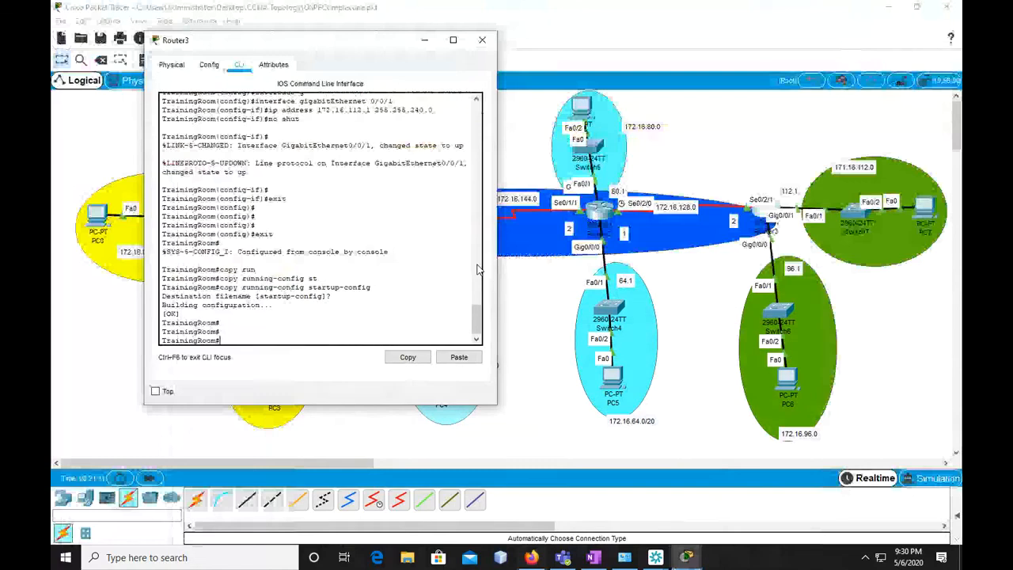
# Enter global configuration mode on Router3 with "conf t"
pyautogui.moveTo(357, 46)
pyautogui.mouseDown()
pyautogui.moveTo(381, 55)
pyautogui.moveTo(357, 54)
pyautogui.mouseUp()
pyautogui.press('Return')
pyautogui.press('Return')
pyautogui.write('rou')
pyautogui.press('Tab')
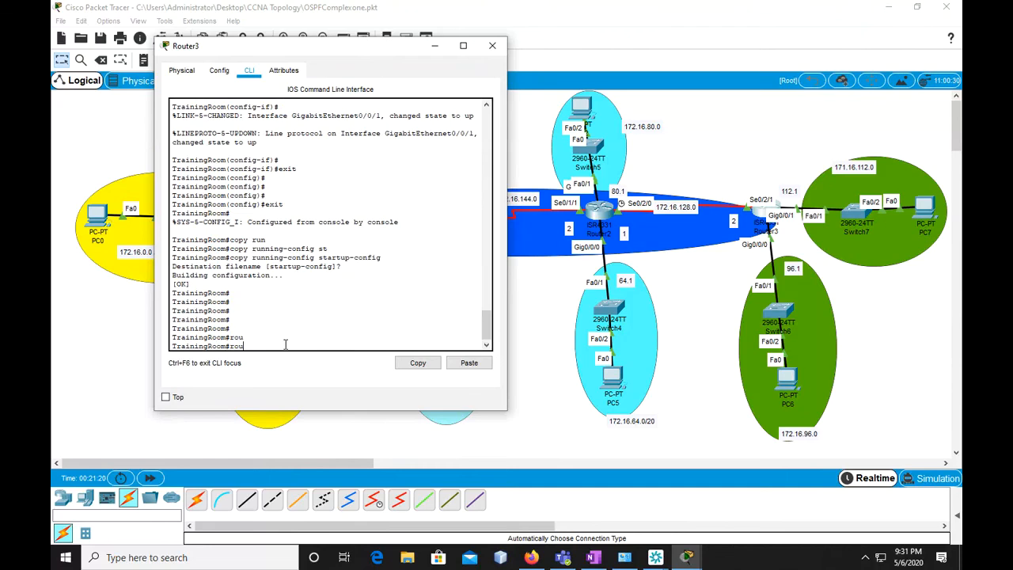
pyautogui.write('t')
pyautogui.press('Tab')
pyautogui.press('BackSpace')
pyautogui.press('BackSpace')
pyautogui.press('BackSpace')
pyautogui.write('conf t')
pyautogui.press('Return')
# Start OSPF routing on Router3 with process ID 12 using "router ospf 12"
pyautogui.write('rou')
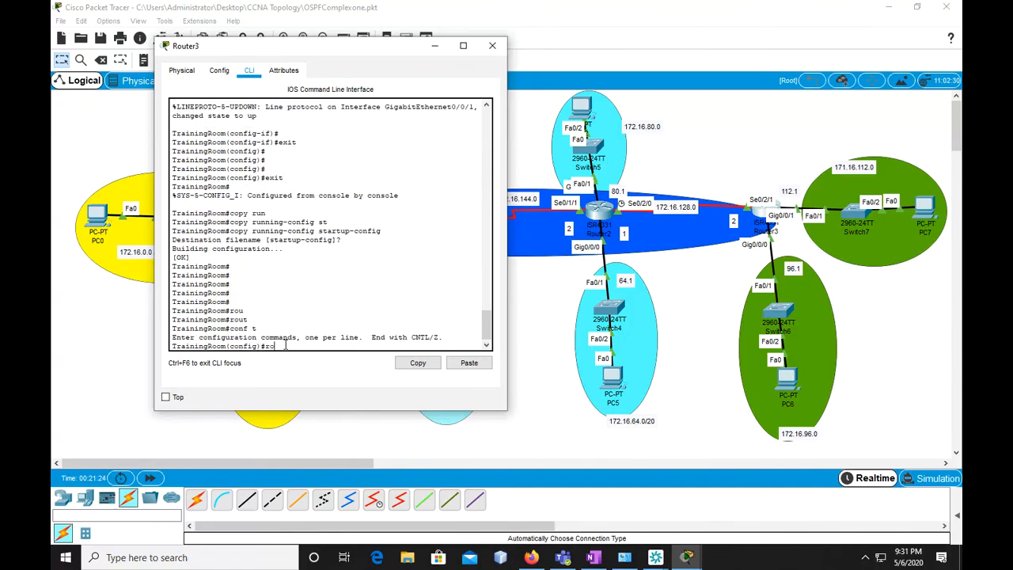
pyautogui.press('Tab')
pyautogui.write('os')
pyautogui.press('Tab')
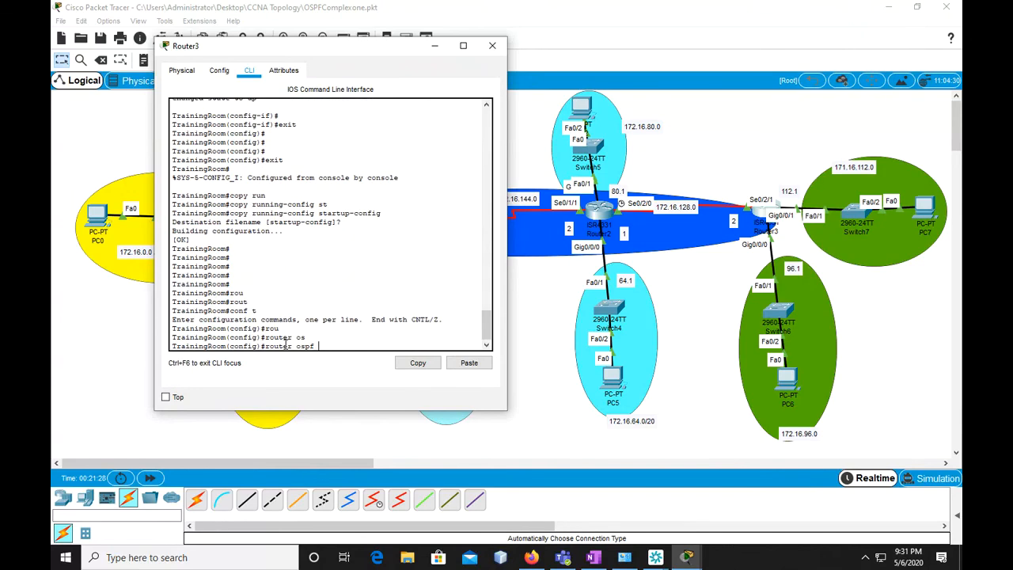
pyautogui.write('12')
pyautogui.press('Return')
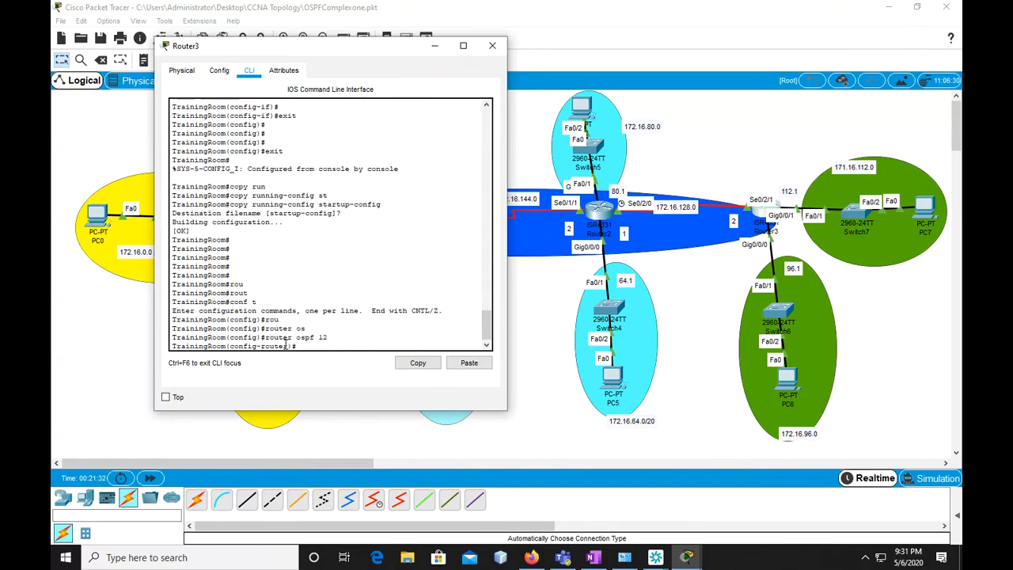
# Begin a network command for 172.16.112.0 in Router3's OSPF configuration
pyautogui.write('net')
pyautogui.press('Tab')
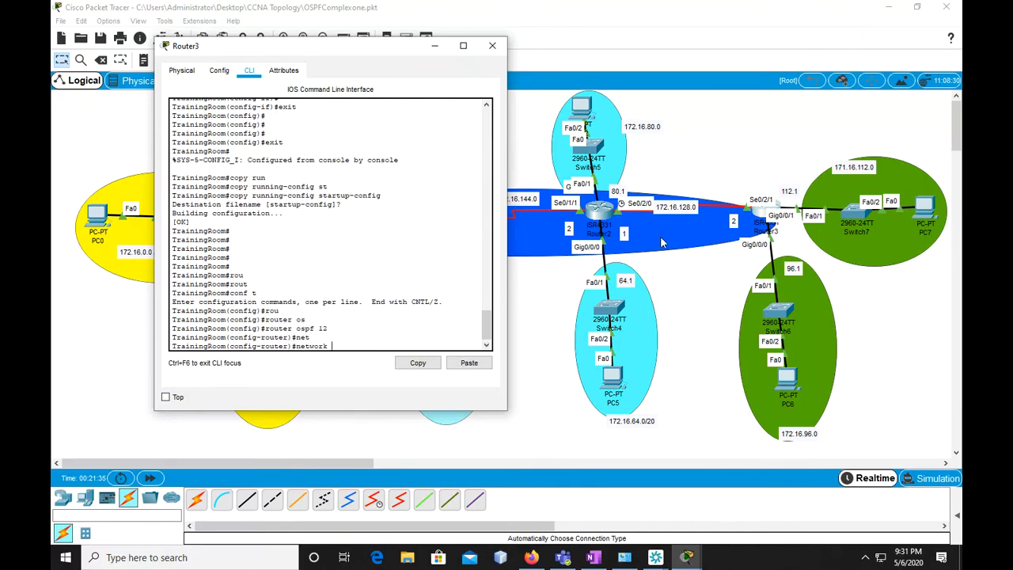
pyautogui.write('172.16.112.0')
# Switch to the OneNote page in Firefox and add the wildcard mask 0.0.15.255 above 255.255.240.0 in the /20 example
pyautogui.click(532, 559)
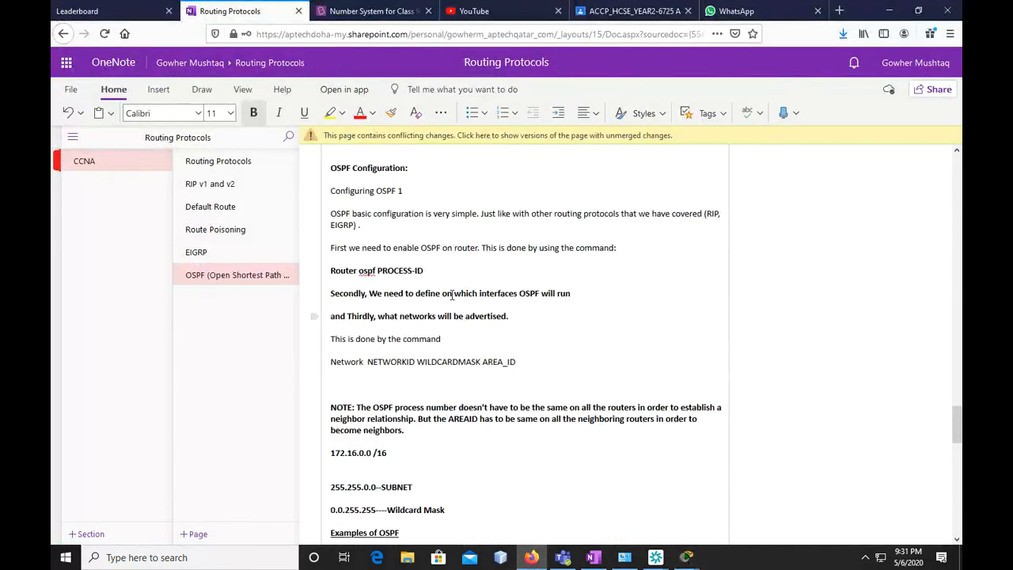
pyautogui.scroll(-15, 452, 295)
pyautogui.scroll(15, 575, 443)
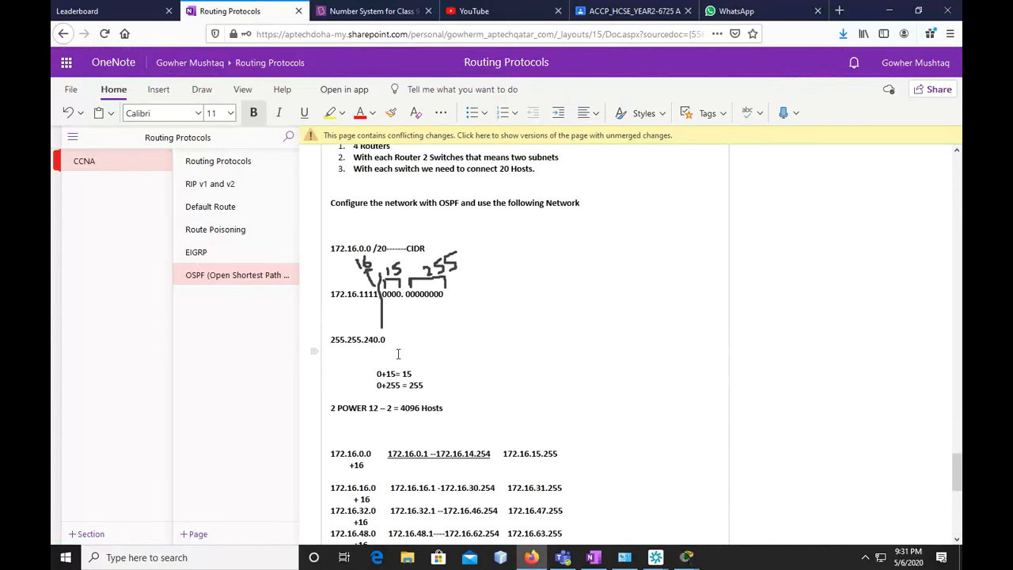
pyautogui.press('Return')
pyautogui.click(349, 320)
pyautogui.press('Return')
pyautogui.write('0.0.')
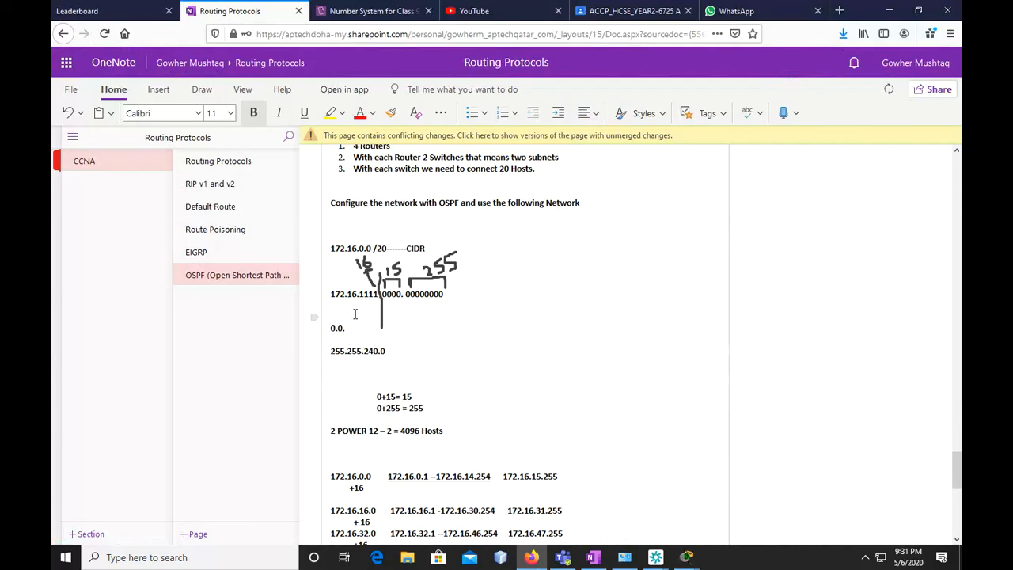
pyautogui.doubleClick(389, 294)
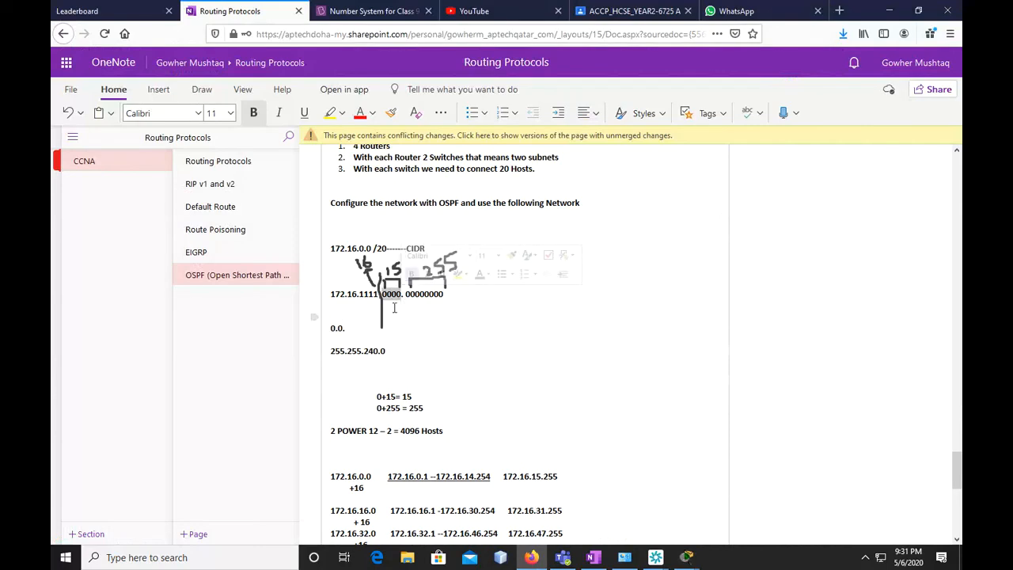
pyautogui.click(353, 331)
pyautogui.write('15.255')
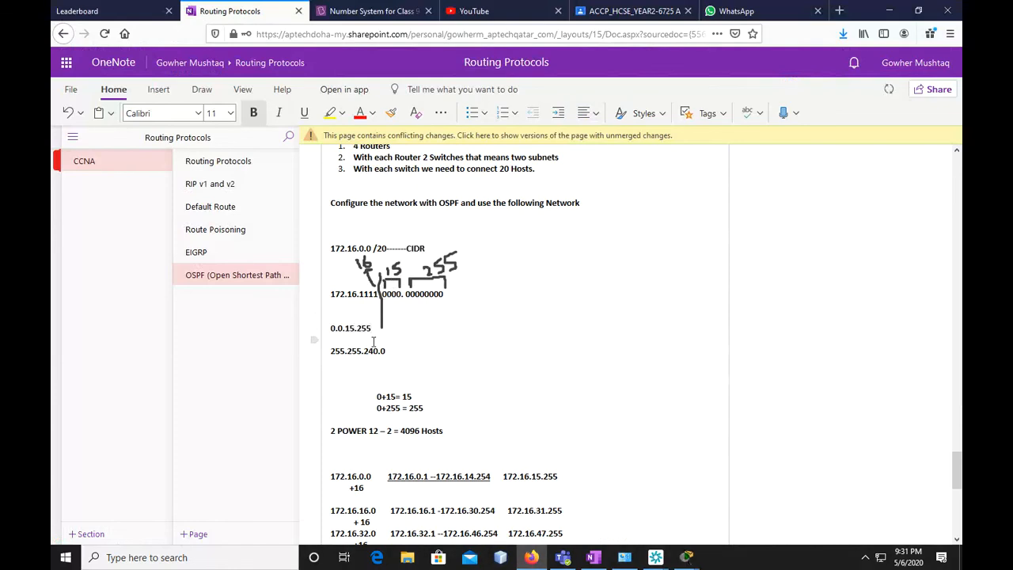
# Try to copy 0.0.15.255 from the notes into Router3's pending network command in Packet Tracer, then abandon the pasted command
pyautogui.moveTo(372, 328); pyautogui.dragTo(331, 325)
pyautogui.rightClick(333, 327)
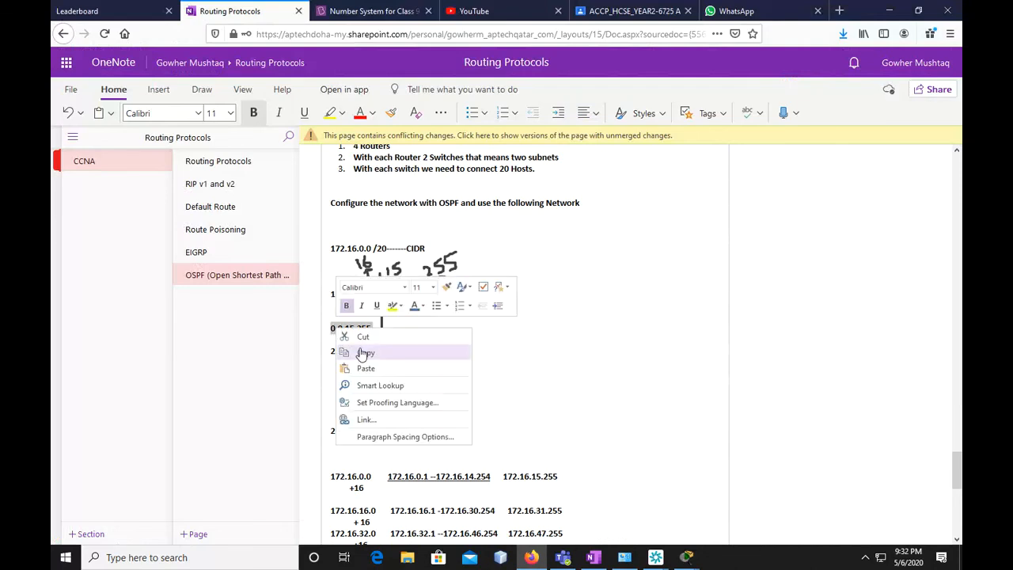
pyautogui.click(362, 355)
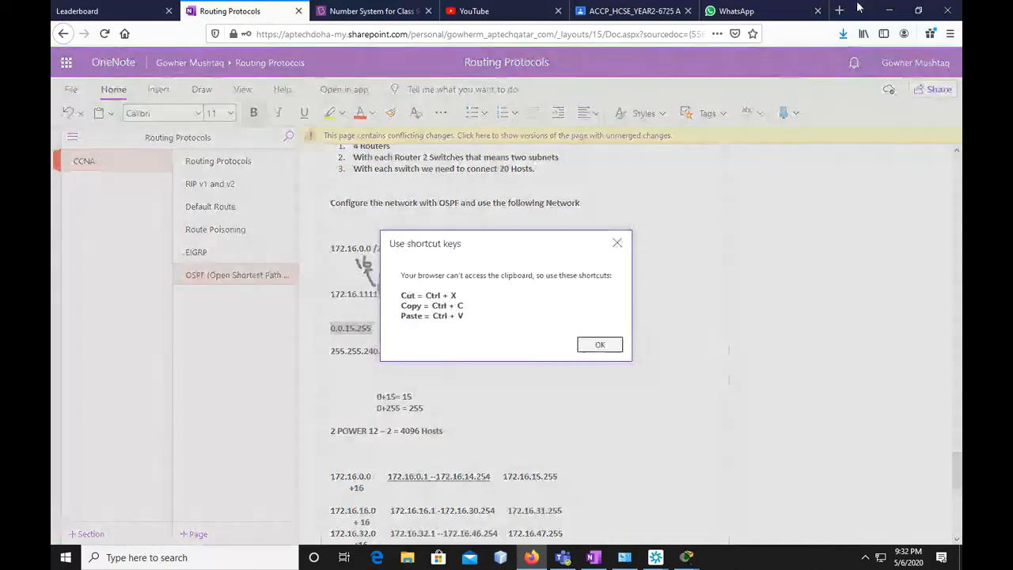
pyautogui.click(600, 344)
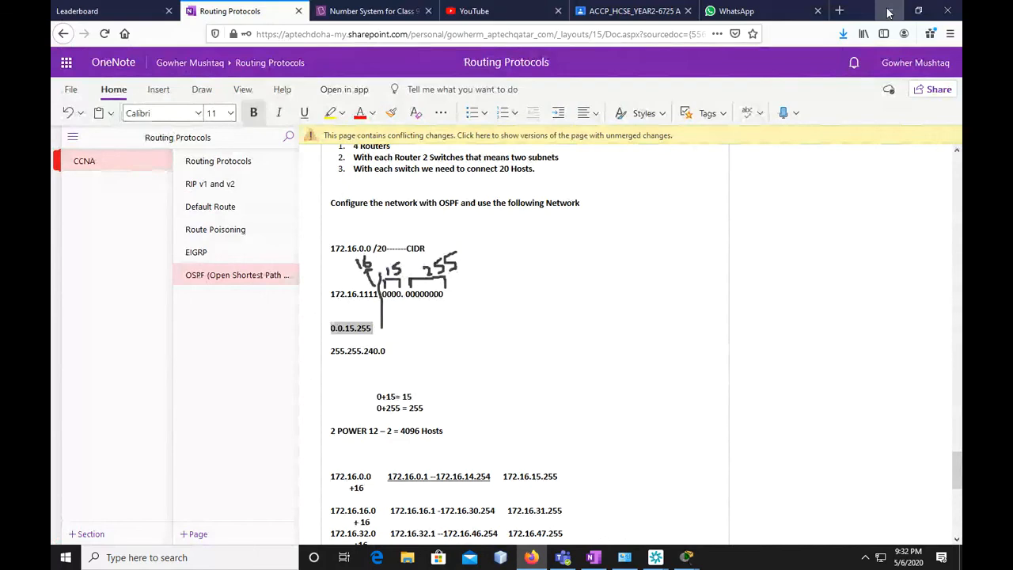
pyautogui.click(888, 11)
pyautogui.hotkey('ctrl', 'v')
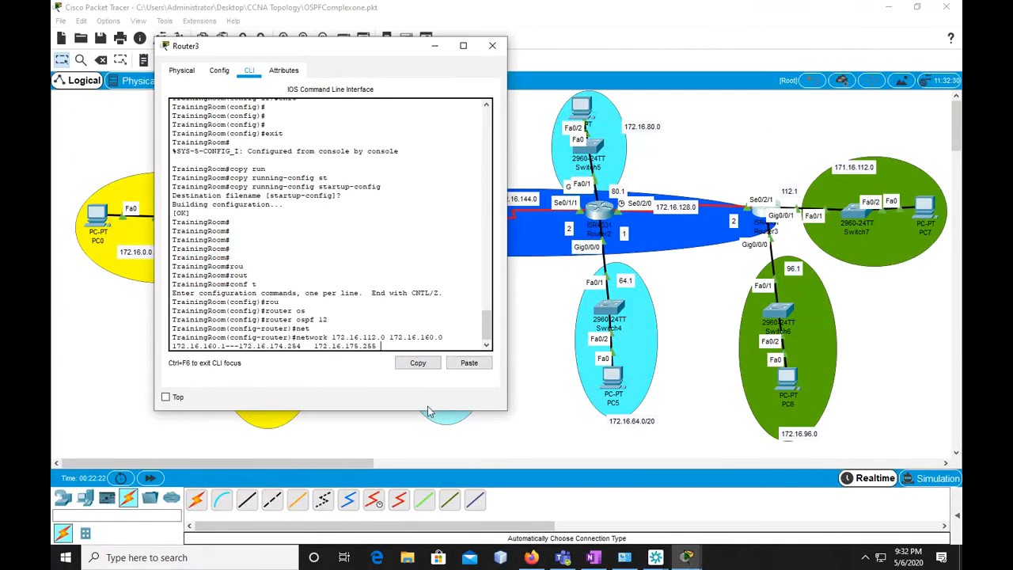
pyautogui.hotkey('ctrl', 'z')
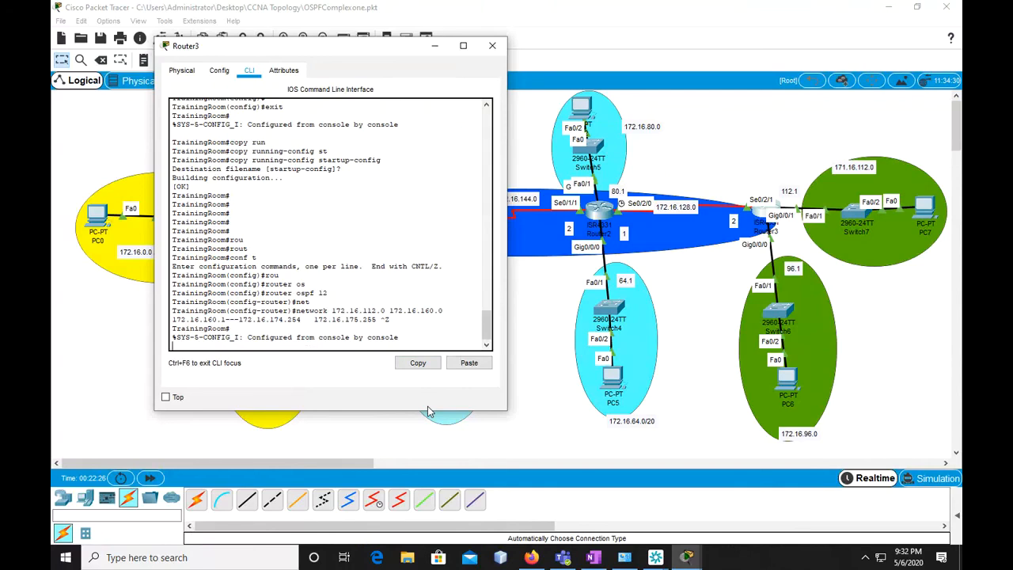
pyautogui.hotkey('ctrl', 'z')
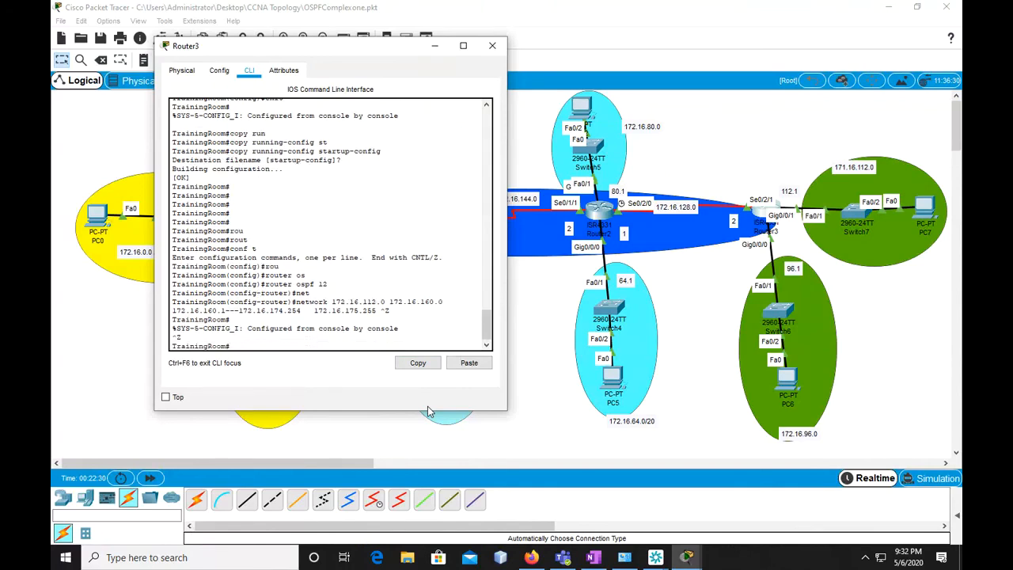
# Return to global configuration mode on Router3 with "conf t"
pyautogui.write('copy running-config startup-config')
pyautogui.press('BackSpace')
pyautogui.press('BackSpace')
pyautogui.press('BackSpace')
pyautogui.press('BackSpace')
pyautogui.press('BackSpace')
pyautogui.press('BackSpace')
pyautogui.press('BackSpace')
pyautogui.press('BackSpace')
pyautogui.press('BackSpace')
pyautogui.press('BackSpace')
pyautogui.press('BackSpace')
pyautogui.press('BackSpace')
pyautogui.press('BackSpace')
pyautogui.press('BackSpace')
pyautogui.press('BackSpace')
pyautogui.press('BackSpace')
pyautogui.press('BackSpace')
pyautogui.press('BackSpace')
pyautogui.press('BackSpace')
pyautogui.press('BackSpace')
pyautogui.write('no')
pyautogui.press('BackSpace')
pyautogui.write('conf t')
pyautogui.press('BackSpace')
pyautogui.press('BackSpace')
pyautogui.press('BackSpace')
pyautogui.press('BackSpace')
pyautogui.write('o nd')
pyautogui.press('BackSpace')
pyautogui.press('BackSpace')
pyautogui.press('BackSpace')
pyautogui.press('BackSpace')
pyautogui.write('nf t')
pyautogui.press('Return')
pyautogui.write('ne')
pyautogui.press('BackSpace')
pyautogui.press('Up')
pyautogui.press('Down')
pyautogui.press('Up')
pyautogui.press('Up')
pyautogui.press('BackSpace')
pyautogui.press('BackSpace')
pyautogui.press('BackSpace')
pyautogui.press('BackSpace')
pyautogui.write('net')
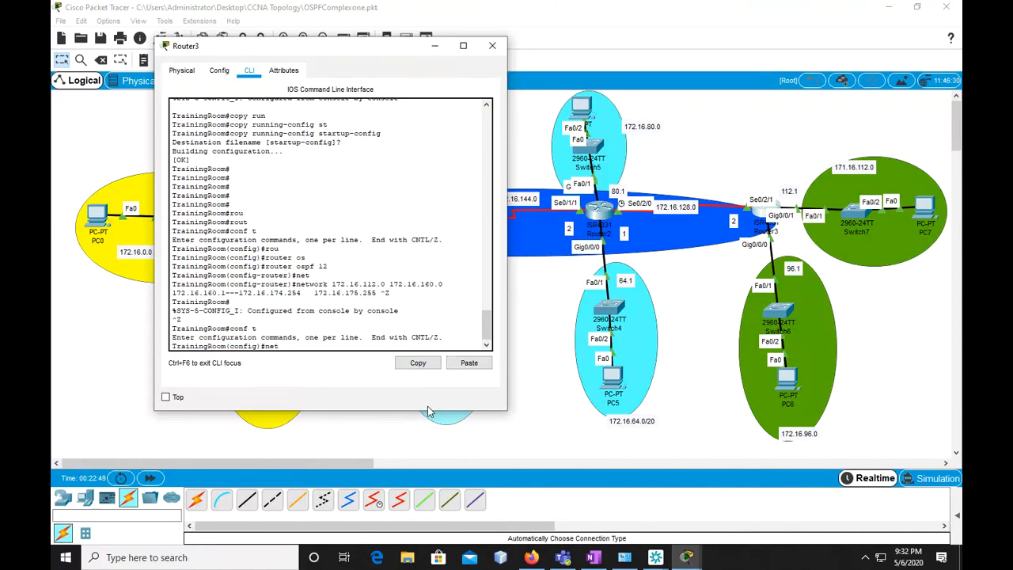
pyautogui.press('Return')
pyautogui.write('n')
pyautogui.press('BackSpace')
pyautogui.write('rouy')
pyautogui.press('Return')
# Re-enter Router3's OSPF configuration for process 12 with "router ospf 12"
pyautogui.write('router')
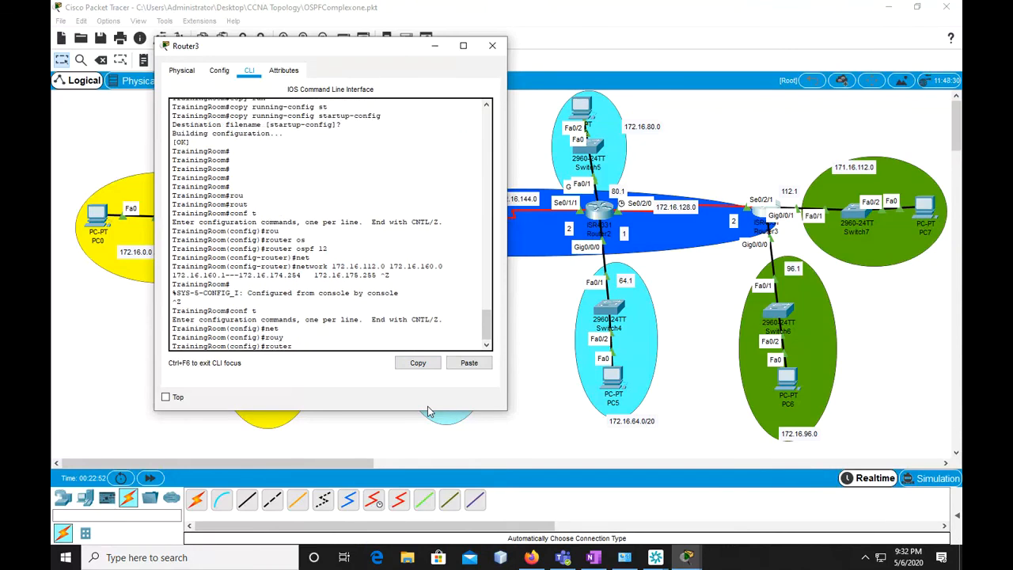
pyautogui.write(' o')
pyautogui.press('Tab')
pyautogui.write('12')
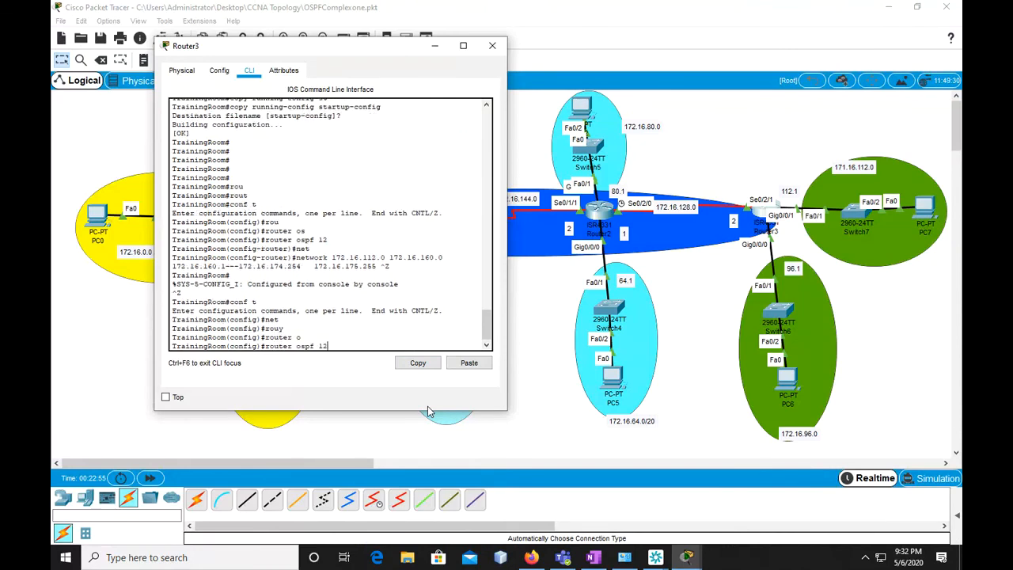
pyautogui.press('Return')
# Advertise Router3's first OSPF network with "network 172.16.112.0 0.0.15.255 area 0"
pyautogui.write('net')
pyautogui.press('Tab')
pyautogui.write('172.1')
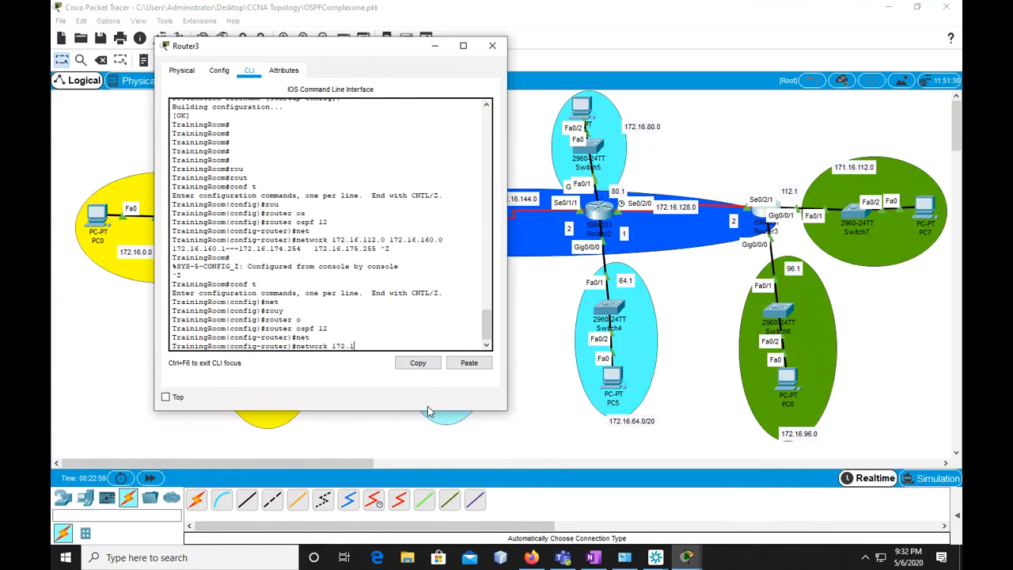
pyautogui.write('6.112.0')
pyautogui.write(' 0.0.')
pyautogui.write('15.255')
pyautogui.write(' ara')
pyautogui.write('a 0')
pyautogui.press('Return')
# Reuse the previous network command on Router3, changing it to "network 172.16.96.0 0.0.15.255 area 0"
pyautogui.press('Up')
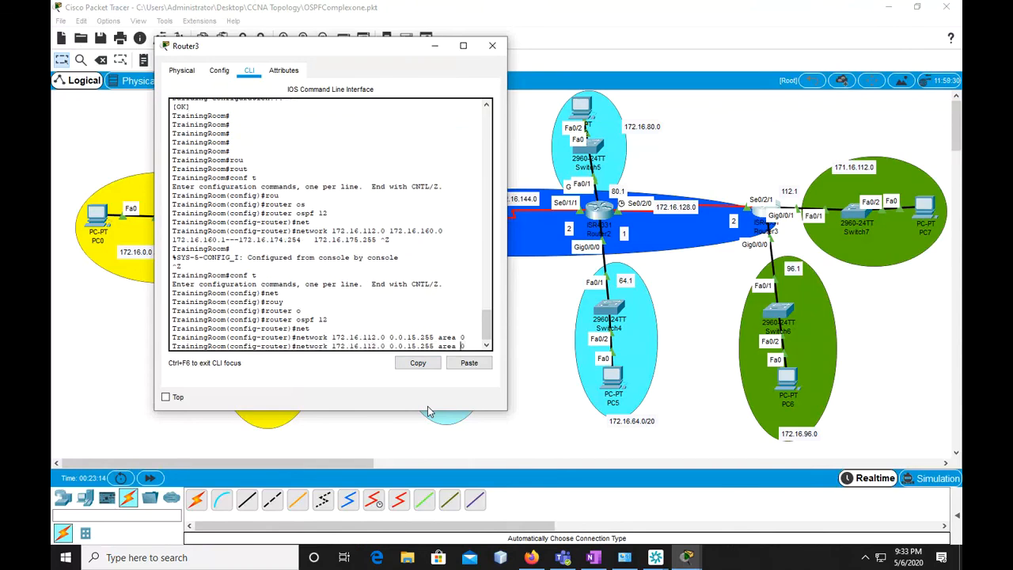
pyautogui.press('Left')
pyautogui.press('Left')
pyautogui.press('Left')
pyautogui.press('Left')
pyautogui.press('Left')
pyautogui.press('Left')
pyautogui.press('Left')
pyautogui.press('Left')
pyautogui.press('Left')
pyautogui.press('Left')
pyautogui.press('Left')
pyautogui.press('Left')
pyautogui.press('Left')
pyautogui.press('Left')
pyautogui.press('Left')
pyautogui.press('Left')
pyautogui.press('Left')
pyautogui.press('Left')
pyautogui.press('Left')
pyautogui.press('Left')
pyautogui.press('BackSpace')
pyautogui.press('BackSpace')
pyautogui.press('BackSpace')
pyautogui.write('96')
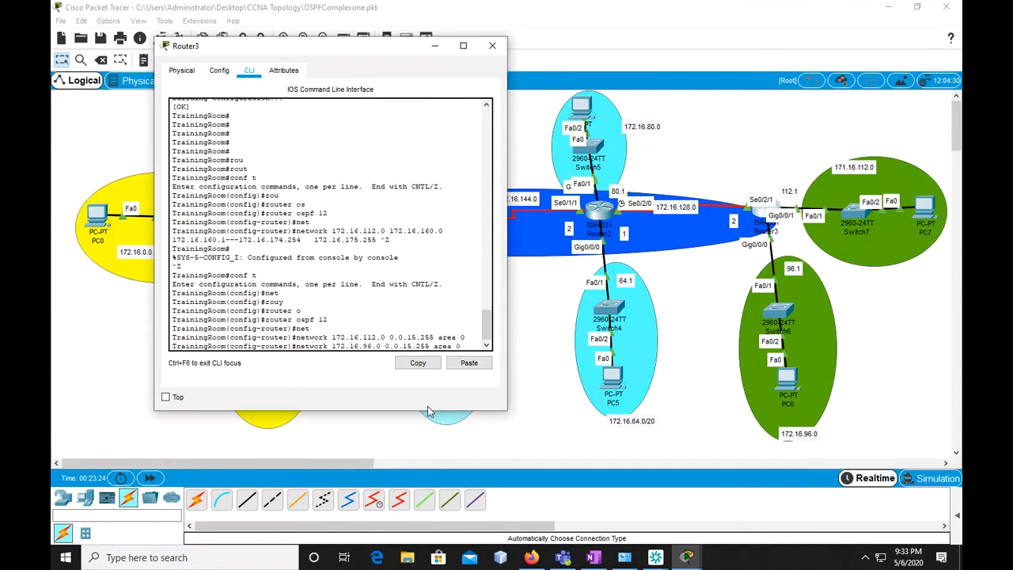
pyautogui.press('Return')
# Reuse the network command again for Router3's serial link as "network 172.16.128.0 0.0.15.255 area 0"
pyautogui.press('Up')
pyautogui.press('Left')
pyautogui.press('Left')
pyautogui.press('Left')
pyautogui.press('Left')
pyautogui.press('Left')
pyautogui.press('Left')
pyautogui.press('Left')
pyautogui.press('Left')
pyautogui.press('Left')
pyautogui.press('Left')
pyautogui.press('Left')
pyautogui.press('Left')
pyautogui.press('Left')
pyautogui.press('Left')
pyautogui.press('Left')
pyautogui.press('Left')
pyautogui.press('Left')
pyautogui.press('Left')
pyautogui.press('Left')
pyautogui.press('Left')
pyautogui.press('Left')
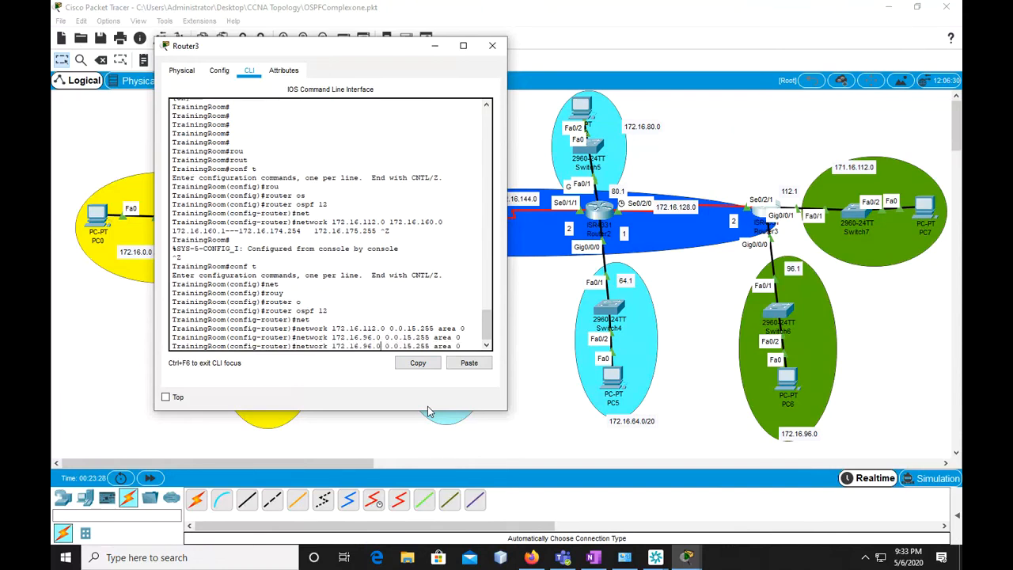
pyautogui.press('BackSpace')
pyautogui.press('BackSpace')
pyautogui.write('128')
pyautogui.press('Return')
# Try to disable automatic summarization in Router3's OSPF configuration with "no au" and "no auto-s"
pyautogui.write('exi')
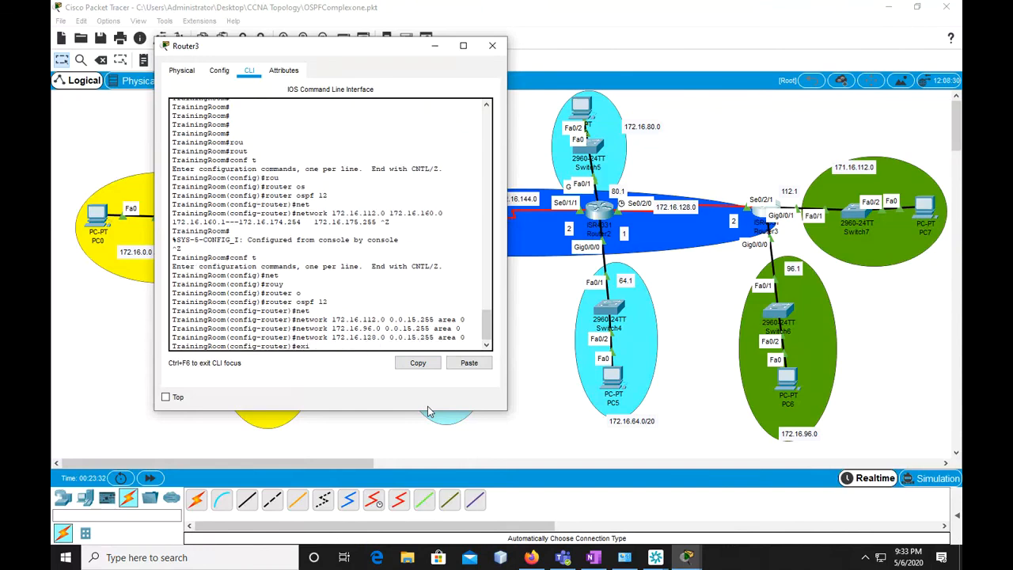
pyautogui.press('BackSpace')
pyautogui.press('BackSpace')
pyautogui.press('BackSpace')
pyautogui.write('nuo au')
pyautogui.press('Tab')
pyautogui.press('BackSpace')
pyautogui.press('BackSpace')
pyautogui.press('BackSpace')
pyautogui.press('BackSpace')
pyautogui.press('BackSpace')
pyautogui.press('BackSpace')
pyautogui.press('BackSpace')
pyautogui.press('BackSpace')
pyautogui.press('BackSpace')
pyautogui.press('BackSpace')
pyautogui.press('BackSpace')
pyautogui.press('BackSpace')
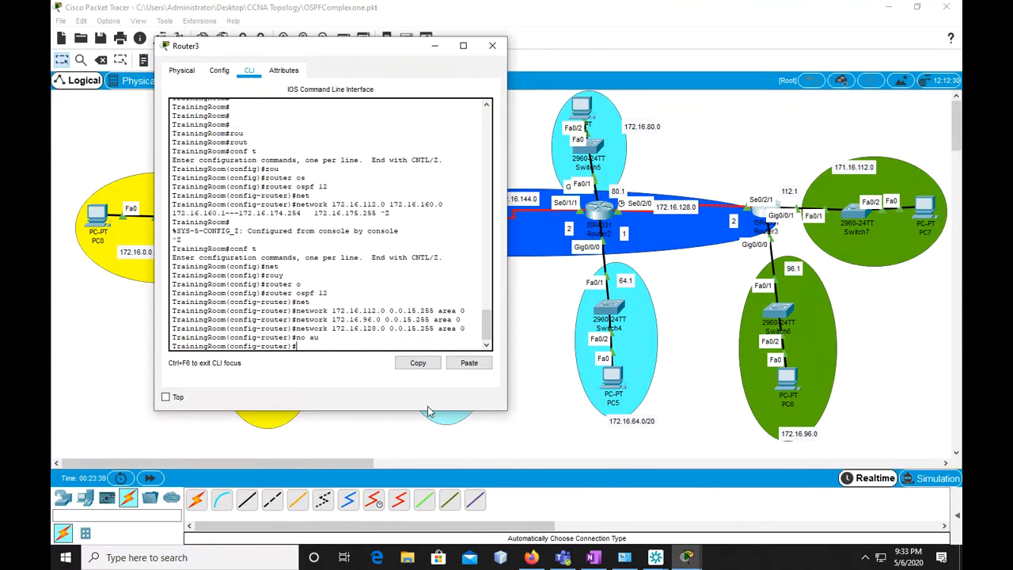
pyautogui.write('no au')
pyautogui.press('Tab')
pyautogui.press('BackSpace')
pyautogui.press('BackSpace')
pyautogui.press('BackSpace')
pyautogui.press('BackSpace')
pyautogui.write('s')
pyautogui.press('Tab')
pyautogui.press('BackSpace')
pyautogui.press('BackSpace')
pyautogui.press('BackSpace')
pyautogui.press('BackSpace')
pyautogui.press('BackSpace')
pyautogui.press('BackSpace')
pyautogui.press('BackSpace')
pyautogui.write('su')
pyautogui.press('Return')
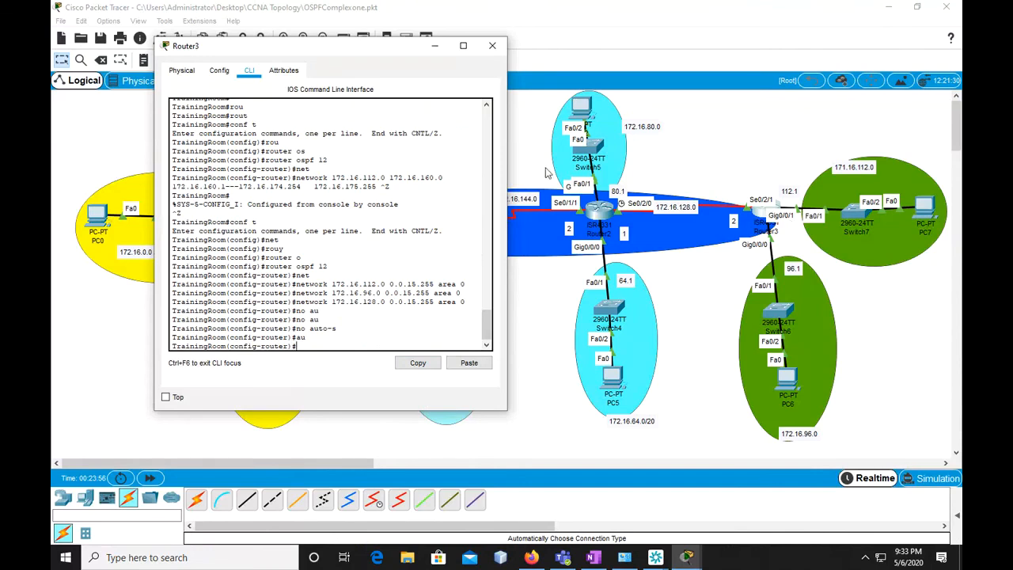
# Exit Router3's OSPF and global configuration modes to return to the privileged prompt
pyautogui.write('exi')
pyautogui.write('t')
pyautogui.press('Return')
pyautogui.press('Return')
pyautogui.press('Return')
pyautogui.write('exi')
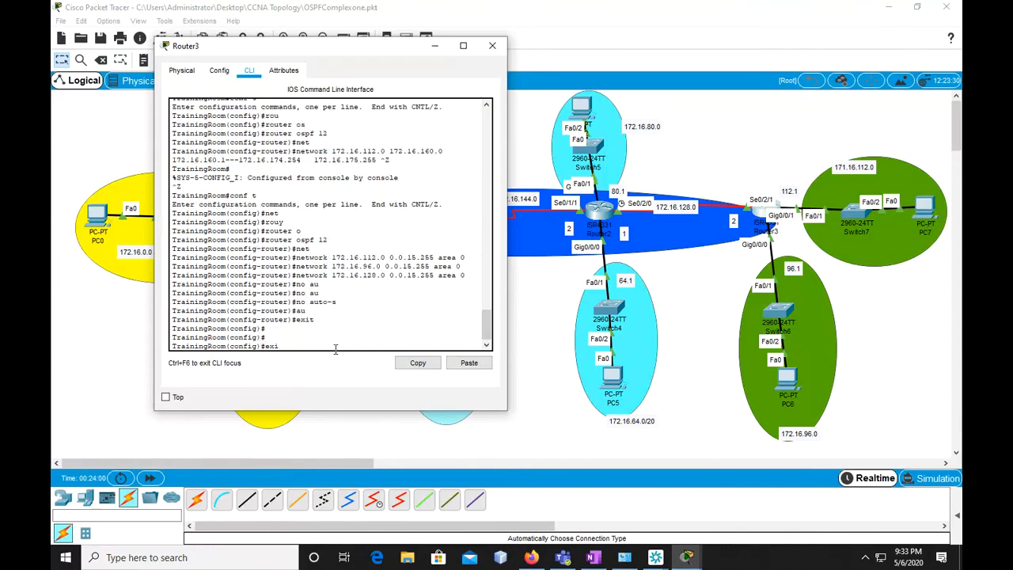
pyautogui.write('t')
pyautogui.press('Return')
# Save Router3's configuration with "copy running-config startup-config", accepting the default destination filename
pyautogui.press('Return')
pyautogui.write('copy run')
pyautogui.press('Tab')
pyautogui.write('st')
pyautogui.press('Tab')
pyautogui.press('Return')
pyautogui.press('Return')
pyautogui.press('Return')
pyautogui.press('Return')
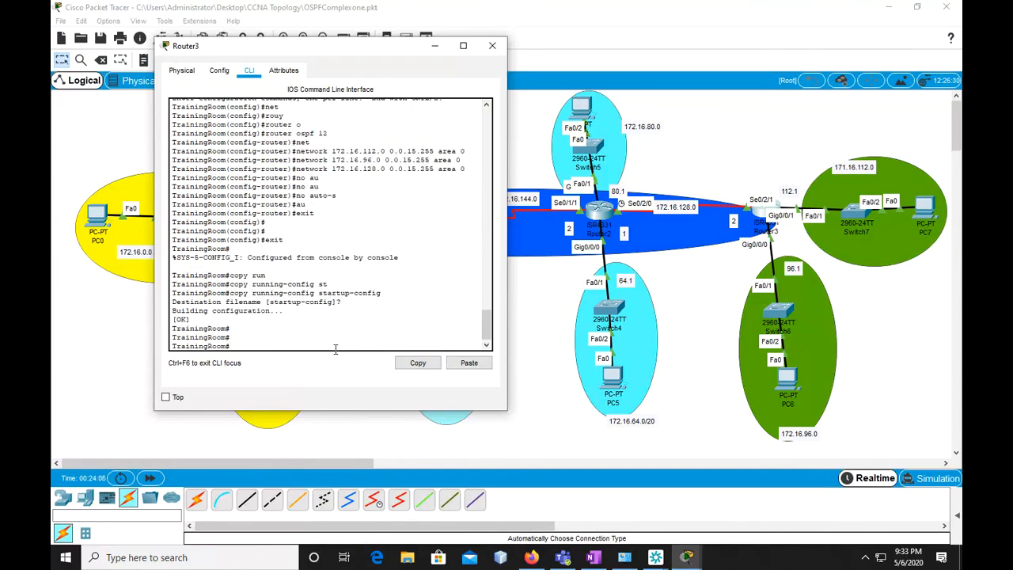
# Switch to Router2's command line and enter global configuration mode with "conf t"
pyautogui.click(434, 47)
pyautogui.click(606, 218)
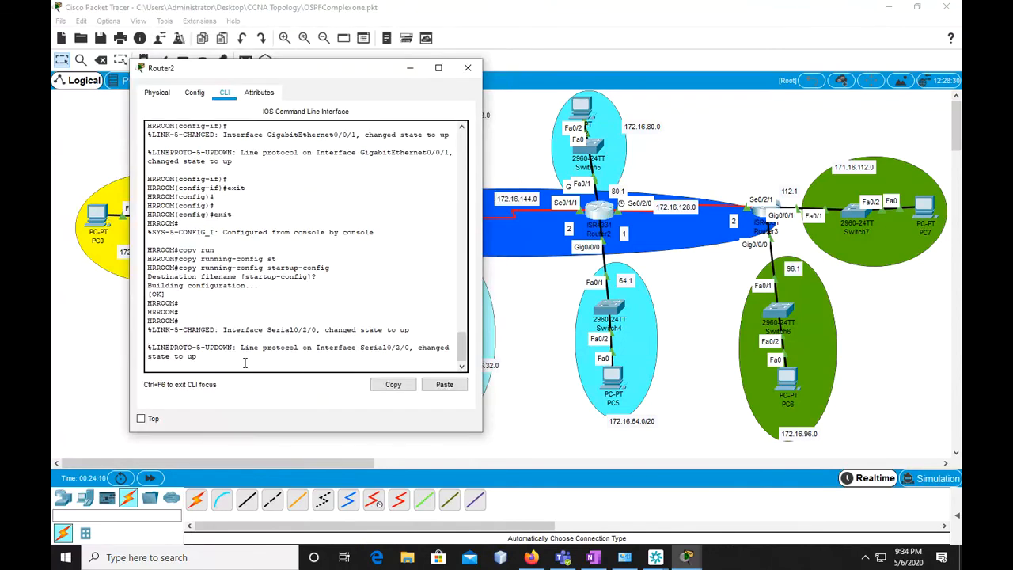
pyautogui.press('Return')
pyautogui.press('Return')
pyautogui.press('Return')
pyautogui.write('cknf')
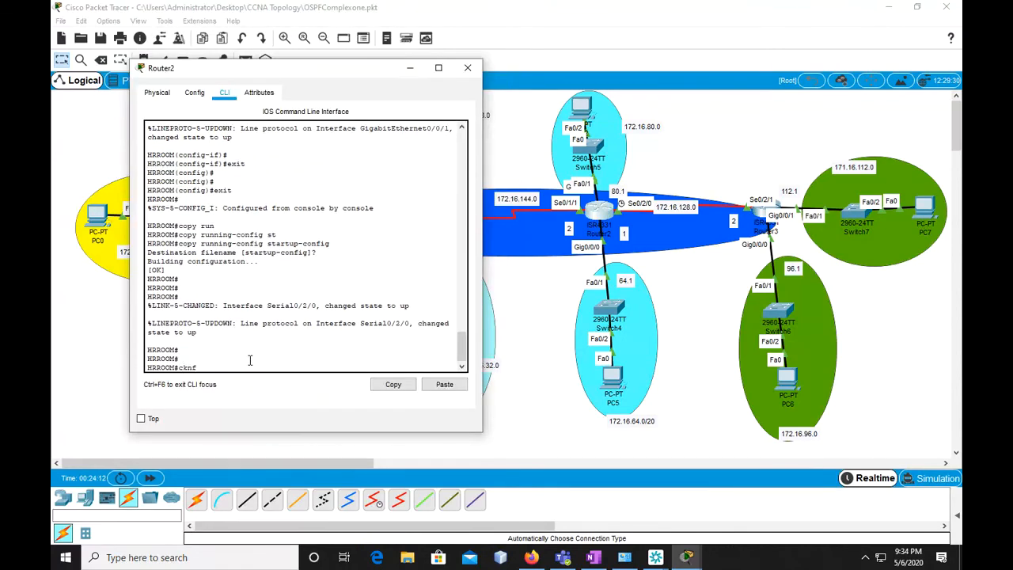
pyautogui.press('BackSpace')
pyautogui.press('BackSpace')
pyautogui.write('nf t')
pyautogui.press('Return')
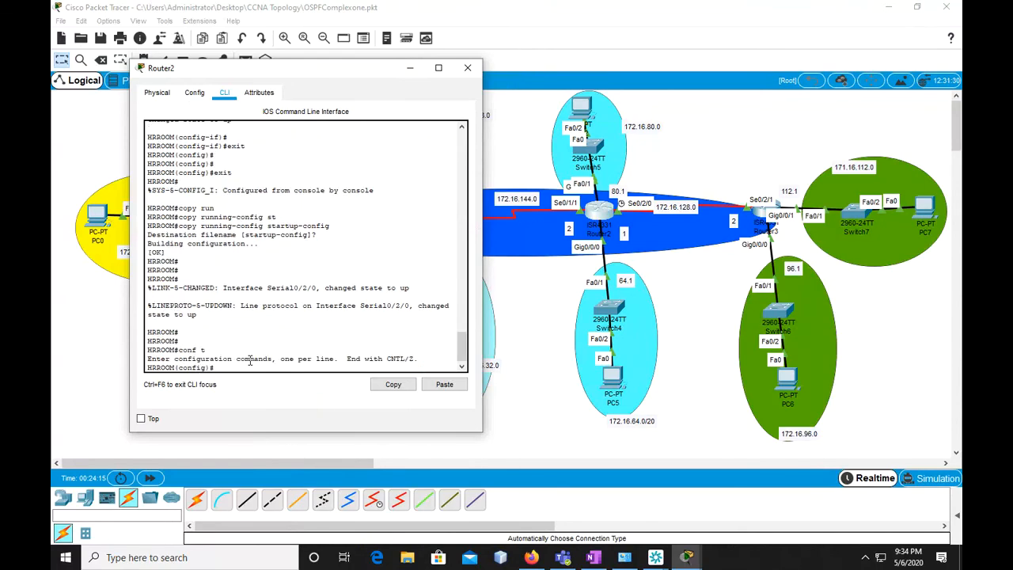
# Start OSPF process 12 on Router2 with "router ospf 12"
pyautogui.write('rou')
pyautogui.press('Tab')
pyautogui.write('o')
pyautogui.press('Tab')
pyautogui.write('12')
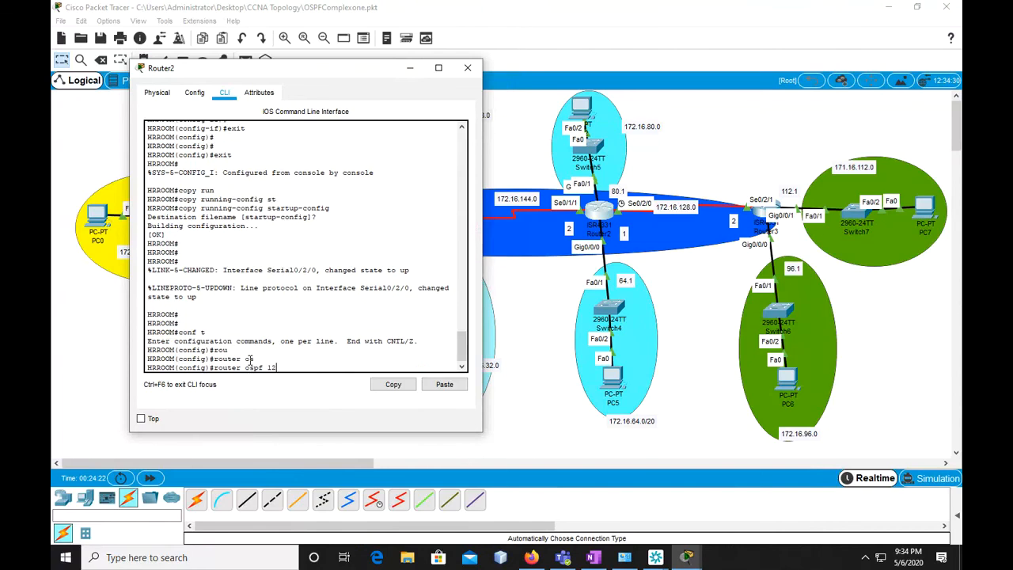
pyautogui.press('Return')
# Advertise Router2's serial link toward Router3 with "network 172.16.128.0 0.0.15.255 area 0"
pyautogui.write('ne')
pyautogui.write('t')
pyautogui.press('Tab')
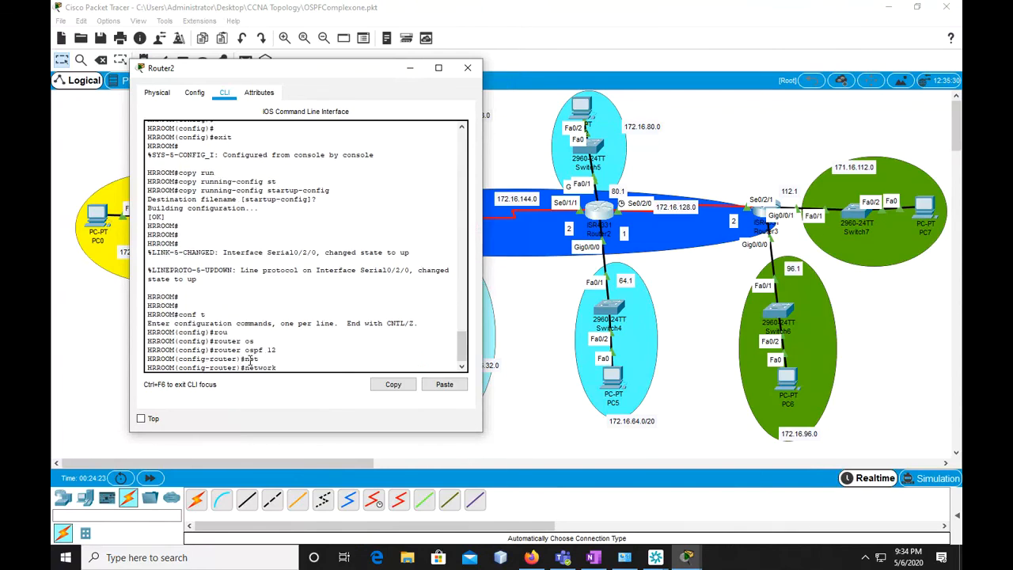
pyautogui.write('172.16.128.0 0.0.15.255 area 0')
pyautogui.press('Return')
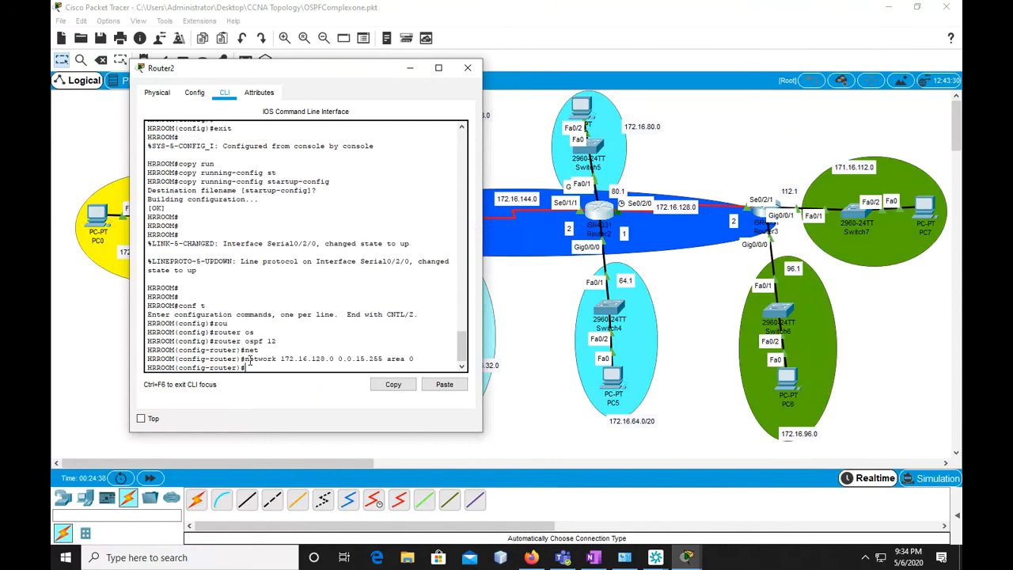
pyautogui.press('Up')
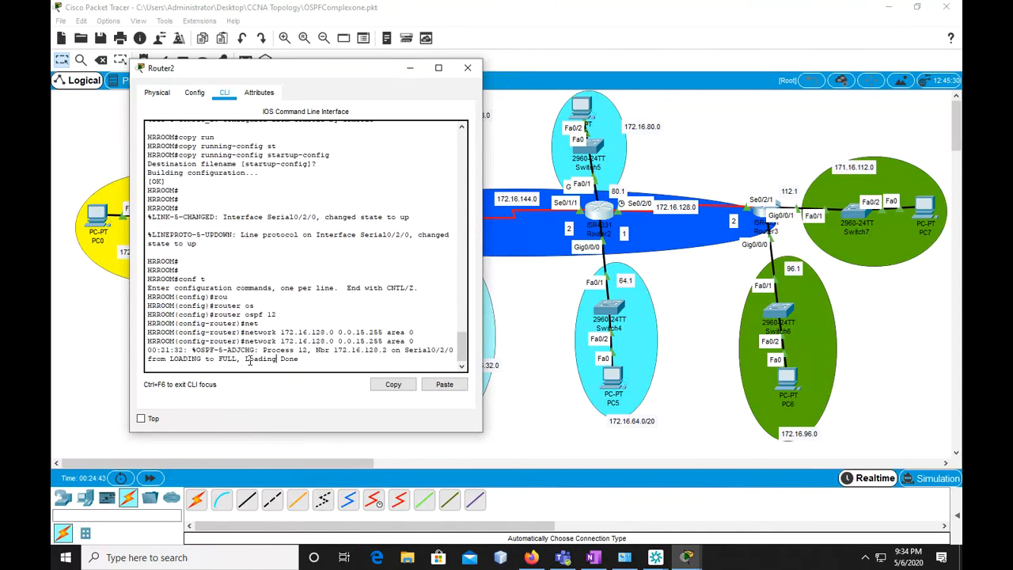
pyautogui.scroll(1, 250, 361)
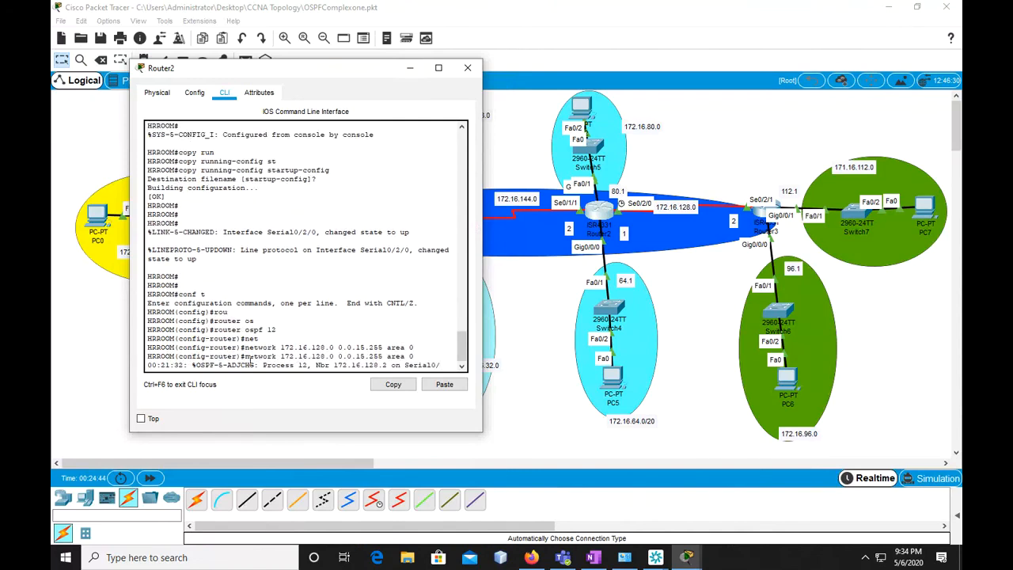
pyautogui.scroll(-1, 250, 360)
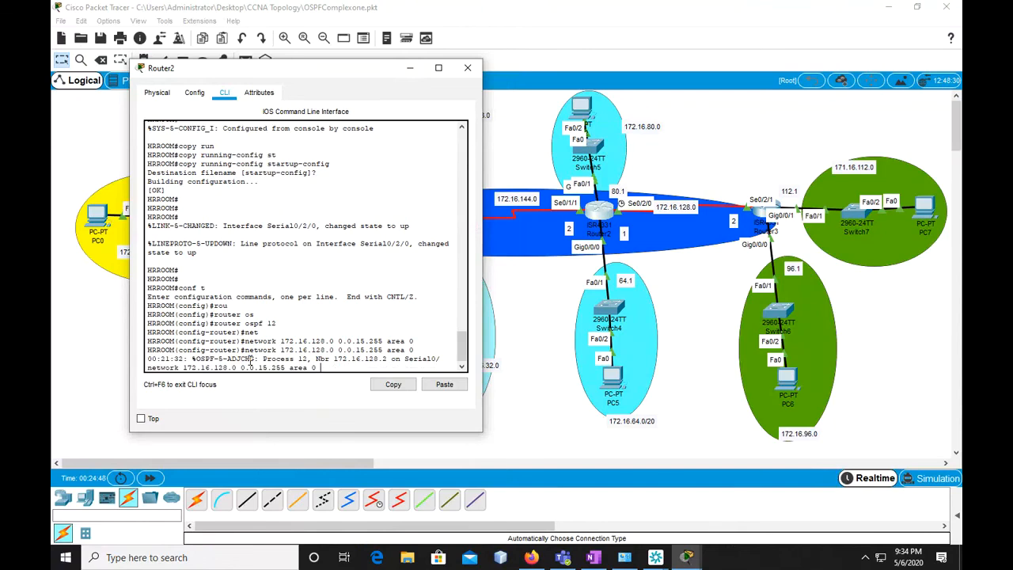
pyautogui.hotkey('ctrl', 'z')
pyautogui.press('Return')
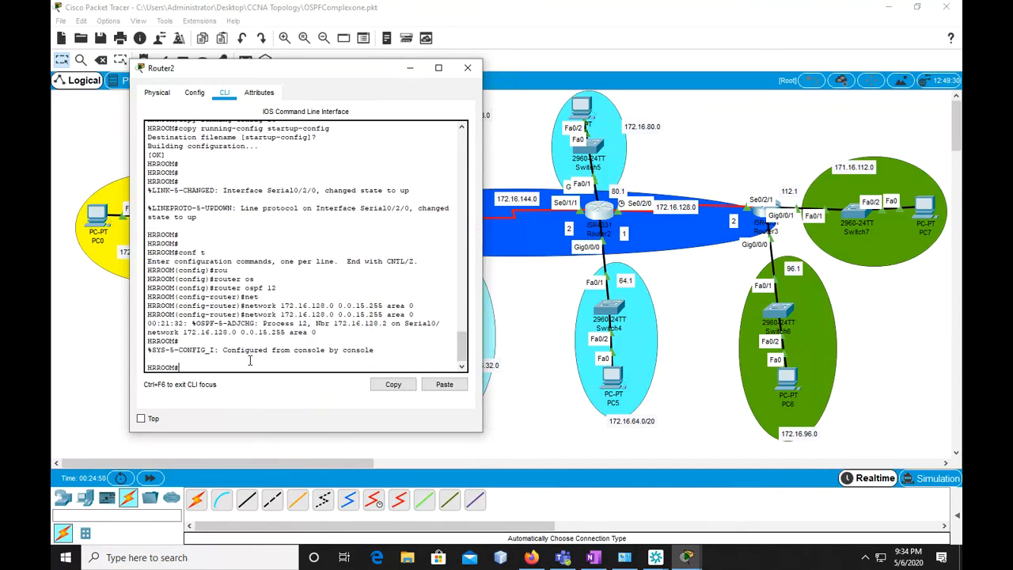
# Re-enter Router2's OSPF configuration with "conf t" and "router ospf 12"
pyautogui.write('conf t')
pyautogui.press('Return')
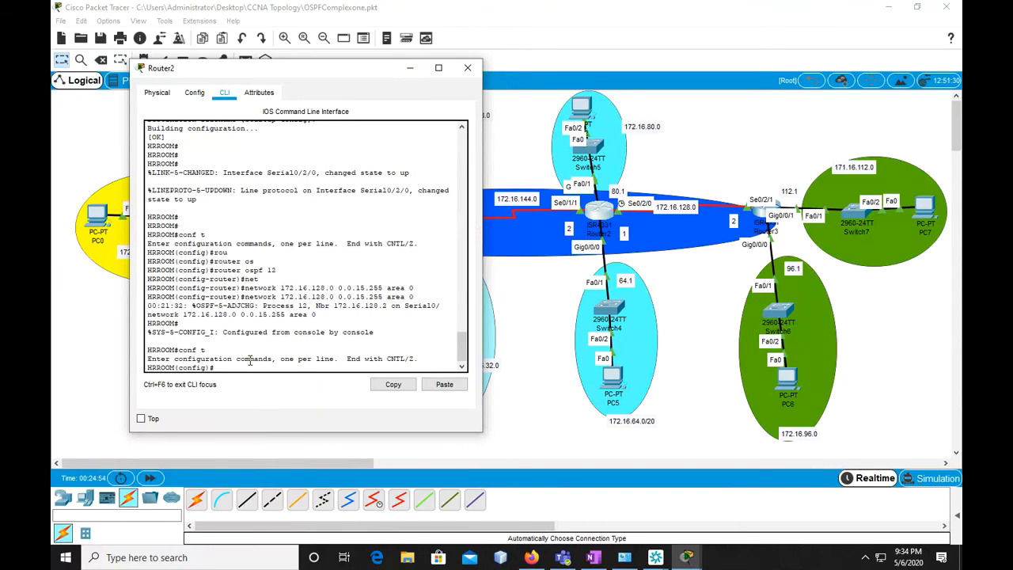
pyautogui.write('rou')
pyautogui.press('Tab')
pyautogui.write('os')
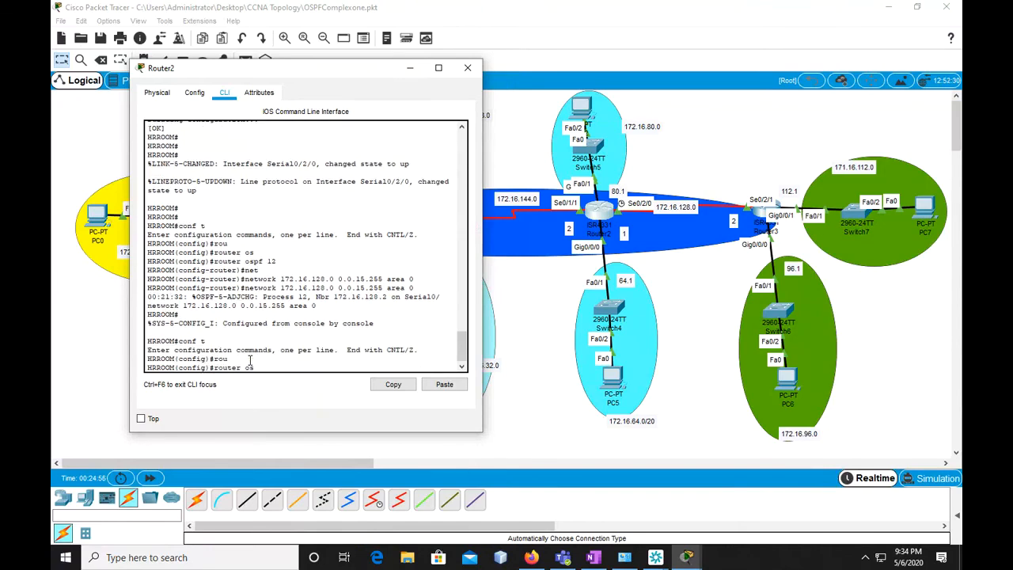
pyautogui.press('Tab')
pyautogui.write('12')
pyautogui.press('Return')
# Reuse the earlier network command on Router2, changing it to "network 172.16.64.0 0.0.15.255 area 0"
pyautogui.write('net')
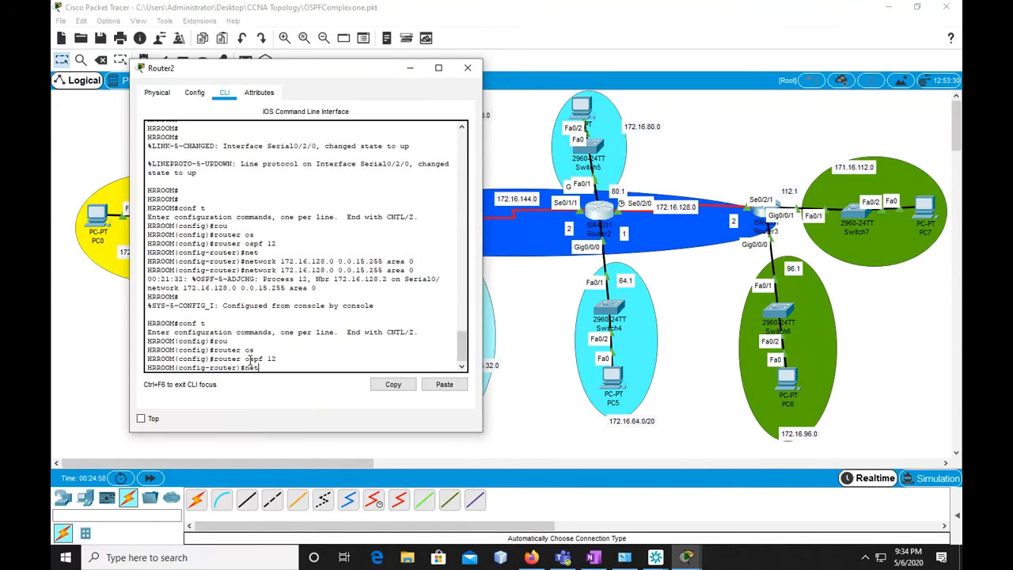
pyautogui.press('BackSpace')
pyautogui.press('BackSpace')
pyautogui.press('BackSpace')
pyautogui.write('exit')
pyautogui.press('Up')
pyautogui.press('Up')
pyautogui.press('BackSpace')
pyautogui.press('BackSpace')
pyautogui.press('BackSpace')
pyautogui.write('64.')
pyautogui.press('BackSpace')
pyautogui.press('Return')
# Reuse the network command on Router2 as "network 172.16.80.0 0.0.15.255 area 0"
pyautogui.press('Up')
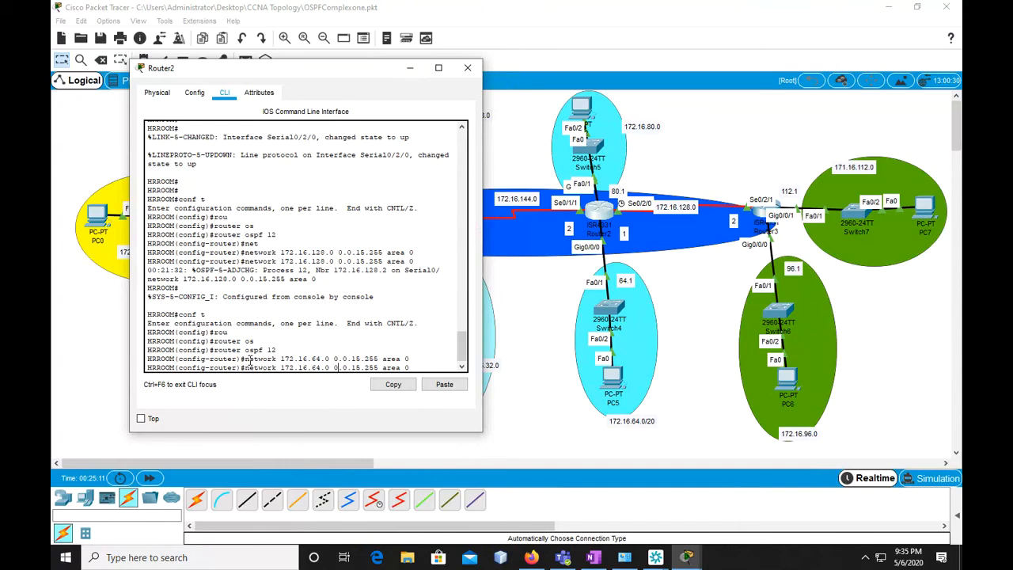
pyautogui.press('BackSpace')
pyautogui.press('BackSpace')
pyautogui.write('80')
pyautogui.press('Return')
# Reuse the network command for Router2's serial link toward Router1 as "network 172.16.144.0 0.0.15.255 area 0"
pyautogui.press('Up')
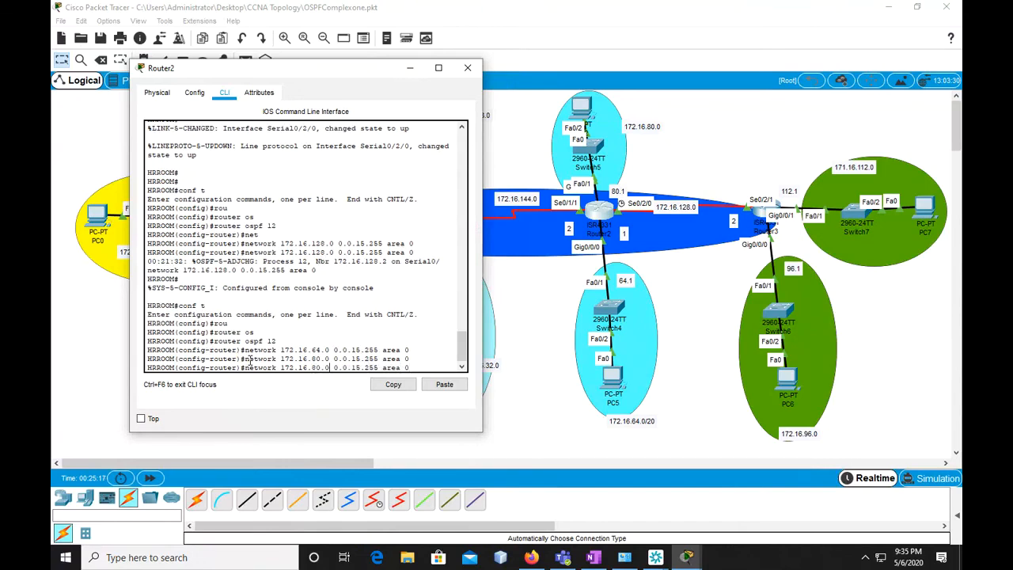
pyautogui.press('BackSpace')
pyautogui.press('BackSpace')
pyautogui.write('144')
pyautogui.press('Return')
# Exit Router2's OSPF and global configuration modes to return to the privileged prompt
pyautogui.write('exit')
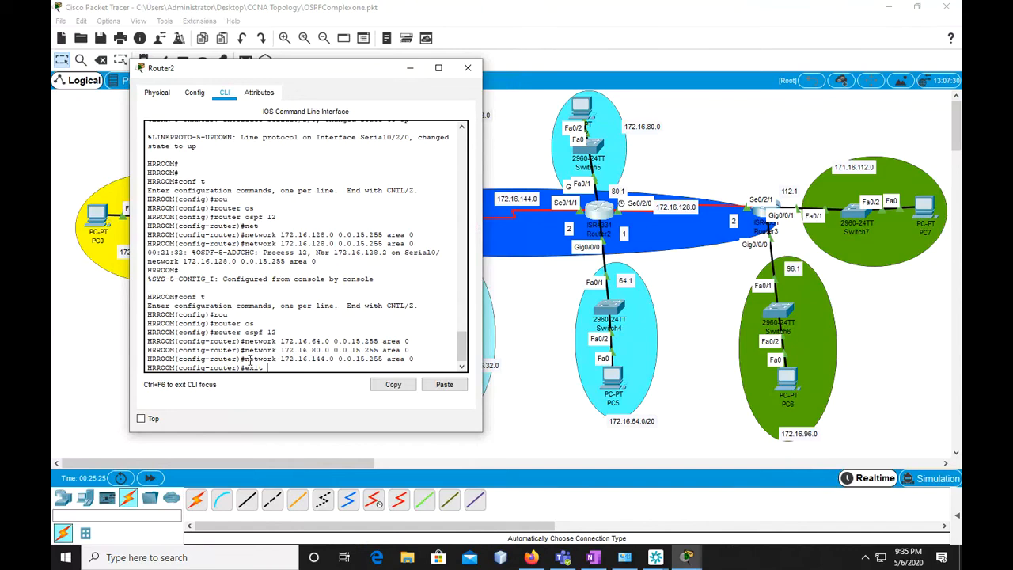
pyautogui.press('Return')
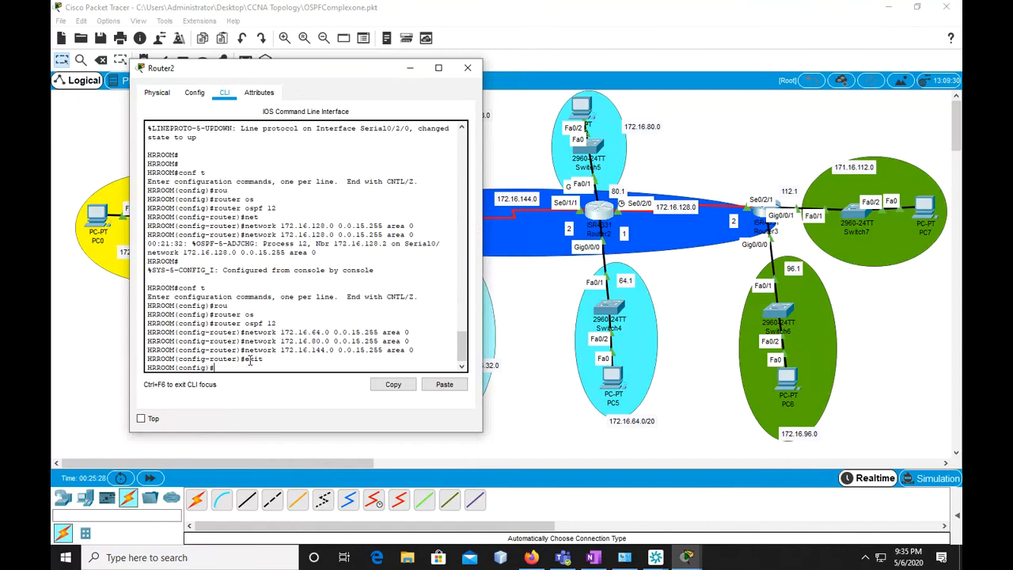
pyautogui.press('Return')
pyautogui.press('Return')
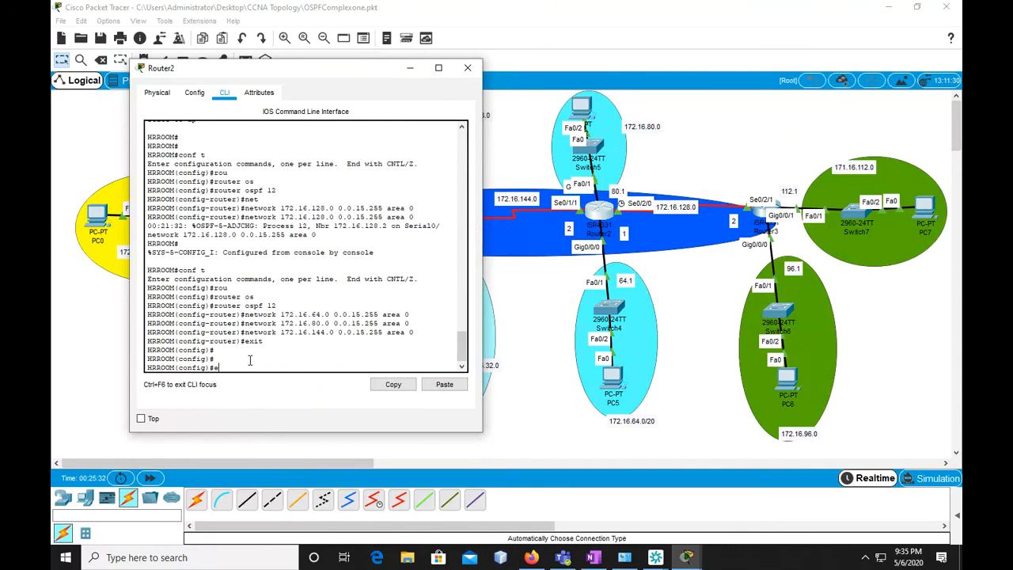
pyautogui.write('copy')
pyautogui.press('Return')
pyautogui.write('exi')
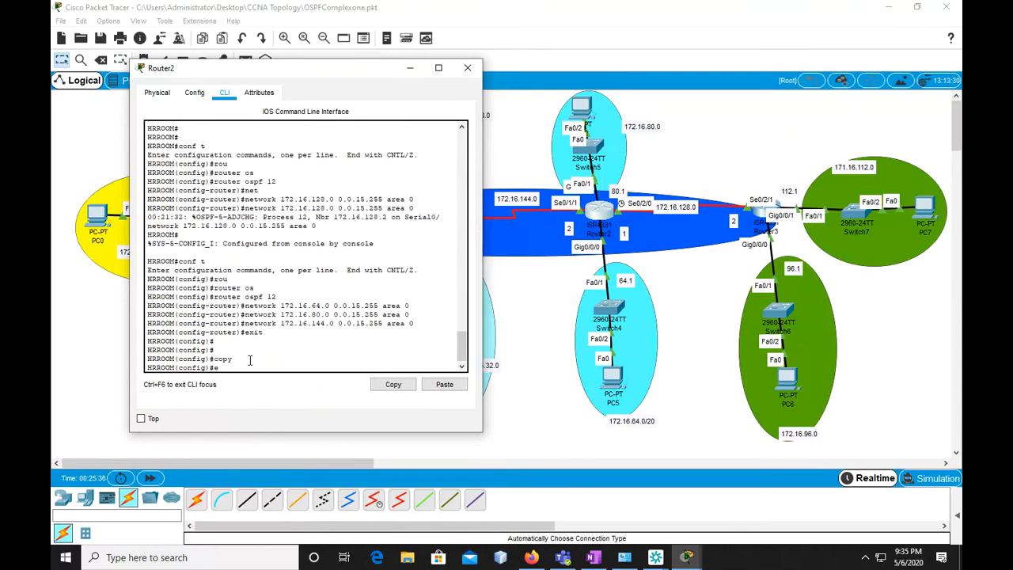
pyautogui.write('t')
pyautogui.press('Return')
# Save Router2's configuration with "copy running-config startup-config", accepting the default destination filename
pyautogui.press('Return')
pyautogui.write('copy run')
pyautogui.press('Tab')
pyautogui.write('st')
pyautogui.press('Tab')
pyautogui.press('Return')
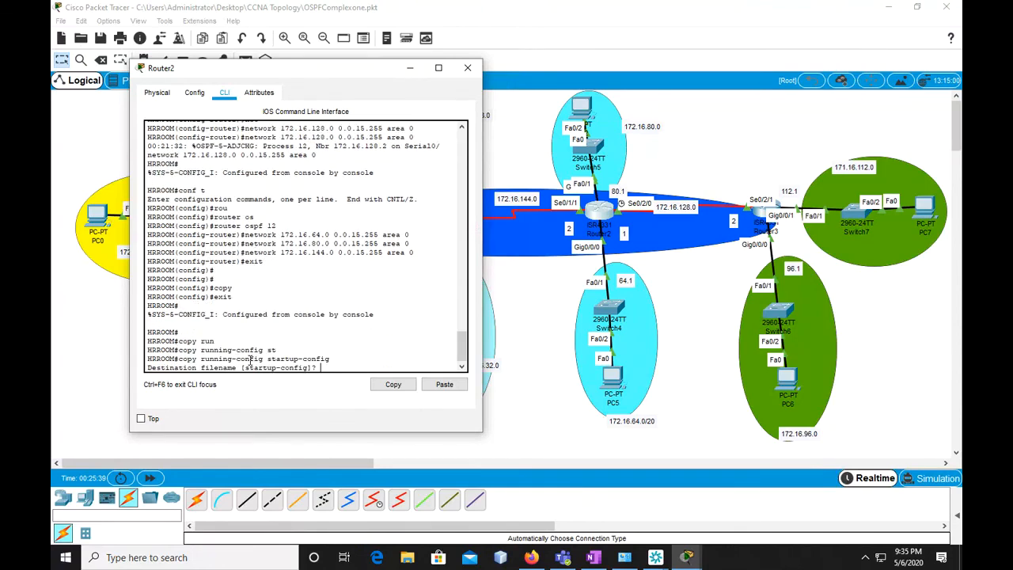
pyautogui.press('Return')
pyautogui.press('Return')
pyautogui.press('Return')
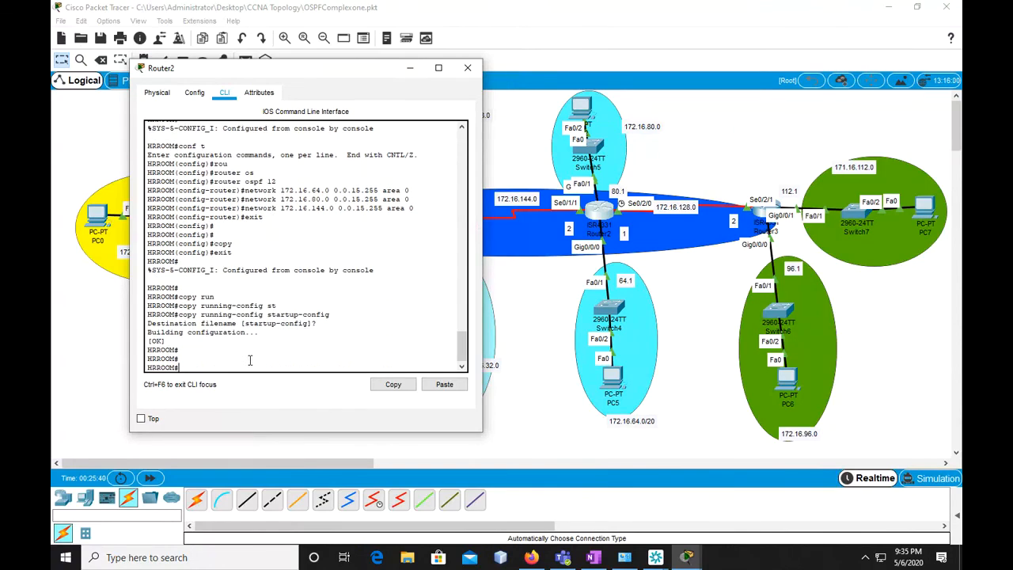
# Switch to Router1's command line and enter global configuration mode with "conf t"
pyautogui.click(416, 65)
pyautogui.click(425, 231)
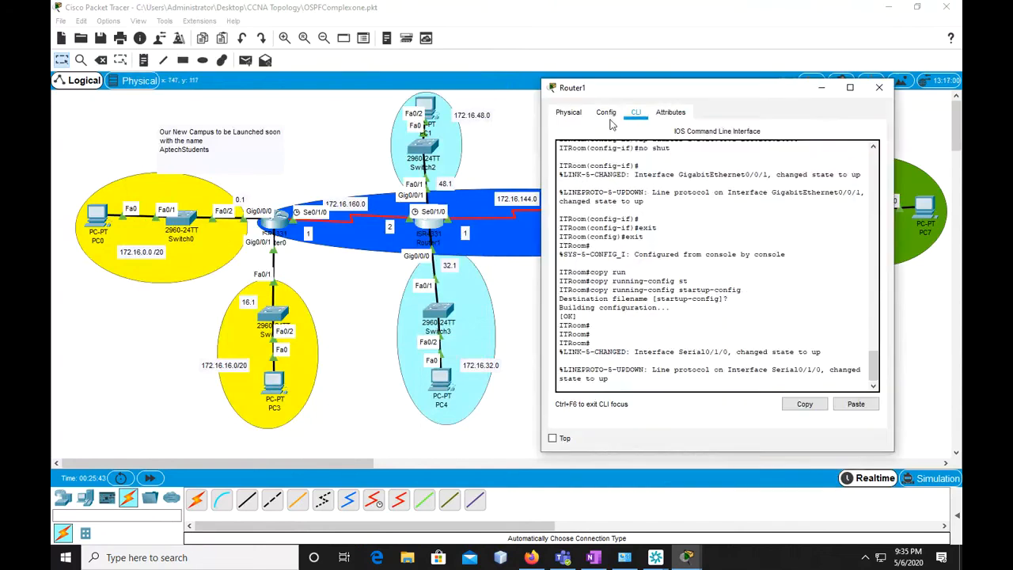
pyautogui.press('Return')
pyautogui.press('Return')
pyautogui.press('Return')
pyautogui.write('conf t')
pyautogui.press('Return')
# Start OSPF process 12 on Router1 with "router ospf 12"
pyautogui.write('router os')
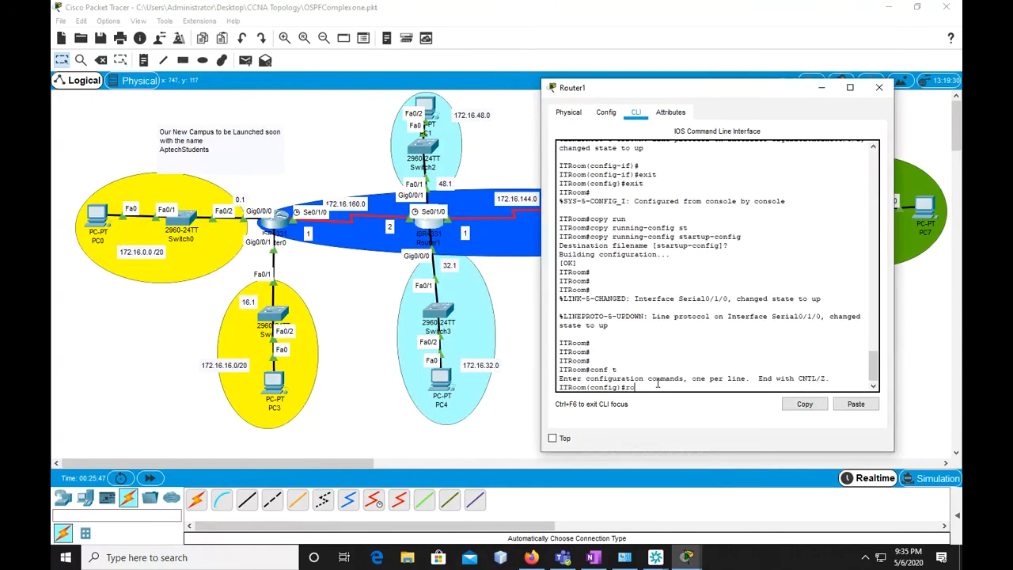
pyautogui.press('Tab')
pyautogui.write('os')
pyautogui.press('Tab')
pyautogui.write('12')
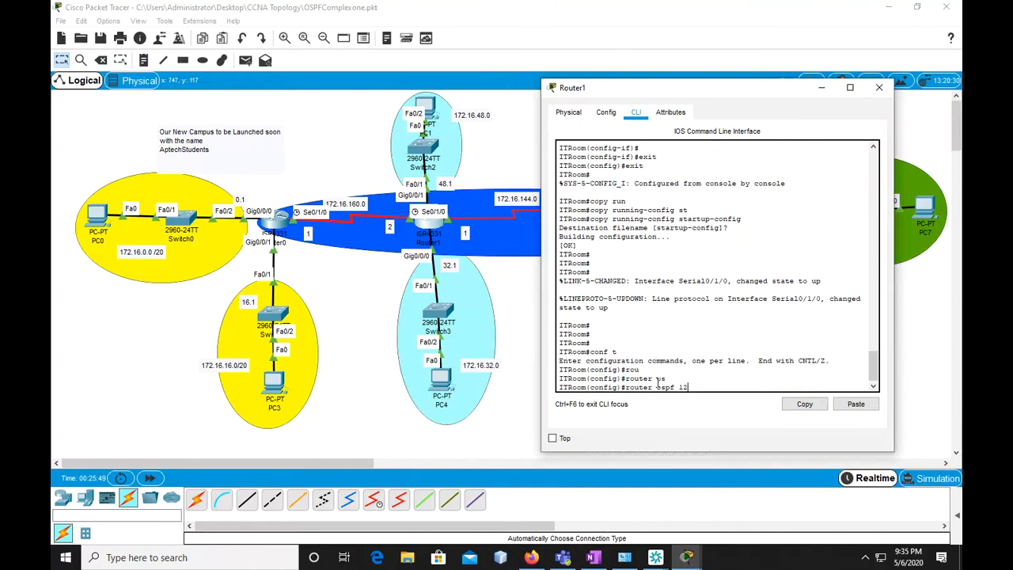
pyautogui.press('Return')
pyautogui.write('net')
pyautogui.press('Tab')
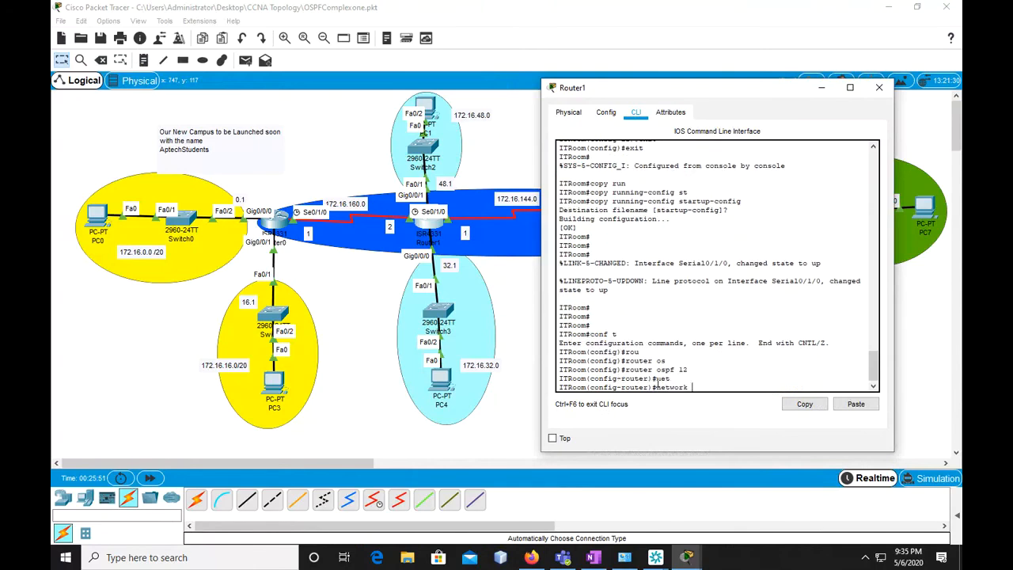
pyautogui.write('172.16.144')
pyautogui.press('BackSpace')
pyautogui.press('BackSpace')
pyautogui.press('BackSpace')
pyautogui.press('BackSpace')
pyautogui.press('BackSpace')
pyautogui.press('BackSpace')
pyautogui.press('BackSpace')
pyautogui.press('BackSpace')
pyautogui.press('BackSpace')
pyautogui.press('BackSpace')
pyautogui.press('BackSpace')
pyautogui.press('BackSpace')
pyautogui.press('BackSpace')
pyautogui.press('BackSpace')
pyautogui.press('BackSpace')
pyautogui.press('BackSpace')
pyautogui.press('BackSpace')
pyautogui.press('BackSpace')
pyautogui.press('BackSpace')
# Add the first OSPF network statement on Router1 as "network 192.16.48.0 0.0.15.255 area 0"
pyautogui.write('net')
pyautogui.press('Tab')
pyautogui.write('192.16')
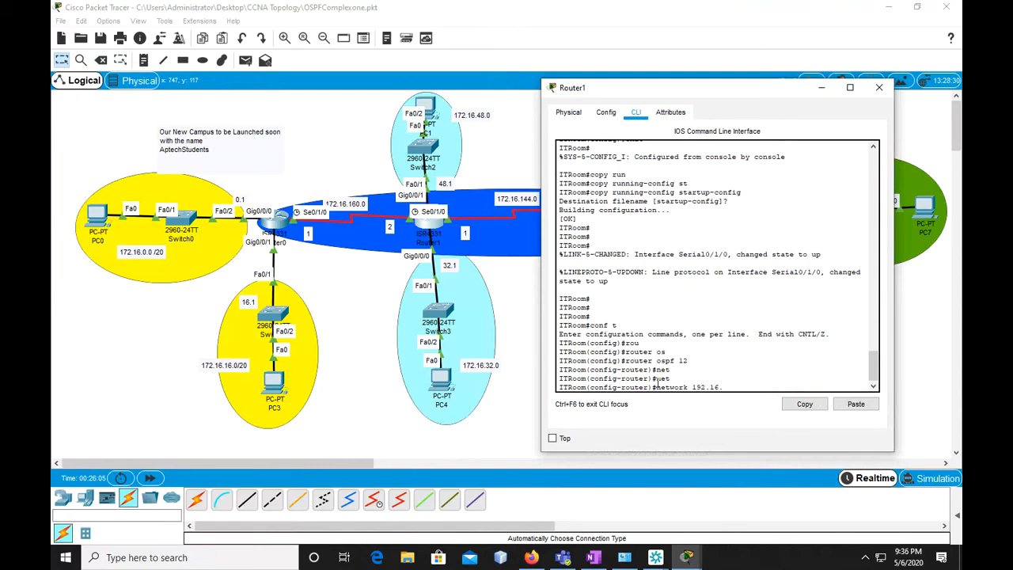
pyautogui.write('.48.0 0.0.15.255 area 0')
pyautogui.press('Return')
# Reuse the previous network command on Router1, changing it to "network 192.16.32.0 0.0.15.255 area 0"
pyautogui.press('Up')
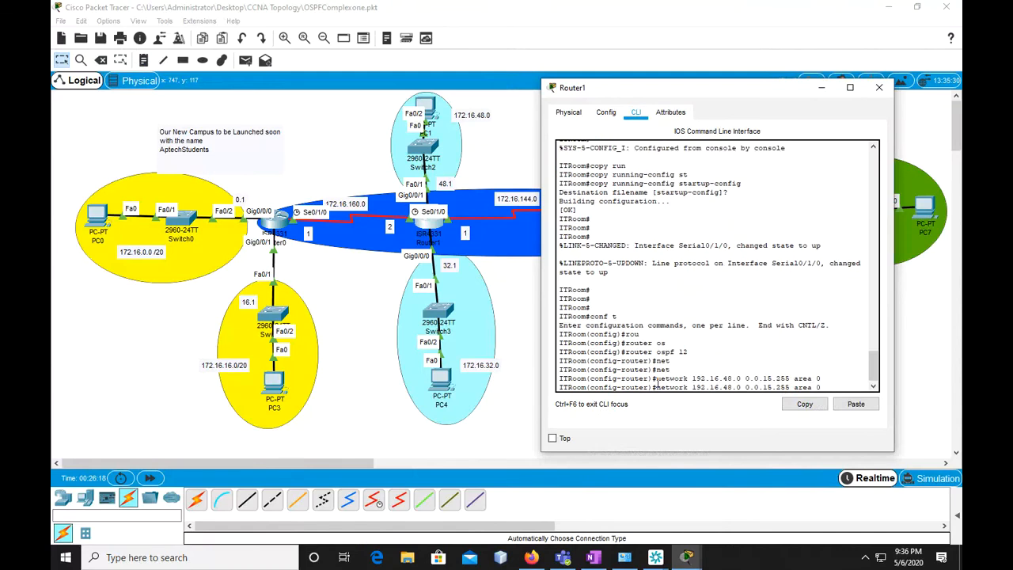
pyautogui.press('Left')
pyautogui.press('Left')
pyautogui.press('Left')
pyautogui.press('Left')
pyautogui.press('Left')
pyautogui.press('Left')
pyautogui.press('BackSpace')
pyautogui.press('BackSpace')
pyautogui.write('32')
pyautogui.press('Return')
# Reuse the network command on Router1 as "network 192.16.160.0 0.0.15.255 area 0"
pyautogui.press('Up')
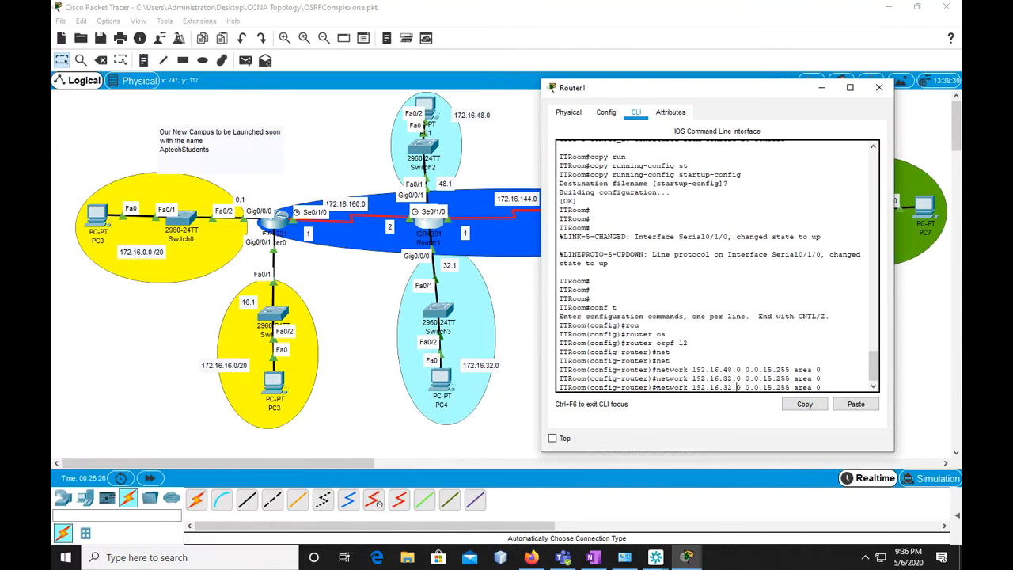
pyautogui.press('BackSpace')
pyautogui.press('BackSpace')
pyautogui.write('160')
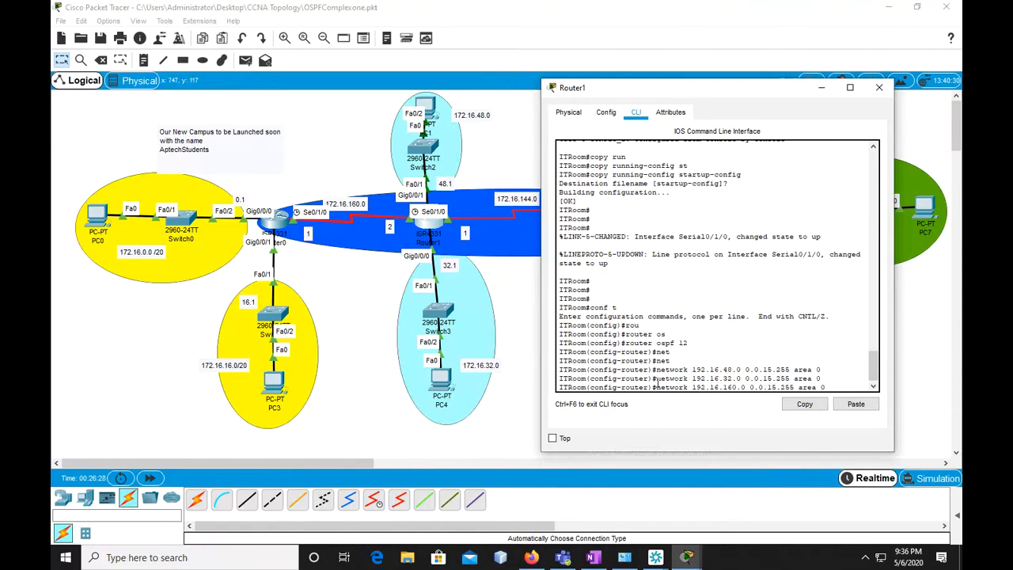
pyautogui.press('Return')
# Reuse the network command once more on Router1 as "network 192.16.144.0 0.0.15.255 area 0"
pyautogui.press('Up')
pyautogui.press('Left')
pyautogui.press('Left')
pyautogui.press('Left')
pyautogui.press('Left')
pyautogui.press('Left')
pyautogui.press('Left')
pyautogui.press('Left')
pyautogui.press('BackSpace')
pyautogui.press('BackSpace')
pyautogui.press('BackSpace')
pyautogui.write('144')
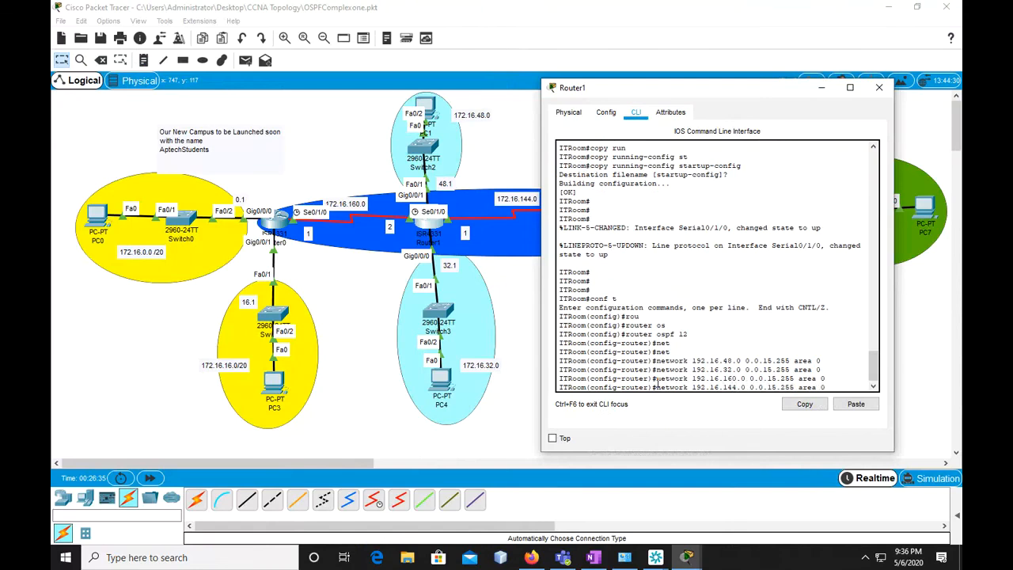
pyautogui.press('Return')
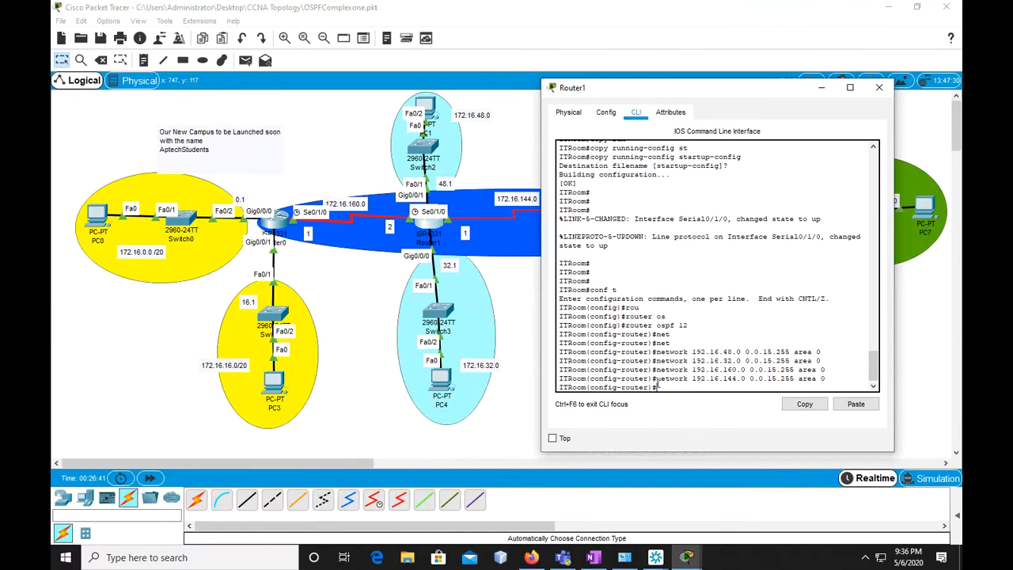
pyautogui.press('Return')
pyautogui.press('Return')
pyautogui.press('Return')
pyautogui.press('Return')
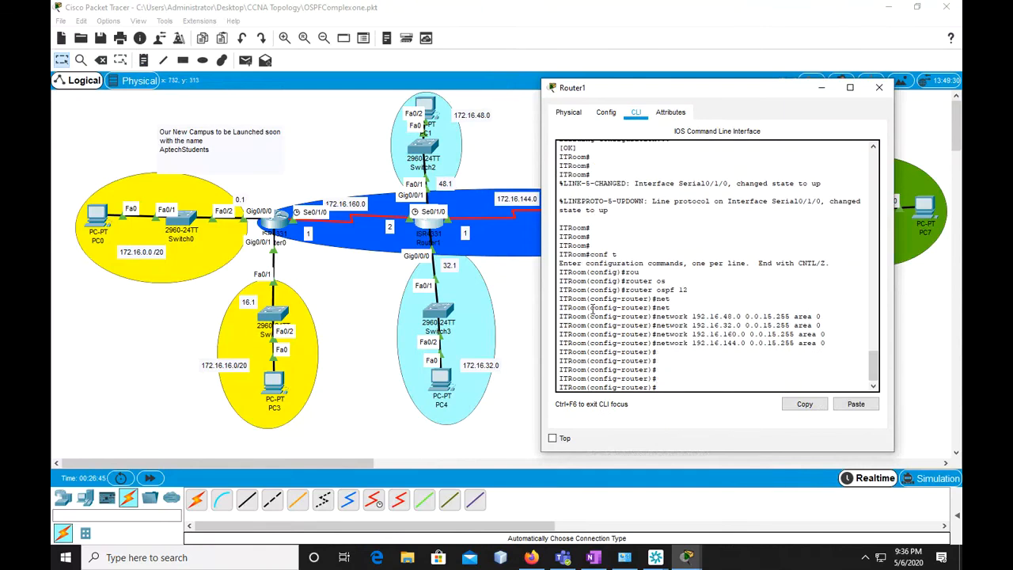
# Return to Router1's console and exit OSPF router configuration and global configuration back to privileged mode
pyautogui.click(281, 228)
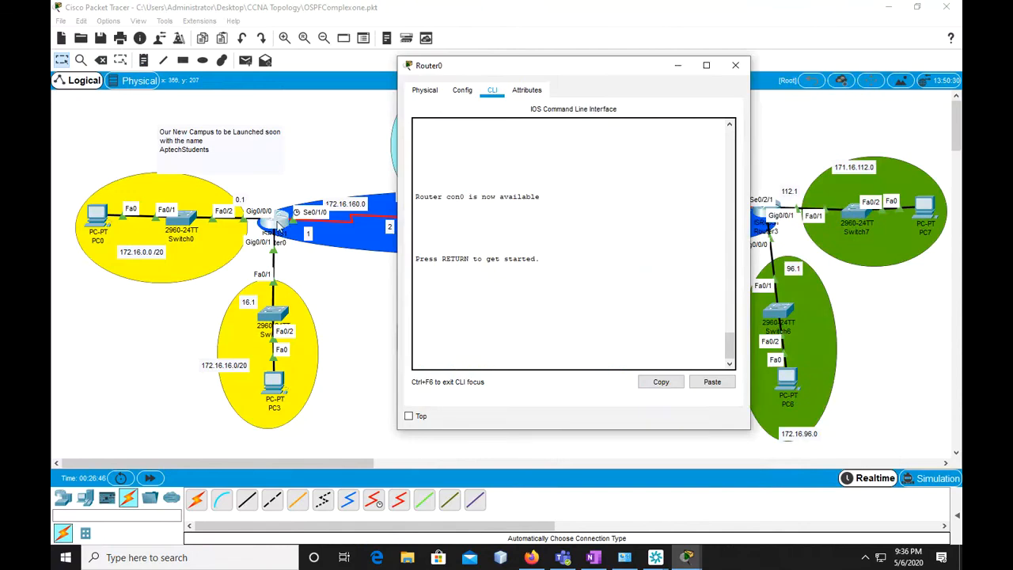
pyautogui.click(452, 227)
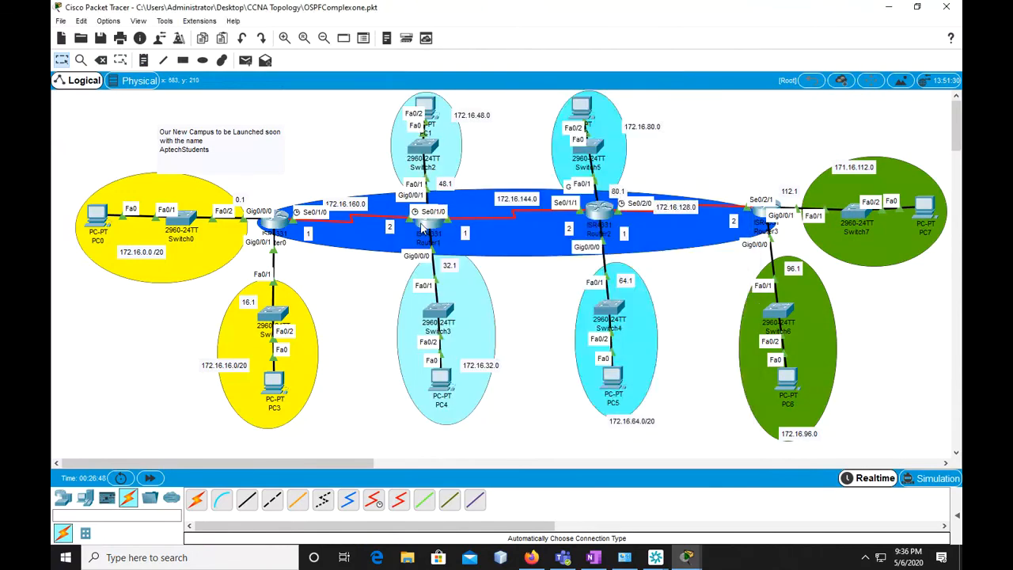
pyautogui.write('exit')
pyautogui.press('Return')
pyautogui.press('Return')
pyautogui.press('Return')
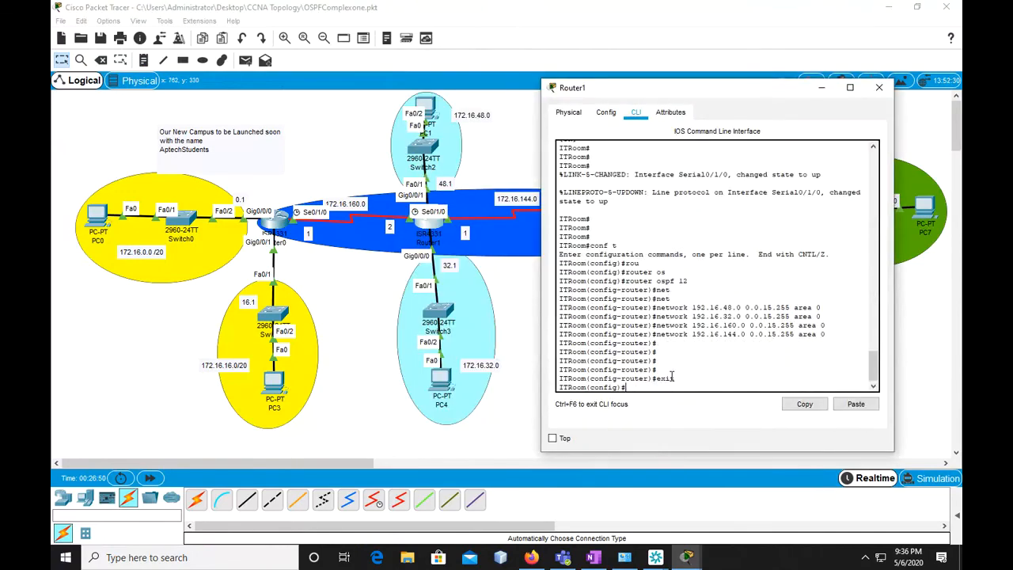
pyautogui.write('exit')
pyautogui.press('Return')
pyautogui.press('Return')
pyautogui.press('Return')
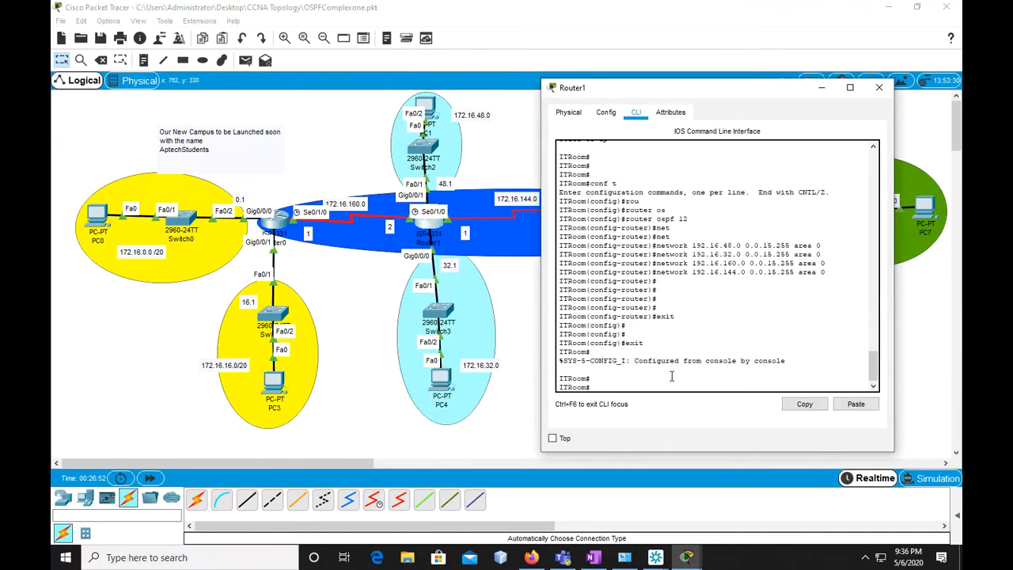
# Save Router1's running configuration with "copy running-config startup-config", accepting the default destination filename
pyautogui.write('copy ru')
pyautogui.press('Tab')
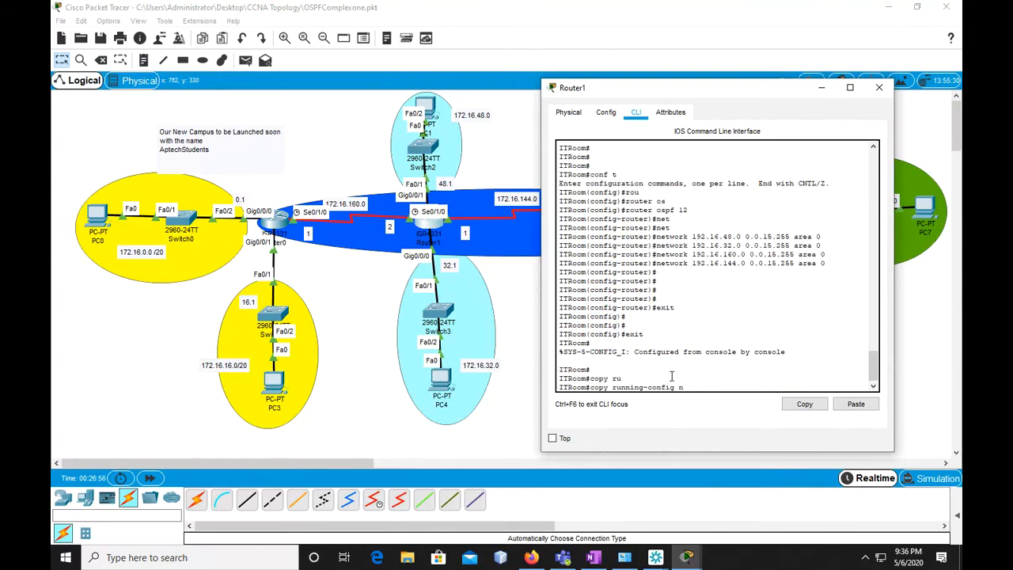
pyautogui.write('st')
pyautogui.press('Tab')
pyautogui.press('Return')
pyautogui.press('Return')
pyautogui.press('Return')
pyautogui.press('Return')
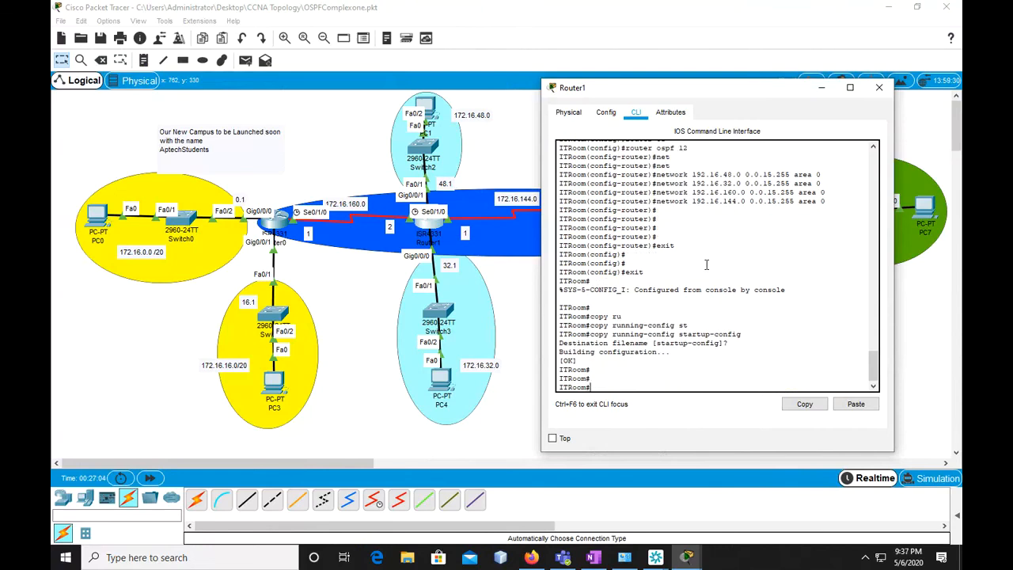
# Review the OSPF network statements in Router1's console history against the topology's network labels
pyautogui.scroll(5, 720, 271)
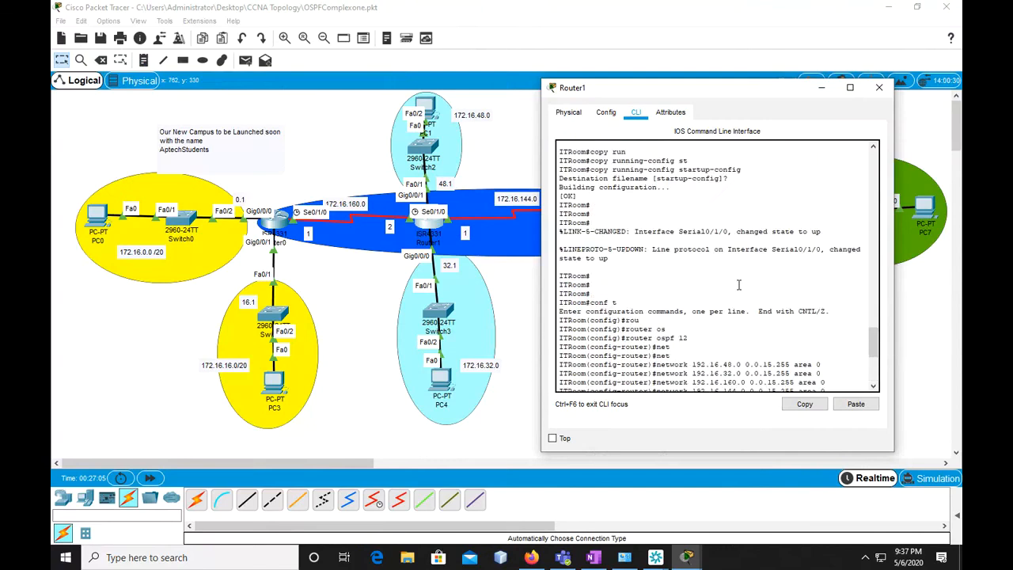
pyautogui.scroll(-5, 732, 277)
pyautogui.scroll(3, 741, 319)
pyautogui.scroll(-2, 741, 319)
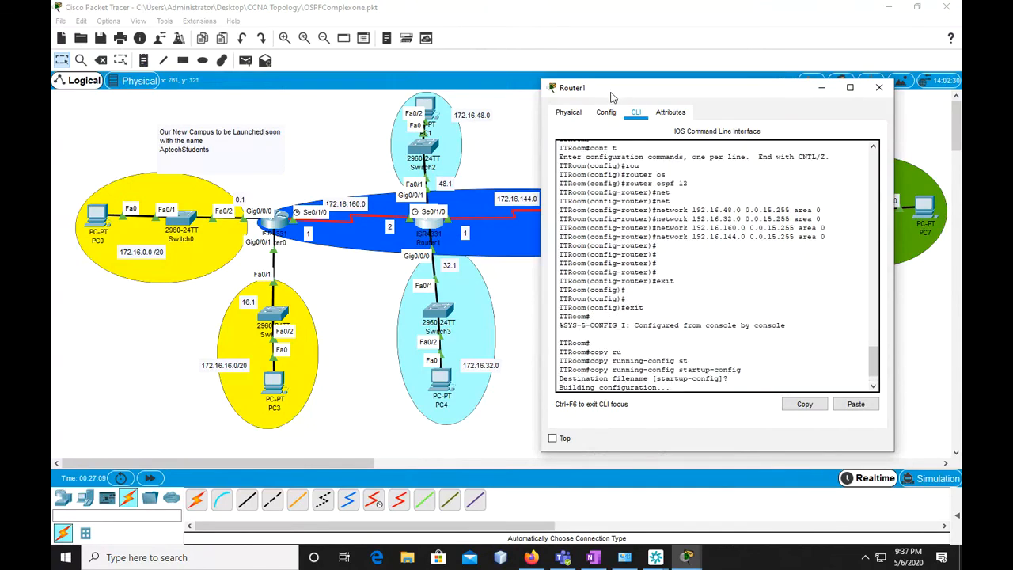
pyautogui.moveTo(611, 95); pyautogui.dragTo(564, 77)
pyautogui.press('Return')
pyautogui.press('Return')
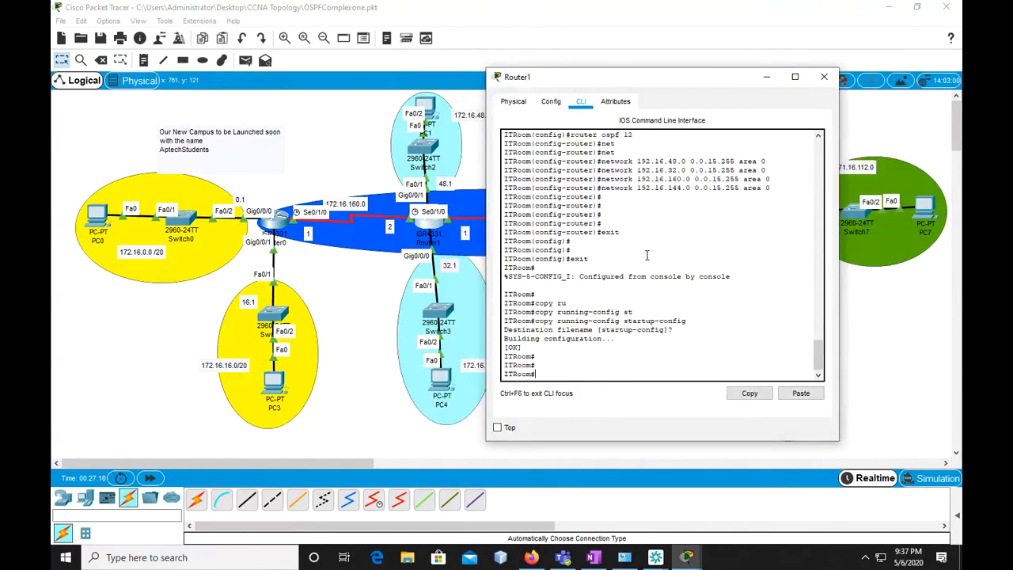
pyautogui.moveTo(648, 83); pyautogui.dragTo(331, 66)
pyautogui.click(508, 61)
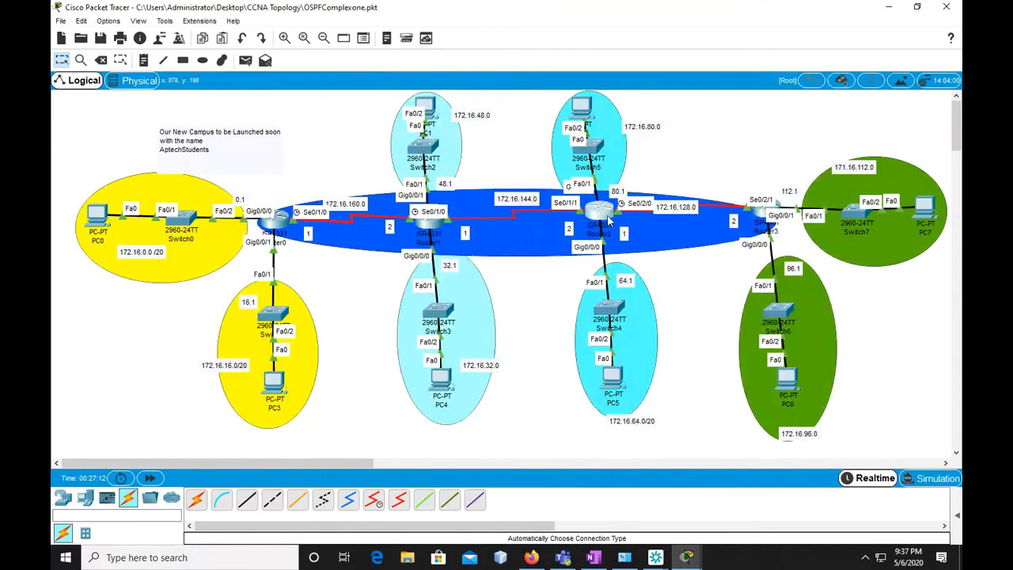
# Reopen Router1's console, enter global configuration mode and enter OSPF configuration with "router ospf 12"
pyautogui.click(602, 210)
pyautogui.click(410, 67)
pyautogui.click(439, 222)
pyautogui.write('conf t')
pyautogui.press('Return')
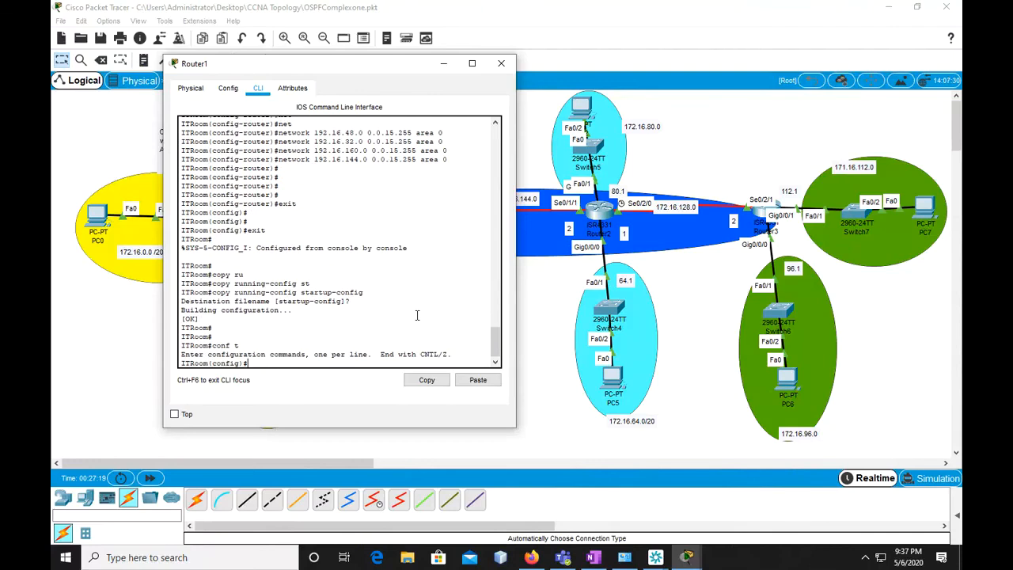
pyautogui.write('rou')
pyautogui.press('Tab')
pyautogui.write('os')
pyautogui.press('Tab')
pyautogui.write('12')
pyautogui.press('Return')
# Remove the incorrect OSPF statement on Router1 with "no network 192.16.144.0 0.0.15.255 area 0"
pyautogui.write('exit')
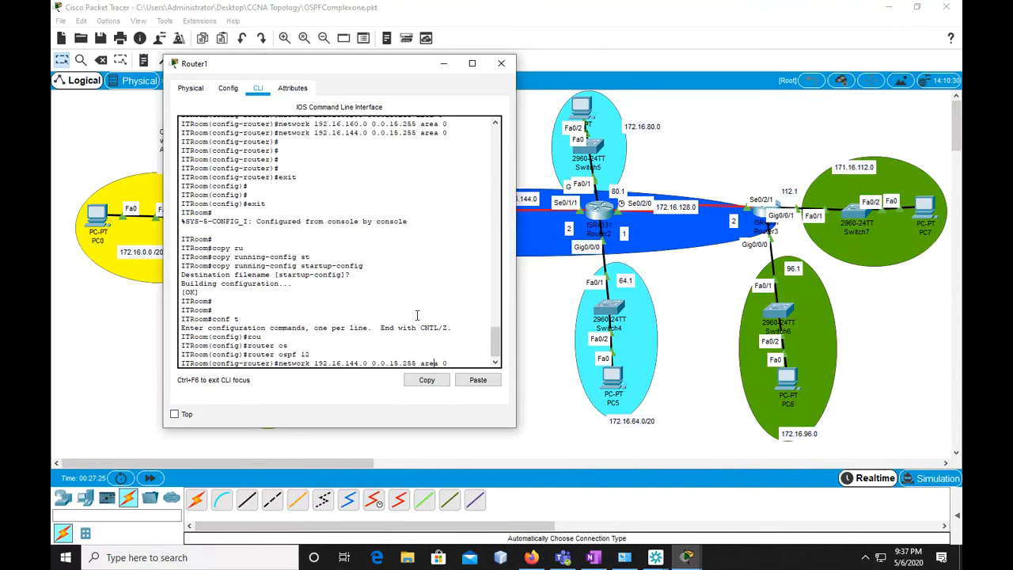
pyautogui.press('Left')
pyautogui.press('Left')
pyautogui.press('Left')
pyautogui.press('Left')
pyautogui.press('Left')
pyautogui.press('Left')
pyautogui.press('Left')
pyautogui.press('Left')
pyautogui.press('Left')
pyautogui.press('Left')
pyautogui.press('Left')
pyautogui.press('Left')
pyautogui.press('Left')
pyautogui.press('Left')
pyautogui.press('Left')
pyautogui.press('Left')
pyautogui.press('Left')
pyautogui.press('Left')
pyautogui.press('Left')
pyautogui.press('Left')
pyautogui.write('no')
pyautogui.press('Return')
pyautogui.write('no net')
pyautogui.press('Tab')
pyautogui.press('Return')
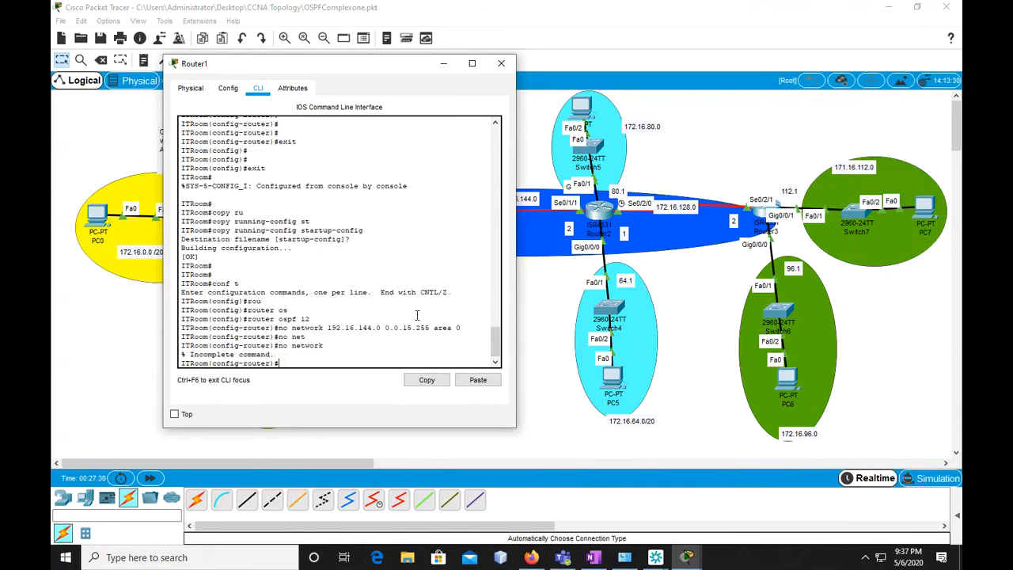
# Recall the 192.16.160.0 statement on Router1 and remove it with "no network 192.16.160.0 0.0.15.255 area 0"
pyautogui.press('Up')
# Recall the 192.16.32.0 statement on Router1 and remove it with "no network 192.16.32.0 0.0.15.255 area 0"
pyautogui.press('Up')
pyautogui.press('Up')
pyautogui.press('Up')
pyautogui.press('Up')
pyautogui.press('Up')
pyautogui.press('Left')
pyautogui.press('Left')
pyautogui.press('Left')
pyautogui.press('Left')
pyautogui.press('Left')
pyautogui.press('Left')
pyautogui.press('Left')
pyautogui.press('Left')
pyautogui.press('Left')
pyautogui.press('Left')
pyautogui.press('Left')
pyautogui.press('Left')
pyautogui.press('Left')
pyautogui.press('Left')
pyautogui.press('Left')
pyautogui.press('Left')
pyautogui.press('Left')
pyautogui.write('no')
pyautogui.press('Return')
pyautogui.press('Up')
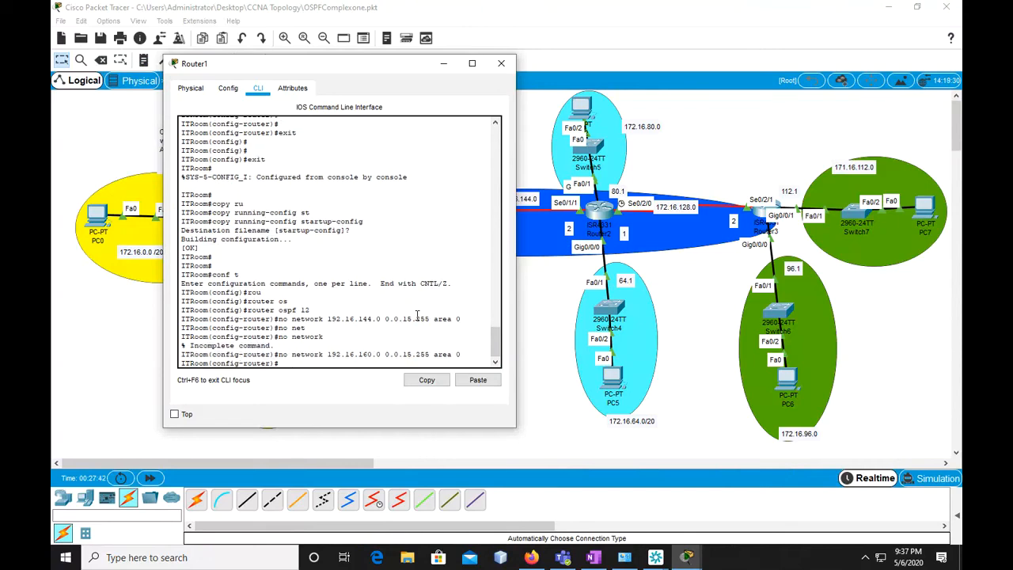
pyautogui.press('Up')
pyautogui.press('Up')
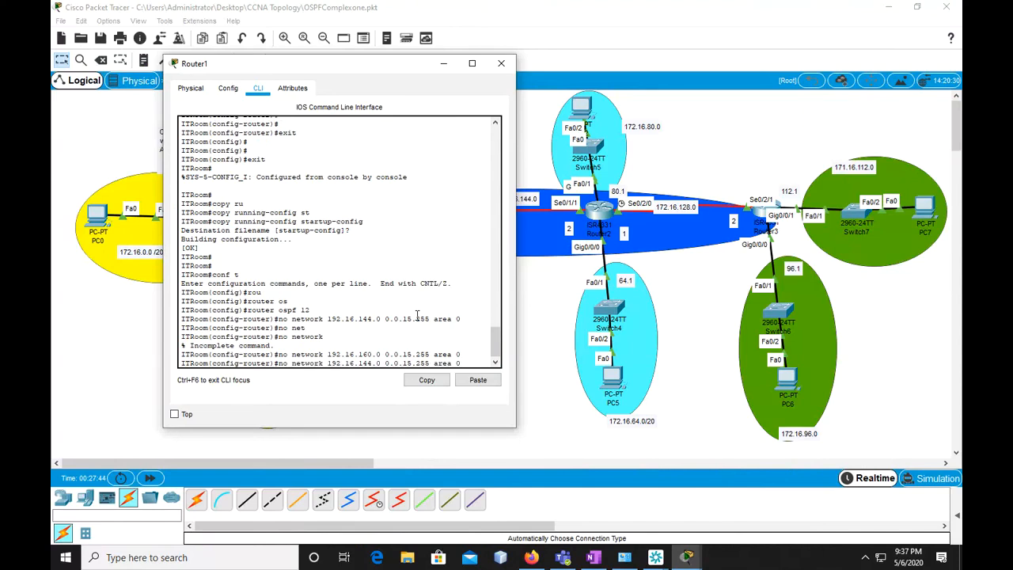
# Recall the 192.16.48.0 statement on Router1 and remove it with "no network 192.16.48.0 0.0.15.255 area 0"
pyautogui.press('Up')
pyautogui.press('Up')
pyautogui.press('Up')
pyautogui.press('Up')
pyautogui.press('Home')
pyautogui.write('no')
pyautogui.press('Return')
pyautogui.press('Up')
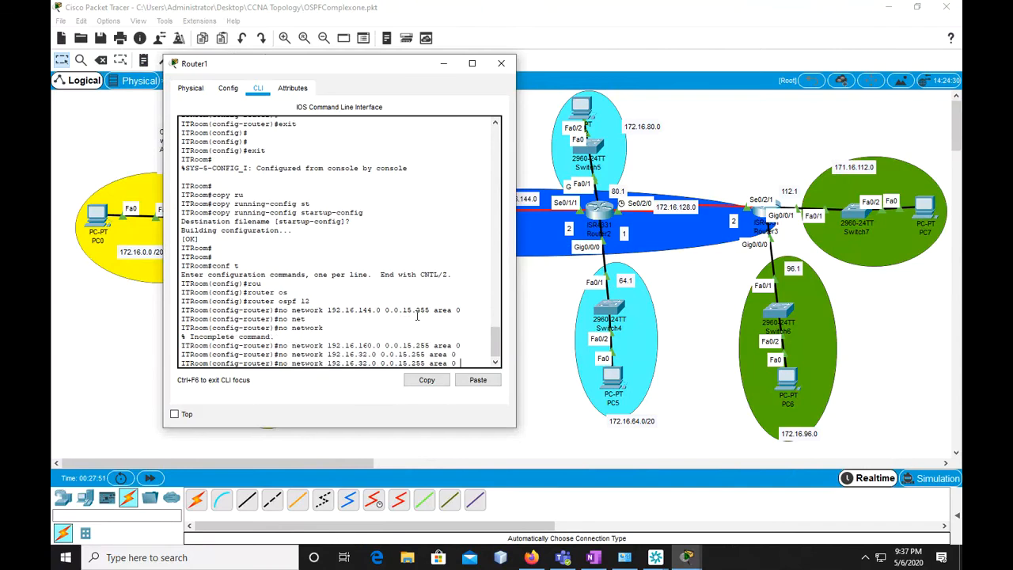
pyautogui.press('Up')
pyautogui.press('Up')
pyautogui.press('Up')
pyautogui.press('Up')
pyautogui.press('Up')
pyautogui.press('Up')
pyautogui.press('Up')
pyautogui.press('Up')
pyautogui.press('Left')
pyautogui.press('Left')
pyautogui.press('Left')
pyautogui.press('Left')
pyautogui.press('Left')
pyautogui.press('Left')
pyautogui.press('Left')
pyautogui.press('Left')
pyautogui.press('Left')
pyautogui.press('Left')
pyautogui.press('Left')
pyautogui.press('Left')
pyautogui.press('Left')
pyautogui.press('Left')
pyautogui.press('Left')
pyautogui.press('Left')
pyautogui.press('Left')
pyautogui.press('Left')
pyautogui.press('Left')
pyautogui.press('Left')
pyautogui.write('no')
pyautogui.press('Return')
pyautogui.press('Up')
pyautogui.press('Up')
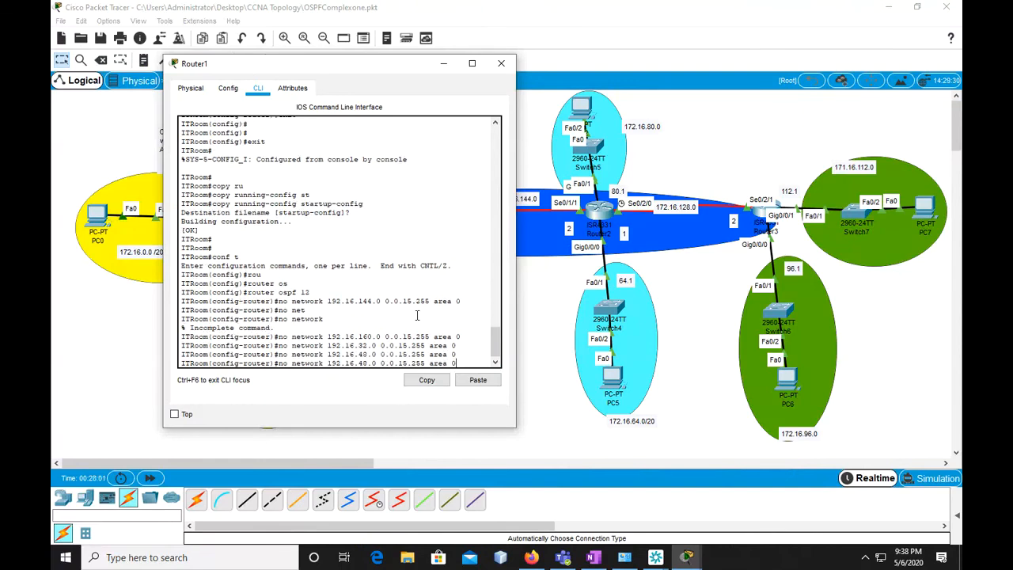
pyautogui.press('Up')
pyautogui.press('Up')
pyautogui.press('Up')
pyautogui.press('Up')
pyautogui.press('Up')
pyautogui.press('Down')
pyautogui.press('Down')
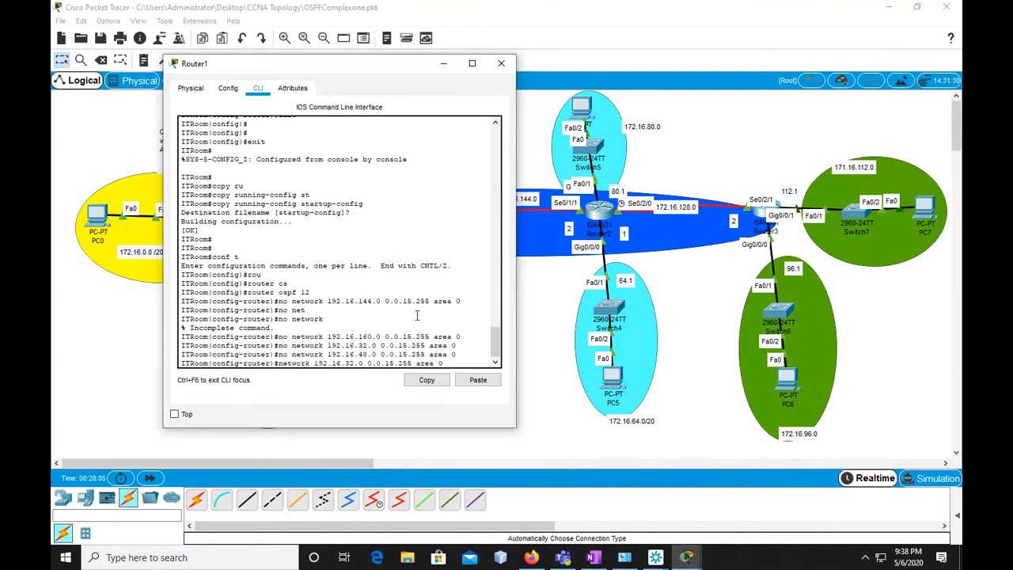
pyautogui.press('BackSpace')
pyautogui.press('BackSpace')
pyautogui.press('BackSpace')
pyautogui.press('BackSpace')
pyautogui.press('BackSpace')
pyautogui.press('BackSpace')
pyautogui.press('BackSpace')
pyautogui.press('BackSpace')
pyautogui.press('BackSpace')
pyautogui.press('BackSpace')
pyautogui.press('BackSpace')
pyautogui.press('BackSpace')
pyautogui.press('BackSpace')
pyautogui.press('BackSpace')
pyautogui.press('BackSpace')
pyautogui.press('BackSpace')
pyautogui.press('BackSpace')
pyautogui.press('BackSpace')
pyautogui.press('BackSpace')
pyautogui.press('BackSpace')
pyautogui.write('bet')
pyautogui.press('Tab')
pyautogui.press('BackSpace')
pyautogui.press('BackSpace')
pyautogui.press('BackSpace')
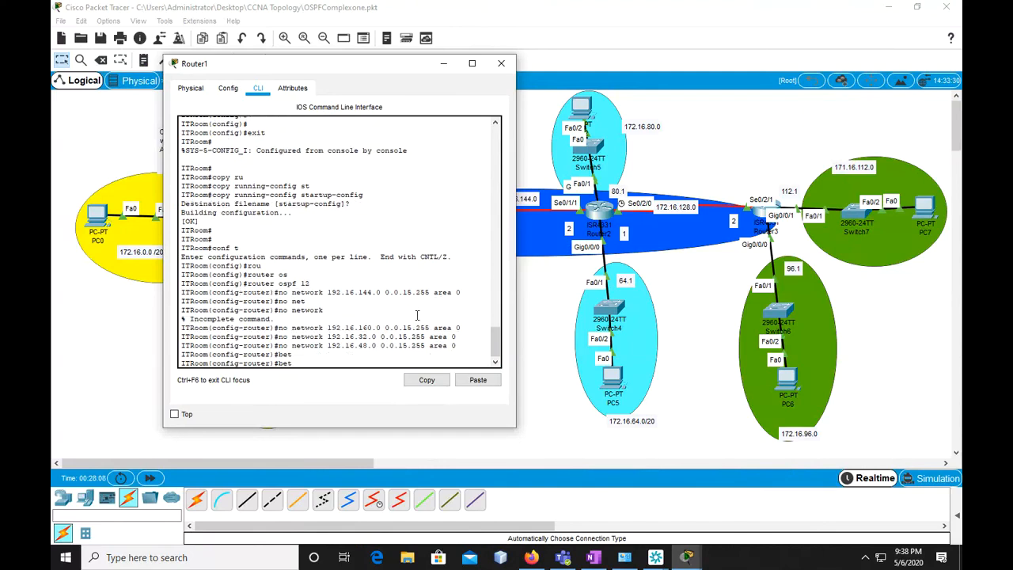
# Add the OSPF statement "network 172.16.32.0 0.0.15.255 area 0" on Router1, moving its window clear of the topology labels
pyautogui.write('net')
pyautogui.press('Tab')
pyautogui.write('172.16.')
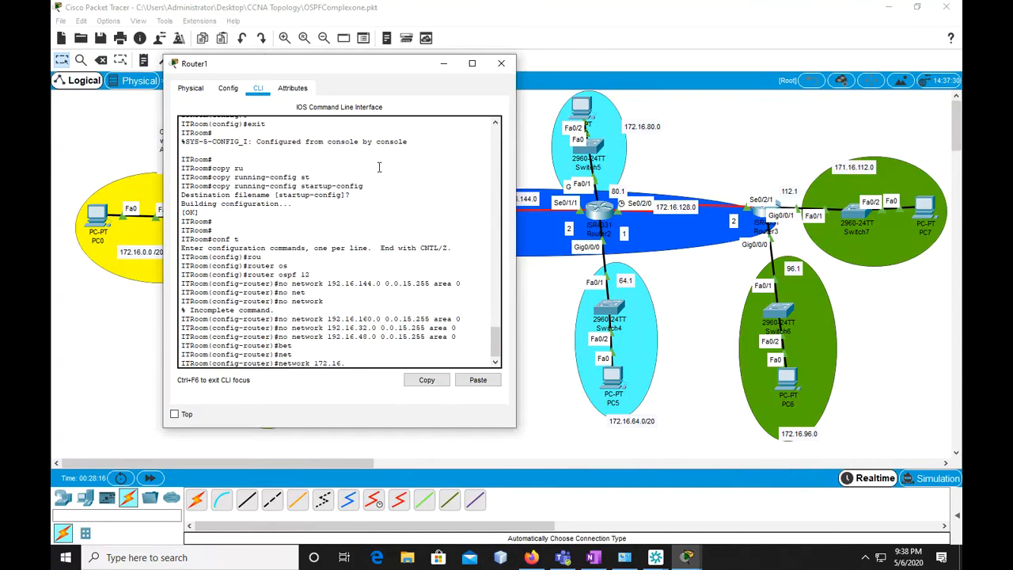
pyautogui.moveTo(376, 66); pyautogui.dragTo(701, 72)
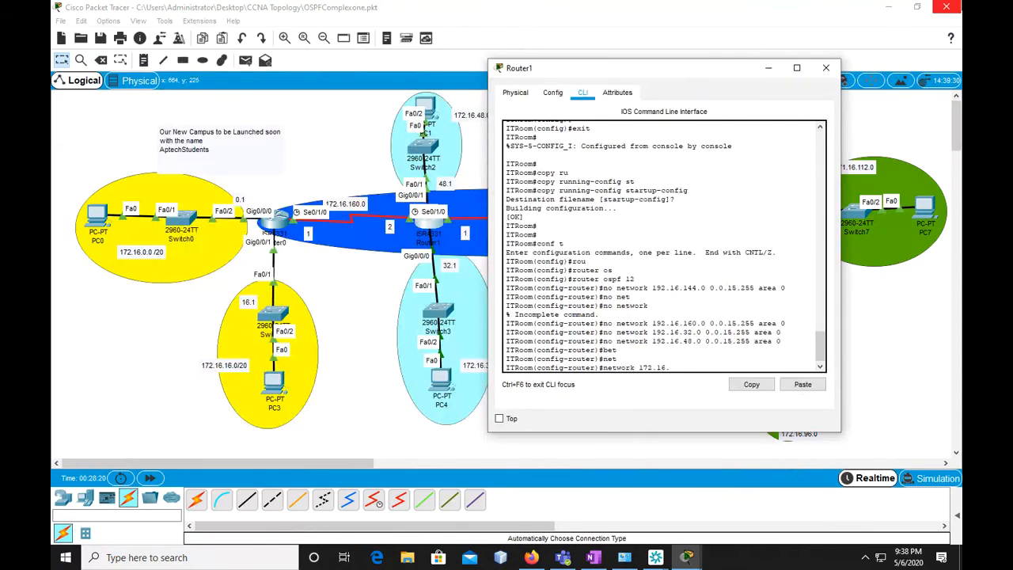
pyautogui.moveTo(669, 74); pyautogui.dragTo(715, 51)
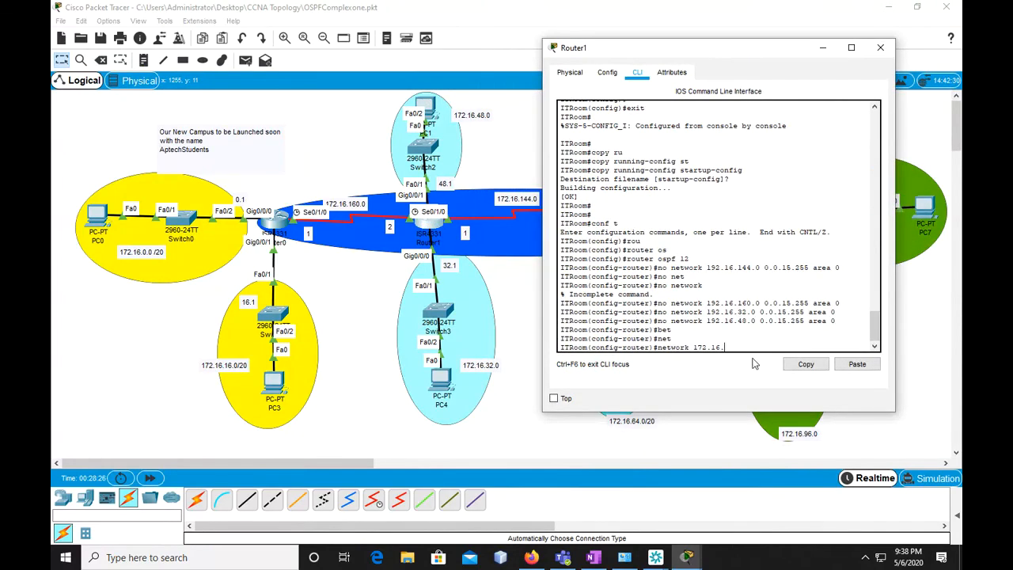
pyautogui.write('2.0 0.0.15.255 area 0')
pyautogui.press('Return')
# Reuse the previous network command on Router1, changing it to "network 172.16.48.0 0.0.15.255 area 0"
pyautogui.press('Up')
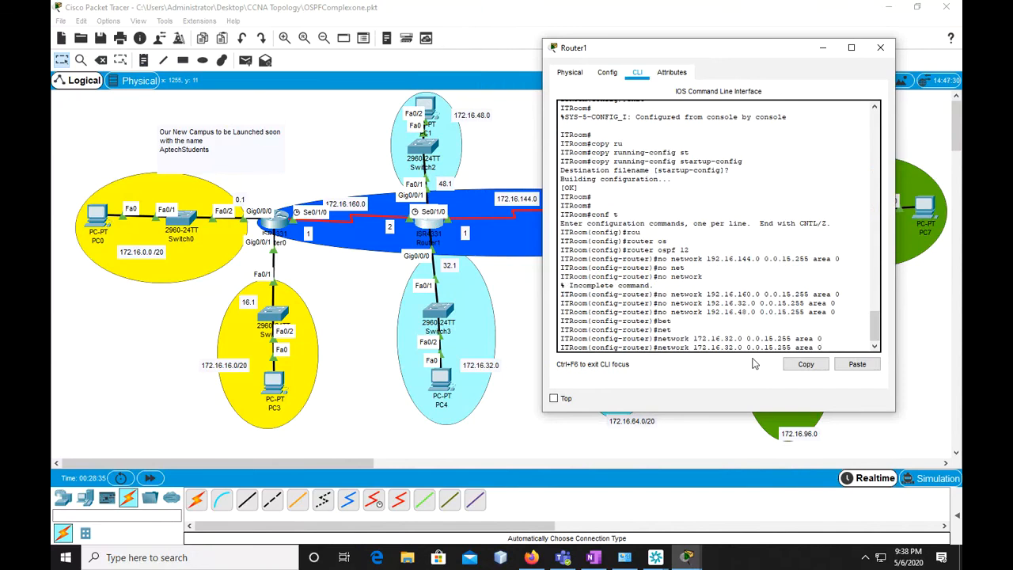
pyautogui.press('BackSpace')
pyautogui.press('BackSpace')
pyautogui.write('48')
pyautogui.press('Return')
# Reuse the network command on Router1 as "network 172.16.160.0 0.0.15.255 area 0"
pyautogui.press('Up')
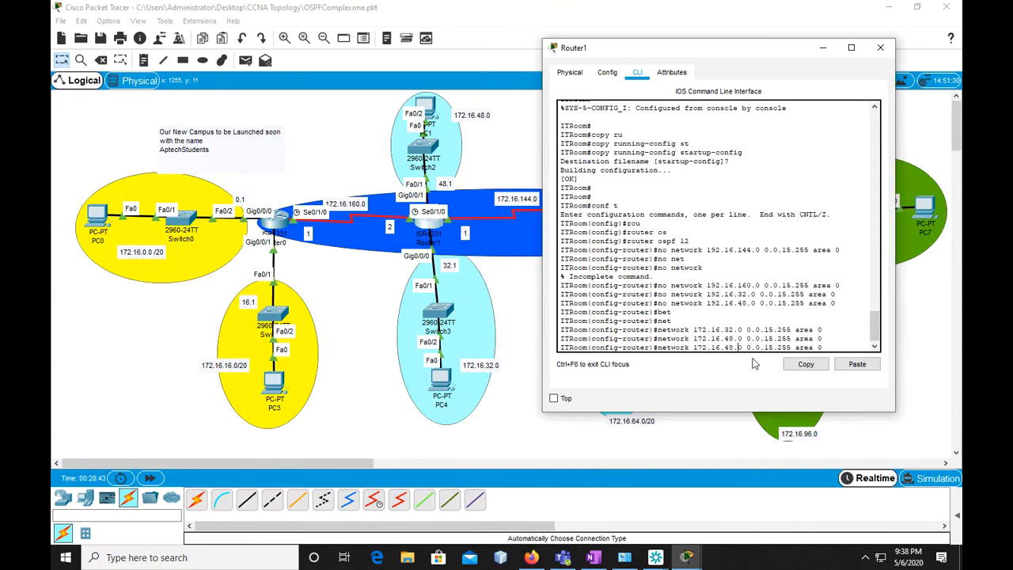
pyautogui.press('BackSpace')
pyautogui.press('BackSpace')
pyautogui.write('160')
pyautogui.press('Return')
# Reuse the 172.16.48.0 command on Router1 as "network 172.16.144.0 0.0.15.255 area 0"
pyautogui.press('Up')
pyautogui.press('Up')
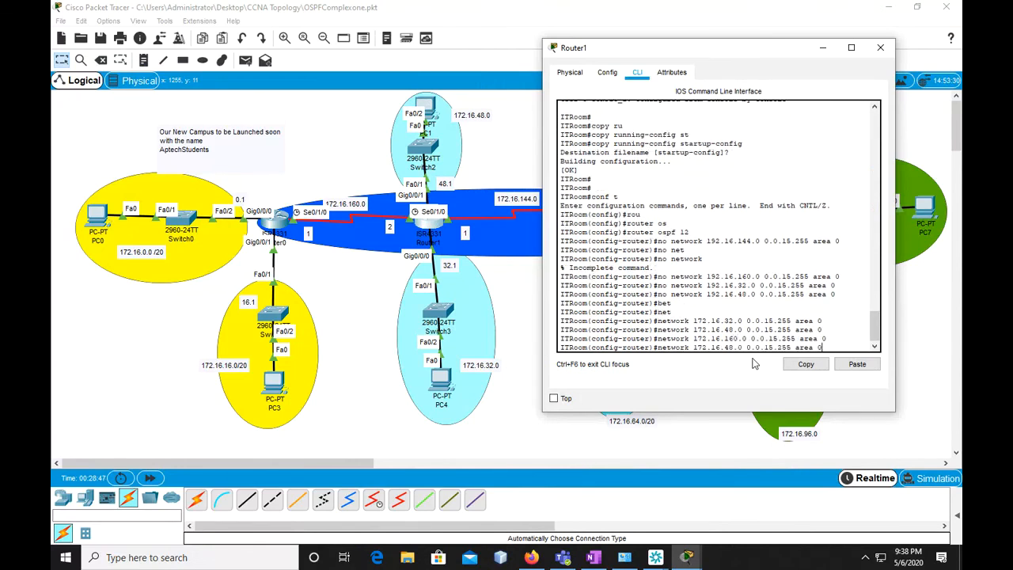
pyautogui.press('Left')
pyautogui.press('Left')
pyautogui.press('Left')
pyautogui.press('Left')
pyautogui.press('Left')
pyautogui.press('Left')
pyautogui.press('Left')
pyautogui.press('Left')
pyautogui.press('Left')
pyautogui.press('Left')
pyautogui.press('Left')
pyautogui.press('BackSpace')
pyautogui.press('BackSpace')
pyautogui.write('144')
pyautogui.press('Return')
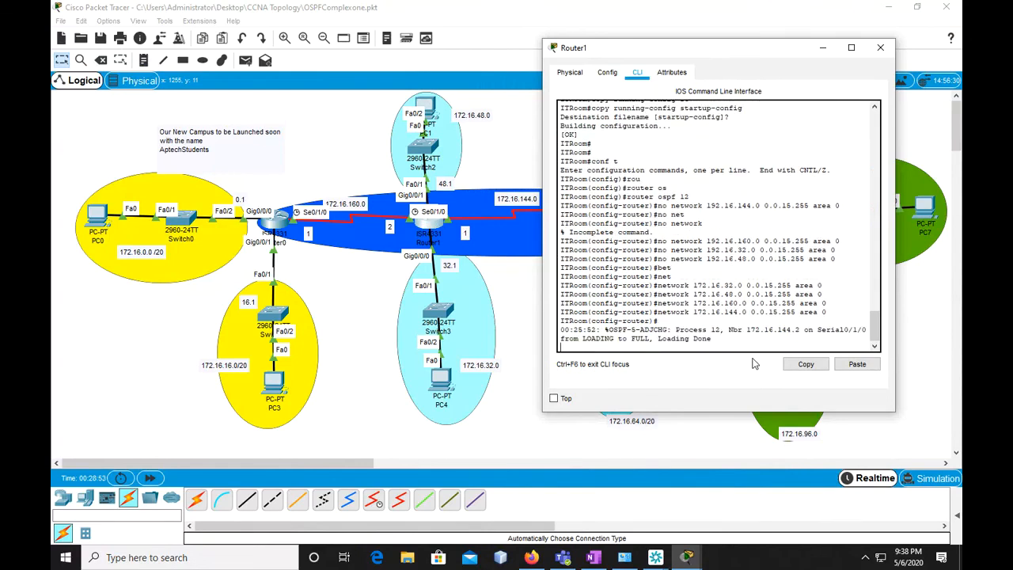
# Exit OSPF router configuration and global configuration on Router1, returning to privileged mode
pyautogui.press('Return')
pyautogui.write('exit')
pyautogui.press('Return')
pyautogui.write('exit')
pyautogui.press('Return')
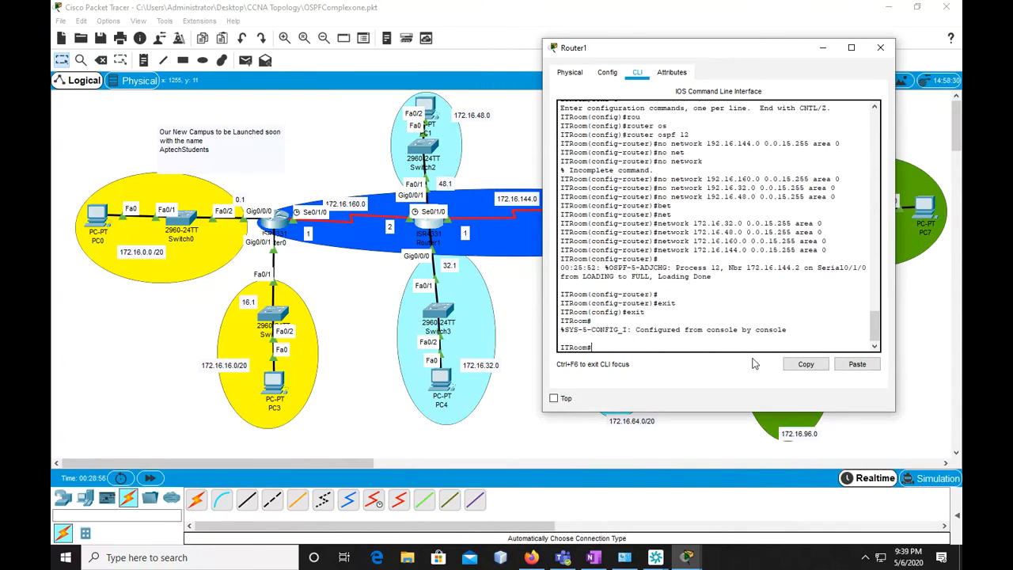
# Save Router1's corrected configuration with "copy running-config startup-config", accepting the default filename
pyautogui.write('copy run')
pyautogui.press('Tab')
pyautogui.write('st')
pyautogui.press('Tab')
pyautogui.press('Return')
pyautogui.press('Return')
pyautogui.press('Return')
pyautogui.press('Return')
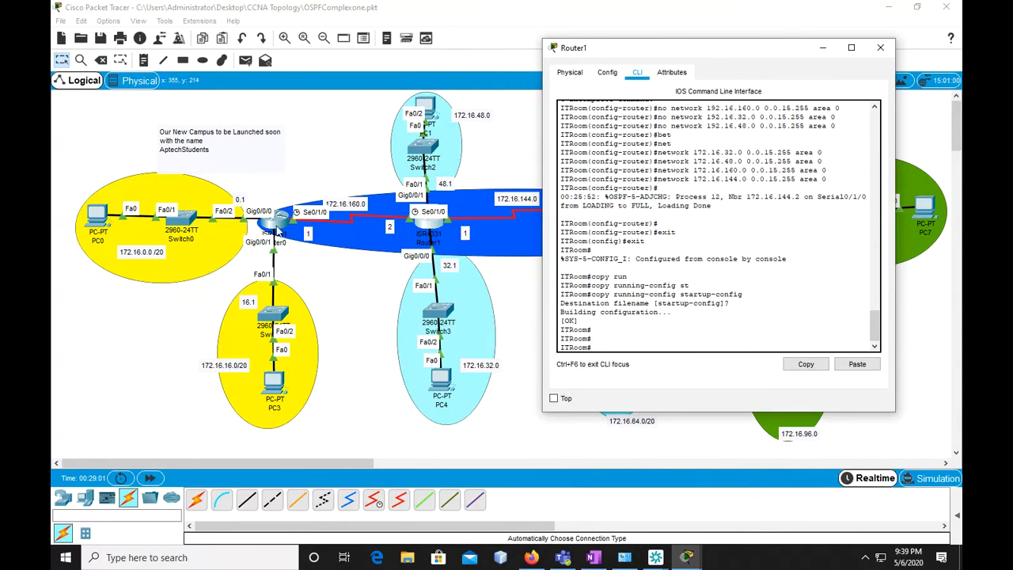
# Open Router0's console, start the session and enter privileged mode followed by global configuration mode
pyautogui.click(277, 228)
pyautogui.press('Return')
pyautogui.press('Return')
pyautogui.press('Return')
pyautogui.press('Return')
pyautogui.write('en')
pyautogui.press('Return')
pyautogui.write('conf ')
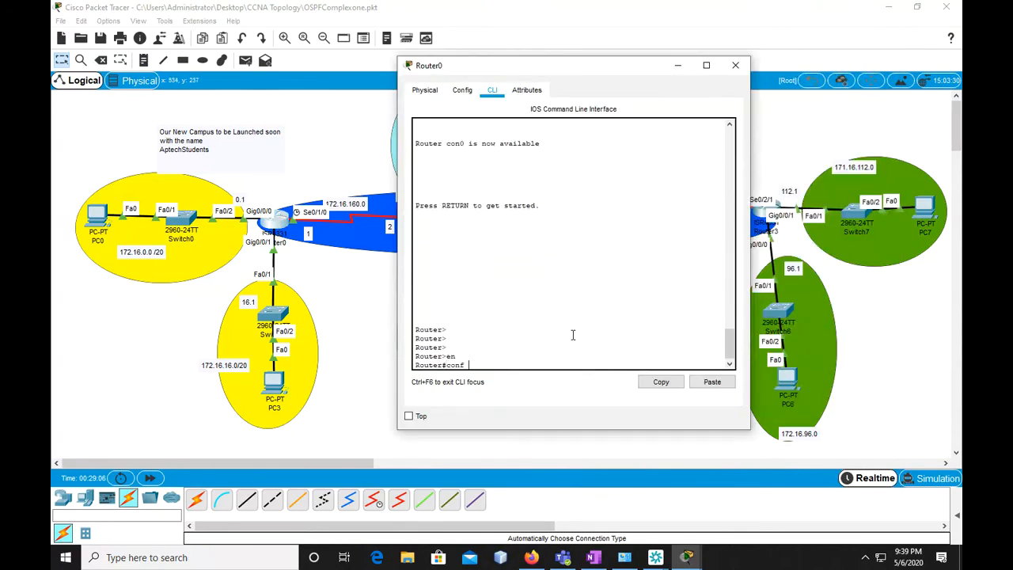
pyautogui.write('t')
pyautogui.press('Return')
# Set Router0's hostname to AccountsRoom
pyautogui.write('hos')
pyautogui.press('Tab')
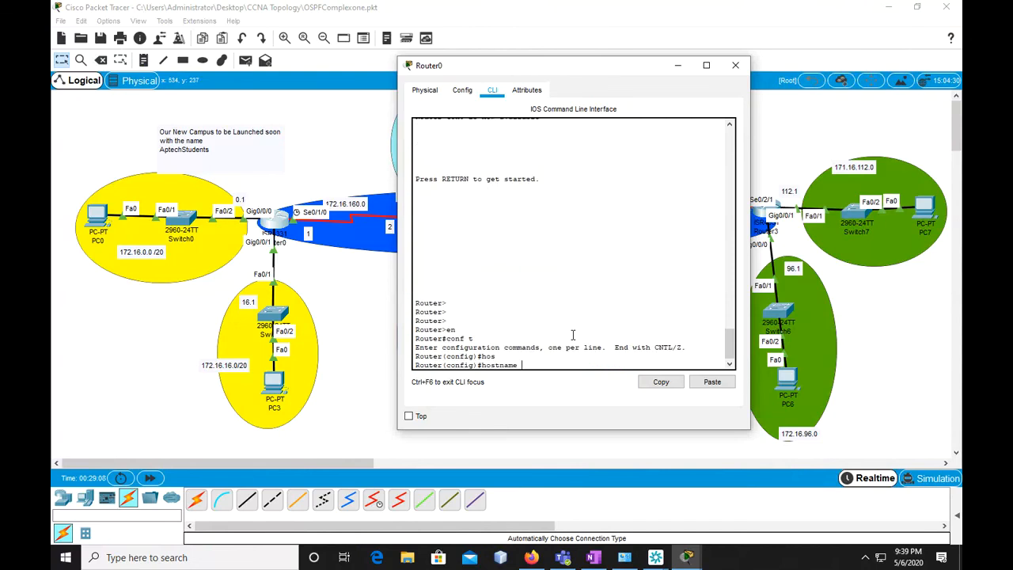
pyautogui.write('AccountsRoo')
pyautogui.write('m')
pyautogui.press('Return')
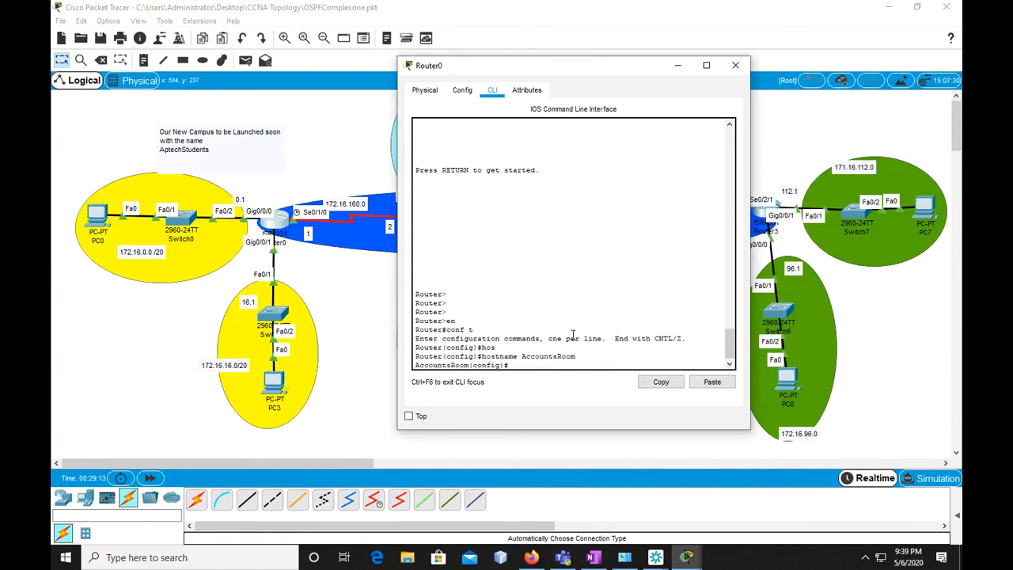
# Start OSPF routing process 12 on the AccountsRoom router with "router ospf 12"
pyautogui.write('os')
pyautogui.press('Return')
pyautogui.write('rou')
pyautogui.press('Tab')
pyautogui.write('os')
pyautogui.press('Tab')
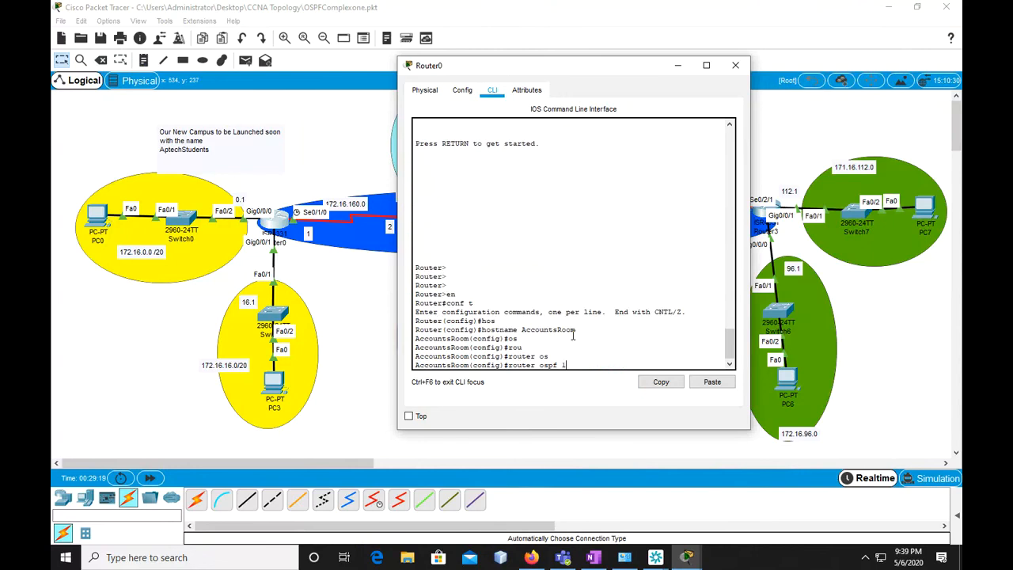
pyautogui.write('12')
pyautogui.press('Return')
# Enter the OSPF network statement for the 172.16.160.0 serial link on AccountsRoom
pyautogui.write('net')
pyautogui.press('Tab')
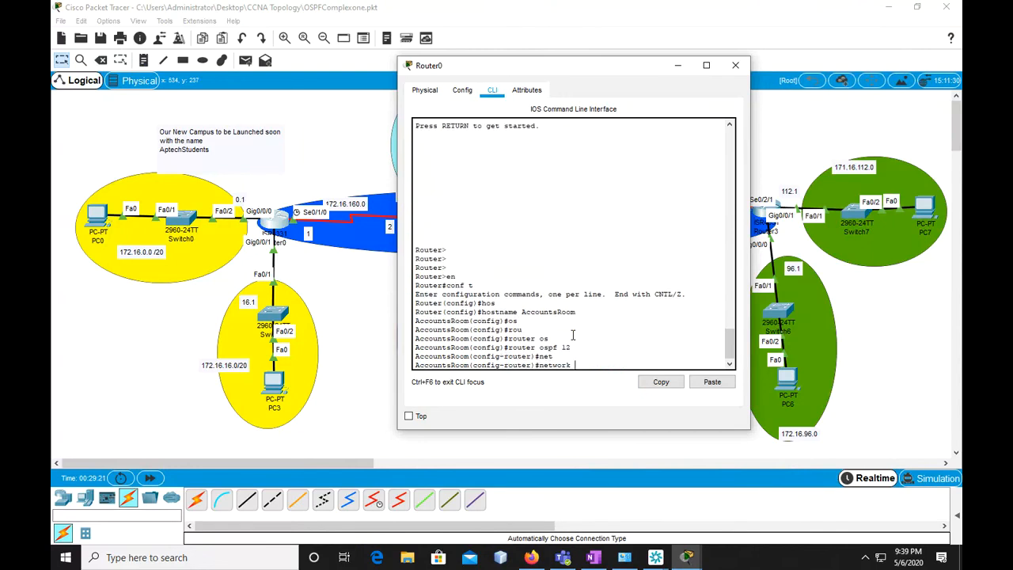
# Complete the 172.16.160.0 OSPF network statement with wildcard mask 0.0.15.255 and area 0
pyautogui.write('172.16.160.0 0.0.15.255 area 0')
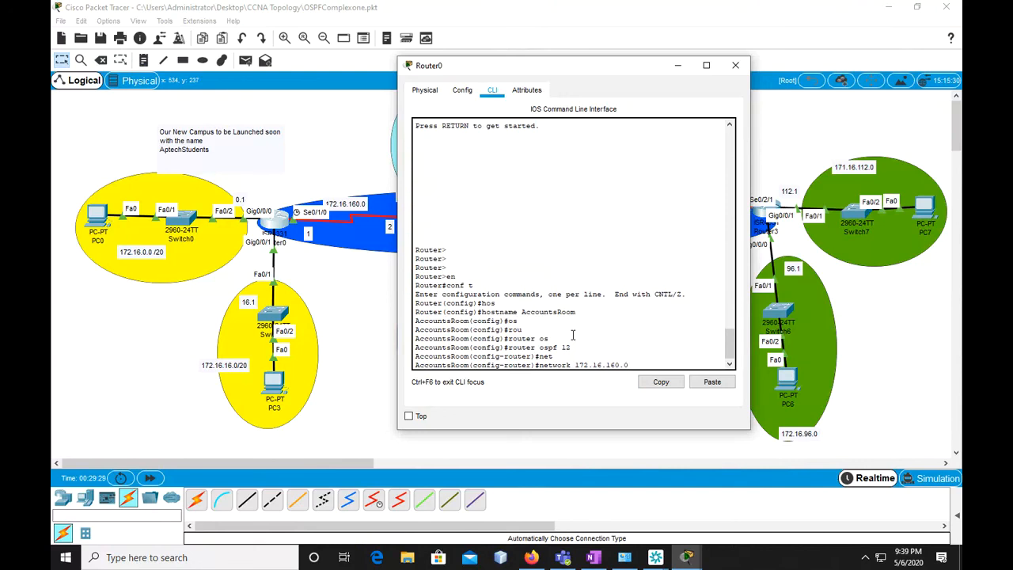
# Enter the OSPF network statement for the 172.16.160.0 serial link on AccountsRoom
# Complete the 172.16.160.0 OSPF network statement with wildcard mask 0.0.15.255 and area 0
pyautogui.write(' 0.0.15.255 area 0')
pyautogui.press('Return')
# Add OSPF network 172.16.0.0 with wildcard mask 0.0.15.255 in area 0 on AccountsRoom
pyautogui.press('Up')
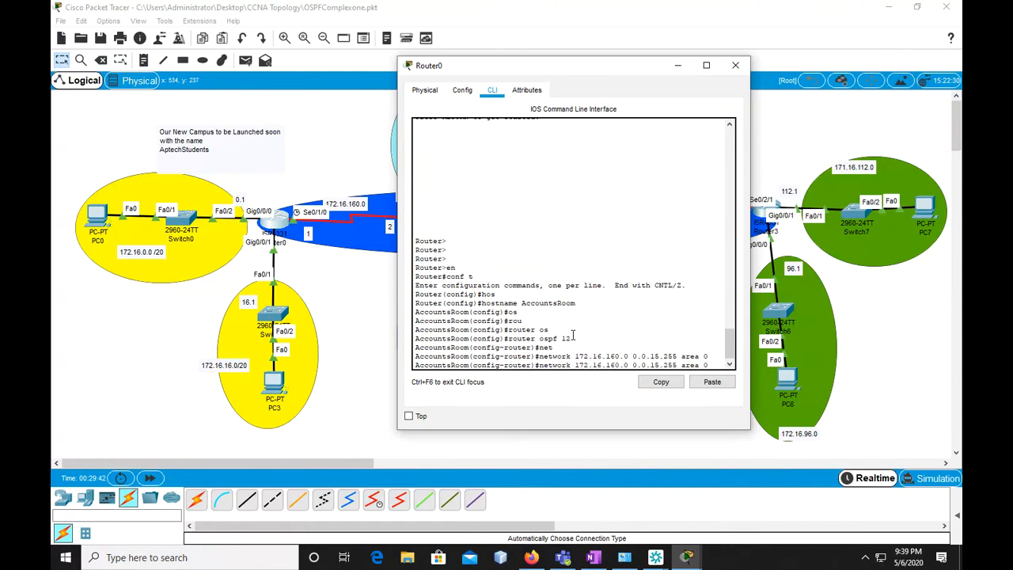
pyautogui.press('Left')
pyautogui.press('Left')
pyautogui.press('Left')
pyautogui.press('Left')
pyautogui.press('Left')
pyautogui.press('Left')
pyautogui.press('Left')
pyautogui.press('Left')
pyautogui.press('Left')
pyautogui.press('Left')
pyautogui.press('Left')
pyautogui.press('Left')
pyautogui.press('Left')
pyautogui.press('Left')
pyautogui.press('Left')
pyautogui.press('Left')
pyautogui.press('Left')
pyautogui.press('Left')
pyautogui.press('Left')
pyautogui.press('Left')
pyautogui.press('BackSpace')
pyautogui.press('BackSpace')
pyautogui.press('BackSpace')
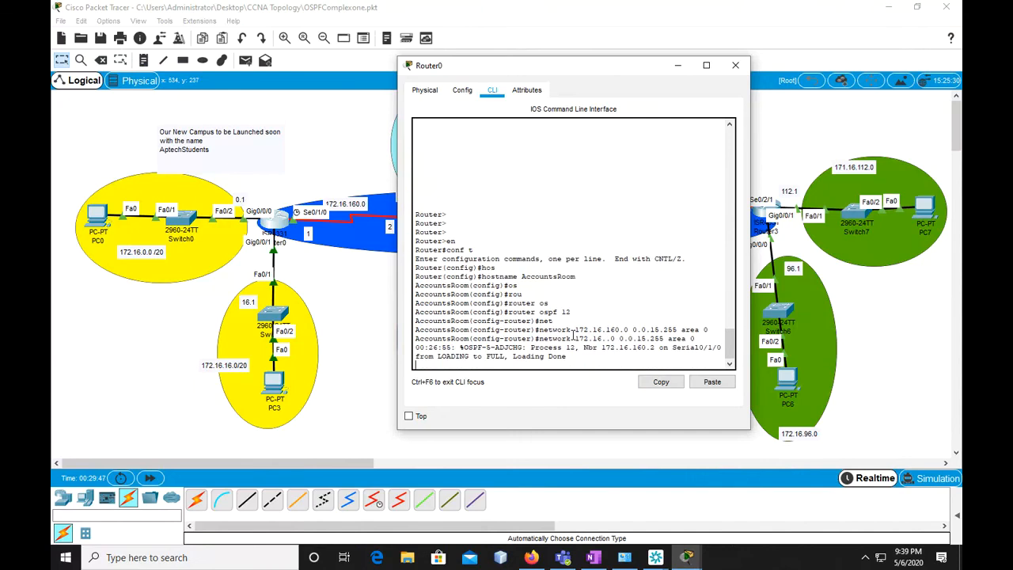
pyautogui.press('Return')
pyautogui.press('Up')
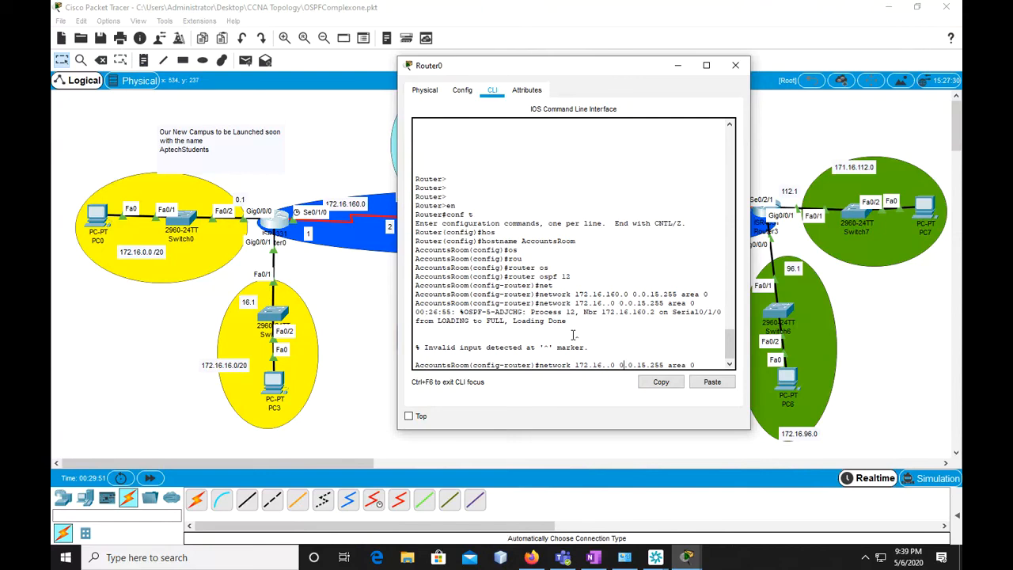
pyautogui.write('1')
pyautogui.press('BackSpace')
pyautogui.write('0')
pyautogui.press('Return')
# Add OSPF network 172.16.16.0 with wildcard mask 0.0.15.255 in area 0 on AccountsRoom
pyautogui.press('Up')
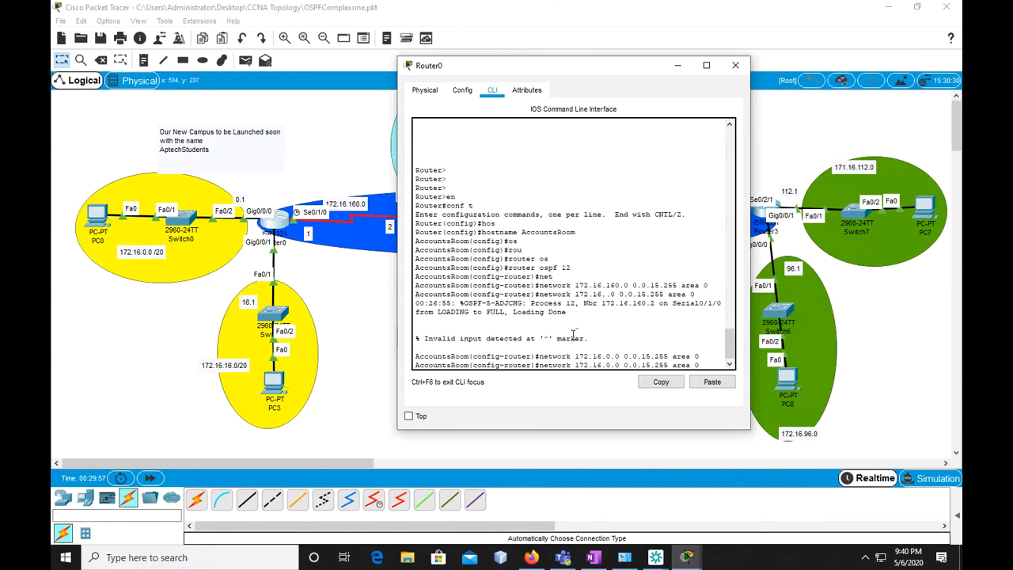
pyautogui.press('Left')
pyautogui.press('Left')
pyautogui.press('Left')
pyautogui.press('Left')
pyautogui.press('Left')
pyautogui.press('Left')
pyautogui.press('Left')
pyautogui.write('6')
pyautogui.press('Return')
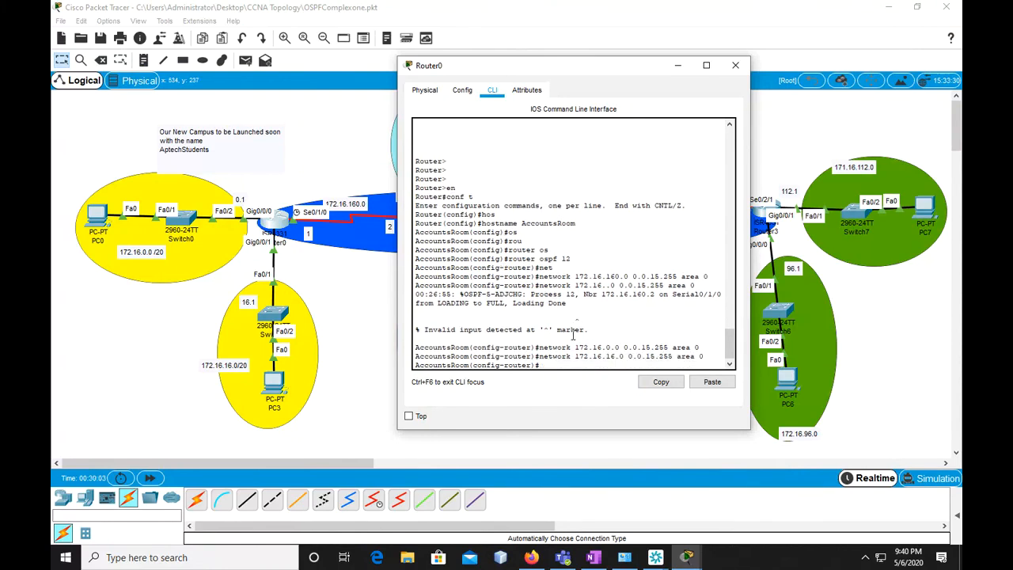
# Leave OSPF router configuration and global configuration mode to return to AccountsRoom's privileged mode
pyautogui.write('exit')
pyautogui.press('Return')
pyautogui.press('Return')
pyautogui.write('exit')
pyautogui.press('Return')
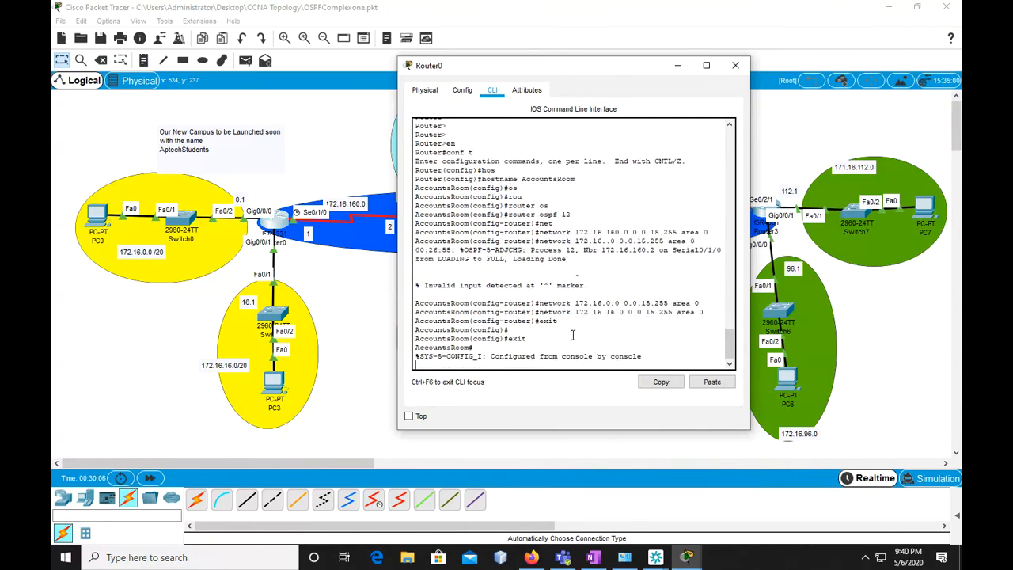
pyautogui.press('Return')
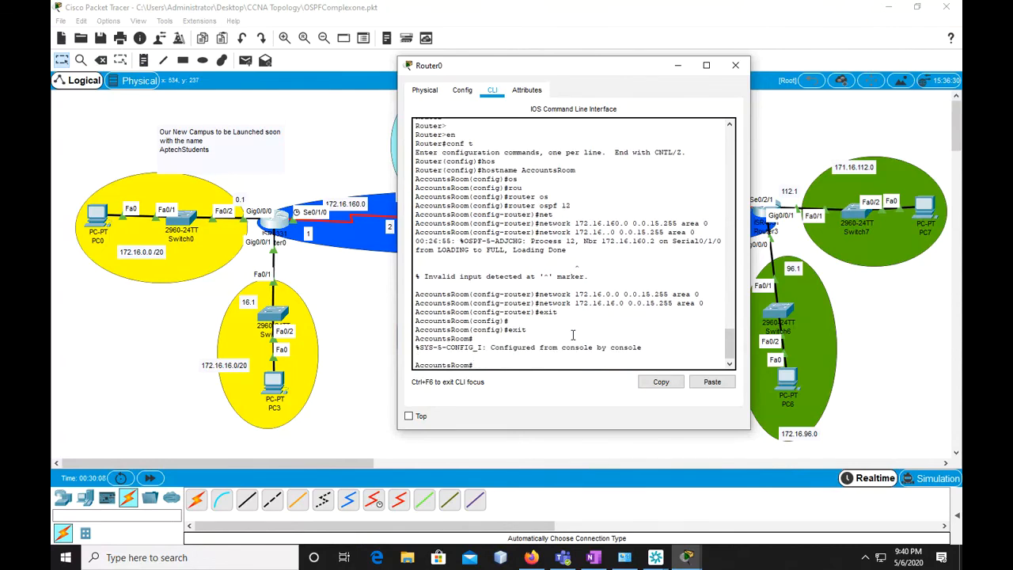
# Save AccountsRoom's OSPF setup by copying running-config to startup-config under the default file name
pyautogui.write('cp')
pyautogui.press('BackSpace')
pyautogui.write('opy run')
pyautogui.press('Tab')
pyautogui.write('st')
pyautogui.press('Tab')
pyautogui.press('Return')
pyautogui.press('Return')
pyautogui.press('Return')
pyautogui.press('Return')
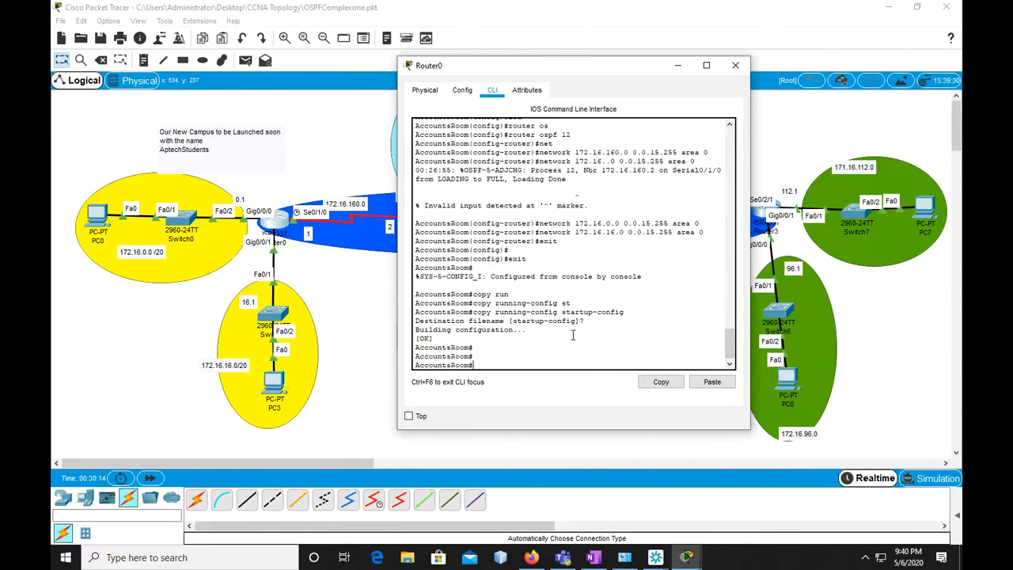
# Enter global configuration mode on AccountsRoom and create a DHCP pool named AC
pyautogui.write('conf')
pyautogui.write(' t')
pyautogui.press('Return')
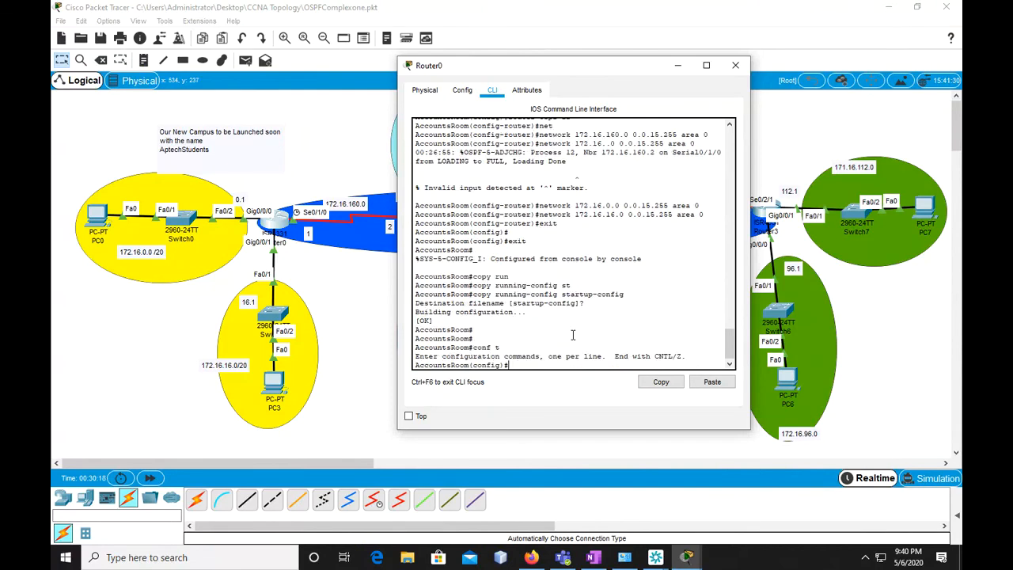
pyautogui.write('ip dh')
pyautogui.press('Tab')
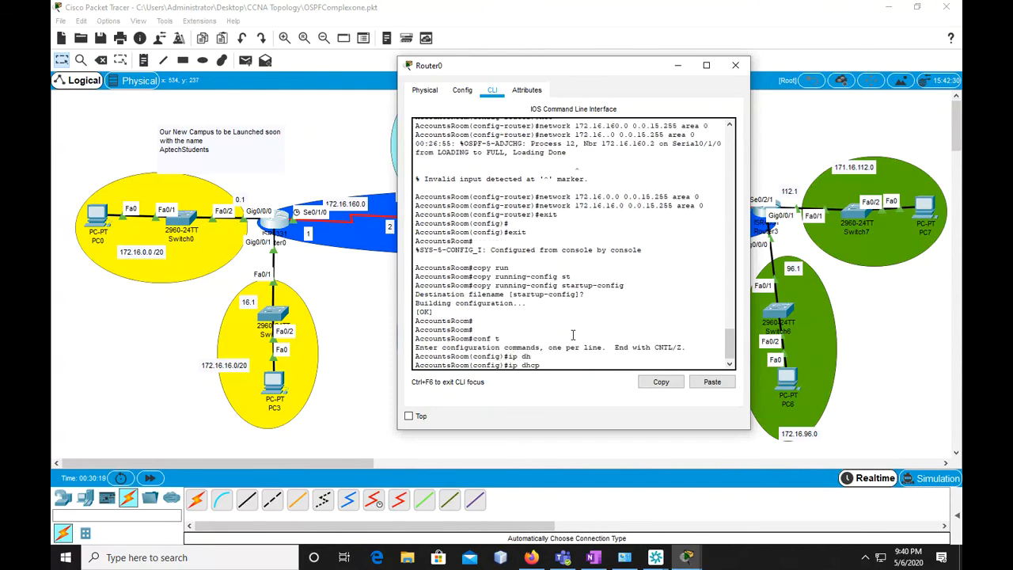
pyautogui.write('pol')
pyautogui.press('Tab')
pyautogui.press('BackSpace')
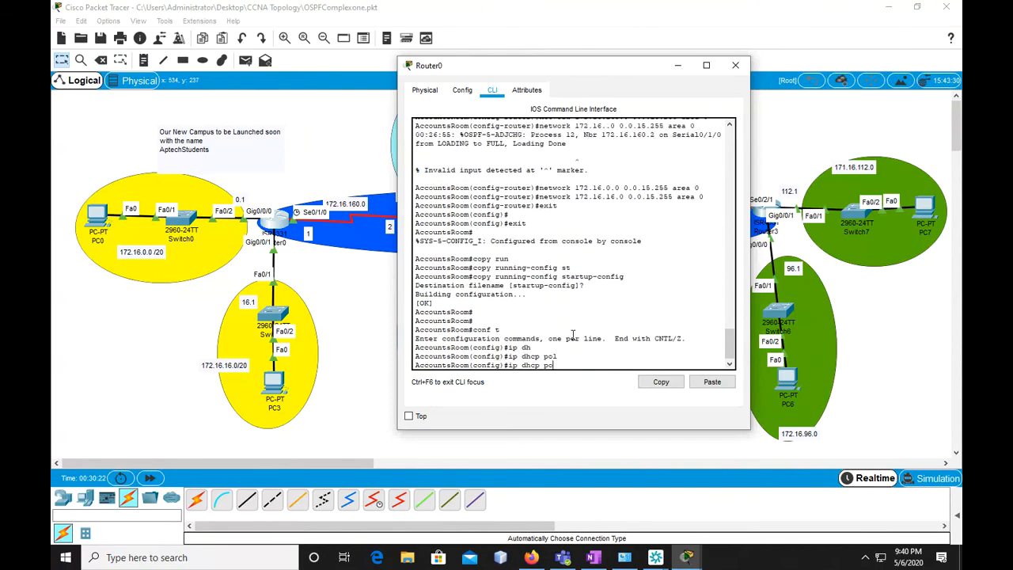
pyautogui.press('Tab')
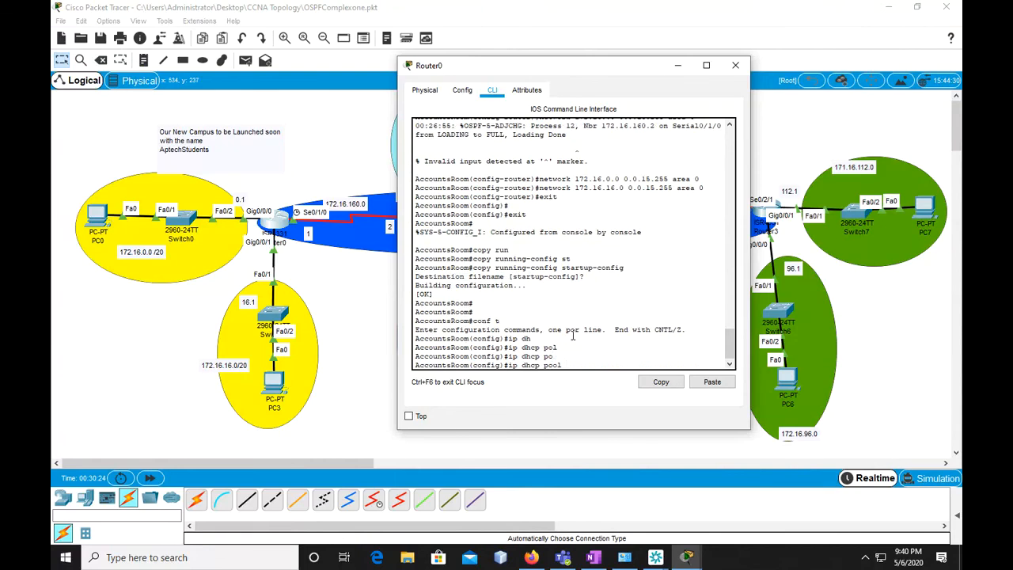
pyautogui.write('AC')
pyautogui.press('Return')
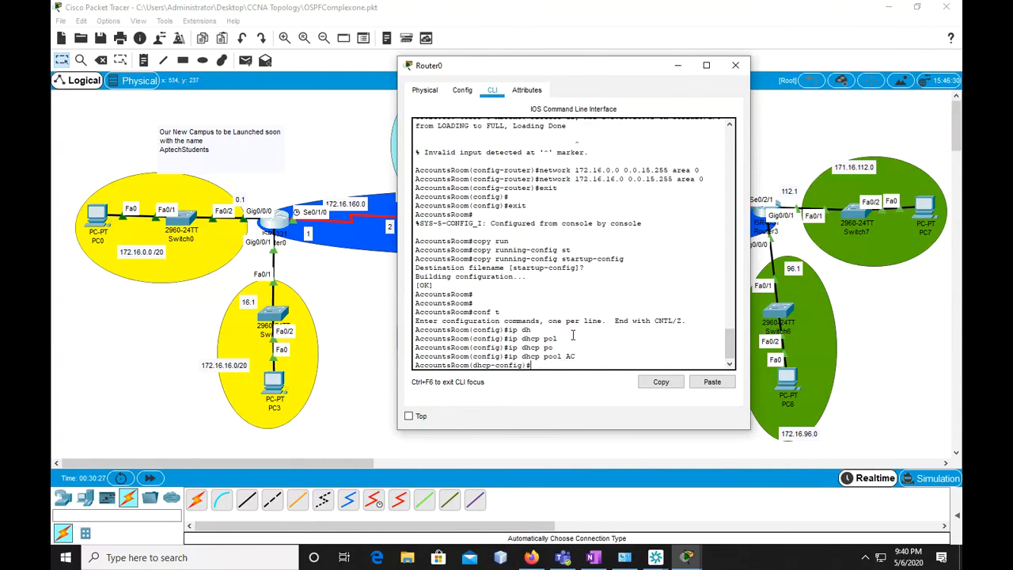
# Assign network 172.16.0.0 with mask 255.255.240.0 to DHCP pool AC
pyautogui.write('net')
pyautogui.press('Tab')
pyautogui.write('172.16.0.0')
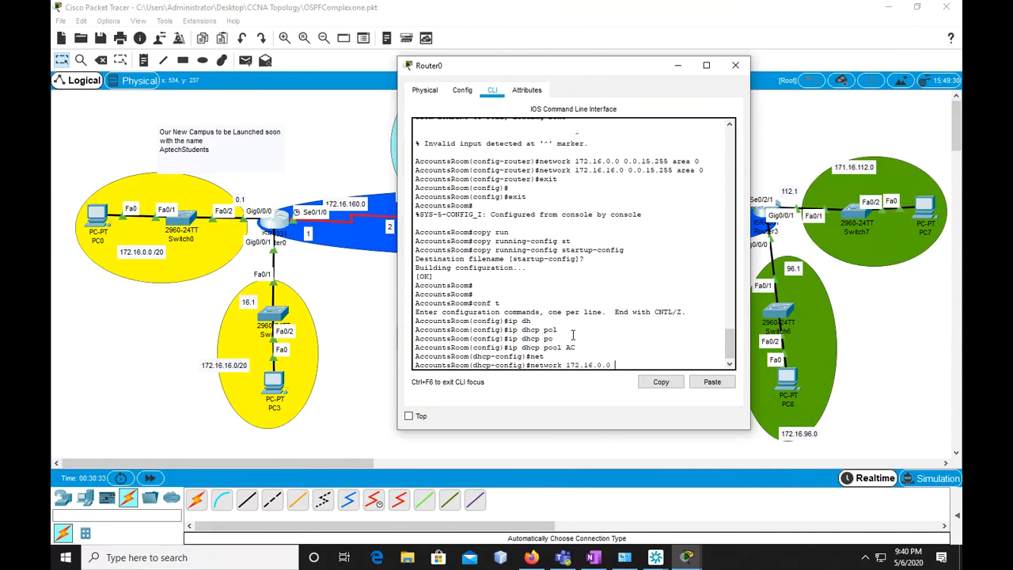
pyautogui.write('.255.240.0')
pyautogui.press('Return')
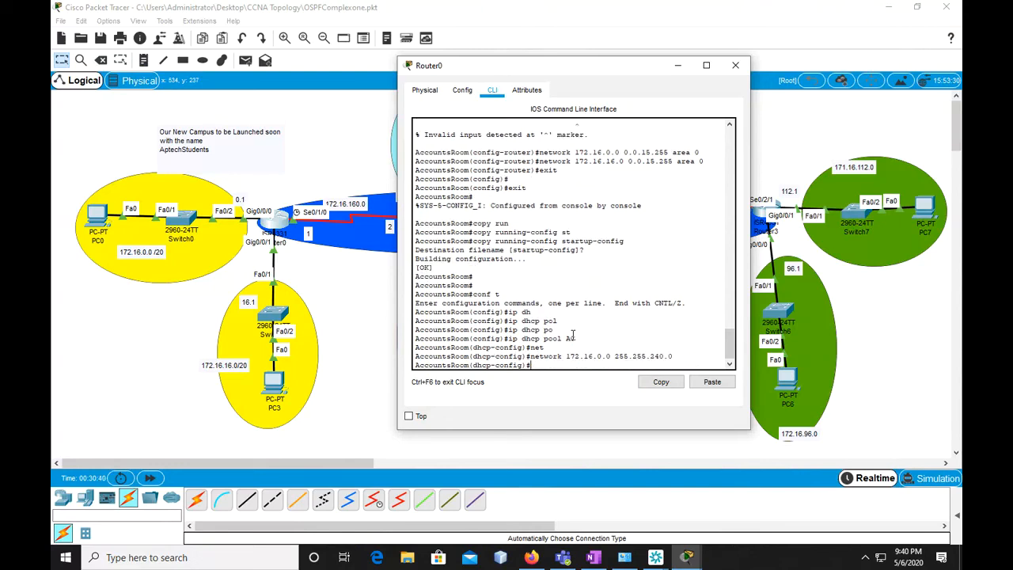
# Set the default router of DHCP pool AC to 172.16.0.1
pyautogui.write('def')
pyautogui.press('Tab')
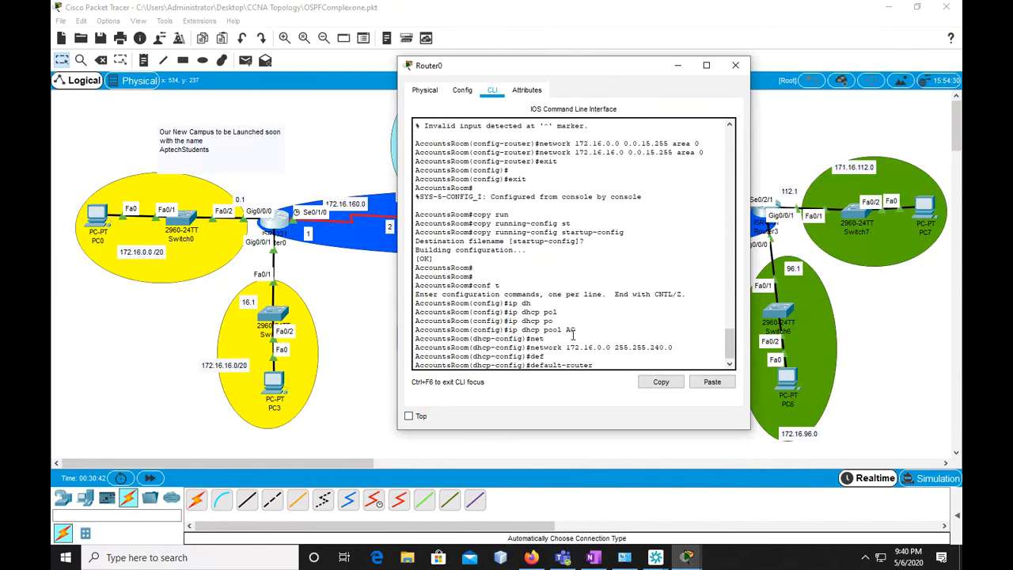
pyautogui.write('172.16.0.1')
pyautogui.press('Return')
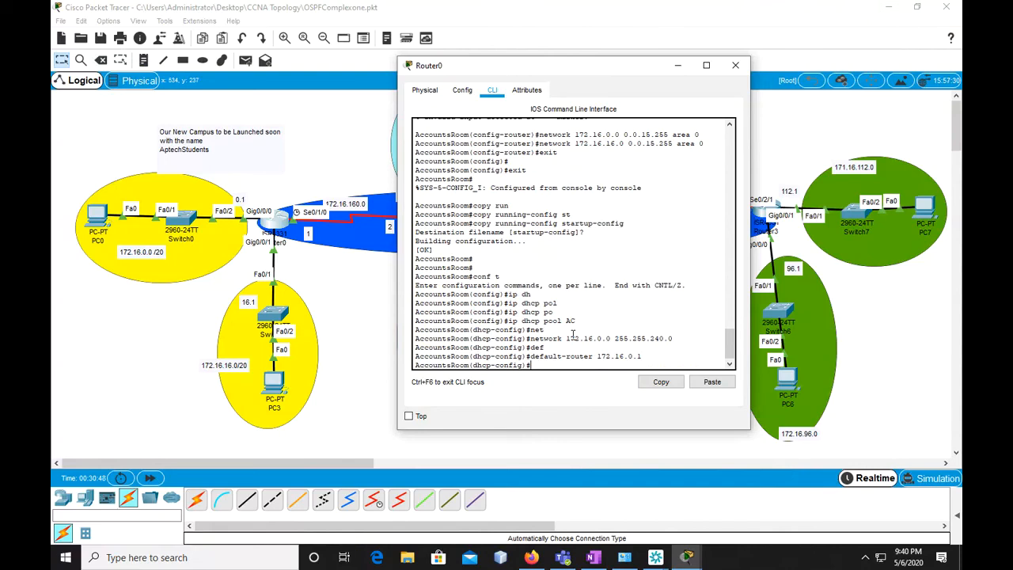
# Exit pool AC and create a second DHCP pool named AA on AccountsRoom
pyautogui.write('exit')
pyautogui.press('Return')
pyautogui.press('Return')
pyautogui.write('ip dh')
pyautogui.press('Tab')
pyautogui.write('po')
pyautogui.press('Tab')
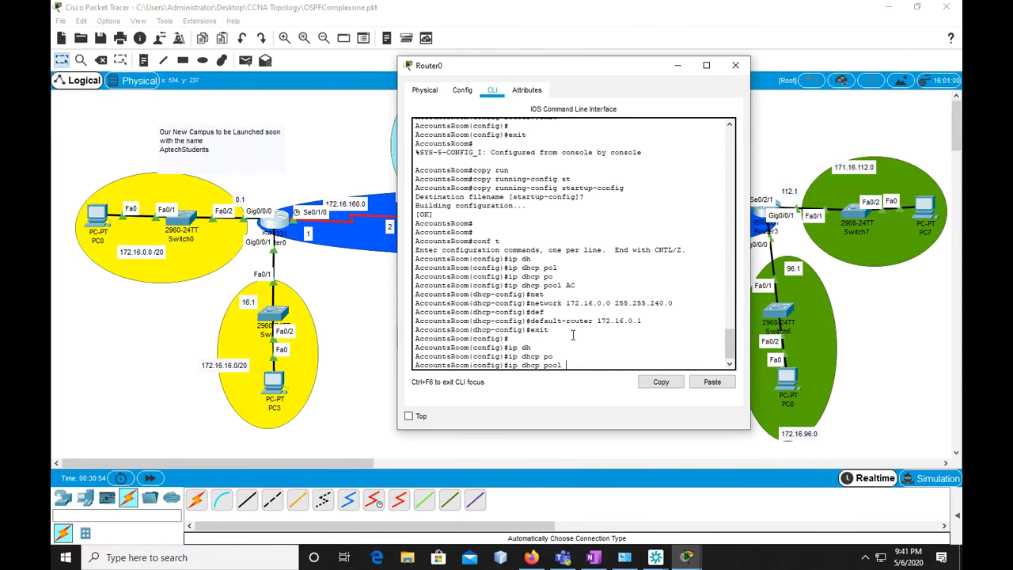
pyautogui.write('AA')
pyautogui.press('Return')
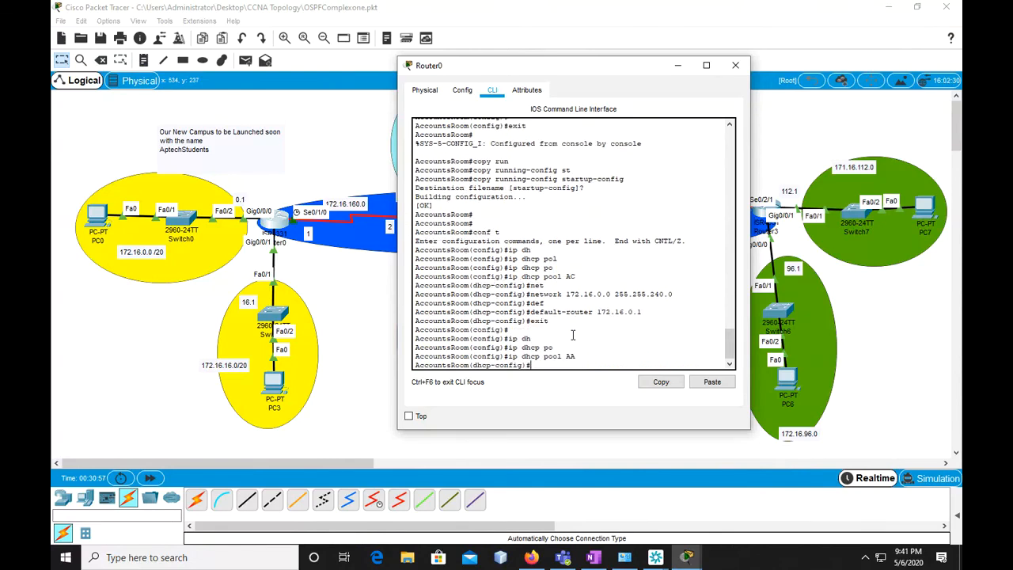
# Assign network 172.16.16.0 with mask 255.255.240.0 to DHCP pool AA
pyautogui.write('network 172.16.0.0 255.255.240.0')
pyautogui.press('Left')
pyautogui.press('Left')
pyautogui.press('Left')
pyautogui.press('Left')
pyautogui.write('6')
pyautogui.press('Return')
# Set the default router of DHCP pool AA to 172.16.16.1
pyautogui.write('def')
pyautogui.press('Tab')
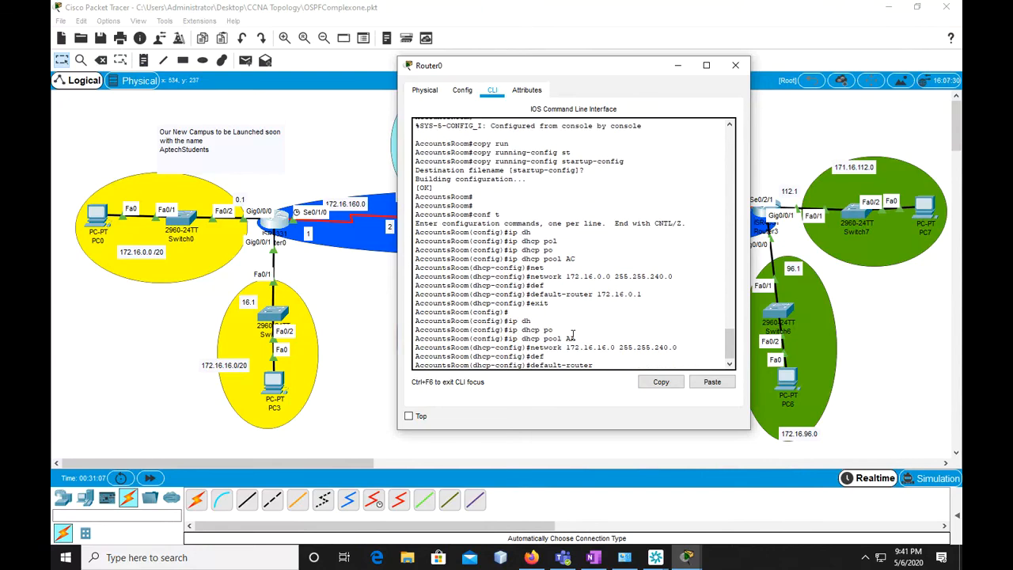
pyautogui.write('172.16.16.1')
pyautogui.press('Return')
# Exit DHCP pool AA and global configuration mode back to AccountsRoom's privileged mode
pyautogui.write('exit')
pyautogui.press('Return')
pyautogui.press('Return')
pyautogui.press('Return')
pyautogui.press('Return')
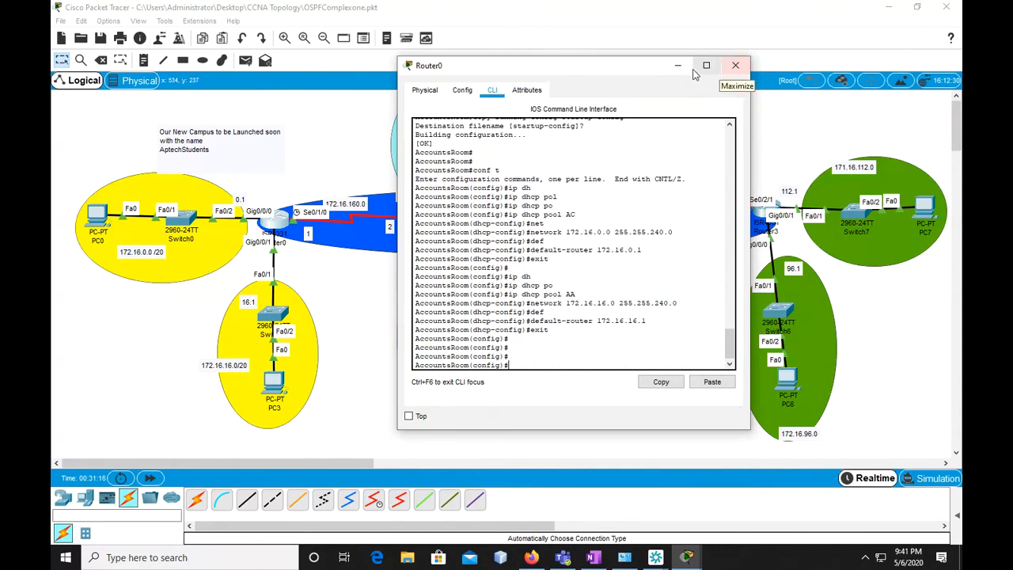
pyautogui.write('e')
pyautogui.write('xi')
pyautogui.write('t')
pyautogui.press('Return')
# Save AccountsRoom's DHCP configuration by copying running-config to startup-config, accepting the default destination
pyautogui.write('cio')
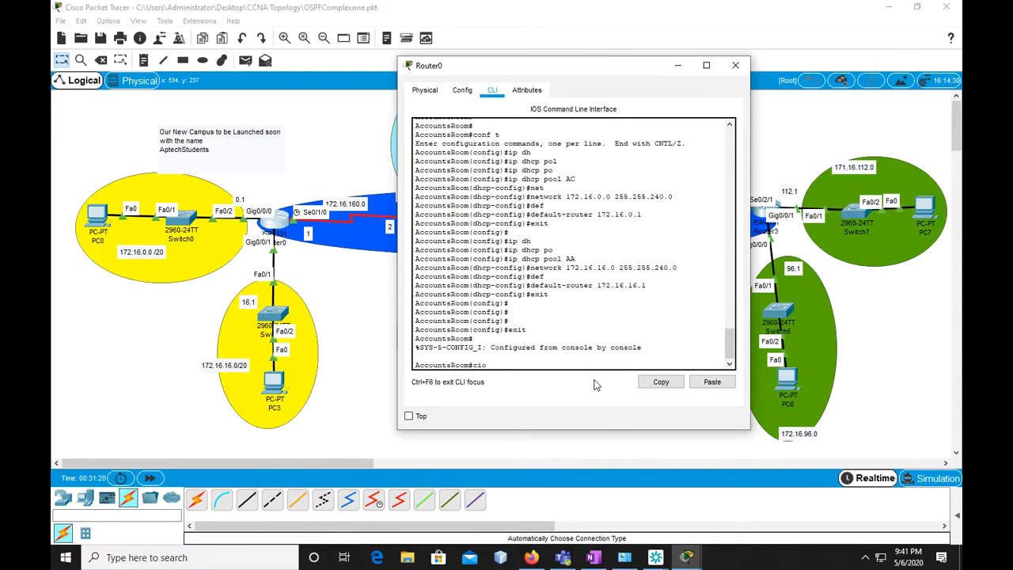
pyautogui.write('py run')
pyautogui.press('Tab')
pyautogui.press('BackSpace')
pyautogui.press('BackSpace')
pyautogui.press('BackSpace')
pyautogui.press('BackSpace')
pyautogui.press('BackSpace')
pyautogui.press('BackSpace')
pyautogui.press('BackSpace')
pyautogui.press('BackSpace')
pyautogui.write('cop')
pyautogui.press('Tab')
pyautogui.write('rrun')
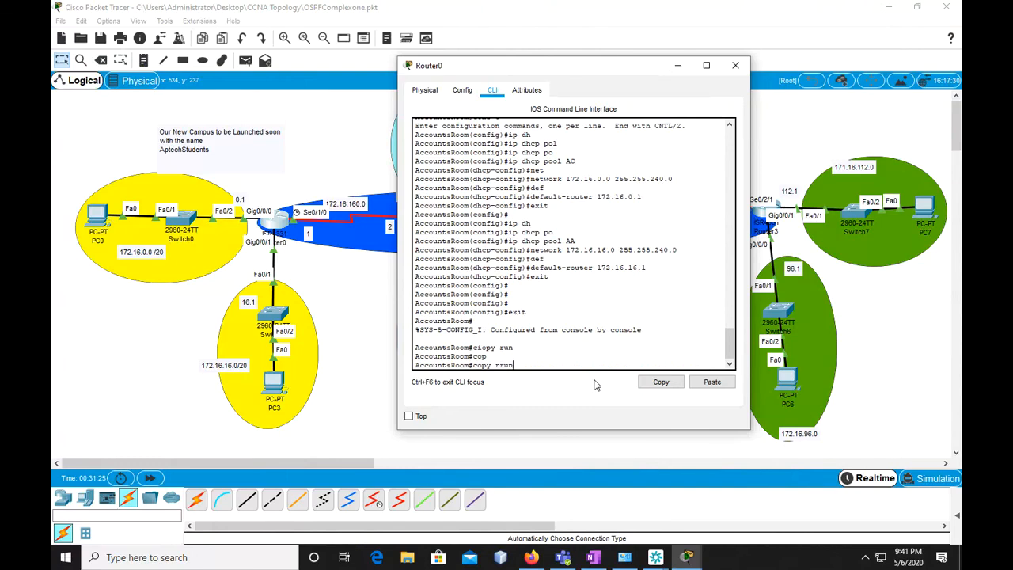
pyautogui.press('Tab')
pyautogui.press('BackSpace')
pyautogui.write('n')
pyautogui.press('Tab')
pyautogui.write('st')
pyautogui.press('Tab')
pyautogui.press('Return')
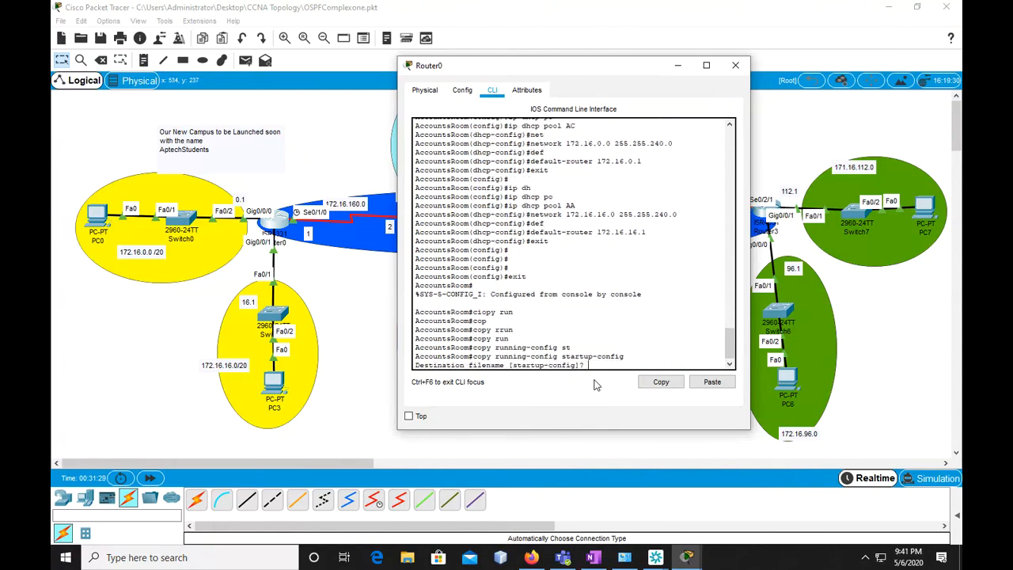
pyautogui.press('Return')
pyautogui.press('Return')
# Minimize Router0's window, open Router1's console and enter global configuration mode on ITRoom
pyautogui.click(677, 65)
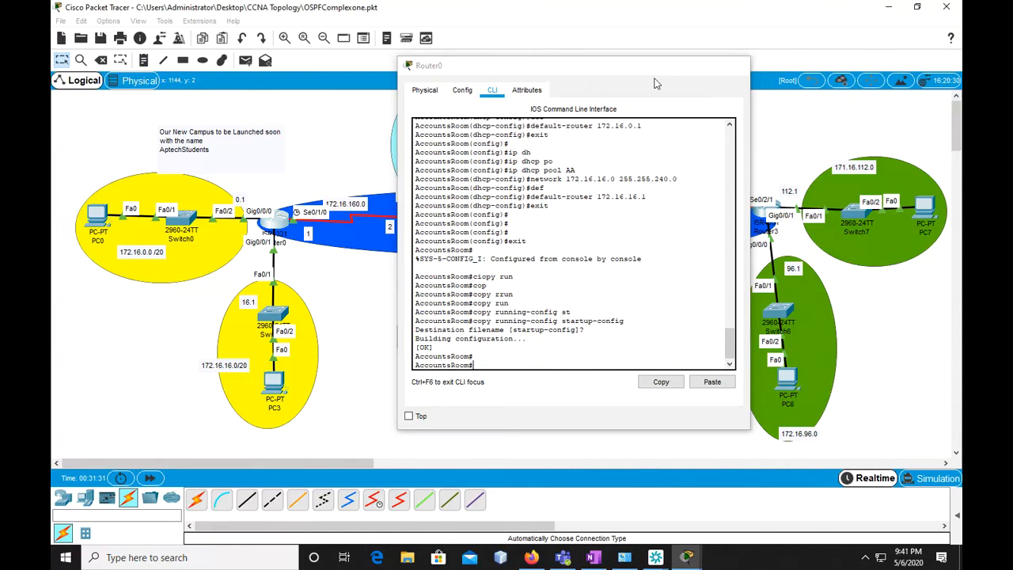
pyautogui.click(433, 226)
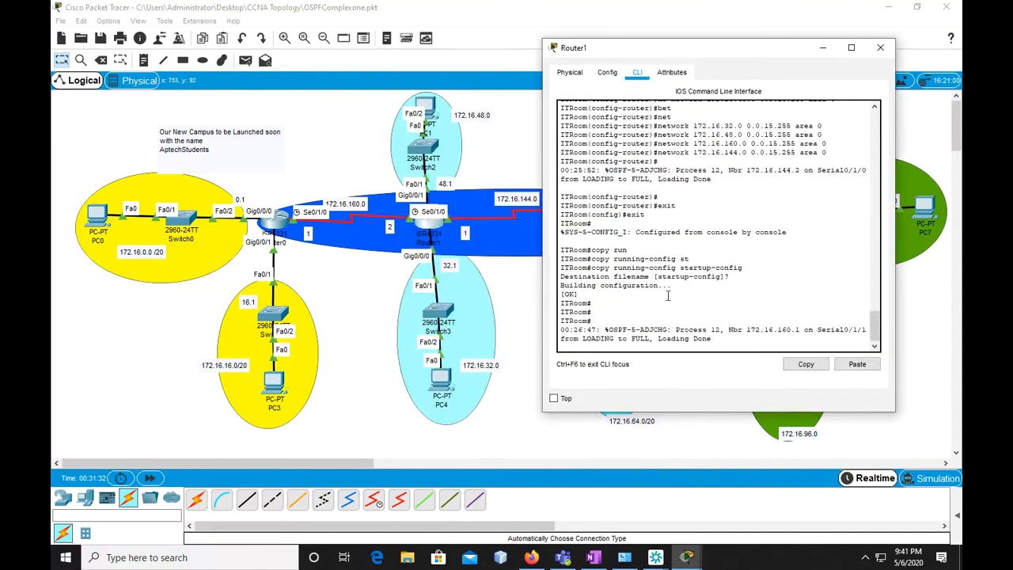
pyautogui.press('Return')
pyautogui.press('Return')
pyautogui.press('Return')
pyautogui.press('Return')
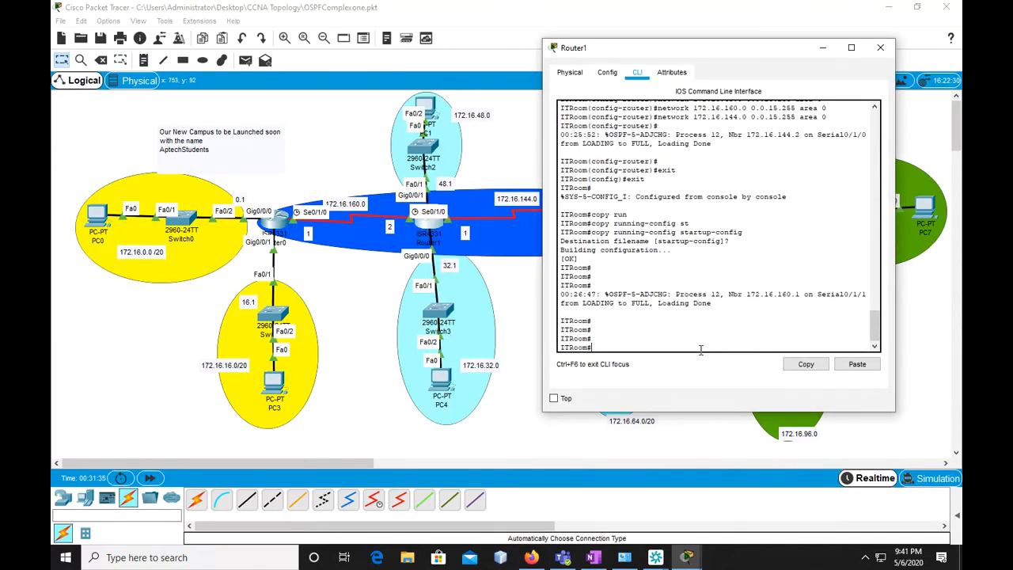
pyautogui.write('conf t')
pyautogui.press('Return')
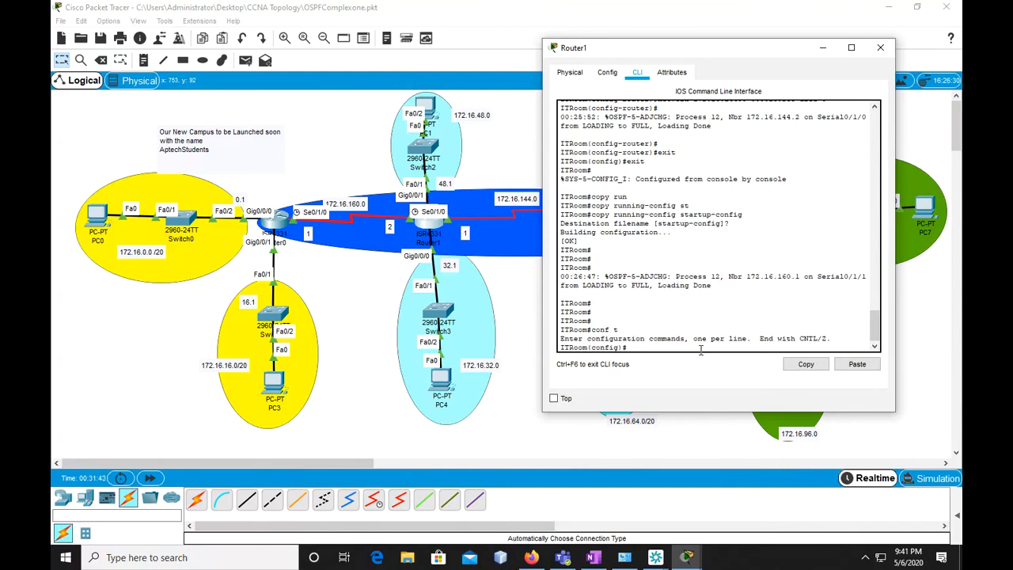
# Create a DHCP pool named IT on the ITRoom router
pyautogui.write('ip dh')
pyautogui.press('Tab')
pyautogui.write('po')
pyautogui.press('Tab')
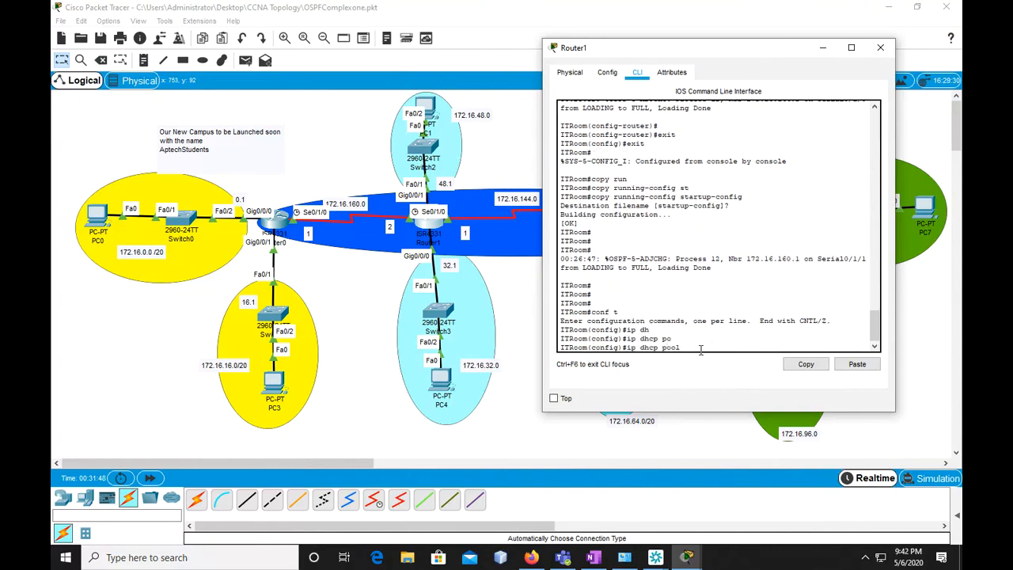
pyautogui.write('IT')
pyautogui.press('Return')
# Assign network 172.16.48.0 with mask 255.255.240.0 to DHCP pool IT
pyautogui.write('net')
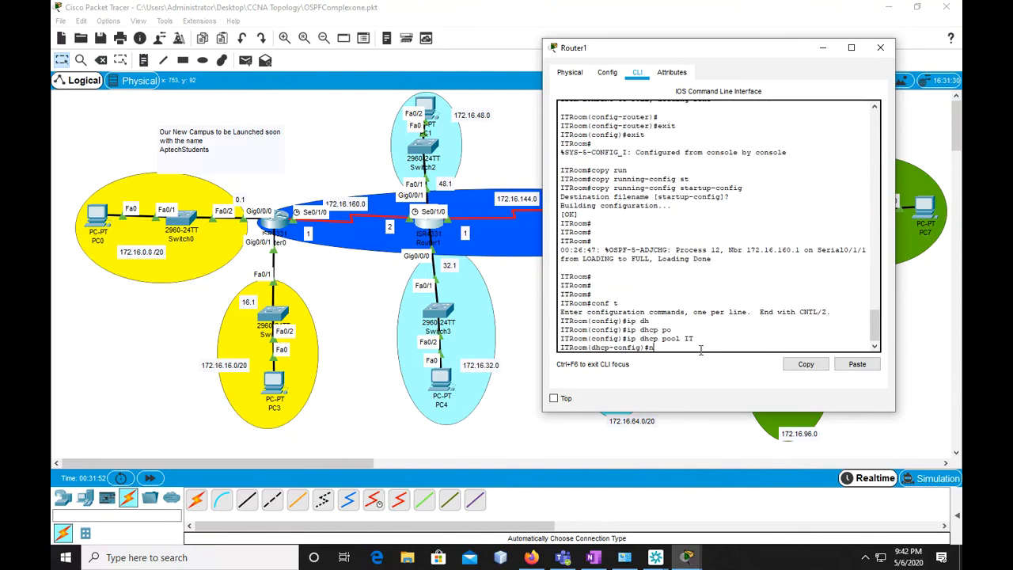
pyautogui.press('Tab')
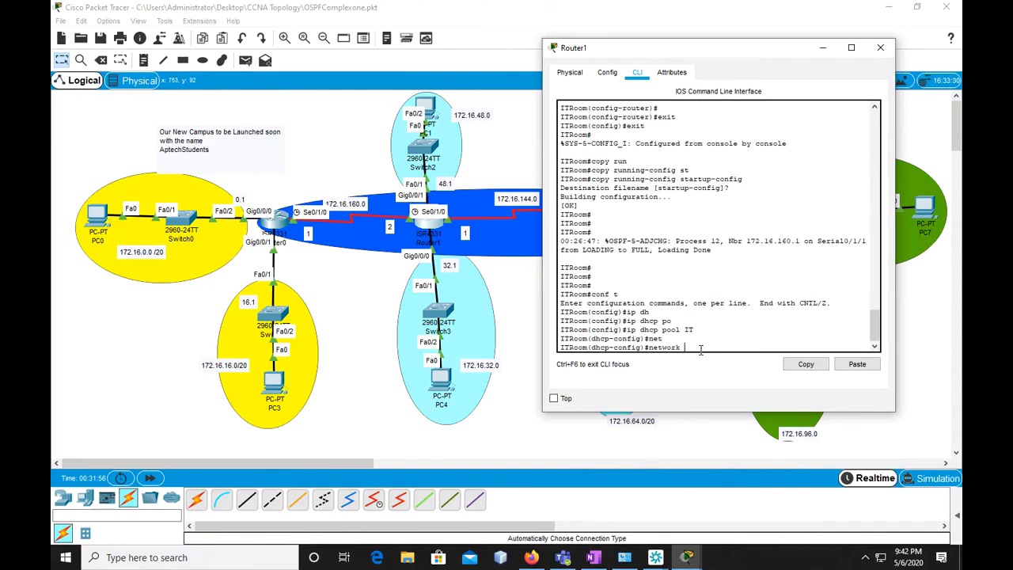
pyautogui.write('172.16.48.0 255.255.240.0')
pyautogui.press('Return')
# Set the default router of DHCP pool IT to 172.16.48.1
pyautogui.write('def')
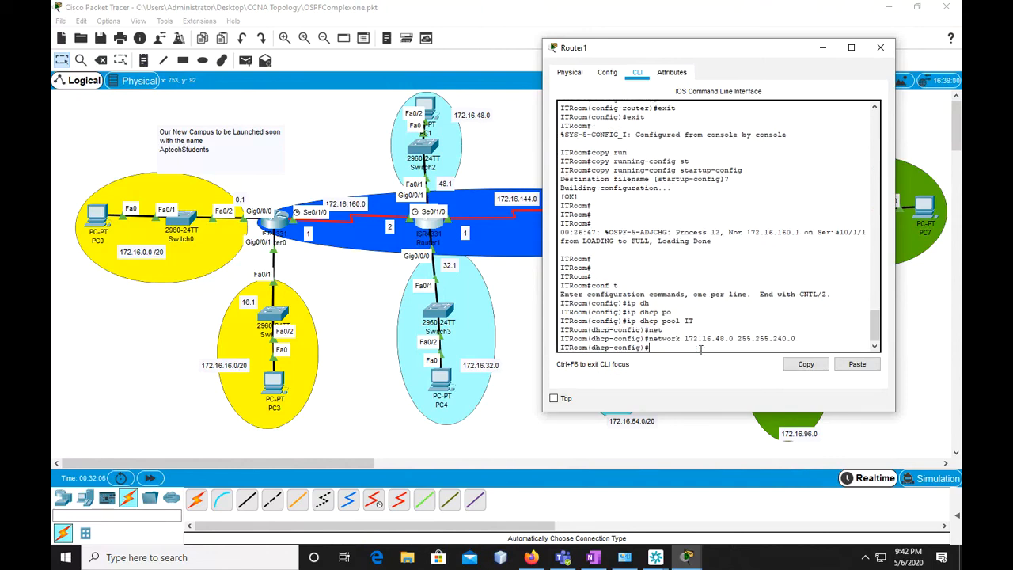
pyautogui.press('Tab')
pyautogui.write('172.16.48.1')
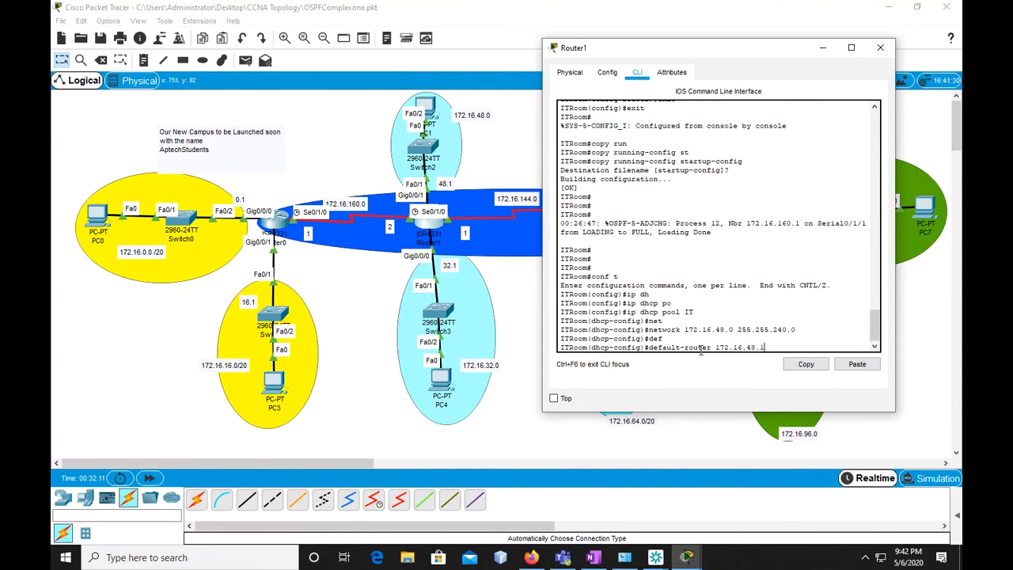
pyautogui.press('Return')
# Leave the configuration of DHCP pool IT and return to global configuration mode on ITRoom
pyautogui.write('exiut')
pyautogui.press('BackSpace')
pyautogui.press('BackSpace')
pyautogui.write('t')
pyautogui.press('Return')
pyautogui.press('Return')
# Create a second DHCP pool named ITData on the ITRoom router
pyautogui.write('ip dh')
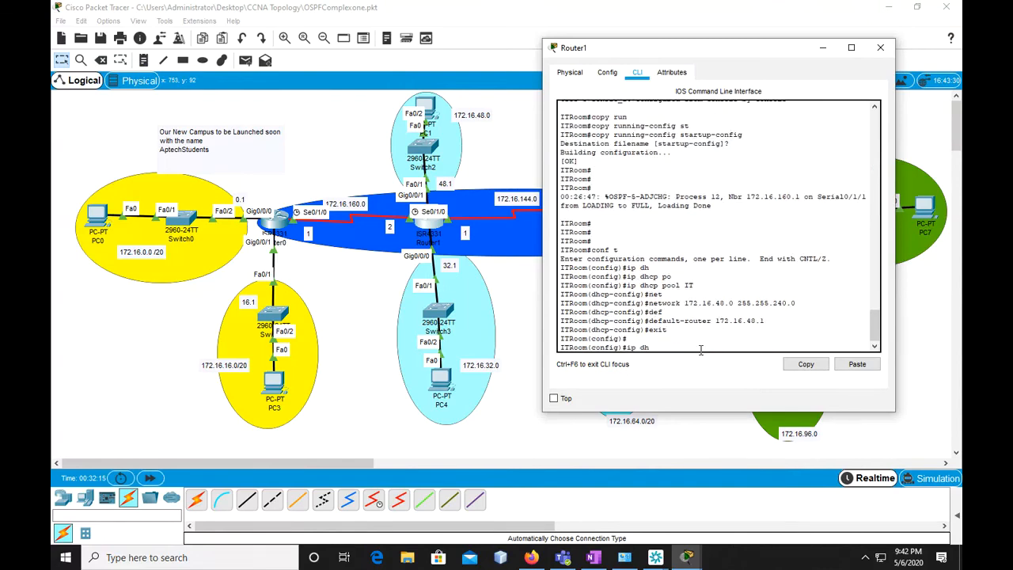
pyautogui.press('Tab')
pyautogui.write('IT')
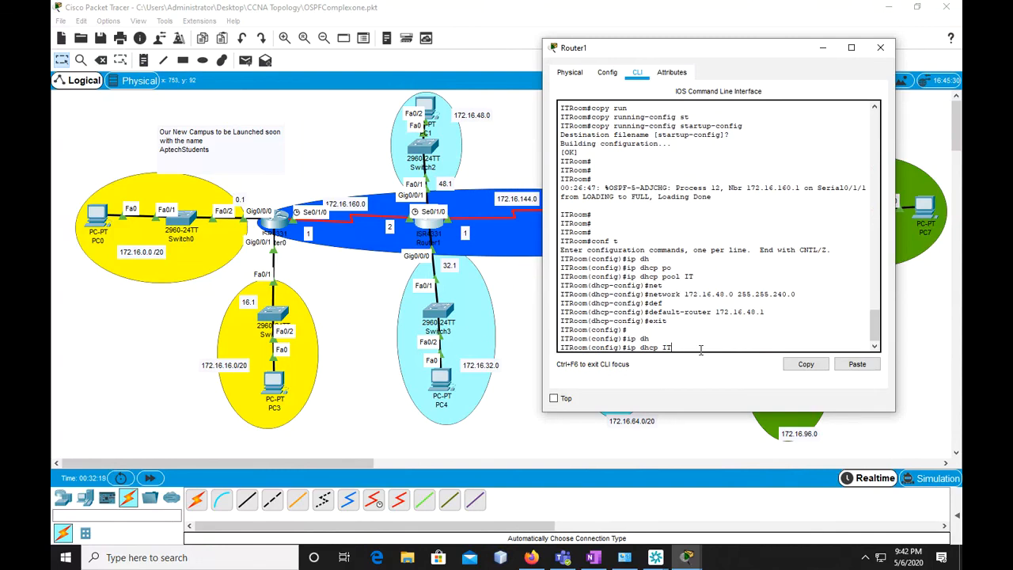
pyautogui.write('Data')
pyautogui.press('Return')
pyautogui.press('Up')
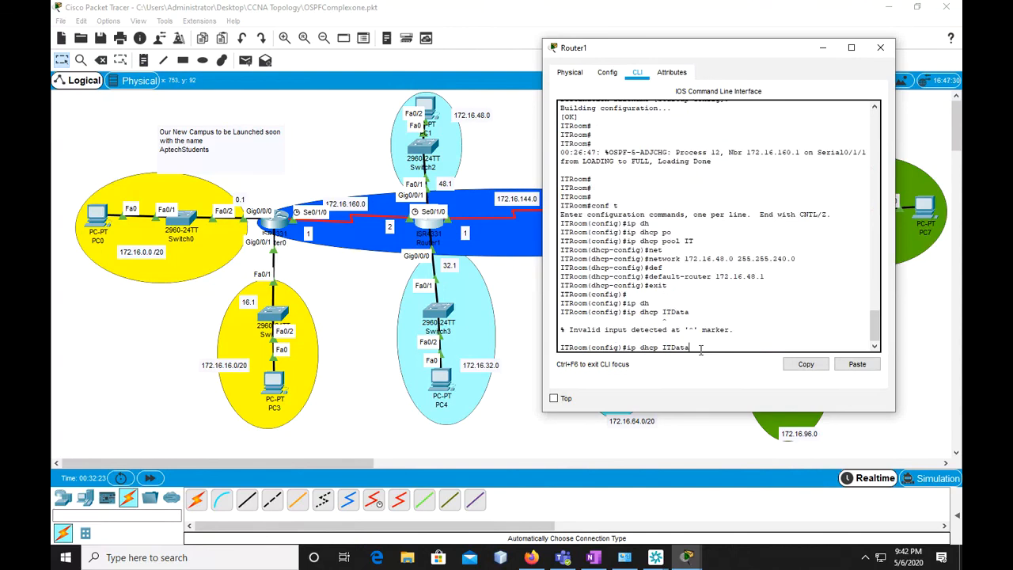
pyautogui.write('pool')
pyautogui.press('Return')
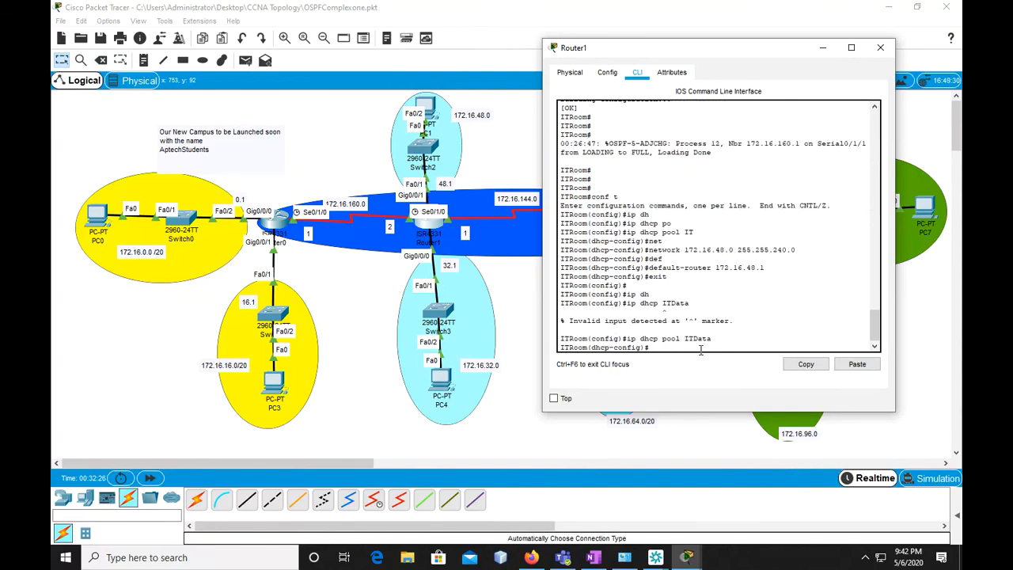
# Assign network 172.16.32.0 with mask 255.255.240.0 to DHCP pool ITData
pyautogui.press('Up')
pyautogui.press('Up')
pyautogui.press('Up')
pyautogui.press('Up')
pyautogui.press('Up')
pyautogui.press('Left')
pyautogui.press('Left')
pyautogui.press('BackSpace')
pyautogui.press('BackSpace')
pyautogui.write('32')
pyautogui.press('Return')
# Set the default router of DHCP pool ITData to 172.16.32.1
pyautogui.write('de')
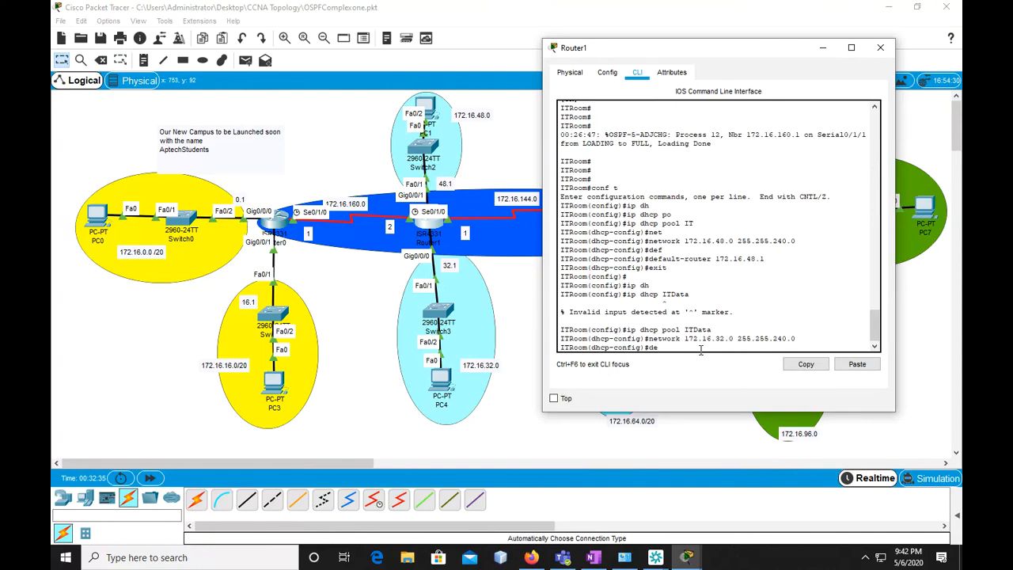
pyautogui.press('BackSpace')
pyautogui.write('ef')
pyautogui.press('Tab')
pyautogui.write('172.16.')
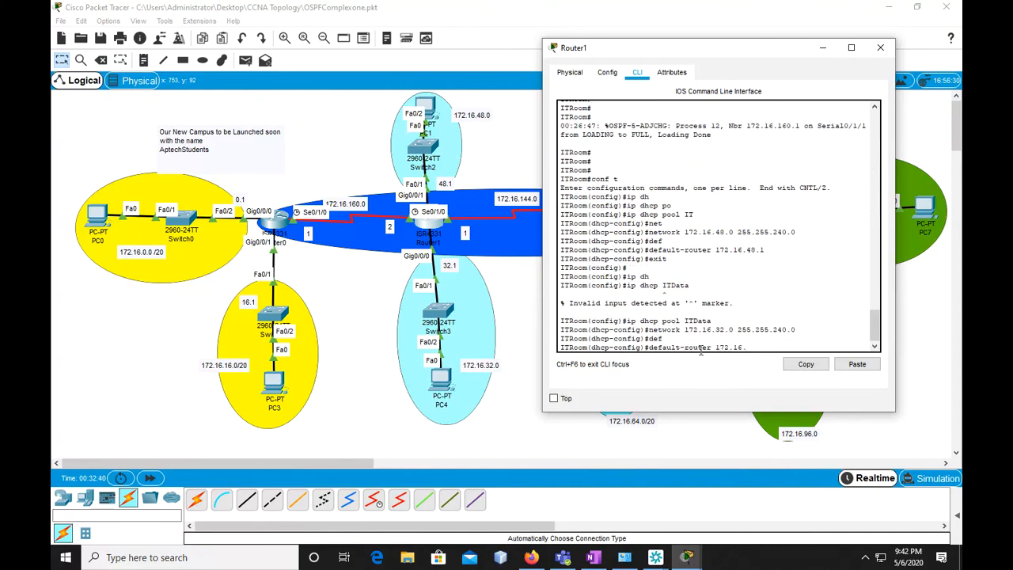
pyautogui.write('/32.1')
pyautogui.press('Return')
pyautogui.press('Return')
# Exit DHCP pool ITData and global configuration mode to reach ITRoom's privileged prompt
pyautogui.write('ex')
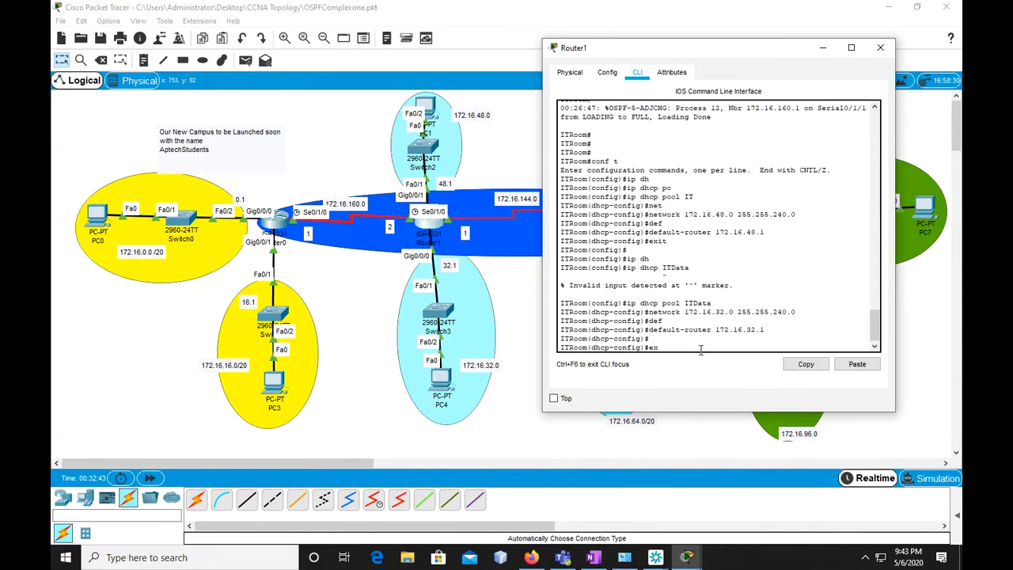
pyautogui.write('ot')
pyautogui.press('Return')
pyautogui.press('Return')
pyautogui.write('exi')
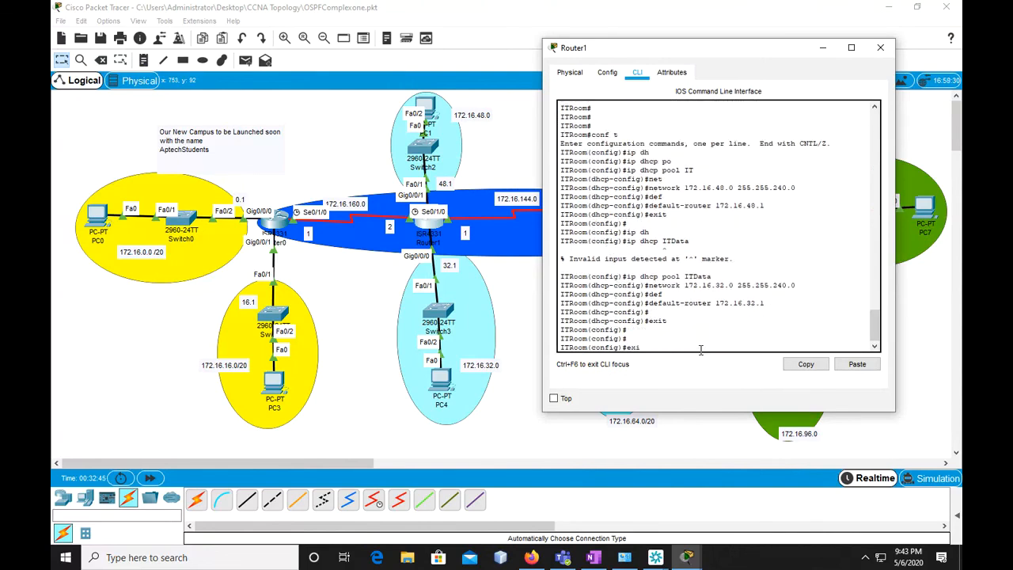
pyautogui.write('t')
pyautogui.press('Return')
pyautogui.press('Return')
# Save ITRoom's running configuration to the startup configuration
pyautogui.write('copy run')
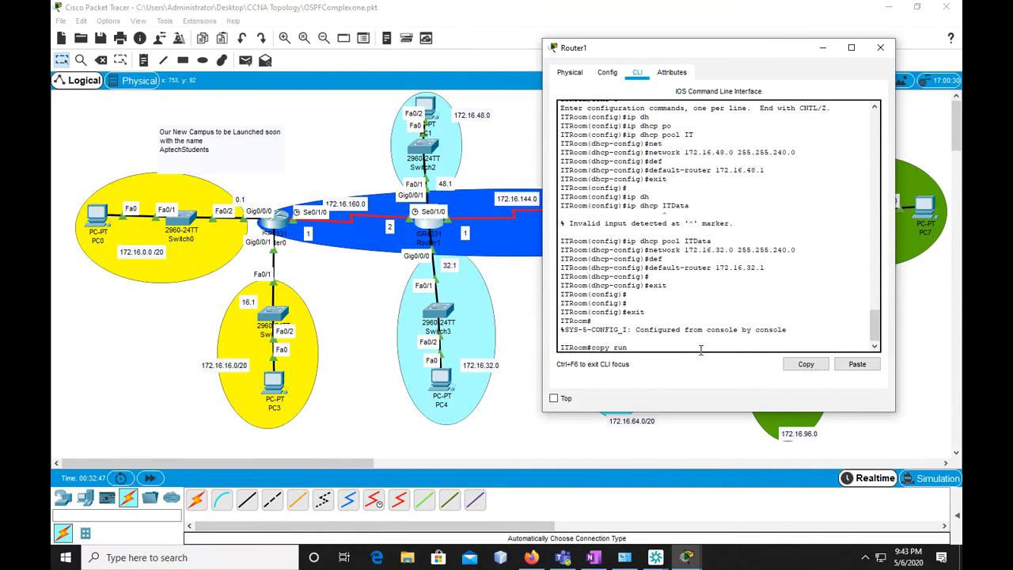
pyautogui.press('Tab')
pyautogui.write('st')
pyautogui.press('Tab')
pyautogui.press('Return')
pyautogui.press('Return')
pyautogui.press('Return')
pyautogui.write('exi')
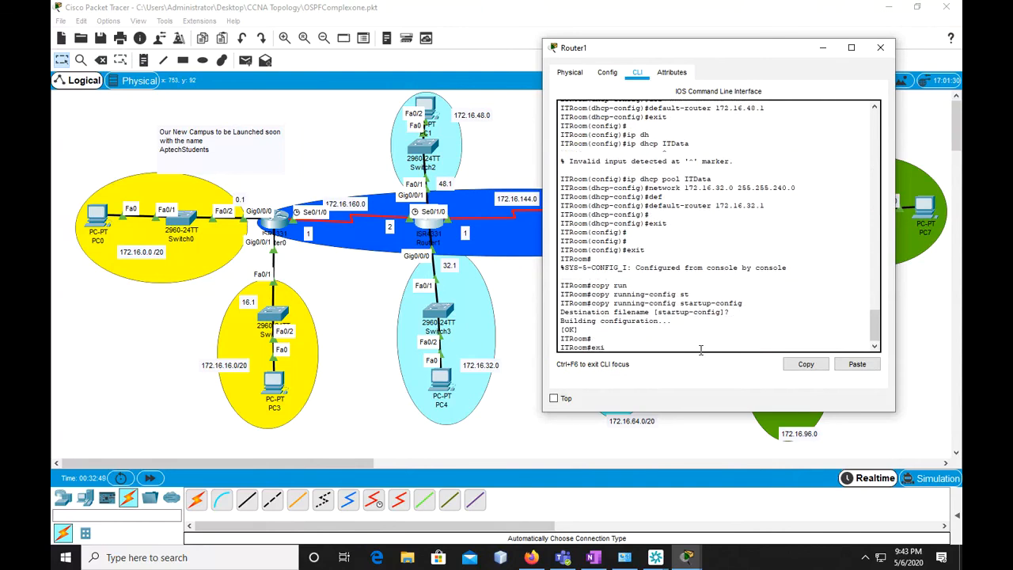
pyautogui.press('BackSpace')
# Minimize Router1's window, open Router2's console and enter global configuration mode on HRROOM
pyautogui.click(823, 53)
pyautogui.click(600, 210)
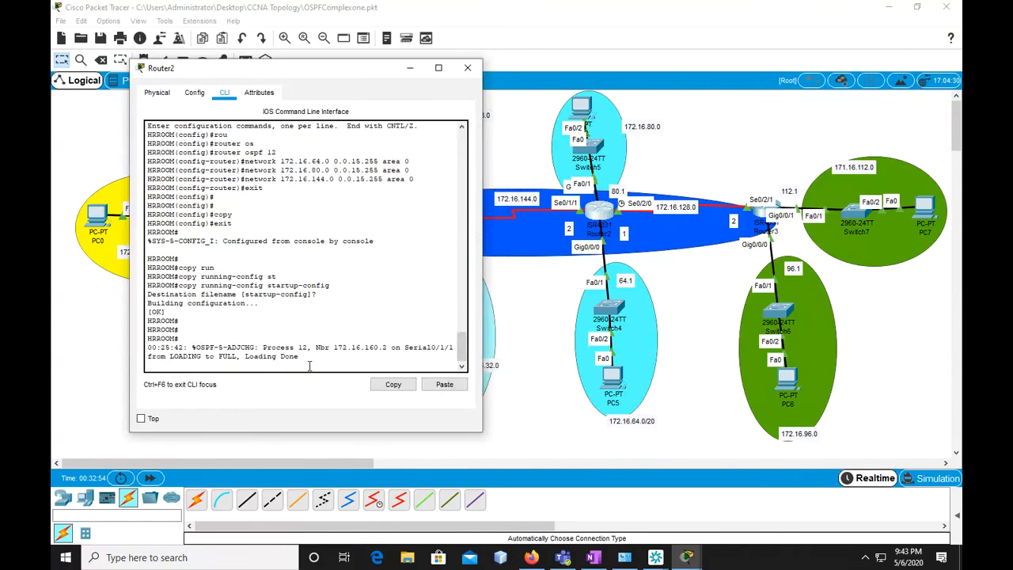
pyautogui.press('Return')
pyautogui.press('Return')
pyautogui.press('Return')
pyautogui.press('Return')
pyautogui.write('conf t')
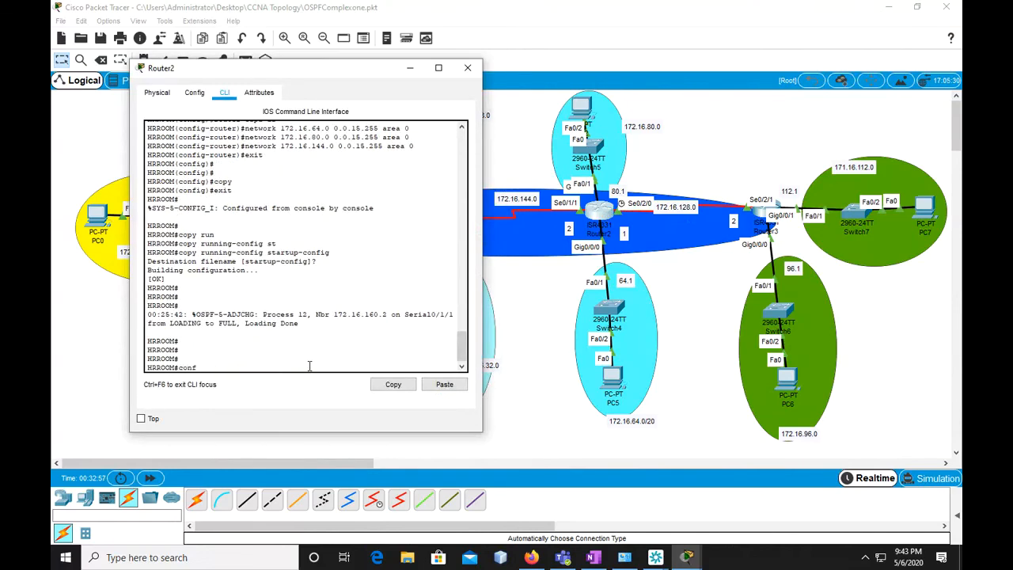
pyautogui.press('Return')
# Create a DHCP pool named HR on the HRROOM router
pyautogui.write('ip dh')
pyautogui.press('Tab')
pyautogui.write('p')
pyautogui.press('Tab')
pyautogui.press('Tab')
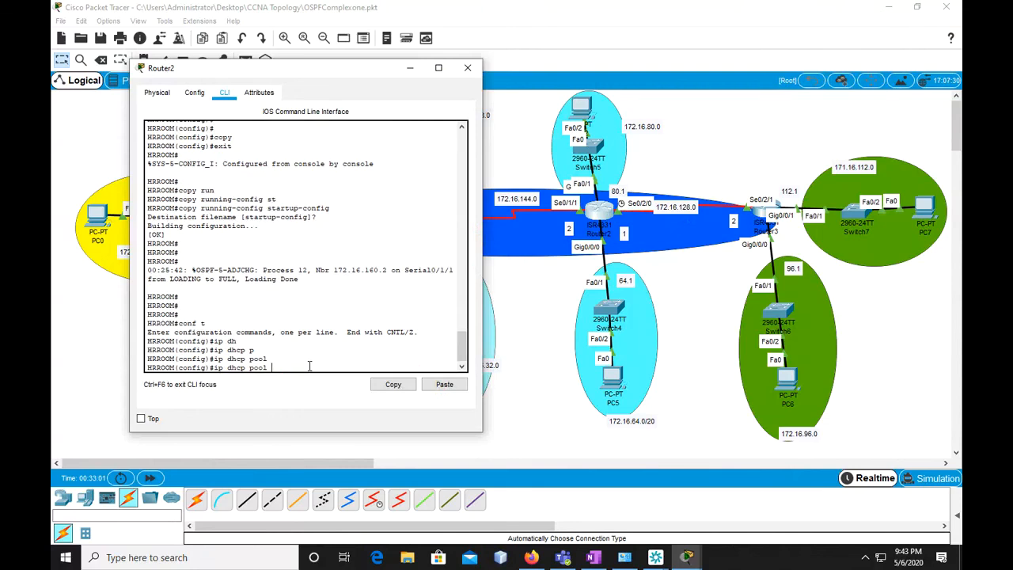
pyautogui.write('HR')
pyautogui.press('Return')
# Assign network 172.16.80.0 with mask 255.255.240.0 to DHCP pool HR
pyautogui.write('net')
pyautogui.press('Tab')
pyautogui.write('172.16.')
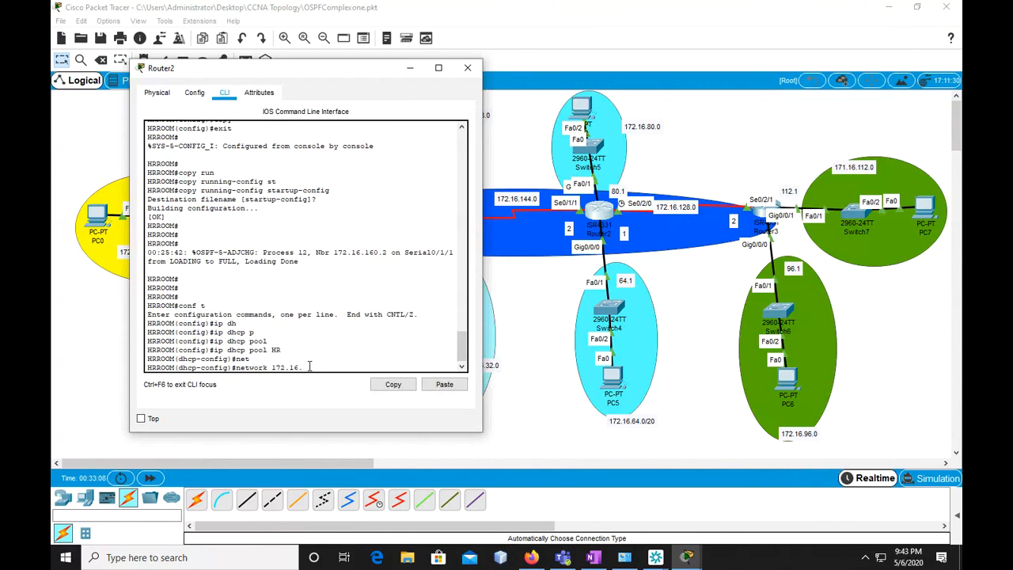
pyautogui.write('80.0')
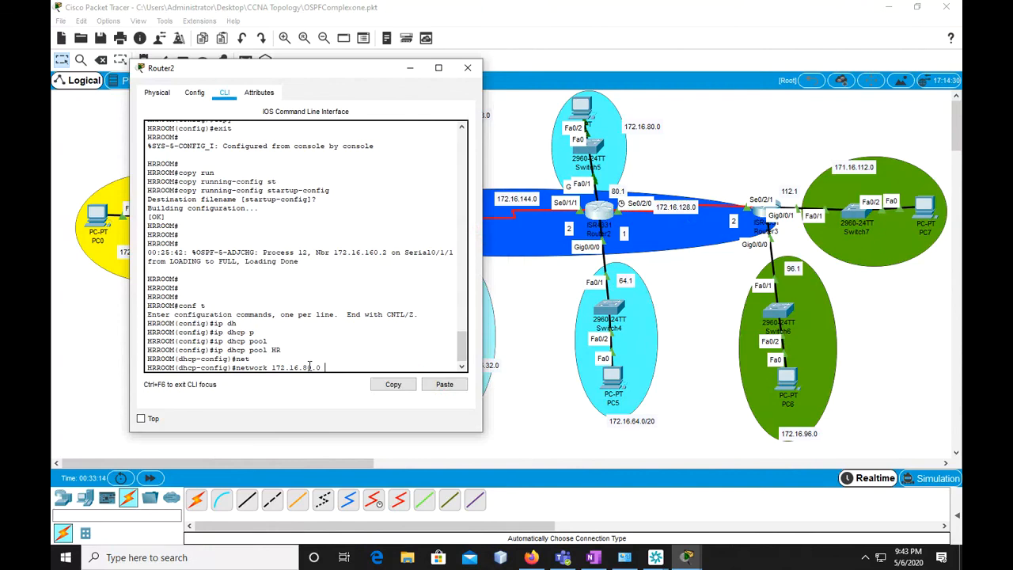
pyautogui.write(' 255.255.240.09')
pyautogui.press('Return')
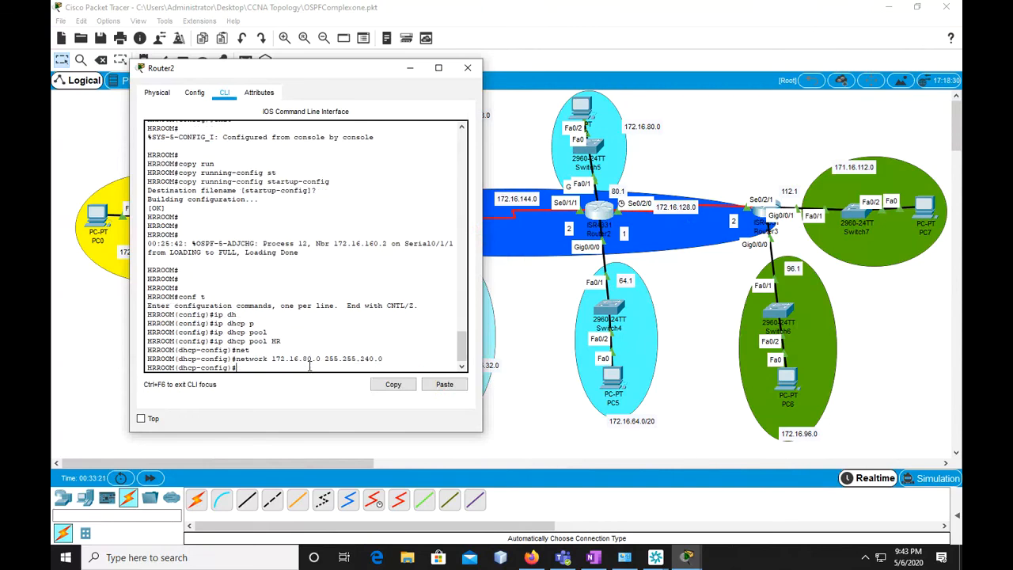
# Set the default router of DHCP pool HR to 172.16.80.1 and leave the pool's configuration
pyautogui.write('de')
pyautogui.press('Tab')
pyautogui.write('172.1')
pyautogui.press('BackSpace')
pyautogui.press('BackSpace')
pyautogui.press('BackSpace')
pyautogui.write('16.')
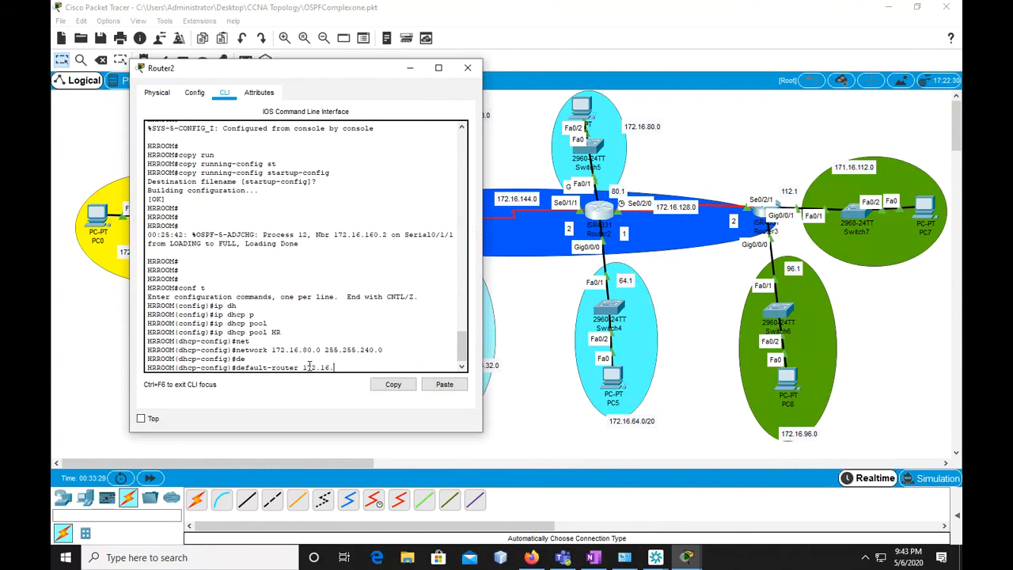
pyautogui.write('80.1')
pyautogui.press('Return')
pyautogui.write('exit')
pyautogui.press('Return')
pyautogui.press('Return')
pyautogui.press('Return')
# Create a second DHCP pool named HRSystems on the HRROOM router
pyautogui.write('ip dh')
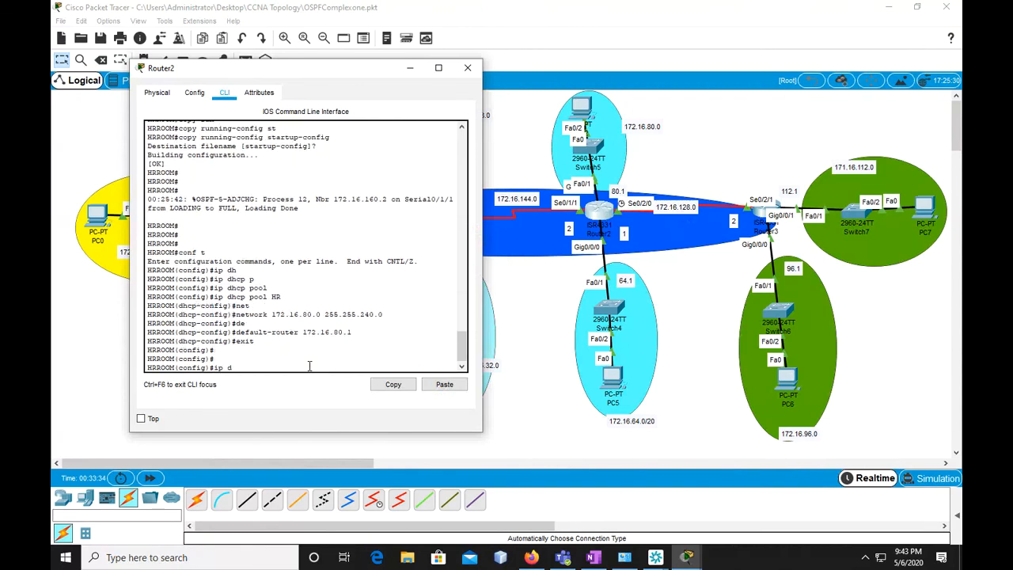
pyautogui.press('Tab')
pyautogui.write('po')
pyautogui.press('Tab')
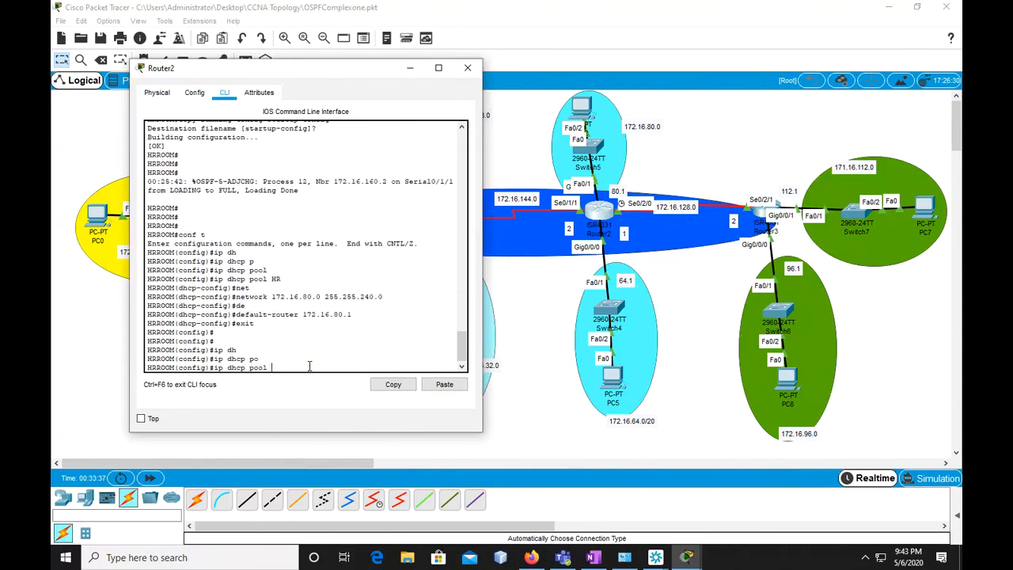
pyautogui.write('HRSystem')
pyautogui.press('Return')
# Assign network 172.16.64.0 with mask 255.255.240.0 to DHCP pool HRSystems
pyautogui.press('Up')
pyautogui.press('Up')
pyautogui.press('Up')
pyautogui.press('Up')
pyautogui.press('Up')
pyautogui.press('Up')
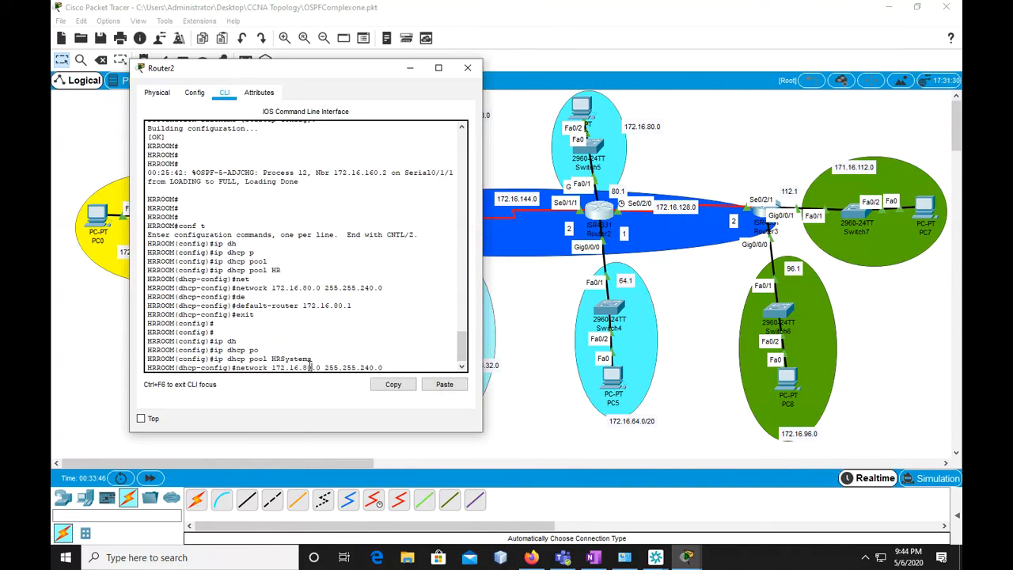
pyautogui.press('BackSpace')
pyautogui.write('64')
pyautogui.press('Return')
# Set the default router of DHCP pool HRSystems to 172.16.64.1
pyautogui.write('de')
pyautogui.write('g')
pyautogui.press('Tab')
pyautogui.press('BackSpace')
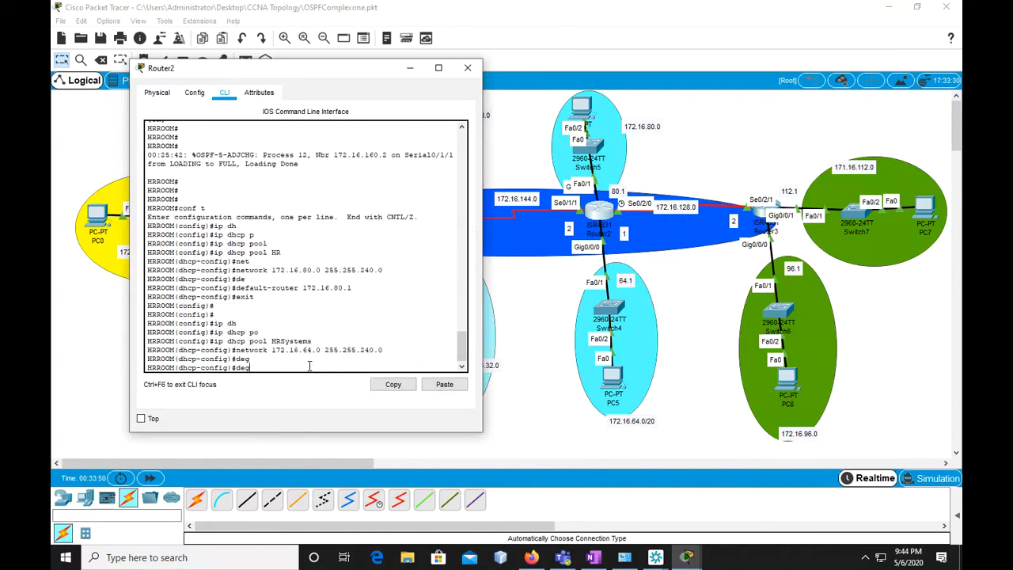
pyautogui.write('f')
pyautogui.press('Tab')
pyautogui.write('172.16.')
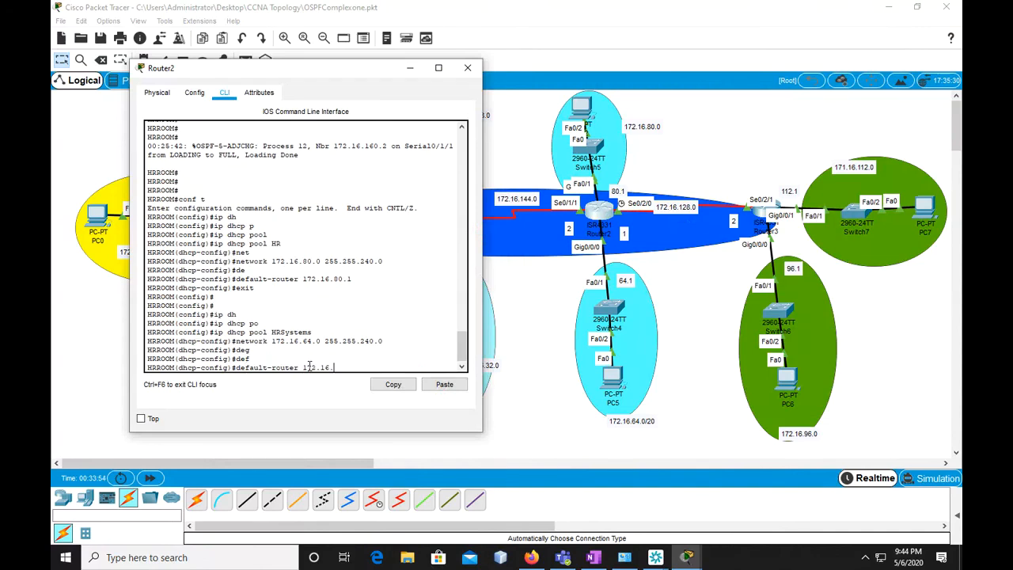
pyautogui.write('64.1')
pyautogui.press('Return')
# Exit DHCP pool HRSystems and global configuration mode to reach HRROOM's privileged prompt
pyautogui.write('exit')
pyautogui.press('Return')
pyautogui.press('Return')
pyautogui.press('Return')
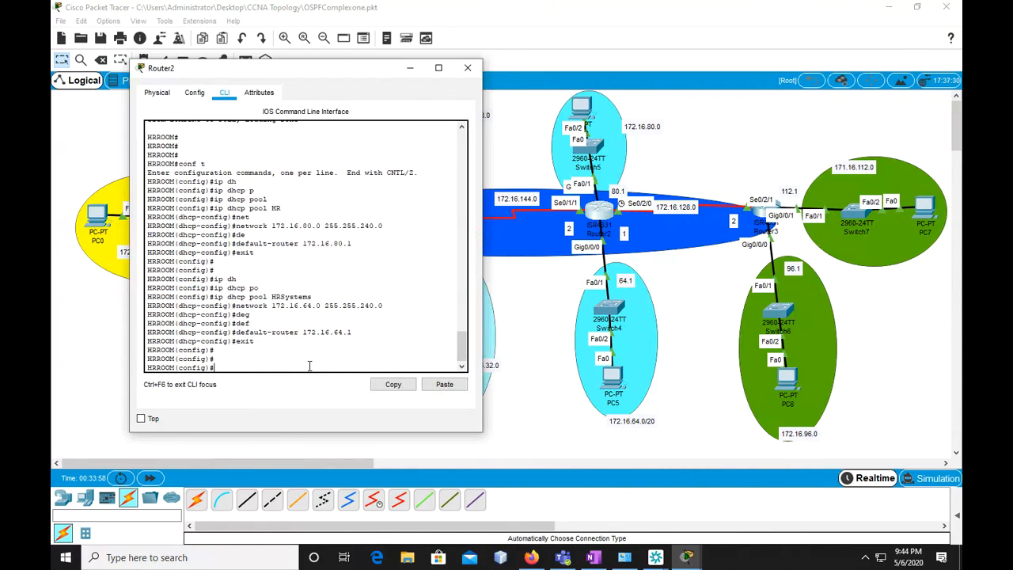
pyautogui.write('exiut')
pyautogui.press('Return')
pyautogui.write('exit')
pyautogui.press('Return')
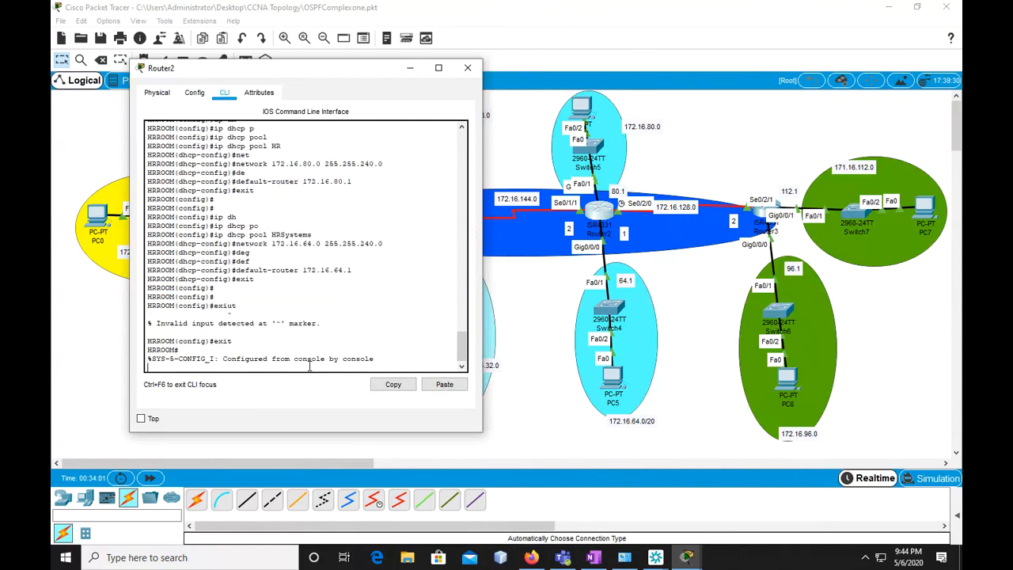
pyautogui.press('Return')
# Save HRROOM's running configuration to the startup configuration
pyautogui.write('copy runst')
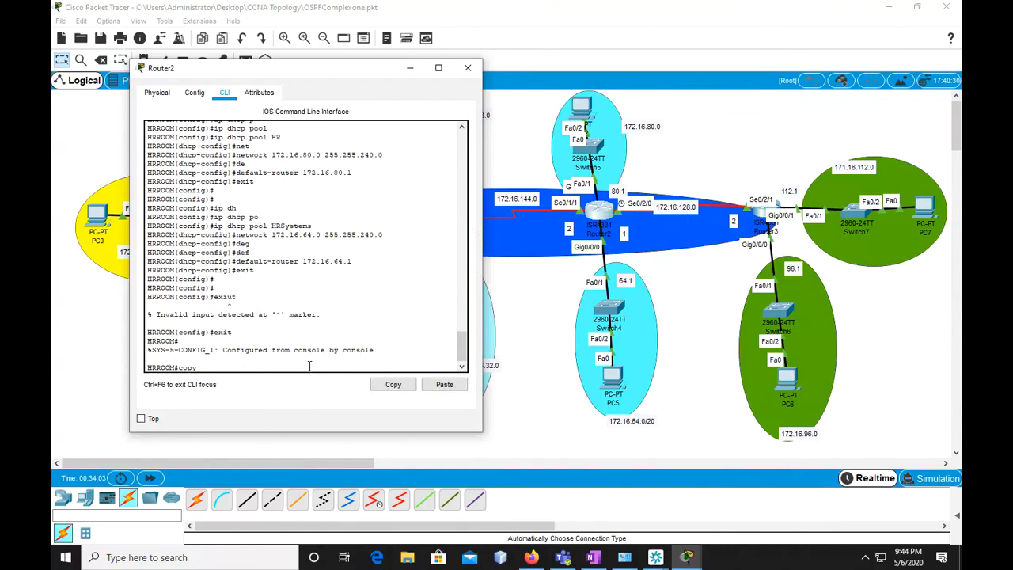
pyautogui.press('Tab')
pyautogui.press('BackSpace')
pyautogui.press('BackSpace')
pyautogui.press('Tab')
pyautogui.write('st')
pyautogui.press('Tab')
pyautogui.press('Return')
pyautogui.press('Return')
pyautogui.press('Return')
pyautogui.press('Return')
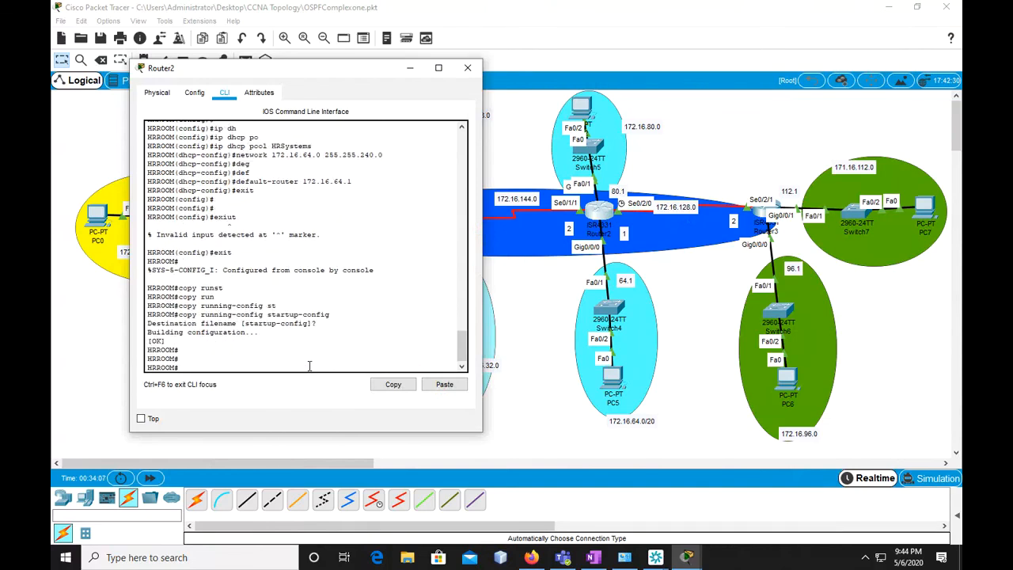
# Open Router3's console and enter privileged and then global configuration mode on TrainingRoom
pyautogui.click(756, 214)
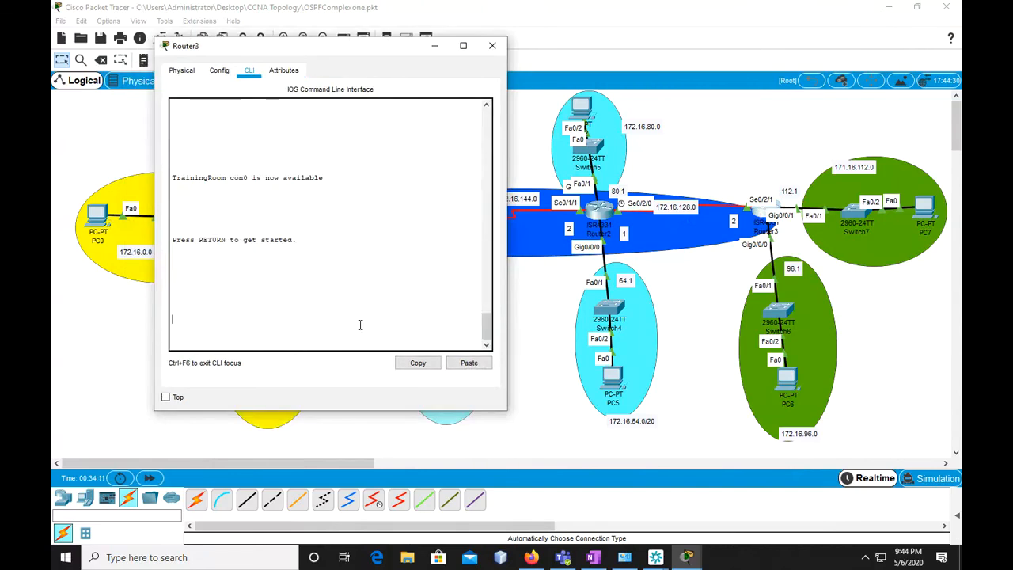
pyautogui.press('Return')
pyautogui.press('Return')
pyautogui.write('en')
pyautogui.press('Return')
pyautogui.write('conf t')
pyautogui.press('Return')
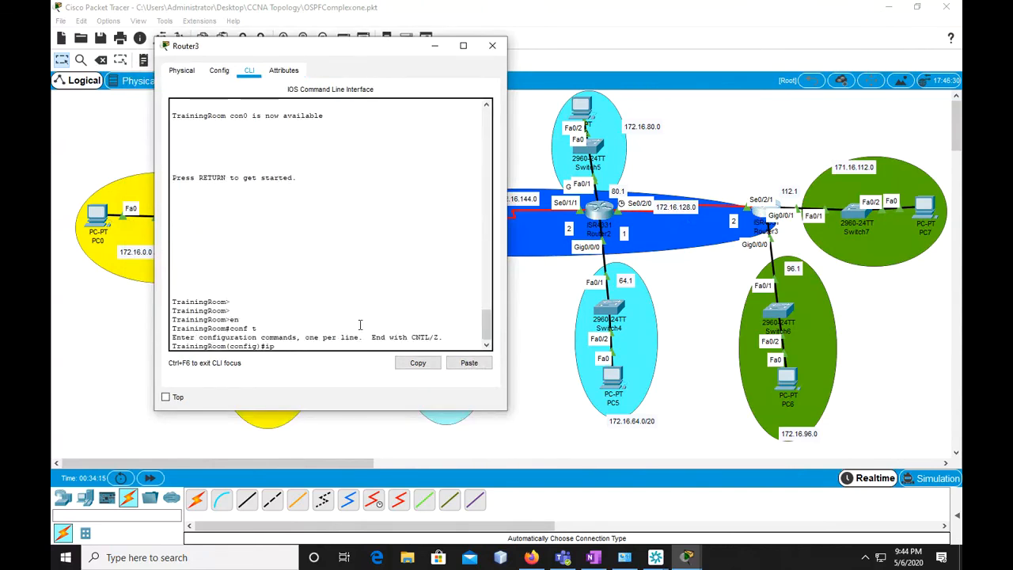
# Create a DHCP pool named Train on the TrainingRoom router
pyautogui.write('ip dh')
pyautogui.press('Tab')
pyautogui.write('po')
pyautogui.press('Tab')
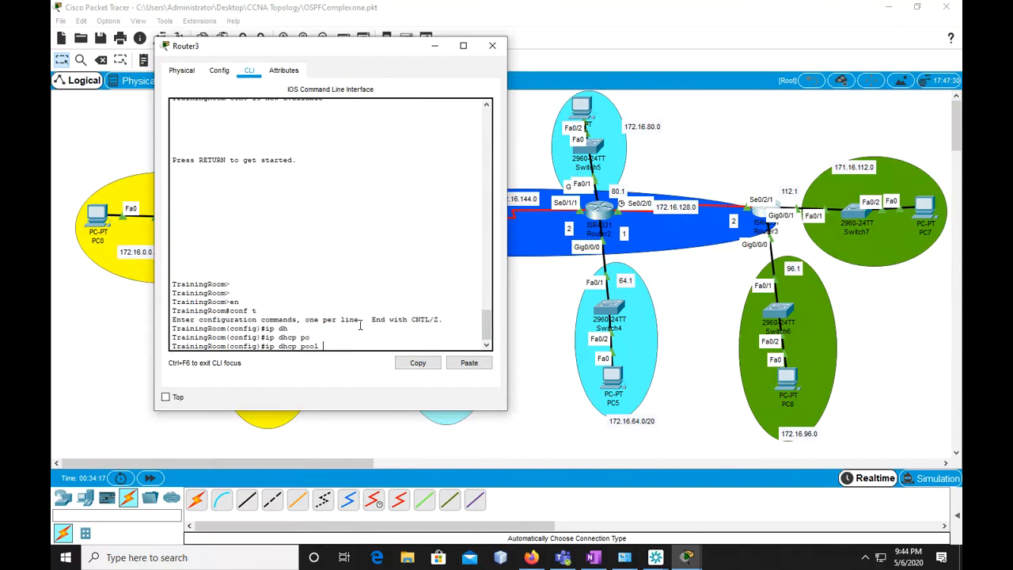
pyautogui.write('Train')
pyautogui.press('Return')
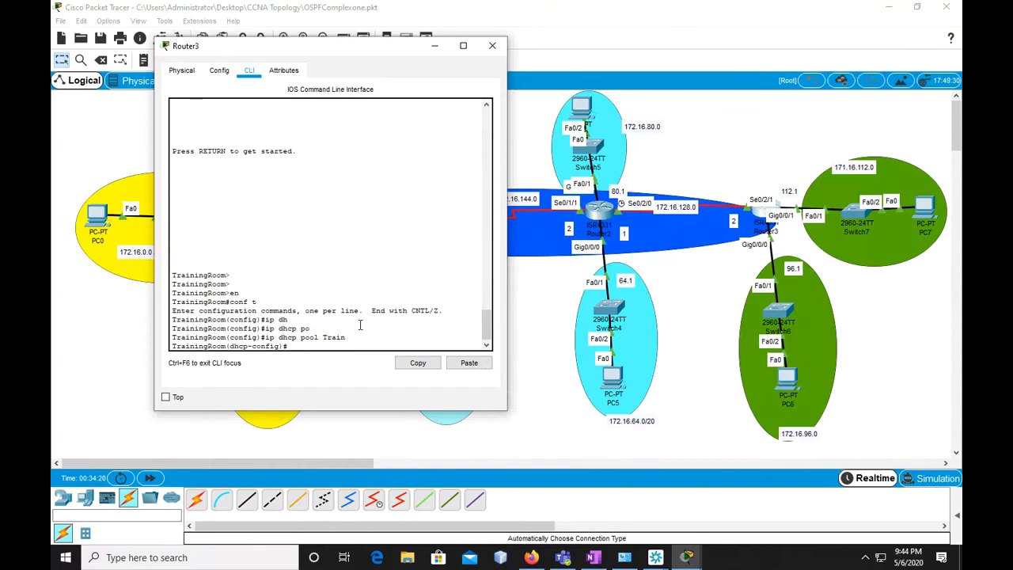
# Assign network 172.16.112.0 with mask 255.255.240.0 to DHCP pool Train
pyautogui.write('net')
pyautogui.press('Tab')
pyautogui.write('17')
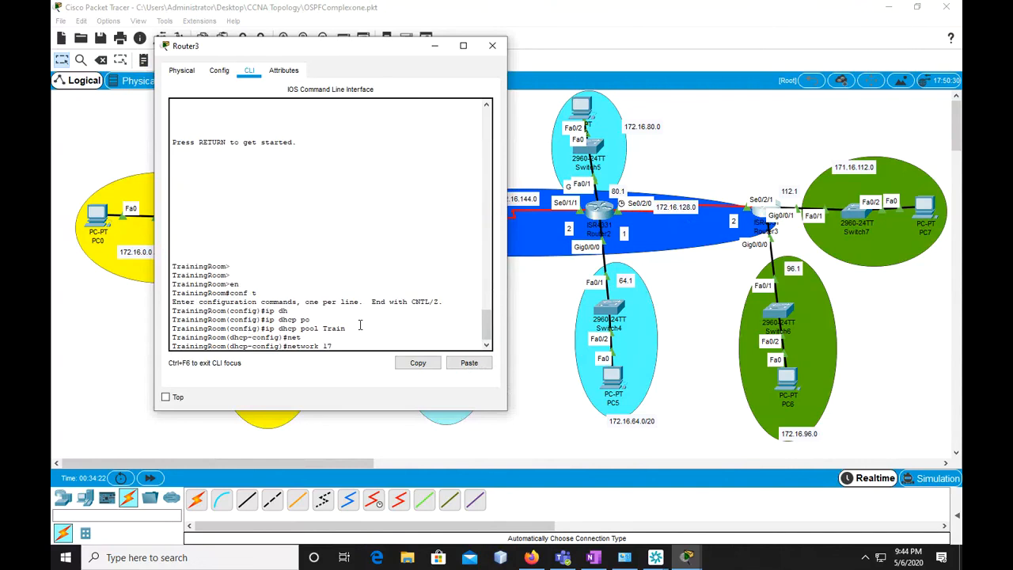
pyautogui.write('2.16.112.0 255.255.240.0')
pyautogui.press('Return')
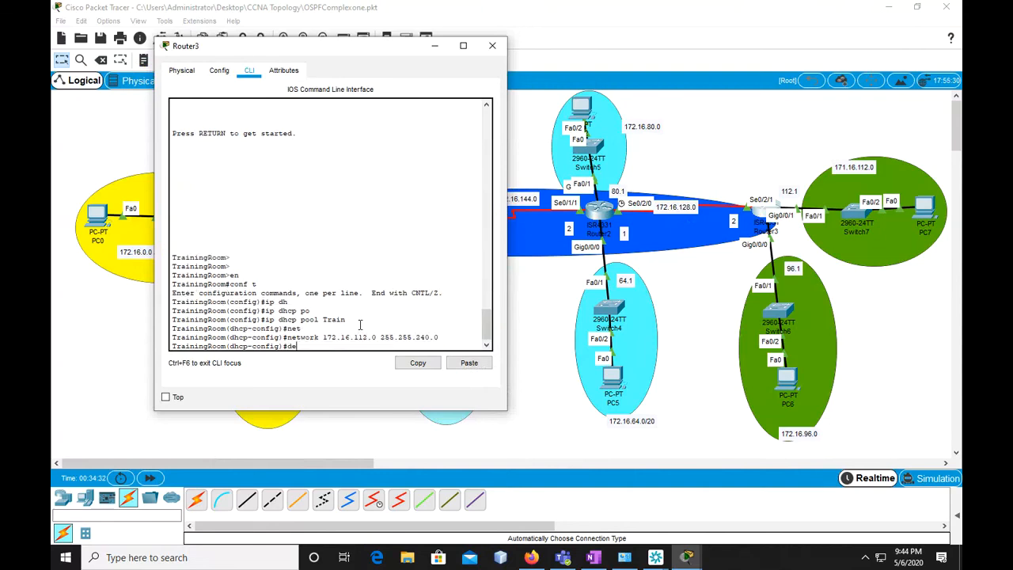
# Set the default router of DHCP pool Train to 172.16.112.1 and return to global configuration mode
pyautogui.write('def')
pyautogui.press('Tab')
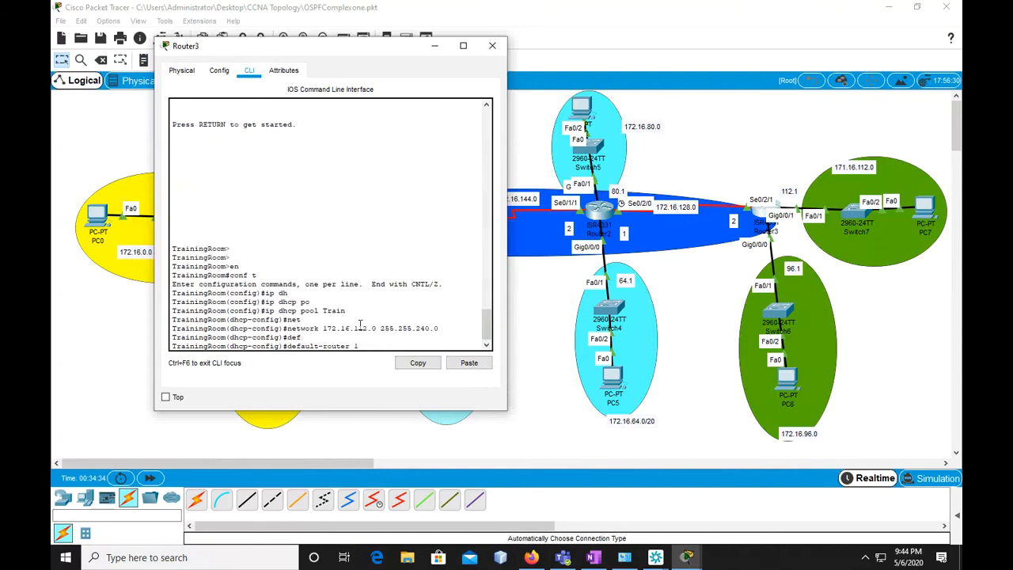
pyautogui.write('17')
pyautogui.press('BackSpace')
pyautogui.write('72.16.112.1')
pyautogui.press('Return')
pyautogui.write('exit')
pyautogui.press('Return')
pyautogui.press('Return')
pyautogui.press('Return')
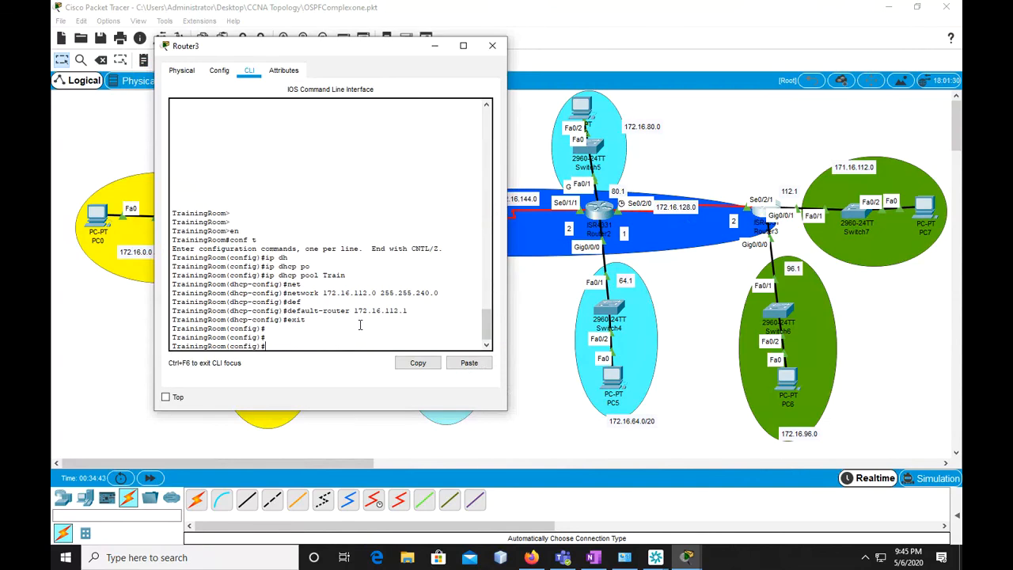
# Create a second DHCP pool named faculty on the TrainingRoom router
pyautogui.write('ip dh')
pyautogui.press('Tab')
pyautogui.write('po')
pyautogui.press('Tab')
pyautogui.write('faculty')
pyautogui.press('Return')
# Assign network 172.16.96.0 with mask 255.255.240.0 to DHCP pool faculty
pyautogui.press('Up')
pyautogui.press('Up')
pyautogui.press('Up')
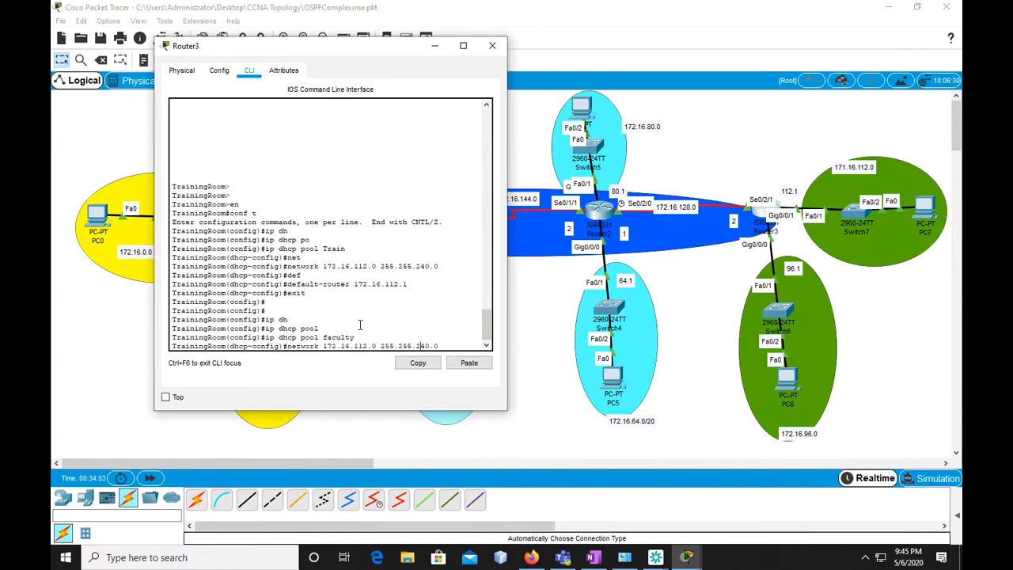
pyautogui.press('BackSpace')
pyautogui.press('BackSpace')
pyautogui.press('BackSpace')
pyautogui.write('96')
pyautogui.press('Return')
# Set the default router of DHCP pool faculty to 172.16.96.1 and return to global configuration mode
pyautogui.write('def')
pyautogui.press('Tab')
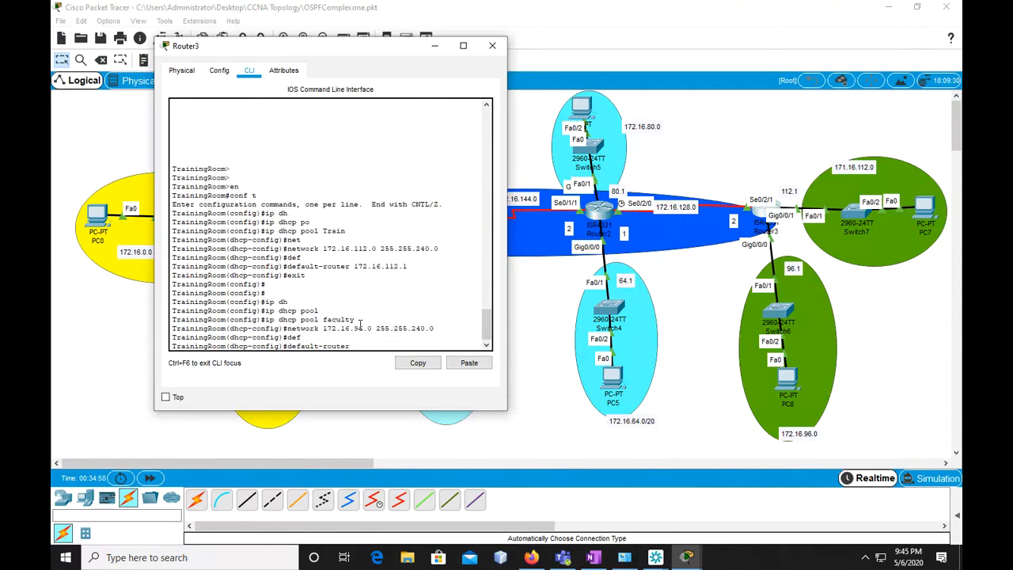
pyautogui.write('172,1')
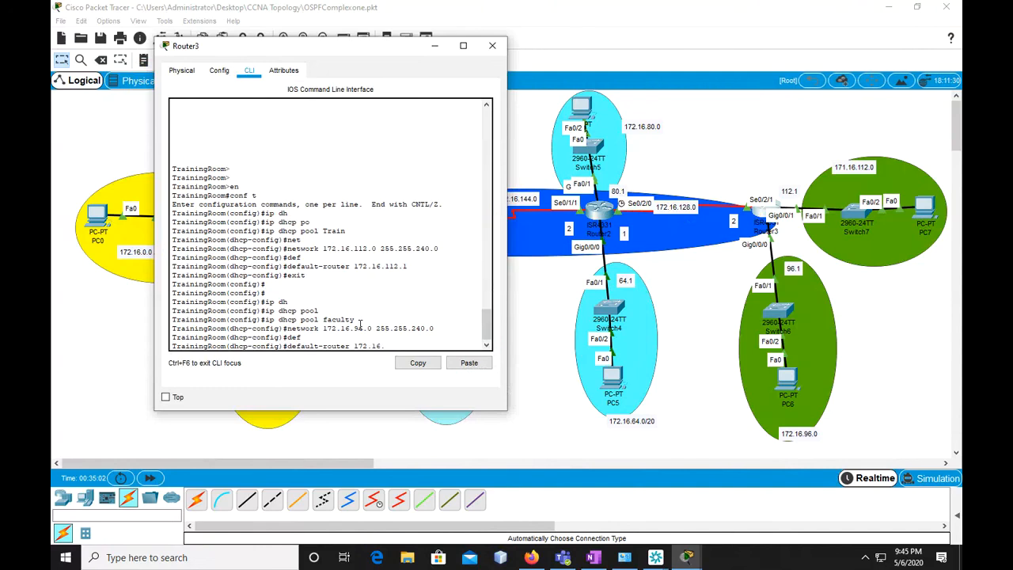
pyautogui.write('.96.1')
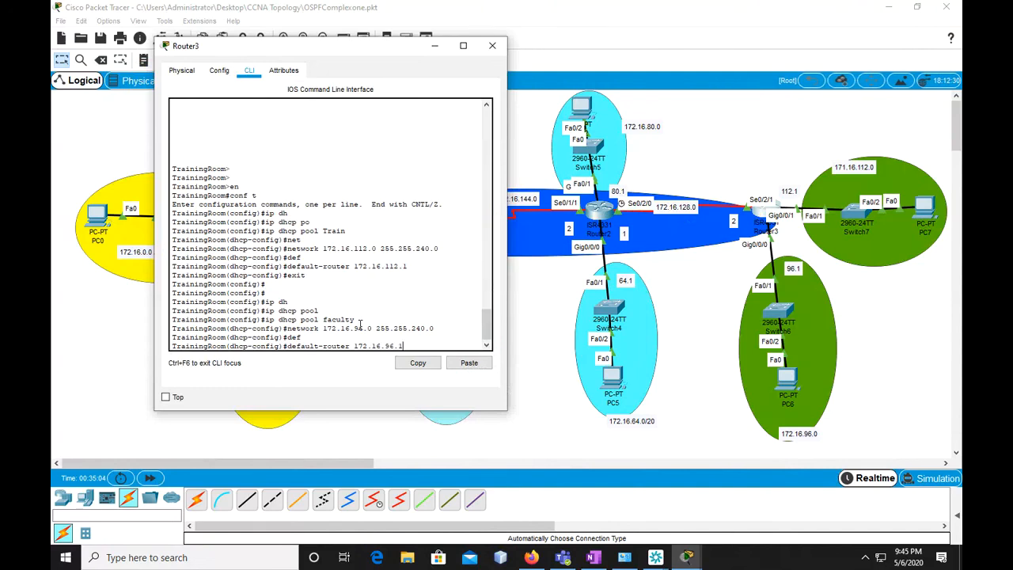
pyautogui.press('Return')
pyautogui.write('exit')
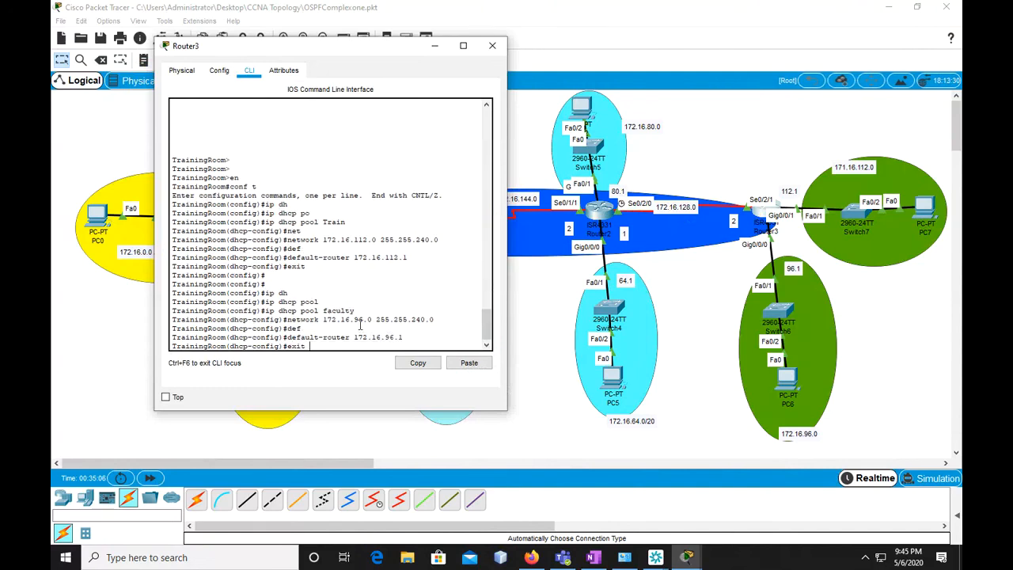
pyautogui.press('Return')
# Leave configuration mode and save TrainingRoom's running configuration to the startup configuration
pyautogui.press('Return')
pyautogui.write('exit')
pyautogui.press('Return')
pyautogui.press('Return')
pyautogui.write('copy run')
pyautogui.press('Tab')
pyautogui.write('st')
pyautogui.press('Tab')
pyautogui.press('Return')
pyautogui.press('Return')
pyautogui.press('Return')
pyautogui.press('Return')
pyautogui.press('Return')
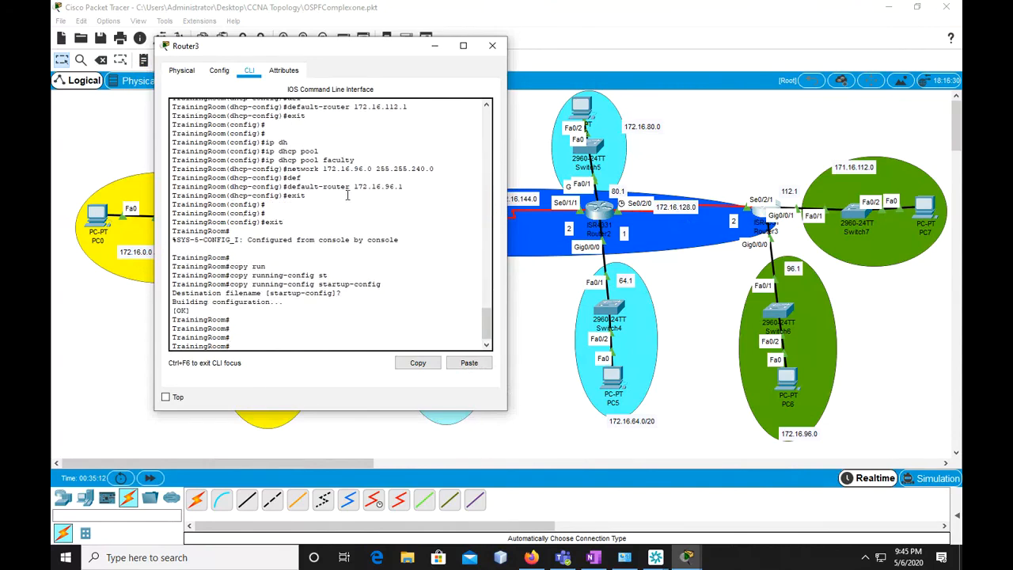
# Set PC0's IP configuration to DHCP so it requests an address from its LAN router
pyautogui.click(106, 239)
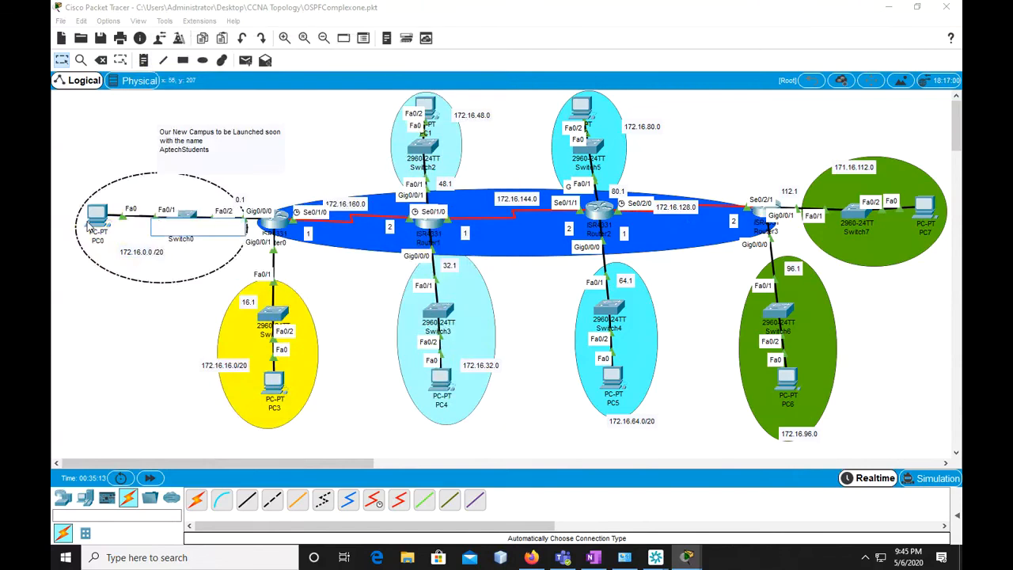
pyautogui.click(95, 215)
pyautogui.click(437, 113)
pyautogui.click(380, 184)
pyautogui.click(380, 184)
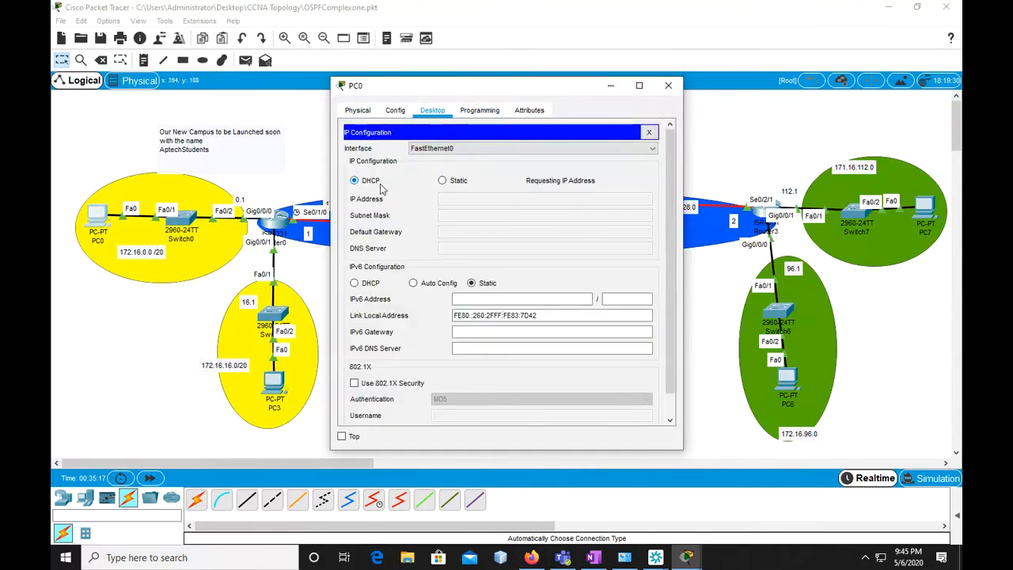
# Switch PC3's IP configuration to DHCP and close its window
pyautogui.click(274, 384)
pyautogui.click(432, 110)
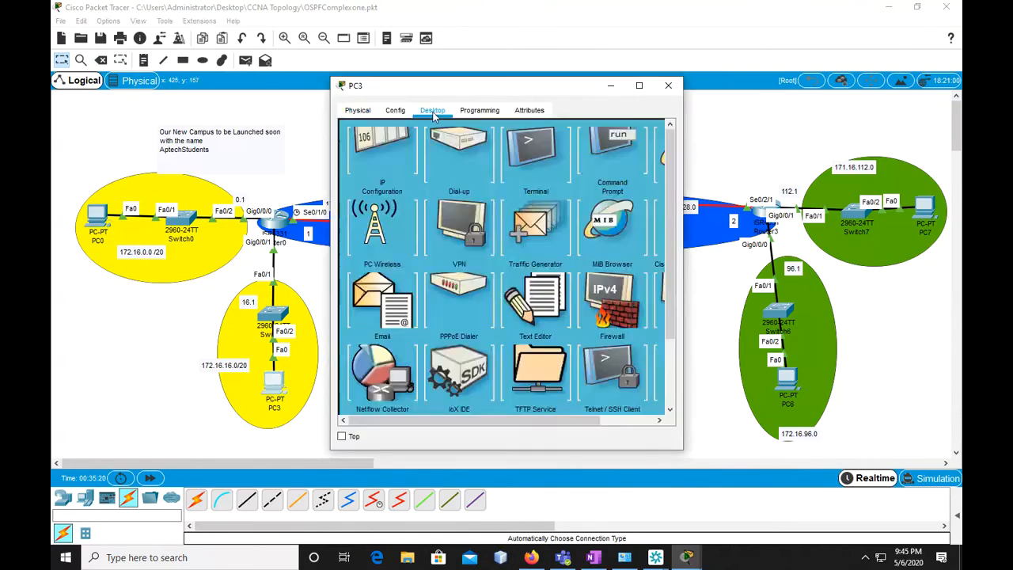
pyautogui.click(388, 158)
pyautogui.click(354, 180)
pyautogui.click(649, 133)
pyautogui.click(668, 85)
# Switch PC1's IP configuration to DHCP and close its window
pyautogui.click(431, 150)
pyautogui.click(432, 110)
pyautogui.click(387, 158)
pyautogui.click(649, 133)
pyautogui.click(668, 86)
# Switch PC4's IP configuration to DHCP, then reopen the configuration to check it
pyautogui.click(437, 378)
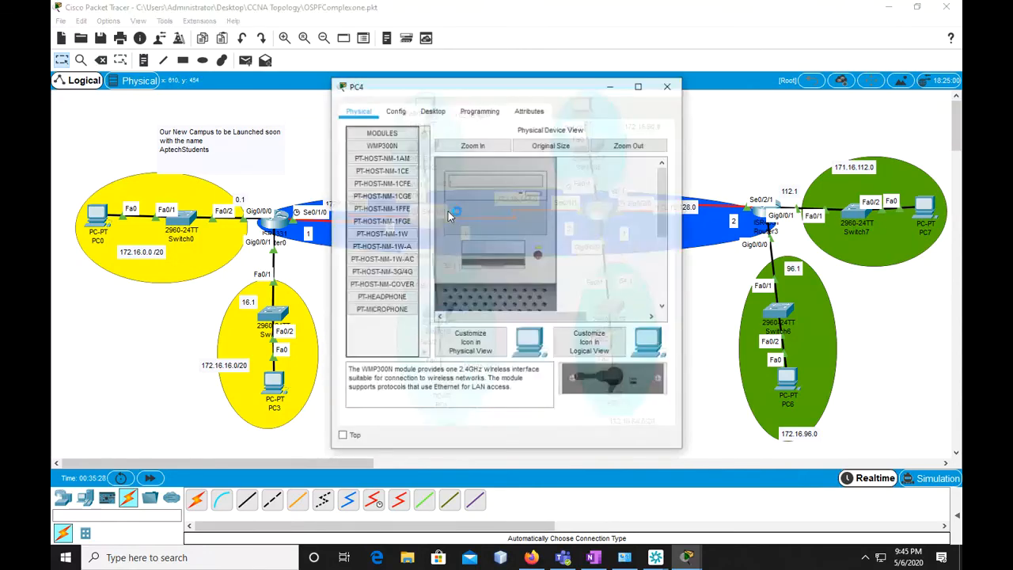
pyautogui.click(432, 111)
pyautogui.click(388, 158)
pyautogui.click(354, 180)
pyautogui.click(649, 133)
pyautogui.click(668, 86)
pyautogui.click(439, 380)
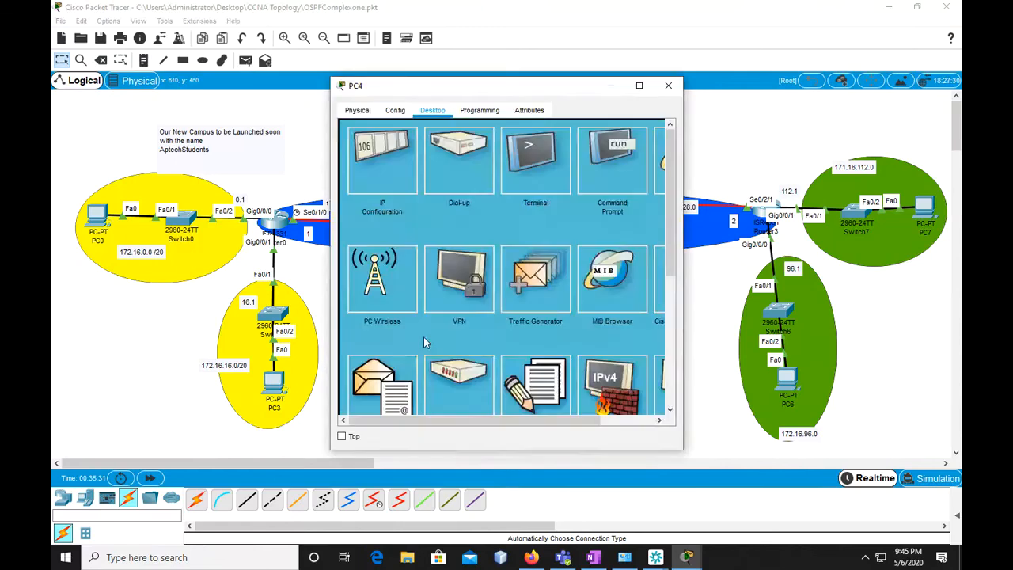
pyautogui.click(388, 160)
pyautogui.click(649, 132)
pyautogui.click(668, 85)
# Switch PC2's IP configuration to DHCP and close its window
pyautogui.click(589, 108)
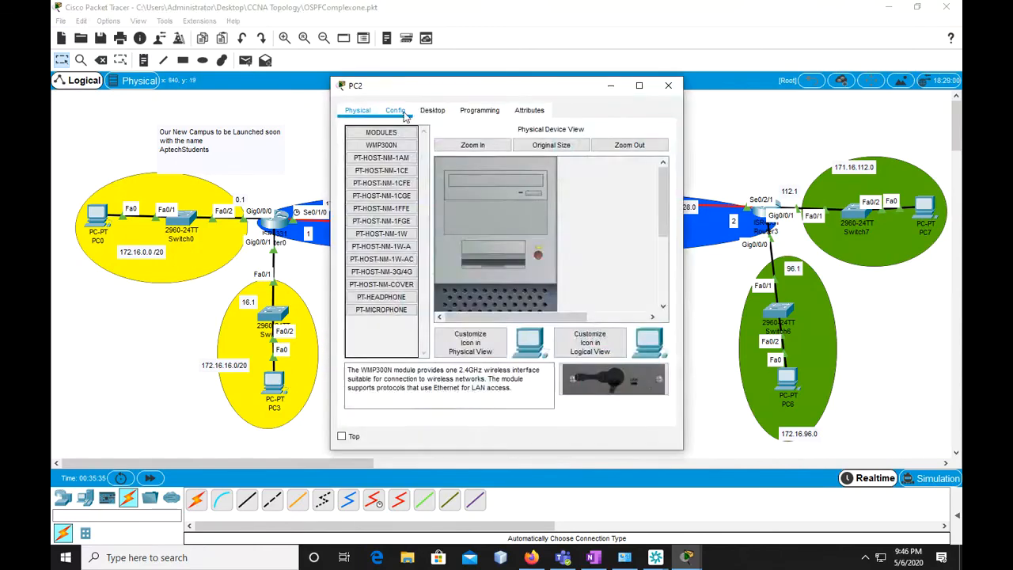
pyautogui.click(396, 111)
pyautogui.click(432, 110)
pyautogui.click(400, 161)
pyautogui.click(375, 182)
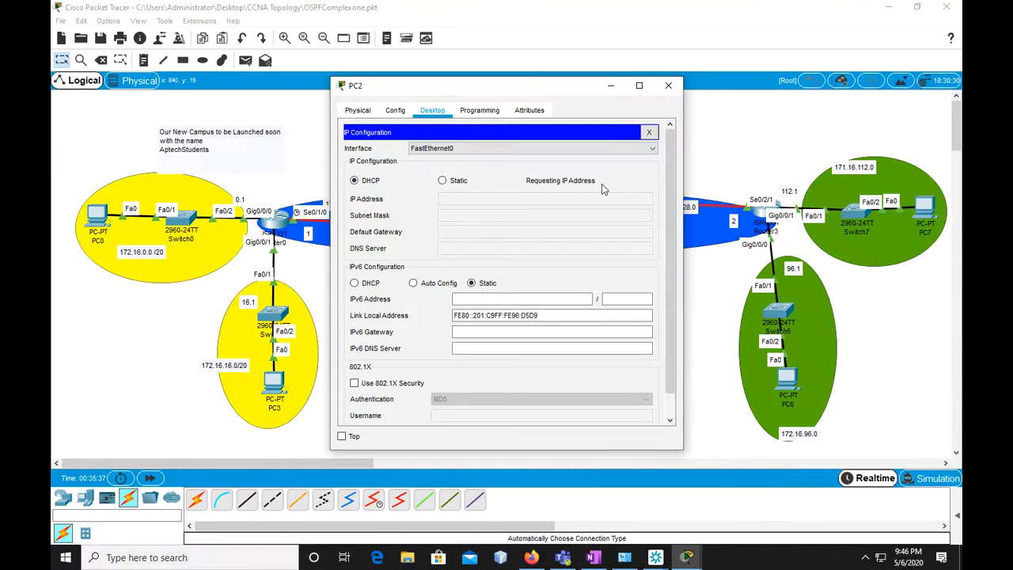
pyautogui.click(649, 132)
pyautogui.click(668, 86)
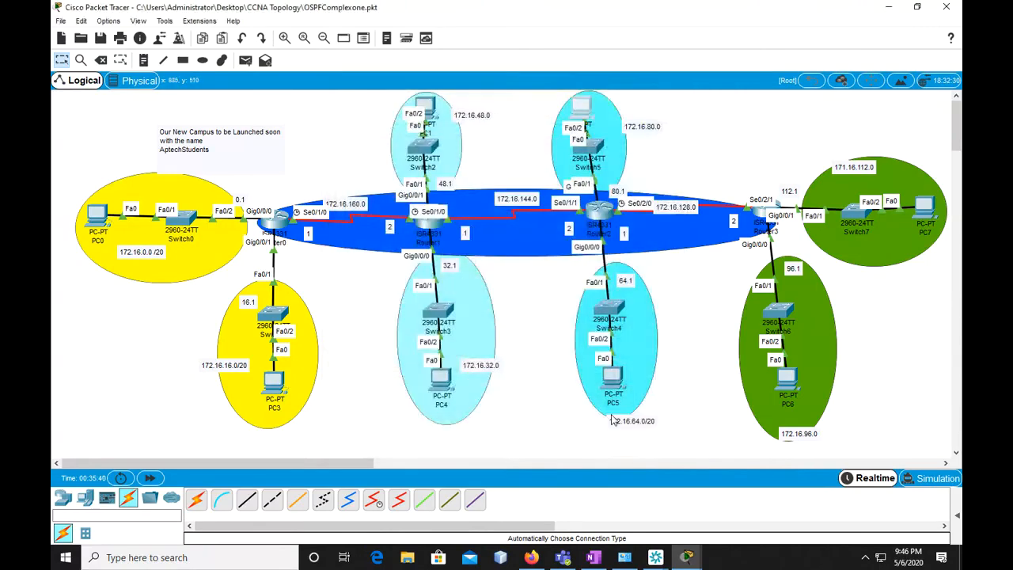
# Switch PC5's IP configuration to DHCP and close its window
pyautogui.click(613, 380)
pyautogui.click(432, 111)
pyautogui.click(381, 163)
pyautogui.click(375, 181)
pyautogui.click(649, 132)
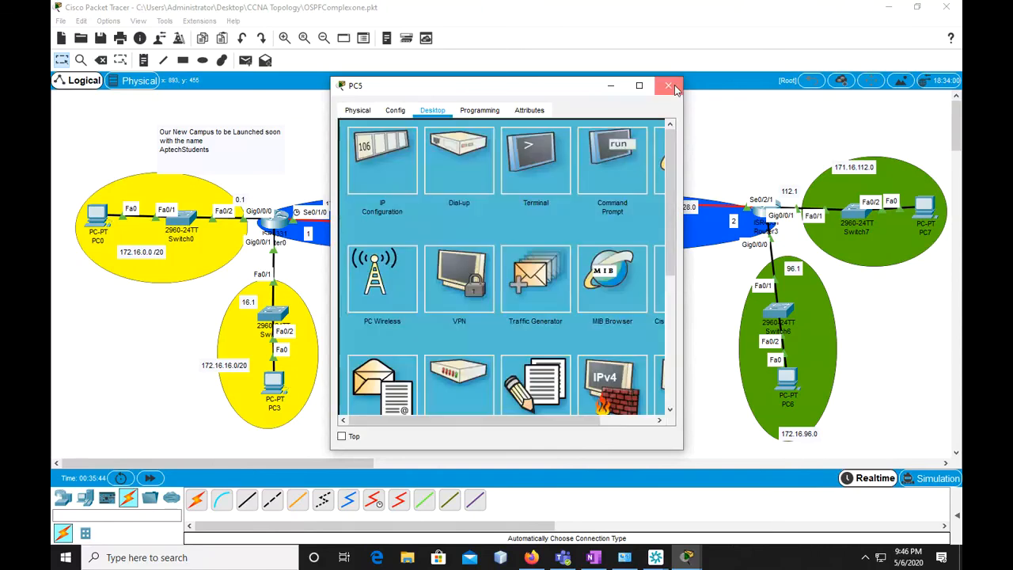
pyautogui.click(669, 86)
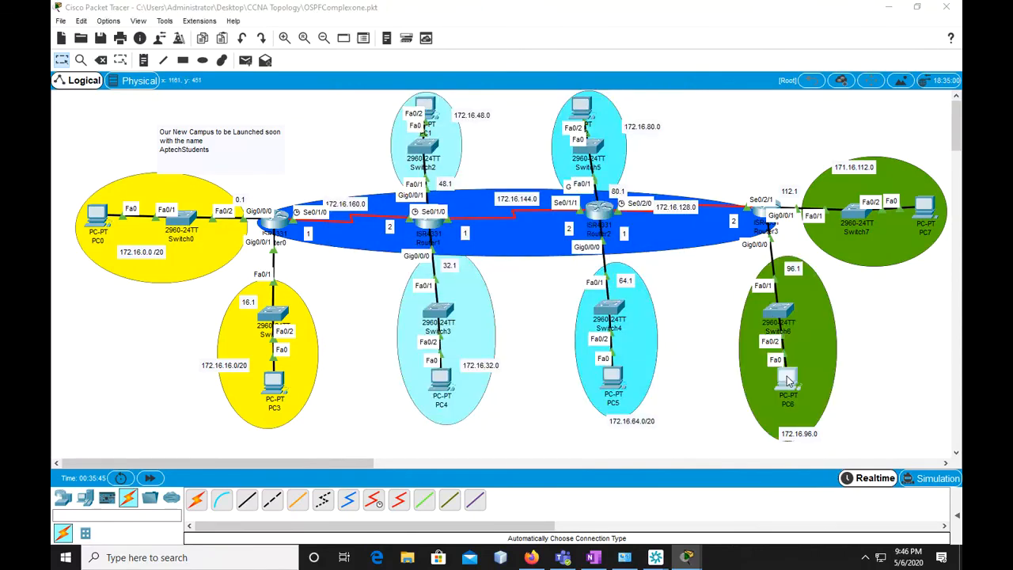
# Switch PC6's IP configuration to DHCP and close its window
pyautogui.click(788, 382)
pyautogui.click(479, 110)
pyautogui.click(432, 110)
pyautogui.click(402, 172)
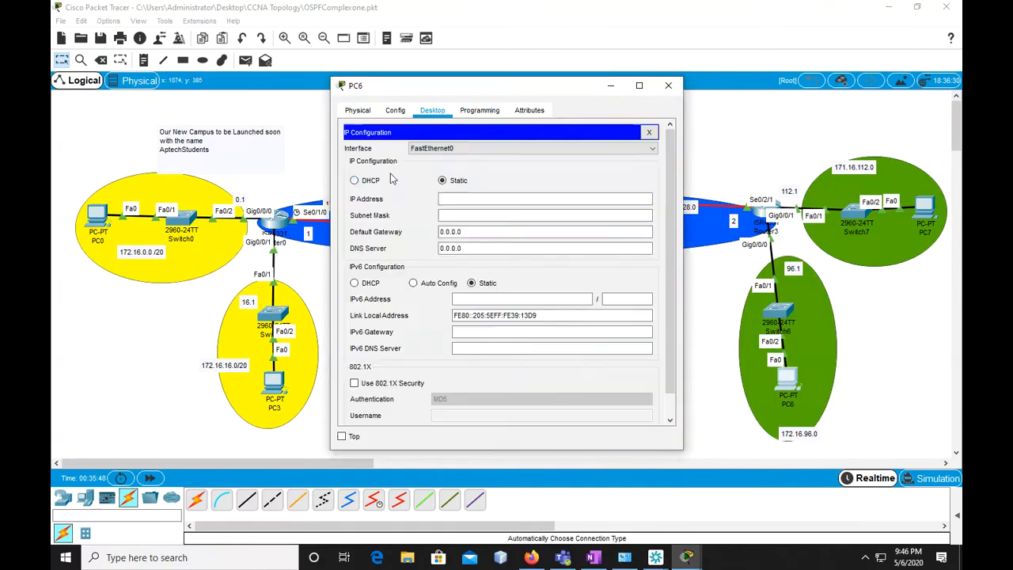
pyautogui.click(648, 133)
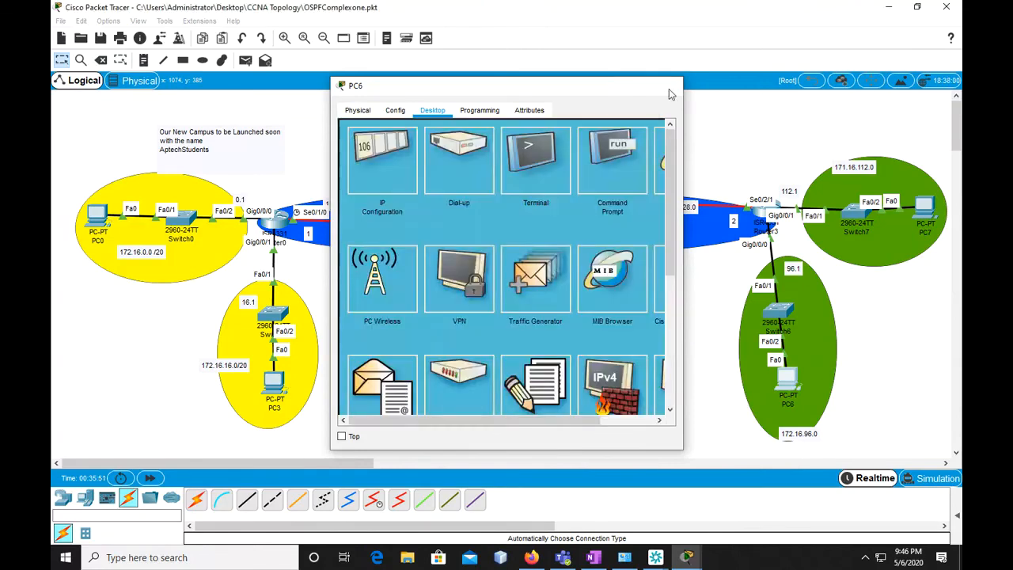
pyautogui.click(668, 85)
# Switch PC7's IP configuration to DHCP and close its window
pyautogui.click(924, 207)
pyautogui.click(432, 110)
pyautogui.click(383, 162)
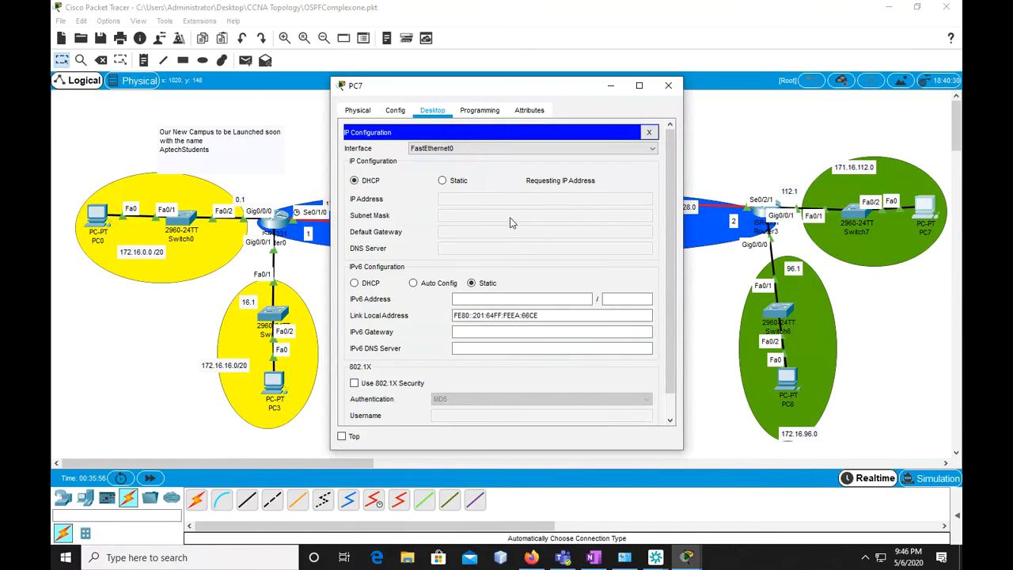
pyautogui.click(649, 133)
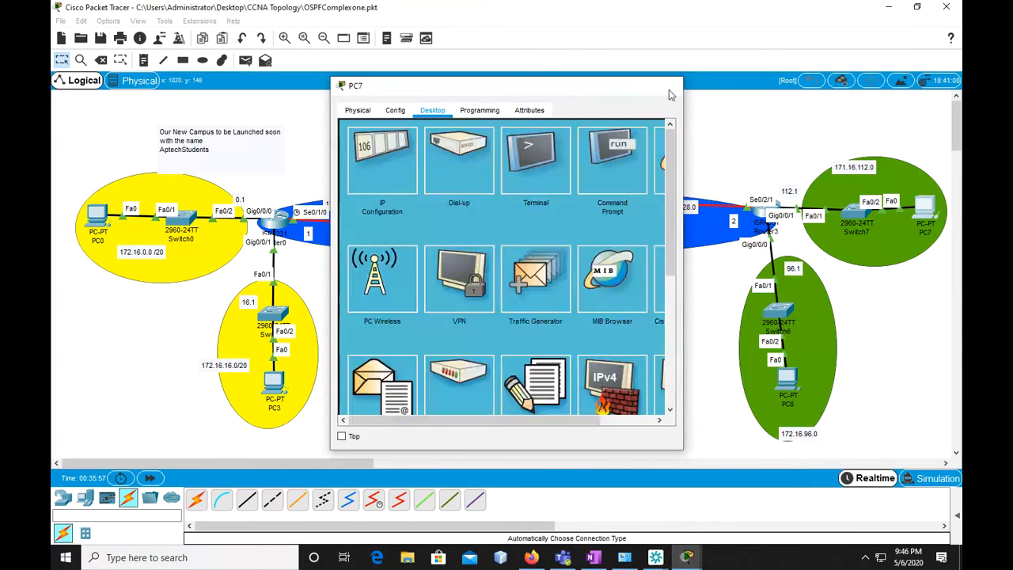
pyautogui.click(668, 85)
# Open PC0's command prompt and ping its own address 172.16.0.2, stopping after the first reply
pyautogui.click(100, 216)
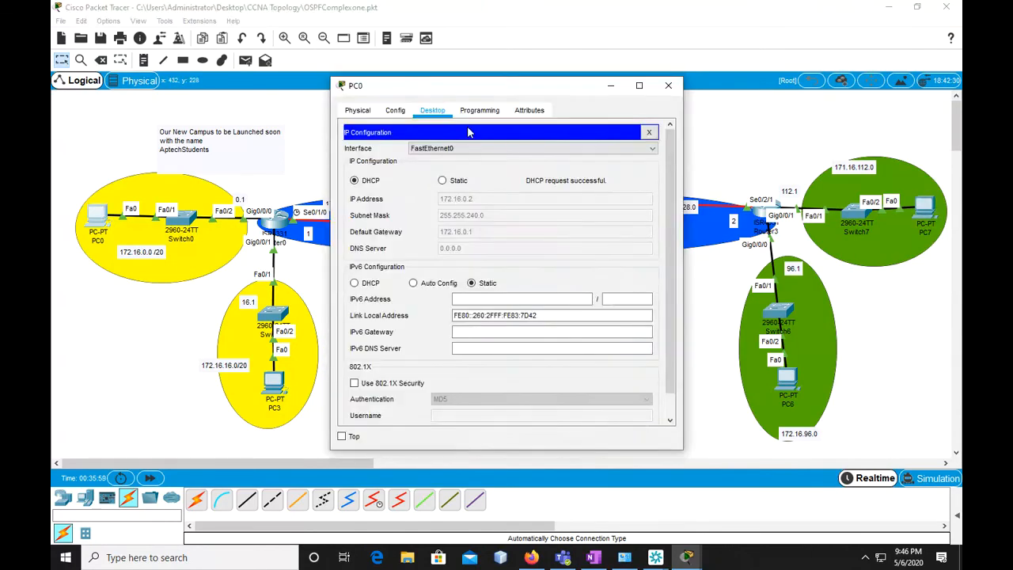
pyautogui.click(649, 133)
pyautogui.moveTo(438, 76); pyautogui.dragTo(233, 45)
pyautogui.click(407, 150)
pyautogui.write('ping 17')
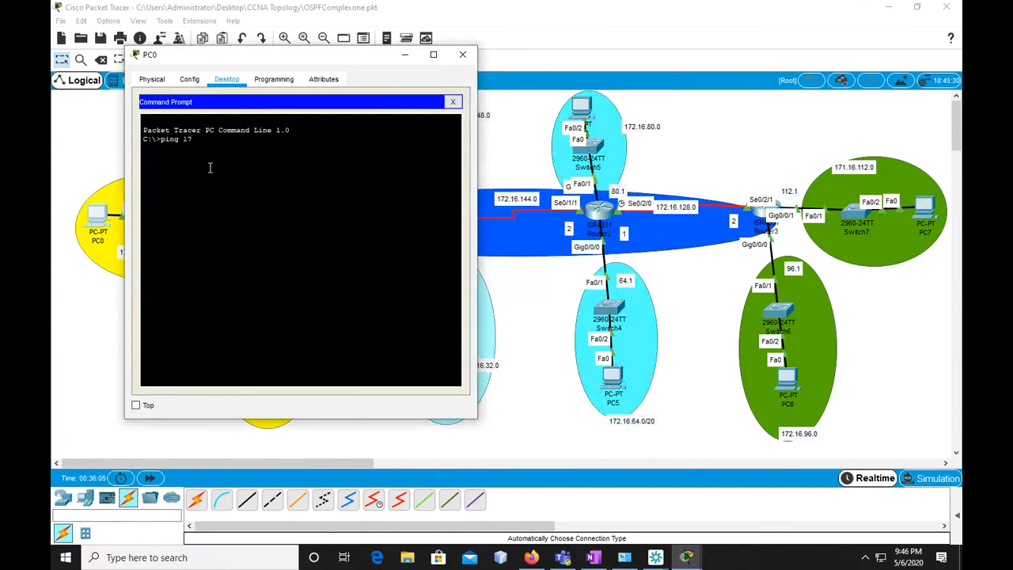
pyautogui.write('..16/')
pyautogui.press('BackSpace')
pyautogui.write('.0.2')
pyautogui.press('Return')
pyautogui.hotkey('ctrl', 'c')
# Ping the TrainingRoom gateway 172.16.112.1 from PC0 and stop the ping early
pyautogui.press('Up')
pyautogui.press('BackSpace')
pyautogui.press('BackSpace')
pyautogui.write('112.1')
pyautogui.press('Return')
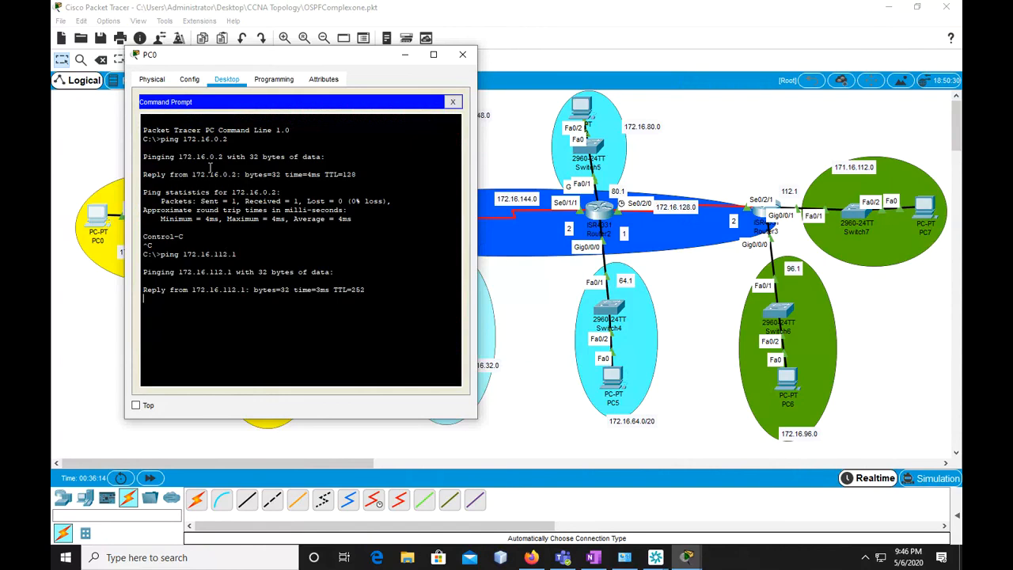
pyautogui.hotkey('ctrl', 'c')
# Ping host 172.16.112.2 from PC0, stop the ping, and close PC0's window
pyautogui.press('Up')
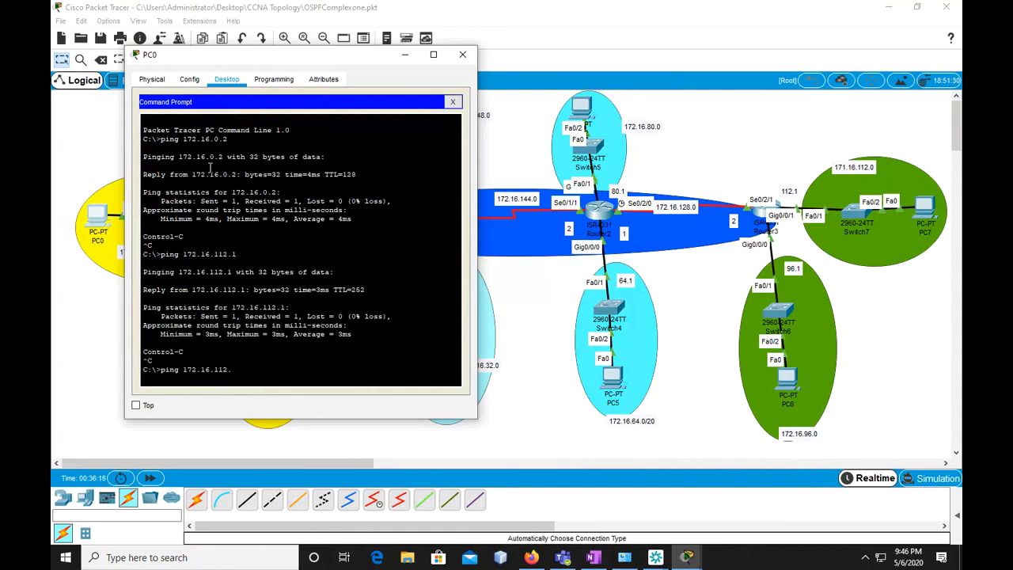
pyautogui.write('2')
pyautogui.press('Return')
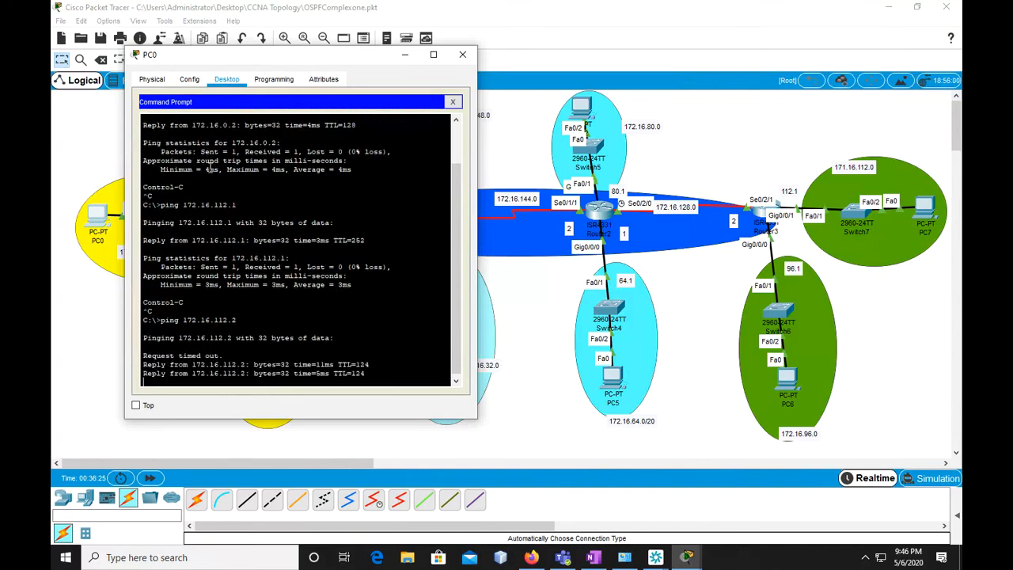
pyautogui.hotkey('ctrl', 'c')
pyautogui.press('Up')
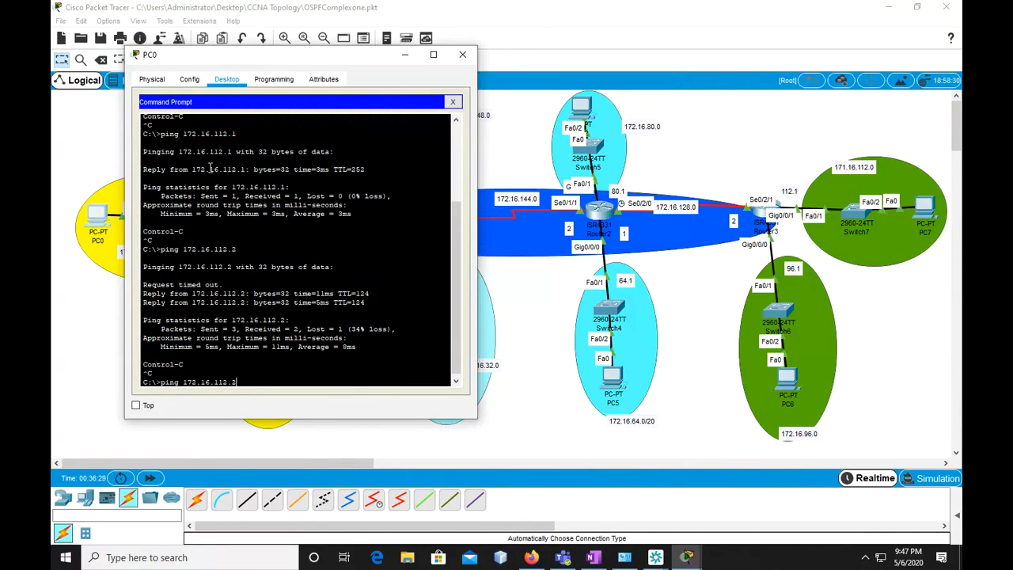
pyautogui.press('BackSpace')
pyautogui.press('BackSpace')
pyautogui.press('BackSpace')
pyautogui.press('BackSpace')
pyautogui.press('BackSpace')
pyautogui.press('BackSpace')
pyautogui.press('BackSpace')
pyautogui.press('BackSpace')
pyautogui.press('BackSpace')
pyautogui.press('BackSpace')
pyautogui.press('BackSpace')
pyautogui.press('BackSpace')
pyautogui.press('BackSpace')
pyautogui.press('BackSpace')
pyautogui.press('BackSpace')
pyautogui.press('BackSpace')
pyautogui.press('BackSpace')
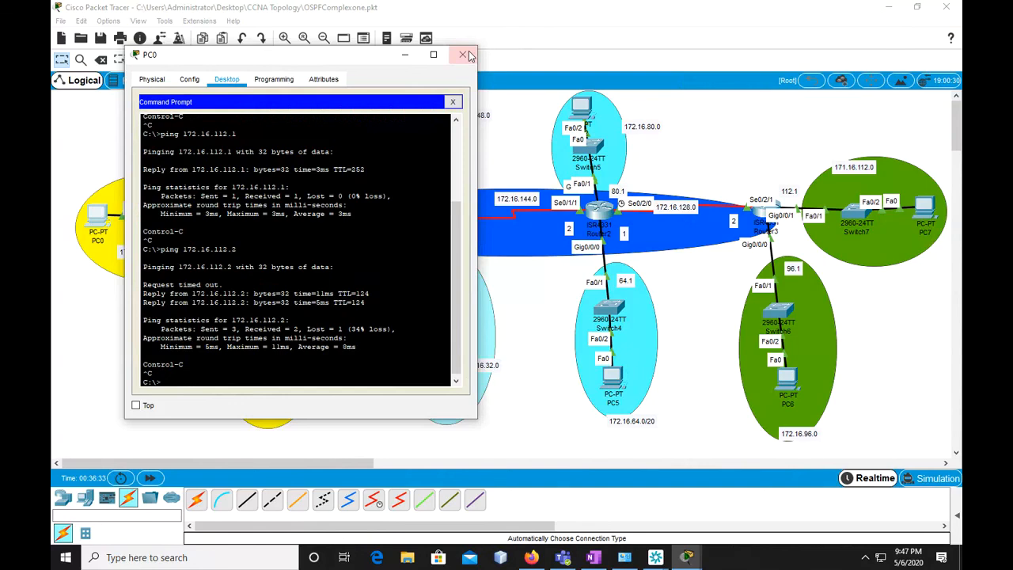
pyautogui.click(463, 55)
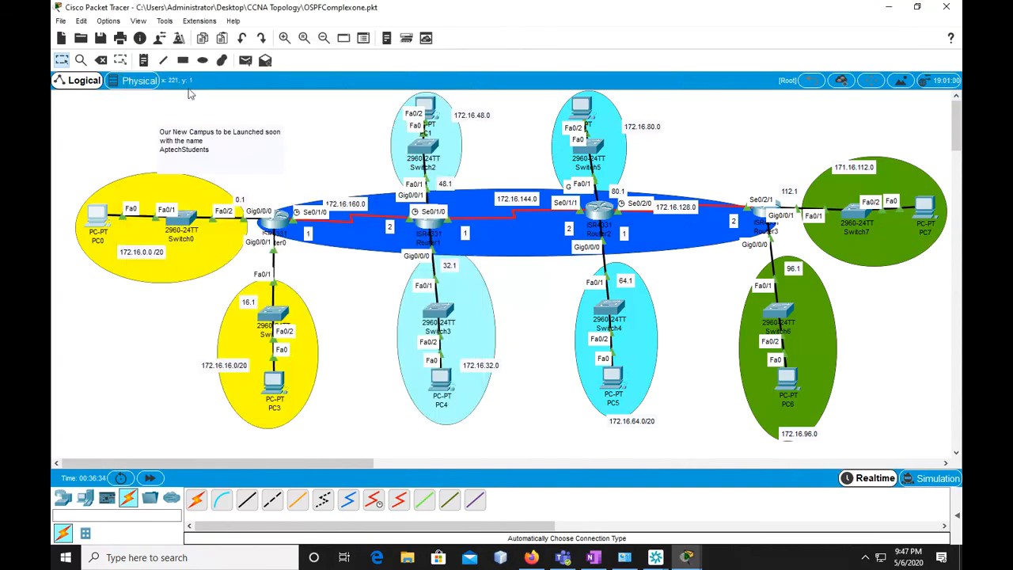
# Switch to simulation mode, start playing the captured events, and hide the event list
pyautogui.click(923, 483)
pyautogui.click(834, 368)
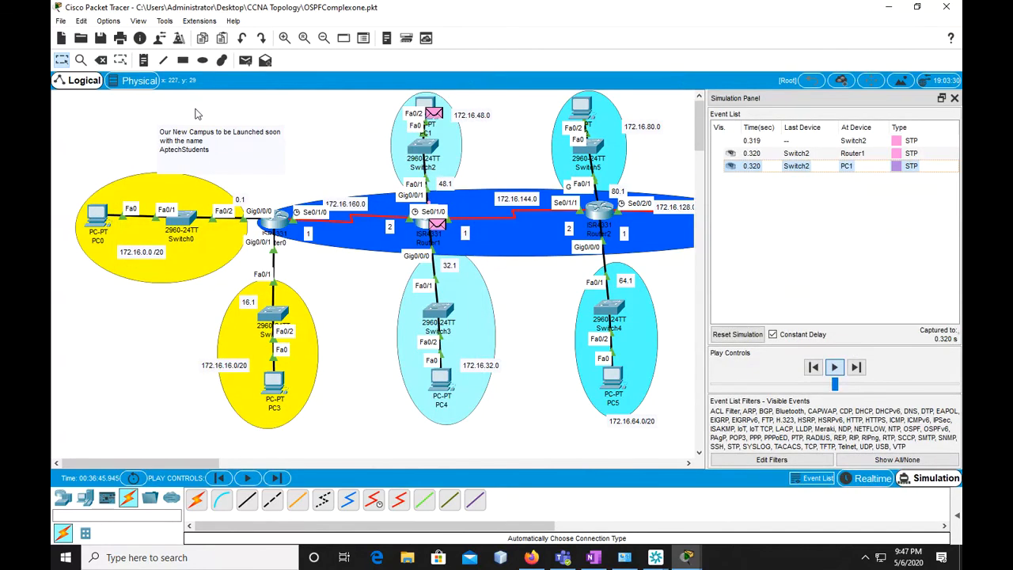
pyautogui.click(245, 59)
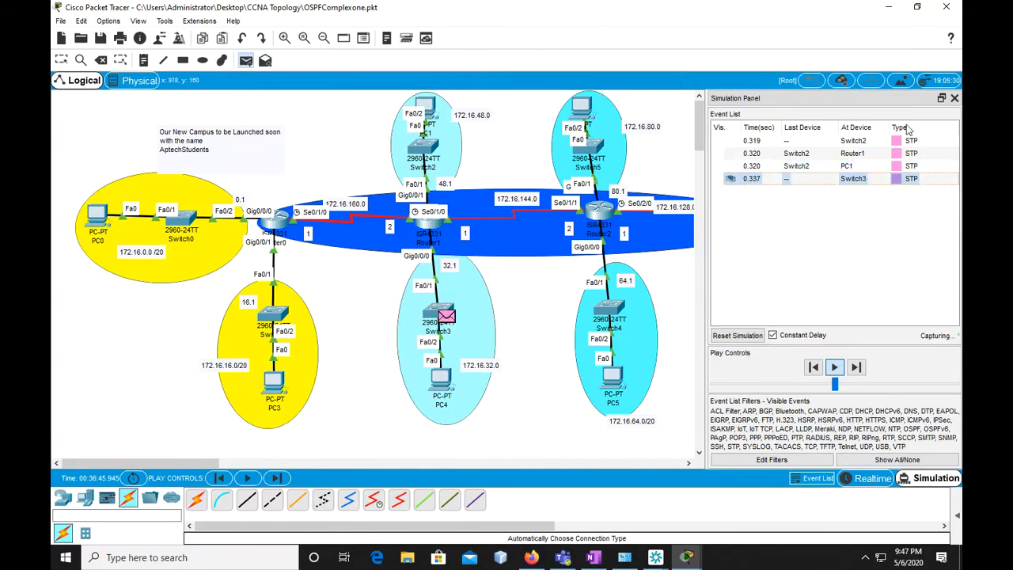
pyautogui.click(955, 99)
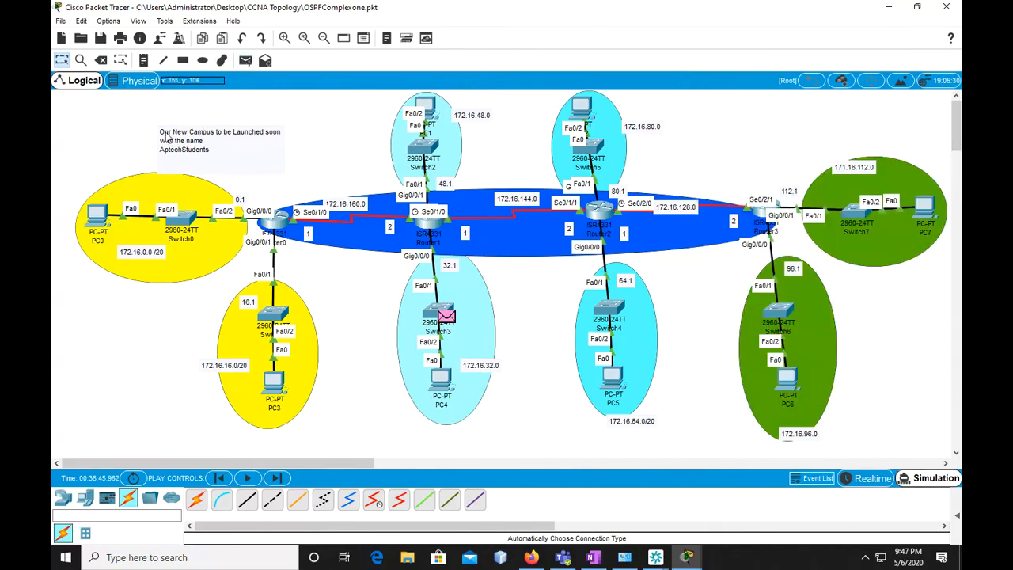
# Send a simple PDU from PC0 to PC7 and show the event list to follow it
pyautogui.click(245, 60)
pyautogui.click(99, 214)
pyautogui.click(925, 208)
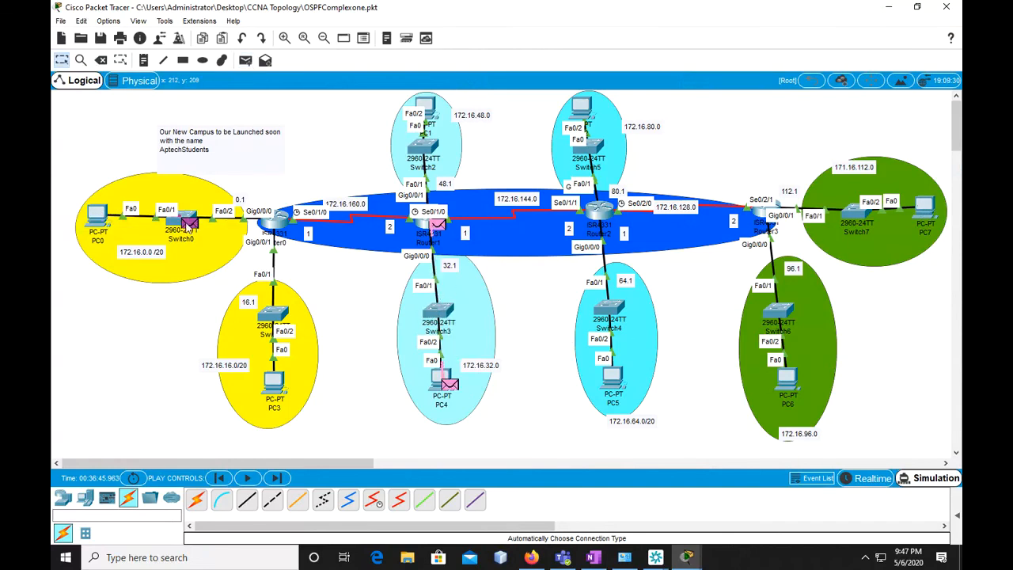
pyautogui.click(918, 479)
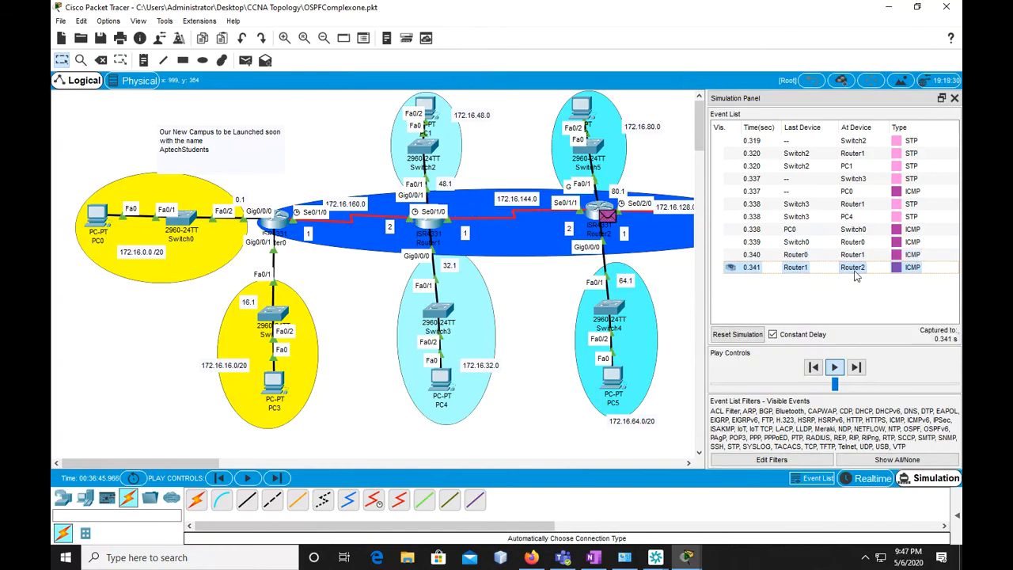
# Hide the simulation event list and send simple PDUs from PC3 to PC1 and from PC4 to PC6
pyautogui.click(955, 98)
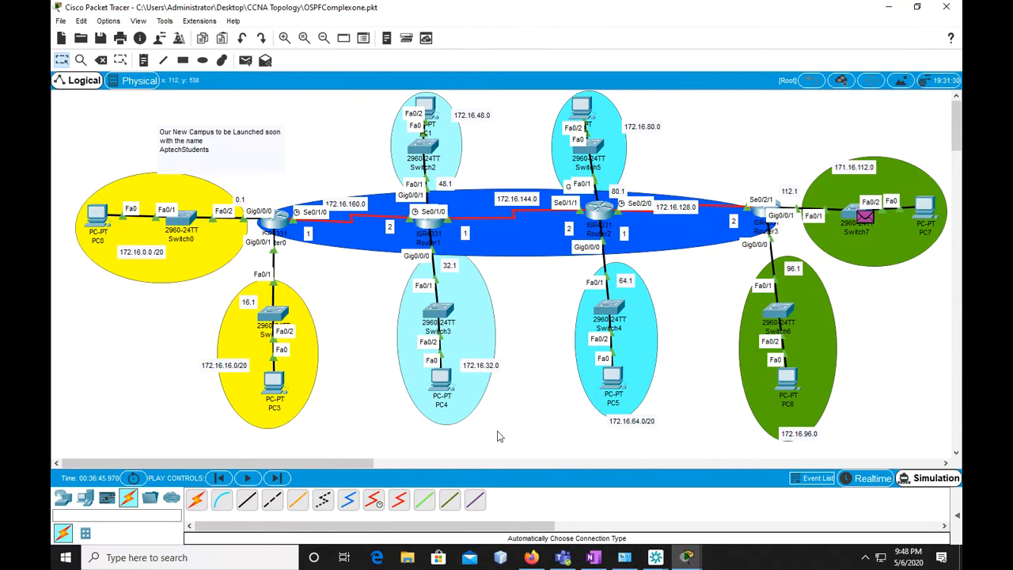
pyautogui.click(246, 60)
pyautogui.click(274, 381)
pyautogui.click(427, 107)
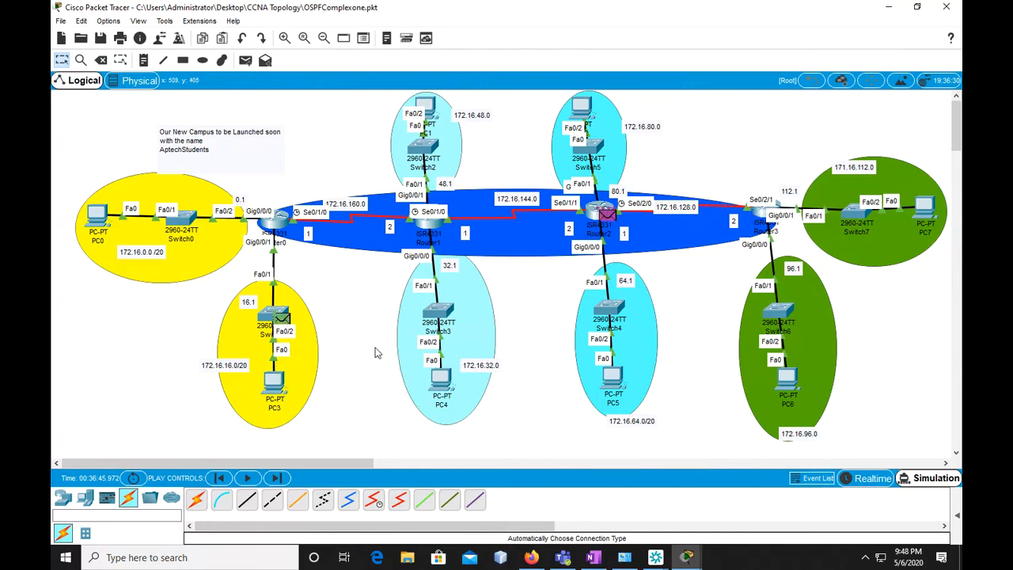
pyautogui.click(246, 60)
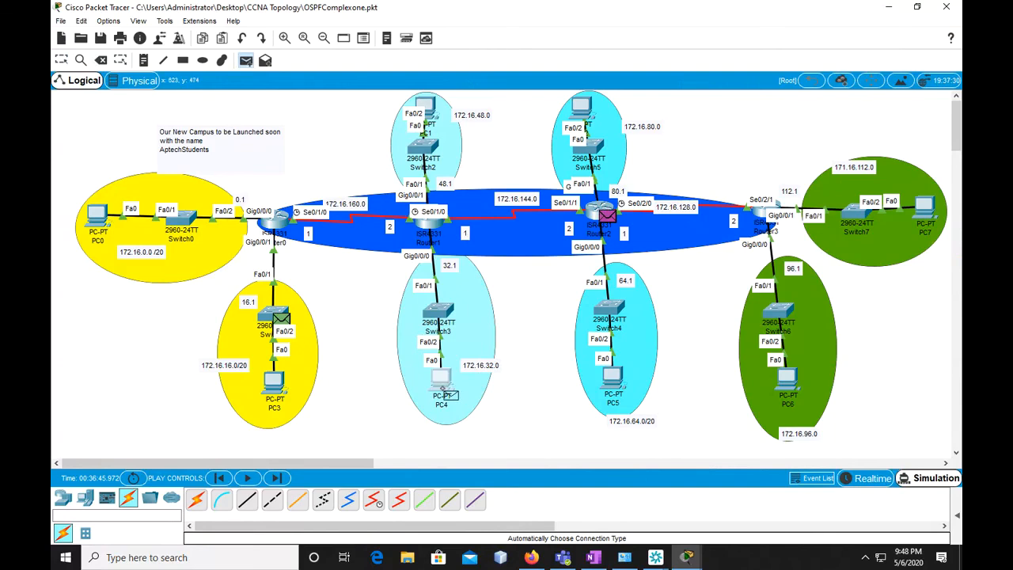
pyautogui.click(784, 384)
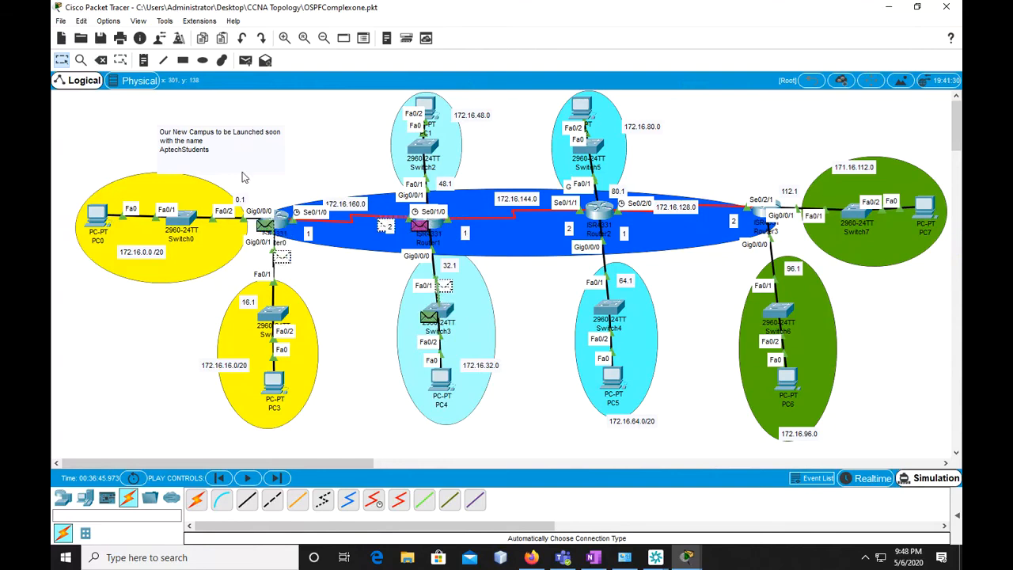
# Add the line "OSFP Configuration" below AptechStudents in the campus note and move the note up above Router0
pyautogui.click(219, 156)
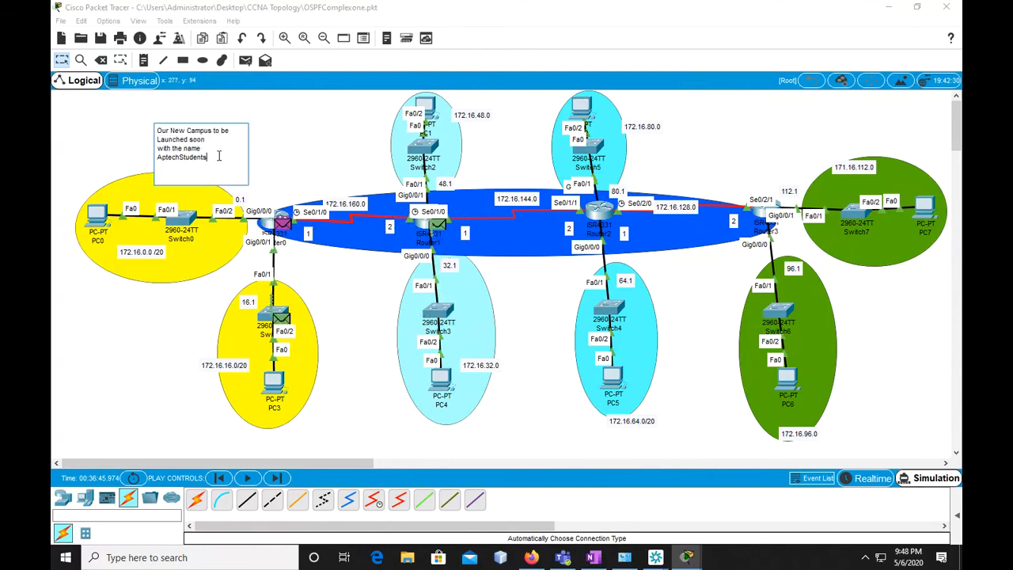
pyautogui.press('Return')
pyautogui.press('Return')
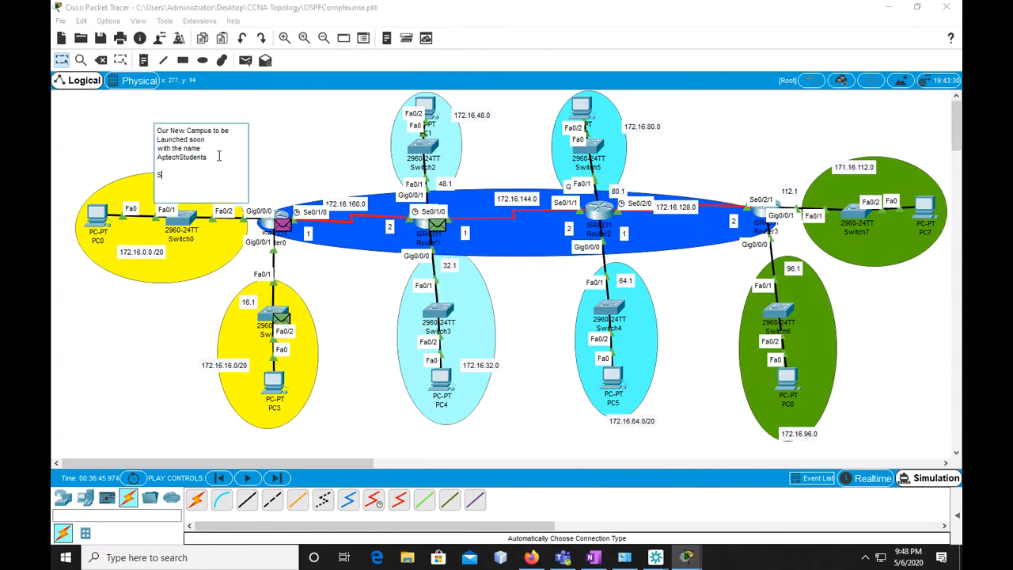
pyautogui.write('OSFP')
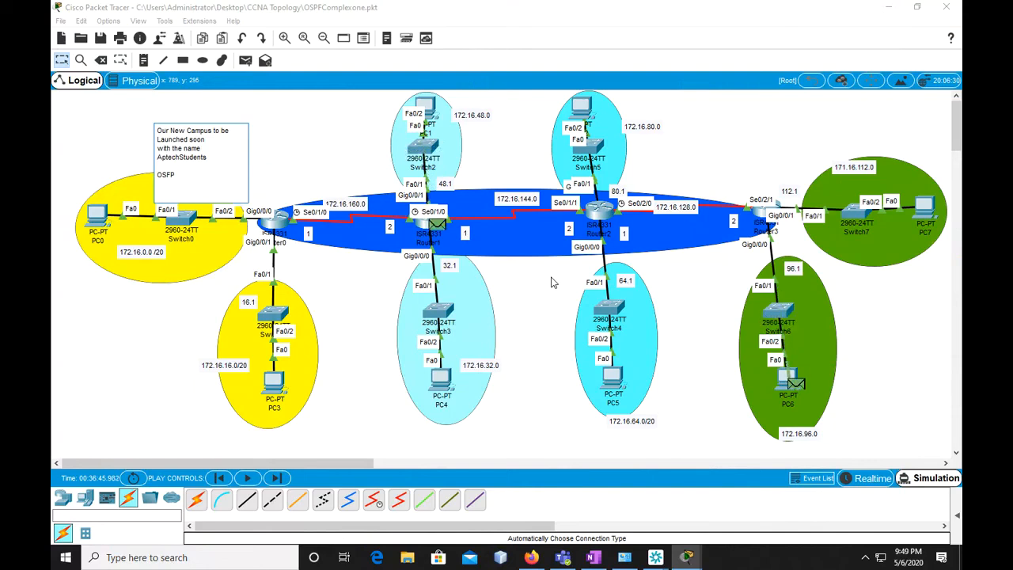
pyautogui.write('Configuration')
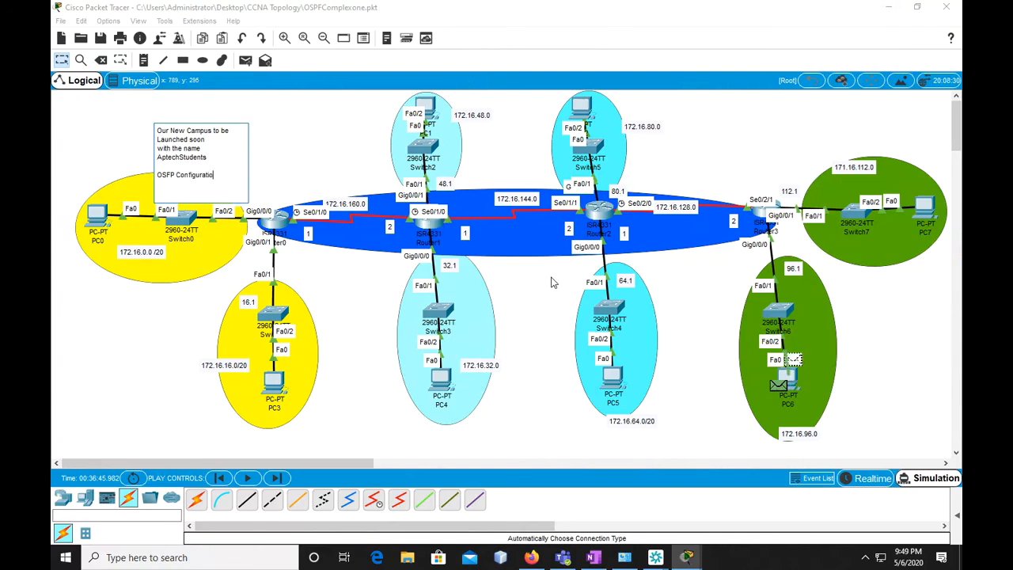
pyautogui.press('Return')
pyautogui.press('Return')
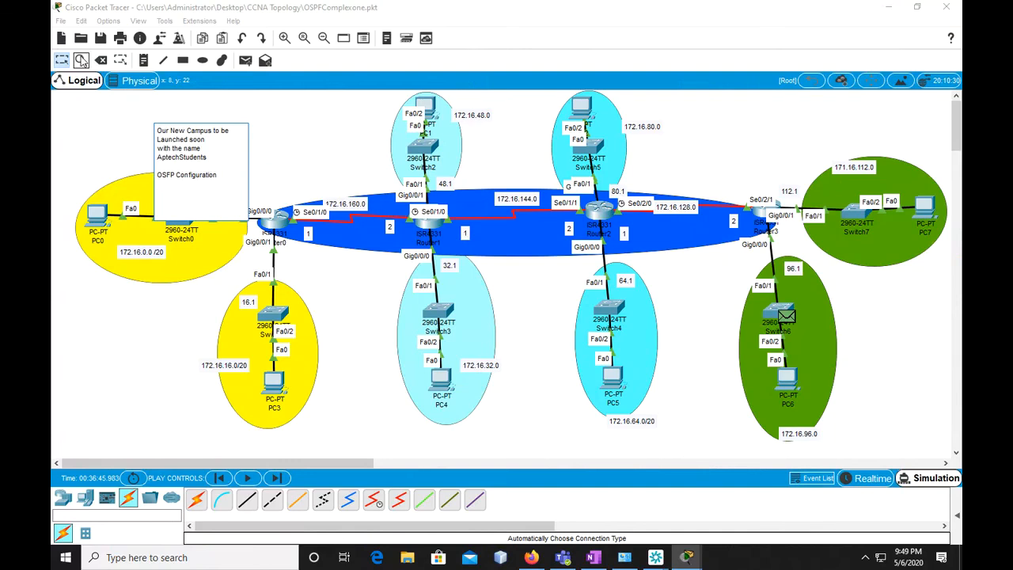
pyautogui.click(68, 63)
pyautogui.moveTo(251, 151); pyautogui.dragTo(304, 135)
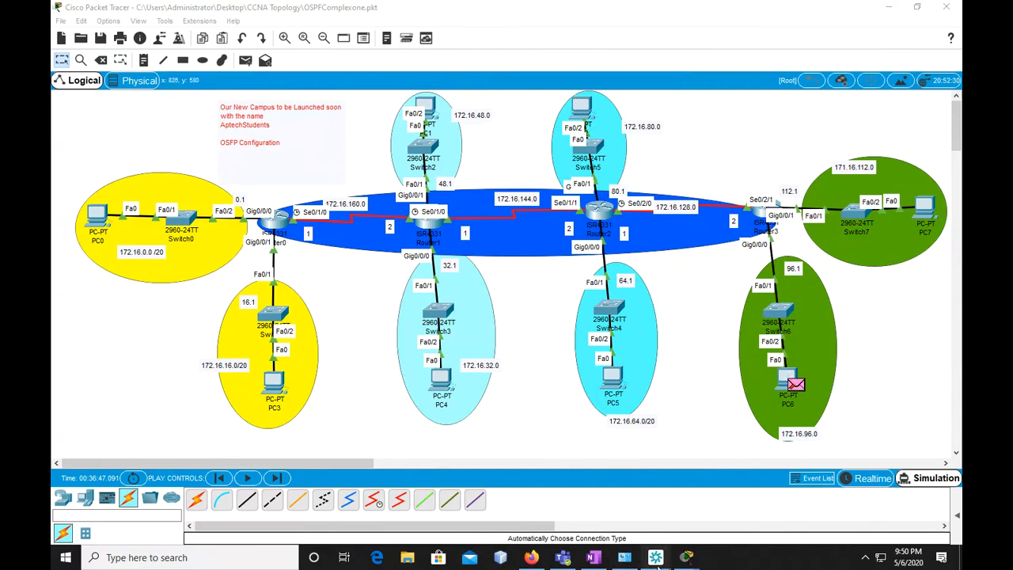
# Switch to the instant meeting window and move it higher over the topology
pyautogui.moveTo(625, 557)
pyautogui.click(699, 479)
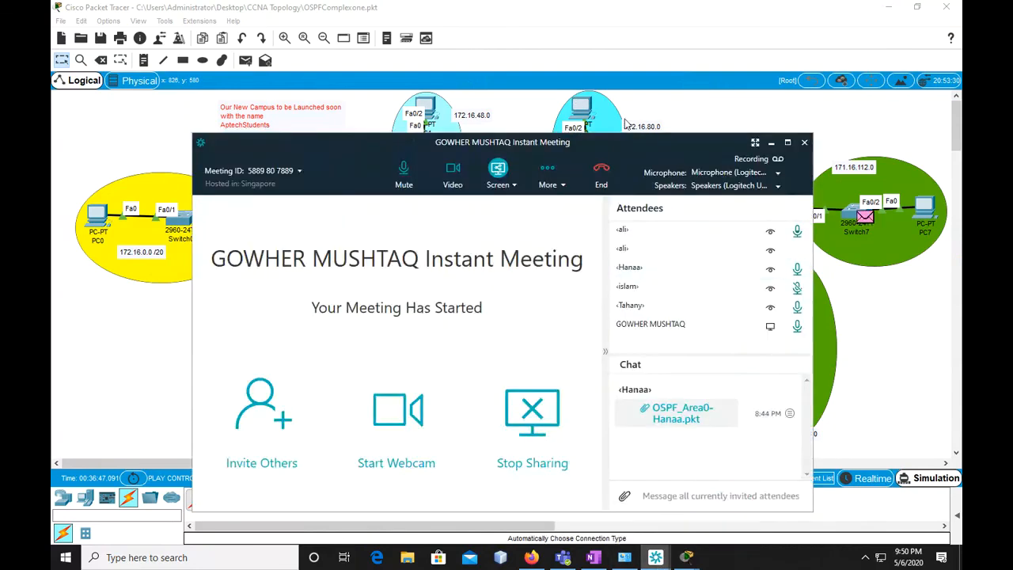
pyautogui.moveTo(626, 141); pyautogui.dragTo(619, 87)
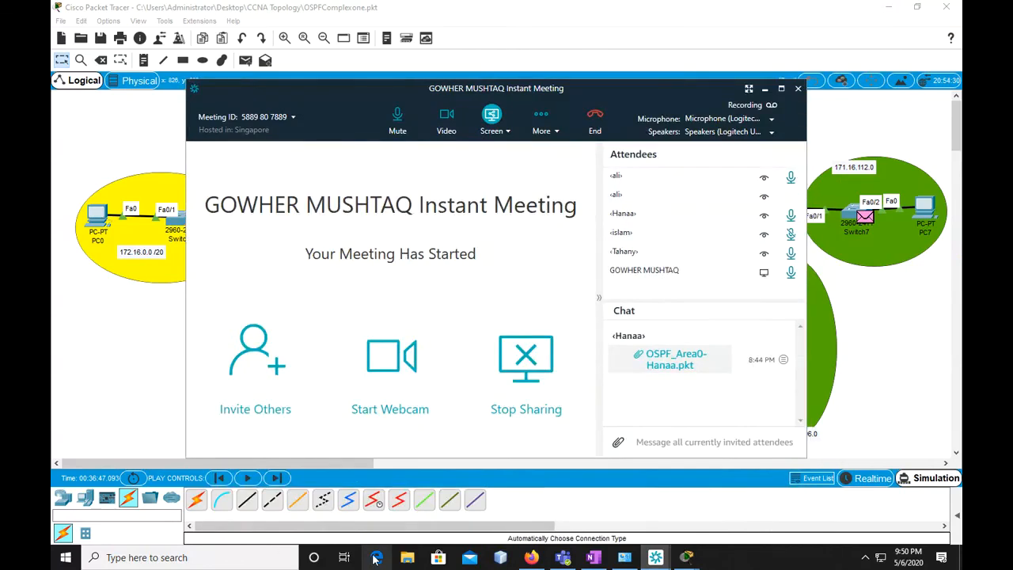
# Switch to Microsoft Teams, post the copied meeting screenshot in the open General channel, and minimize the Teams and meeting windows
pyautogui.click(563, 557)
pyautogui.click(416, 470)
pyautogui.hotkey('ctrl', 'v')
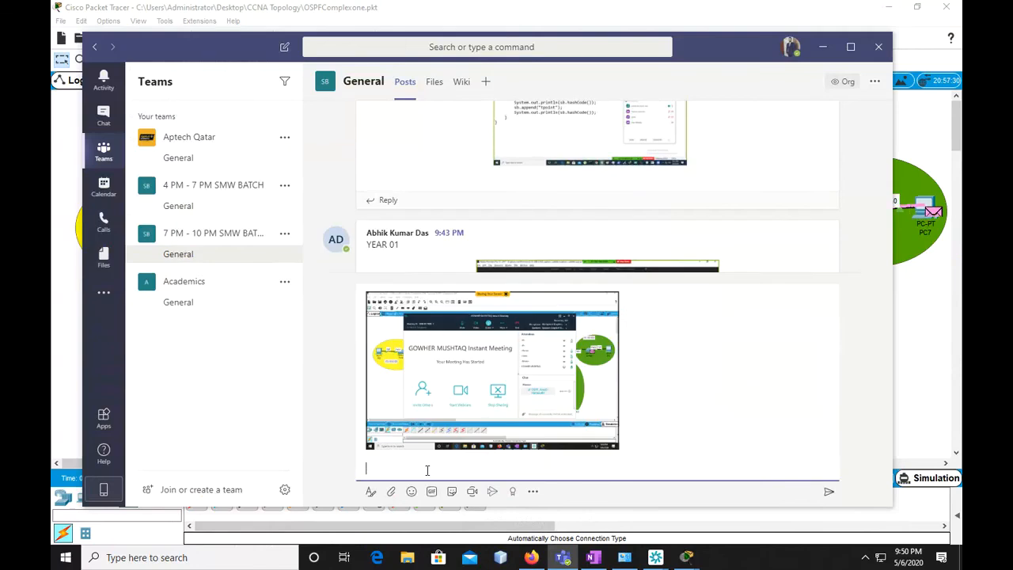
pyautogui.press('Return')
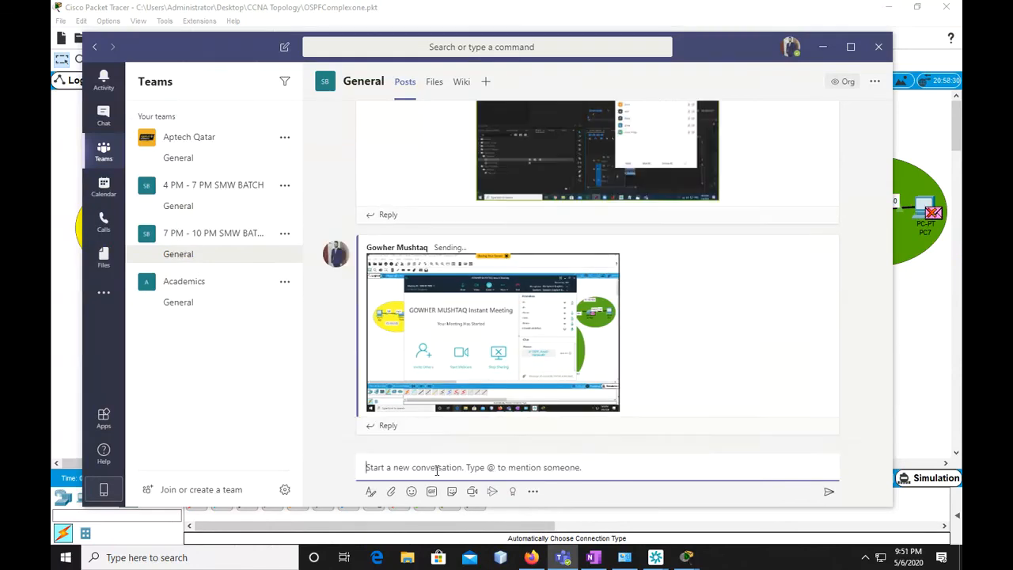
pyautogui.click(824, 47)
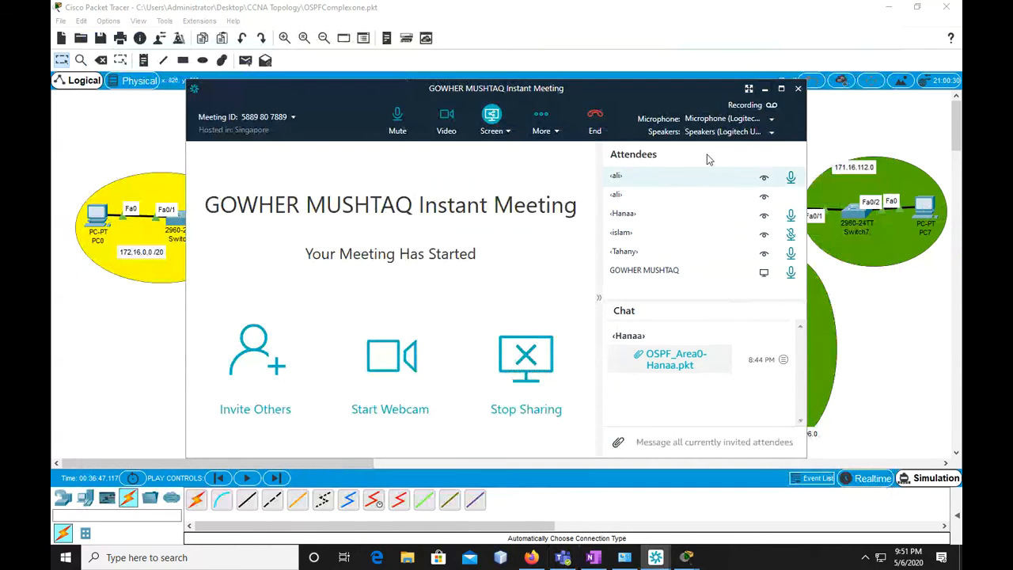
pyautogui.click(766, 89)
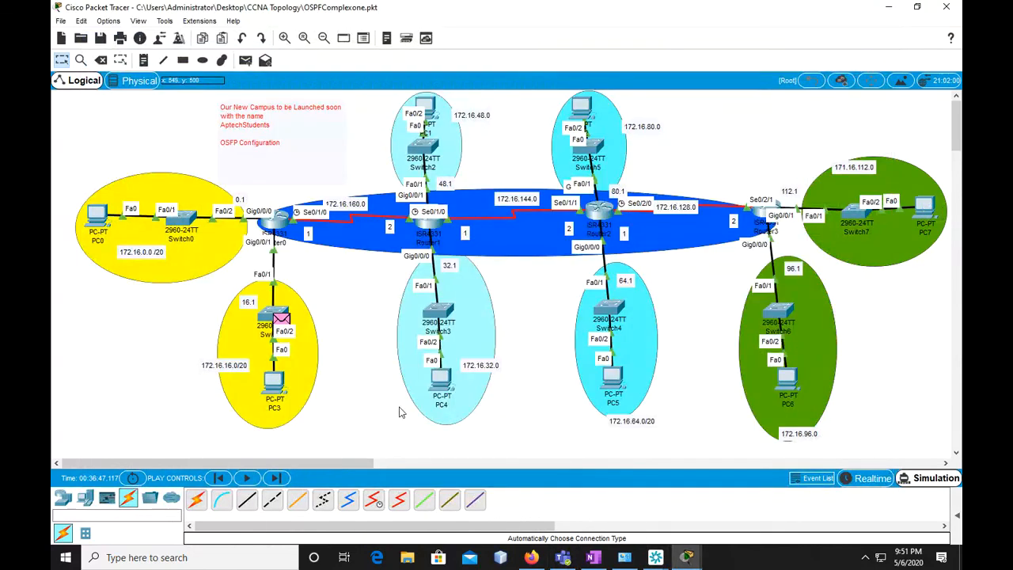
# Look over the lower part of the topology, then check the simulation event list and hide it again
pyautogui.scroll(-3, 399, 411)
pyautogui.scroll(3, 482, 419)
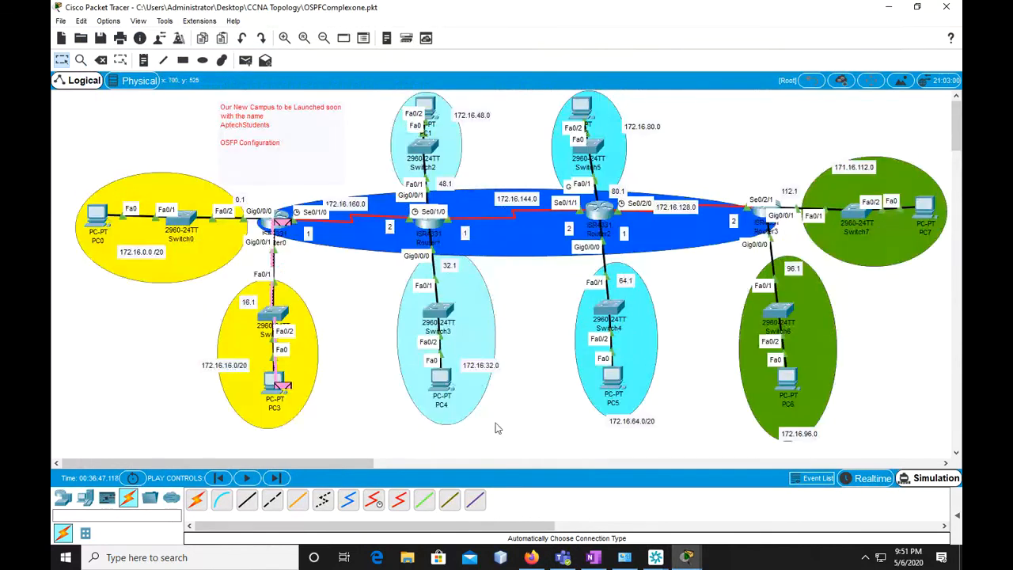
pyautogui.scroll(-3, 499, 446)
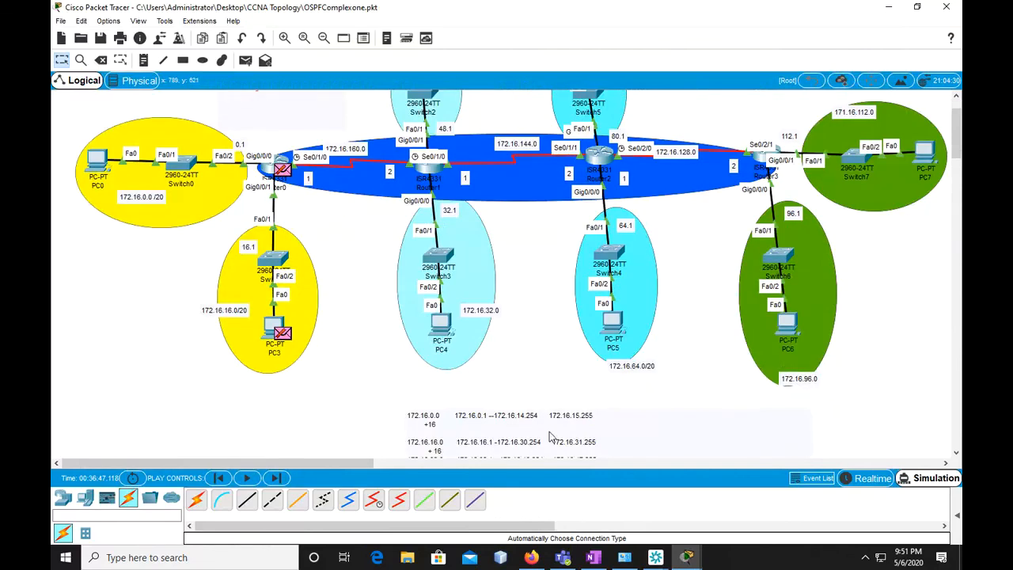
pyautogui.click(920, 477)
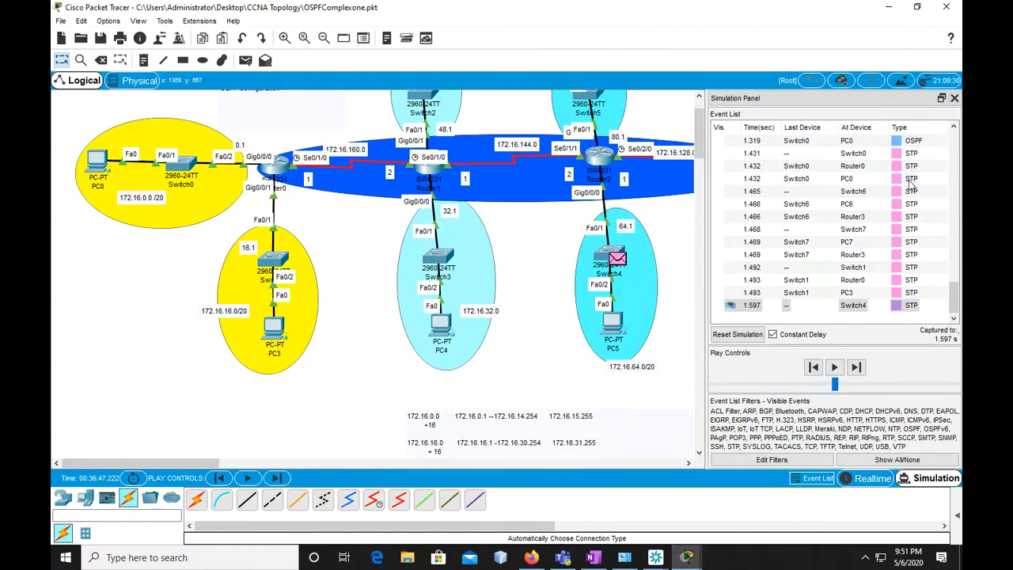
pyautogui.click(955, 99)
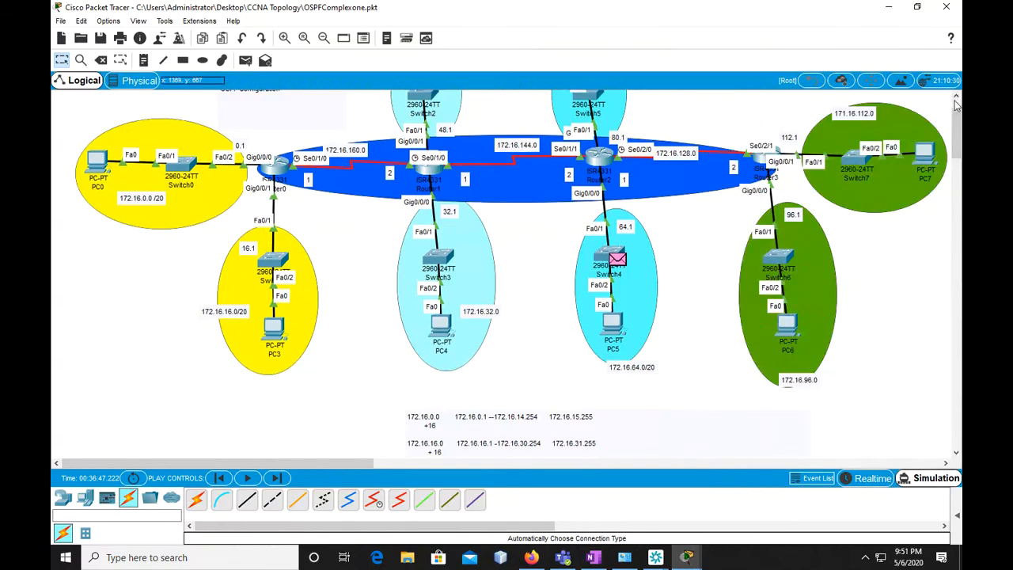
# View Router0's command line at the AccountsRoom prompt, minimize its window, and return to the whole topology
pyautogui.click(278, 173)
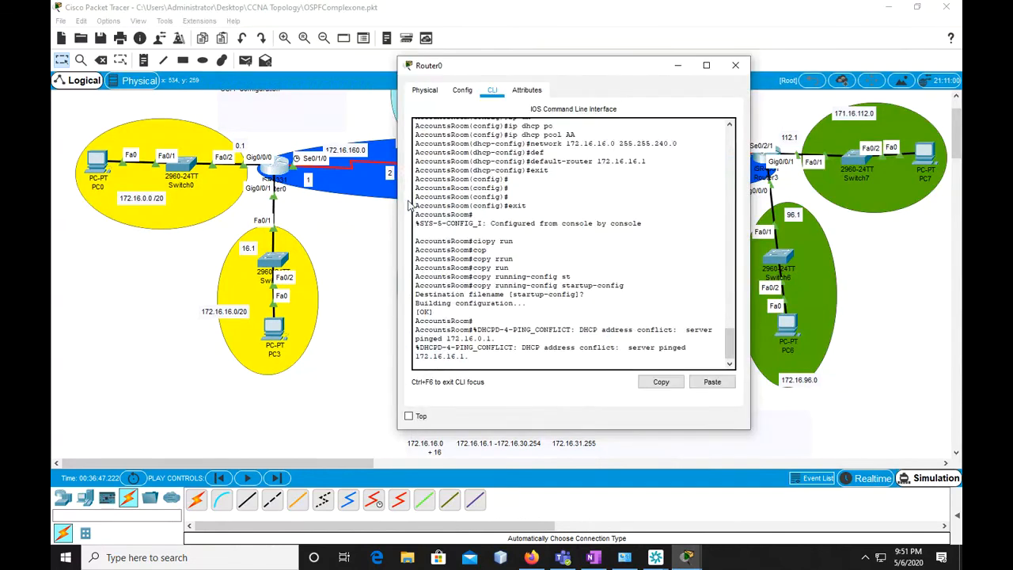
pyautogui.press('Return')
pyautogui.press('Return')
pyautogui.press('Return')
pyautogui.press('Return')
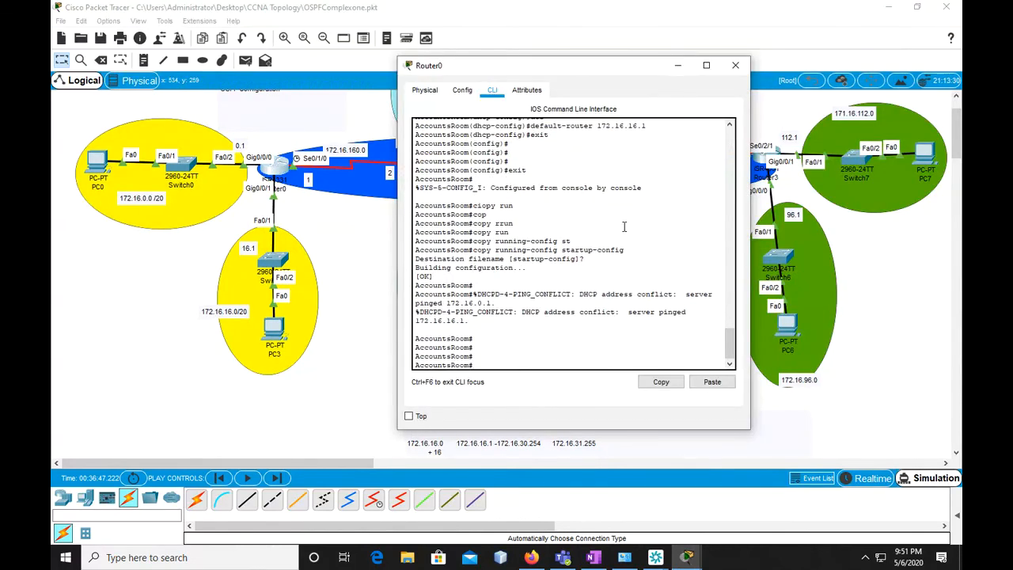
pyautogui.click(679, 66)
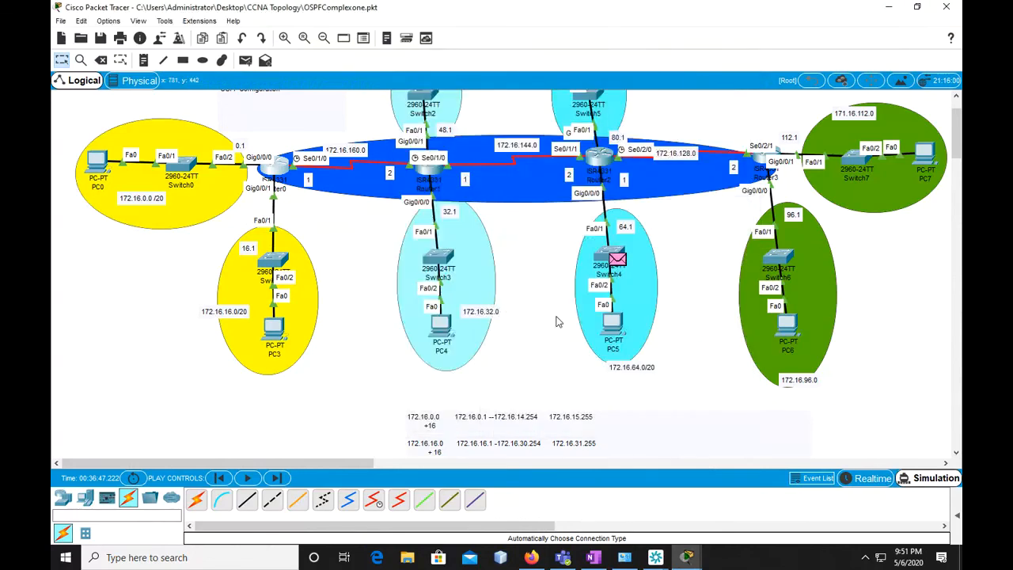
pyautogui.scroll(3, 562, 324)
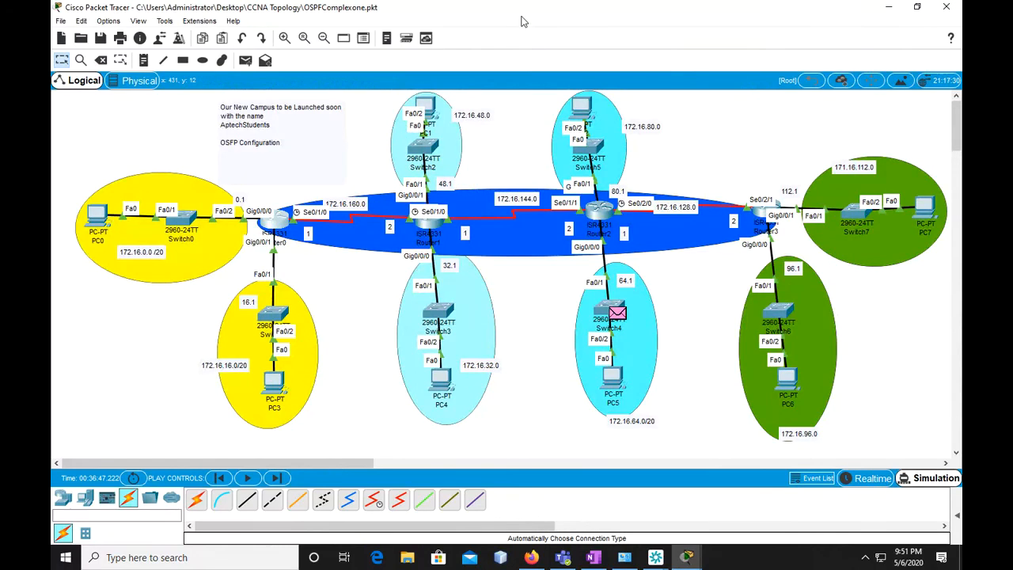
pyautogui.click(567, 56)
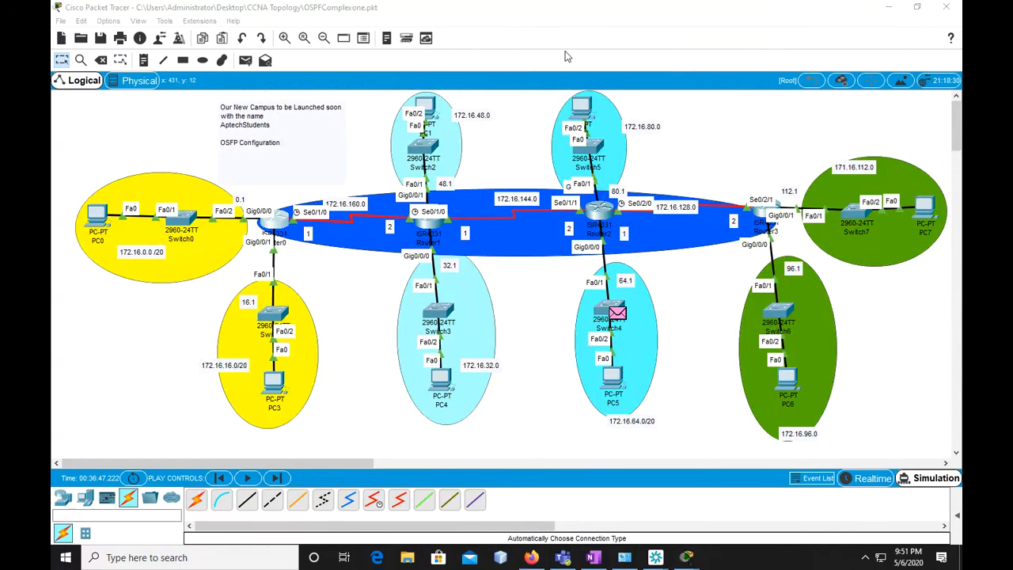